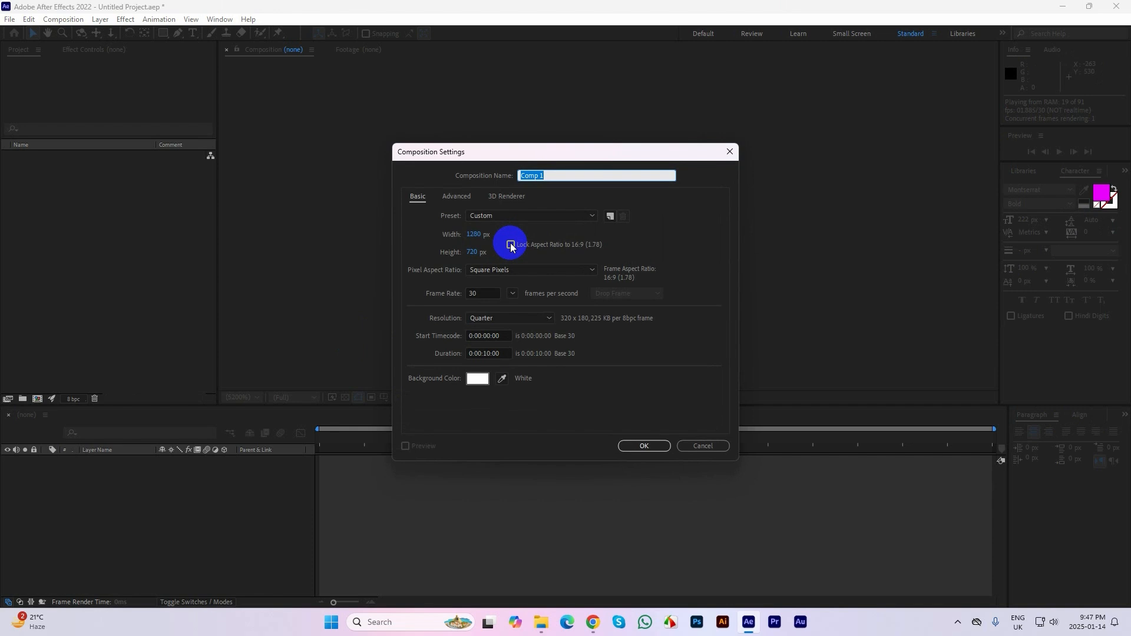
- Create a 1280 x 720 px composition at 30 fps lasting 10 seconds, with its background colour changed to black
{"action": "left_click_drag", "start_coordinate": [516, 152], "coordinate": [510, 119]}
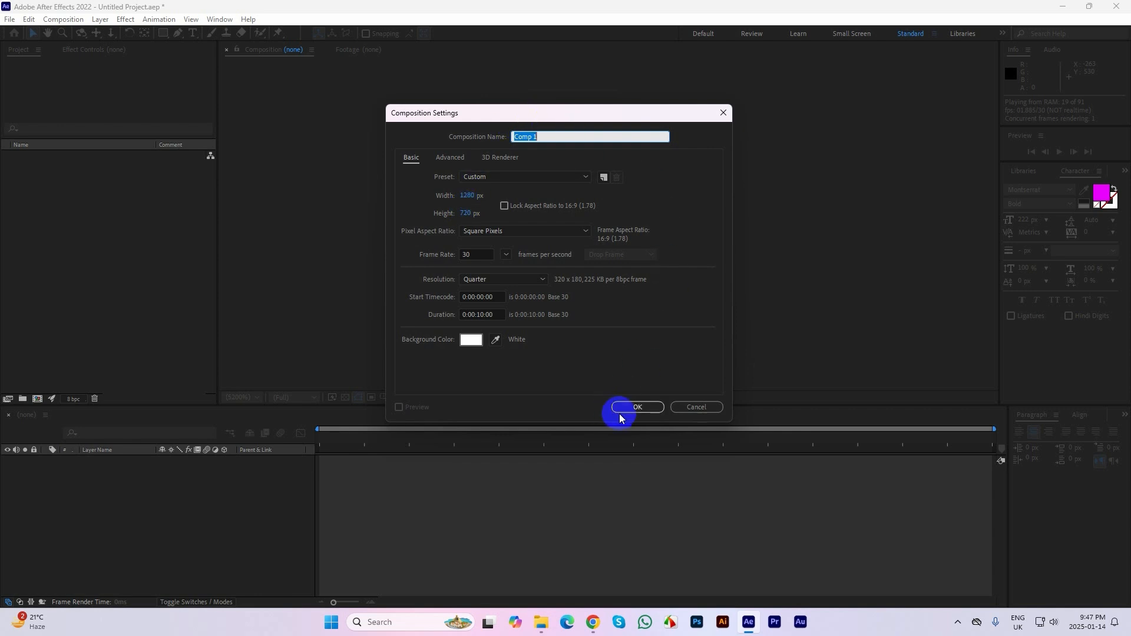
{"action": "left_click", "coordinate": [635, 408]}
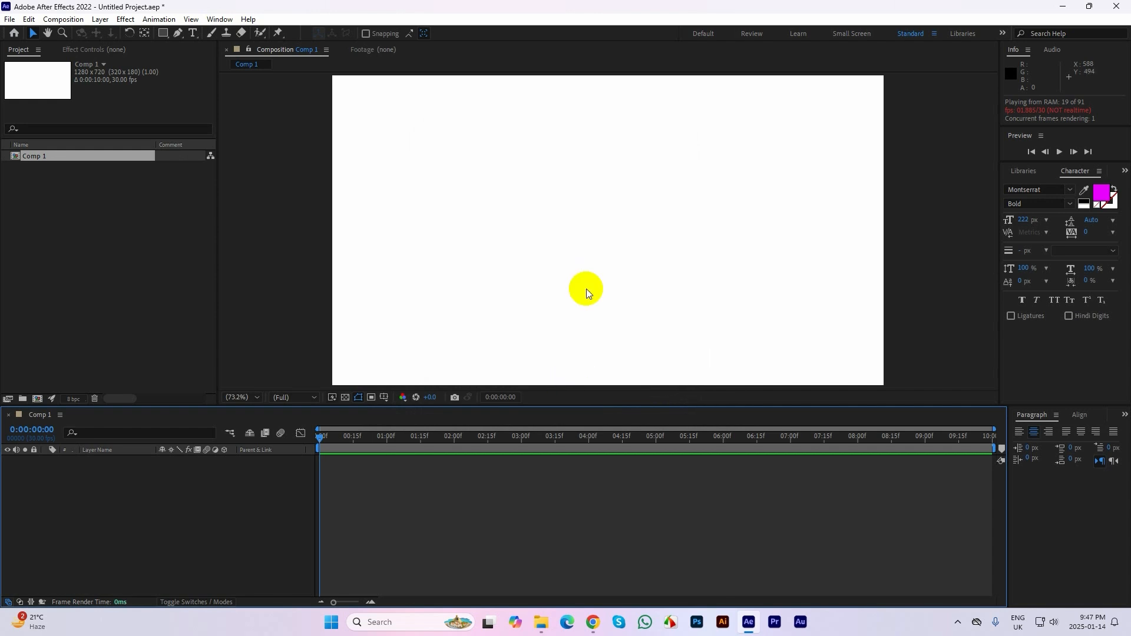
{"action": "key", "text": "ctrl+k"}
{"action": "left_click", "coordinate": [468, 337]}
{"action": "left_click", "coordinate": [537, 313]}
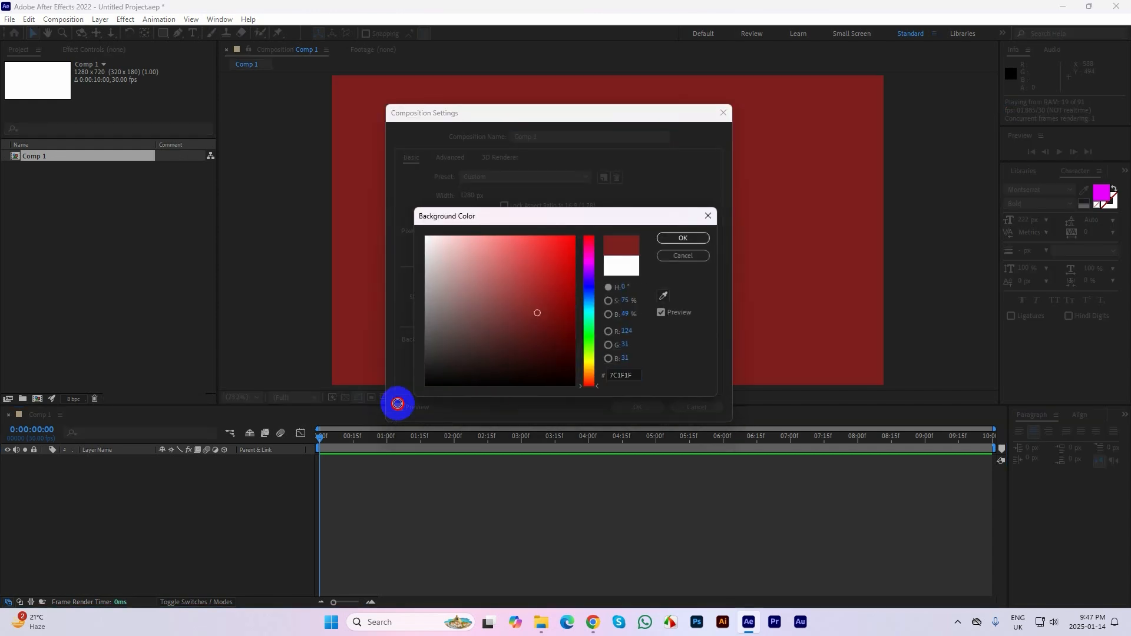
{"action": "left_click_drag", "start_coordinate": [398, 404], "coordinate": [397, 404]}
{"action": "left_click", "coordinate": [682, 238]}
{"action": "left_click", "coordinate": [629, 406]}
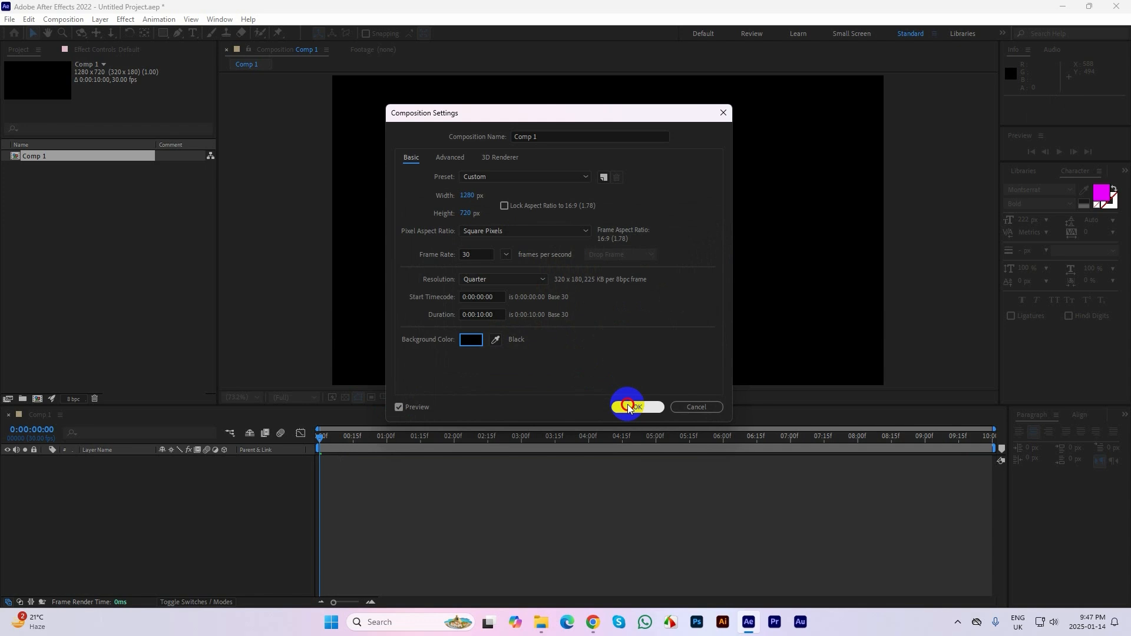
{"action": "left_click_drag", "start_coordinate": [621, 410], "coordinate": [626, 439]}
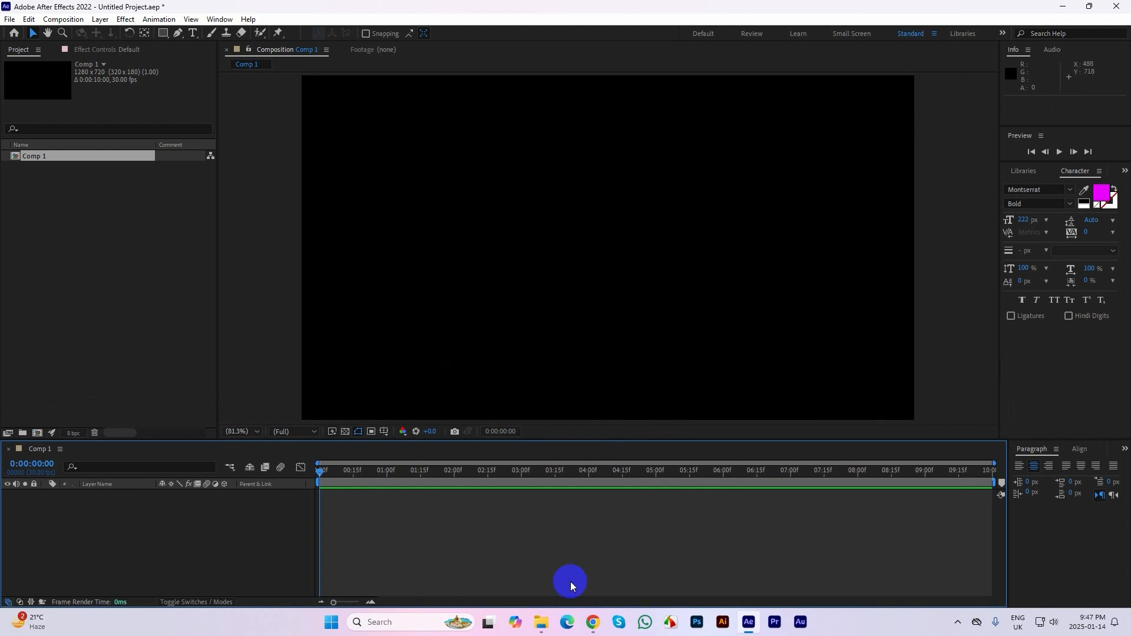
- Look through the Plugin+Script+Presets folder of MGVE Batch-08 in File Explorer as a list, and return to After Effects
{"action": "left_click", "coordinate": [541, 621]}
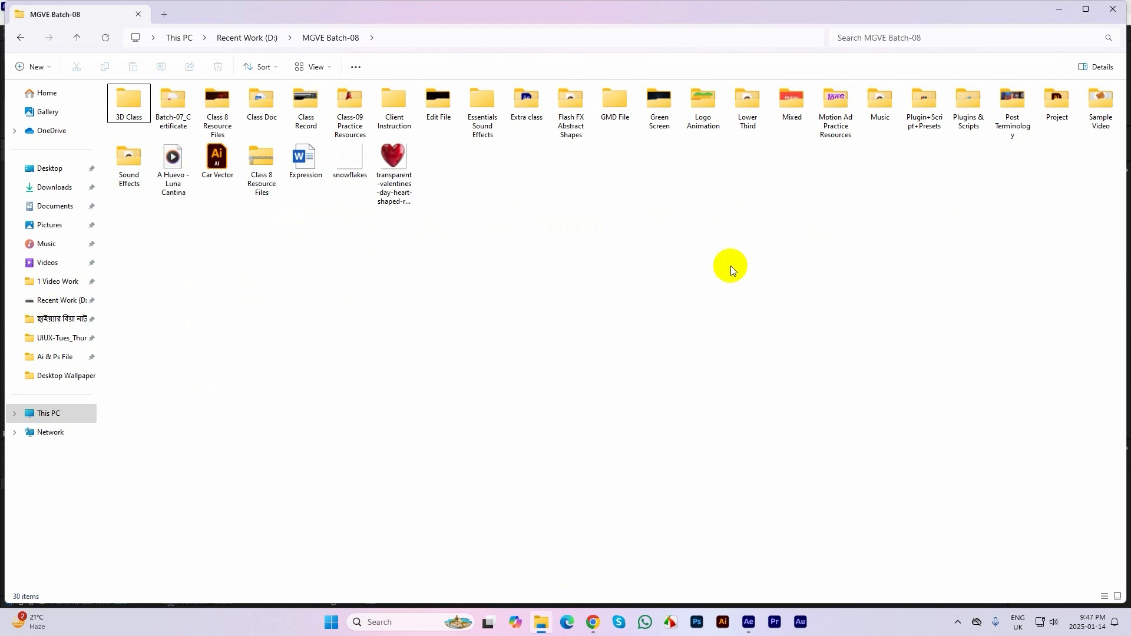
{"action": "double_click", "coordinate": [922, 101]}
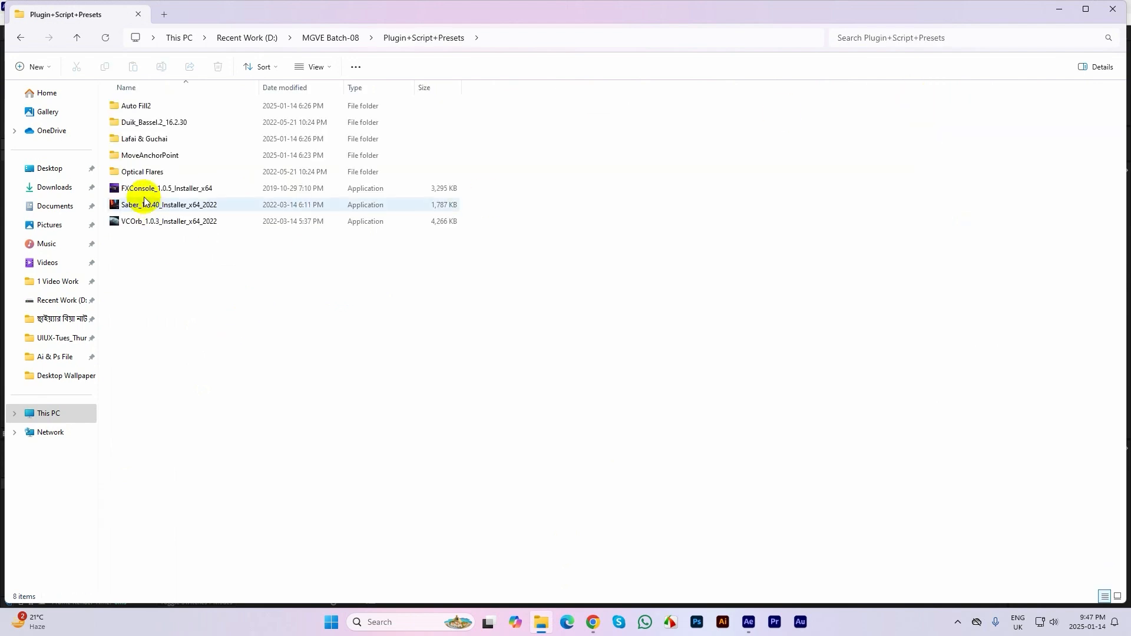
{"action": "scroll", "coordinate": [144, 197], "scroll_direction": "up", "scroll_amount": 2}
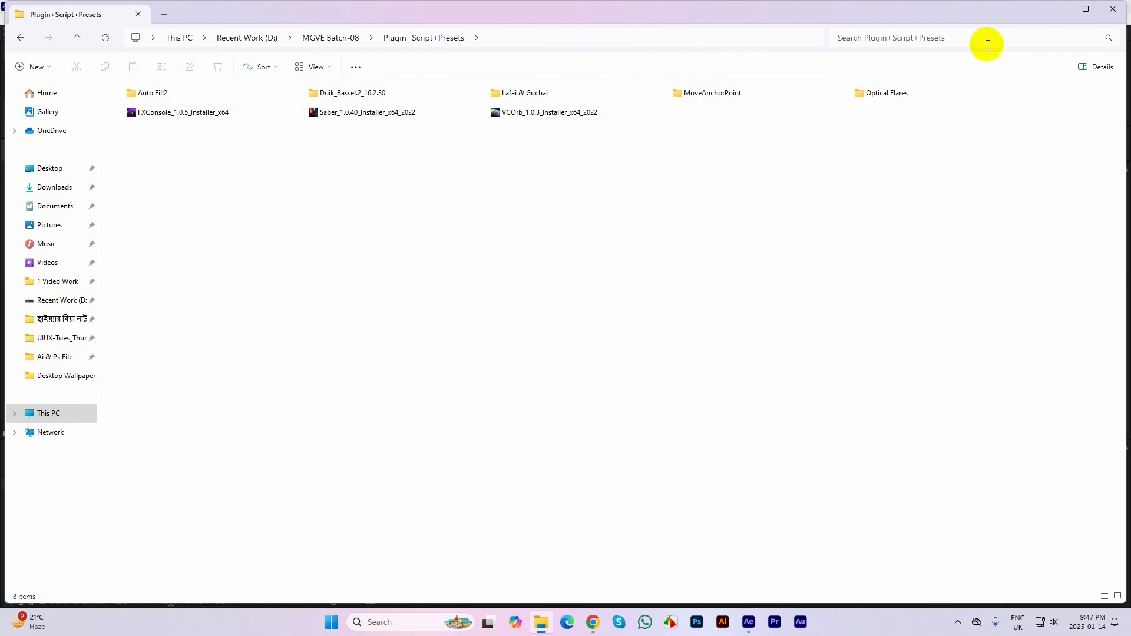
{"action": "left_click", "coordinate": [1058, 9]}
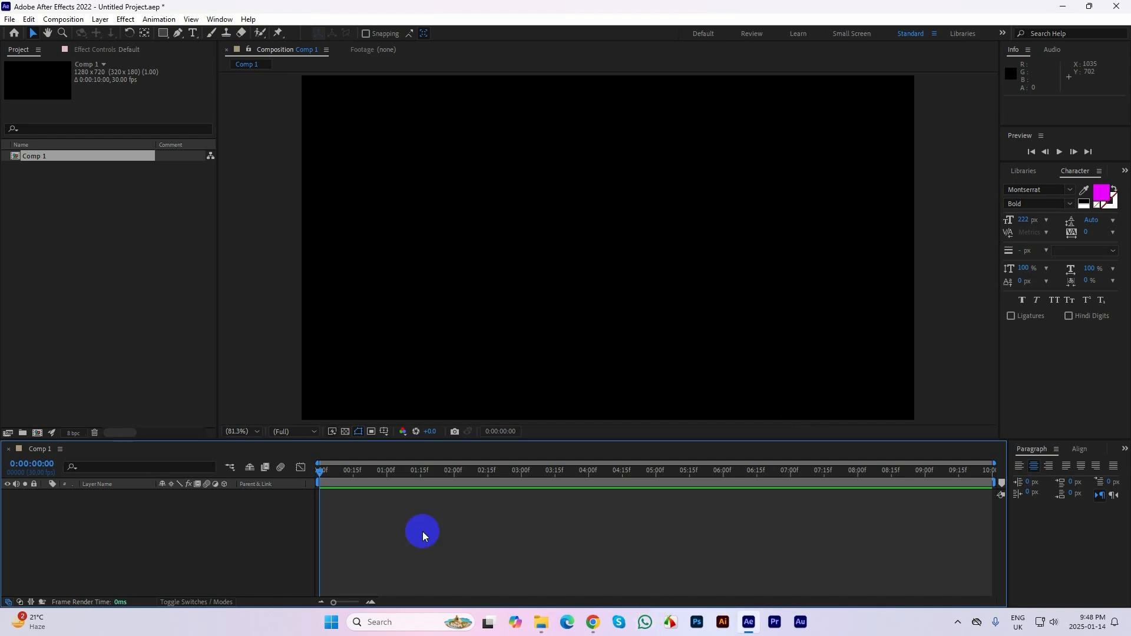
- Draw a small red circle near the middle of the composition with the Ellipse tool, and collapse its layer
{"action": "left_click", "coordinate": [163, 33]}
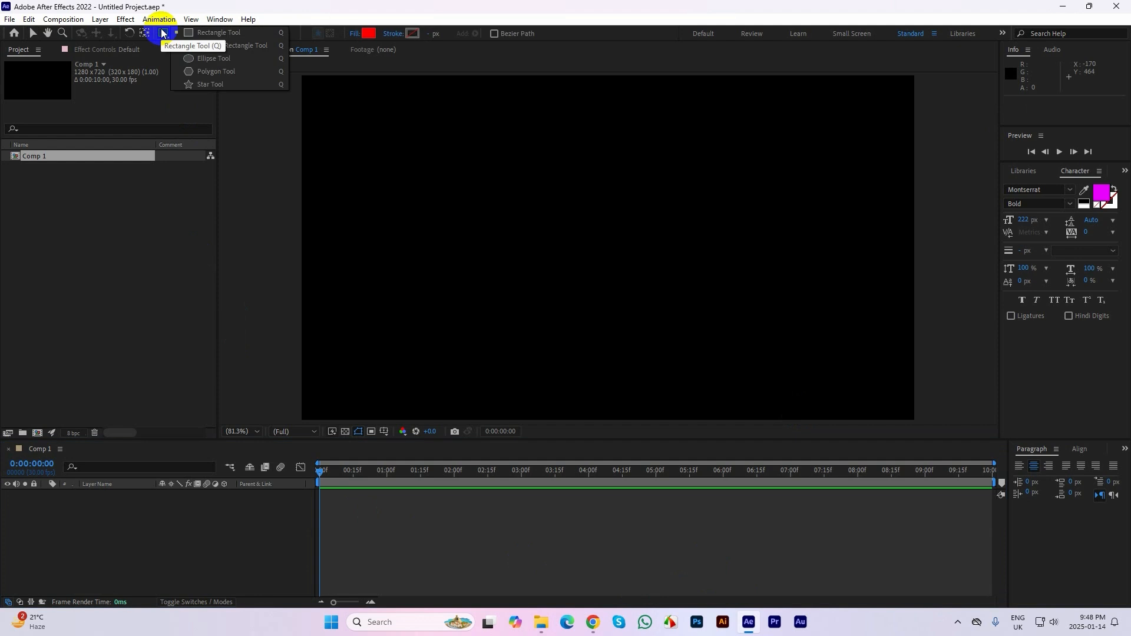
{"action": "left_click", "coordinate": [201, 59]}
{"action": "left_click_drag", "start_coordinate": [577, 231], "coordinate": [601, 255]}
{"action": "left_click", "coordinate": [33, 34]}
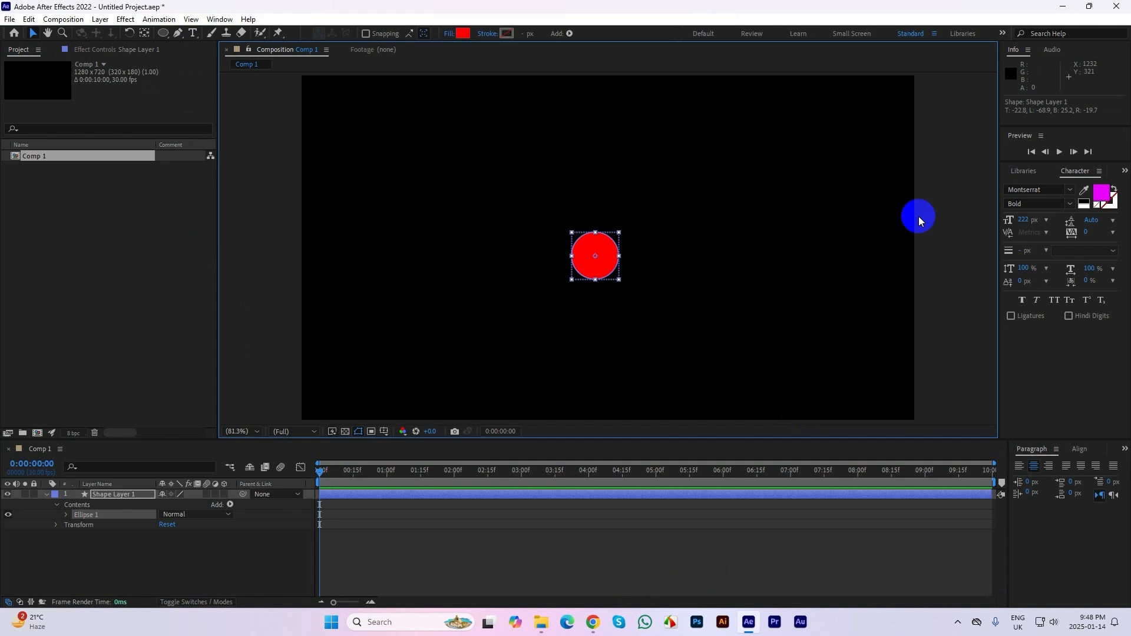
{"action": "left_click", "coordinate": [942, 207]}
{"action": "left_click", "coordinate": [610, 244]}
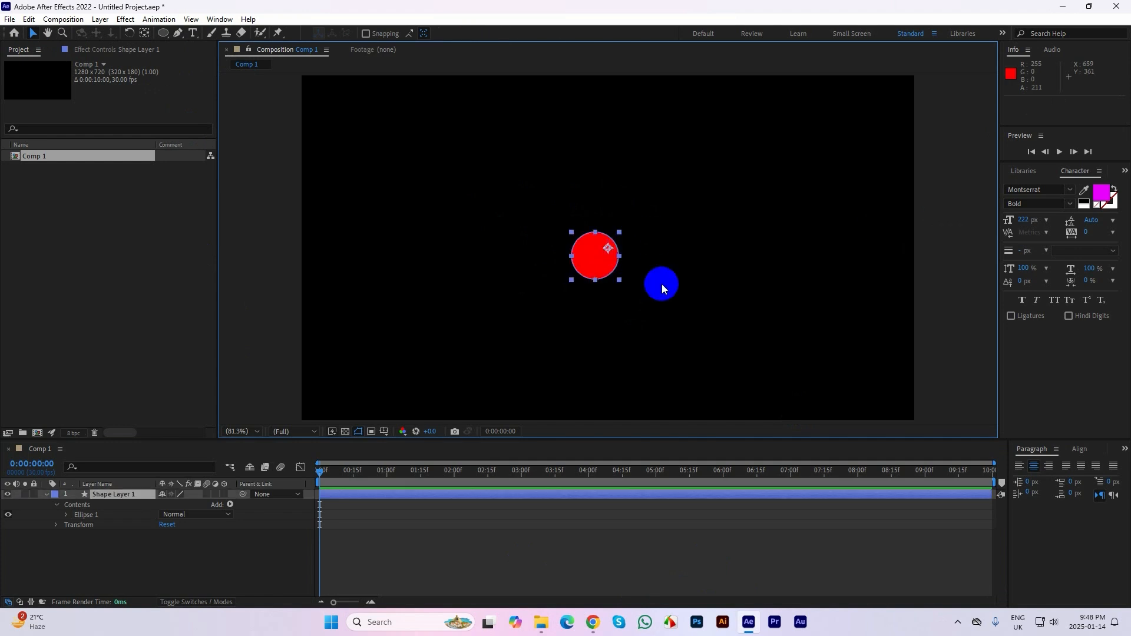
{"action": "left_click", "coordinate": [46, 494]}
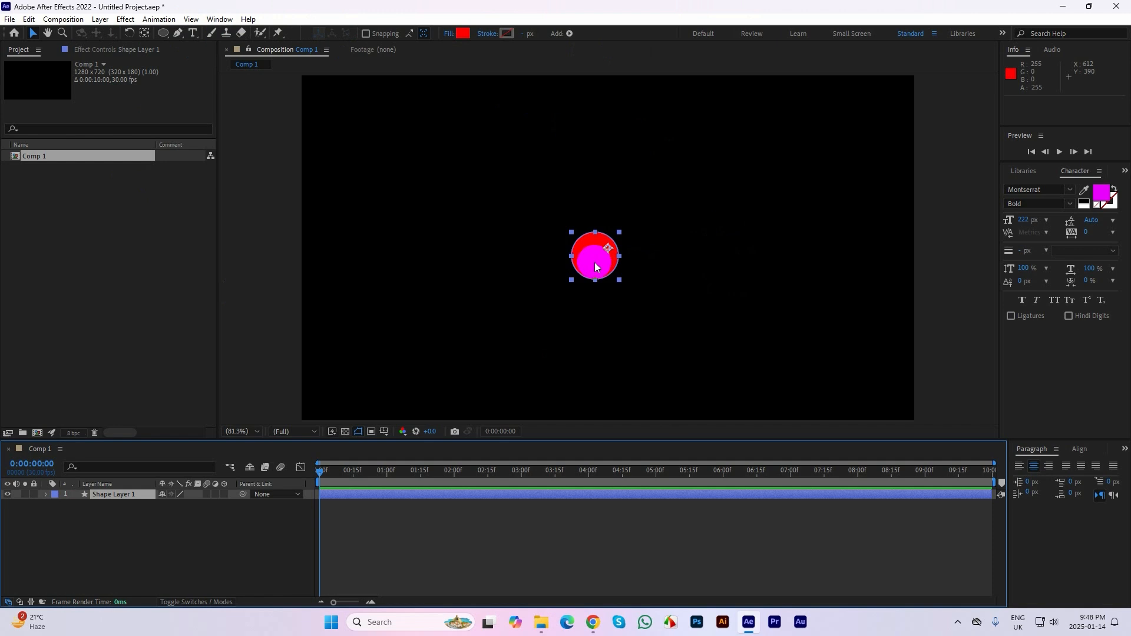
- Move the red circle slightly up and to the left, to about position 631, 334, and leave its layer selected
{"action": "left_click_drag", "start_coordinate": [595, 263], "coordinate": [591, 254]}
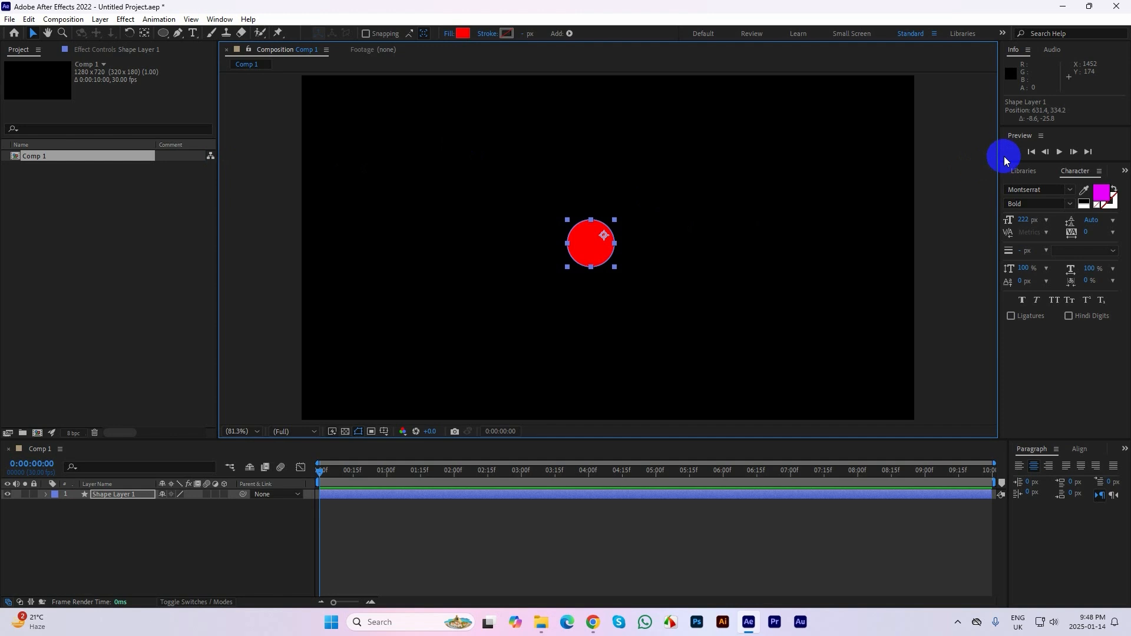
{"action": "mouse_move", "coordinate": [997, 158]}
{"action": "left_mouse_down"}
{"action": "mouse_move", "coordinate": [591, 151]}
{"action": "mouse_move", "coordinate": [1069, 155]}
{"action": "mouse_move", "coordinate": [1003, 156]}
{"action": "left_mouse_up"}
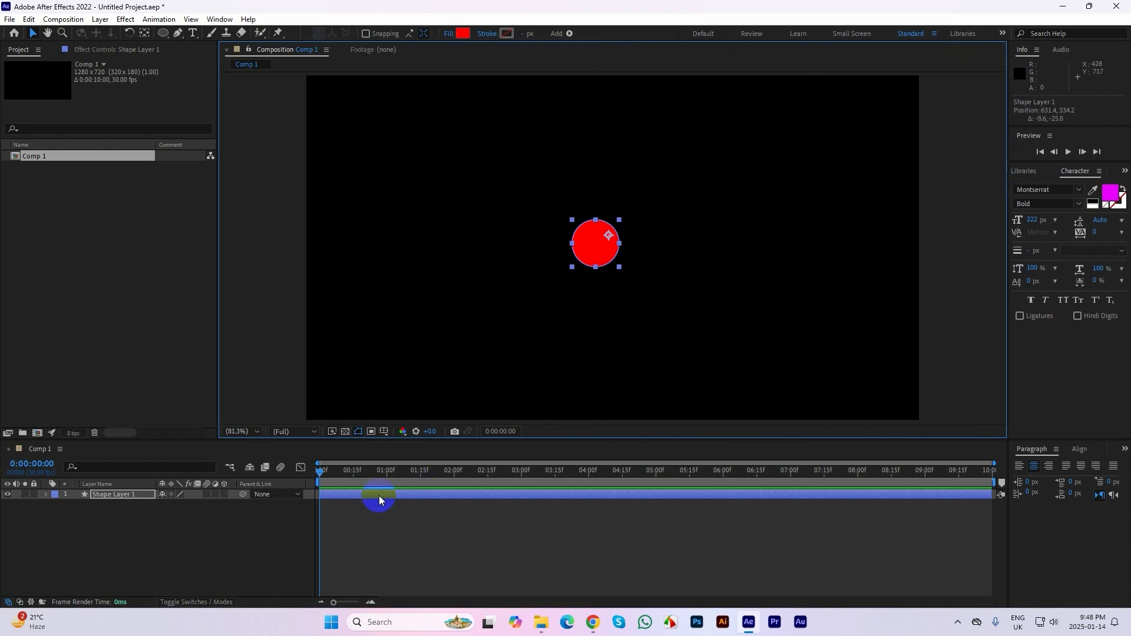
{"action": "left_click", "coordinate": [219, 521]}
{"action": "left_click", "coordinate": [129, 496]}
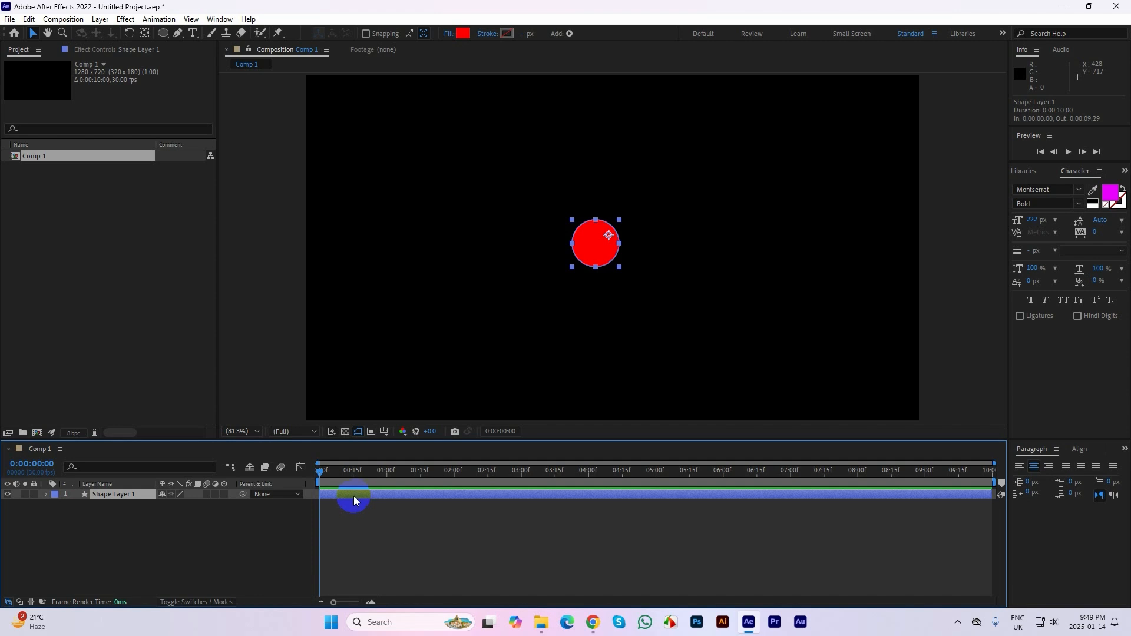
- Locate the FXConsole_1.0.5_Installer_x64 file among the plugin files in File Explorer
{"action": "left_click", "coordinate": [540, 622]}
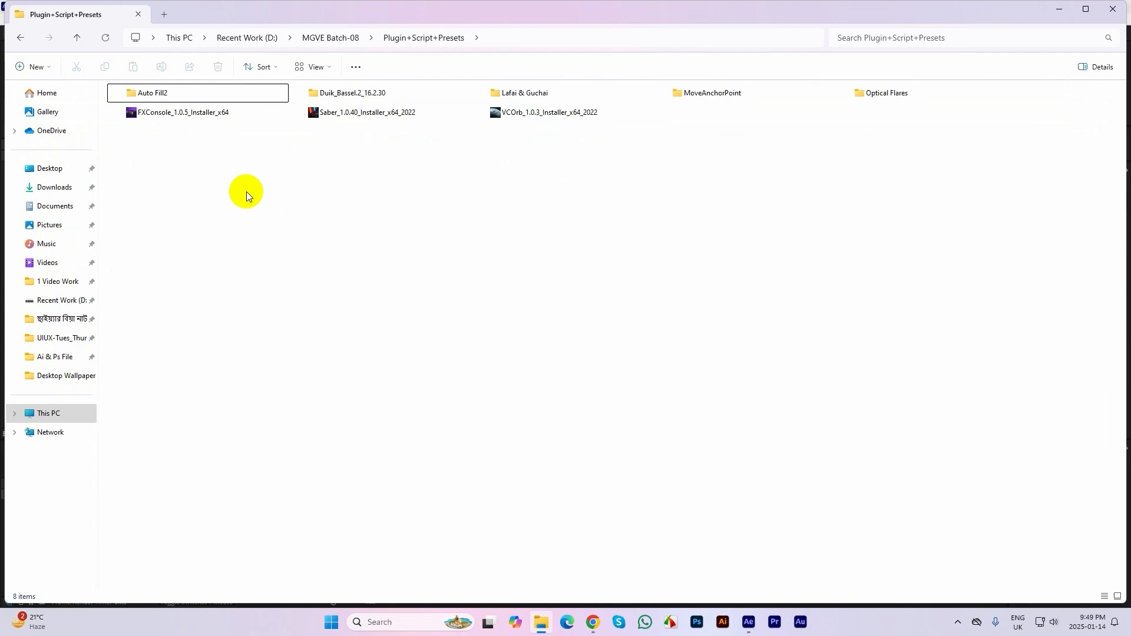
{"action": "left_click", "coordinate": [183, 117]}
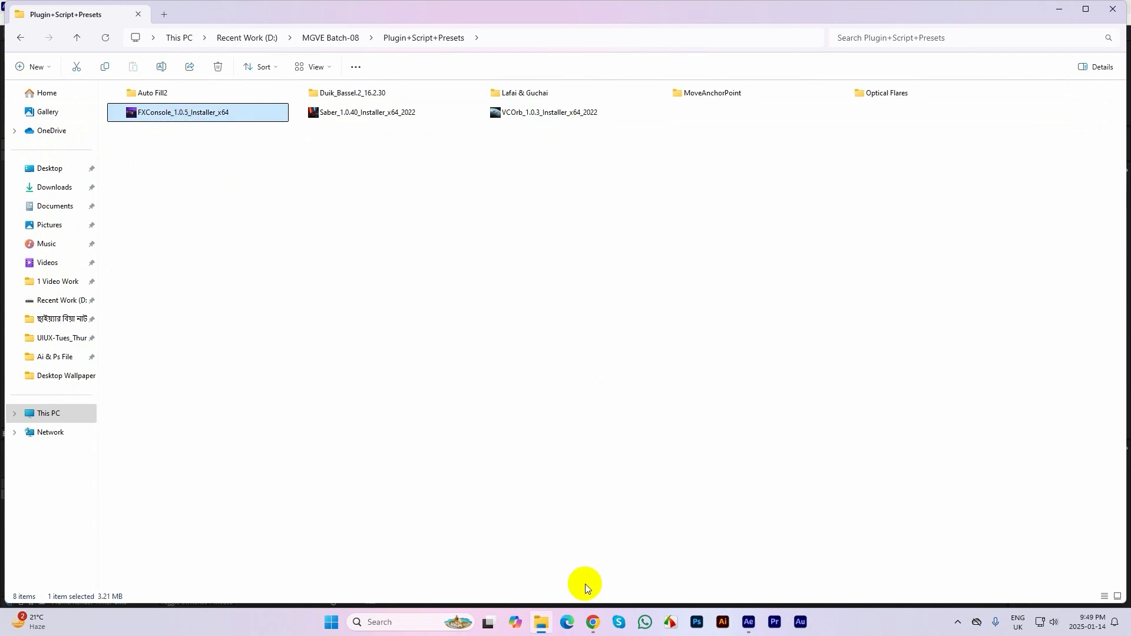
{"action": "left_click", "coordinate": [749, 622]}
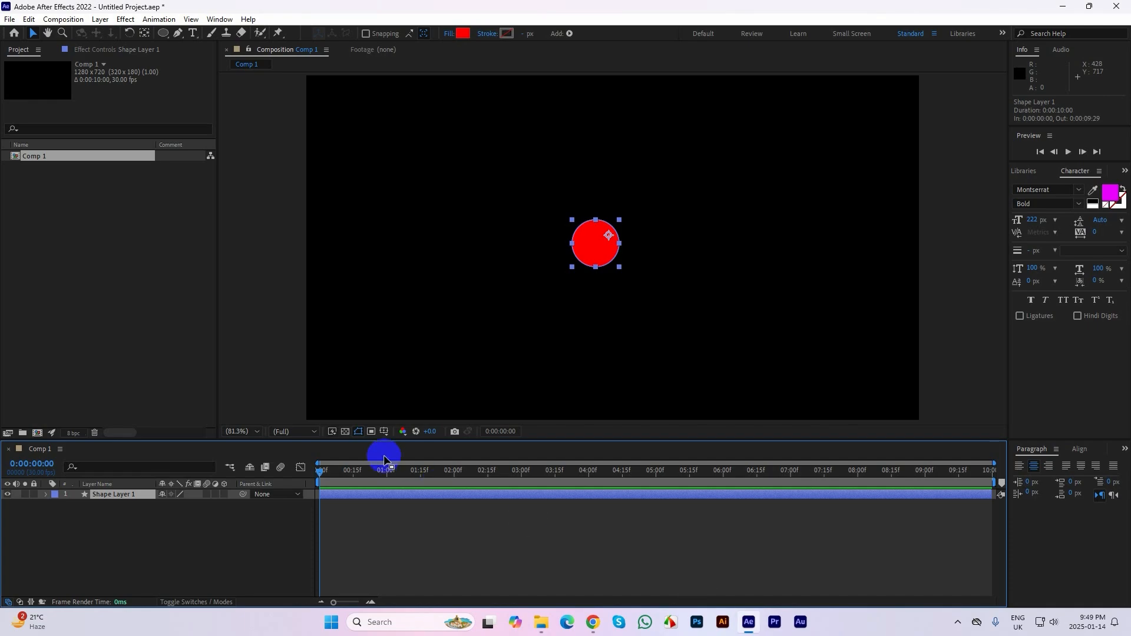
{"action": "left_click", "coordinate": [540, 622]}
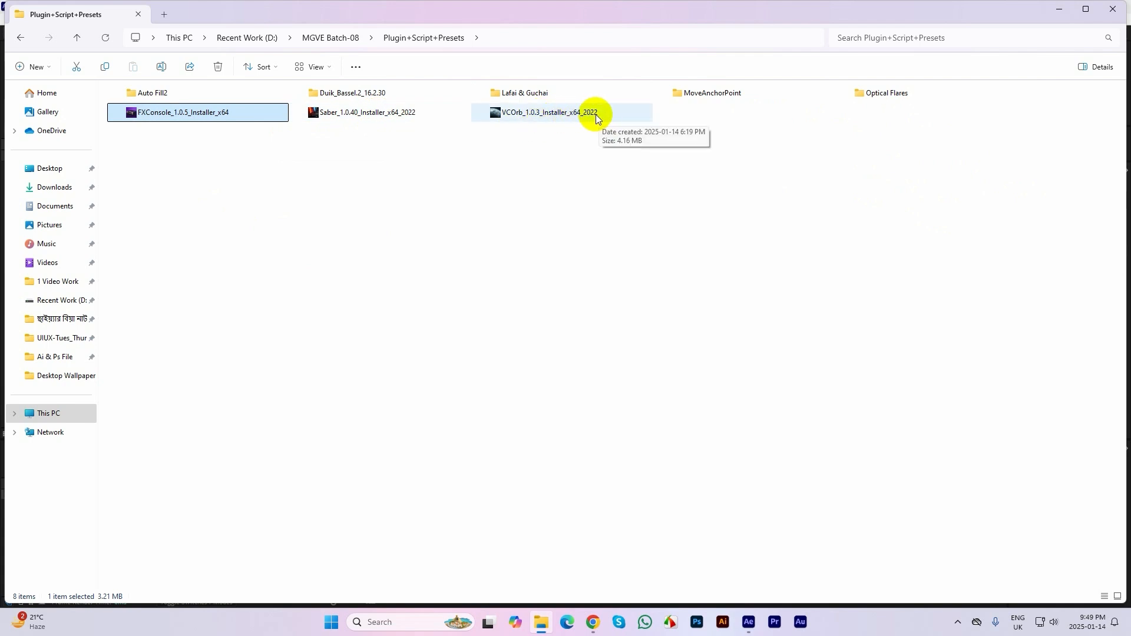
{"action": "left_click", "coordinate": [173, 112]}
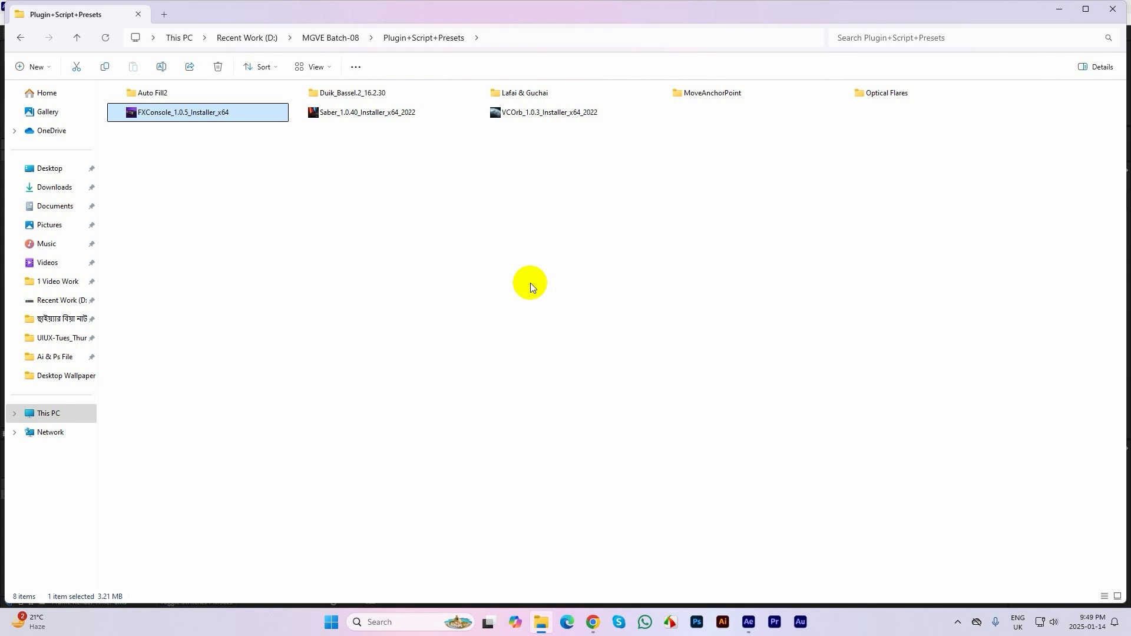
- Review the three plugin installer applications together: FXConsole, Saber and VCOrb
{"action": "left_click_drag", "start_coordinate": [794, 215], "coordinate": [129, 113]}
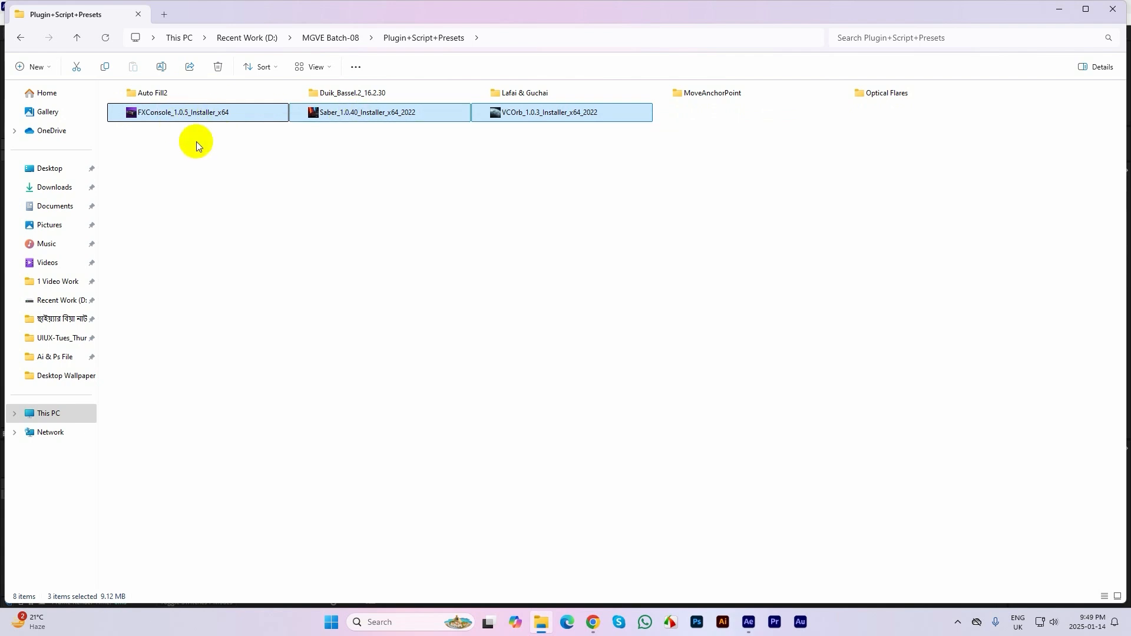
{"action": "left_click", "coordinate": [304, 127]}
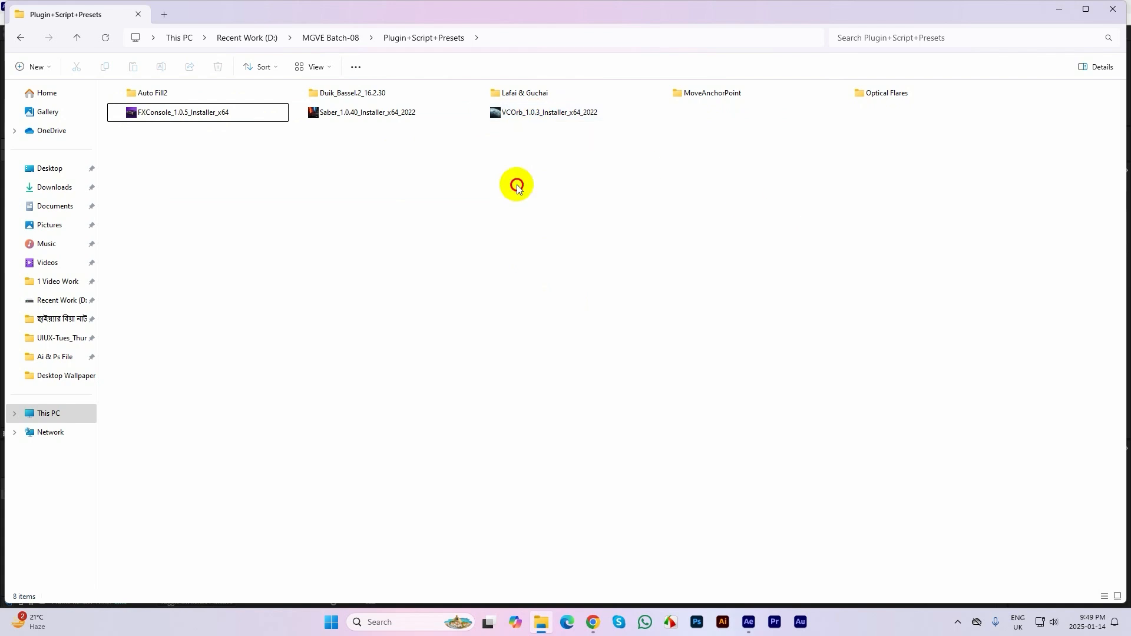
{"action": "left_click_drag", "start_coordinate": [820, 217], "coordinate": [146, 117]}
{"action": "left_click", "coordinate": [492, 303]}
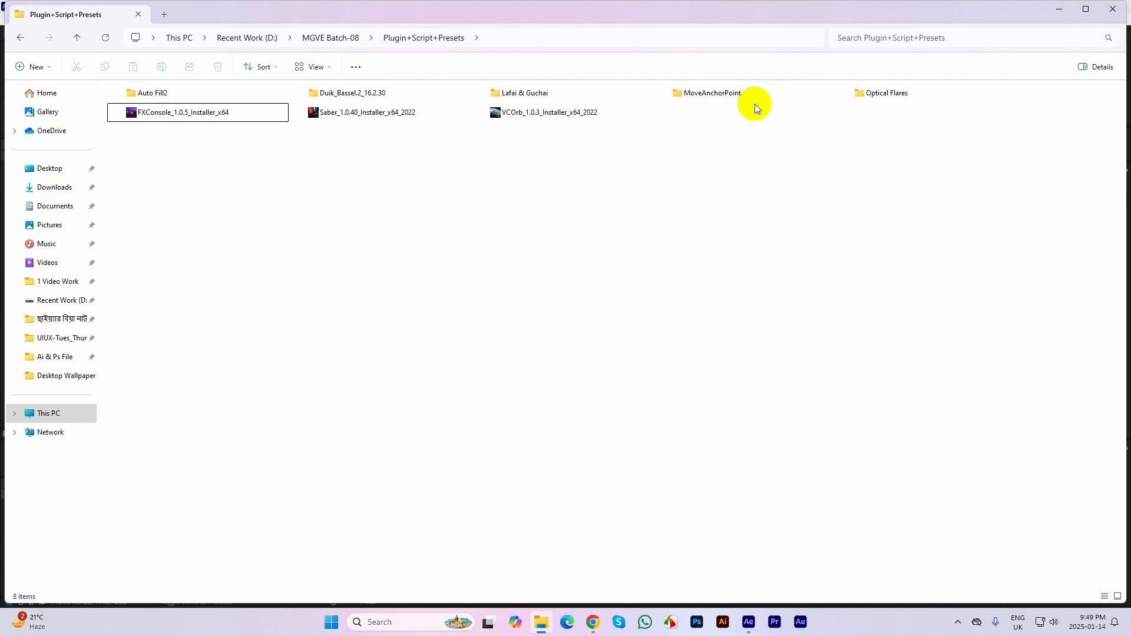
{"action": "left_click_drag", "start_coordinate": [798, 233], "coordinate": [129, 113]}
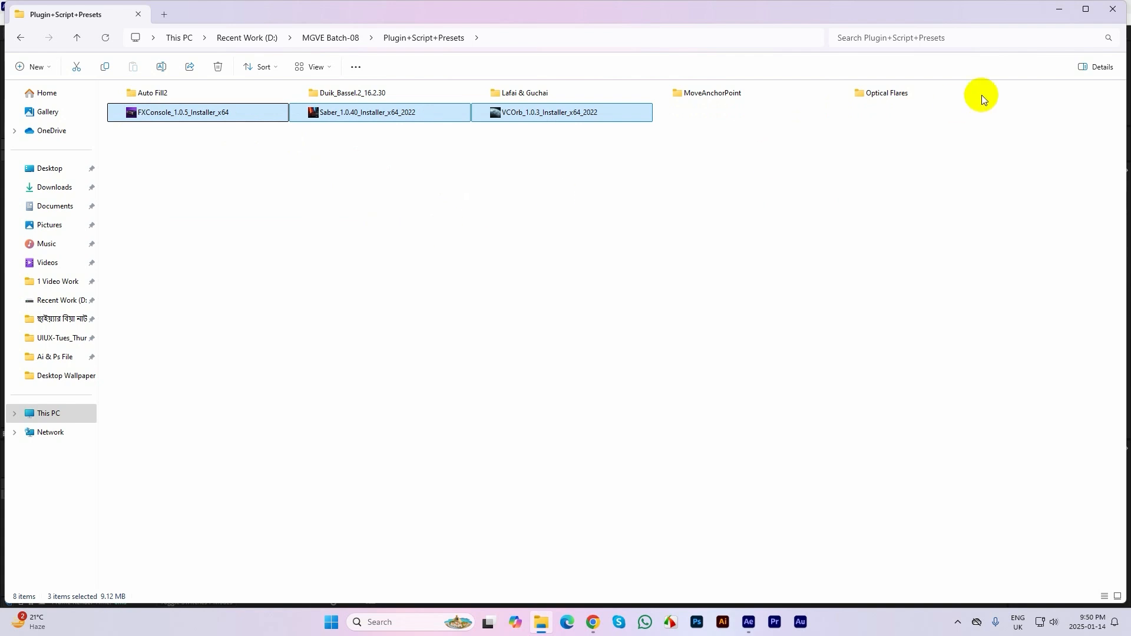
- Review the plugin and script folders one by one: Optical Flares, MoveAnchorPoint, Lafai & Guchai, Duik_Bassel.2_16.2.30 and Auto Fill2
{"action": "left_click", "coordinate": [896, 94]}
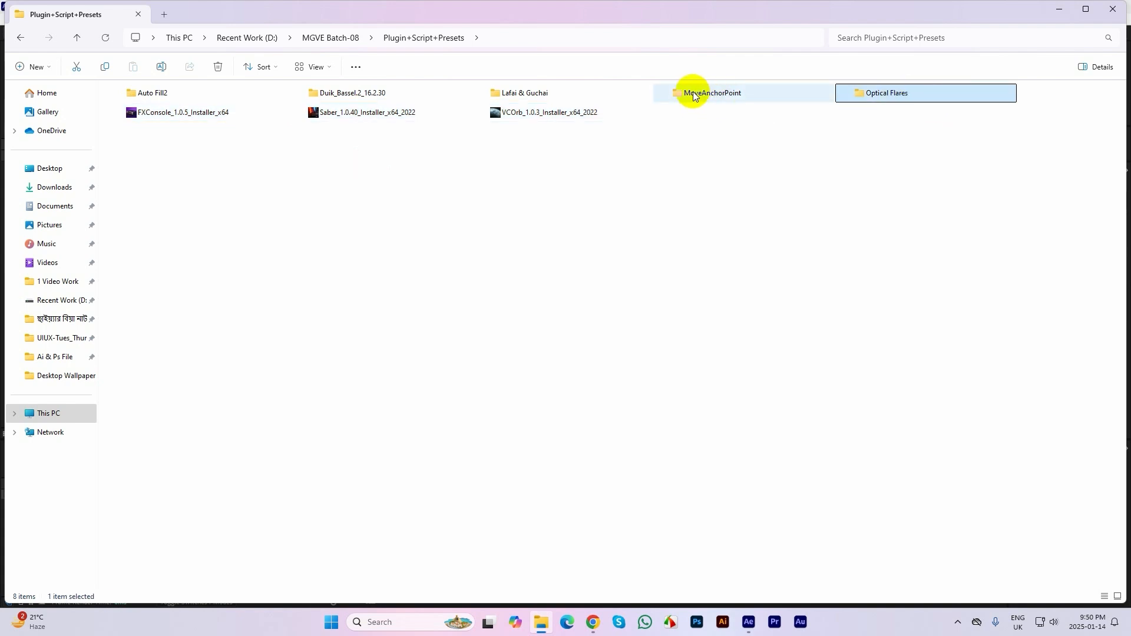
{"action": "left_click", "coordinate": [693, 96]}
{"action": "left_click", "coordinate": [518, 94]}
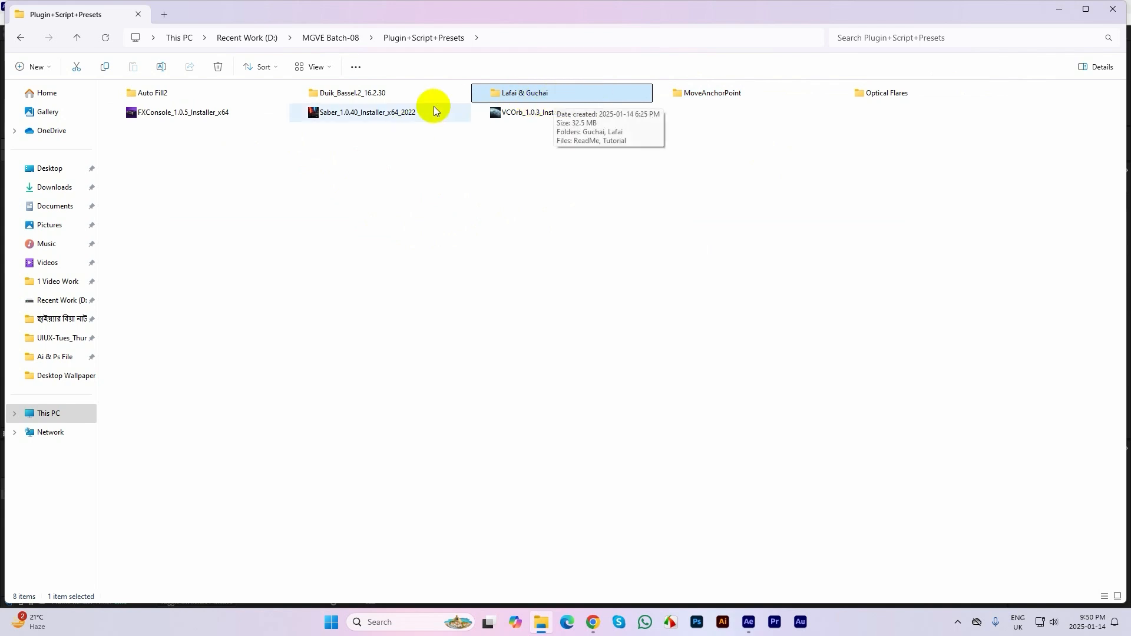
{"action": "left_click", "coordinate": [330, 93]}
{"action": "left_click", "coordinate": [153, 94]}
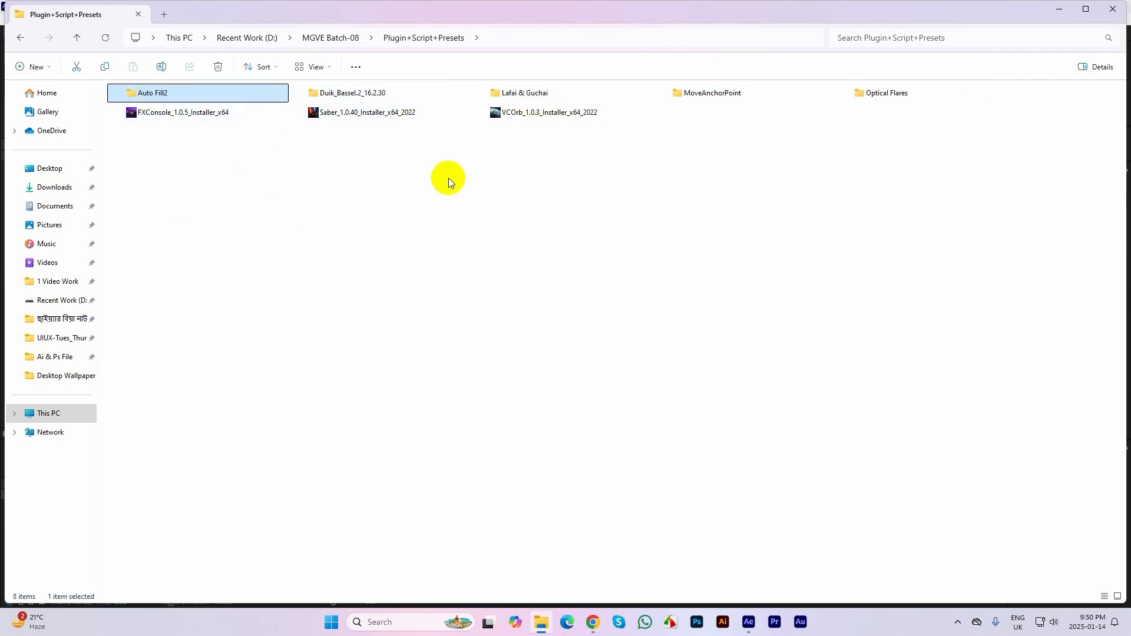
- Inspect the contents of the Duik_Bassel.2_16.2.30 and Auto Fill2 folders, including Plugin, and return to the Plugin+Script+Presets folder
{"action": "double_click", "coordinate": [353, 93]}
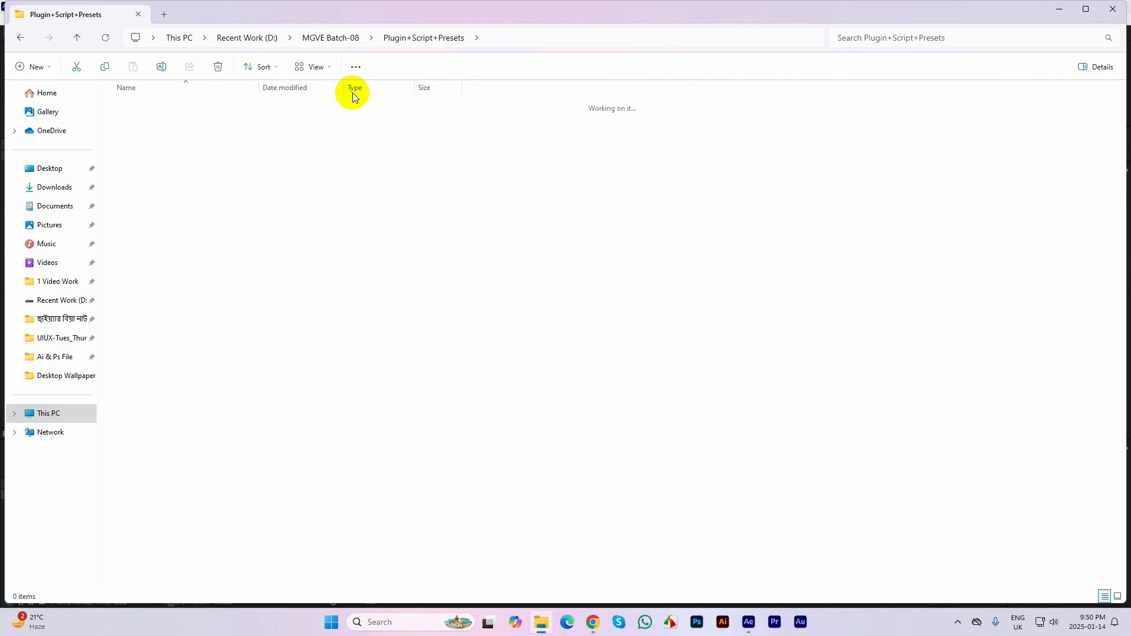
{"action": "left_click", "coordinate": [20, 38]}
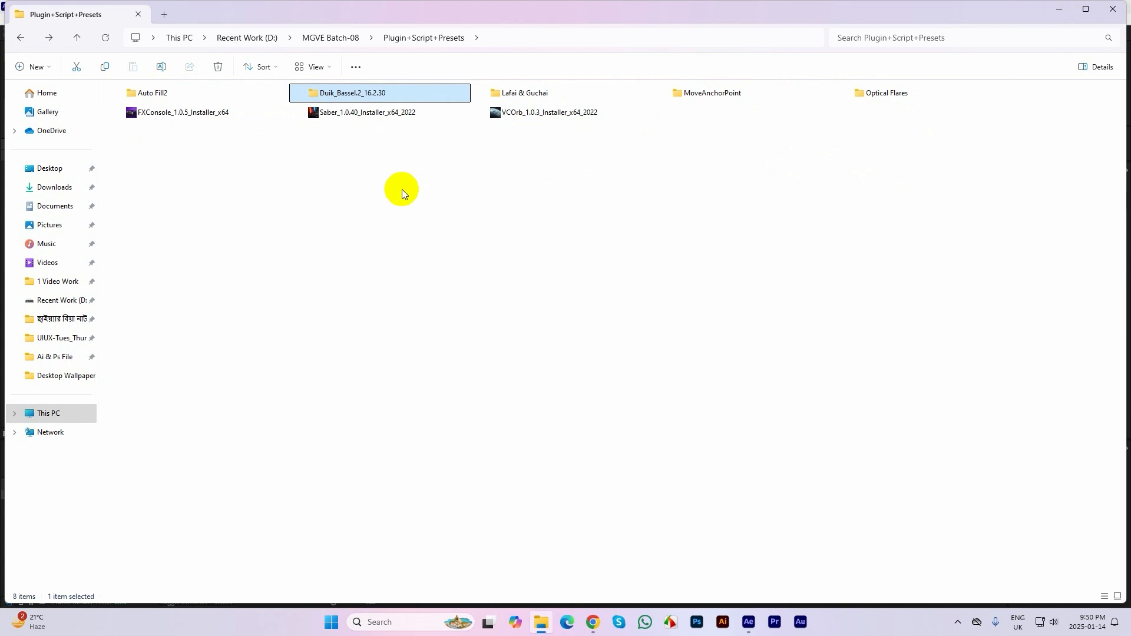
{"action": "double_click", "coordinate": [149, 91]}
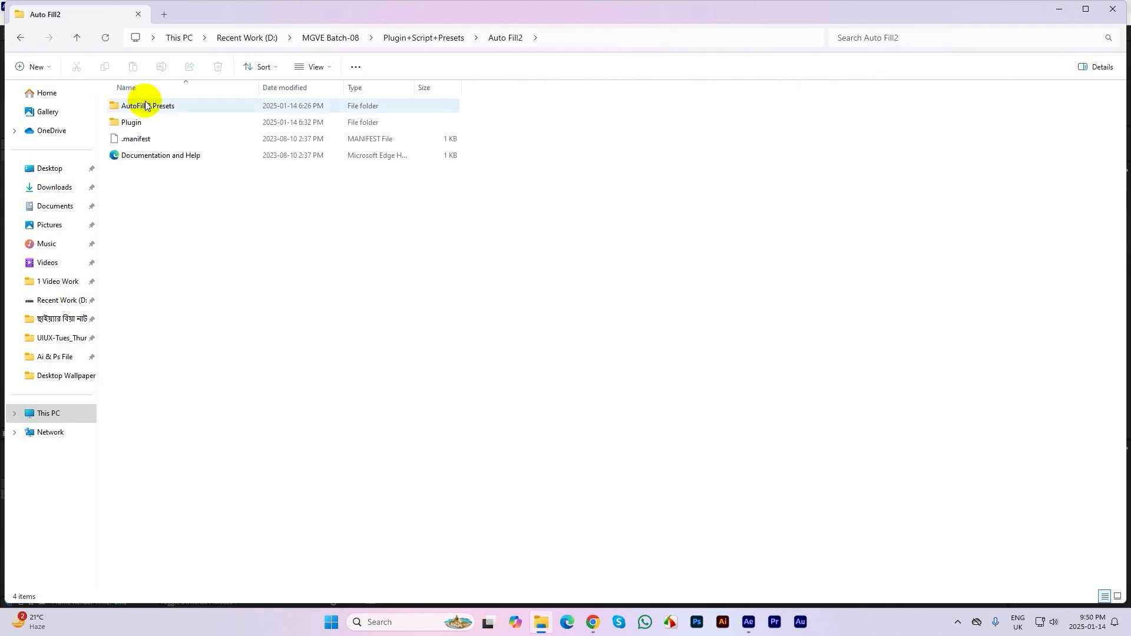
{"action": "left_click", "coordinate": [76, 38]}
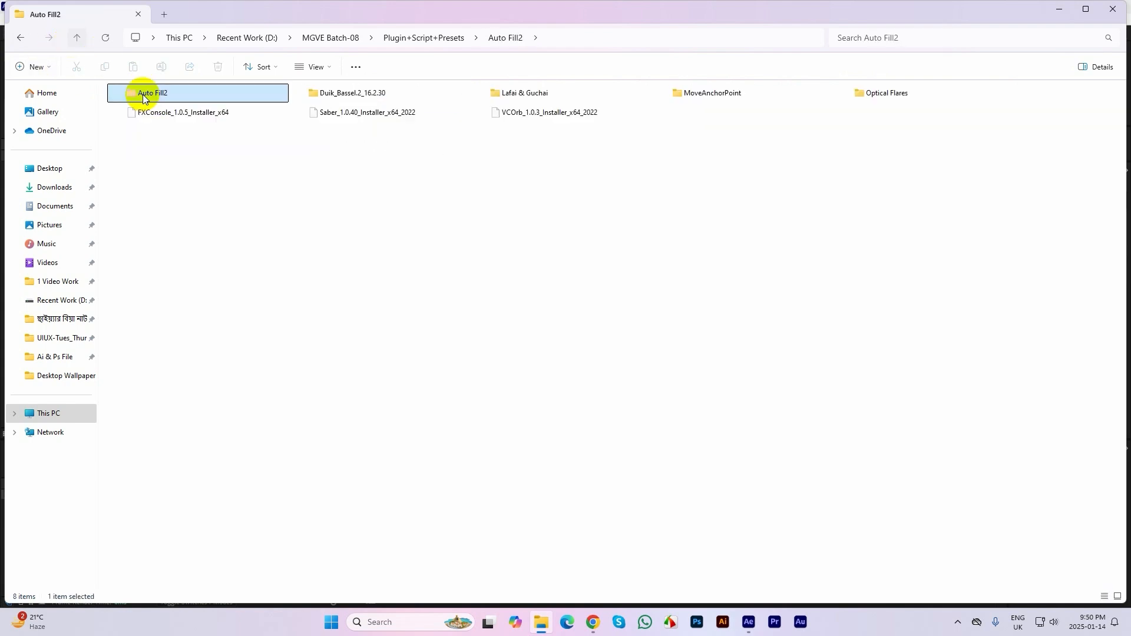
{"action": "double_click", "coordinate": [148, 95]}
{"action": "double_click", "coordinate": [130, 125]}
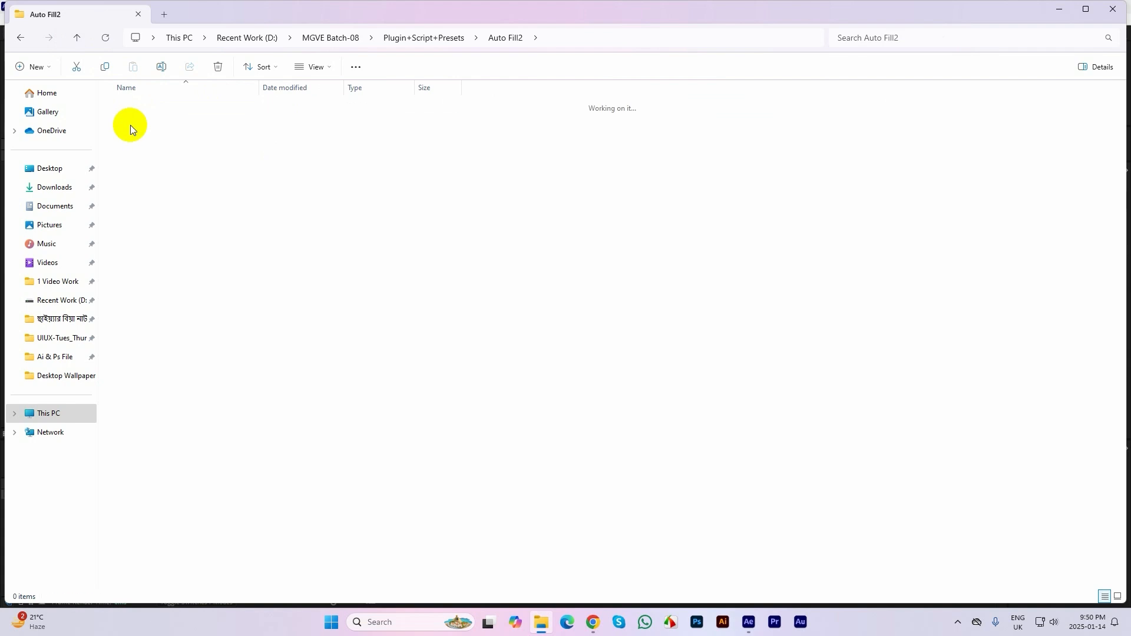
{"action": "left_click", "coordinate": [143, 108]}
{"action": "left_click", "coordinate": [79, 36]}
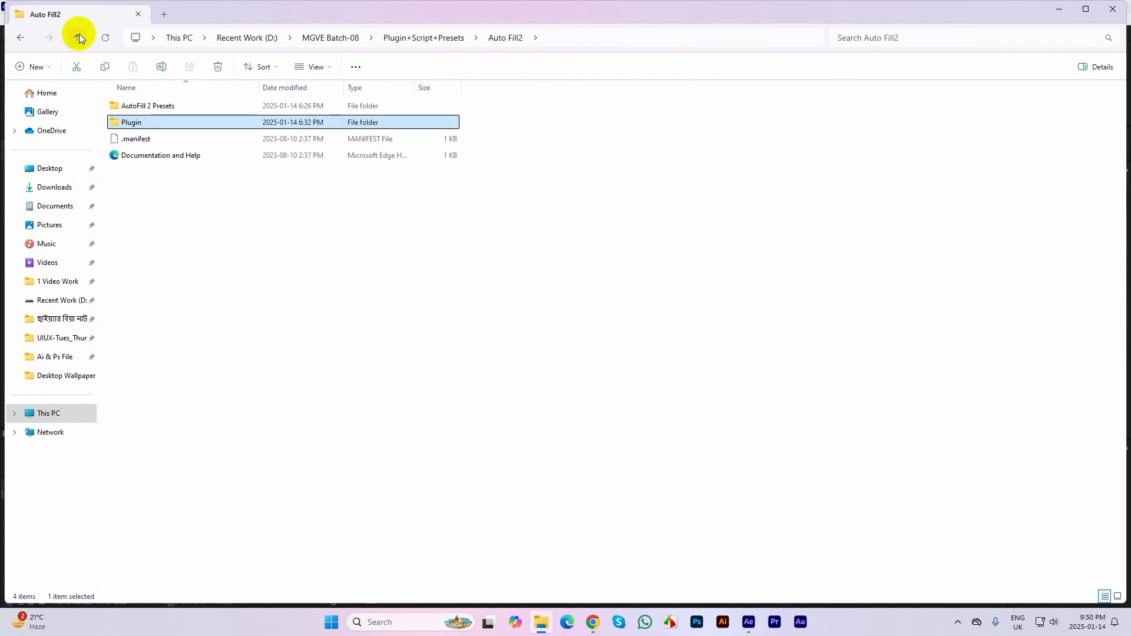
{"action": "left_click", "coordinate": [79, 37]}
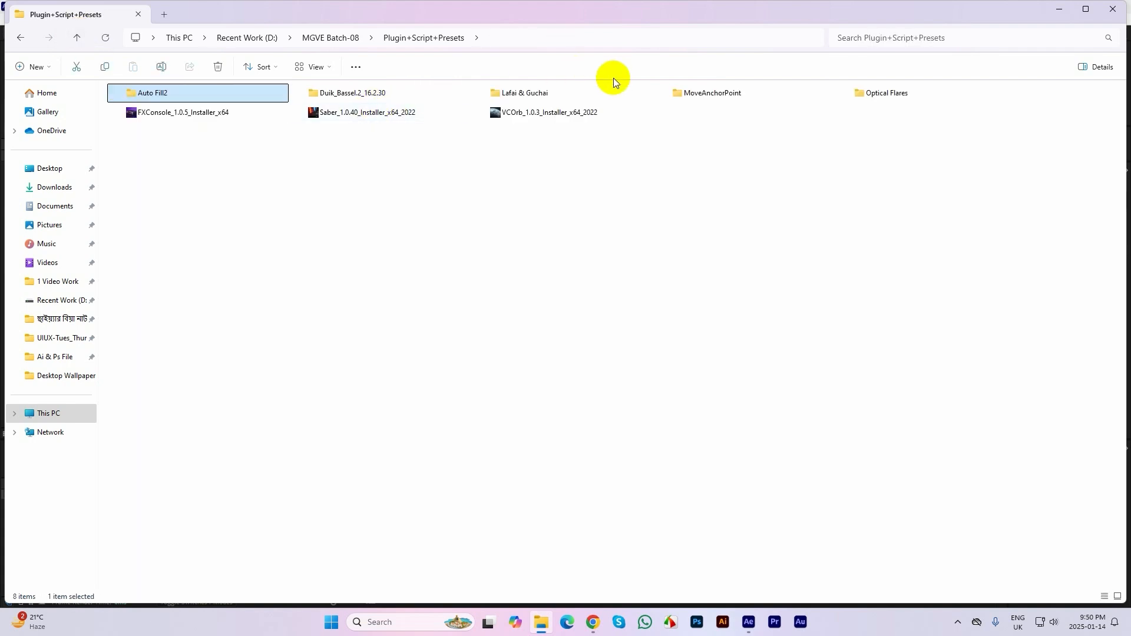
- Inspect the Lafai & Guchai folder with its Guchai subfolder and the MoveAnchorPoint folder, and return to the Plugin+Script+Presets folder
{"action": "double_click", "coordinate": [536, 92]}
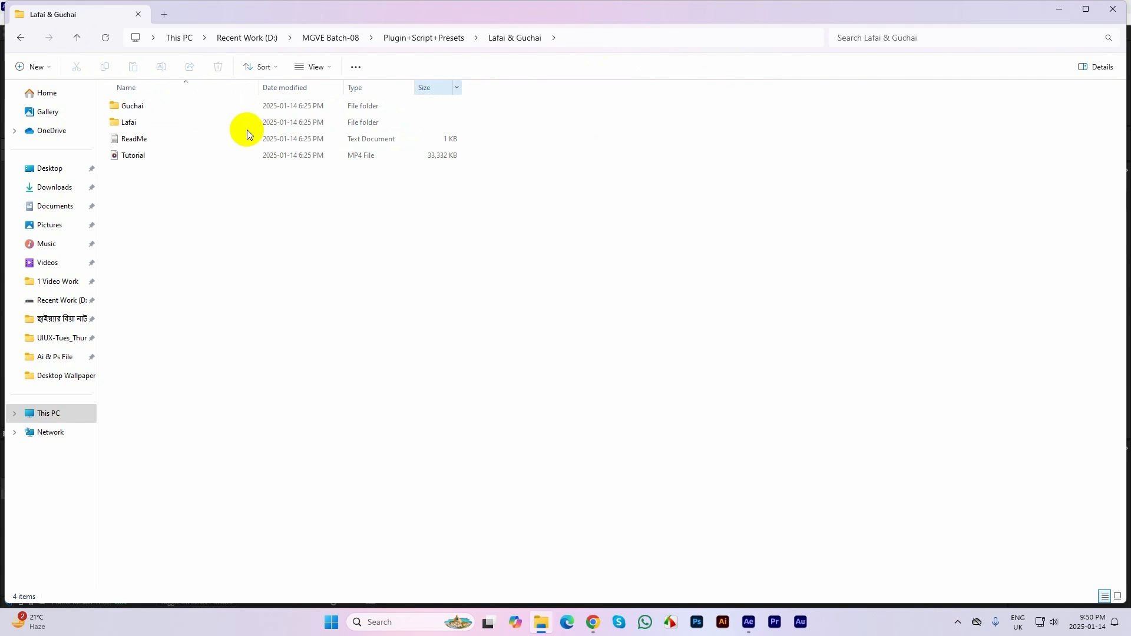
{"action": "left_click", "coordinate": [135, 109]}
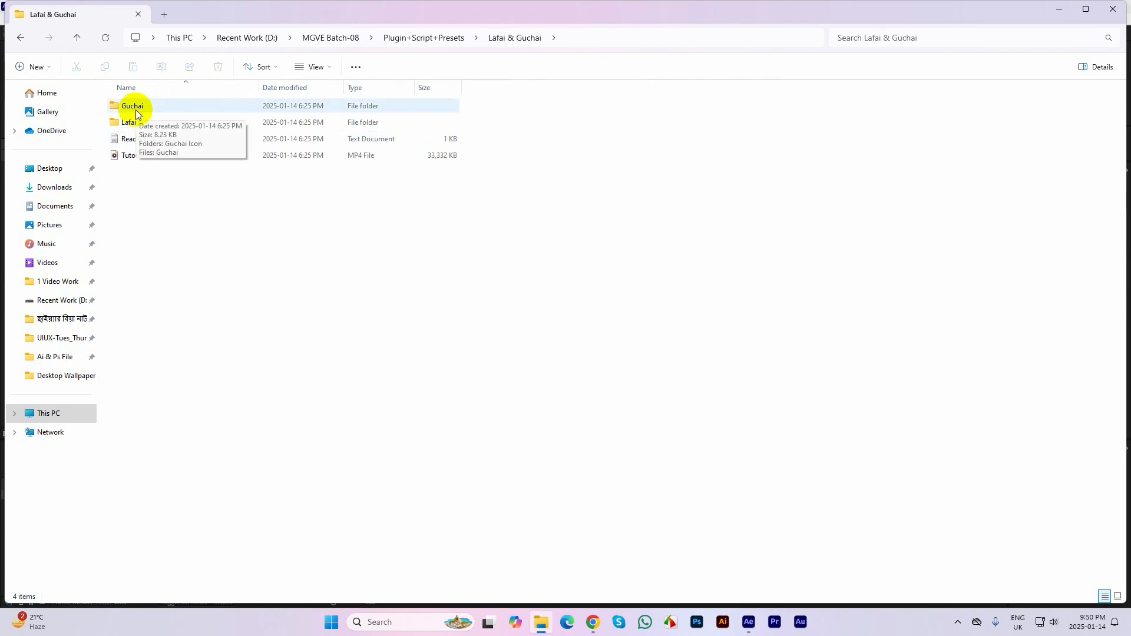
{"action": "double_click", "coordinate": [136, 109]}
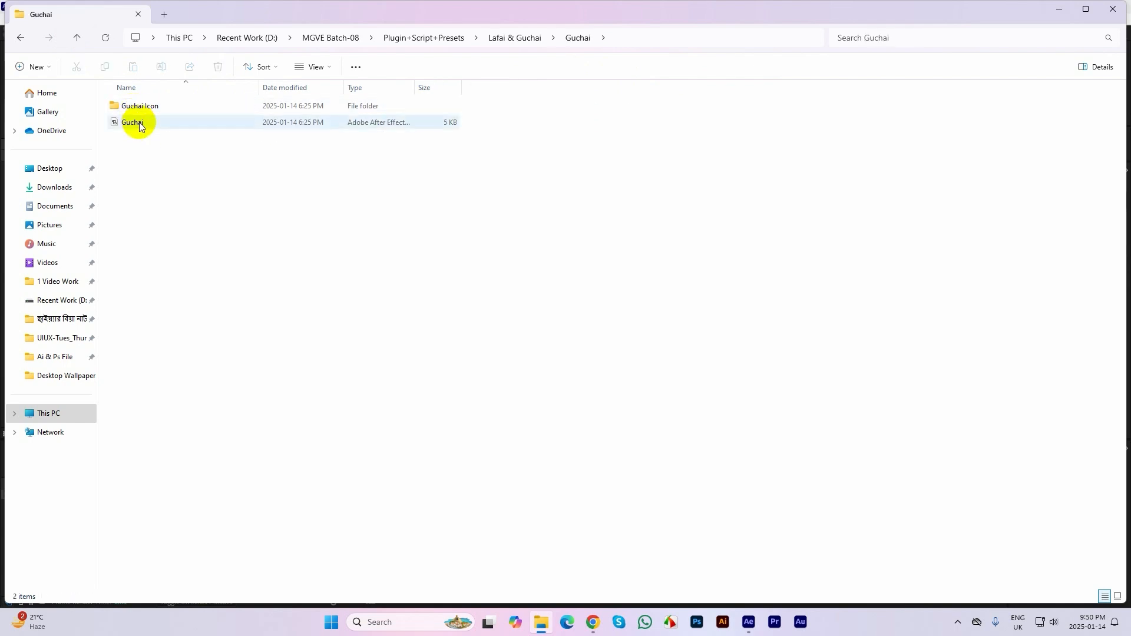
{"action": "left_click", "coordinate": [75, 36]}
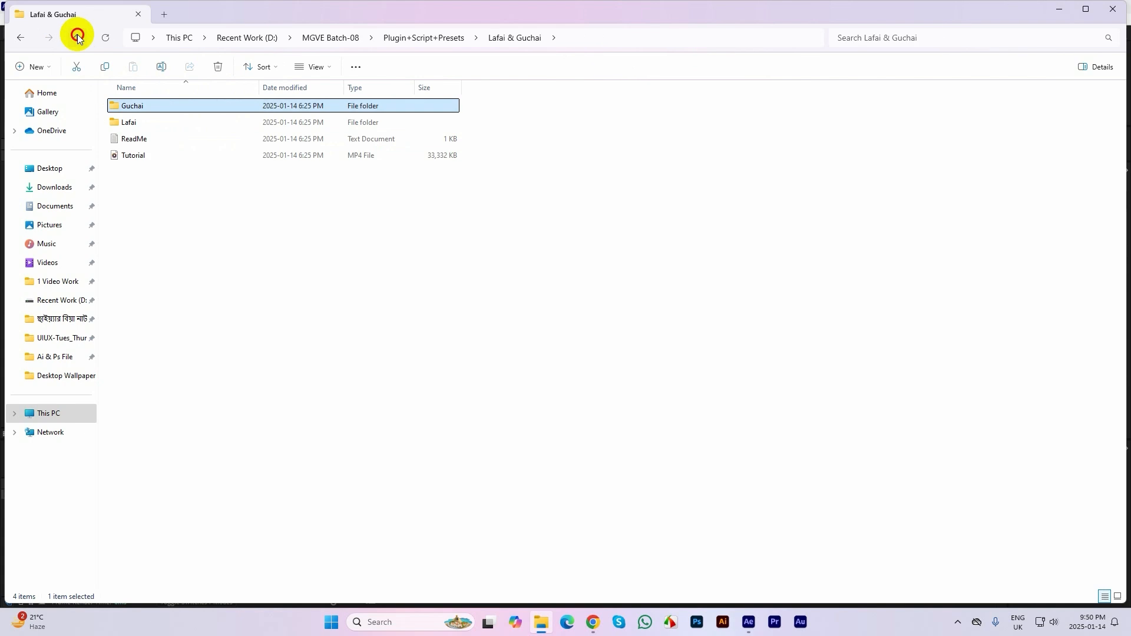
{"action": "left_click", "coordinate": [77, 36]}
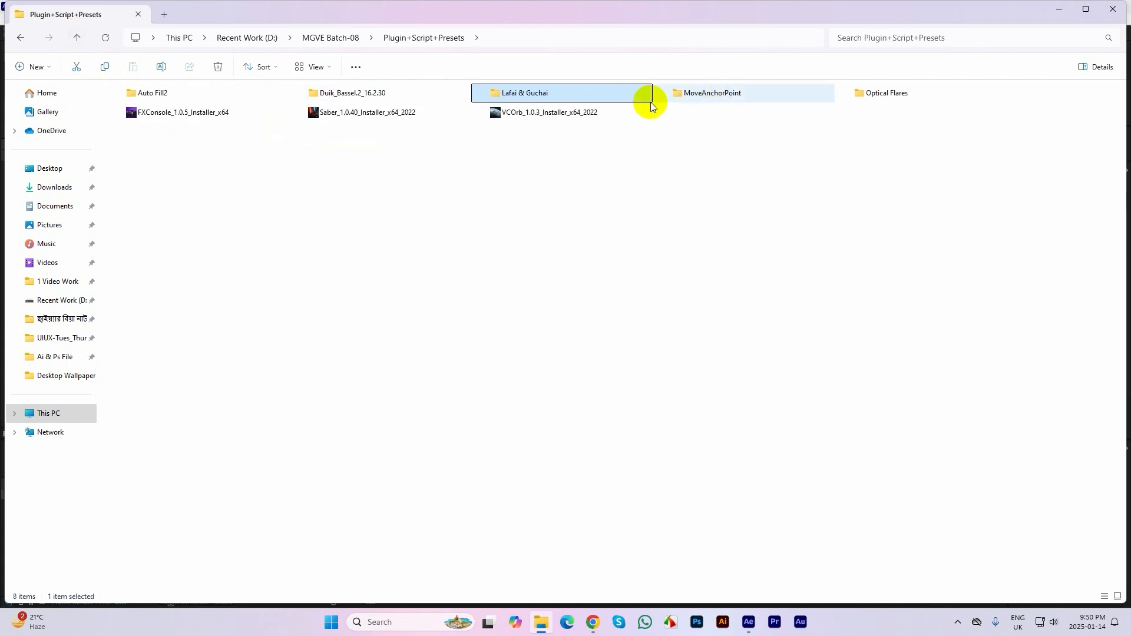
{"action": "double_click", "coordinate": [725, 93]}
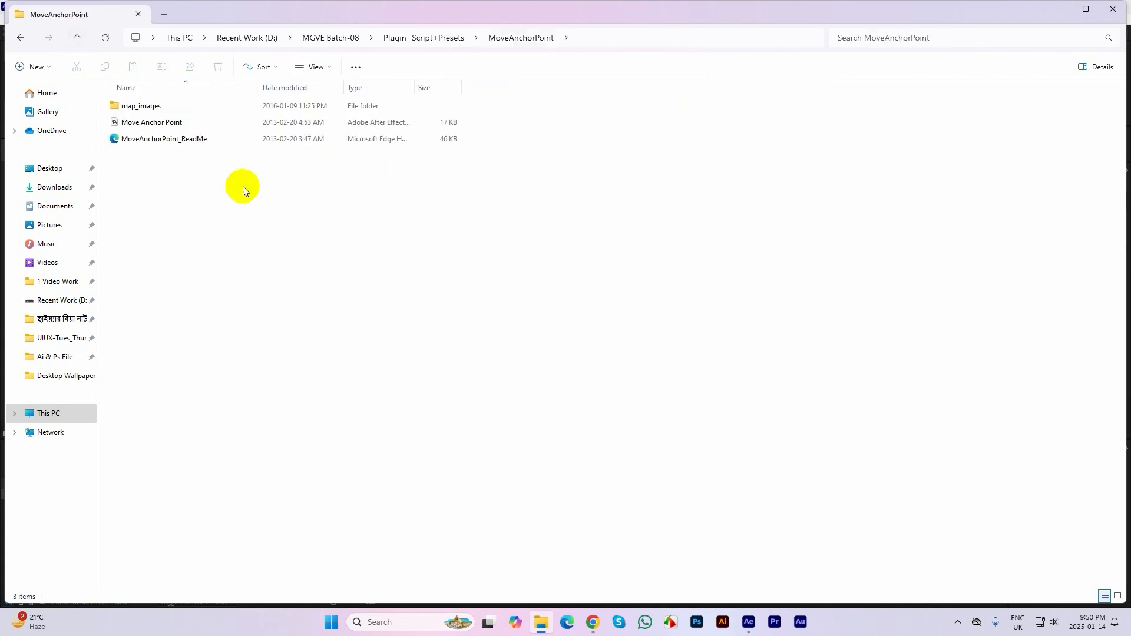
{"action": "left_click", "coordinate": [76, 38]}
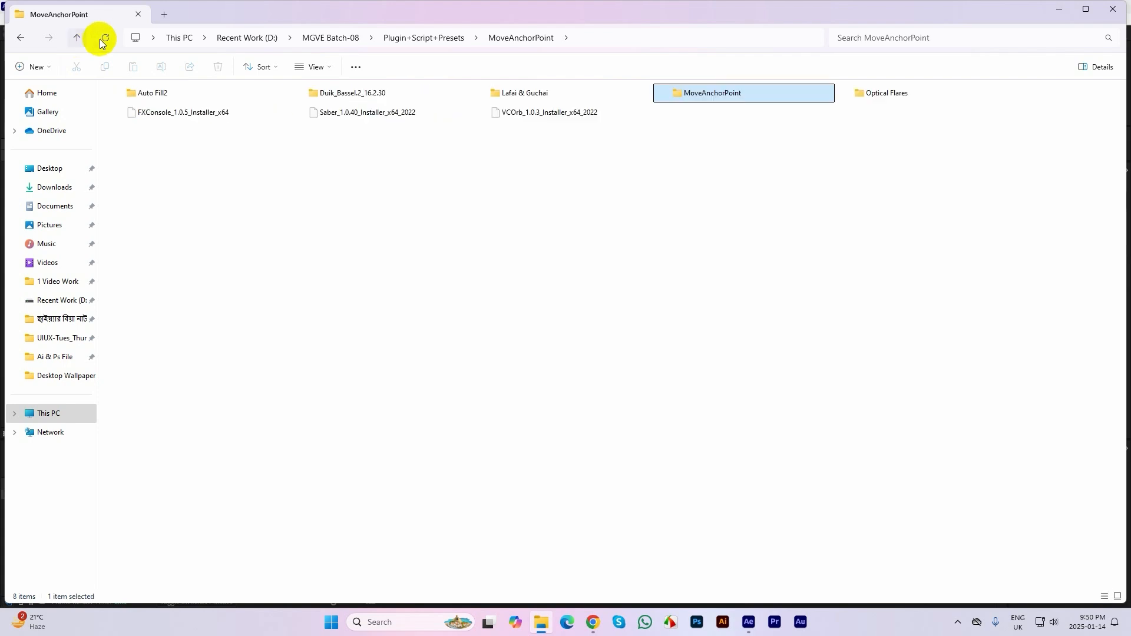
- Inspect the Duik_Bassel.2_16.2.30 folder and the script file in its ScriptUI Panels subfolder, and return to the Plugin+Script+Presets folder
{"action": "double_click", "coordinate": [331, 93]}
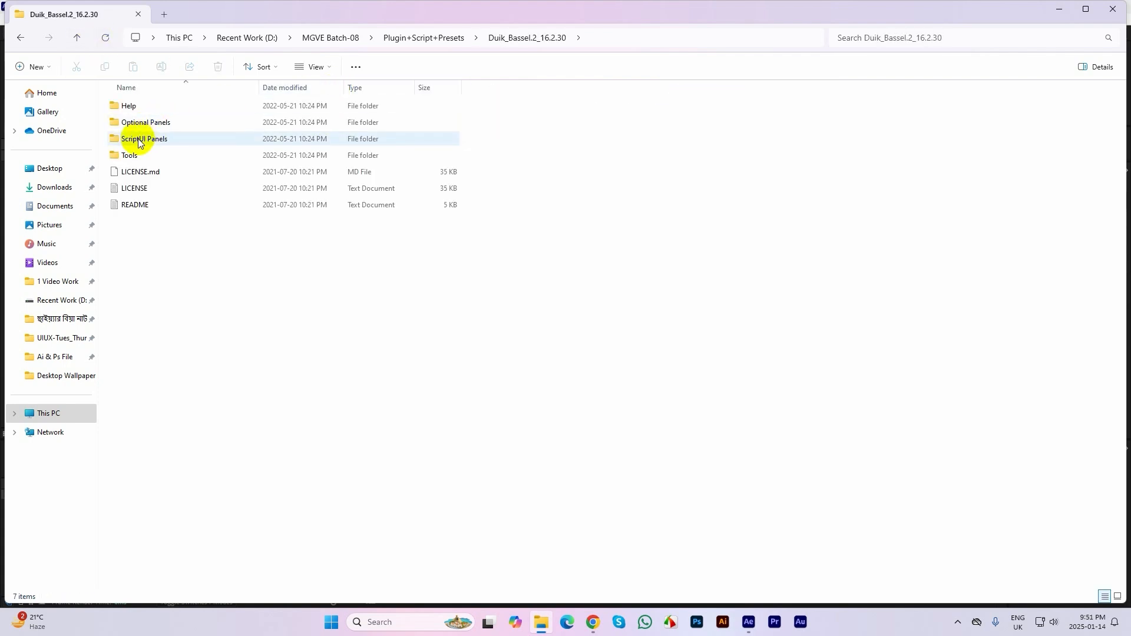
{"action": "left_click", "coordinate": [76, 38]}
{"action": "left_click", "coordinate": [378, 101]}
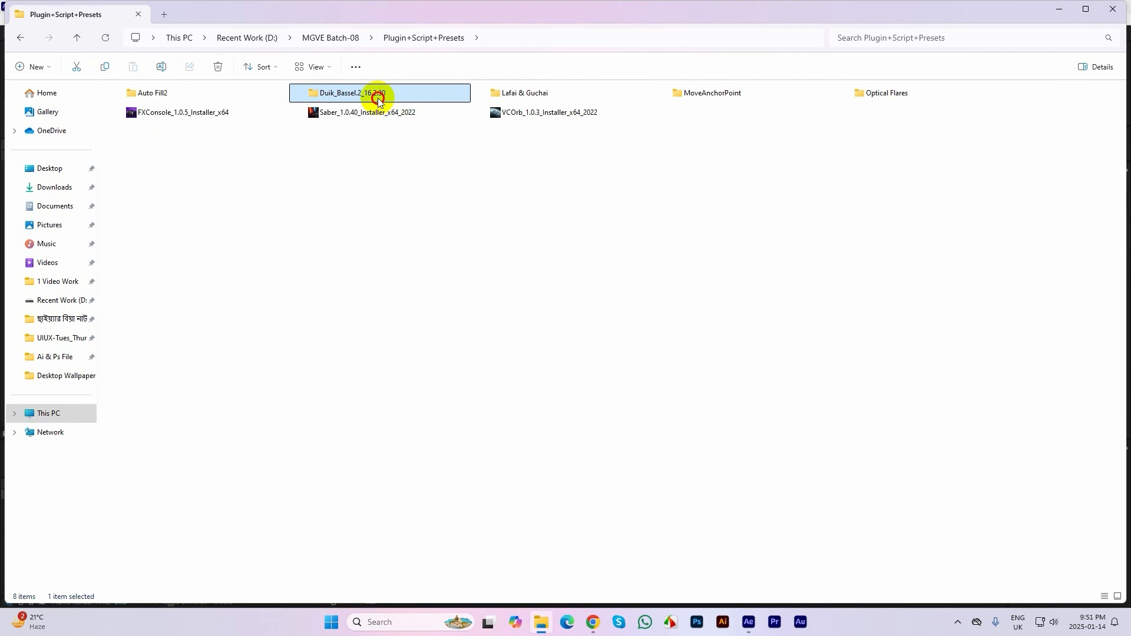
{"action": "double_click", "coordinate": [378, 101]}
{"action": "double_click", "coordinate": [144, 140]}
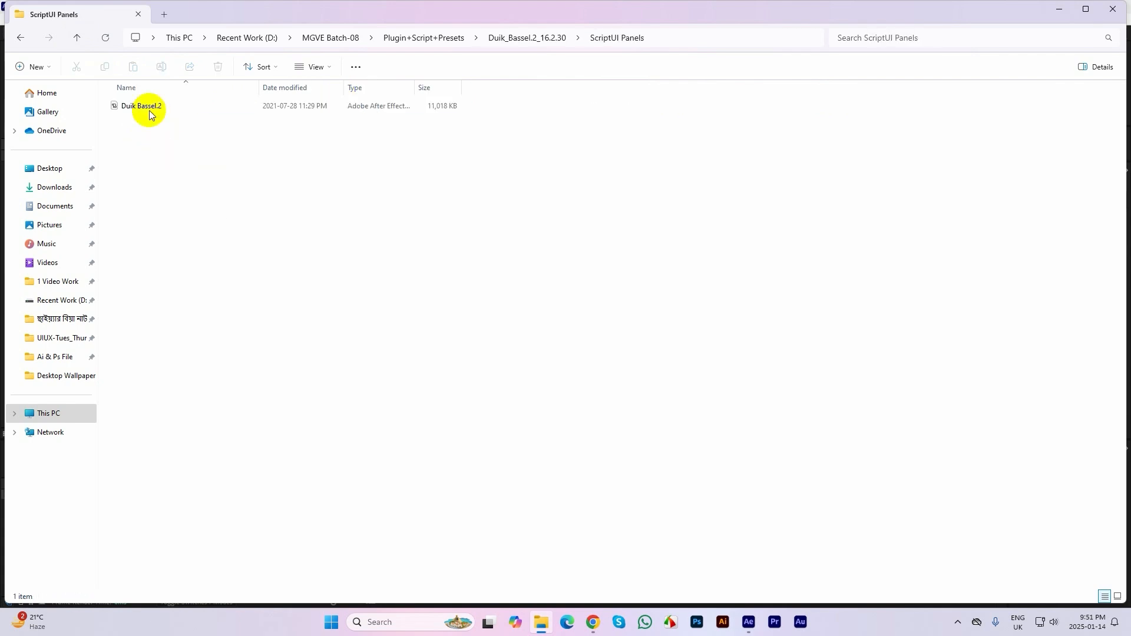
{"action": "left_click", "coordinate": [121, 106]}
{"action": "left_click", "coordinate": [77, 38]}
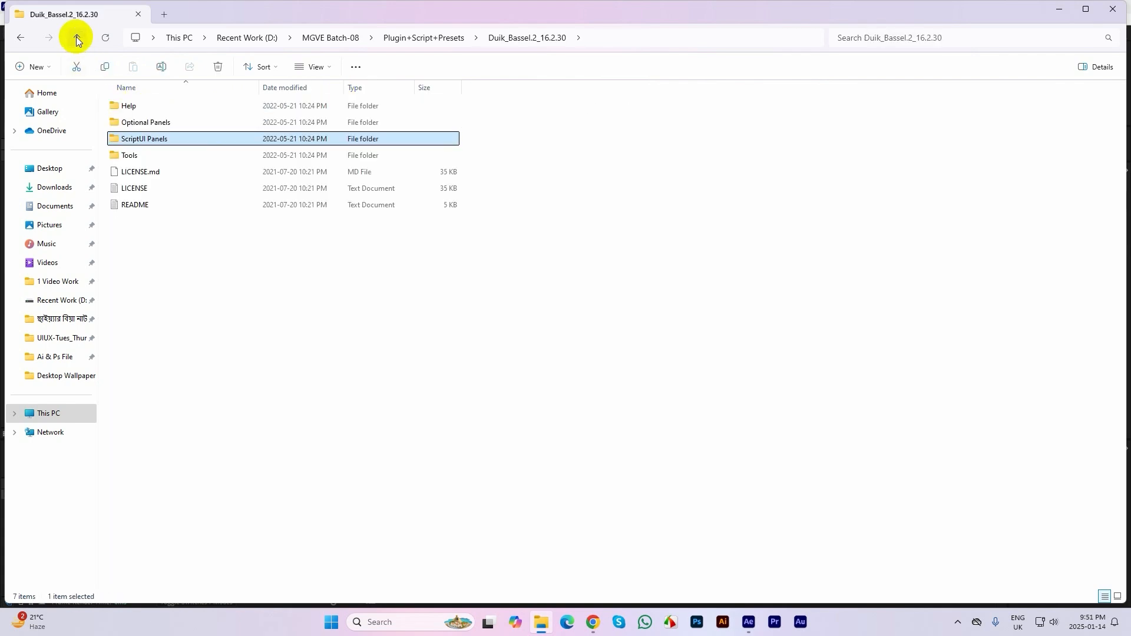
{"action": "left_click", "coordinate": [77, 37]}
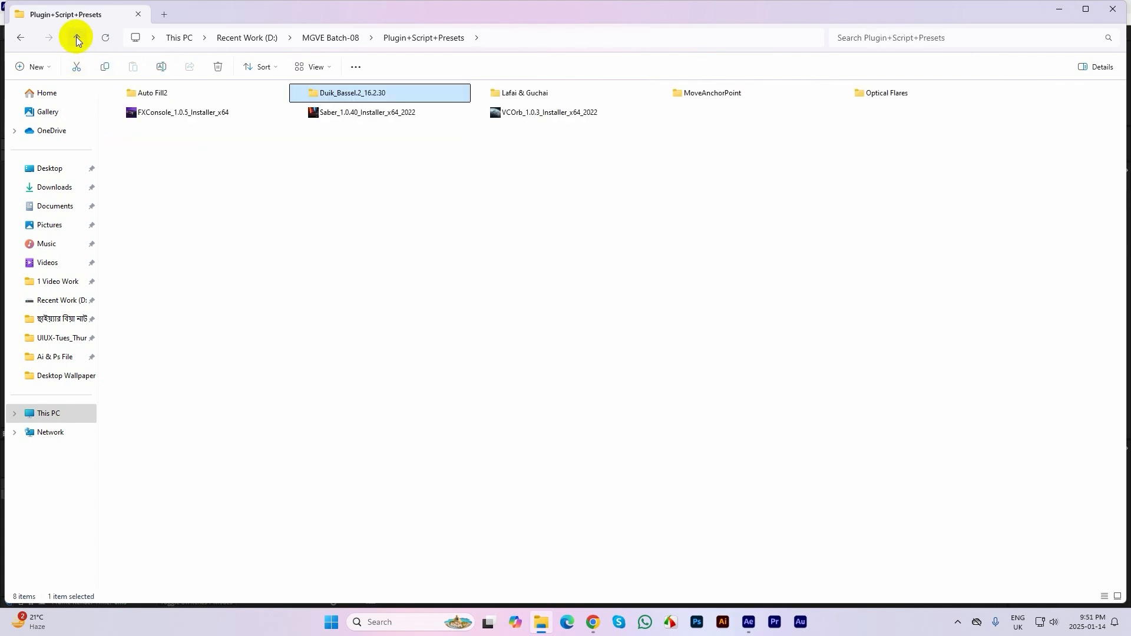
- Inspect the Optical Flares folder and its OpticalFlares plugin file, and return to the Plugin+Script+Presets folder
{"action": "double_click", "coordinate": [889, 97]}
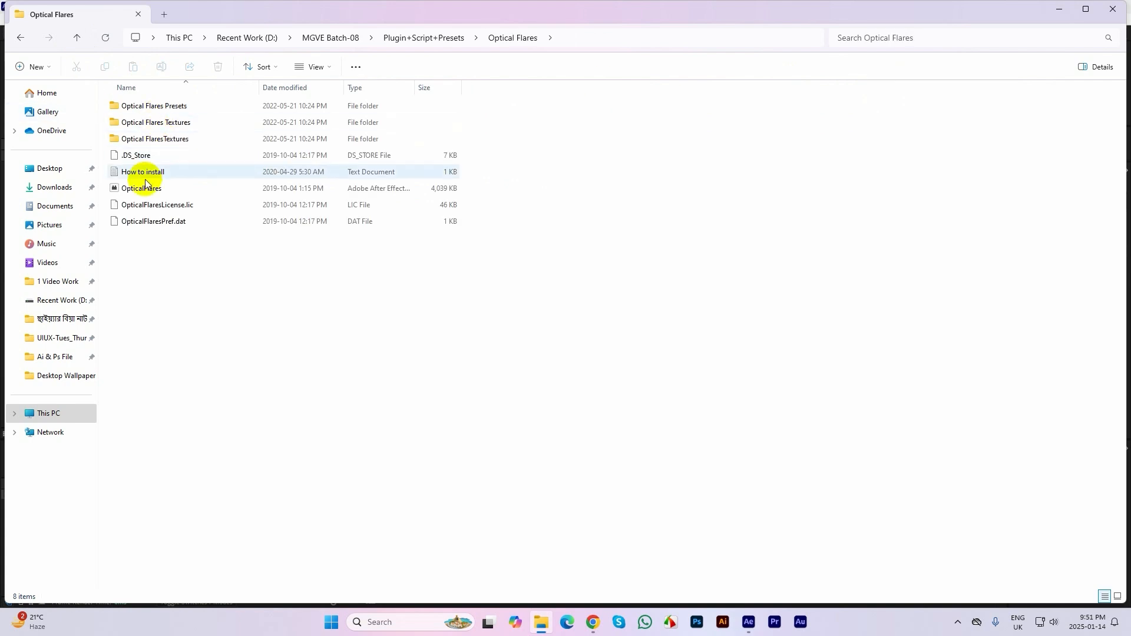
{"action": "left_click", "coordinate": [137, 190]}
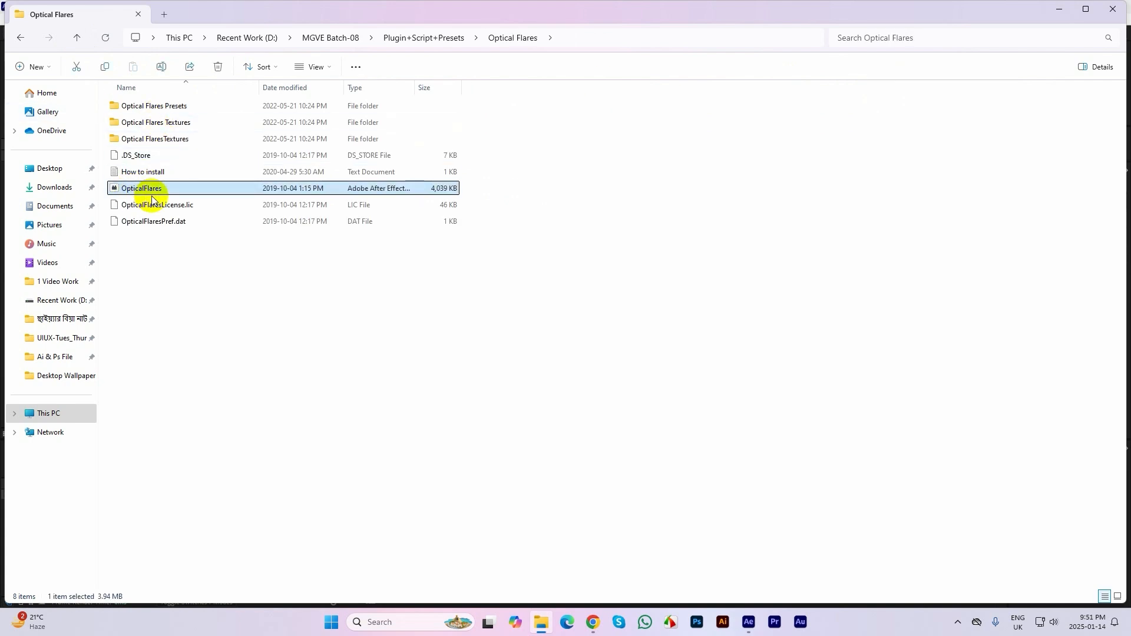
{"action": "left_click", "coordinate": [77, 36]}
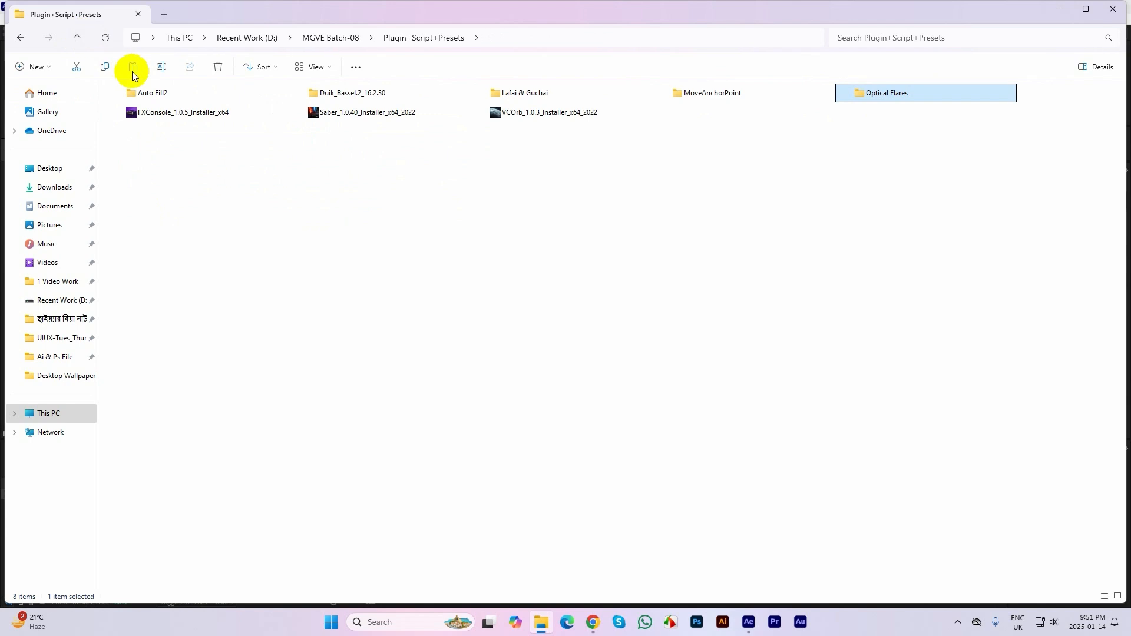
- Compare the Auto Fill2 and Optical Flares plugin folders, the Duik_Bassel and MoveAnchorPoint script folders, and the three installer applications
{"action": "left_click", "coordinate": [144, 96]}
{"action": "left_click", "coordinate": [864, 98]}
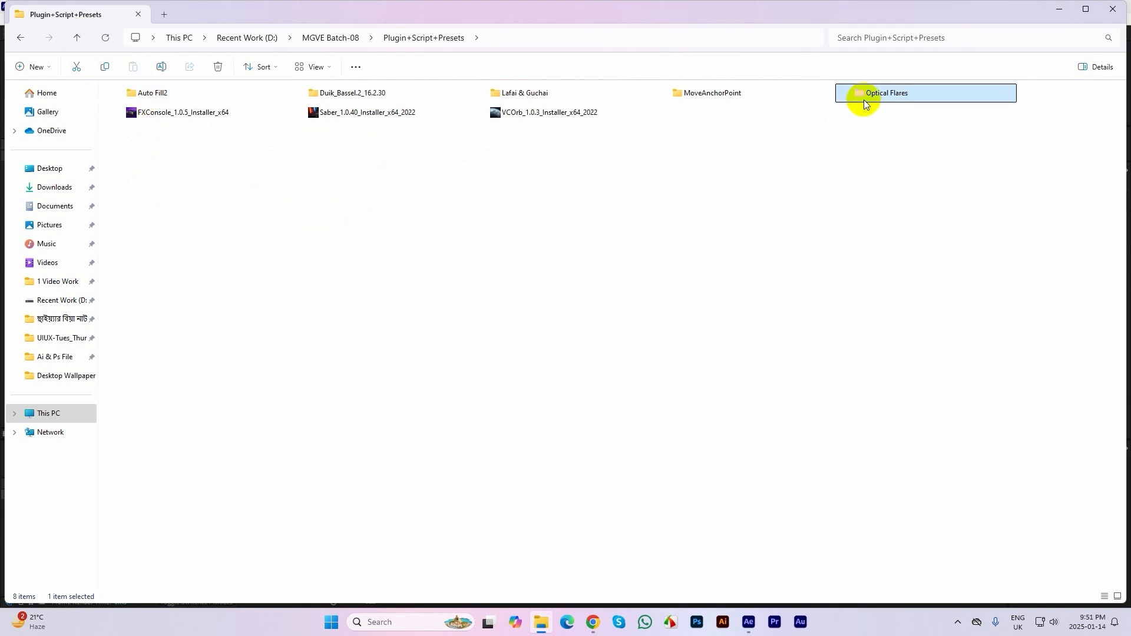
{"action": "left_click", "coordinate": [348, 98]}
{"action": "left_click", "coordinate": [715, 96]}
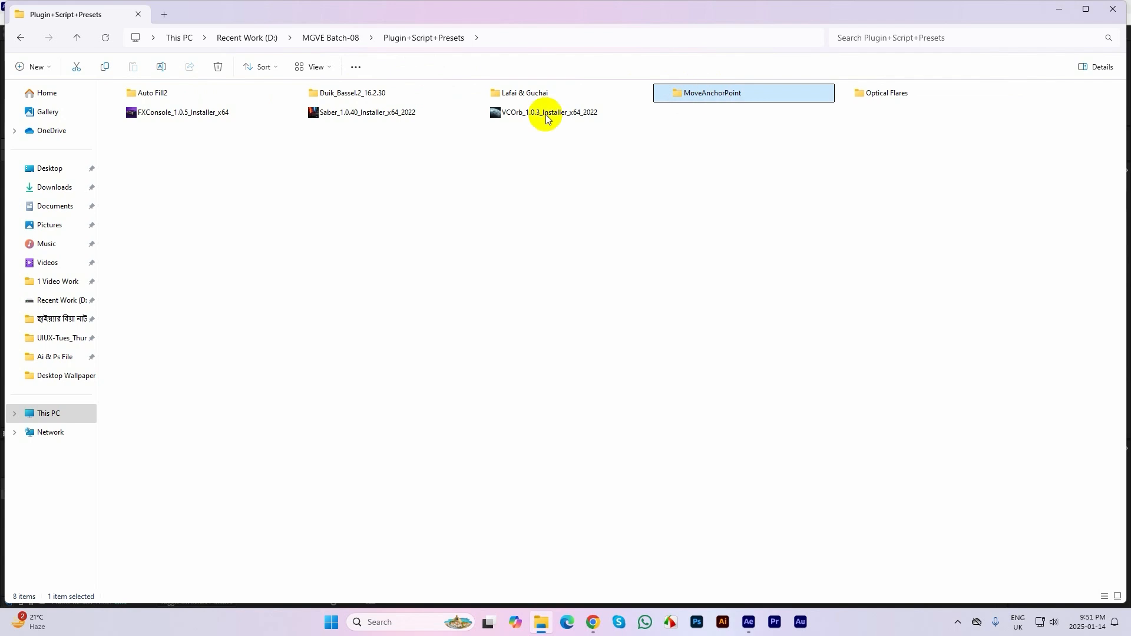
{"action": "left_click_drag", "start_coordinate": [686, 215], "coordinate": [123, 113]}
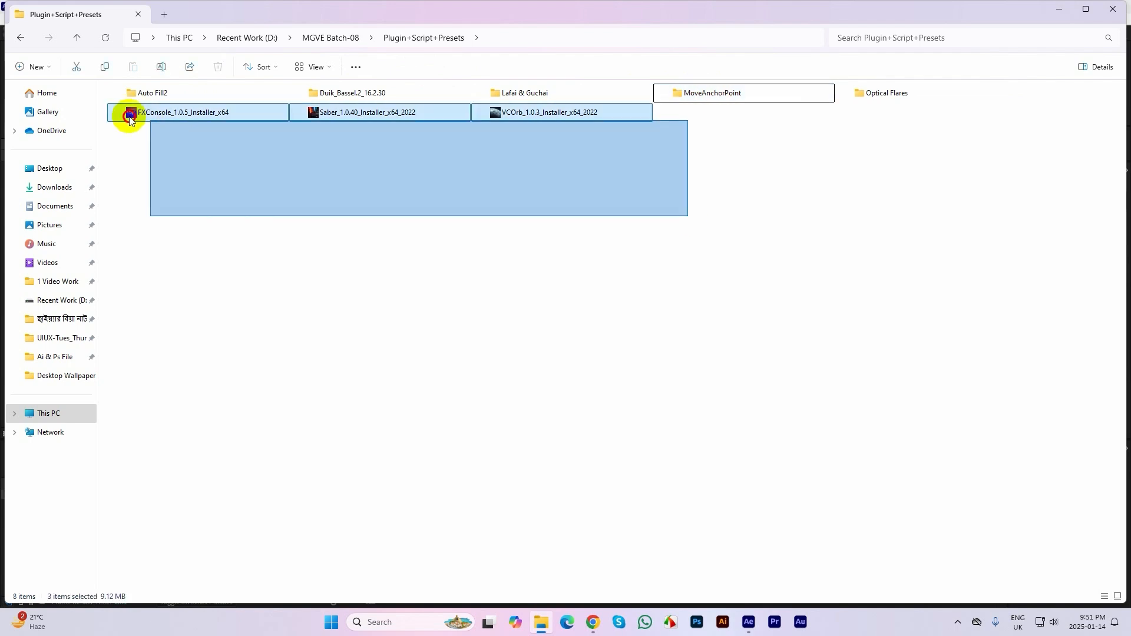
{"action": "left_click", "coordinate": [507, 231]}
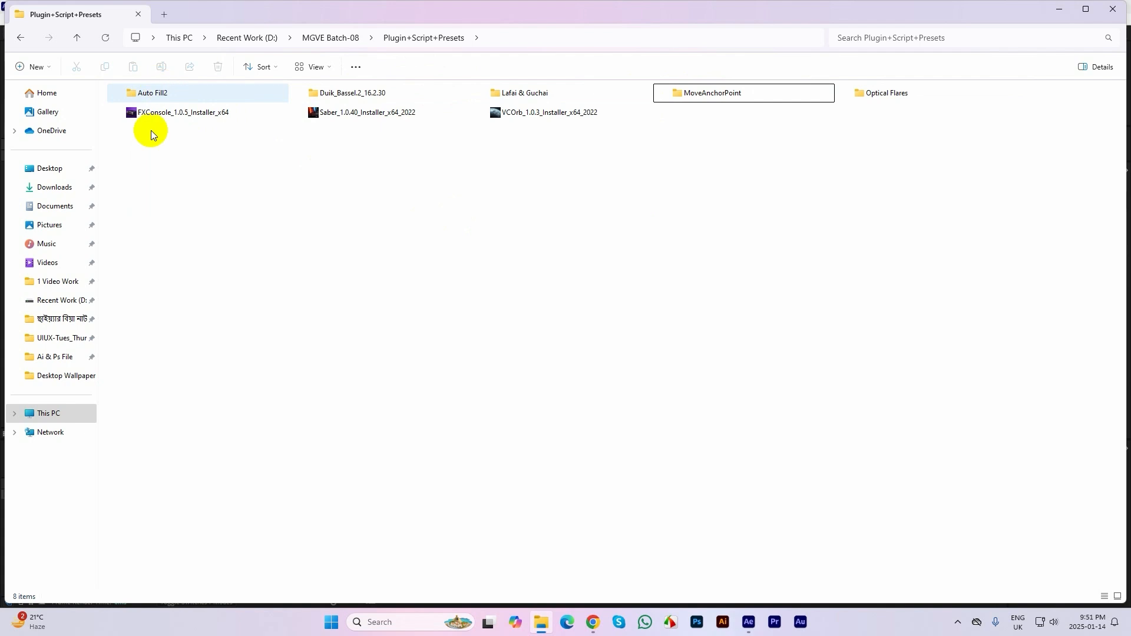
- Open the Support Files folder of Adobe After Effects 2022 under Program Files > Adobe on Local Disk (C:)
{"action": "left_click", "coordinate": [52, 416]}
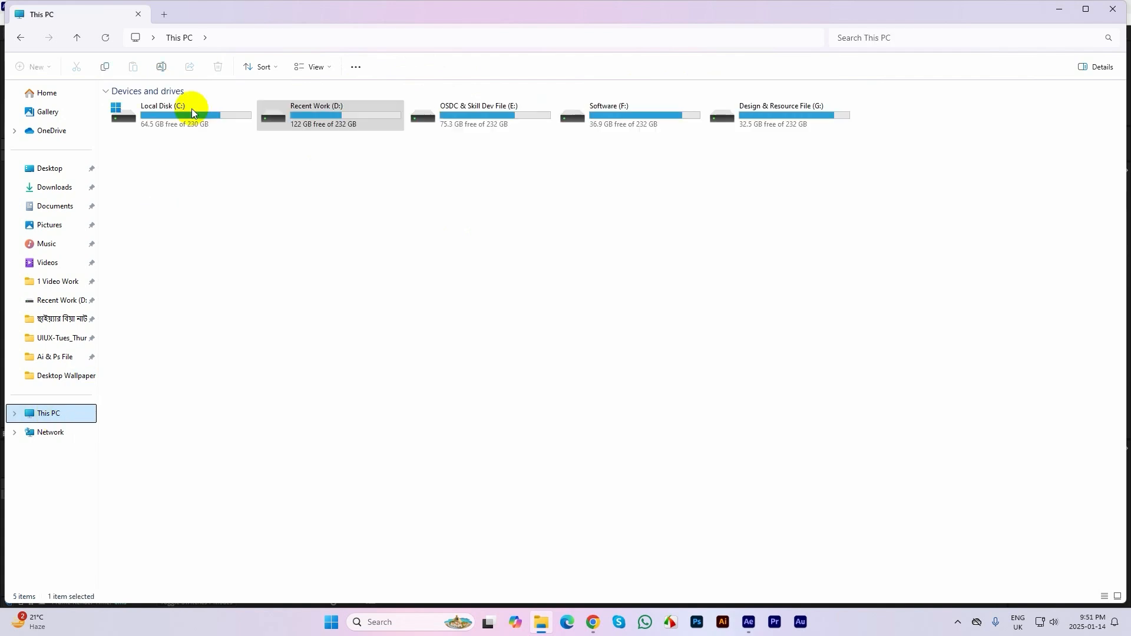
{"action": "double_click", "coordinate": [192, 108]}
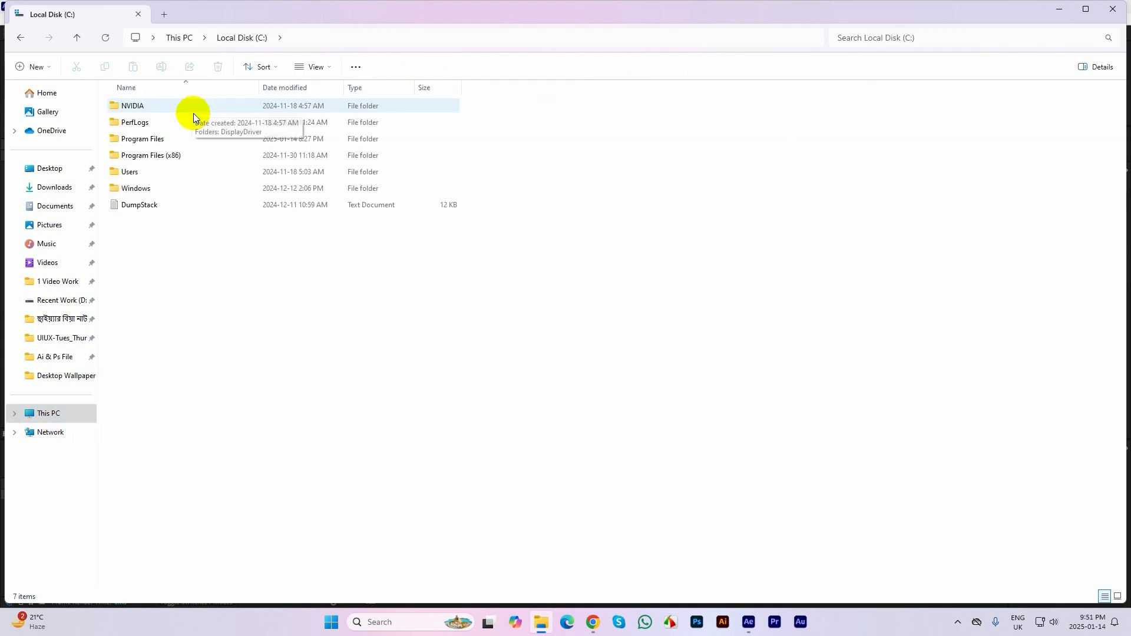
{"action": "double_click", "coordinate": [167, 137]}
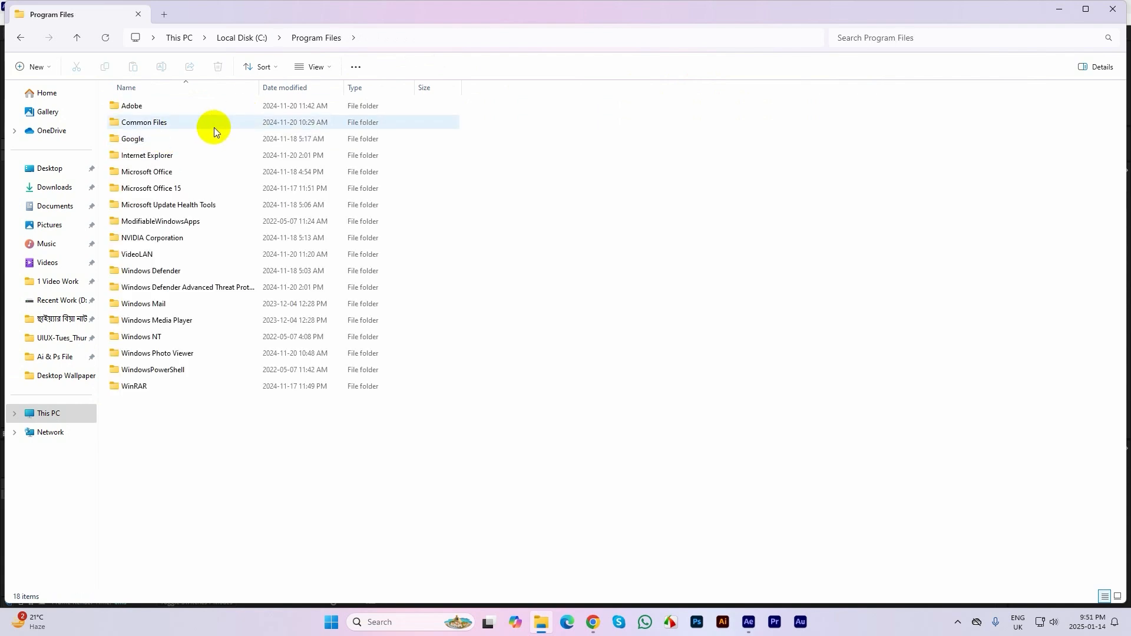
{"action": "double_click", "coordinate": [136, 106]}
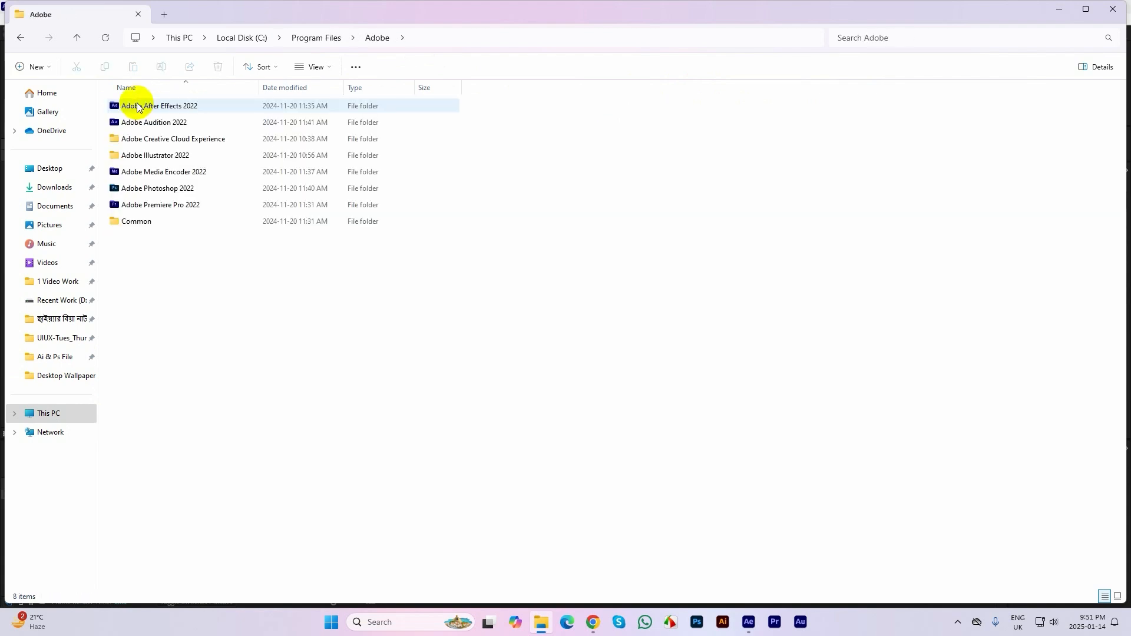
{"action": "left_click", "coordinate": [156, 108]}
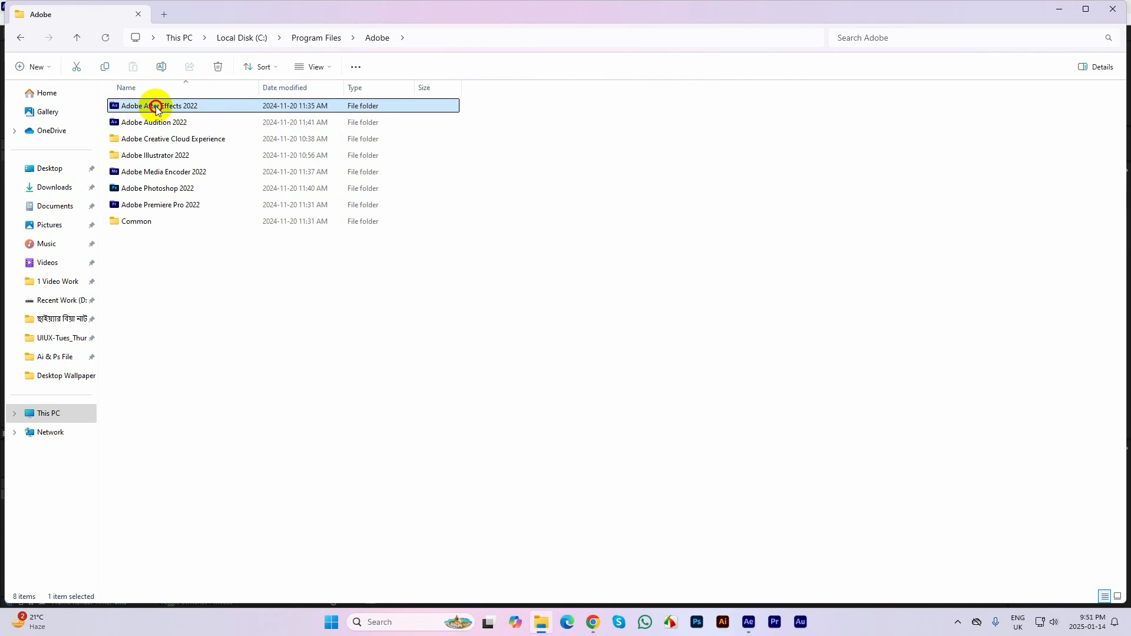
{"action": "double_click", "coordinate": [156, 108]}
{"action": "double_click", "coordinate": [139, 108]}
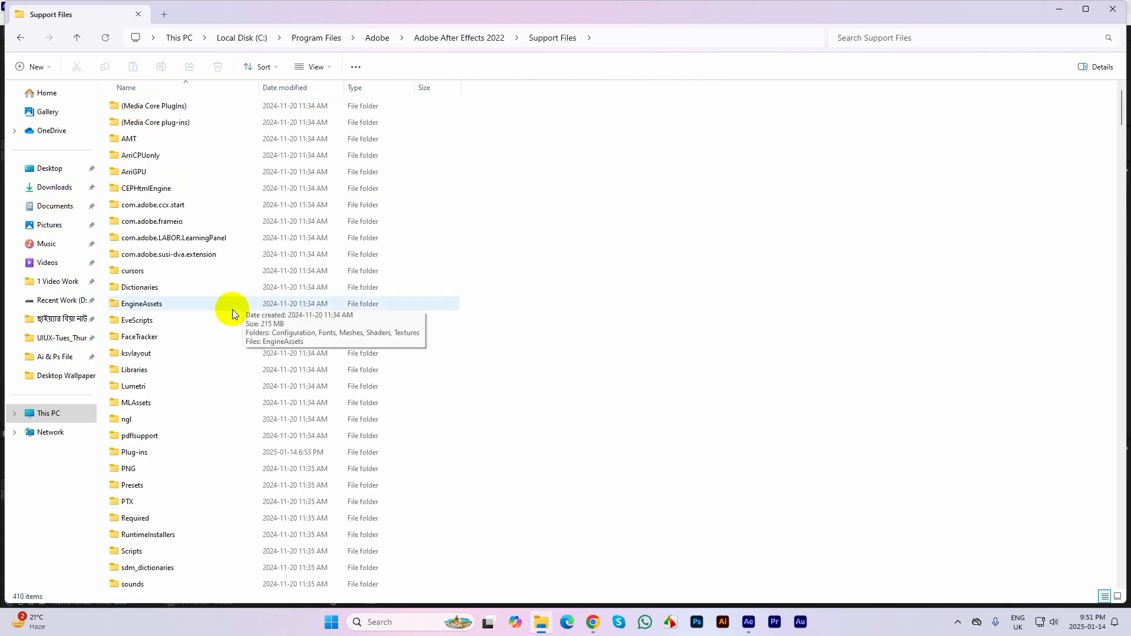
- Open the Plug-ins folder within Support Files and review all the plugin folders in it
{"action": "scroll", "coordinate": [231, 310], "scroll_direction": "down", "scroll_amount": 3}
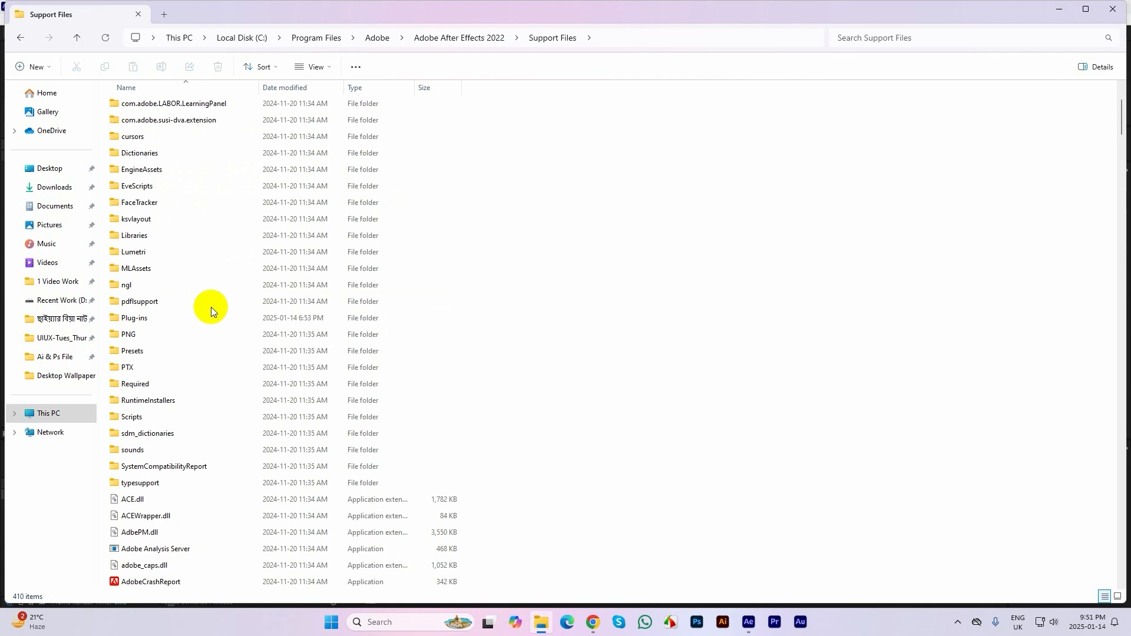
{"action": "double_click", "coordinate": [140, 318]}
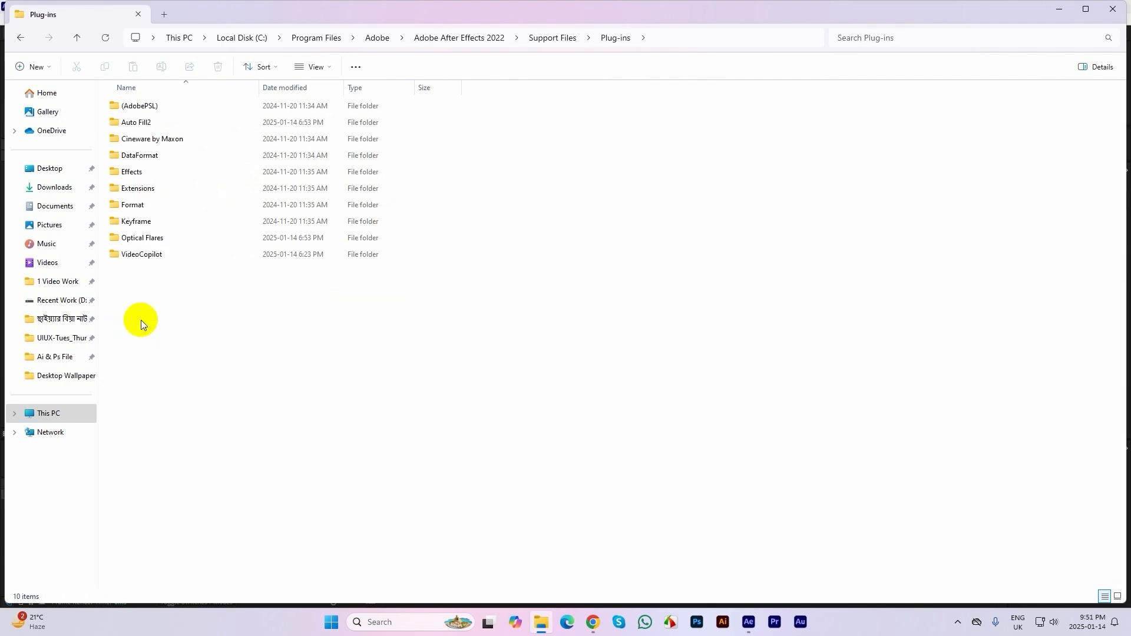
{"action": "right_click", "coordinate": [207, 314]}
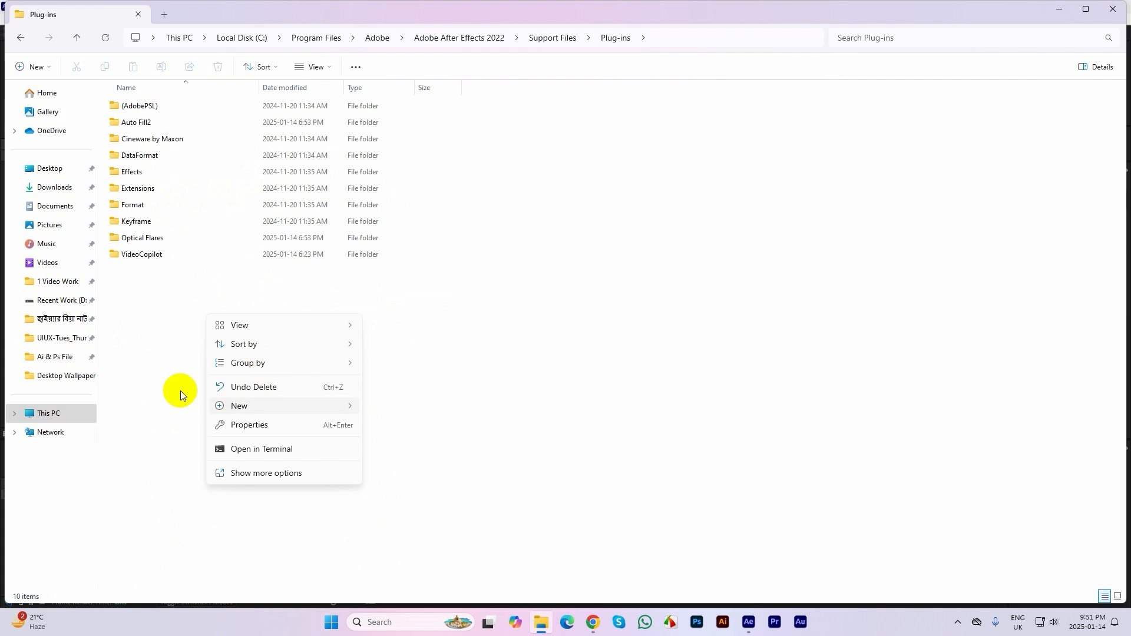
{"action": "left_click", "coordinate": [171, 292]}
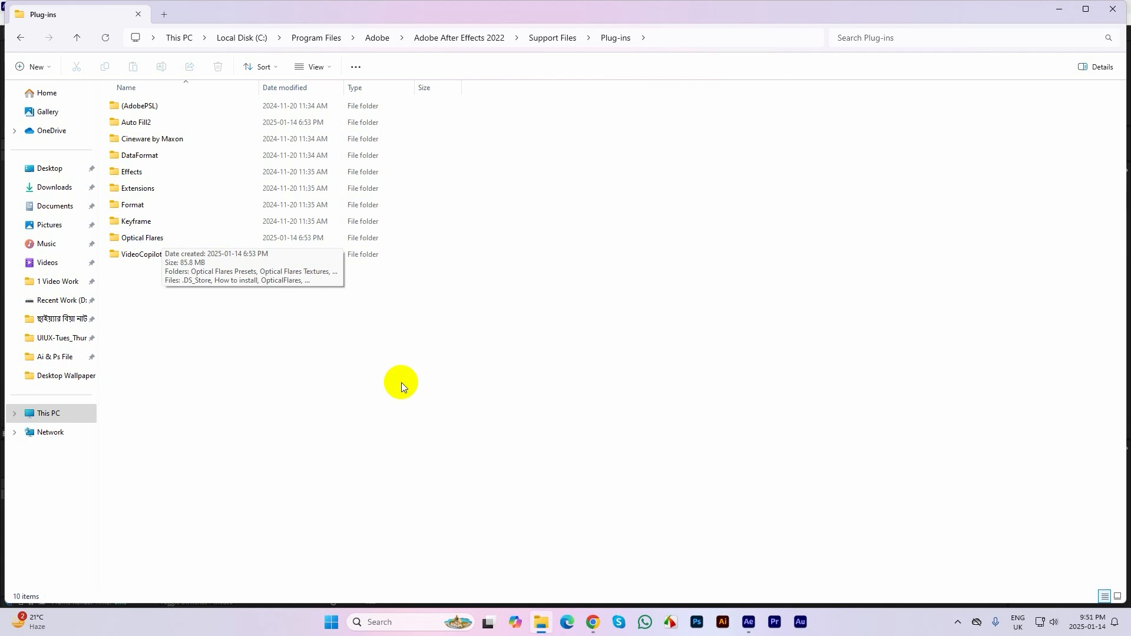
{"action": "left_click_drag", "start_coordinate": [608, 422], "coordinate": [104, 100]}
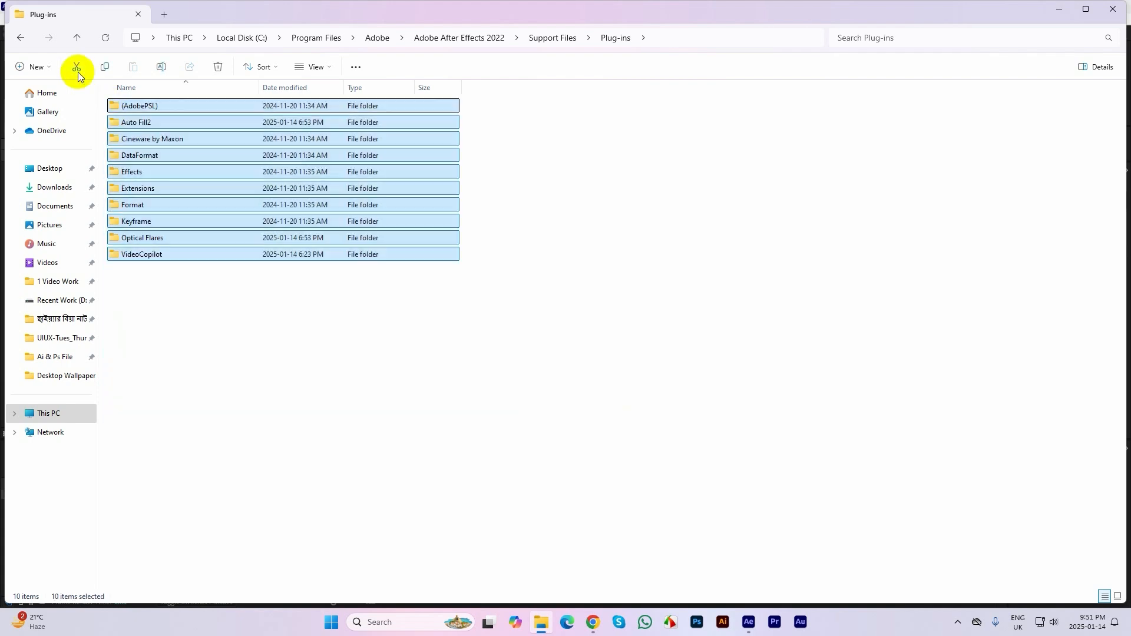
- Return to Support Files, open Scripts > ScriptUI Panels, and review the Guchai Icon, Lafai icon and map_images folders
{"action": "left_click", "coordinate": [21, 37]}
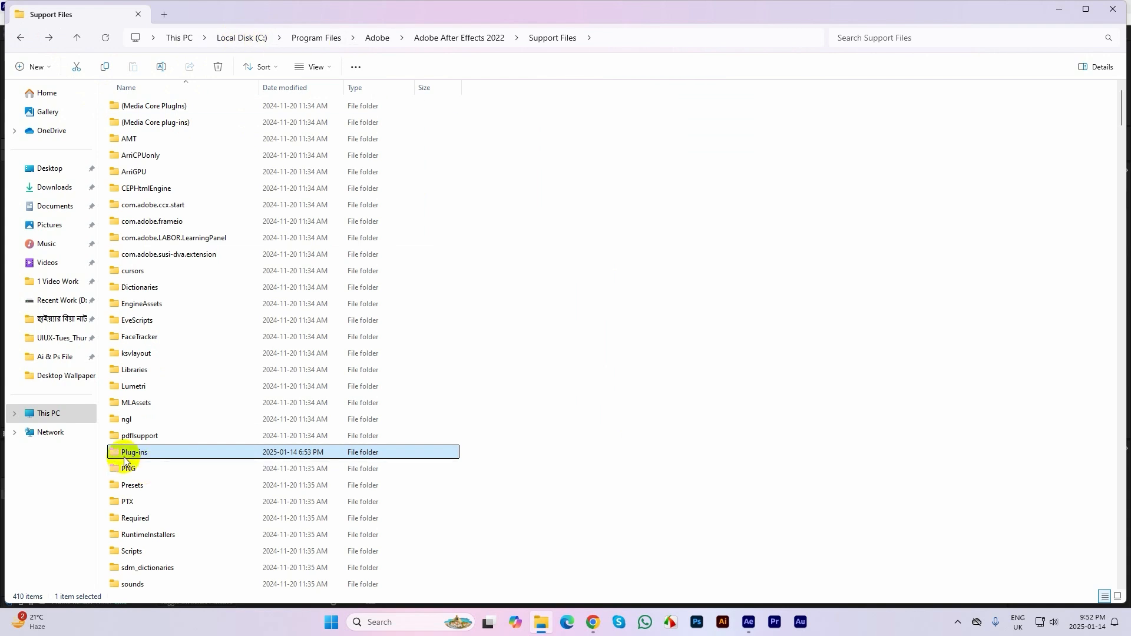
{"action": "scroll", "coordinate": [192, 454], "scroll_direction": "down", "scroll_amount": 1}
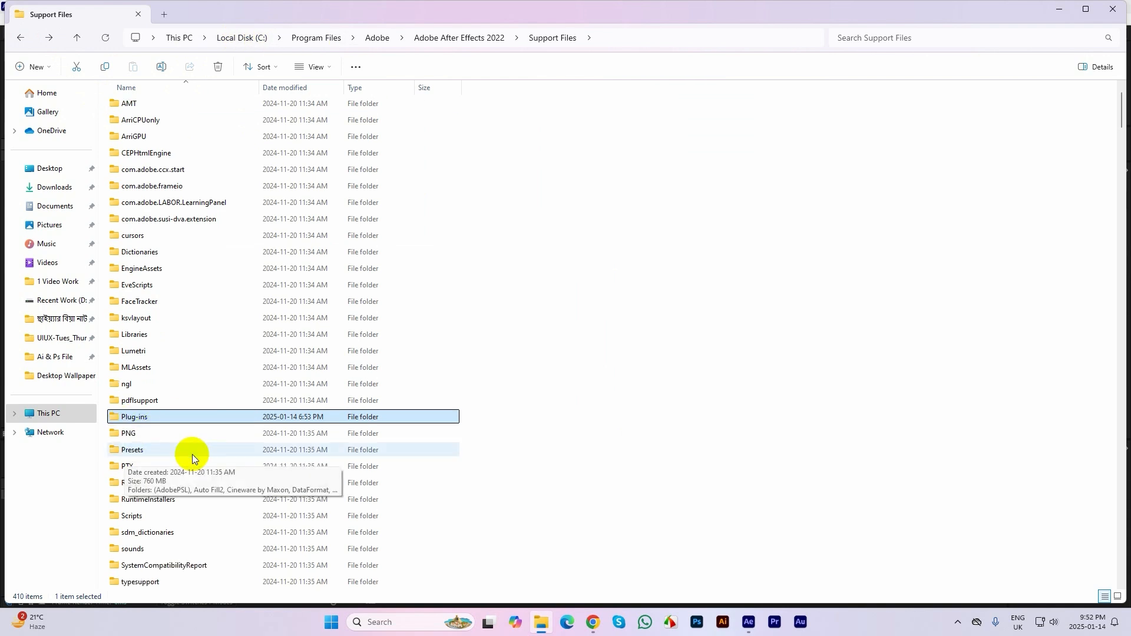
{"action": "double_click", "coordinate": [135, 517]}
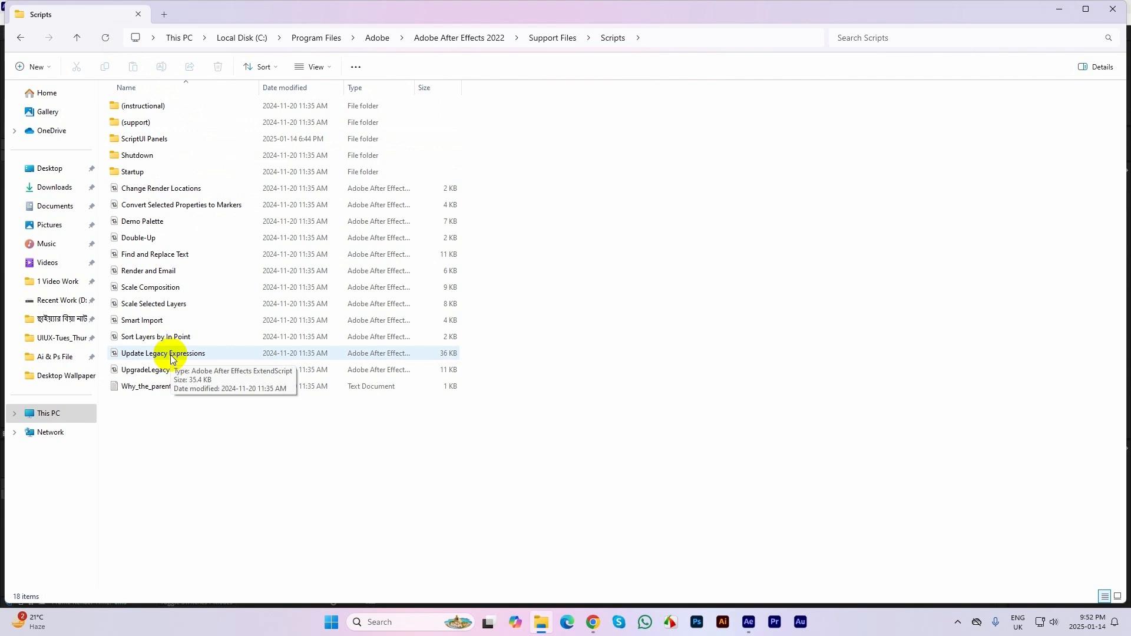
{"action": "double_click", "coordinate": [143, 140]}
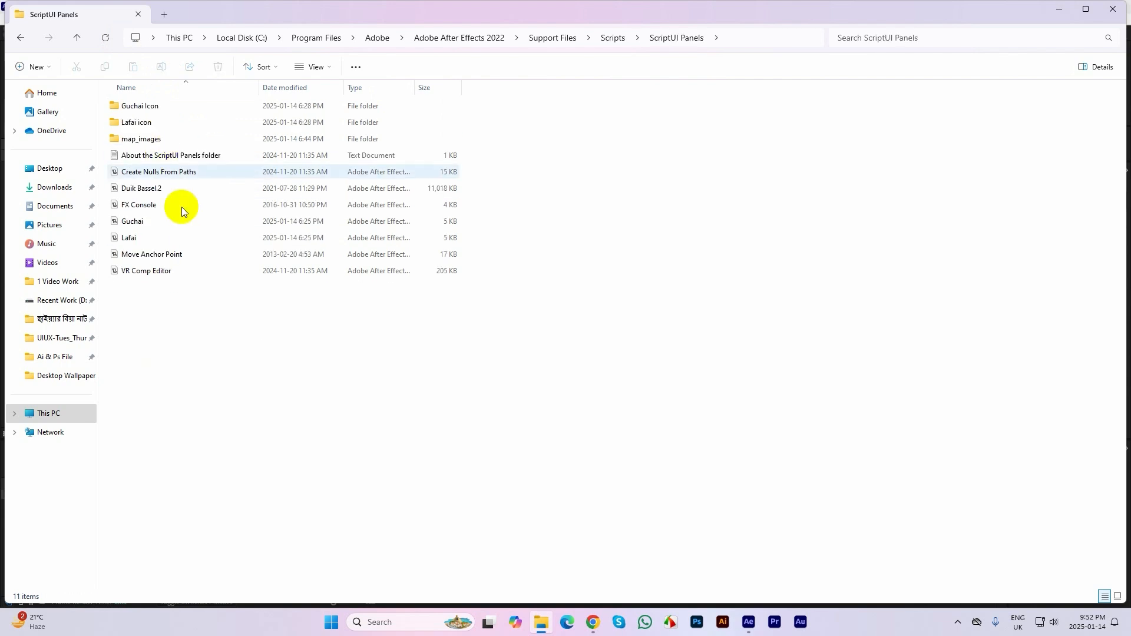
{"action": "left_click", "coordinate": [136, 109]}
{"action": "left_click", "coordinate": [140, 141]}
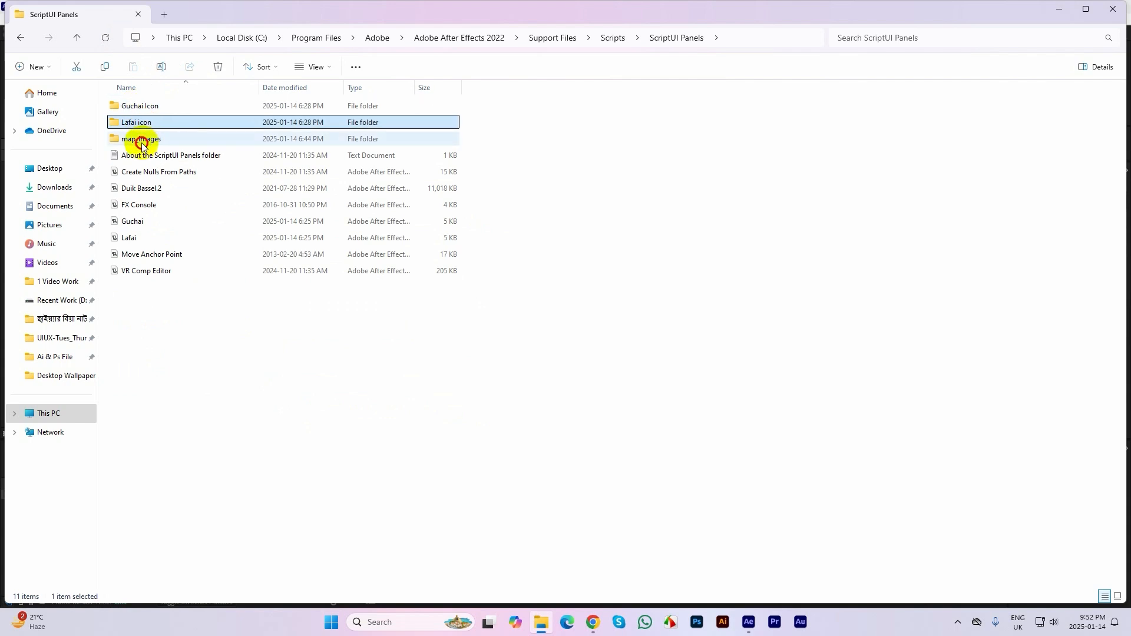
- Go back up to Support Files and reopen Scripts > ScriptUI Panels to retrace the script installation path
{"action": "right_click", "coordinate": [245, 338]}
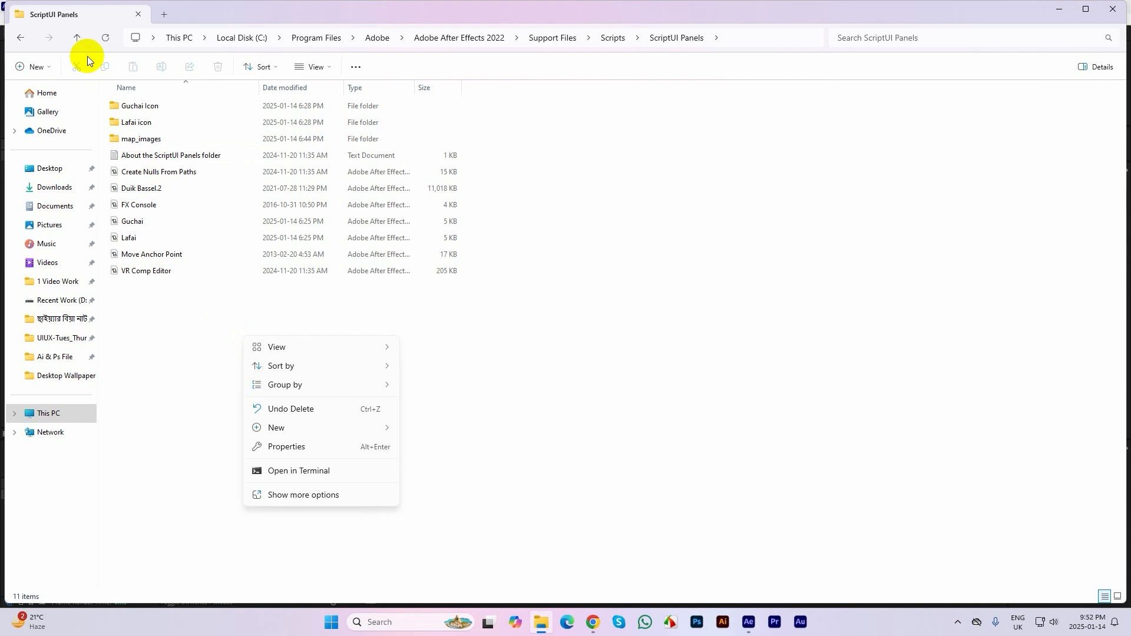
{"action": "left_click", "coordinate": [75, 31]}
{"action": "left_click", "coordinate": [75, 31]}
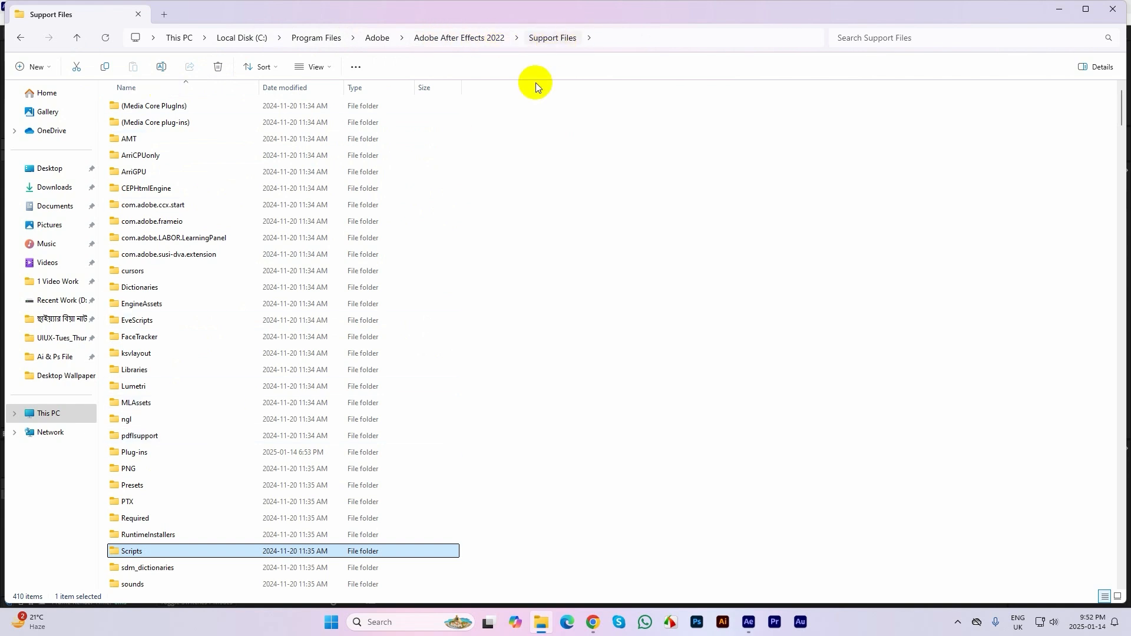
{"action": "scroll", "coordinate": [229, 414], "scroll_direction": "down", "scroll_amount": 1}
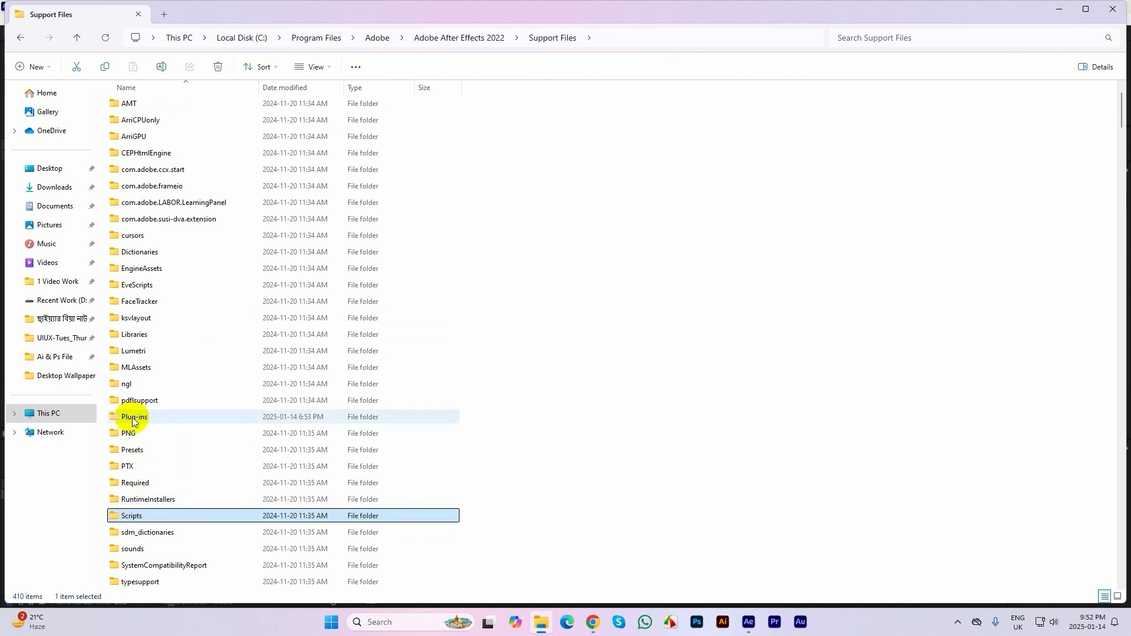
{"action": "double_click", "coordinate": [130, 515]}
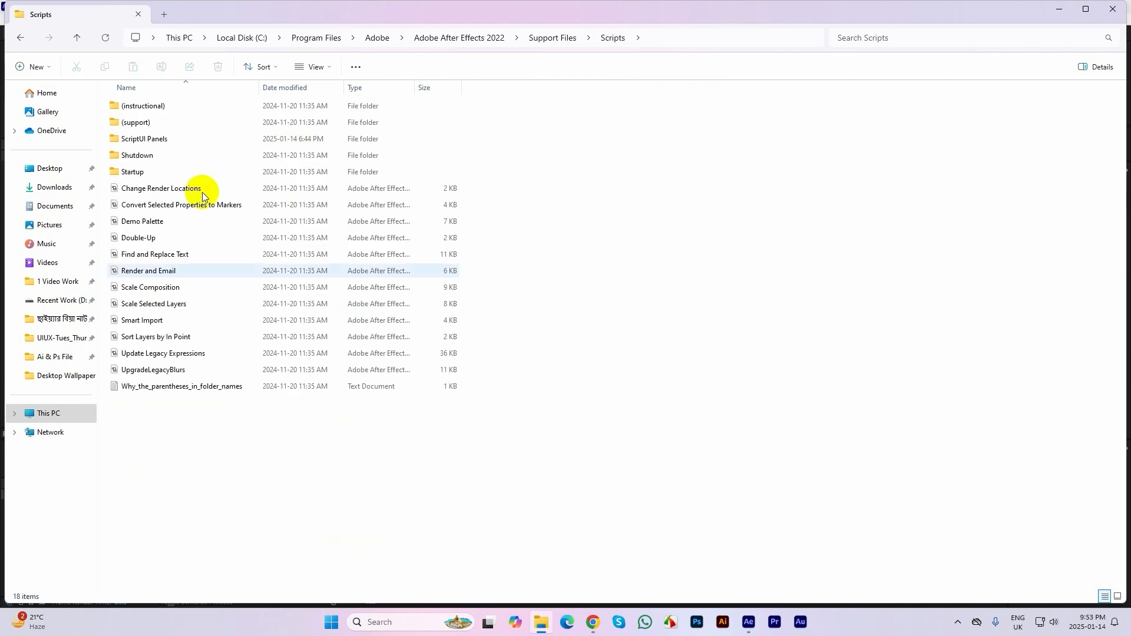
{"action": "double_click", "coordinate": [139, 140]}
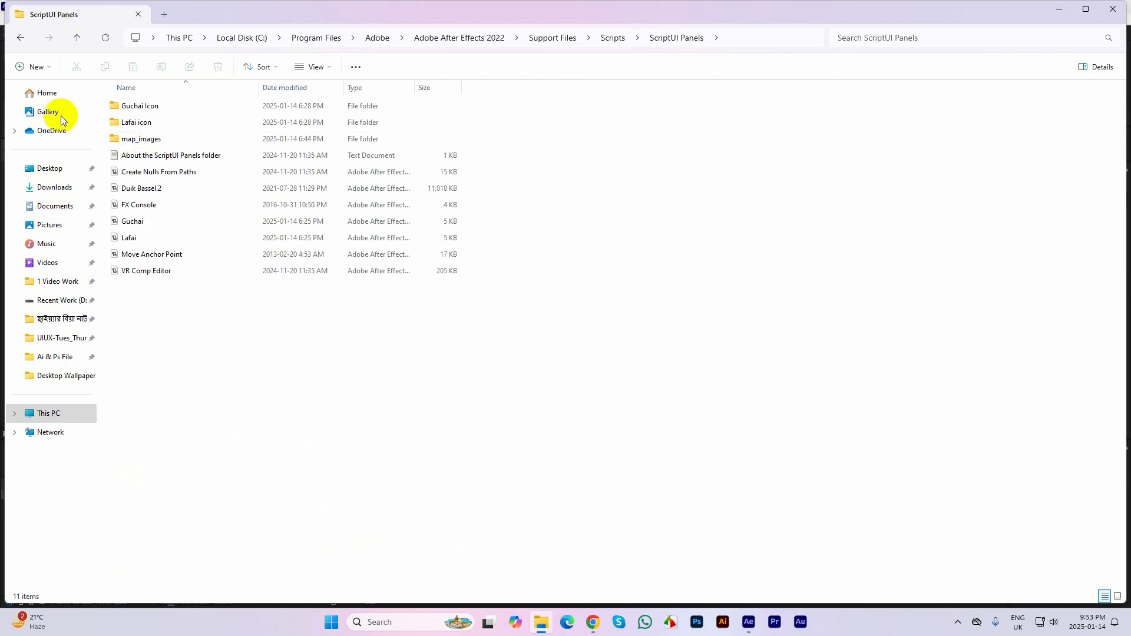
- Return through the previously visited folders to Plugin+Script+Presets in MGVE Batch-08 on Recent Work (D:)
{"action": "left_click", "coordinate": [20, 37]}
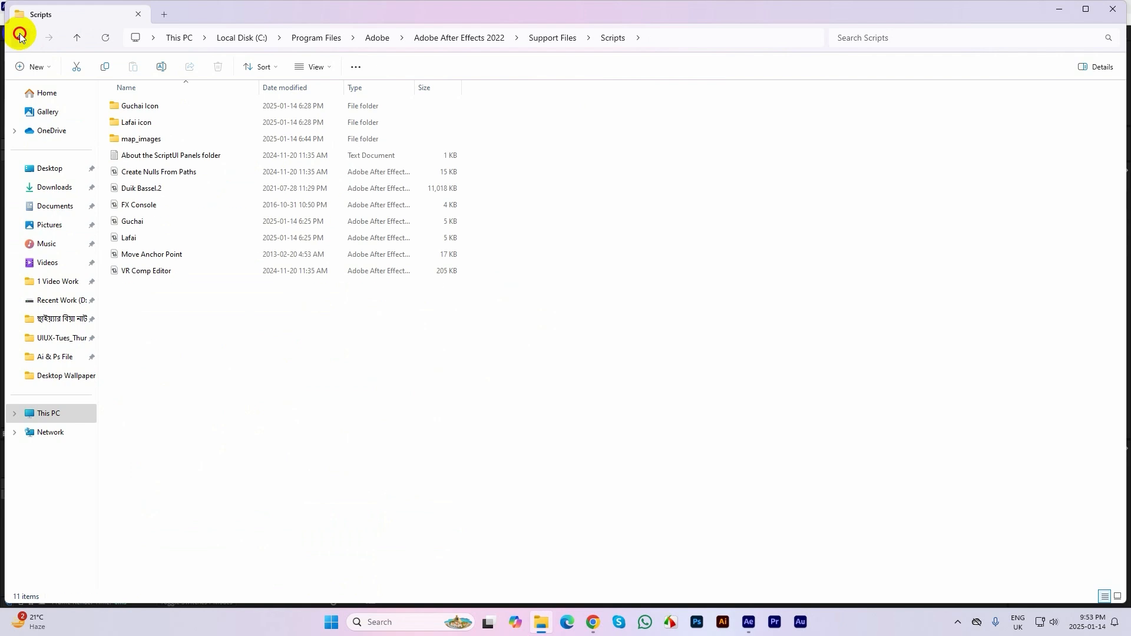
{"action": "left_click", "coordinate": [19, 37]}
{"action": "left_click", "coordinate": [20, 37]}
{"action": "left_click", "coordinate": [19, 37]}
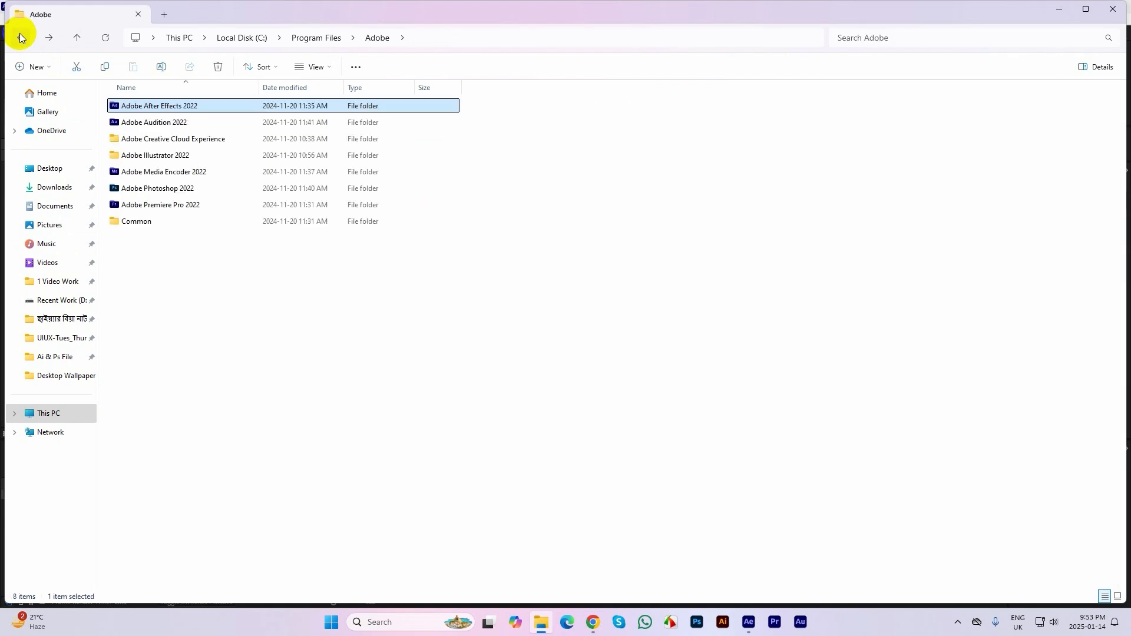
{"action": "left_click", "coordinate": [19, 37]}
{"action": "left_click", "coordinate": [19, 38]}
{"action": "left_click", "coordinate": [20, 37]}
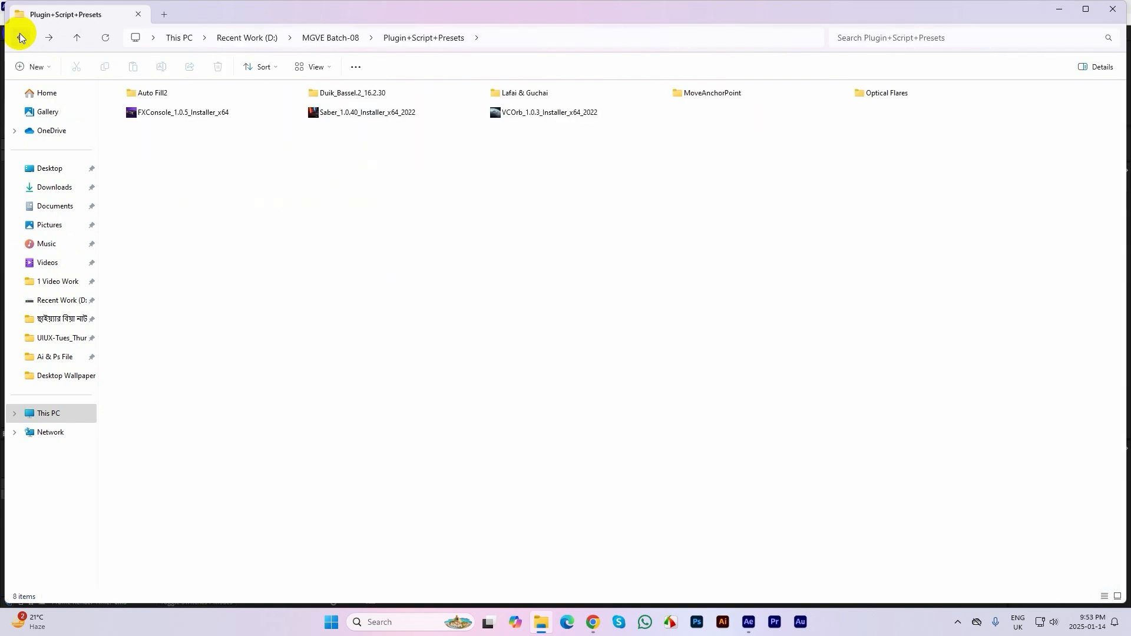
- Switch to After Effects and check Allow Scripts to Write Files and Access Network in the Scripting & Expressions preferences
{"action": "left_click", "coordinate": [748, 622]}
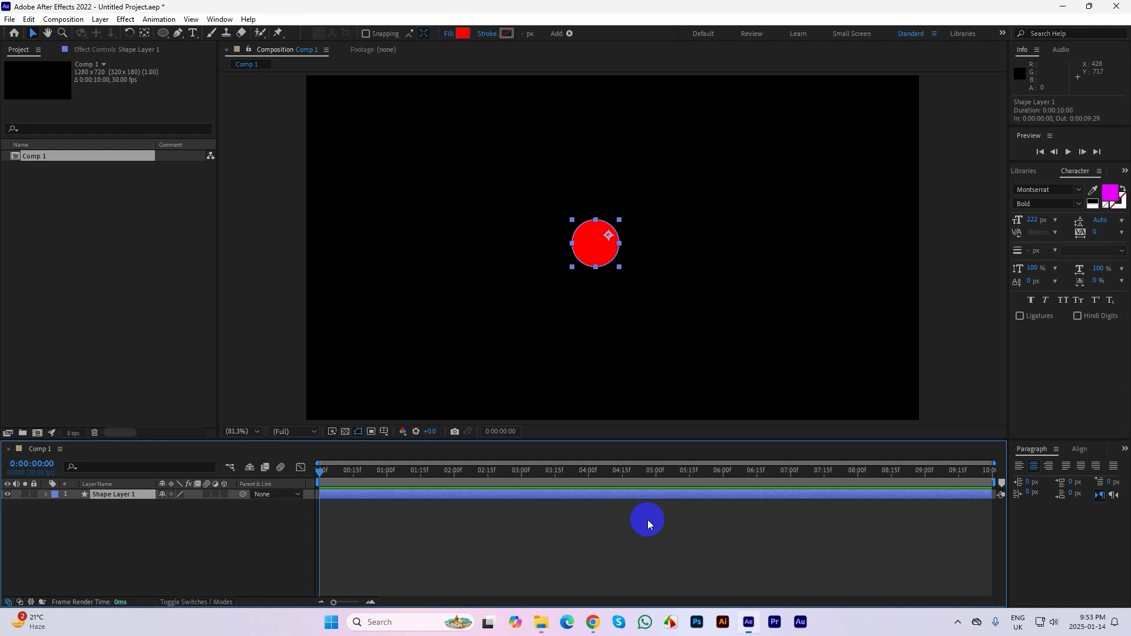
{"action": "left_click", "coordinate": [951, 231]}
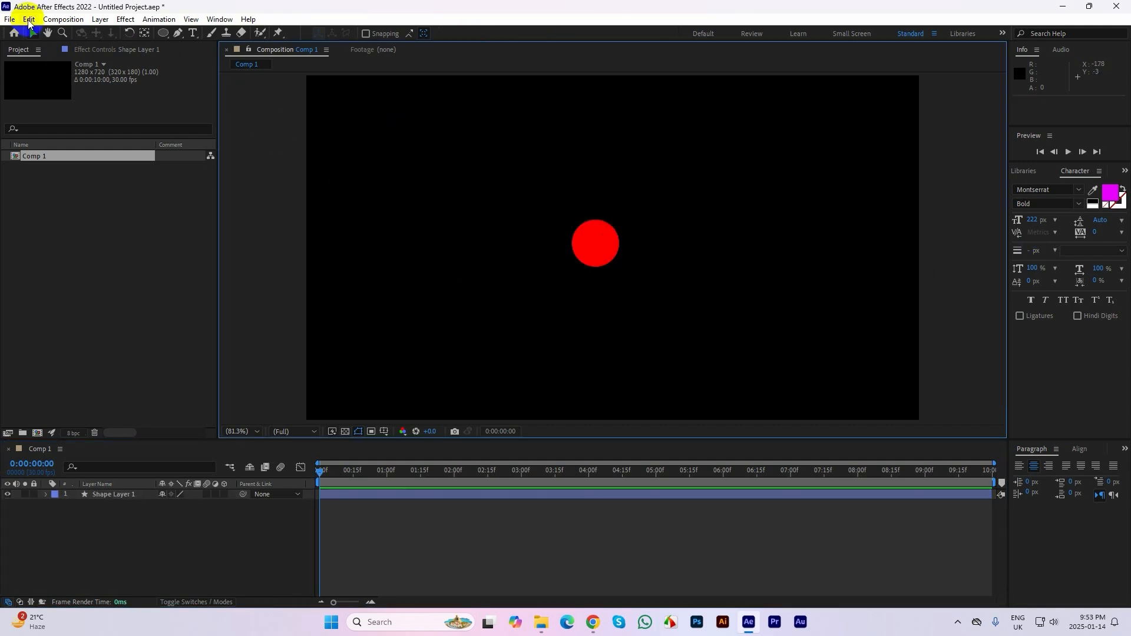
{"action": "left_click", "coordinate": [28, 20]}
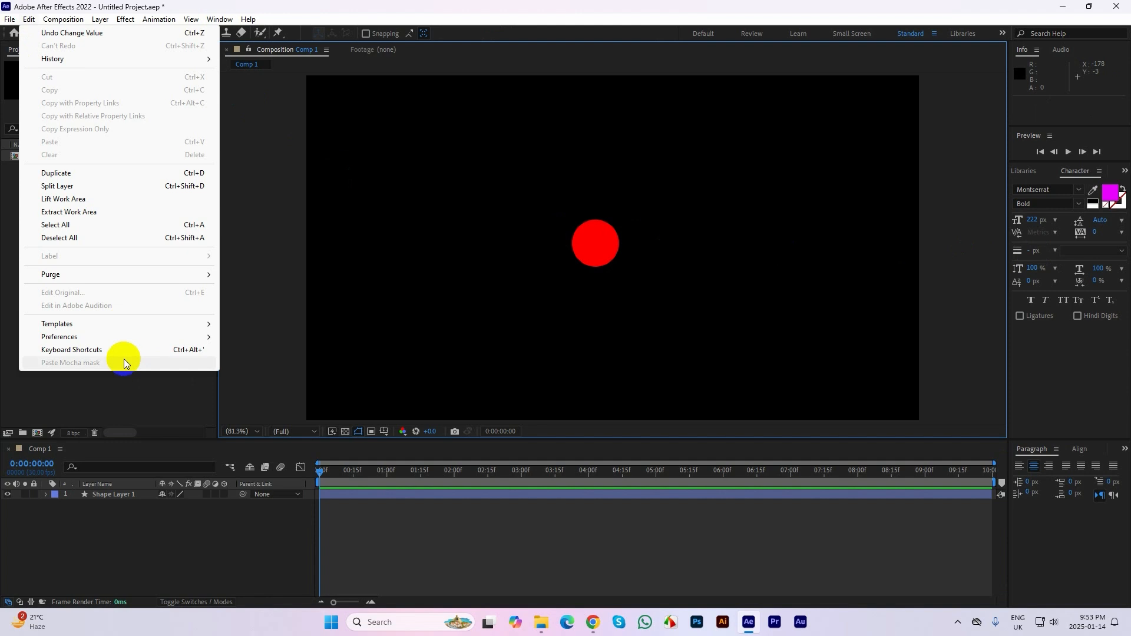
{"action": "mouse_move", "coordinate": [82, 341]}
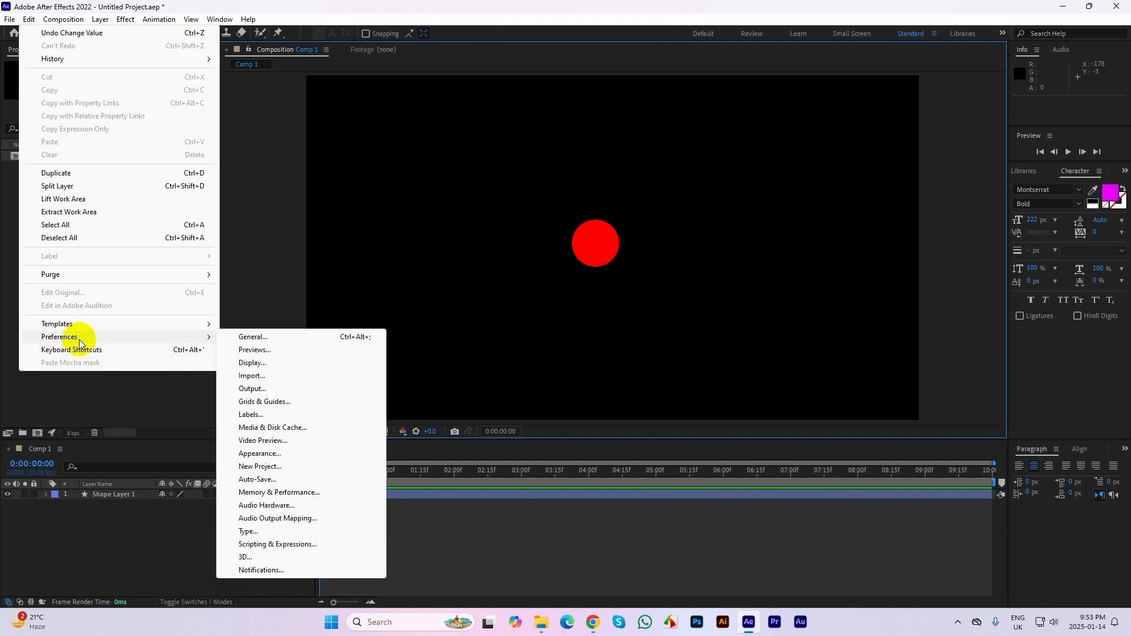
{"action": "left_click", "coordinate": [276, 544]}
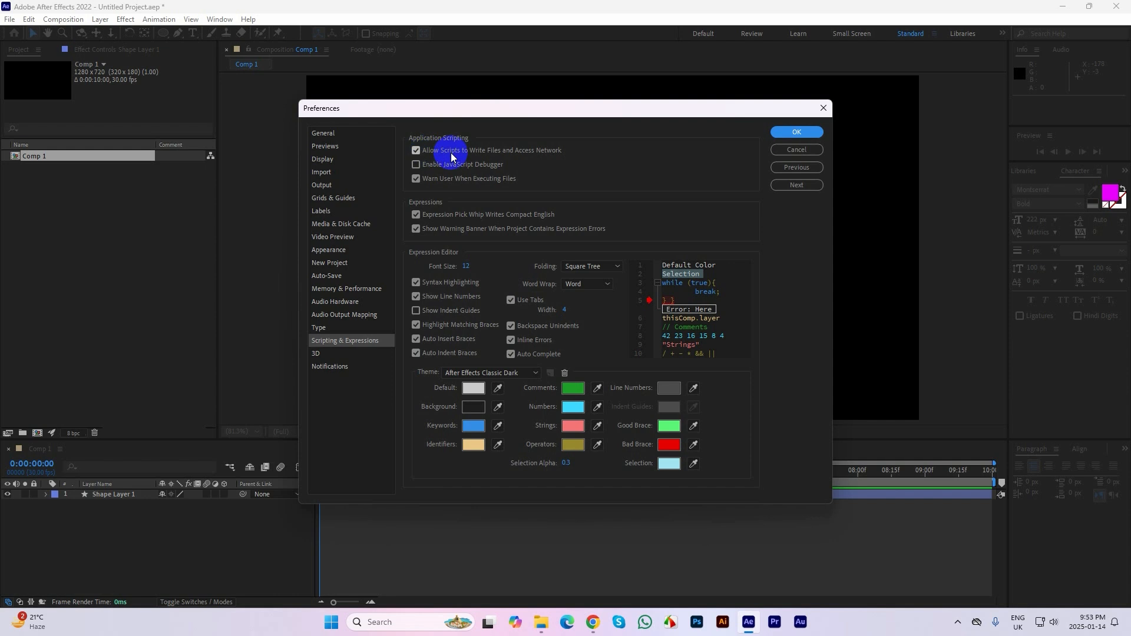
{"action": "left_click", "coordinate": [823, 109]}
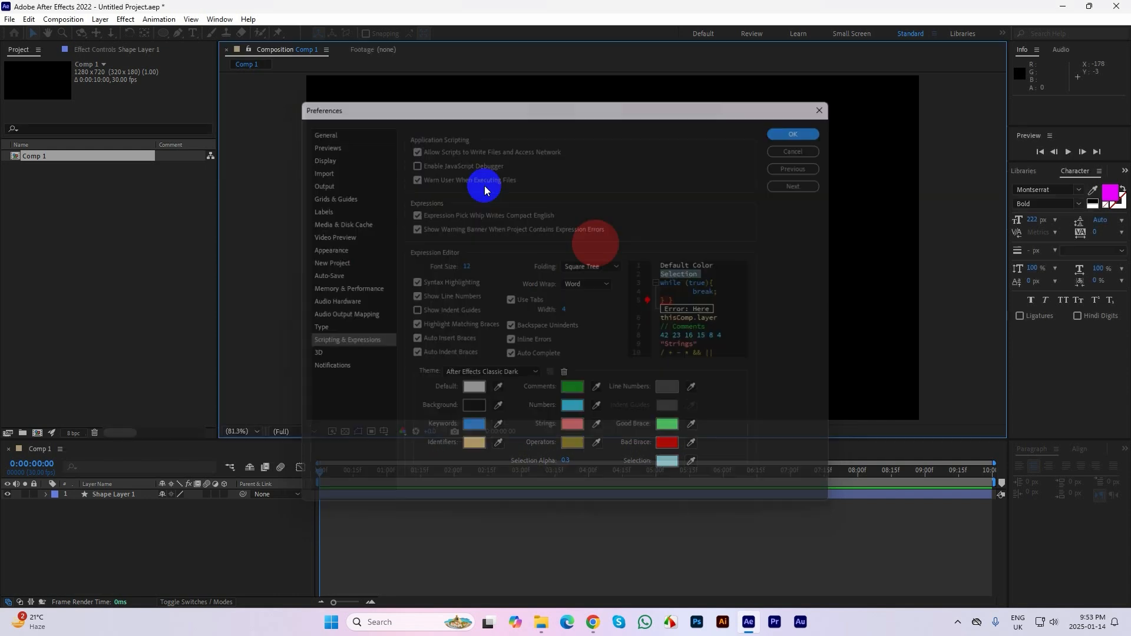
- Select Shape Layer 1 and examine where the installed plugin effects and the ScriptUI scripts such as Duik Bassel.2.jsx are listed
{"action": "left_click_drag", "start_coordinate": [570, 223], "coordinate": [601, 257]}
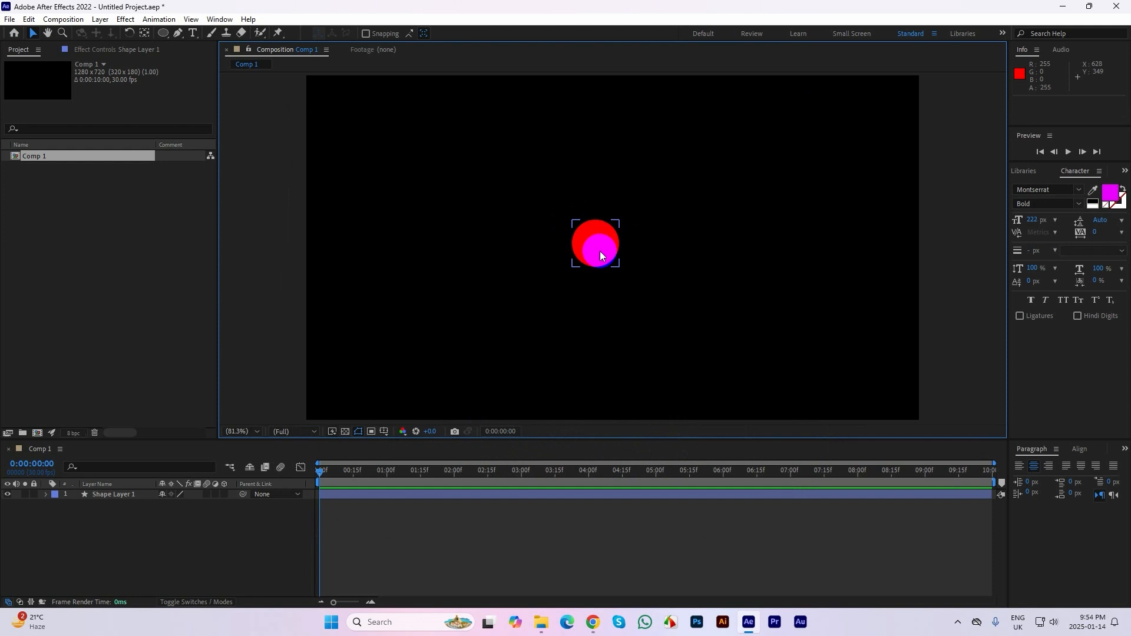
{"action": "left_click", "coordinate": [460, 543]}
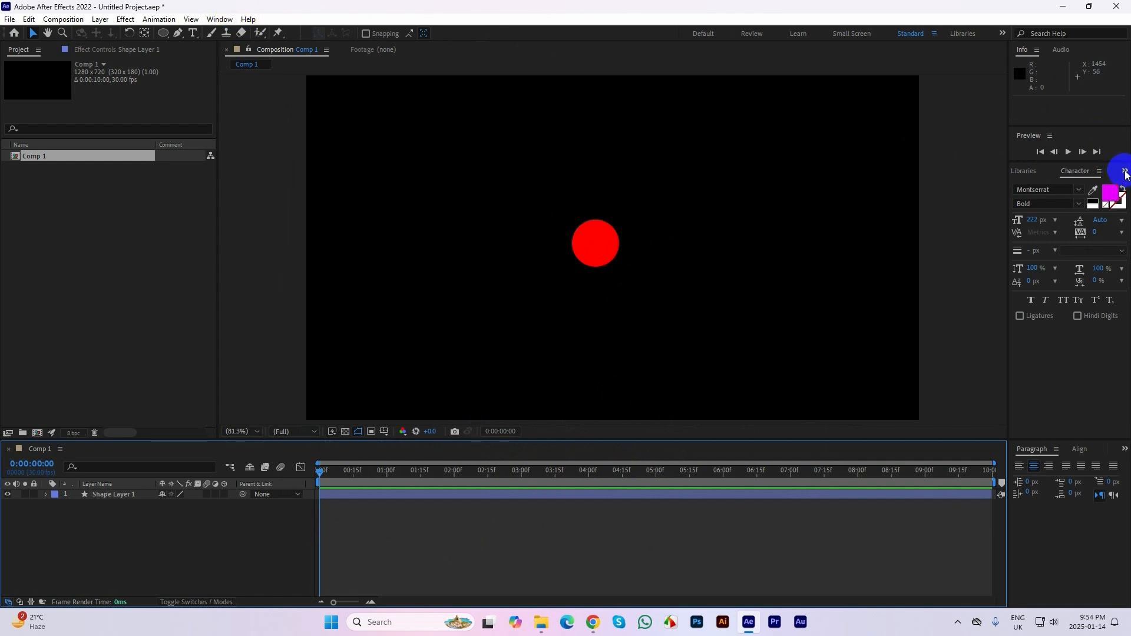
{"action": "left_click", "coordinate": [210, 21]}
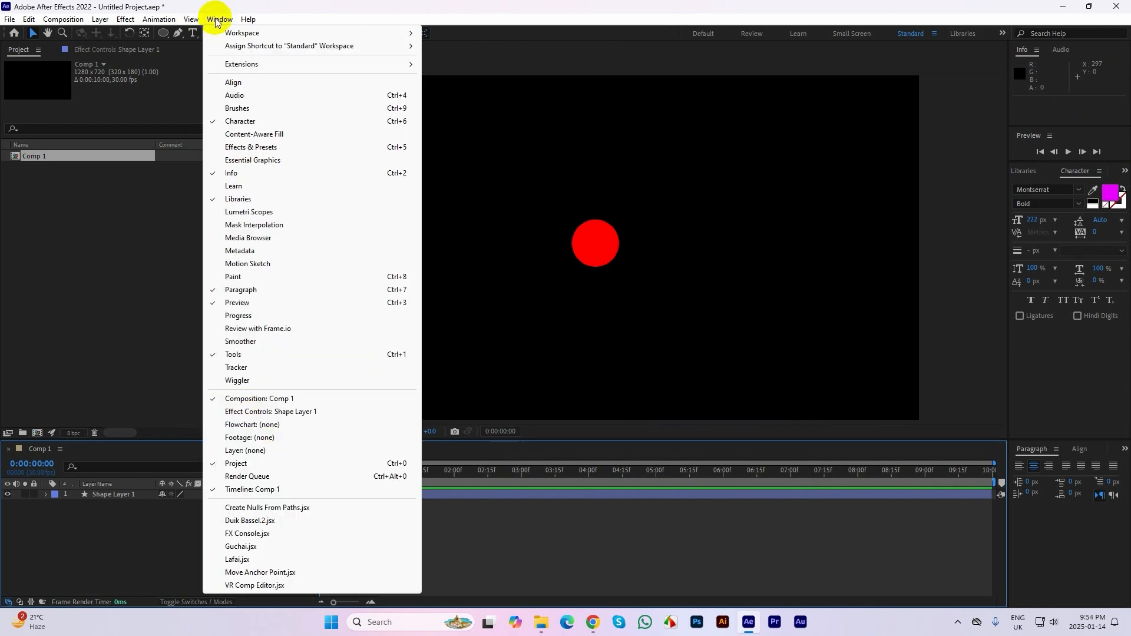
{"action": "mouse_move", "coordinate": [125, 21]}
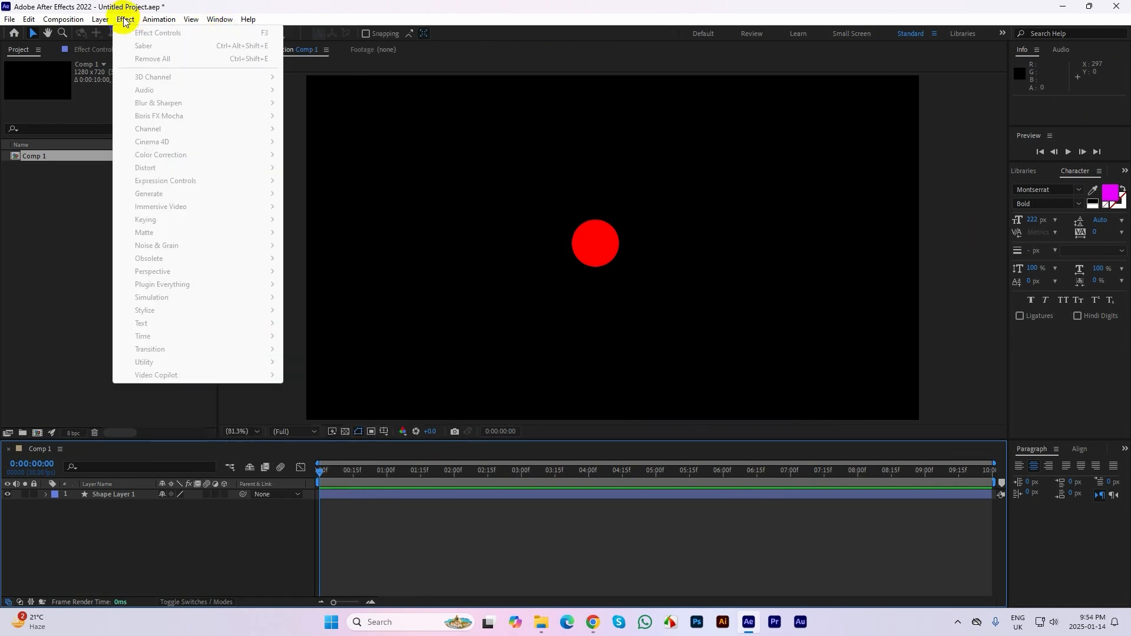
{"action": "left_click", "coordinate": [96, 533]}
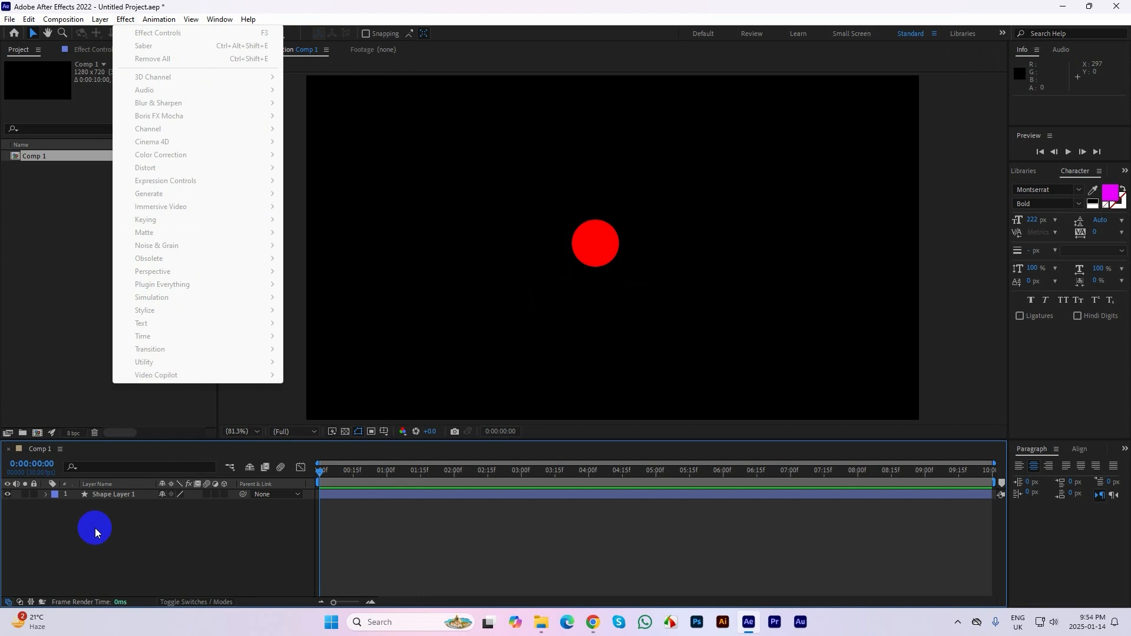
{"action": "left_click", "coordinate": [113, 496]}
{"action": "left_click", "coordinate": [125, 19]}
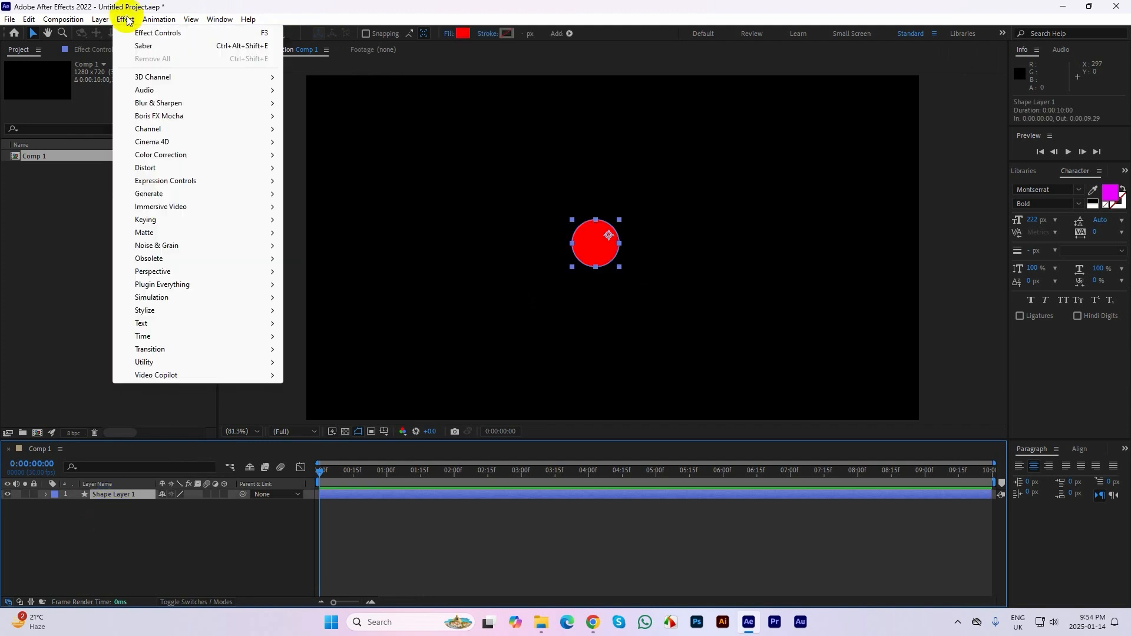
{"action": "left_click", "coordinate": [199, 381]}
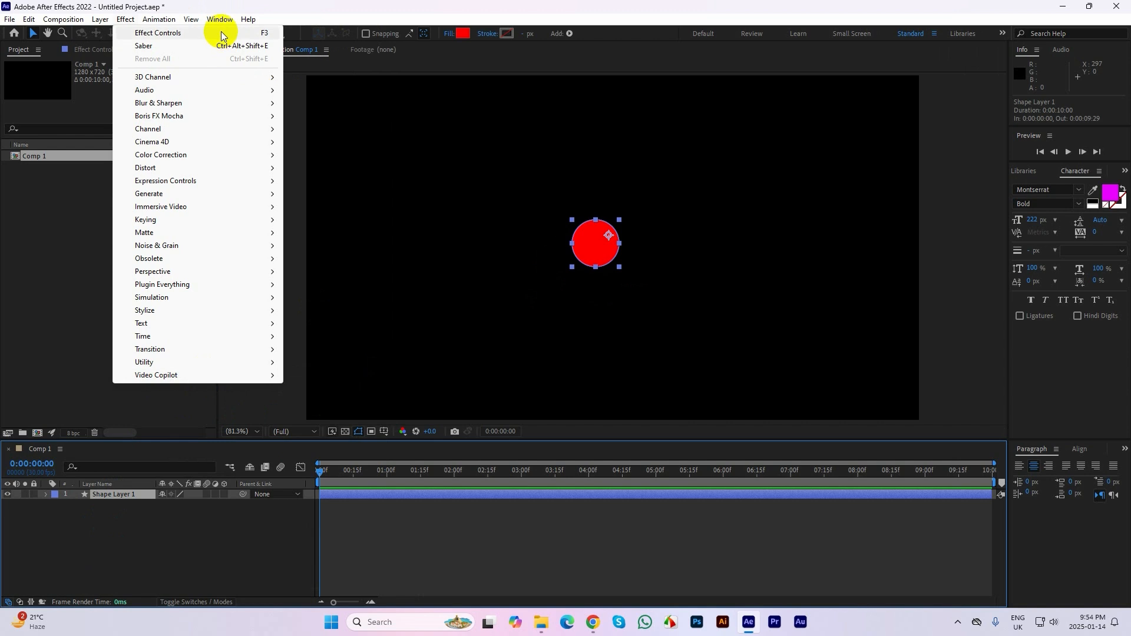
{"action": "mouse_move", "coordinate": [217, 21]}
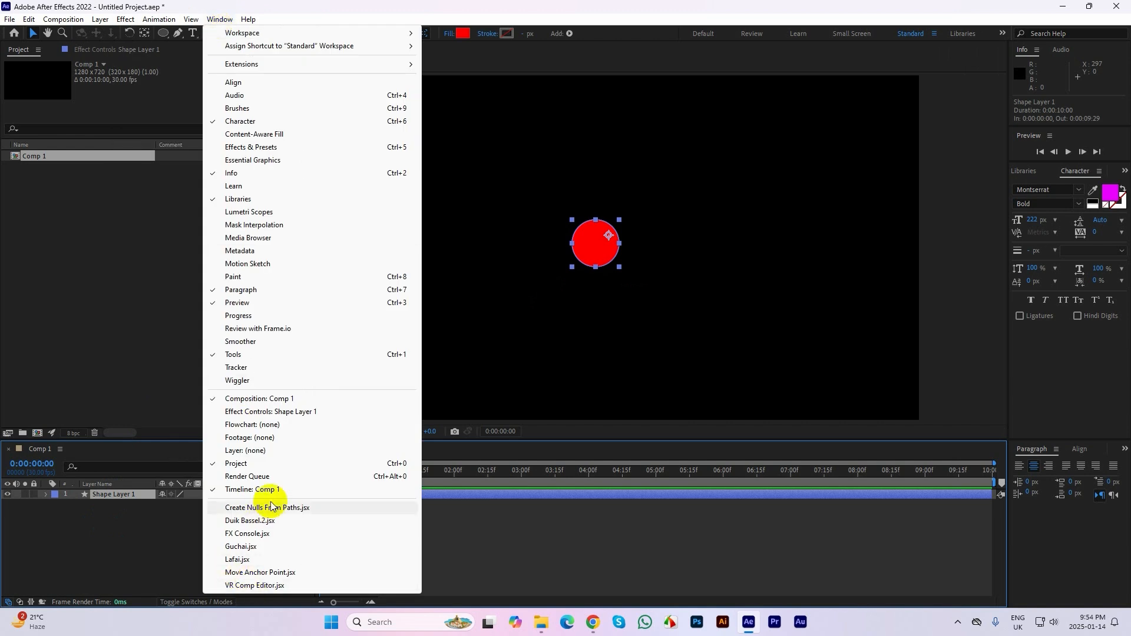
{"action": "left_click", "coordinate": [474, 497]}
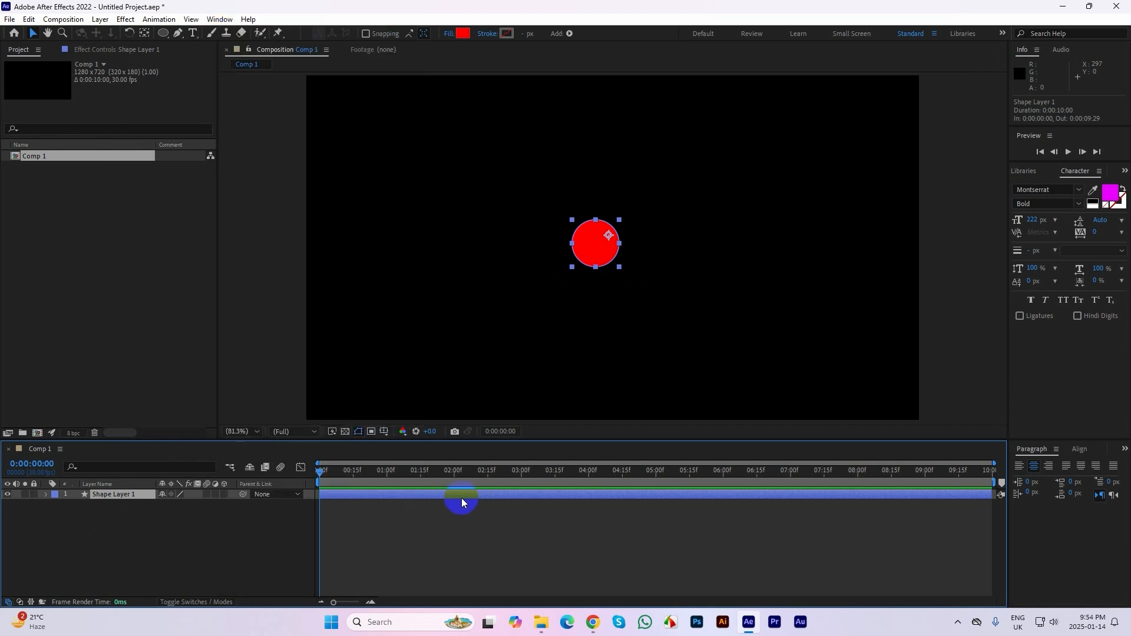
- View the animation presets in Effects & Presets and return to the Character settings
{"action": "left_click", "coordinate": [1124, 171]}
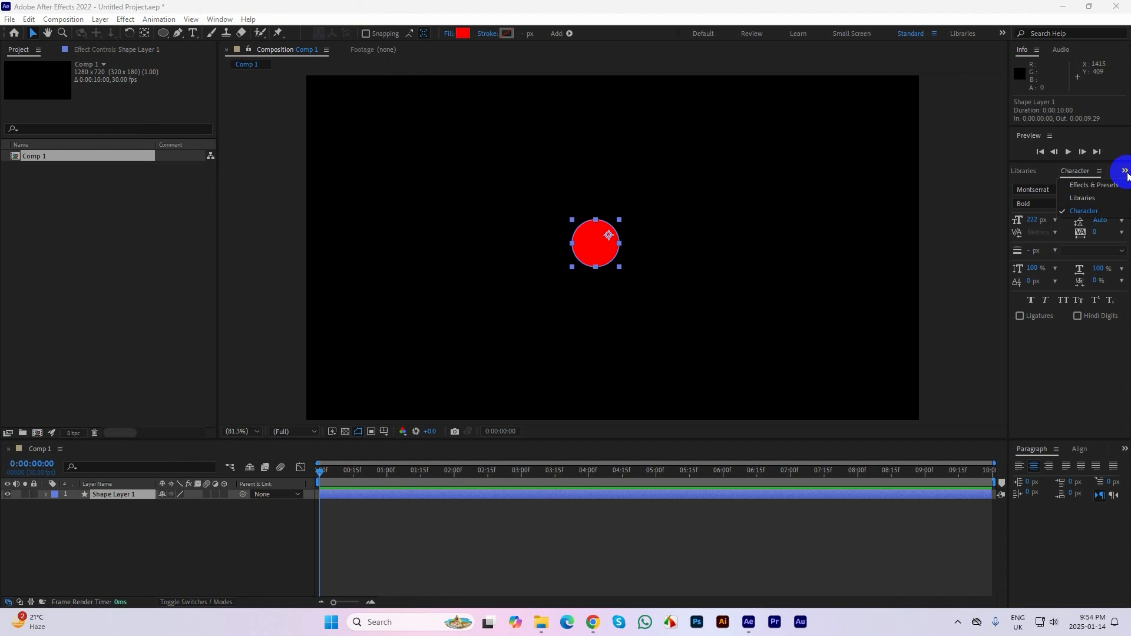
{"action": "left_click", "coordinate": [1082, 186]}
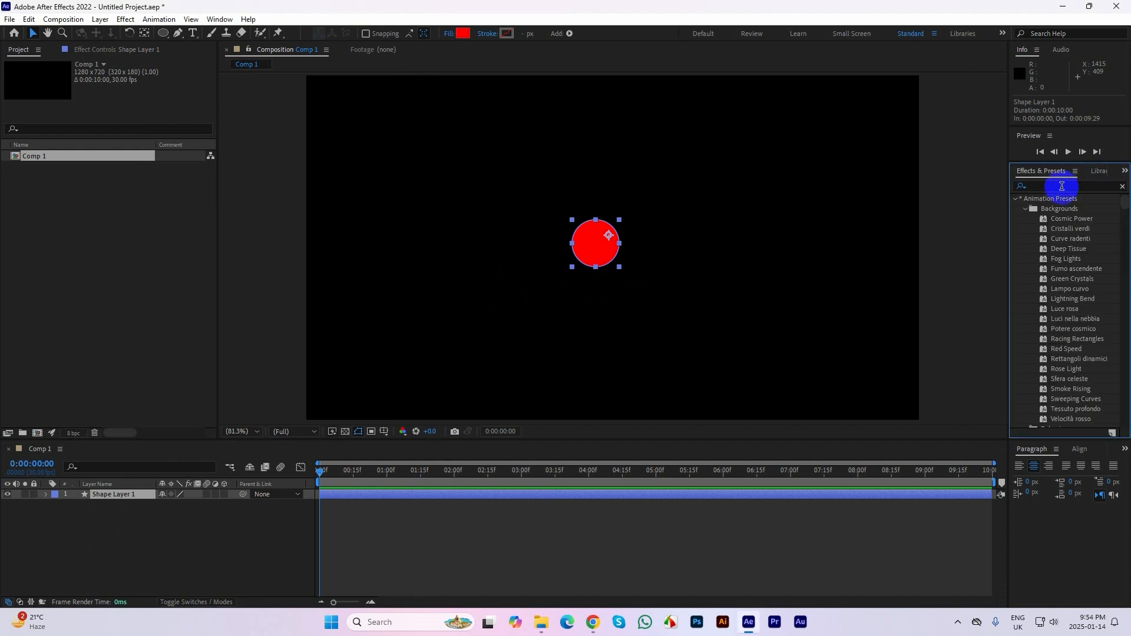
{"action": "left_click", "coordinate": [1124, 171]}
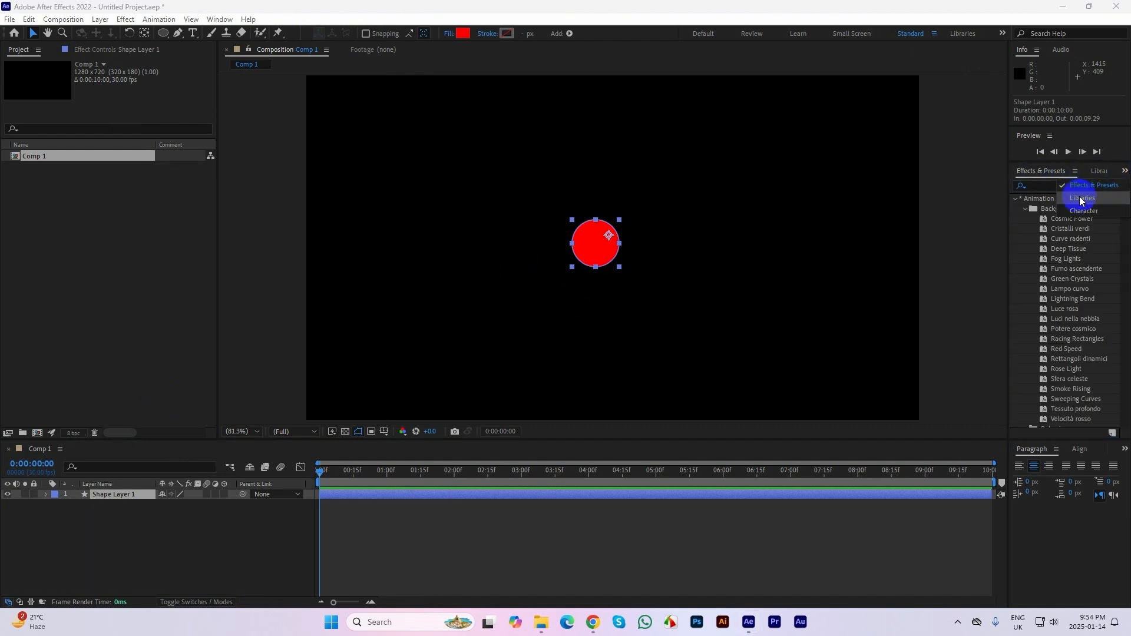
{"action": "left_click", "coordinate": [1081, 209]}
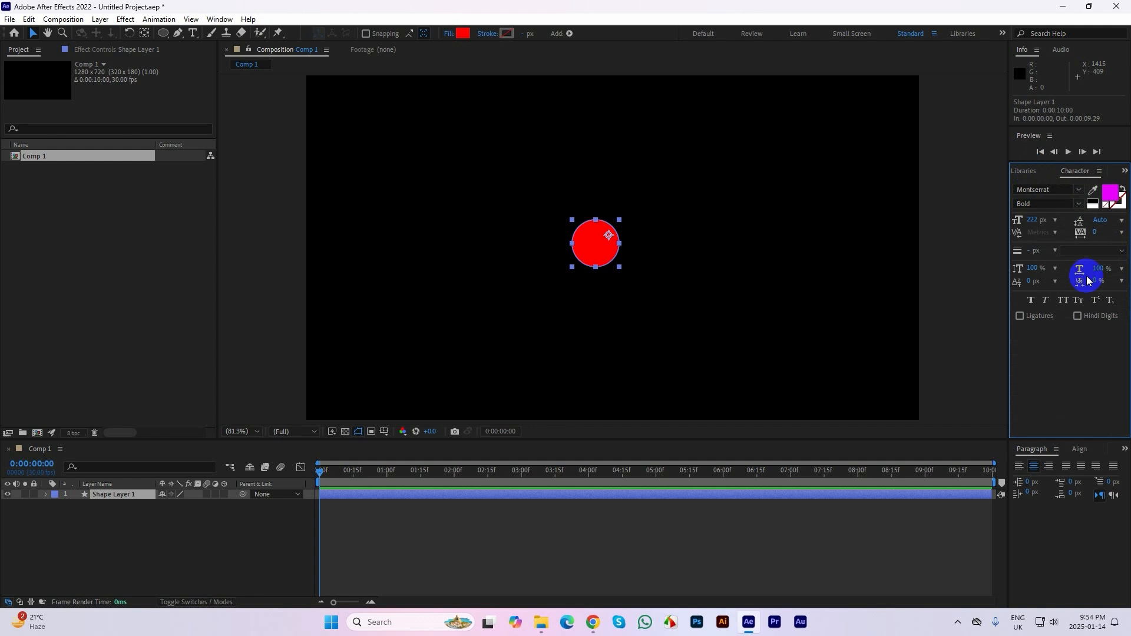
{"action": "left_click", "coordinate": [1107, 190]}
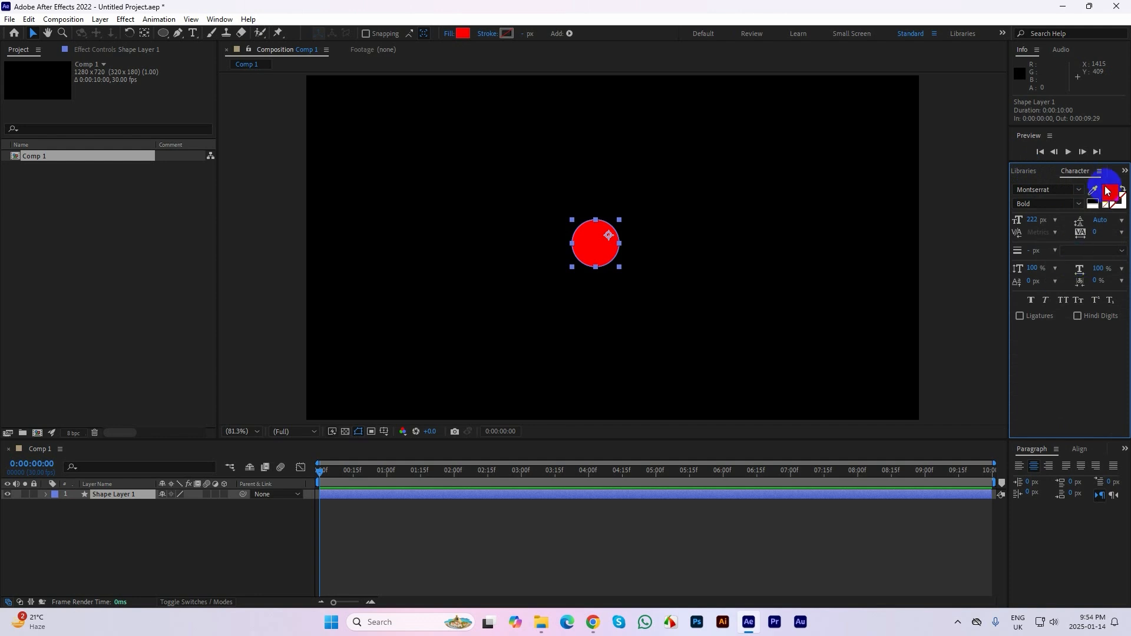
{"action": "left_click", "coordinate": [1108, 190]}
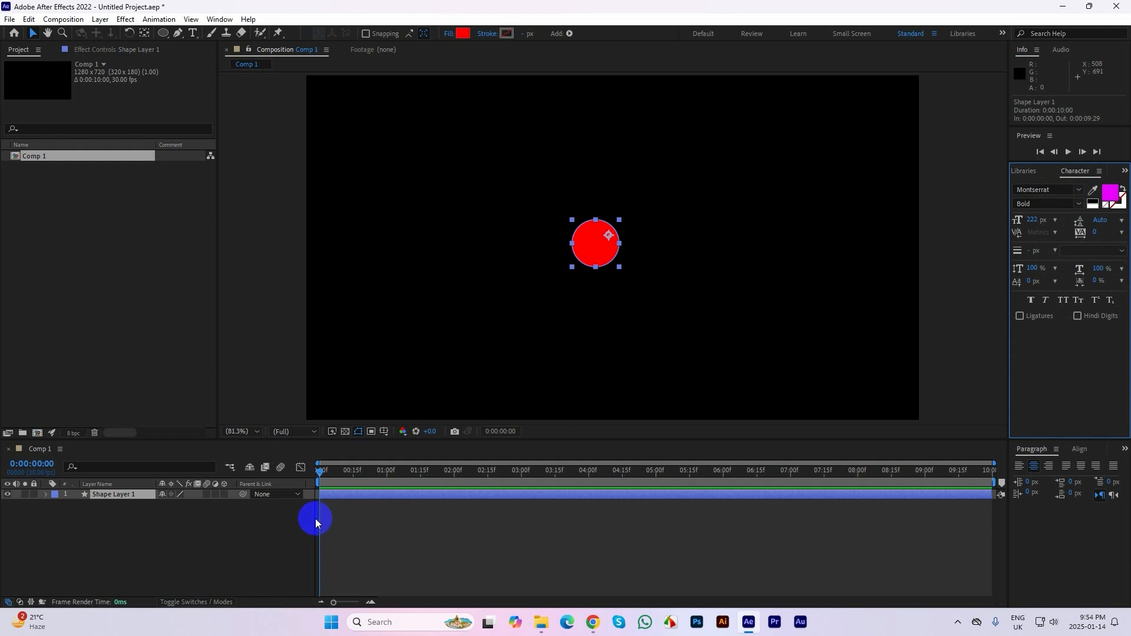
- Search for "hu" in FX Console and apply the Hue/Saturation effect to Shape Layer 1
{"action": "key", "text": "ctrl+space"}
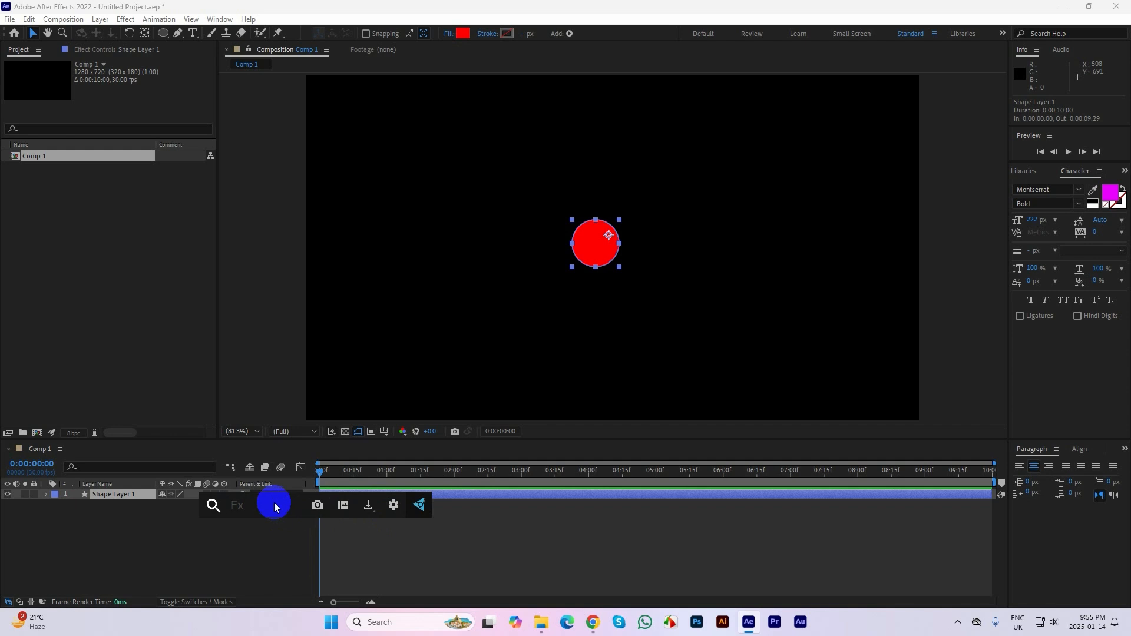
{"action": "type", "text": "hu"}
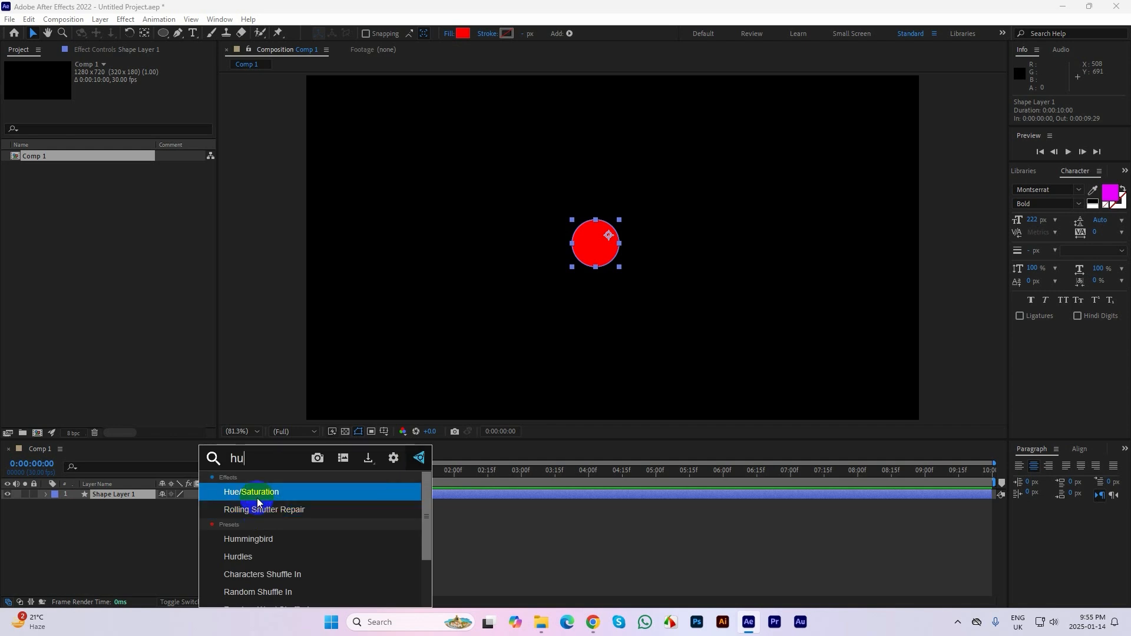
{"action": "left_click", "coordinate": [257, 497]}
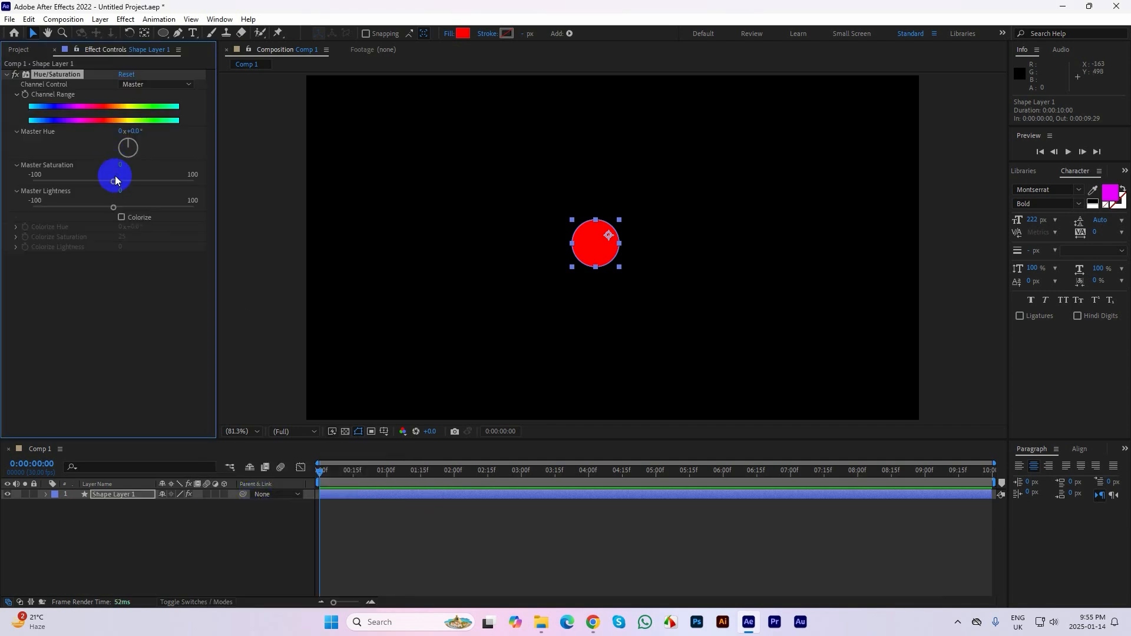
- Try Master Saturation at -24 and undo it, and set Master Hue to about -1x-167° to recolour the circle blue
{"action": "mouse_move", "coordinate": [114, 181]}
{"action": "left_mouse_down"}
{"action": "mouse_move", "coordinate": [177, 182]}
{"action": "mouse_move", "coordinate": [35, 182]}
{"action": "mouse_move", "coordinate": [95, 181]}
{"action": "left_mouse_up"}
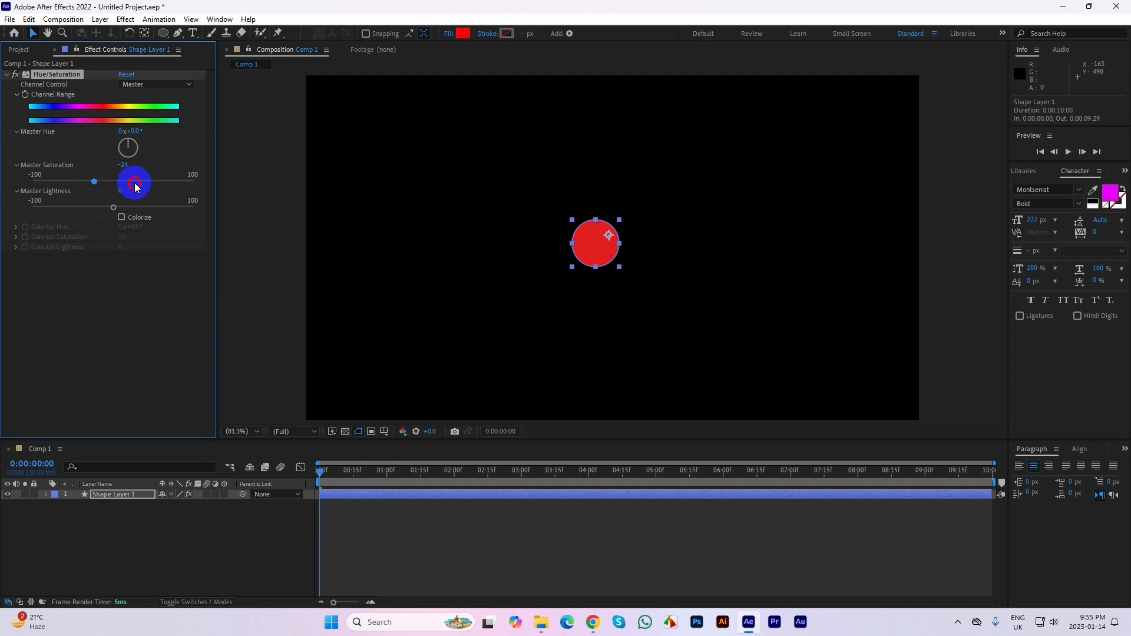
{"action": "key", "text": "ctrl+z"}
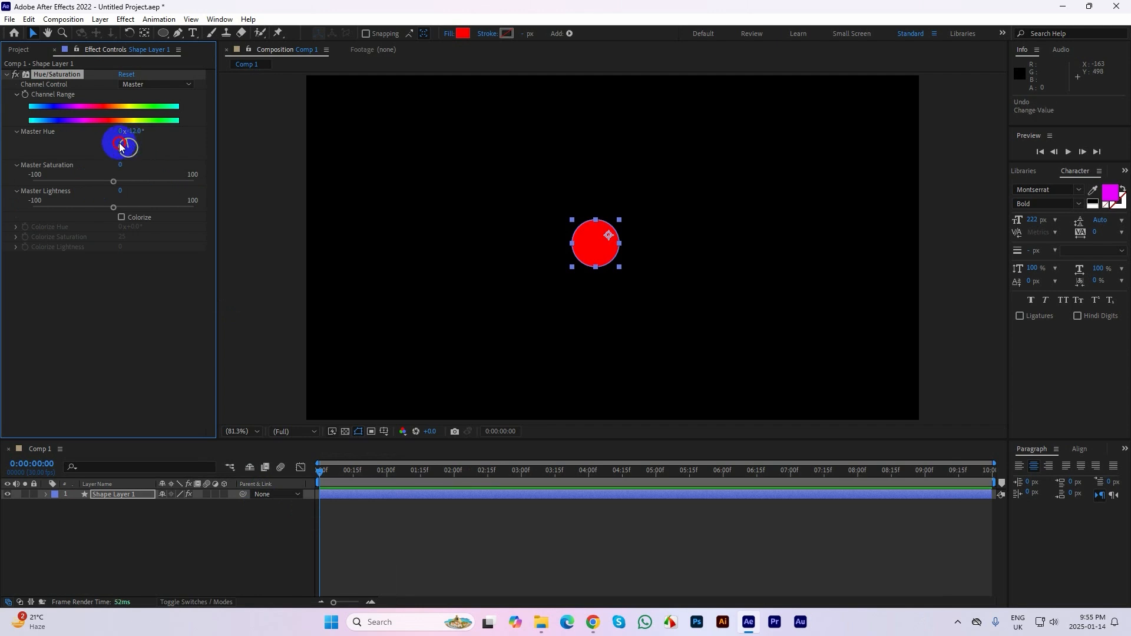
{"action": "left_click_drag", "start_coordinate": [120, 146], "coordinate": [222, 305]}
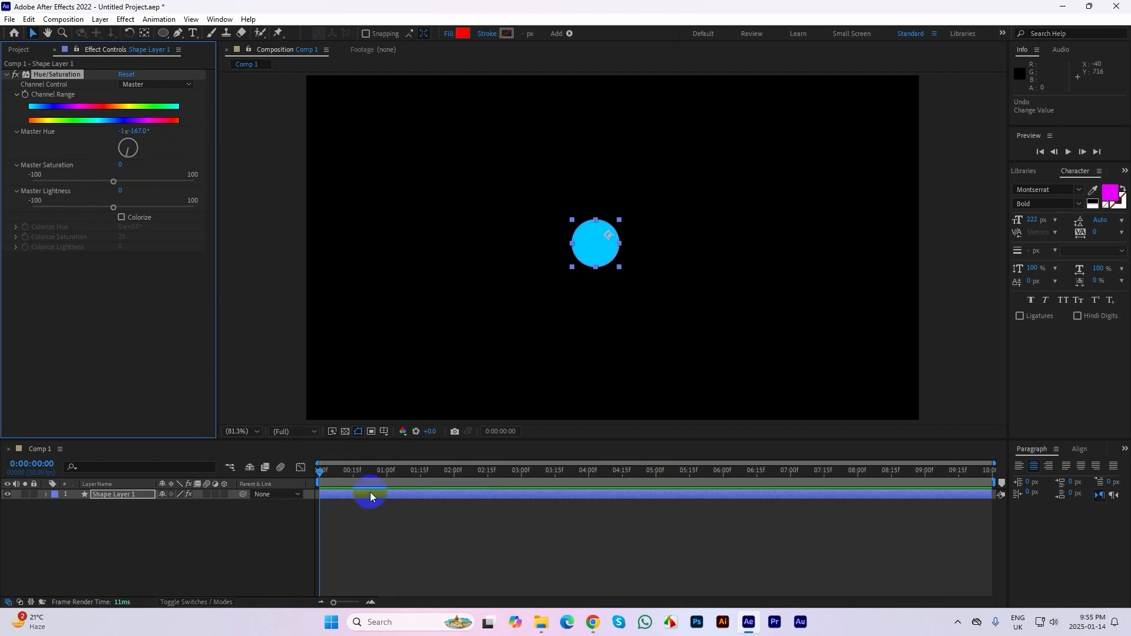
- Search for "cc lig" in FX Console, apply CC Light Sweep to Shape Layer 1 and move its Center onto the circle at about 603, 357
{"action": "key", "text": "ctrl+space"}
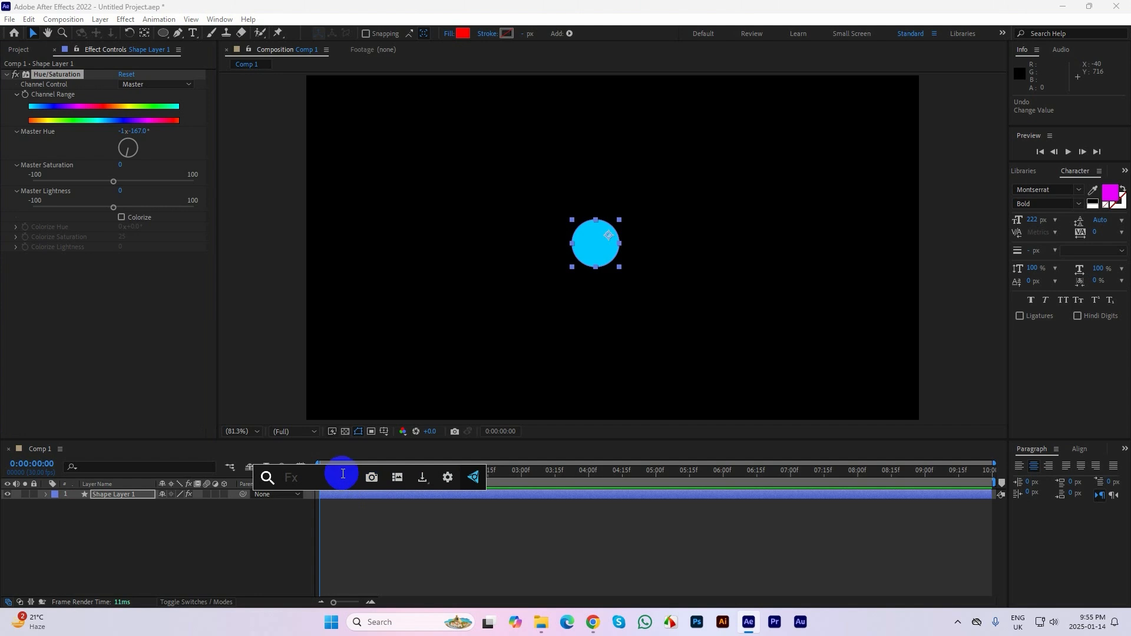
{"action": "type", "text": "cc "}
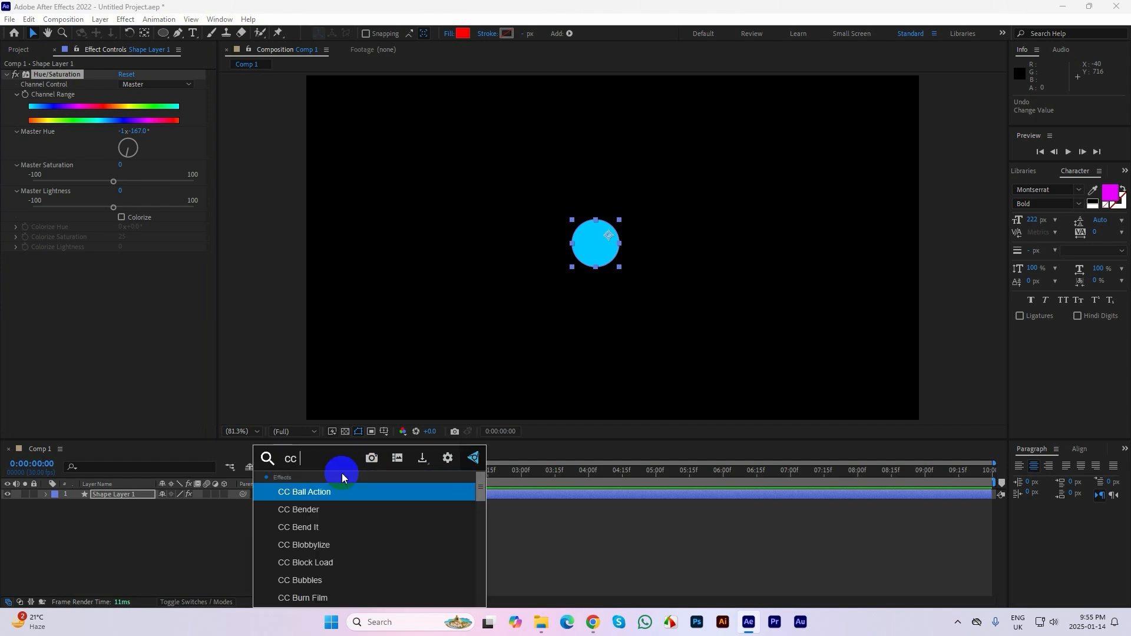
{"action": "type", "text": "lig"}
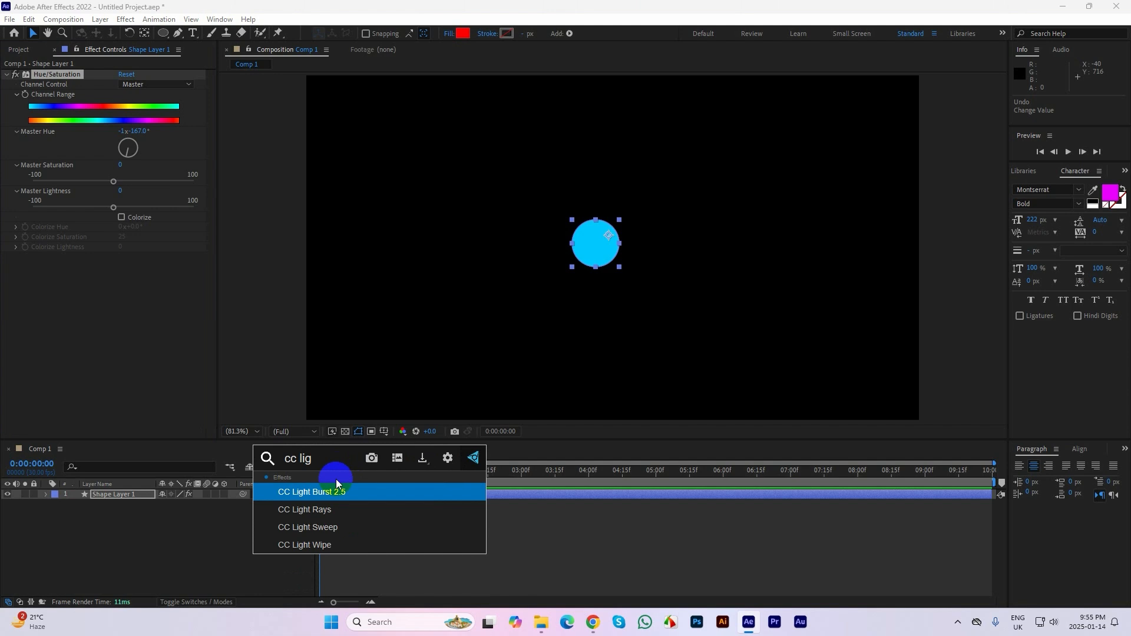
{"action": "left_click", "coordinate": [323, 527]}
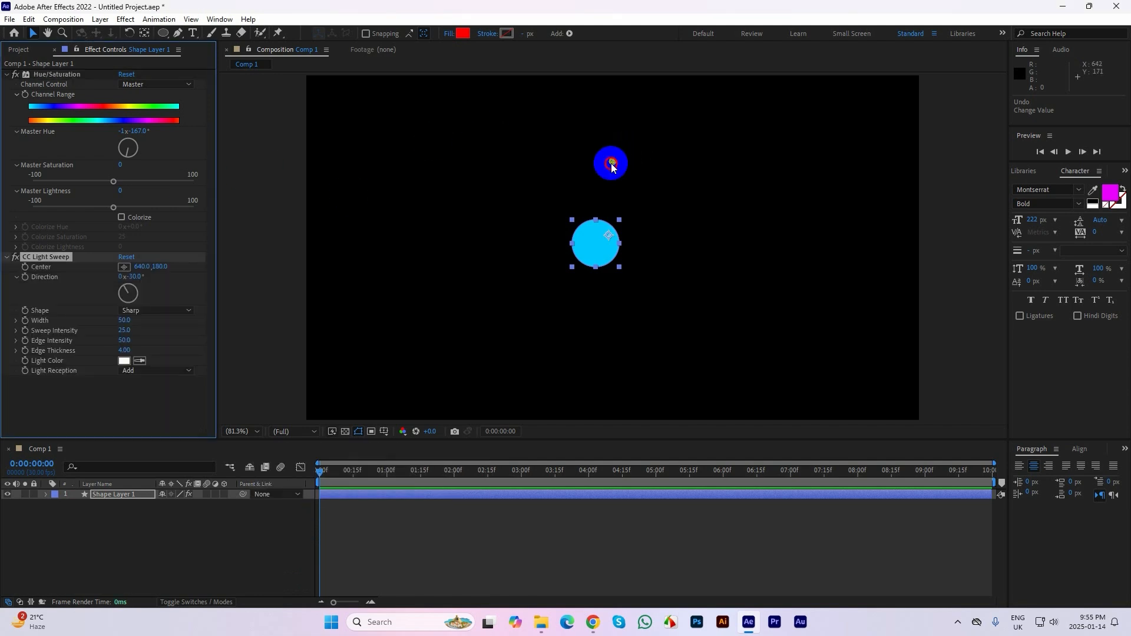
{"action": "left_click_drag", "start_coordinate": [611, 167], "coordinate": [595, 246]}
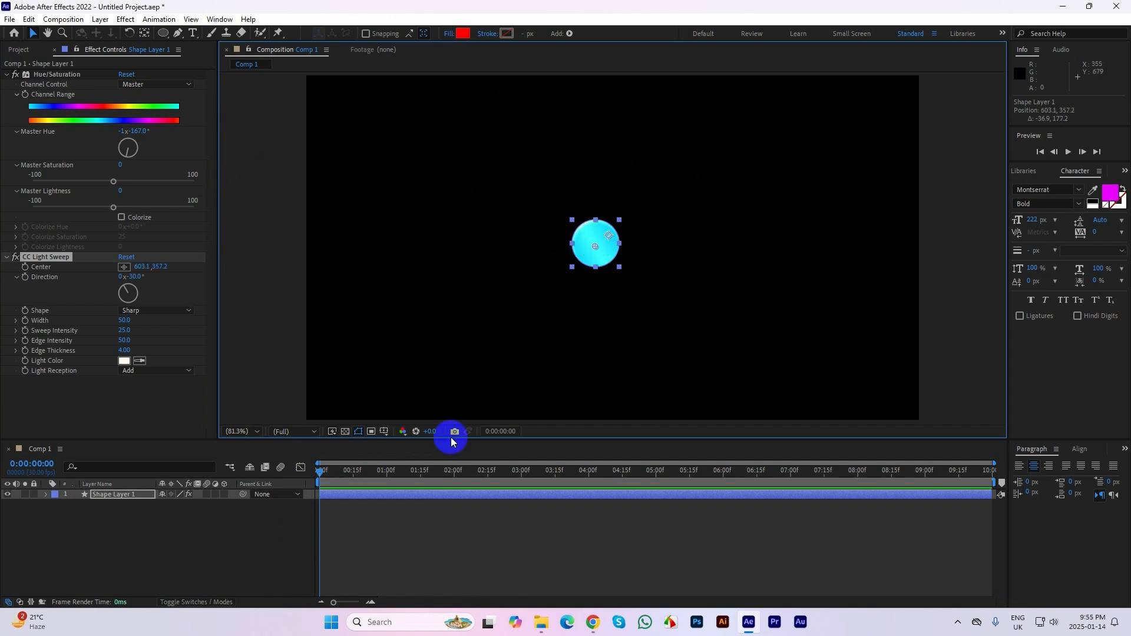
- View the saved screenshot in FX Console's gallery, decline deleting it and close the gallery
{"action": "key", "text": "ctrl+space"}
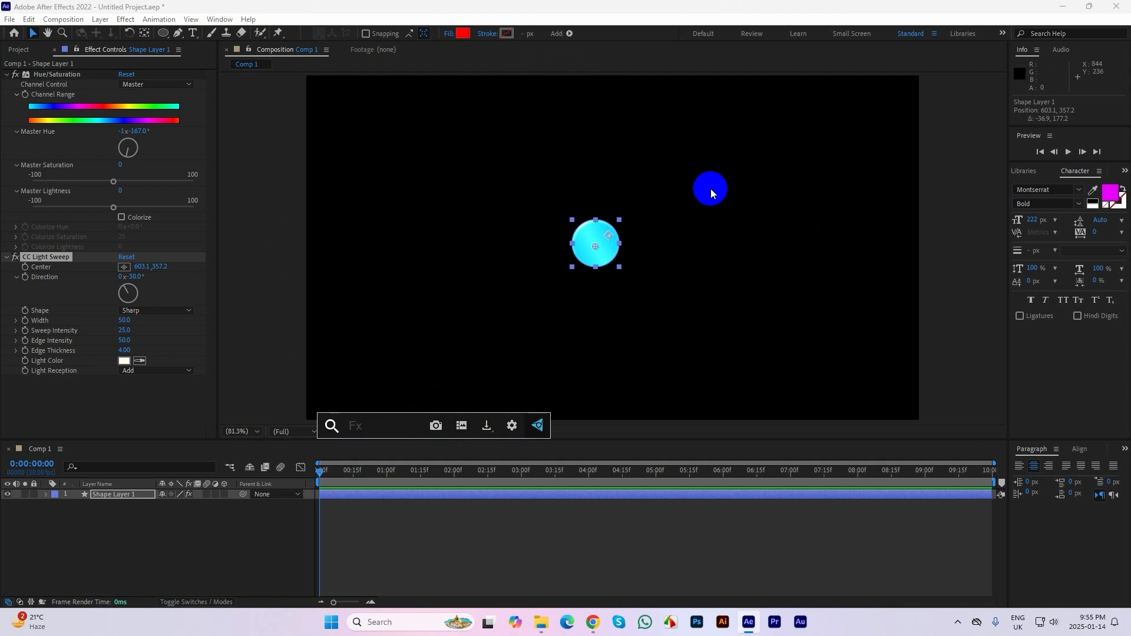
{"action": "left_click", "coordinate": [461, 426]}
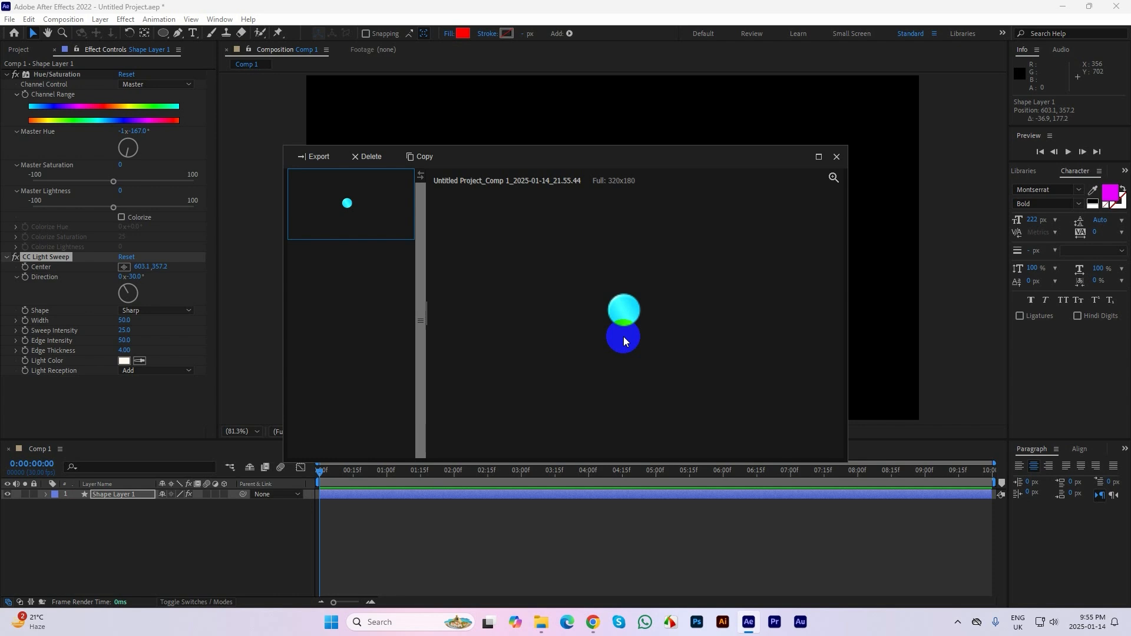
{"action": "left_click", "coordinate": [364, 157]}
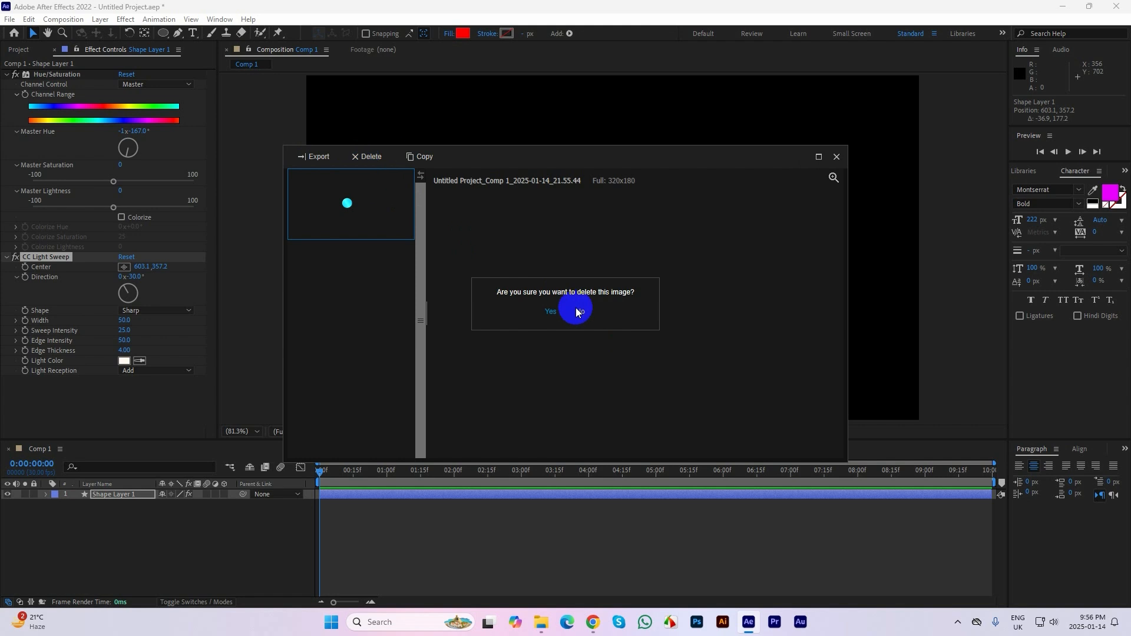
{"action": "left_click", "coordinate": [576, 314]}
{"action": "left_click", "coordinate": [837, 156]}
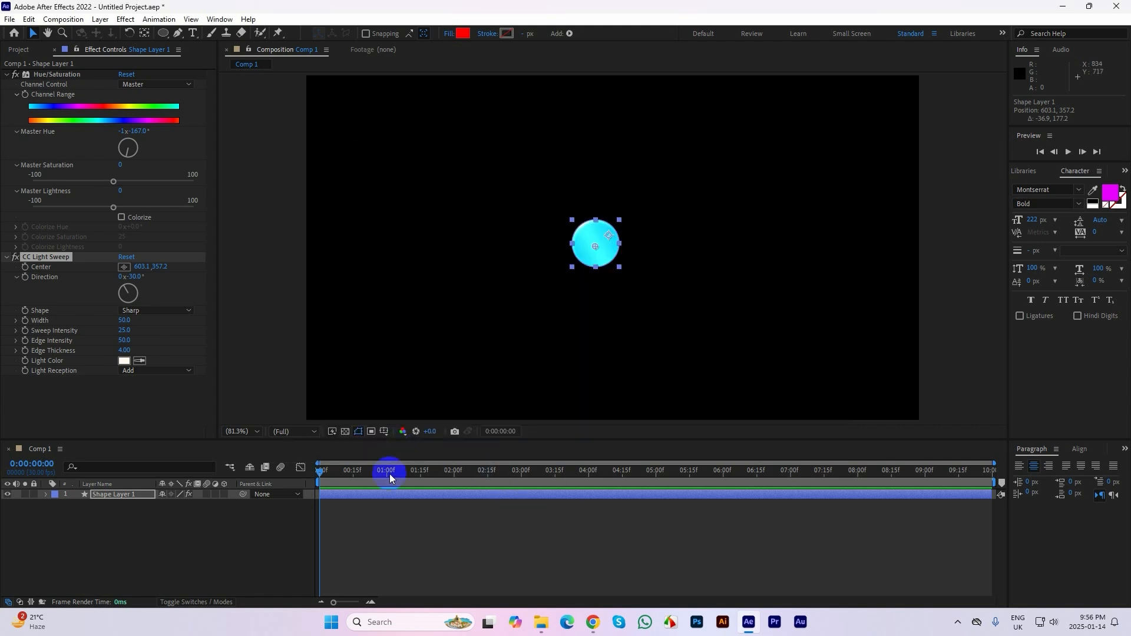
- Open the FX Console settings, try the Light UI color and return it to Dark
{"action": "key", "text": "ctrl+space"}
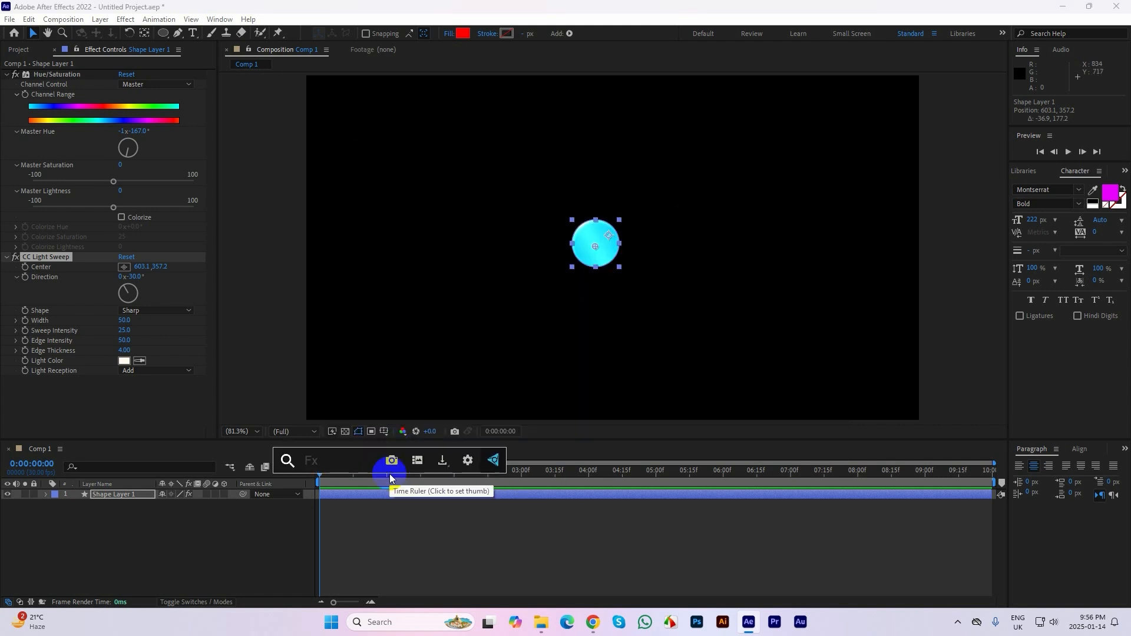
{"action": "left_click", "coordinate": [468, 463]}
{"action": "left_click_drag", "start_coordinate": [491, 145], "coordinate": [539, 116]}
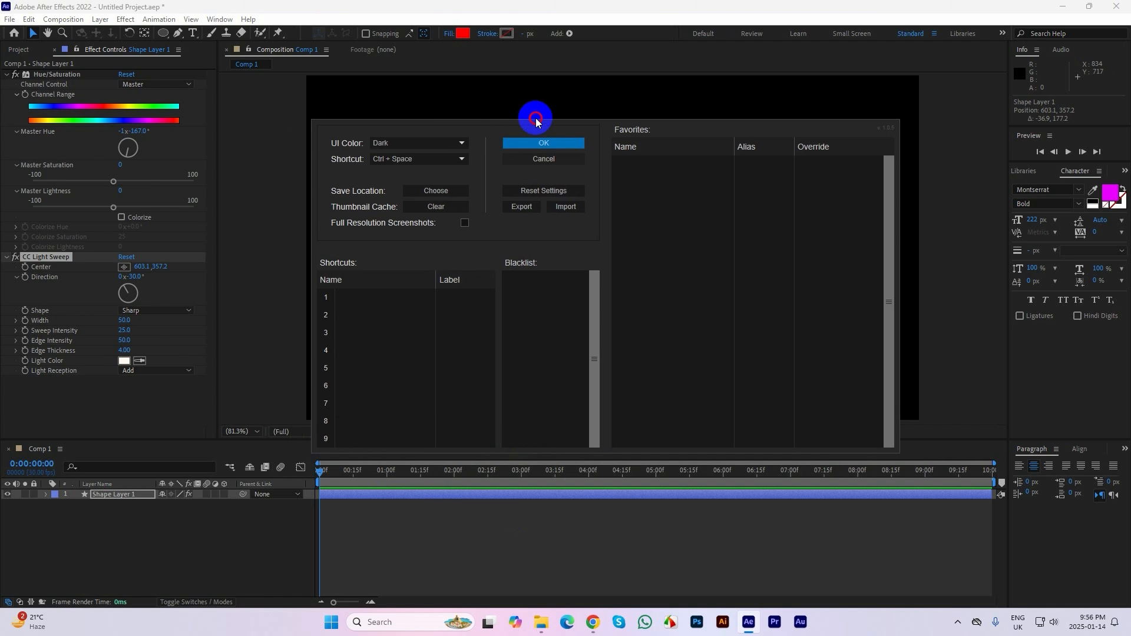
{"action": "left_click", "coordinate": [389, 130]}
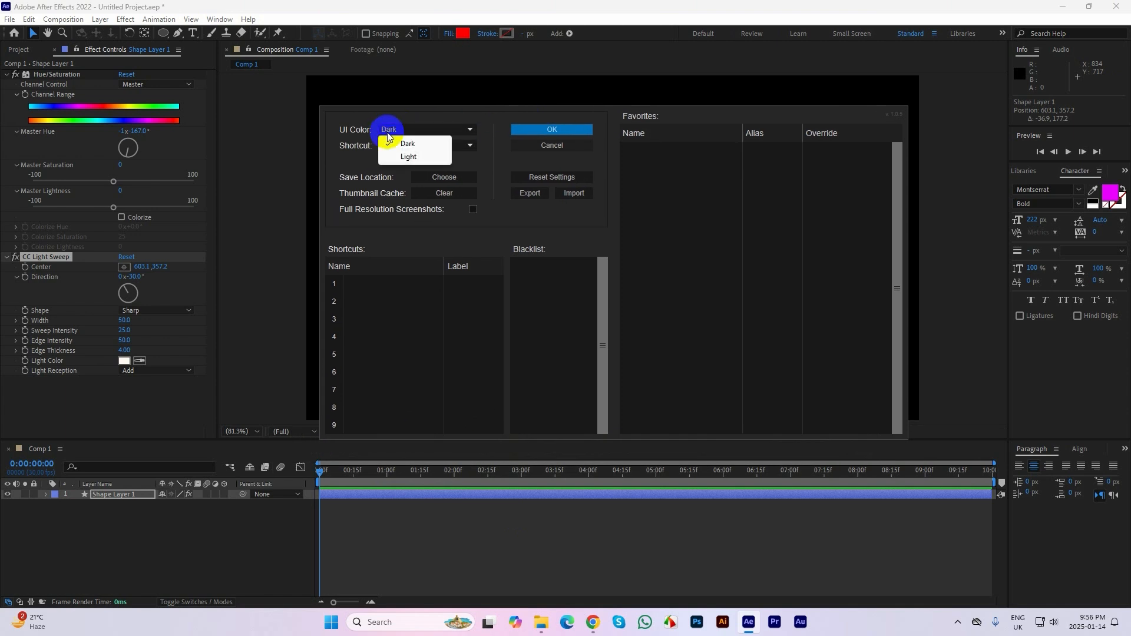
{"action": "left_click", "coordinate": [406, 156]}
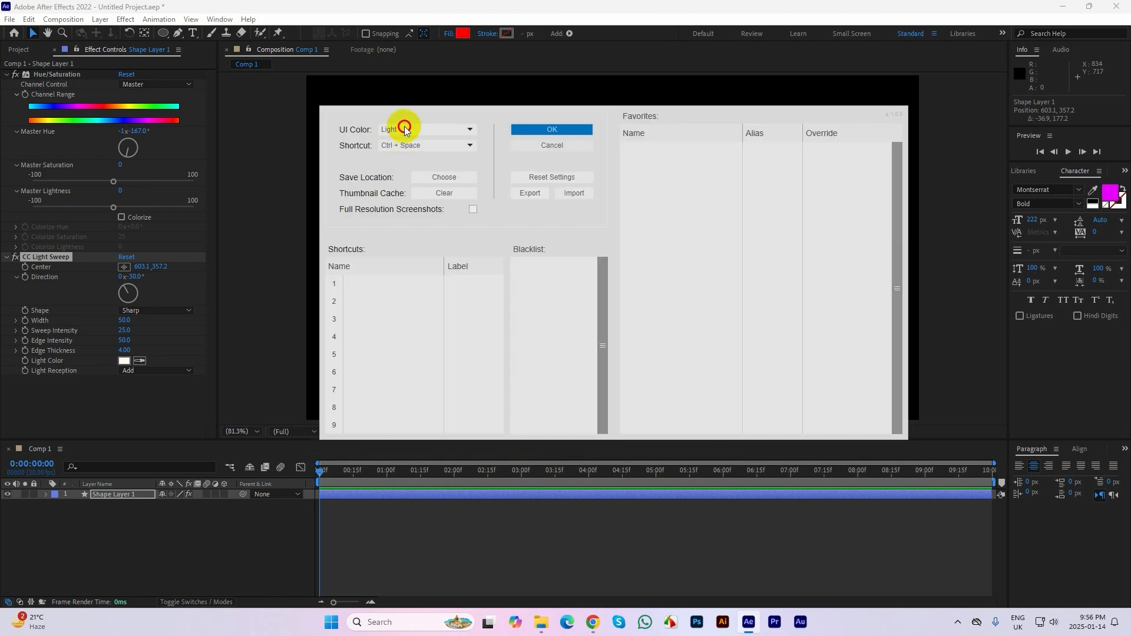
{"action": "left_click", "coordinate": [406, 130]}
{"action": "left_click", "coordinate": [406, 144]}
- Examine the shortcut choices offered in the FX Console settings and leave the settings without saving
{"action": "left_click", "coordinate": [404, 151]}
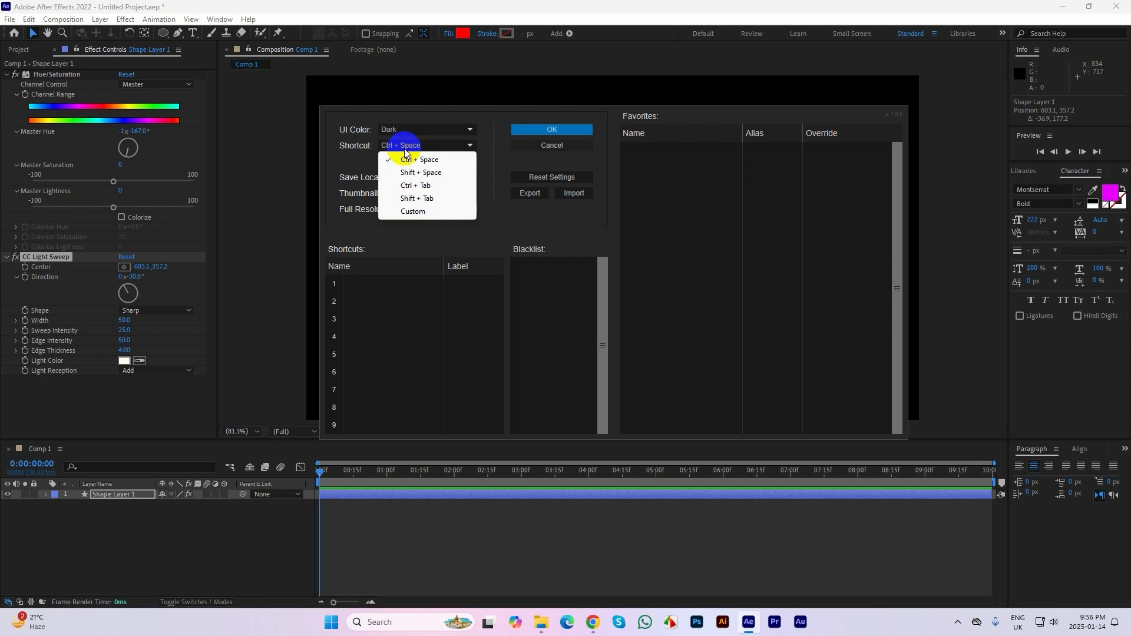
{"action": "left_click", "coordinate": [419, 213]}
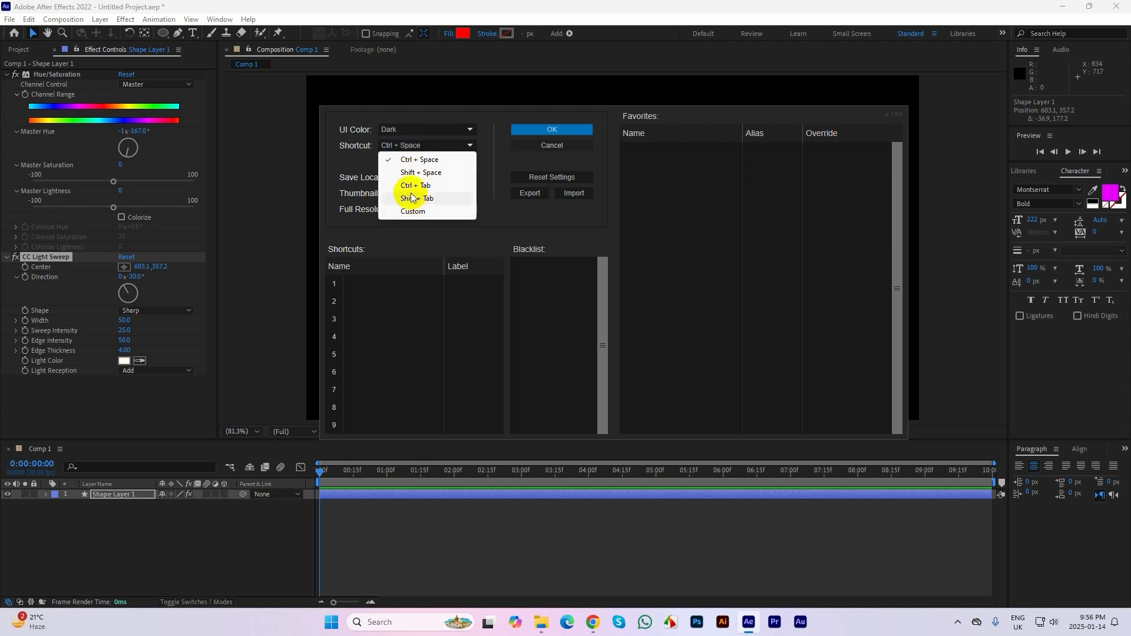
{"action": "left_click", "coordinate": [427, 214]}
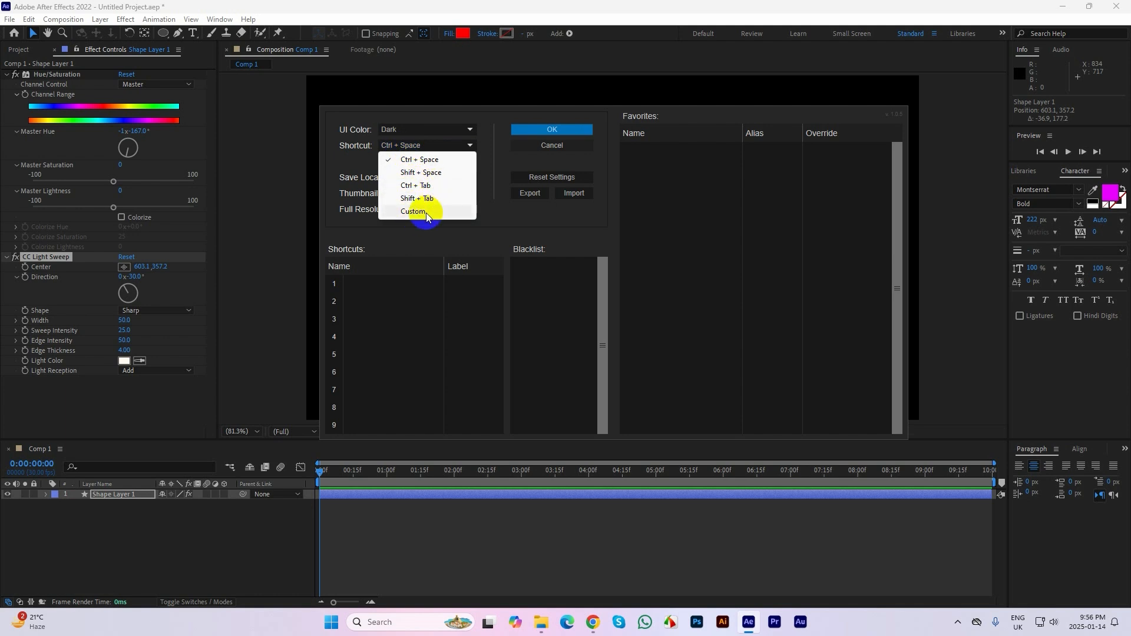
{"action": "left_click", "coordinate": [429, 111]}
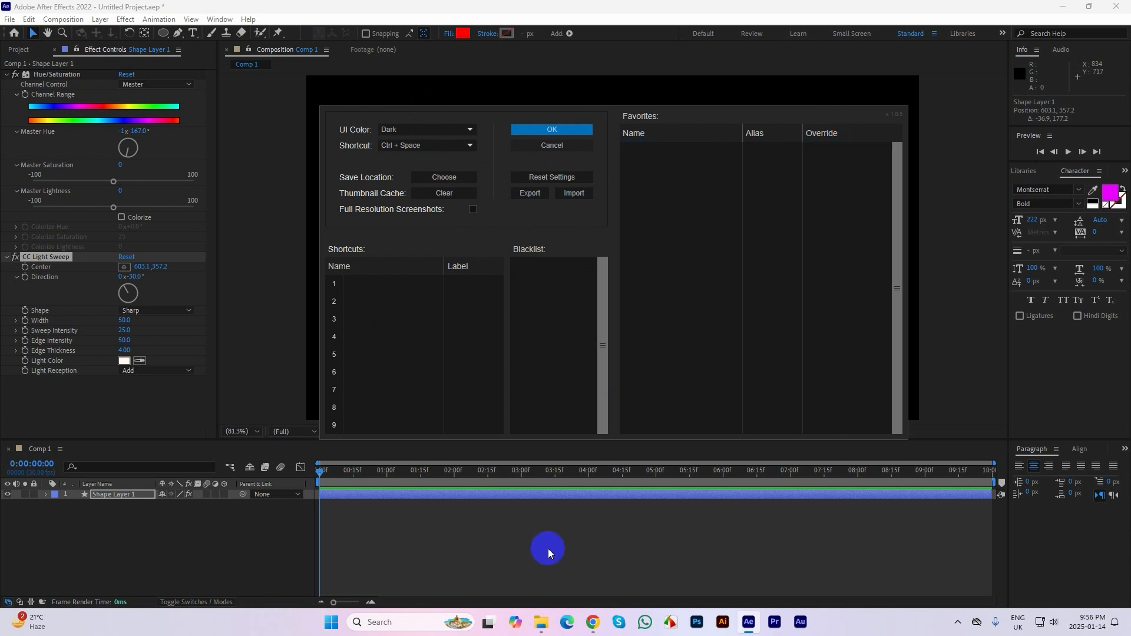
{"action": "left_click", "coordinate": [551, 145]}
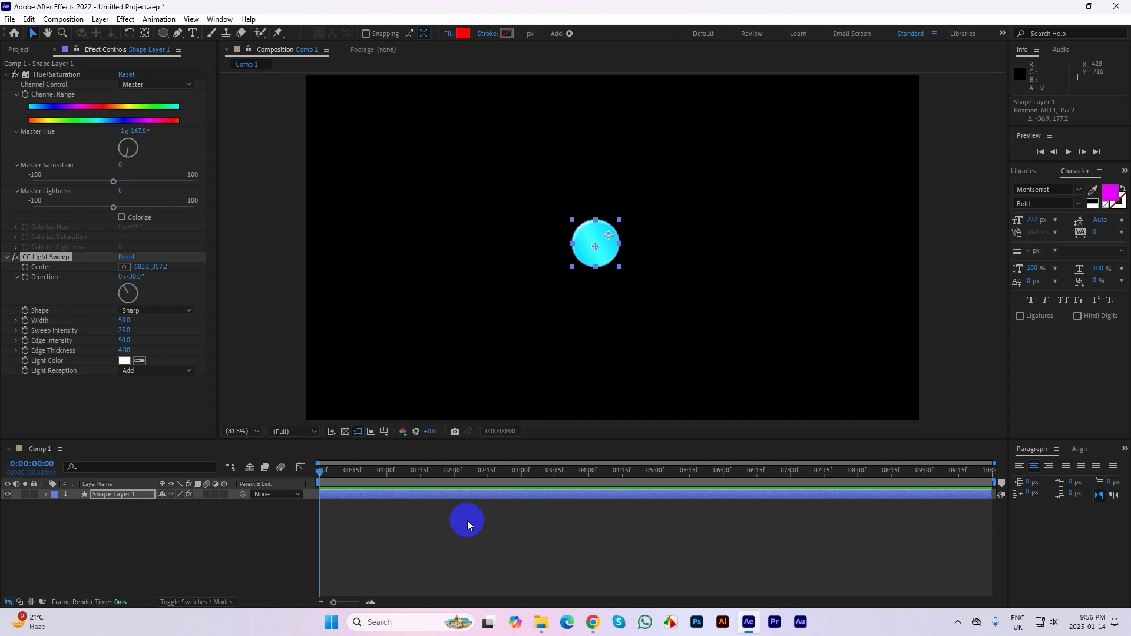
- Open and dismiss FX Console, deselect Shape Layer 1 and close its Effect Controls
{"action": "key", "text": "ctrl+space"}
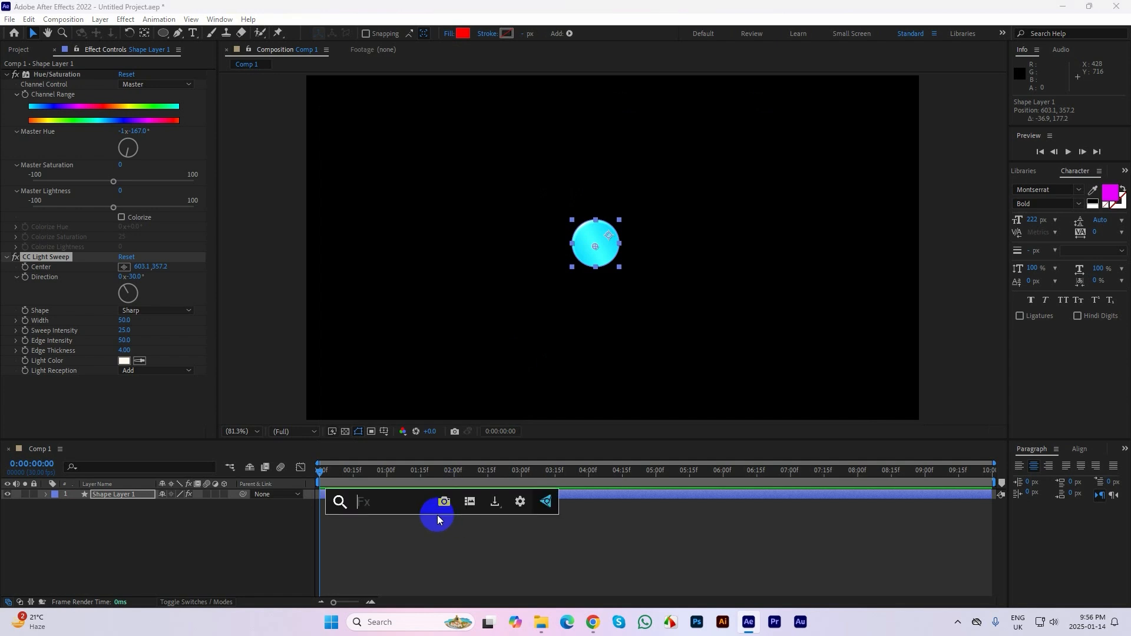
{"action": "left_click", "coordinate": [408, 559]}
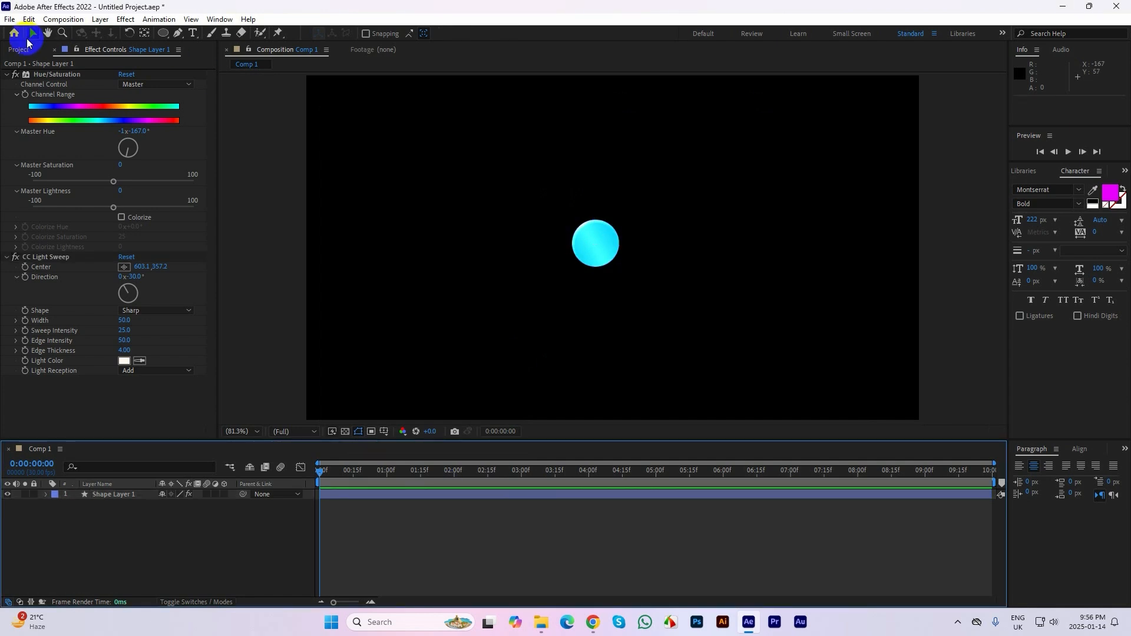
{"action": "left_click", "coordinate": [54, 51]}
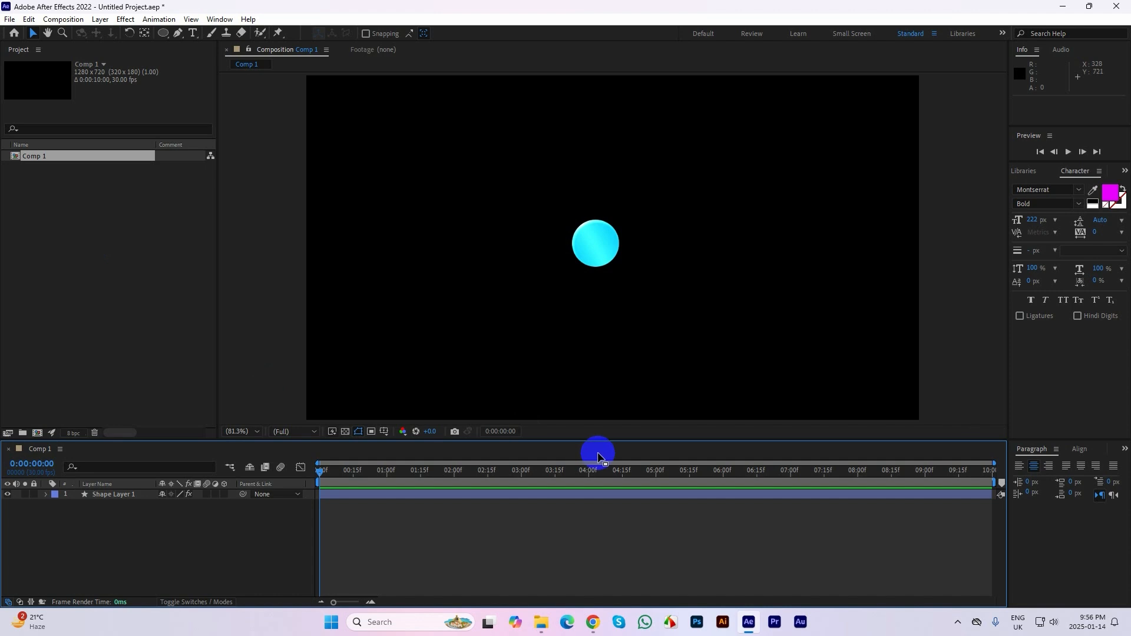
- Delete the circle layer from Comp 1 and undo the deletion
{"action": "left_click", "coordinate": [607, 247]}
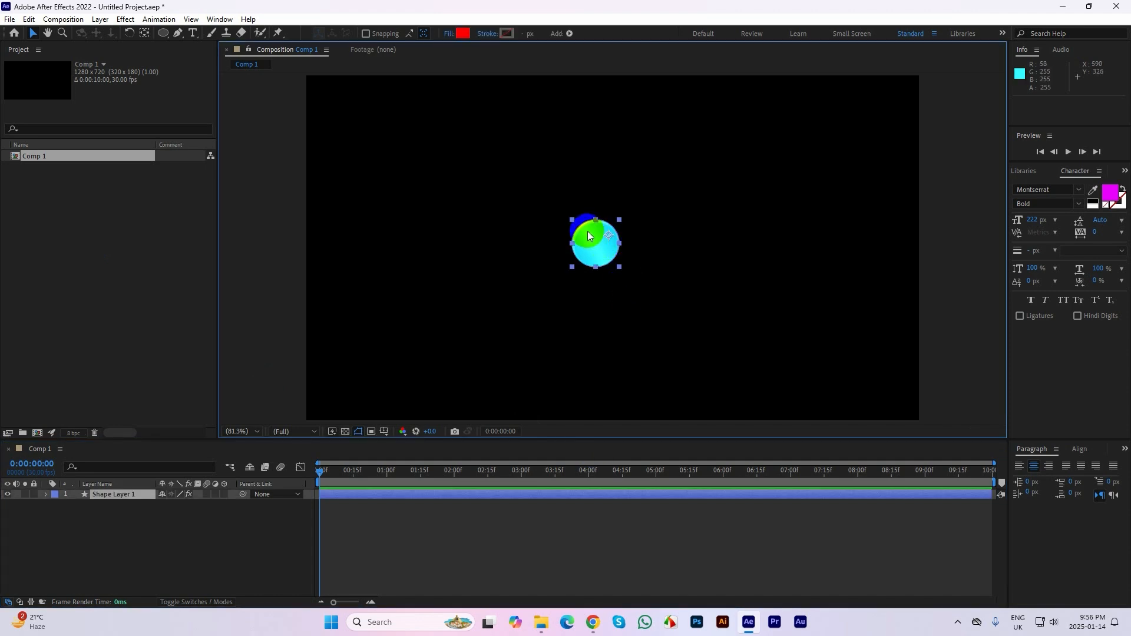
{"action": "key", "text": "Delete"}
{"action": "left_click", "coordinate": [630, 381]}
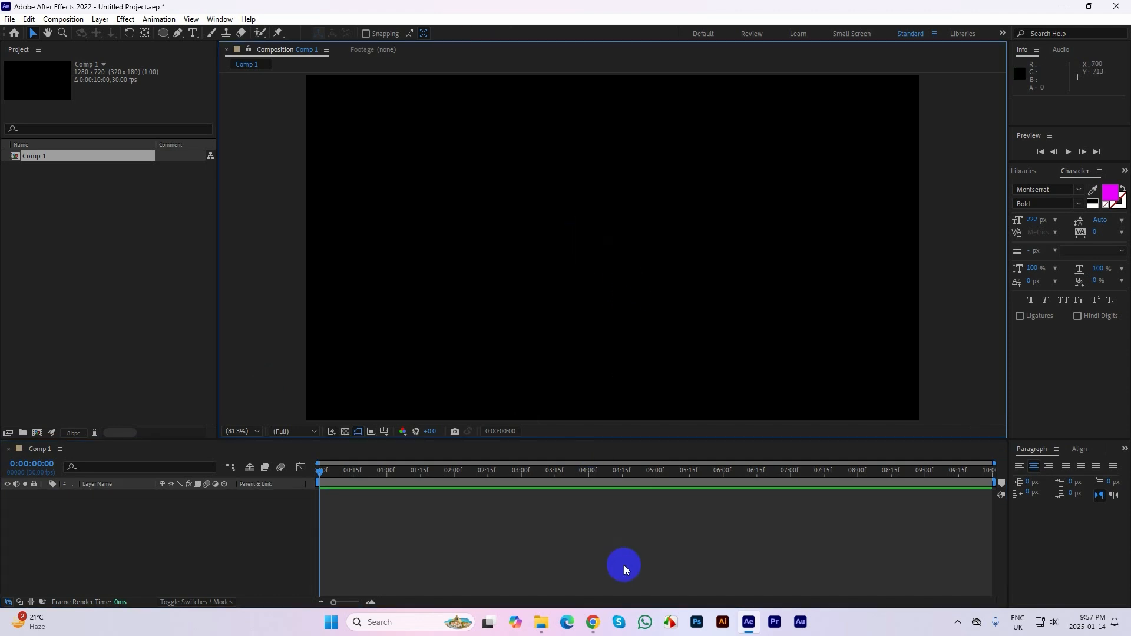
{"action": "key", "text": "ctrl+z"}
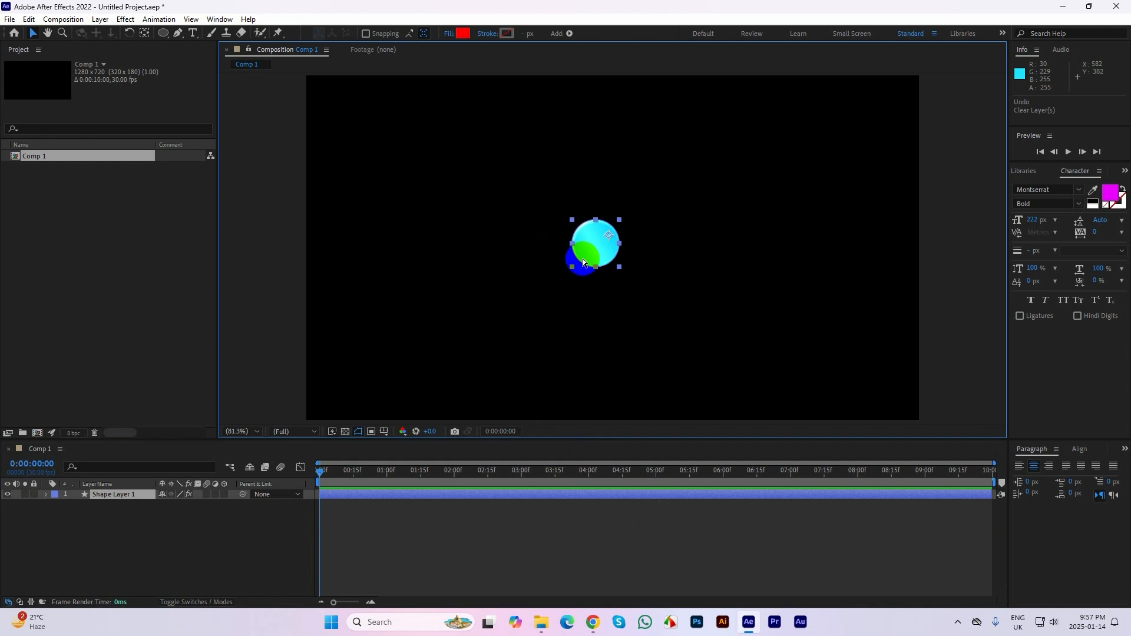
- Reopen Effect Controls for Shape Layer 1, remove Hue/Saturation and CC Light Sweep, and move the circle to about 418, 284
{"action": "left_click", "coordinate": [132, 503]}
{"action": "left_click", "coordinate": [125, 494]}
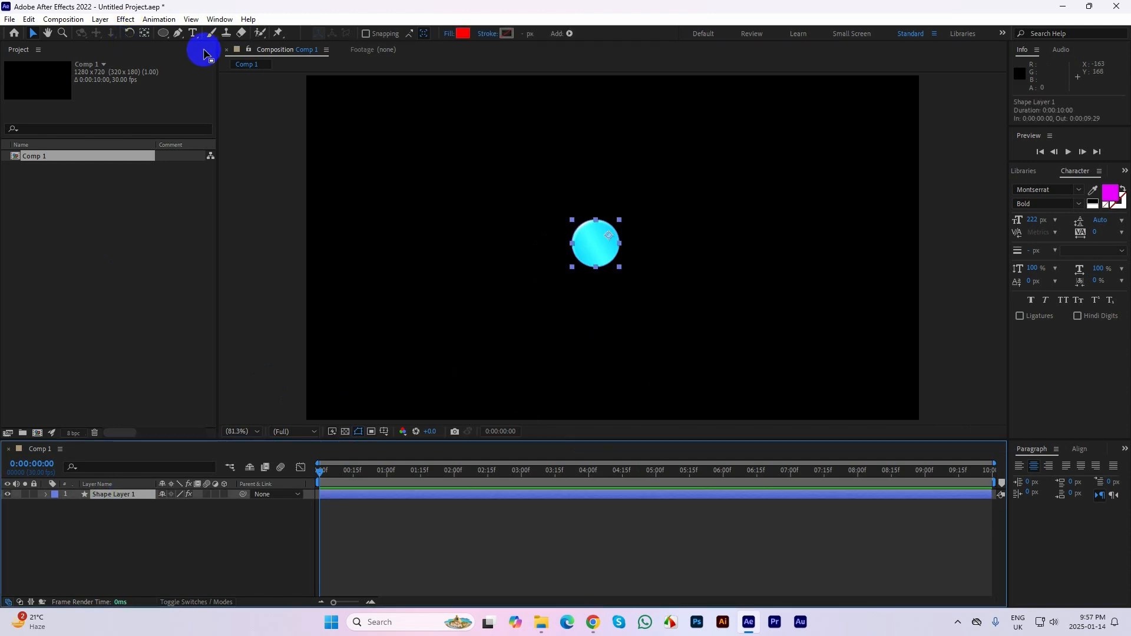
{"action": "left_click", "coordinate": [216, 20]}
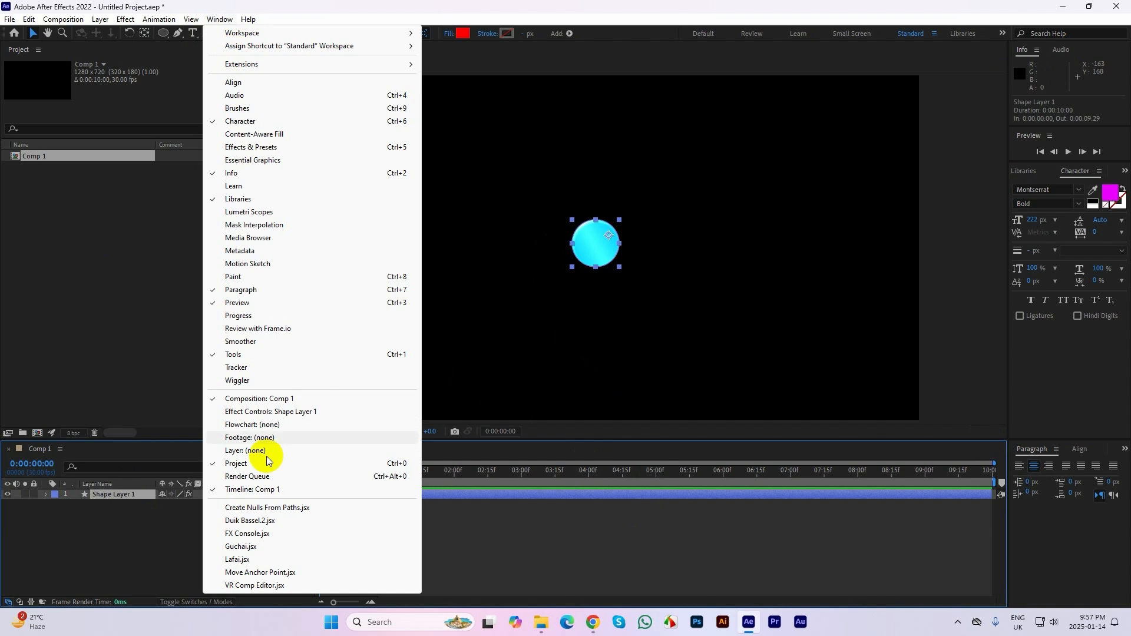
{"action": "left_click", "coordinate": [265, 411]}
{"action": "left_click", "coordinate": [63, 76]}
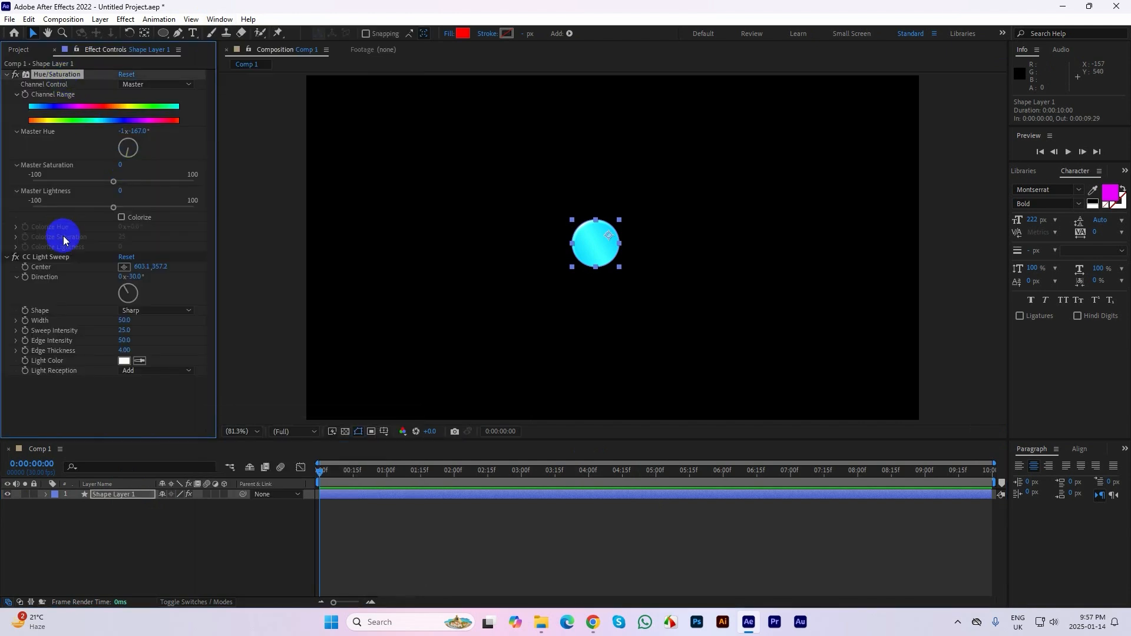
{"action": "left_click", "coordinate": [66, 257], "text": "shift"}
{"action": "key", "text": "Delete"}
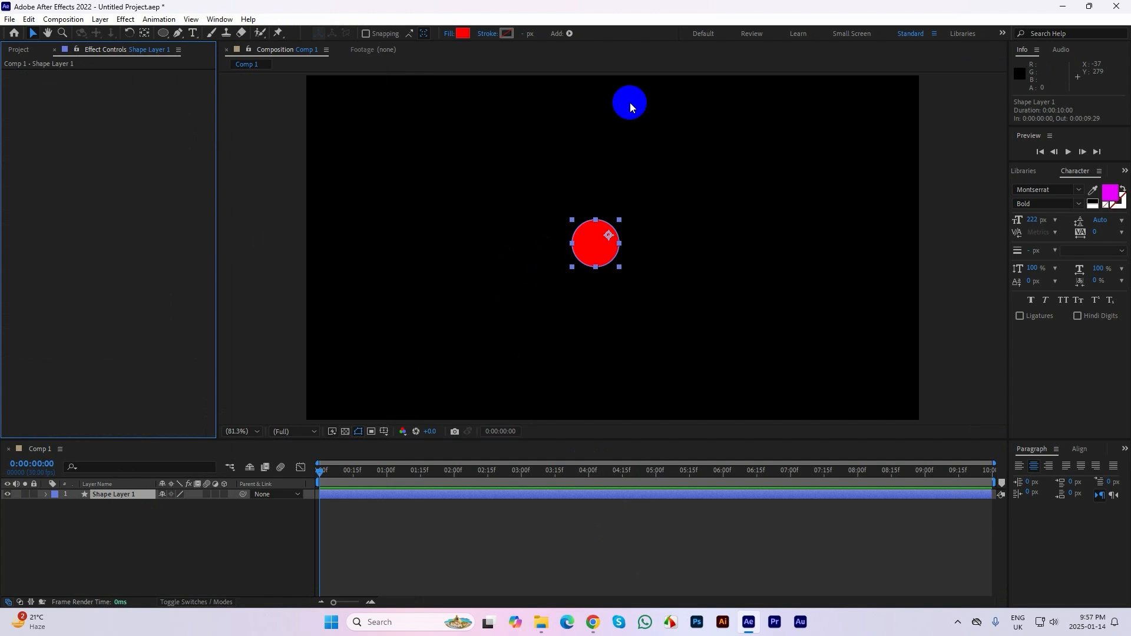
{"action": "left_click_drag", "start_coordinate": [589, 253], "coordinate": [487, 229]}
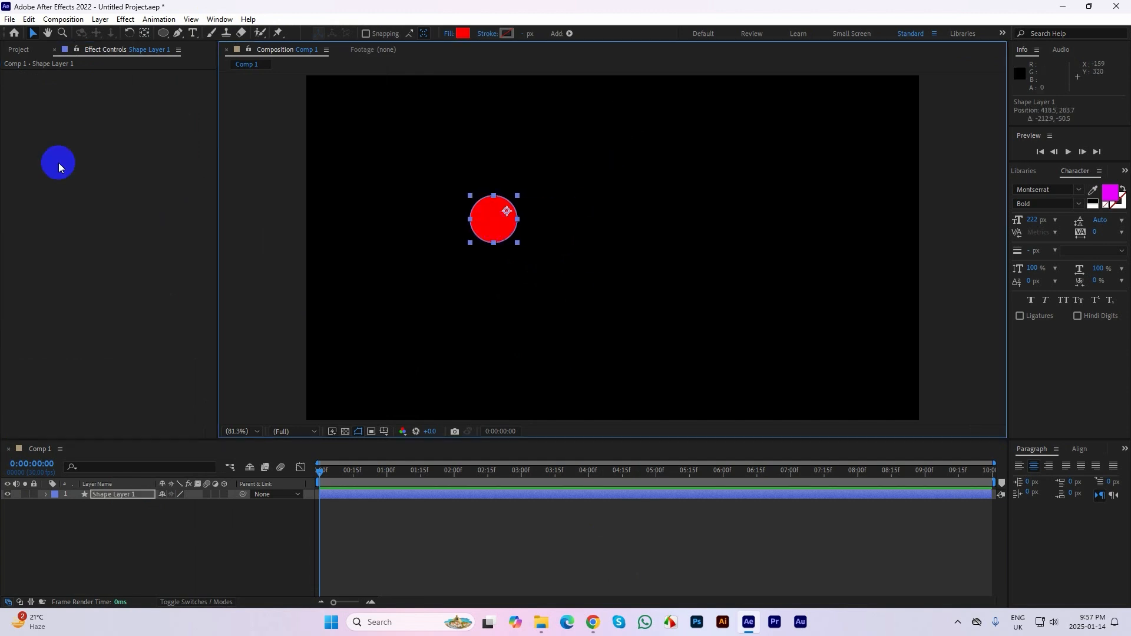
- Import dizzy-text-effects.png from the Desktop as footage and place it below Shape Layer 1 in Comp 1
{"action": "left_click", "coordinate": [22, 50]}
{"action": "double_click", "coordinate": [121, 318]}
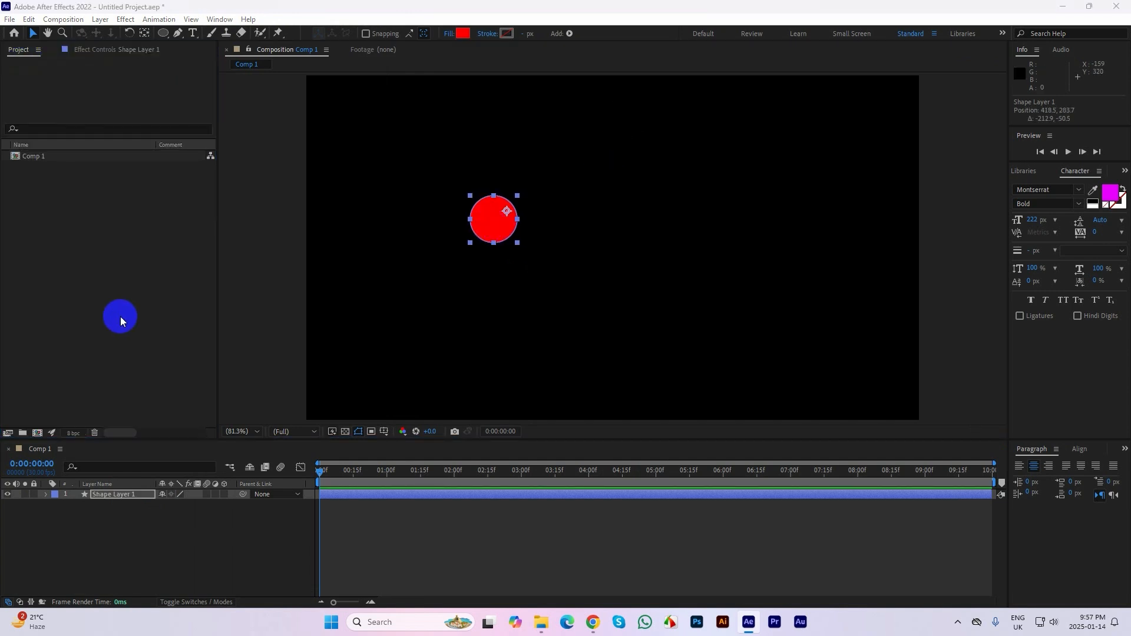
{"action": "left_click", "coordinate": [133, 164]}
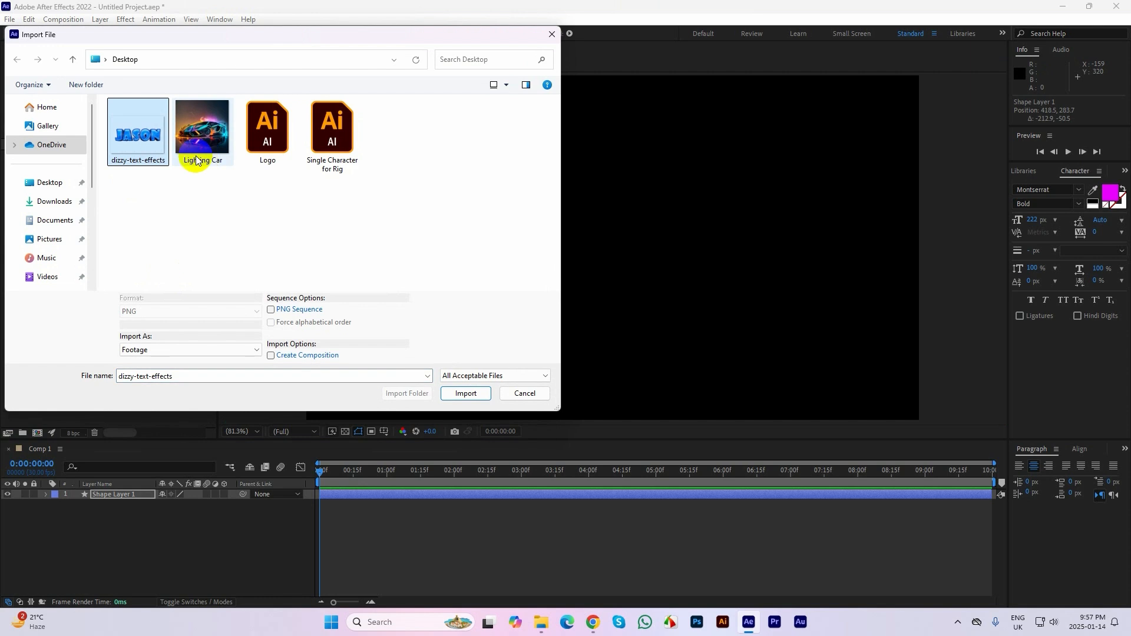
{"action": "left_click", "coordinate": [454, 393]}
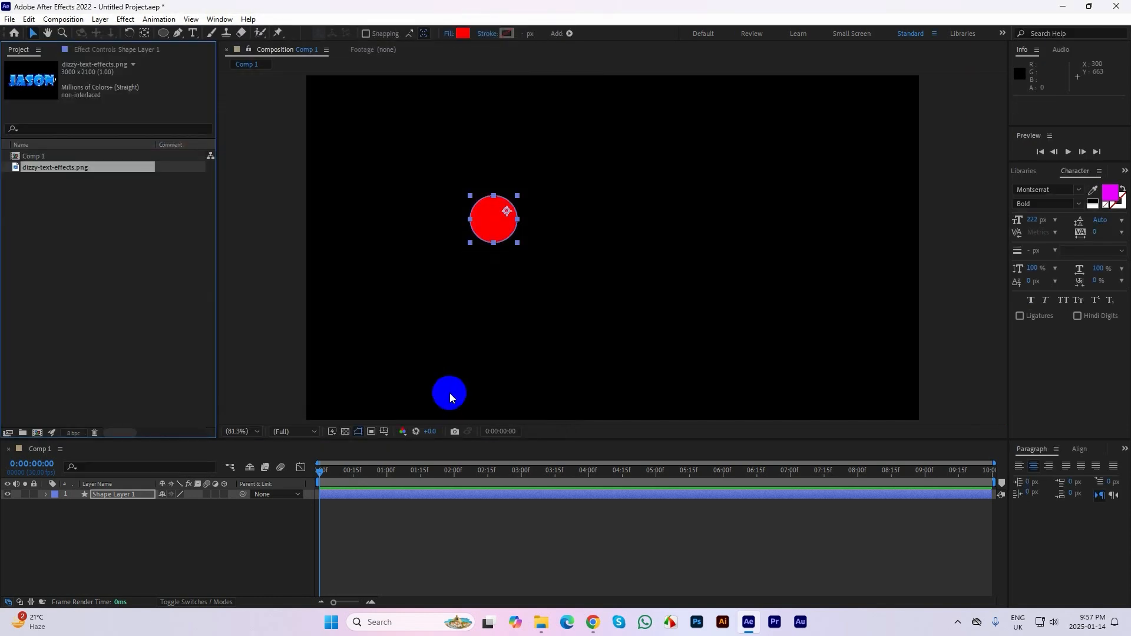
{"action": "left_click_drag", "start_coordinate": [41, 180], "coordinate": [114, 518]}
- Scale the dizzy-text-effects.png layer to 17% and move it to the composition's upper right at about 979, 134
{"action": "left_click", "coordinate": [117, 504]}
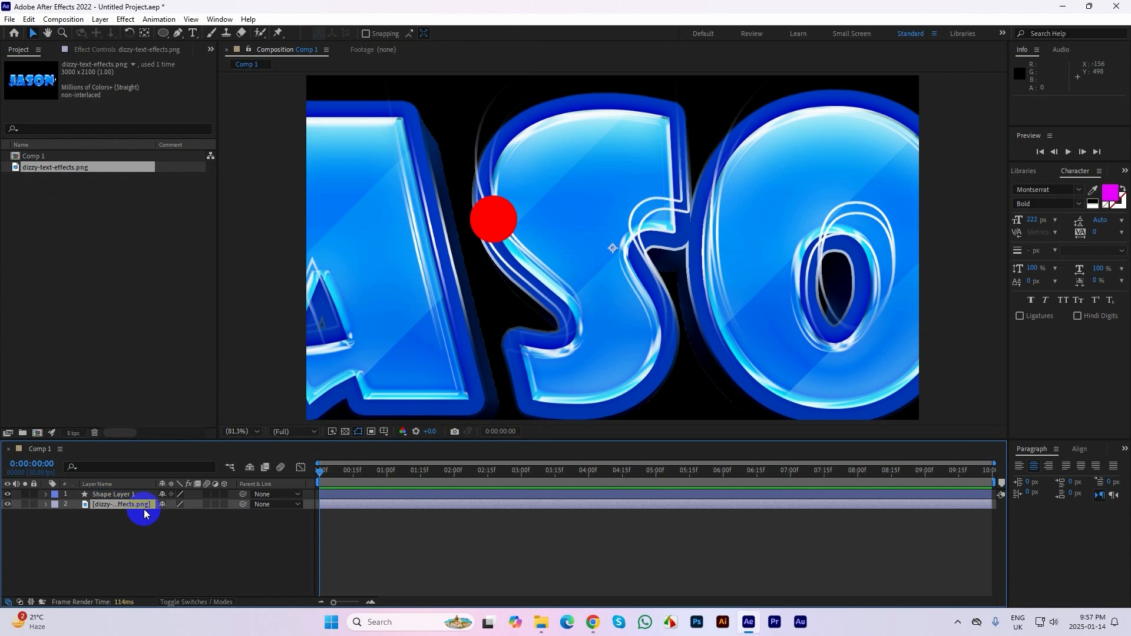
{"action": "key", "text": "s"}
{"action": "left_click_drag", "start_coordinate": [171, 512], "coordinate": [125, 515]}
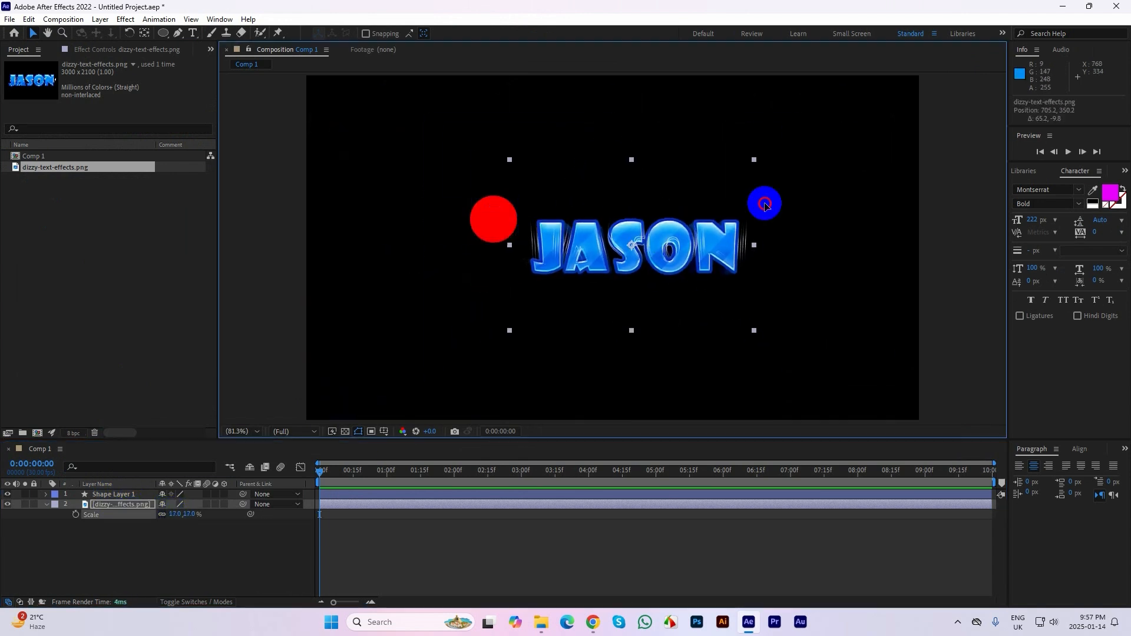
{"action": "left_click_drag", "start_coordinate": [643, 244], "coordinate": [806, 135]}
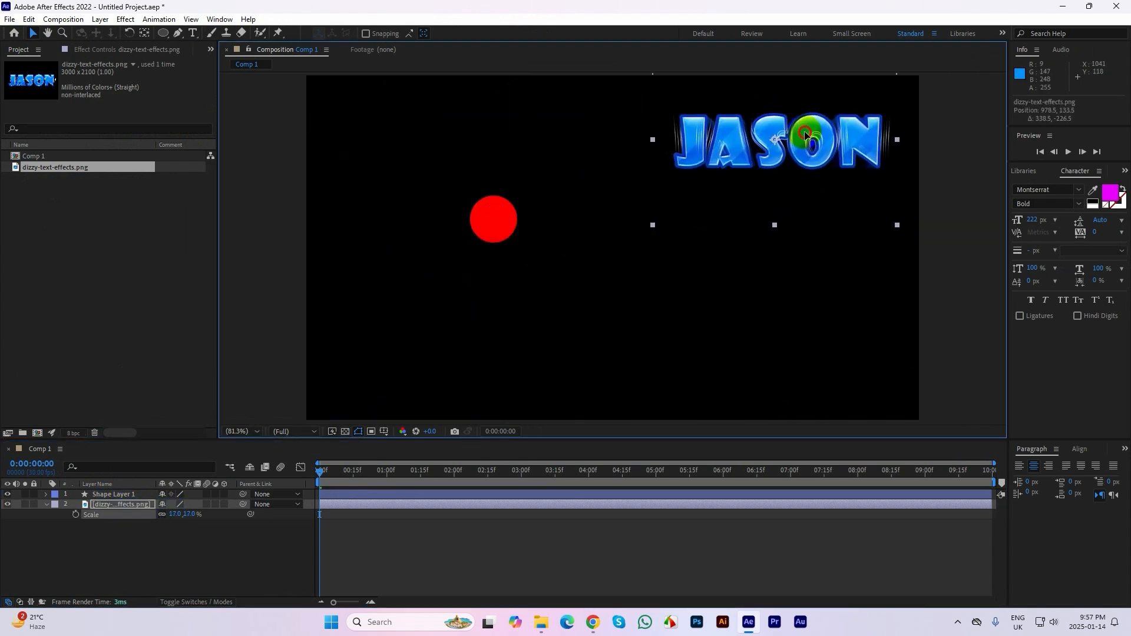
- Import snowflakes.png and the transparent heart PNG from the MGVE Batch-08 folder and place both below the dizzy-text-effects.png layer in Comp 1
{"action": "left_click", "coordinate": [550, 626]}
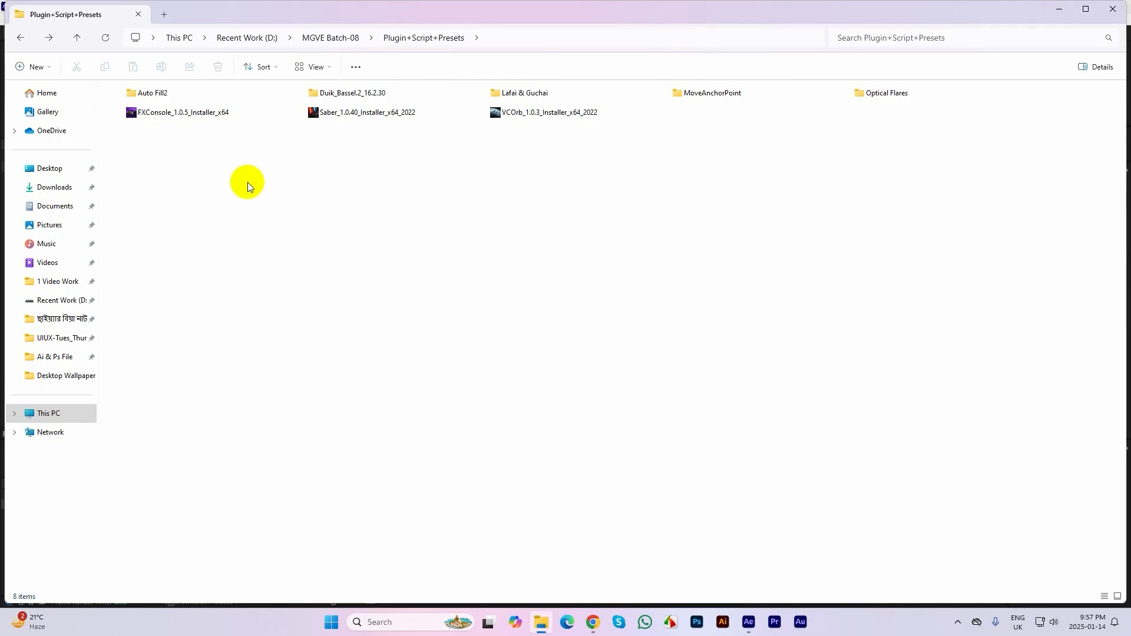
{"action": "left_click", "coordinate": [76, 38]}
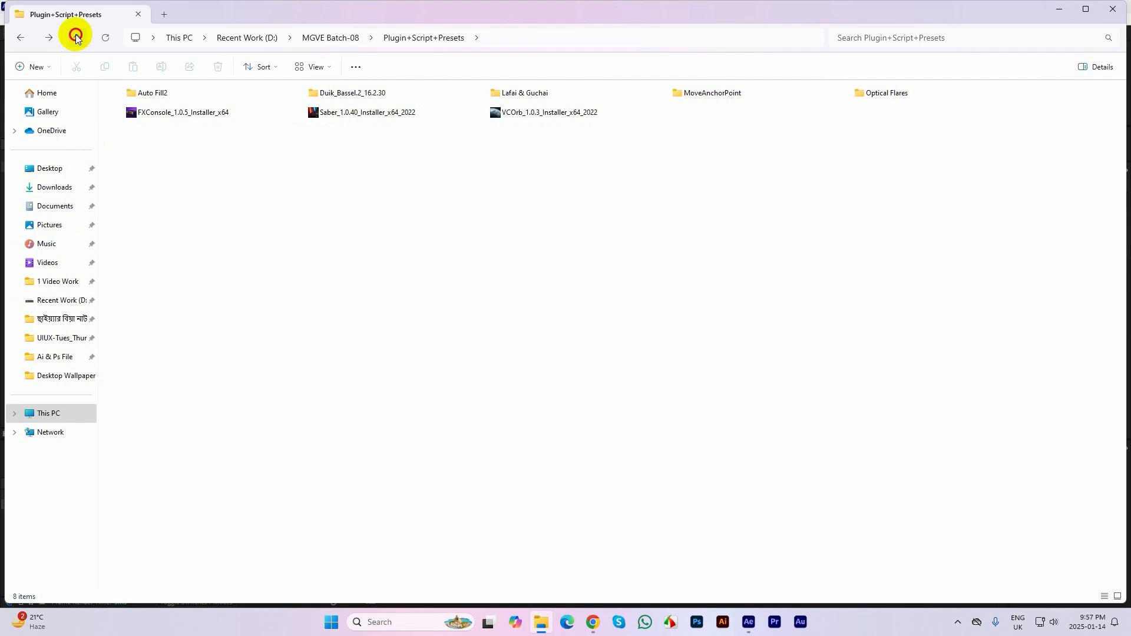
{"action": "left_click", "coordinate": [352, 165]}
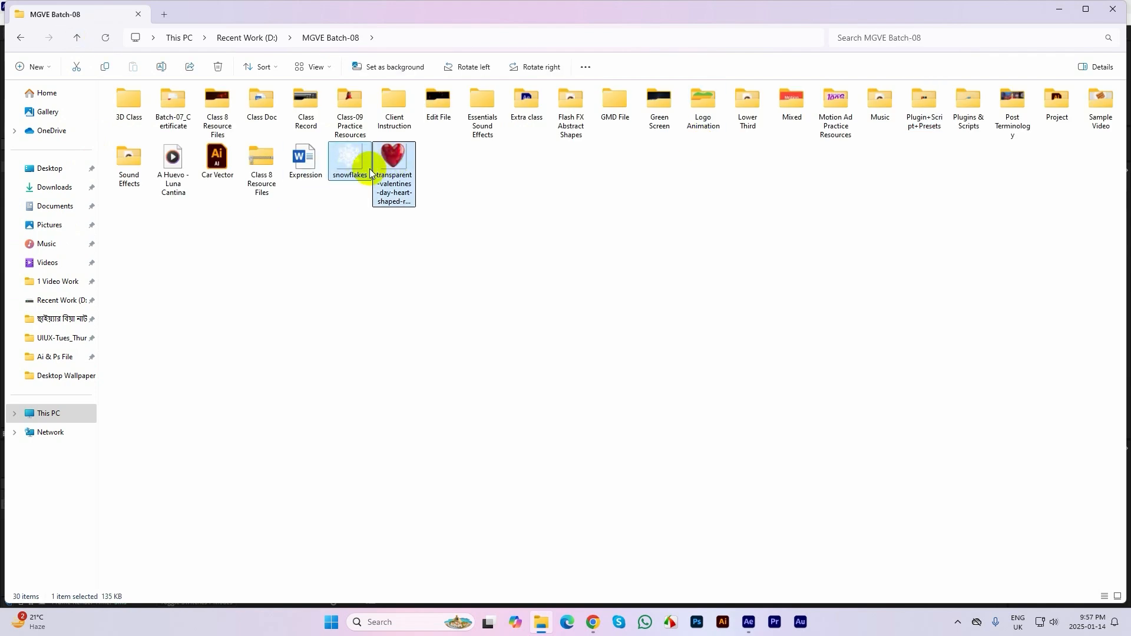
{"action": "left_click_drag", "start_coordinate": [370, 172], "coordinate": [71, 321]}
{"action": "left_click_drag", "start_coordinate": [53, 189], "coordinate": [145, 547]}
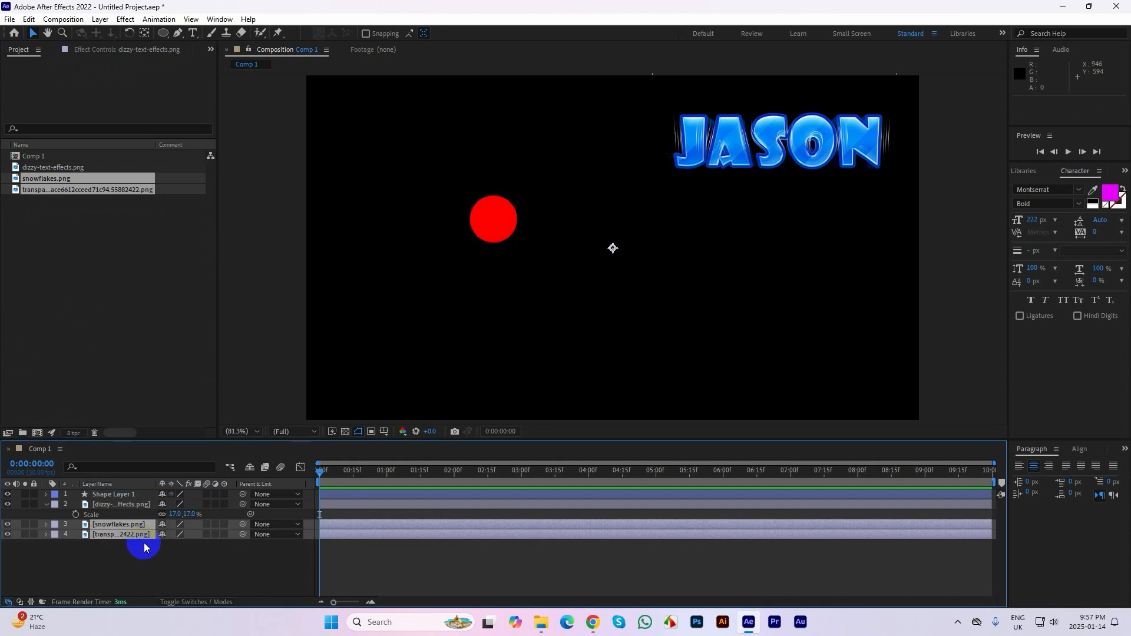
- Scale the snowflake and heart layers to 5%, moving the snowflake to about 399, 552 and the heart to about 767, 475
{"action": "key", "text": "s"}
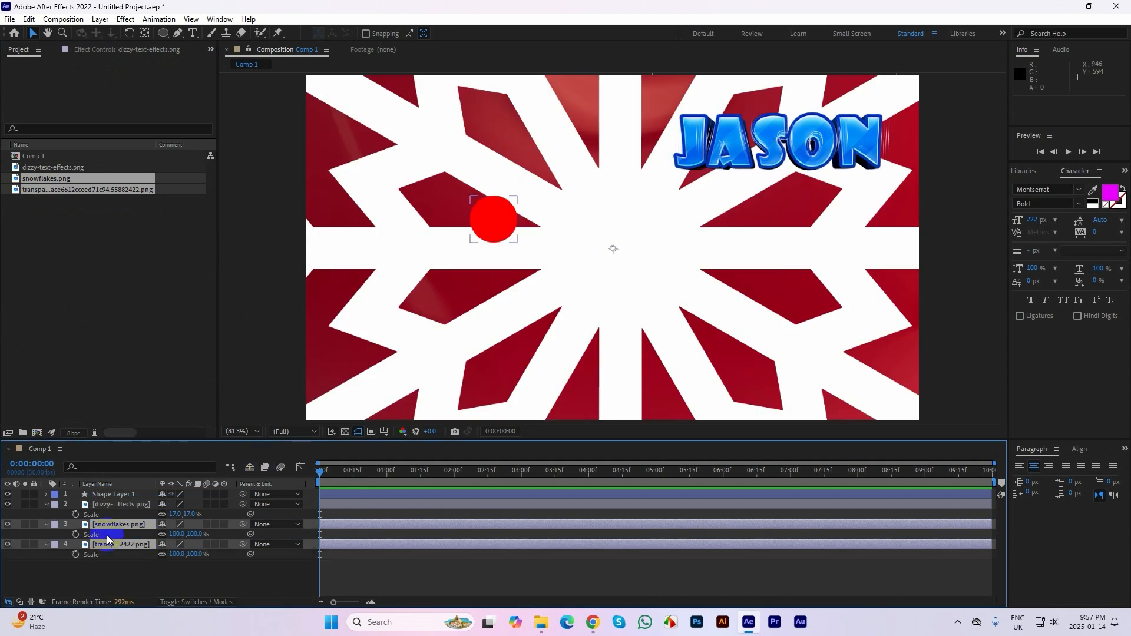
{"action": "left_click_drag", "start_coordinate": [180, 534], "coordinate": [141, 550]}
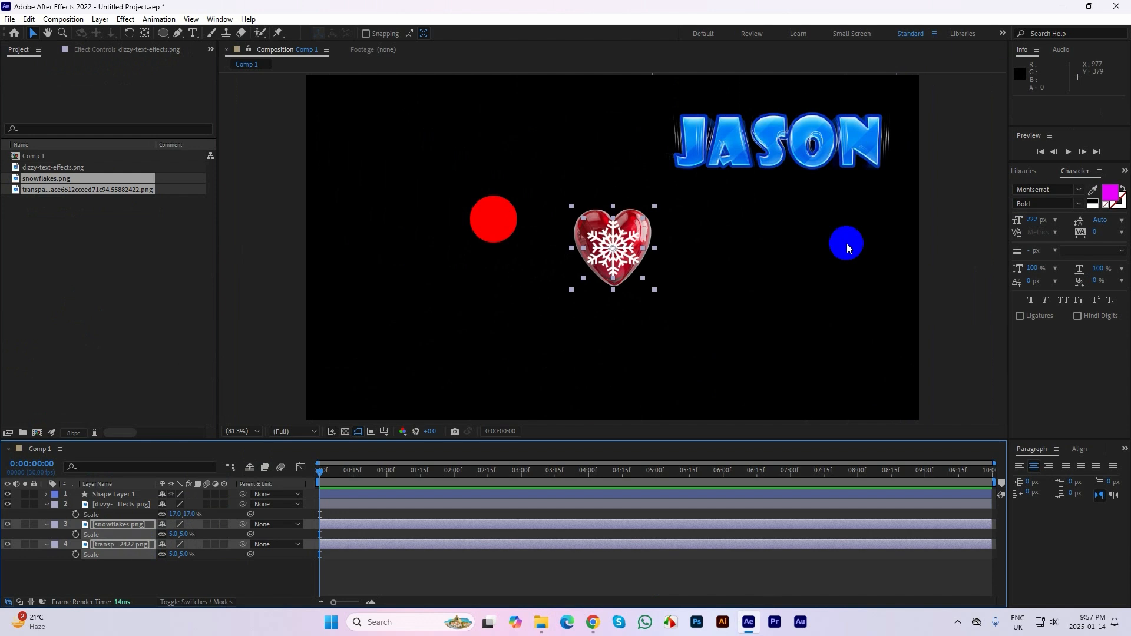
{"action": "left_click", "coordinate": [938, 215]}
{"action": "left_click_drag", "start_coordinate": [617, 243], "coordinate": [501, 335]}
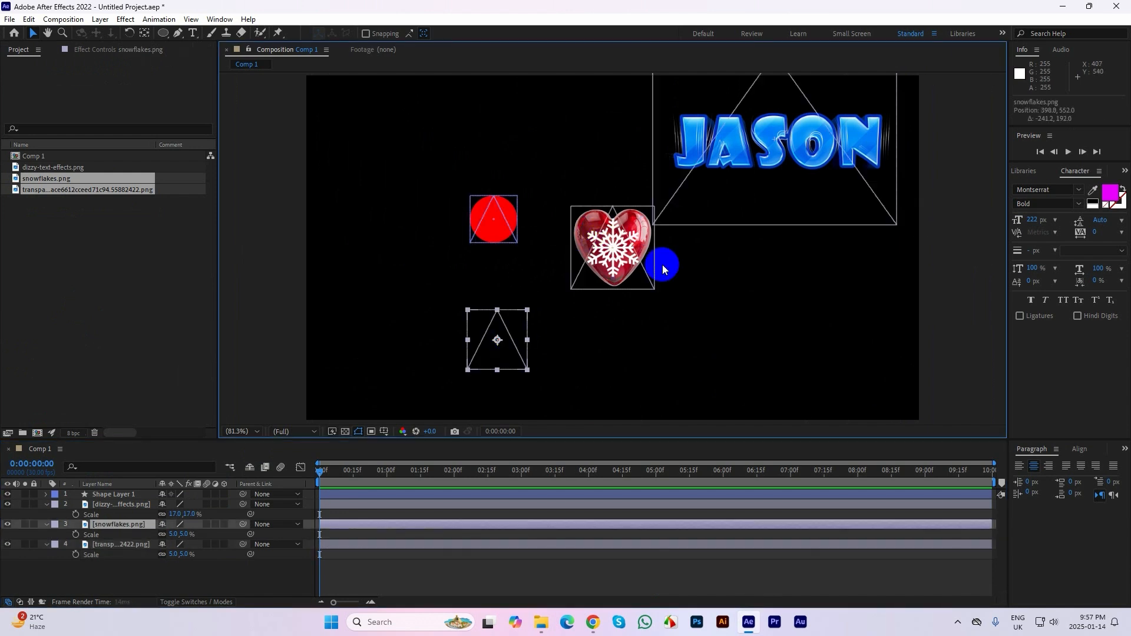
{"action": "left_click_drag", "start_coordinate": [628, 246], "coordinate": [705, 308]}
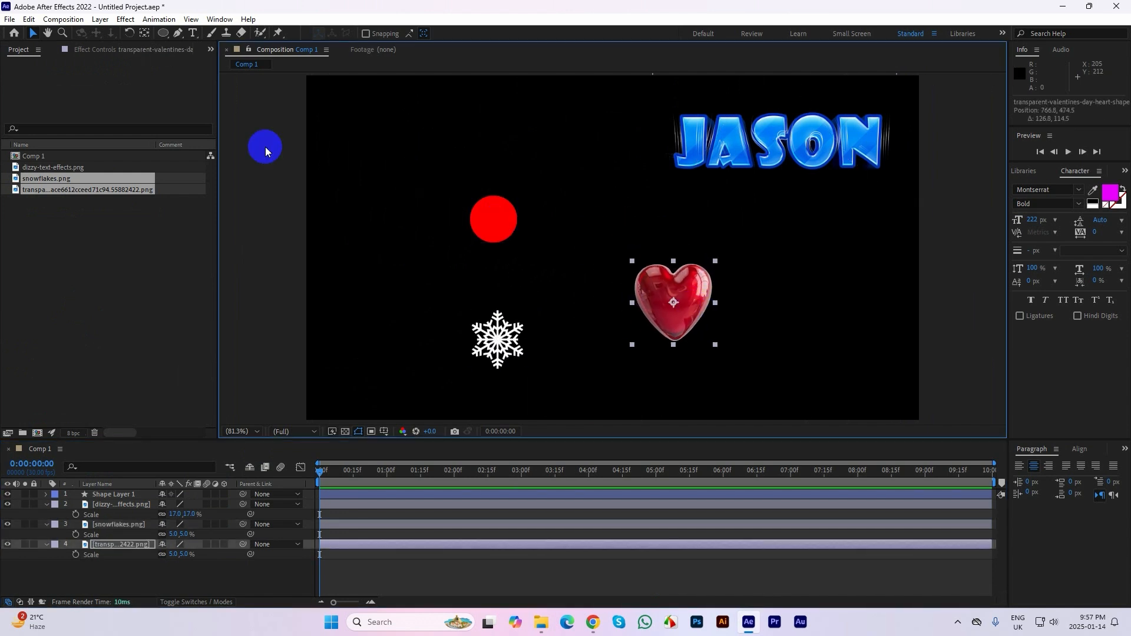
- Draw a red five-pointed star with the Star Tool on a new shape layer in the composition's upper left
{"action": "left_click", "coordinate": [163, 34]}
{"action": "left_click_drag", "start_coordinate": [162, 36], "coordinate": [207, 83]}
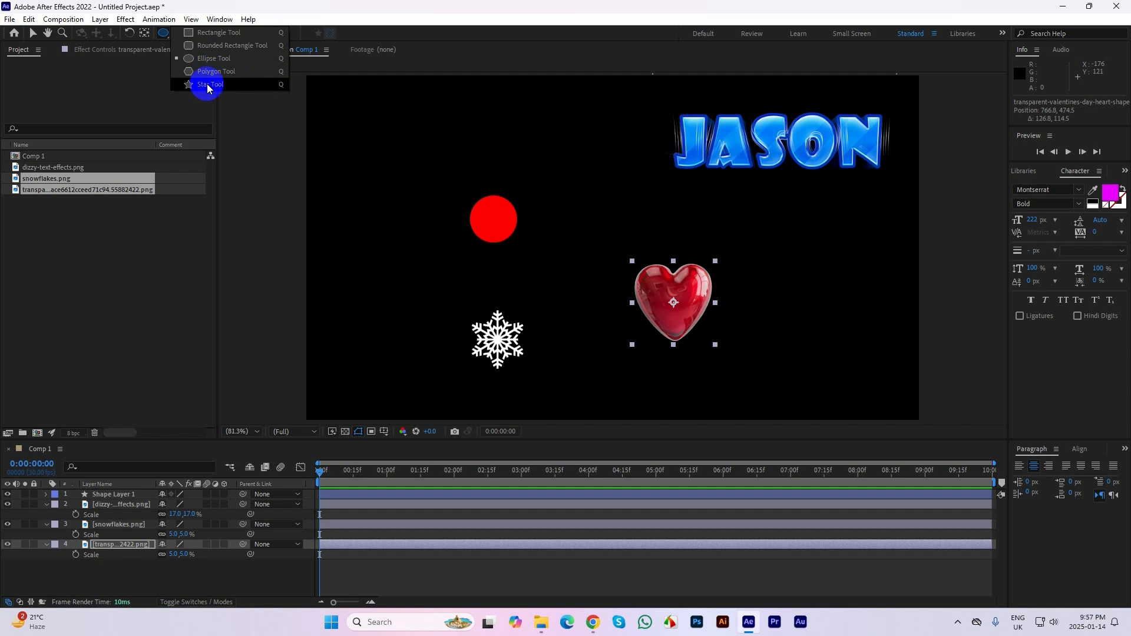
{"action": "left_click_drag", "start_coordinate": [374, 138], "coordinate": [406, 179]}
{"action": "key", "text": "ctrl+z"}
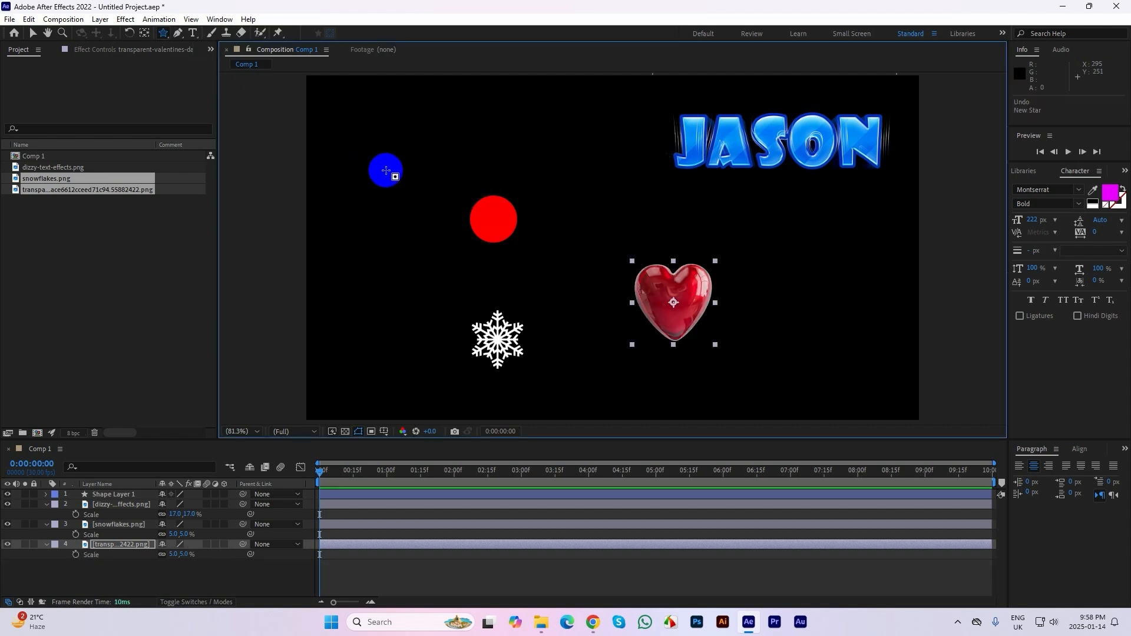
{"action": "left_click", "coordinate": [33, 34]}
{"action": "left_click", "coordinate": [290, 140]}
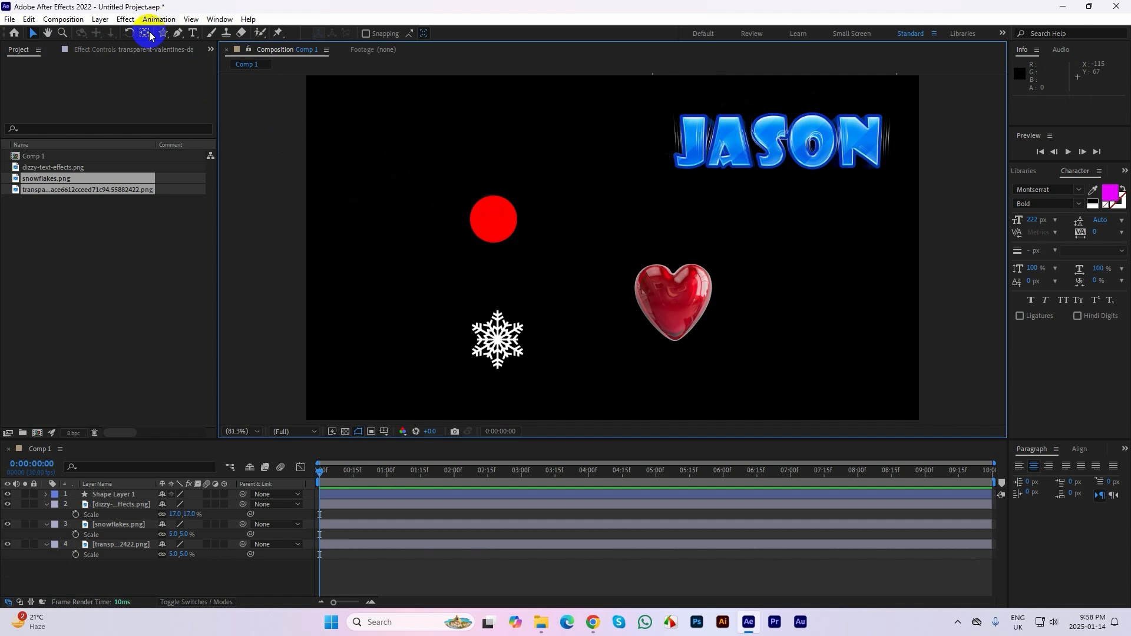
{"action": "left_click", "coordinate": [162, 33]}
{"action": "left_click_drag", "start_coordinate": [346, 108], "coordinate": [409, 175]}
{"action": "left_click", "coordinate": [34, 33]}
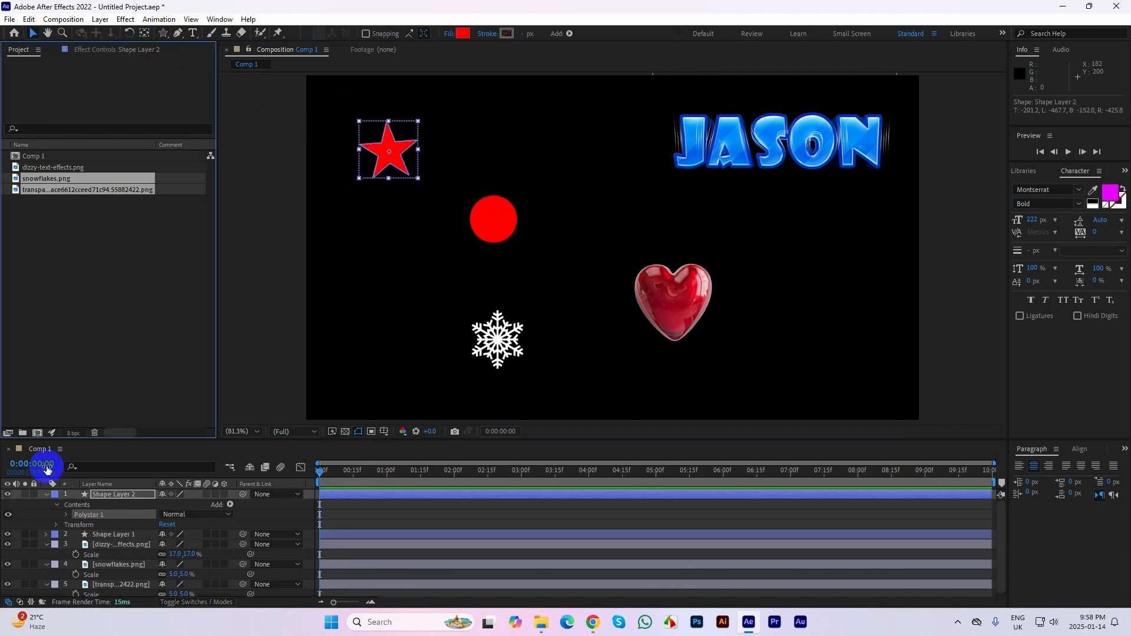
- Collapse the expanded properties of all layers in Comp 1 and clear the layer selection
{"action": "left_click", "coordinate": [45, 494]}
{"action": "key", "text": "ctrl+a"}
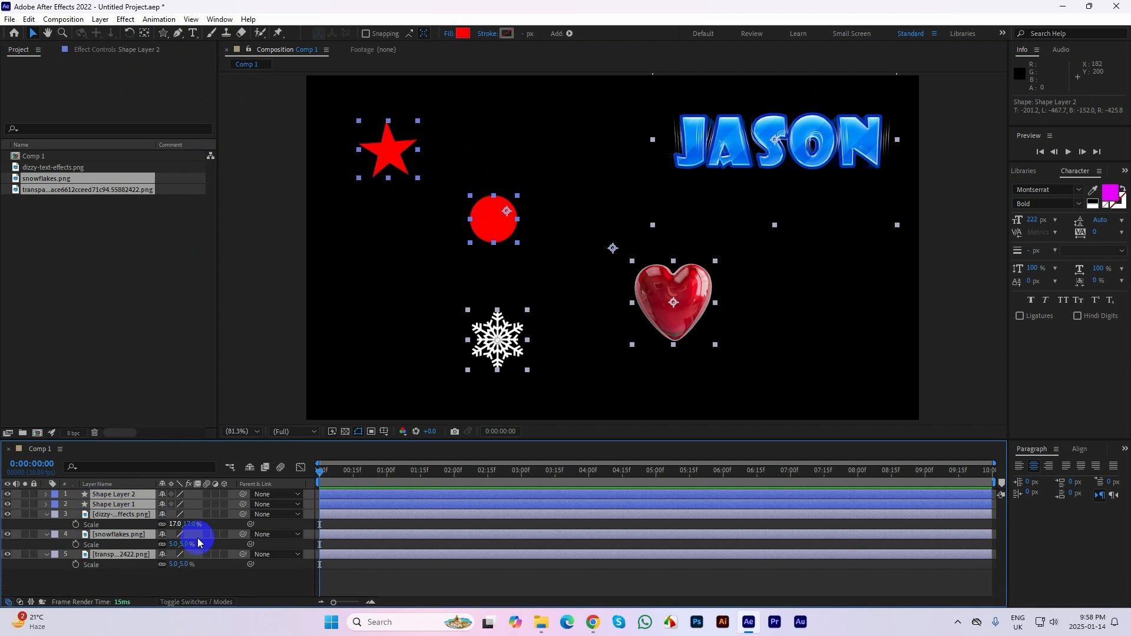
{"action": "key", "text": "s"}
{"action": "key", "text": "s"}
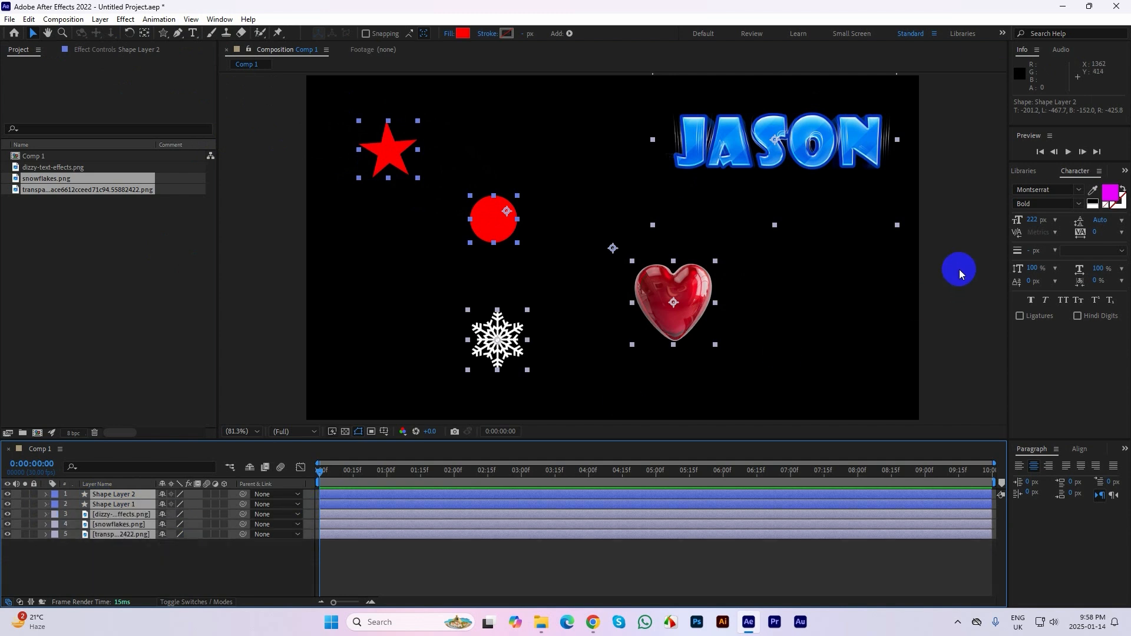
{"action": "left_click", "coordinate": [959, 267]}
- Select the text image, heart, snowflake, star and circle in turn to examine where each layer's anchor point sits
{"action": "left_click", "coordinate": [755, 133]}
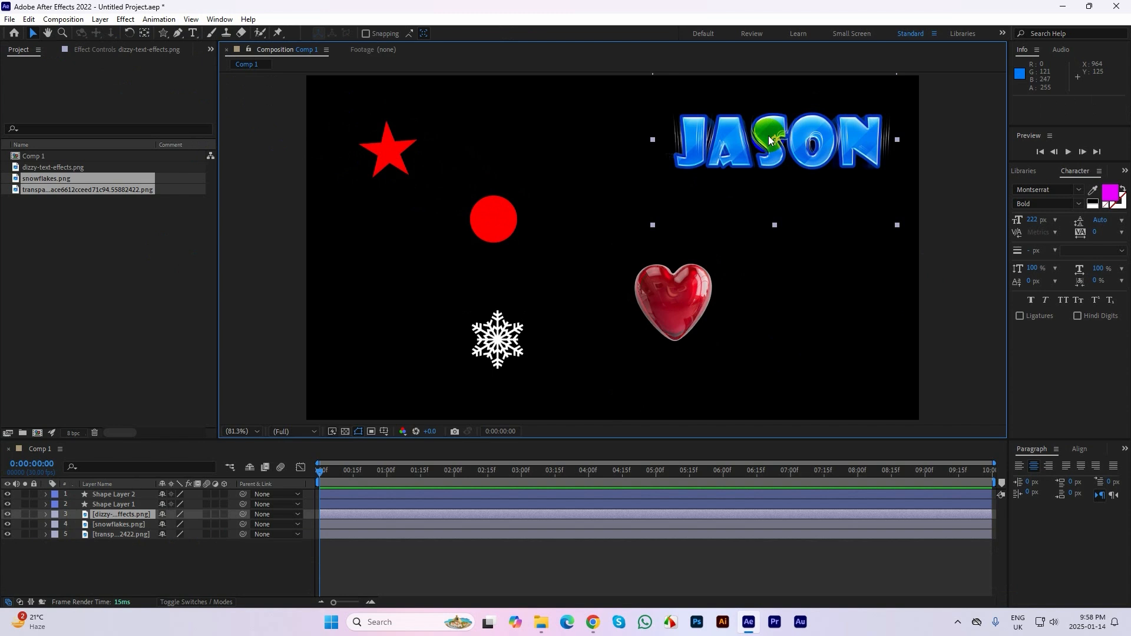
{"action": "left_click", "coordinate": [678, 297]}
{"action": "left_click", "coordinate": [514, 348]}
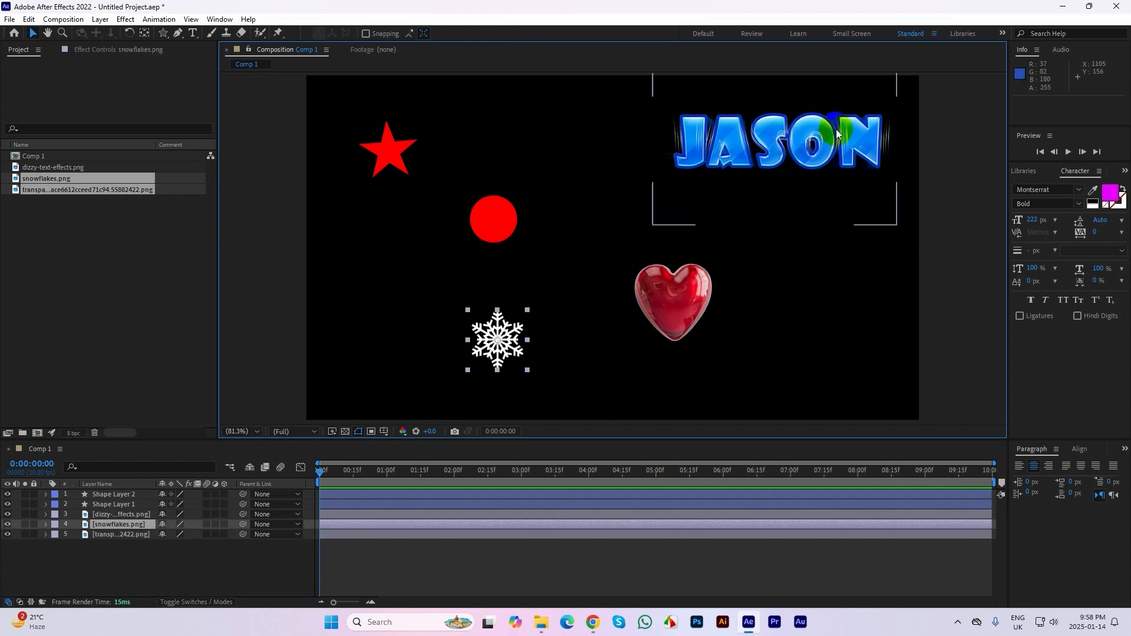
{"action": "left_click_drag", "start_coordinate": [578, 224], "coordinate": [508, 214]}
{"action": "left_click", "coordinate": [391, 151]}
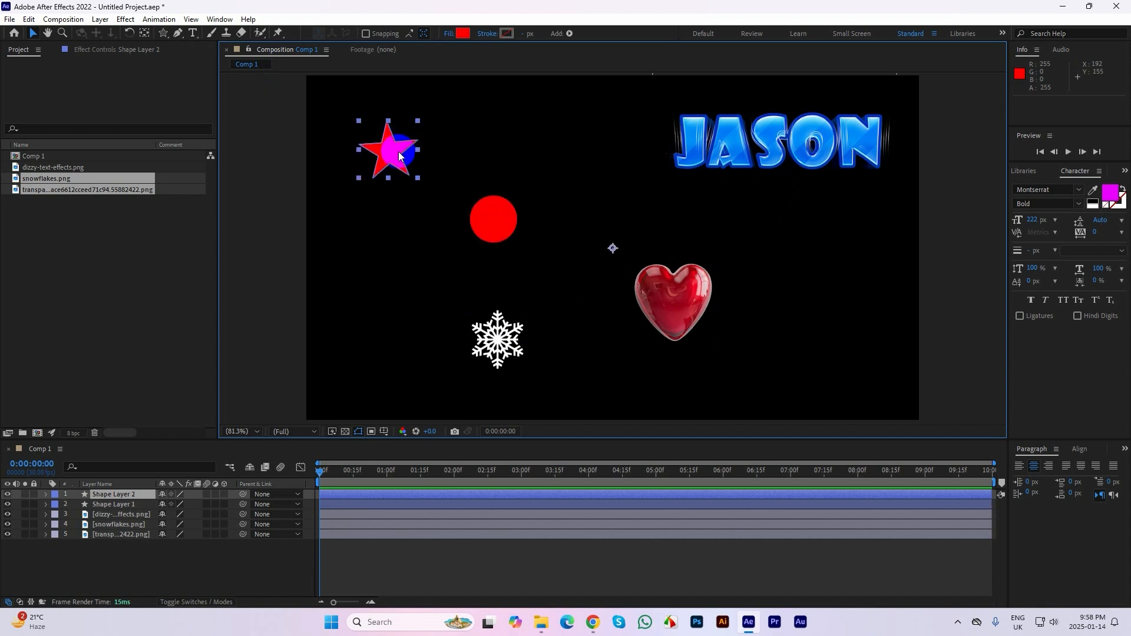
{"action": "left_click_drag", "start_coordinate": [571, 238], "coordinate": [500, 234]}
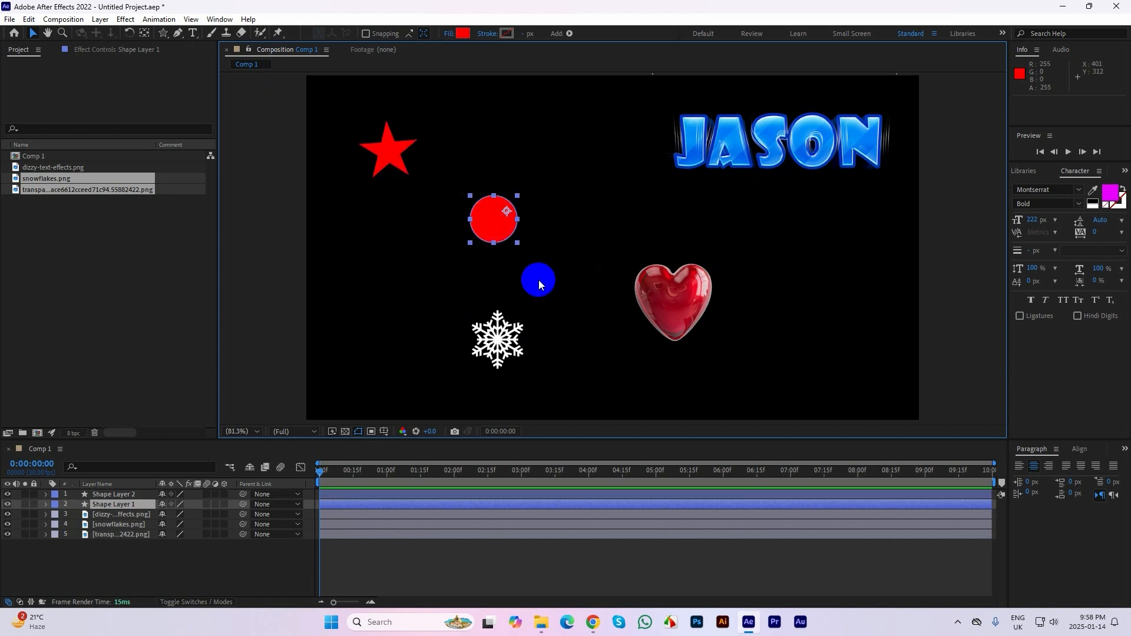
- Move the anchor points of the snowflake, heart and text image layers away from their artwork with the Pan Behind tool, and deselect
{"action": "left_click", "coordinate": [508, 333]}
{"action": "left_click", "coordinate": [144, 33]}
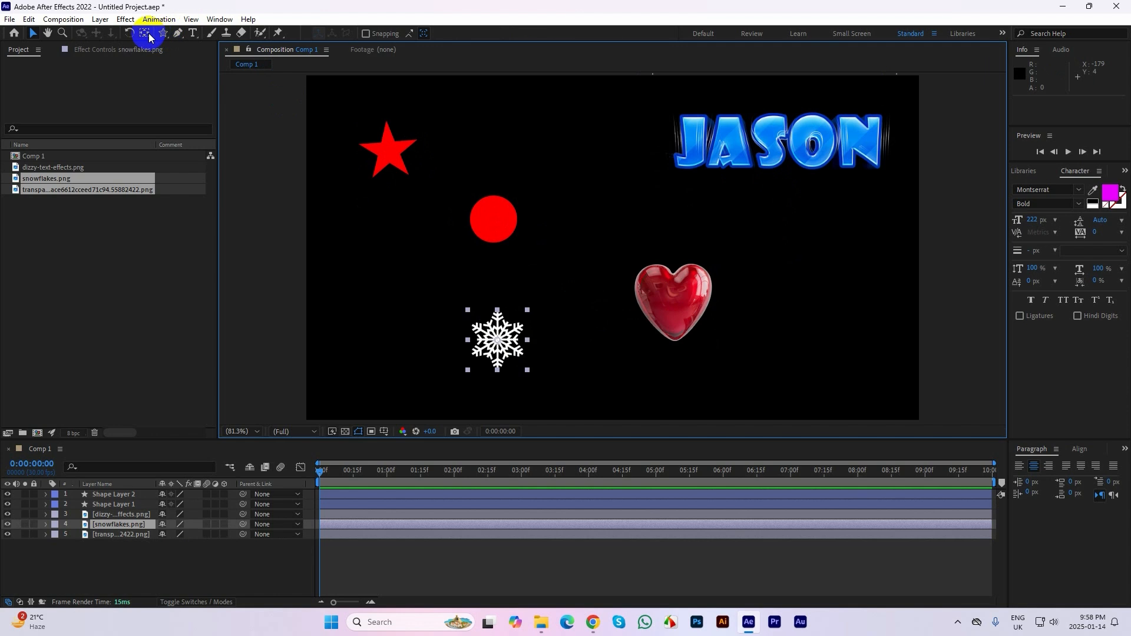
{"action": "left_click_drag", "start_coordinate": [497, 339], "coordinate": [375, 325]}
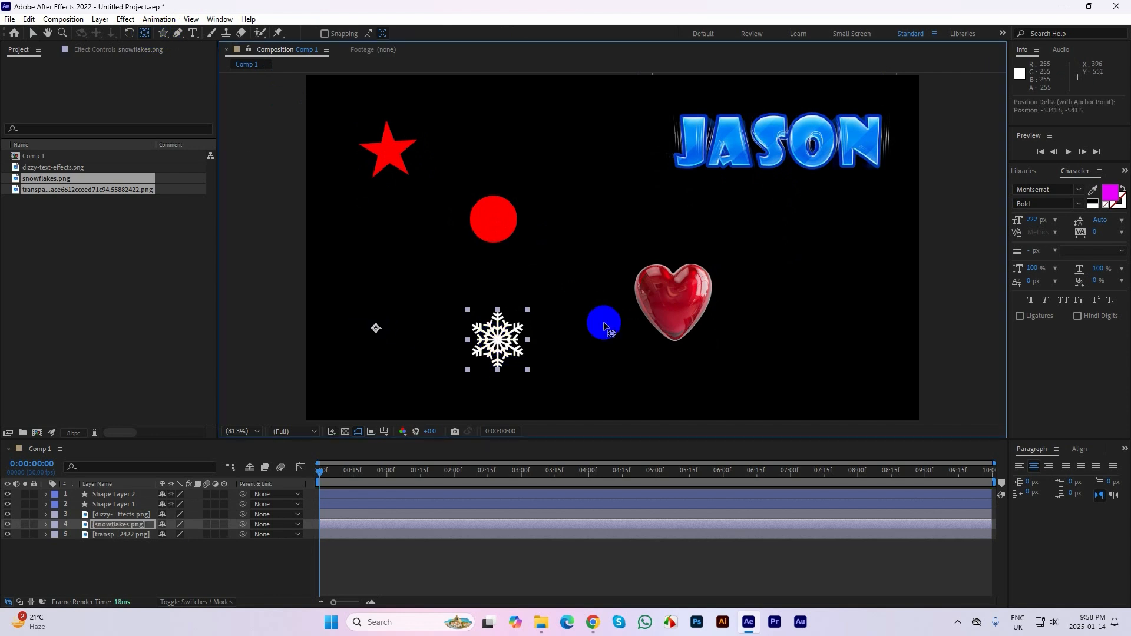
{"action": "left_click", "coordinate": [675, 306]}
{"action": "left_click_drag", "start_coordinate": [674, 303], "coordinate": [789, 360]}
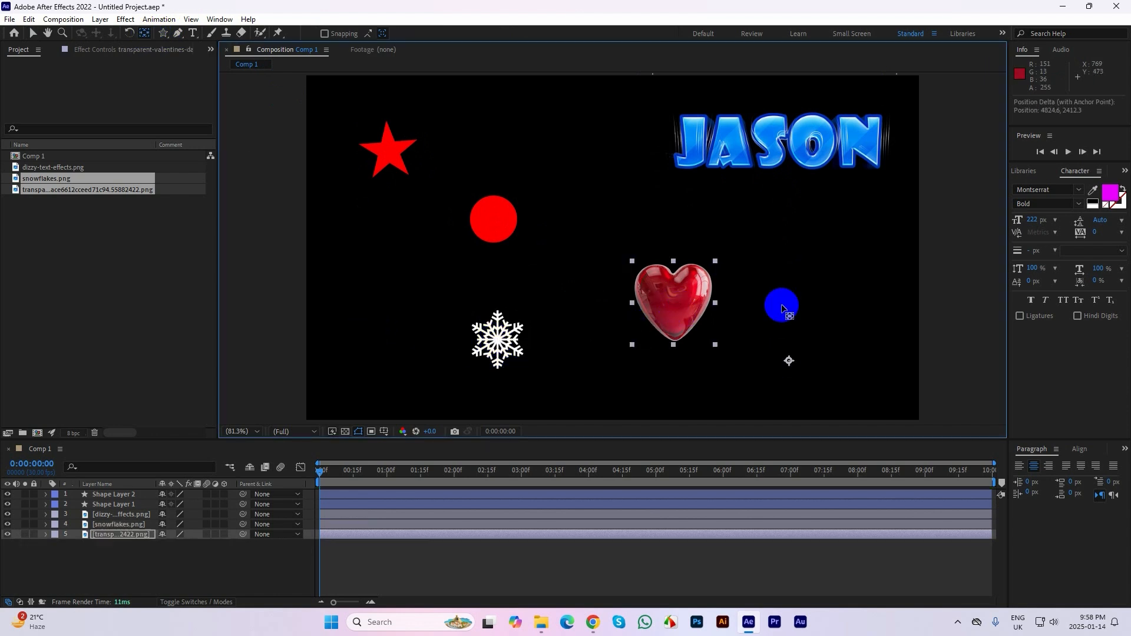
{"action": "left_click", "coordinate": [769, 141]}
{"action": "left_click_drag", "start_coordinate": [774, 141], "coordinate": [861, 280]}
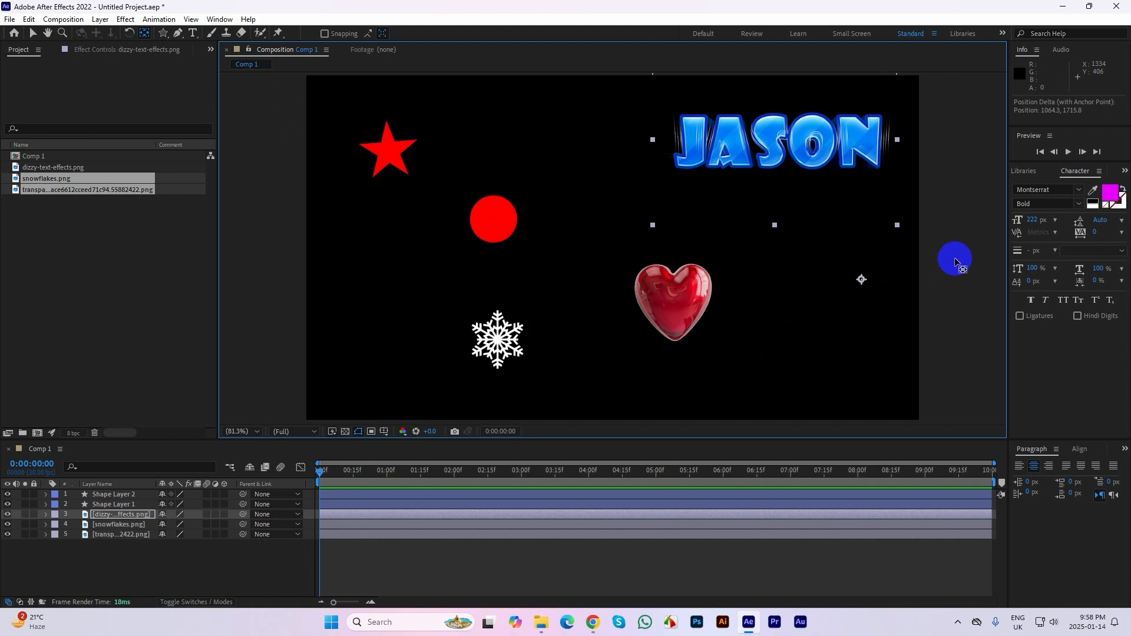
{"action": "left_click", "coordinate": [967, 243]}
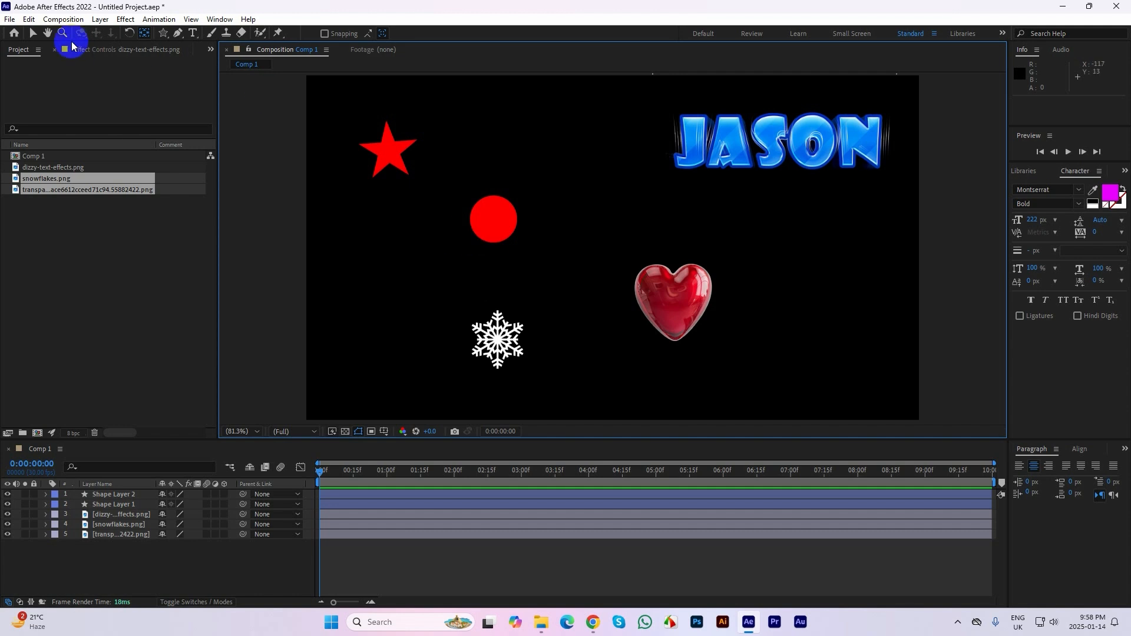
- Select all five layers in Comp 1 and open the Move Anchor Point script, placing its window clear of the artwork
{"action": "left_click", "coordinate": [33, 34]}
{"action": "left_click_drag", "start_coordinate": [600, 205], "coordinate": [966, 200]}
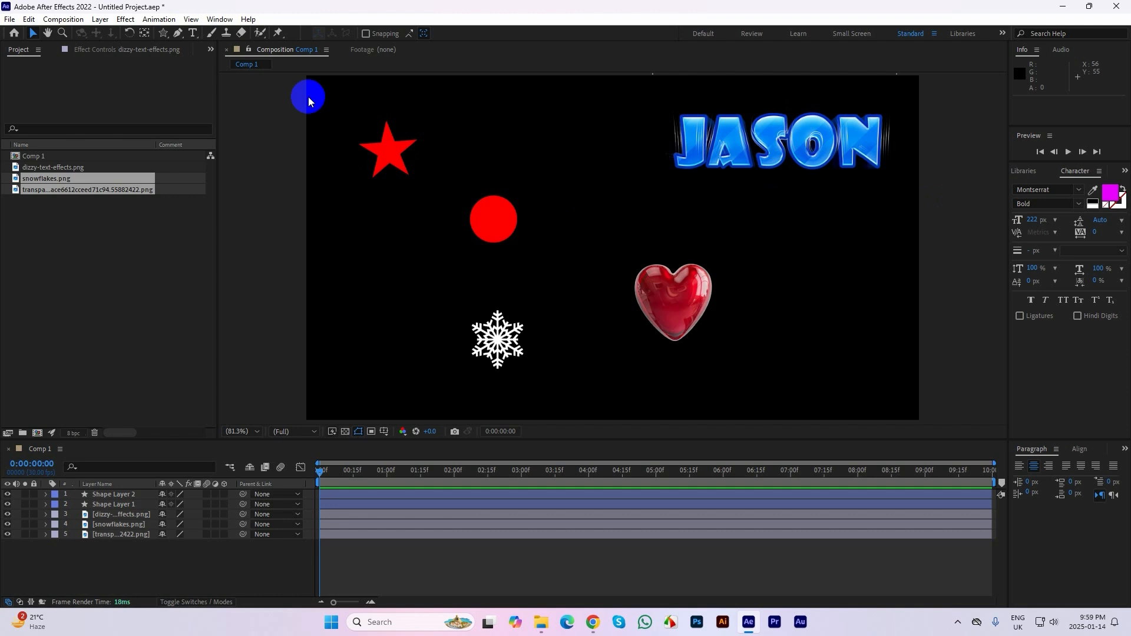
{"action": "left_click_drag", "start_coordinate": [295, 98], "coordinate": [923, 351]}
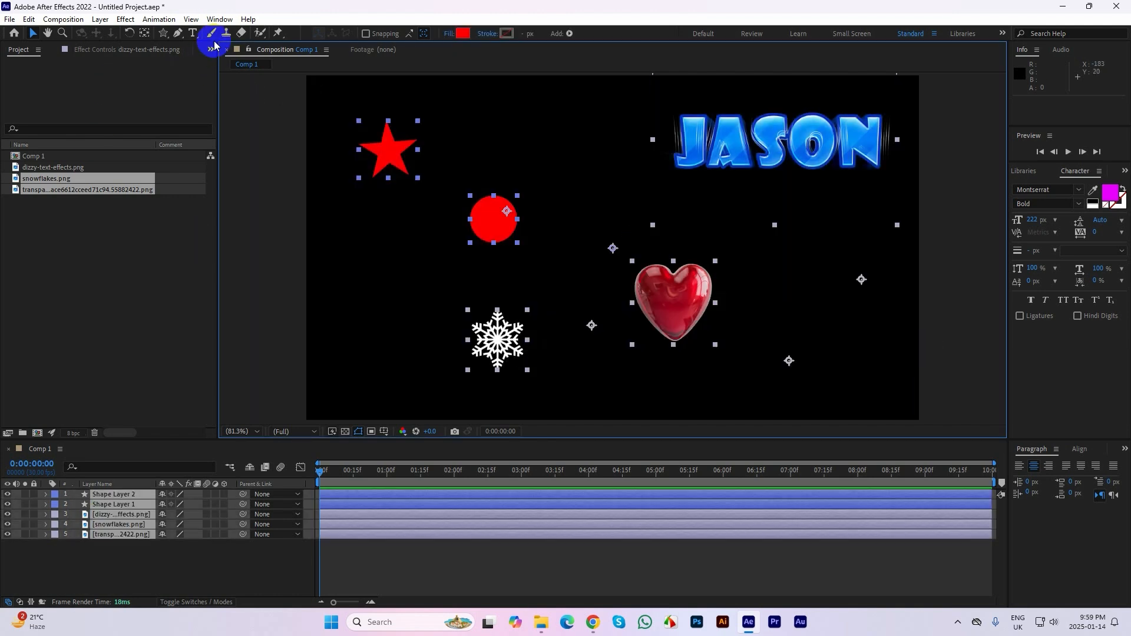
{"action": "left_click", "coordinate": [220, 18]}
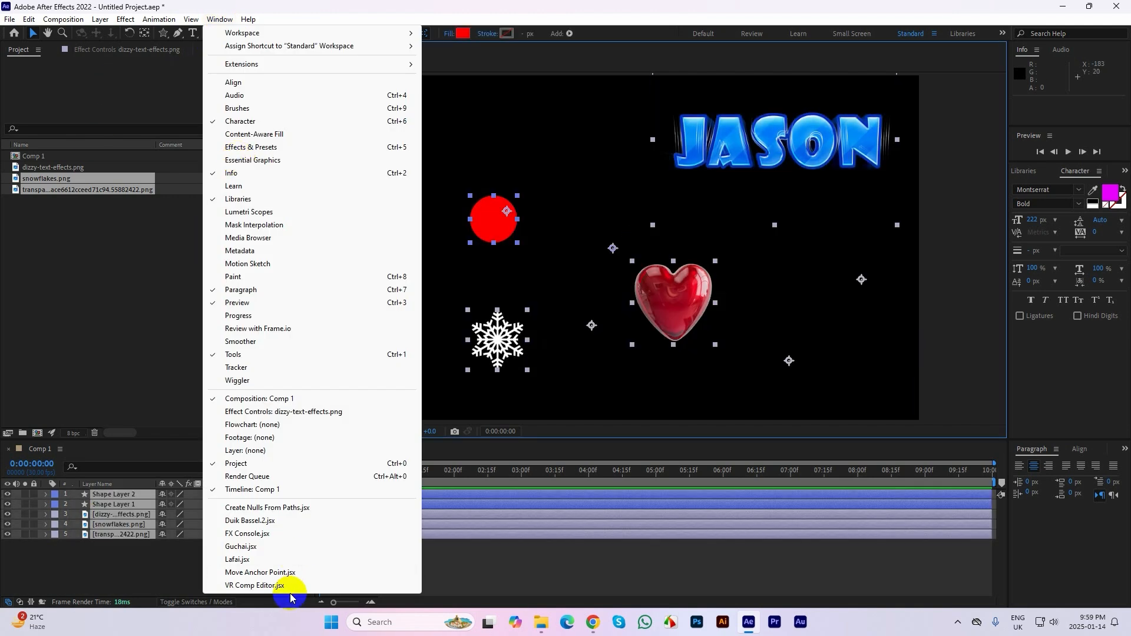
{"action": "left_click", "coordinate": [254, 573]}
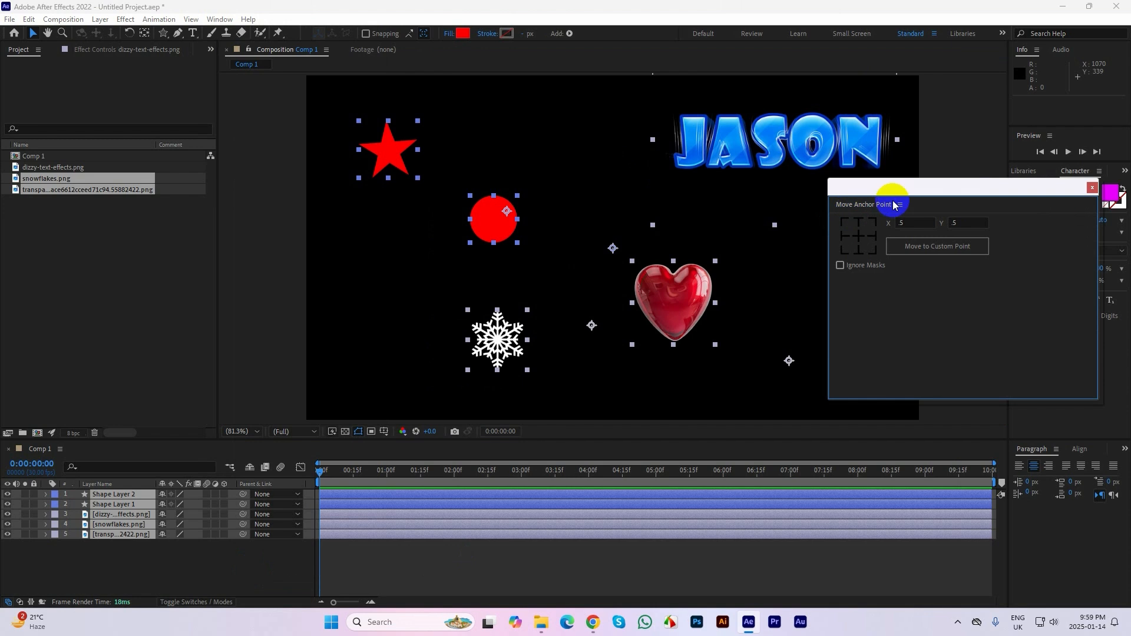
{"action": "left_click_drag", "start_coordinate": [895, 188], "coordinate": [865, 144]}
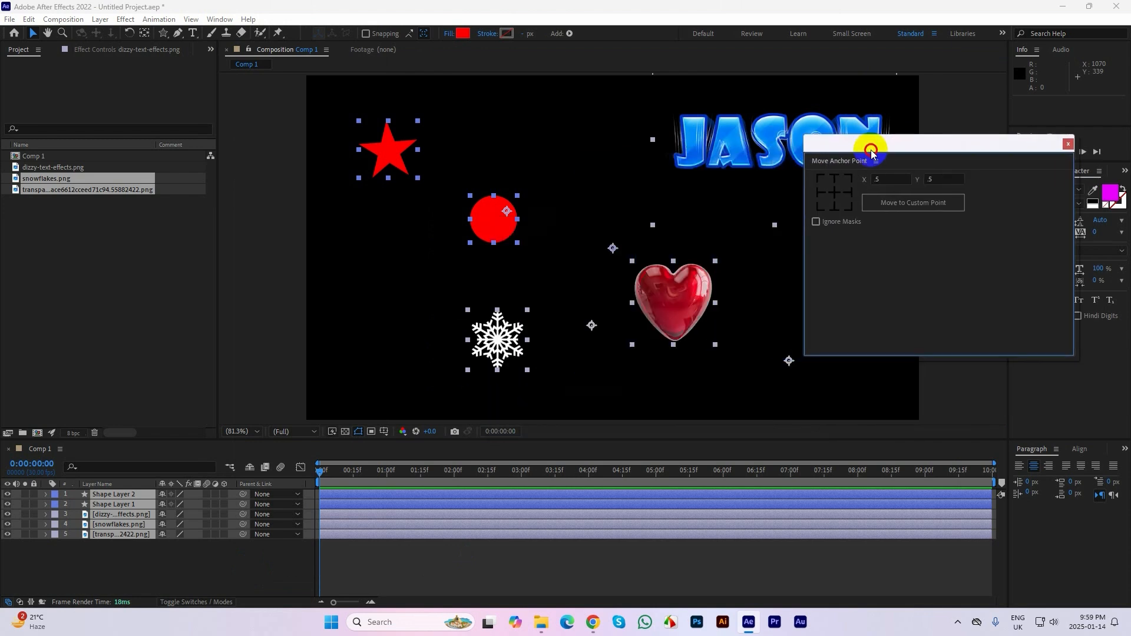
{"action": "left_click", "coordinate": [879, 180]}
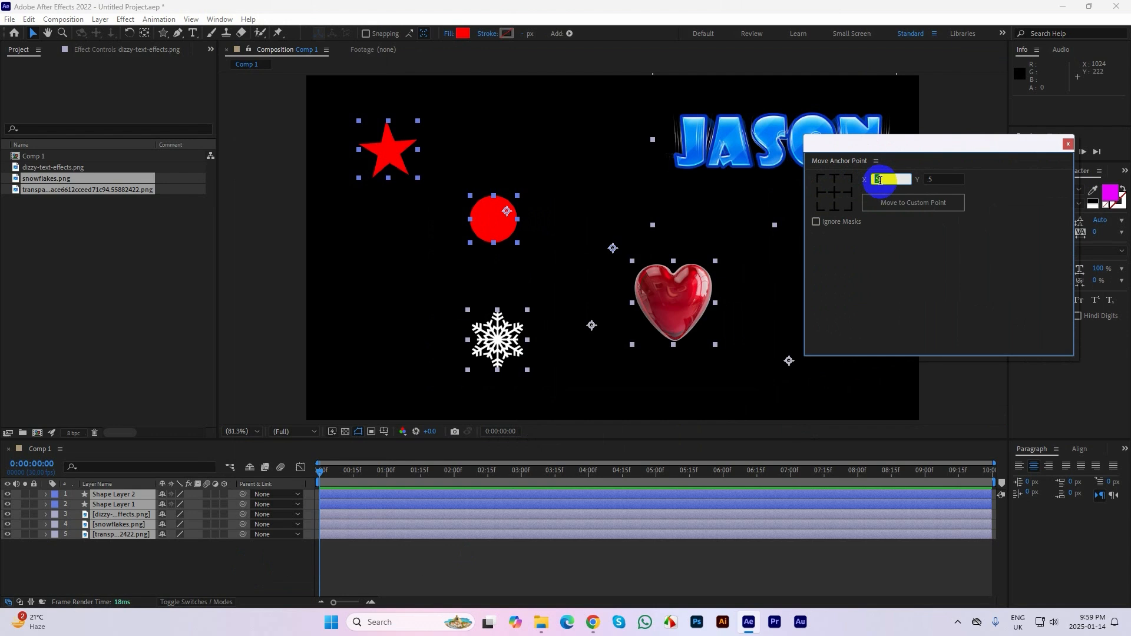
{"action": "left_click_drag", "start_coordinate": [871, 143], "coordinate": [922, 181]}
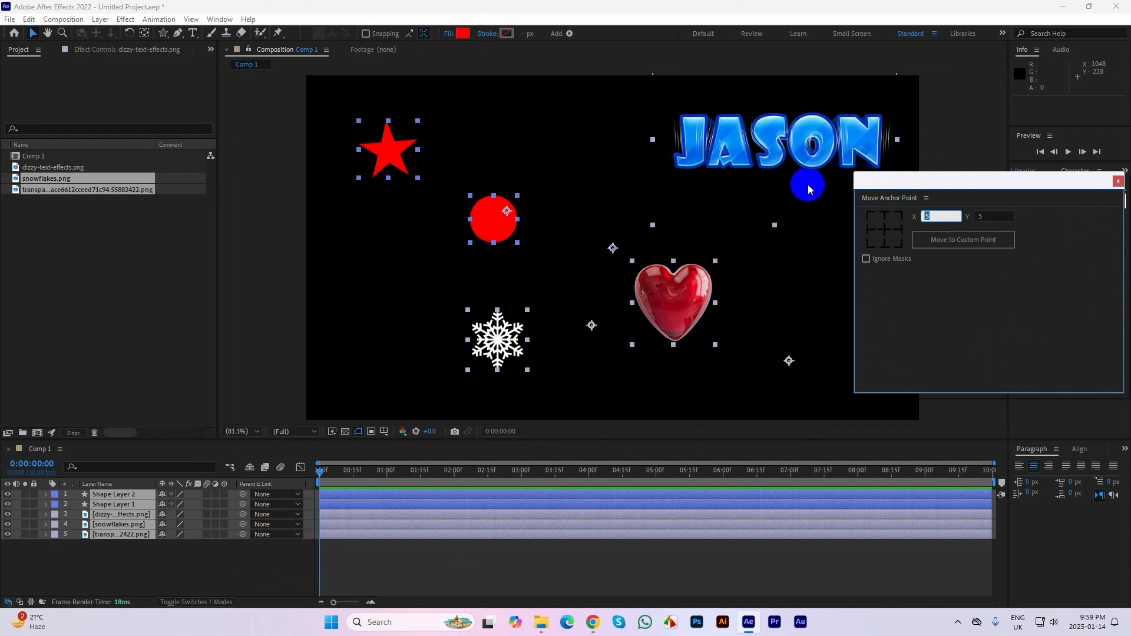
- Shift the selected layers' anchor points through the script's centre, edge and corner positions, ending at the bottom-left corner
{"action": "left_click", "coordinate": [884, 230]}
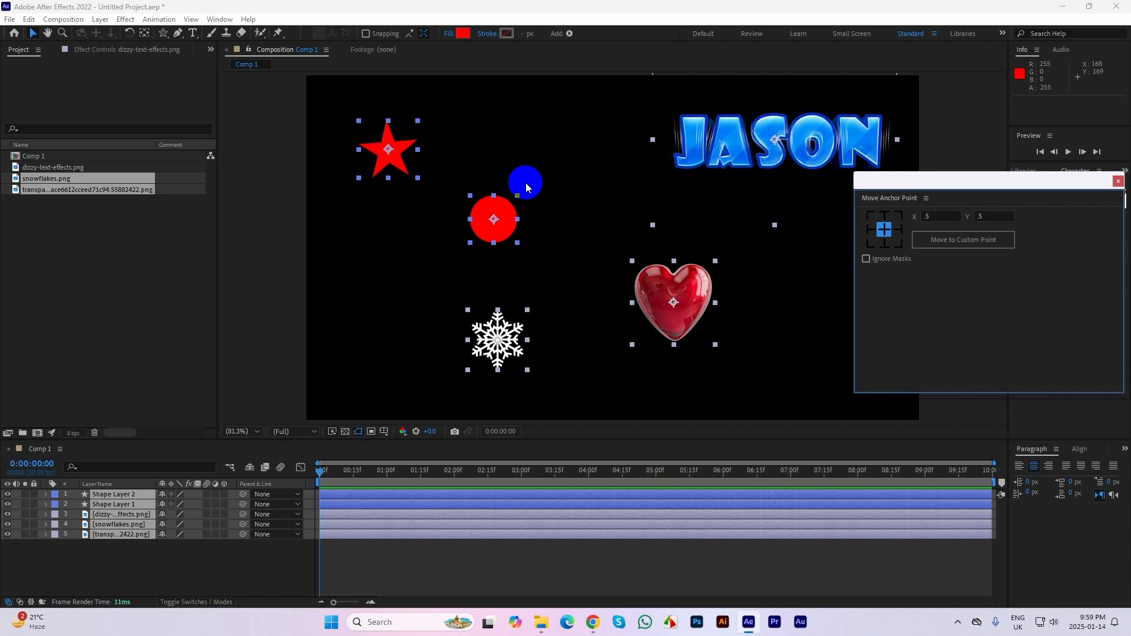
{"action": "left_click", "coordinate": [869, 231]}
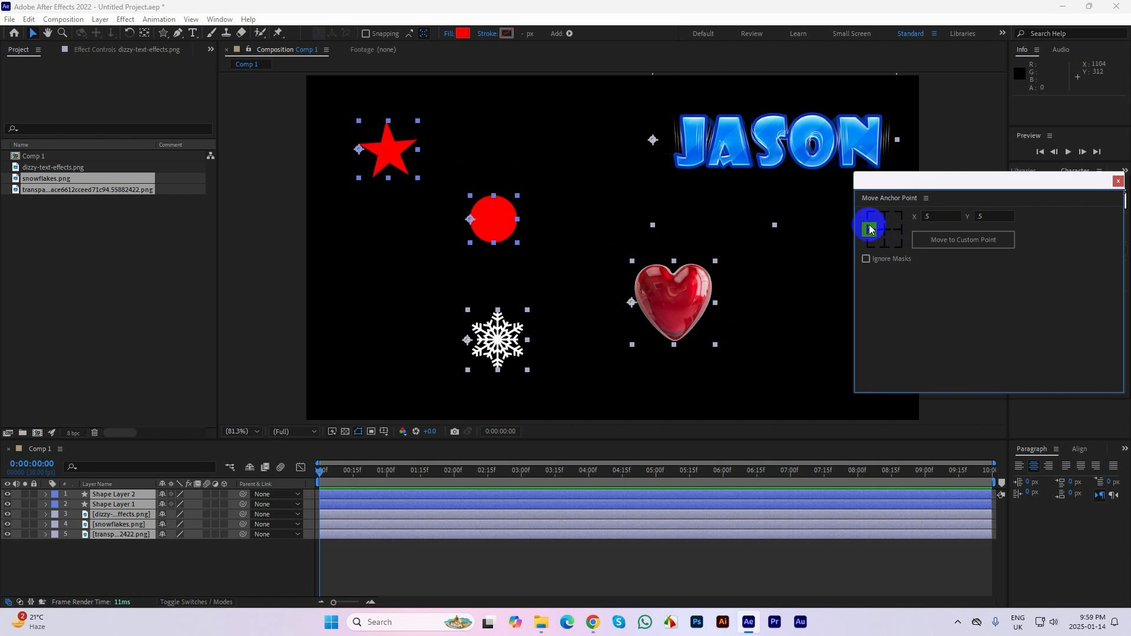
{"action": "left_click", "coordinate": [870, 216]}
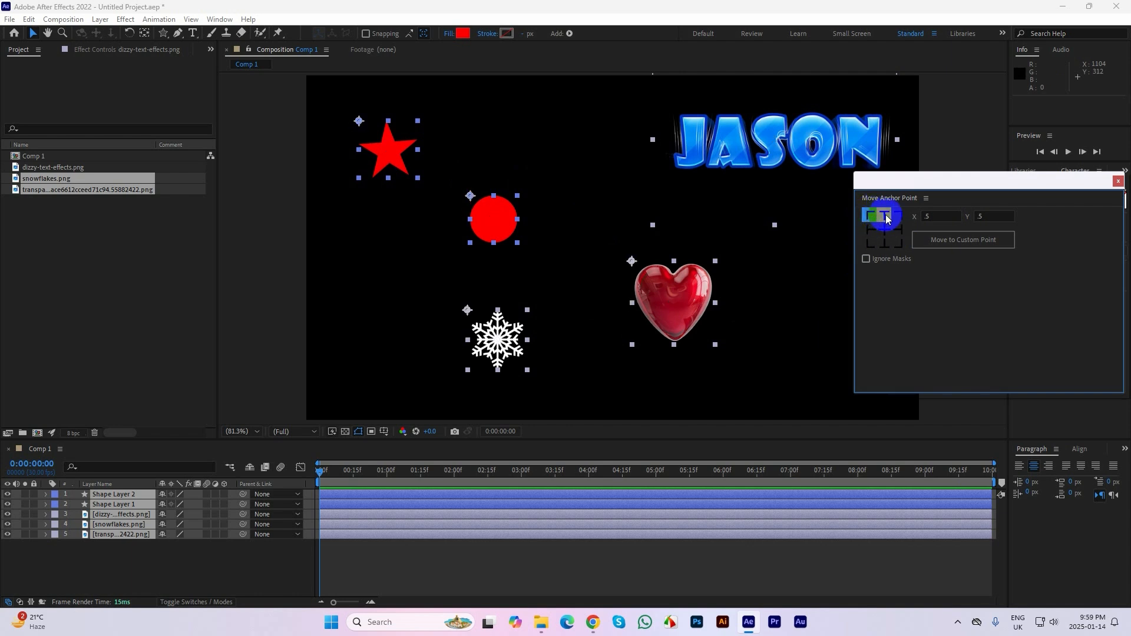
{"action": "left_click", "coordinate": [884, 230]}
{"action": "left_click", "coordinate": [898, 230]}
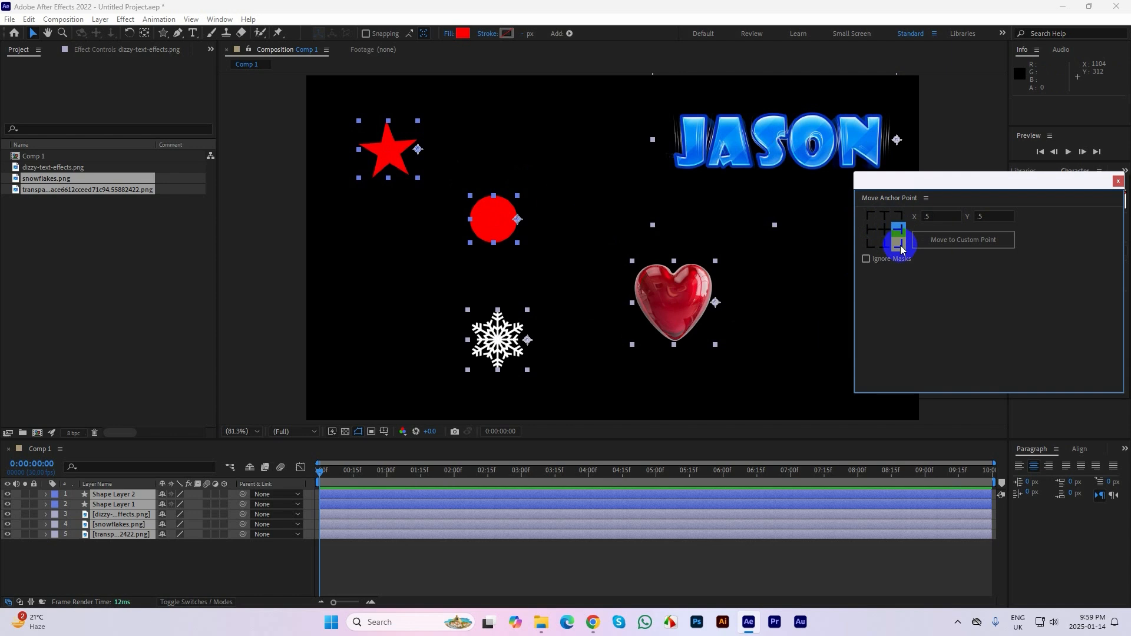
{"action": "left_click", "coordinate": [899, 244]}
{"action": "left_click", "coordinate": [883, 244]}
{"action": "left_click", "coordinate": [871, 243]}
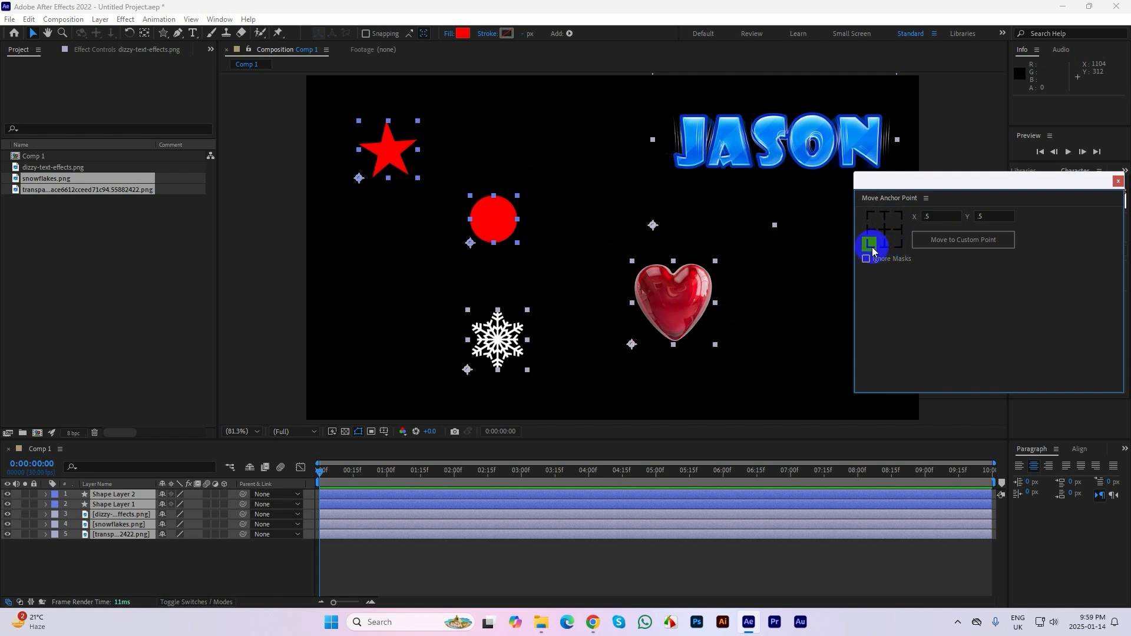
- Centre the selected layers' anchor points with the Move Anchor Point script, look at its custom X and Y fields, and close it
{"action": "left_click", "coordinate": [888, 230]}
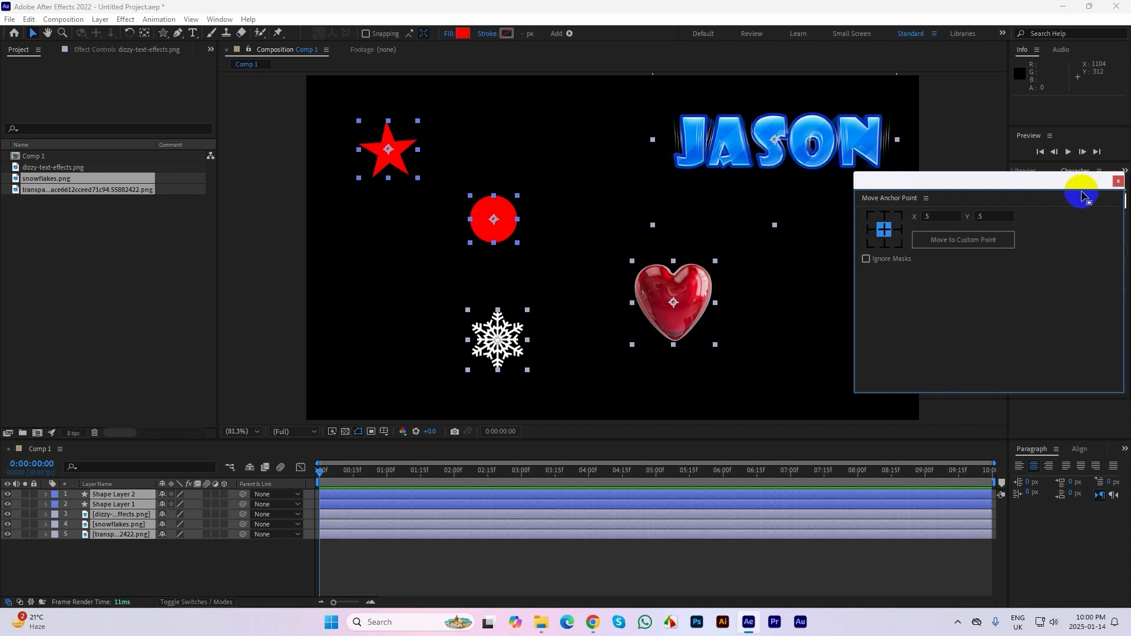
{"action": "left_click", "coordinate": [937, 215]}
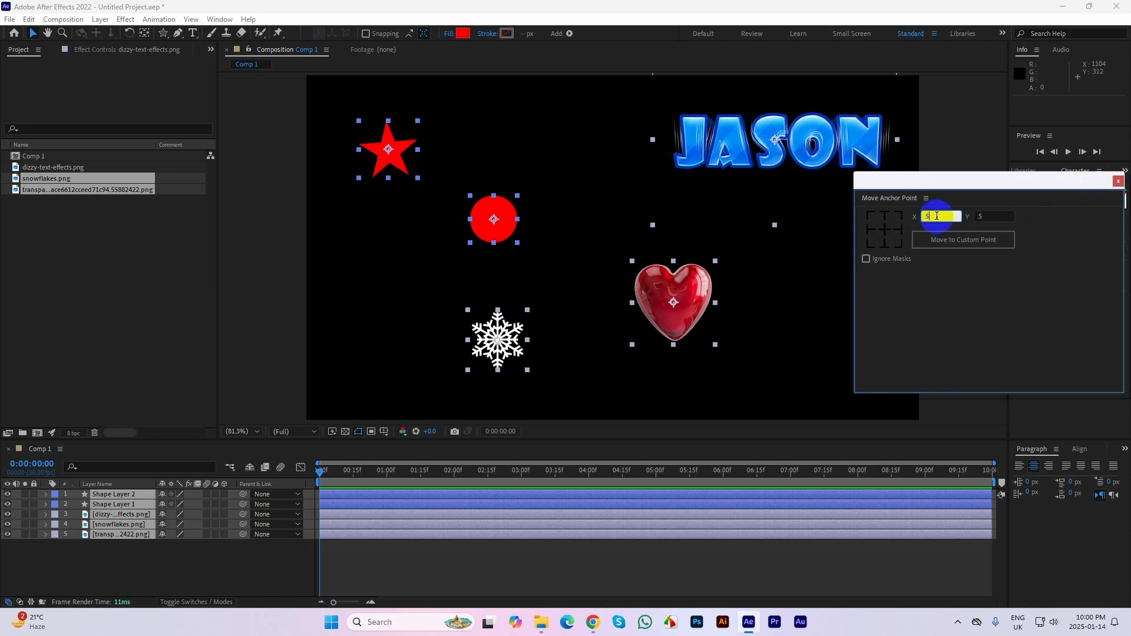
{"action": "left_click", "coordinate": [994, 217]}
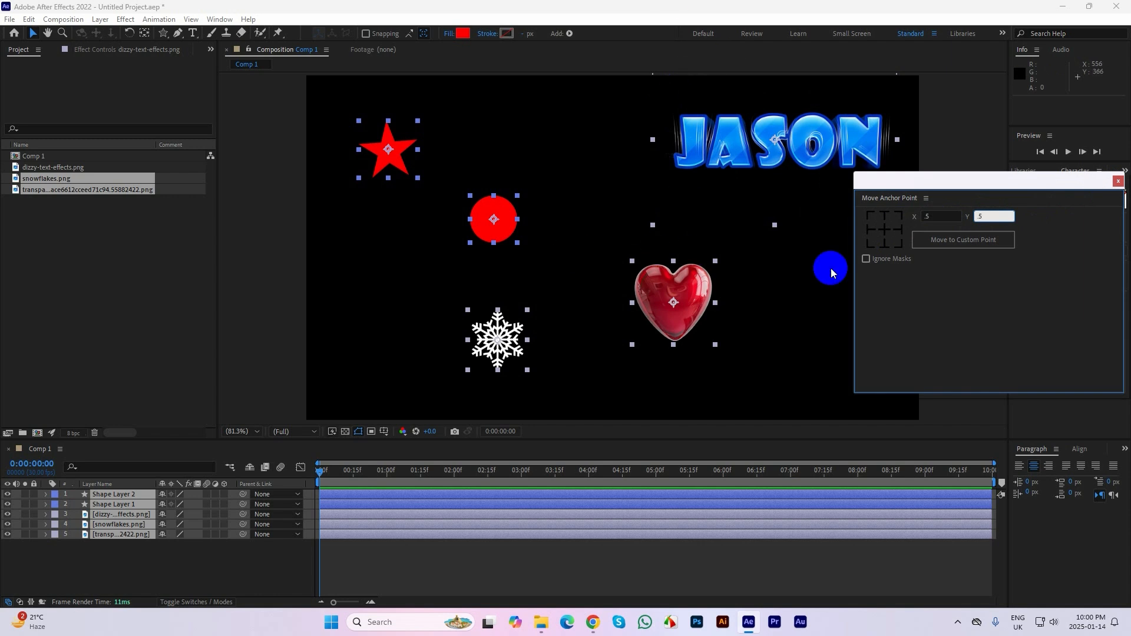
{"action": "left_click", "coordinate": [942, 216]}
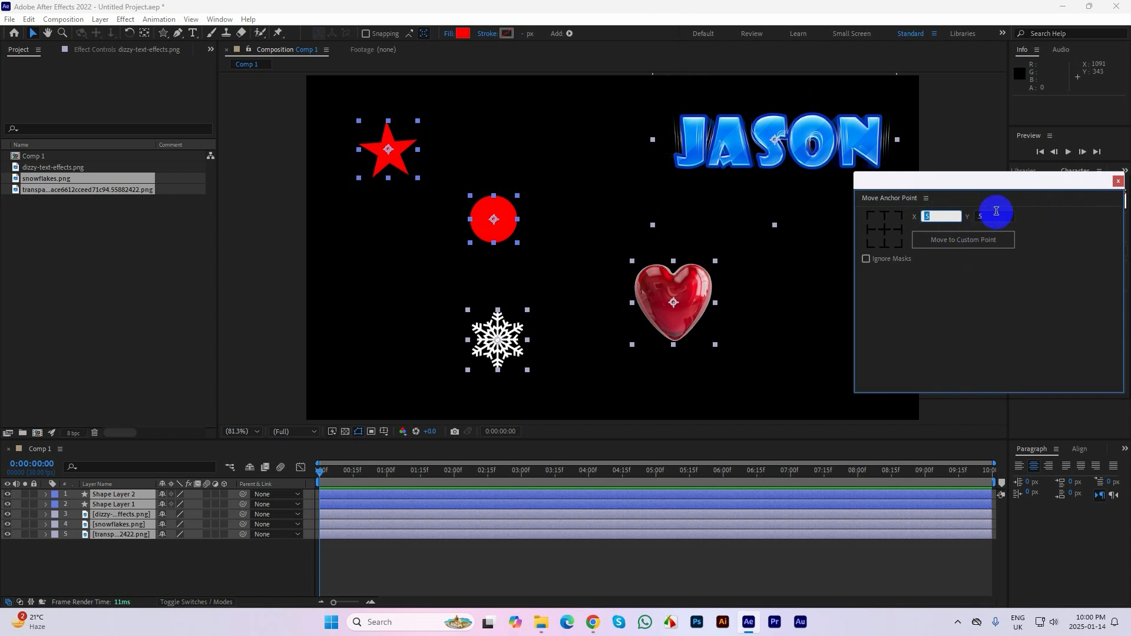
{"action": "left_click", "coordinate": [1117, 180]}
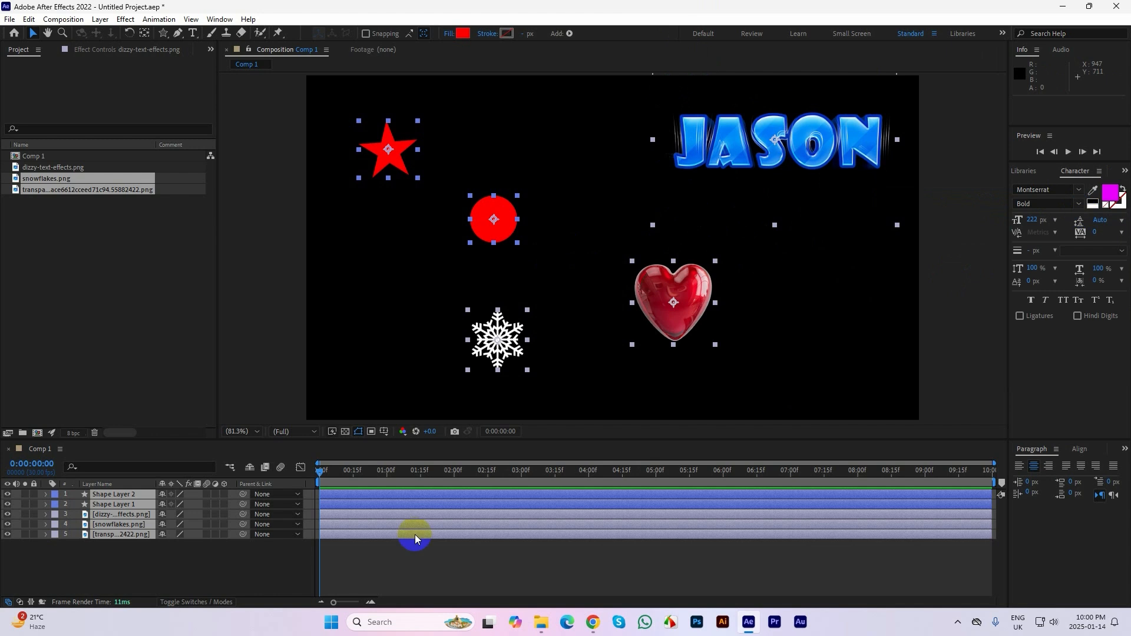
- Clear the layer selection and delete the circle, star and snowflake layers from Comp 1
{"action": "left_click_drag", "start_coordinate": [171, 562], "coordinate": [100, 496]}
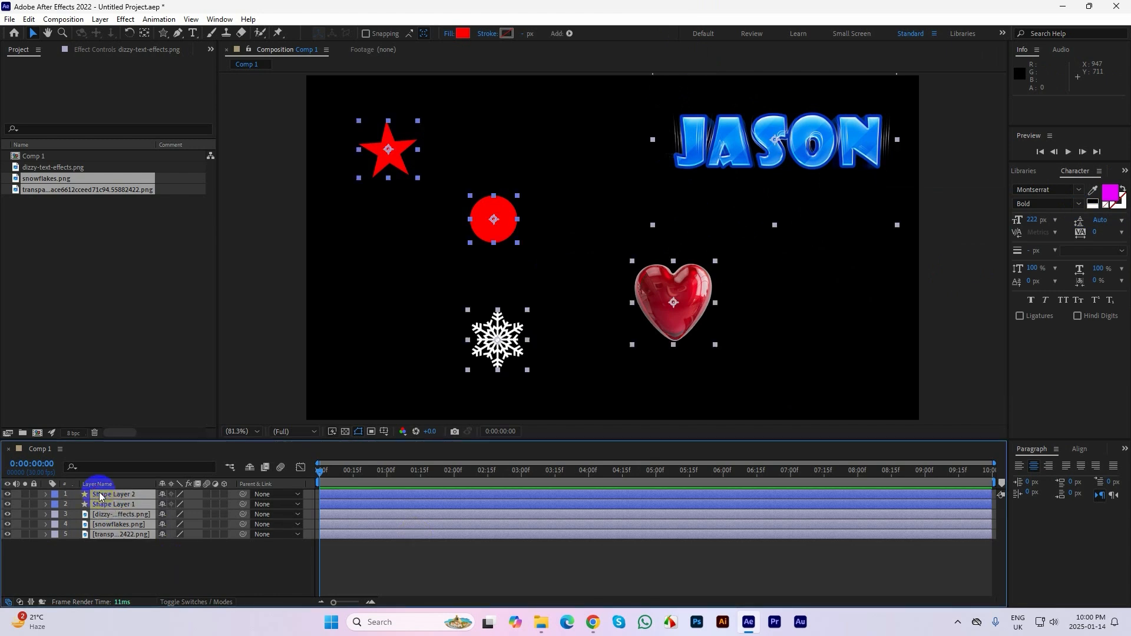
{"action": "left_click", "coordinate": [939, 206]}
{"action": "left_click", "coordinate": [493, 210]}
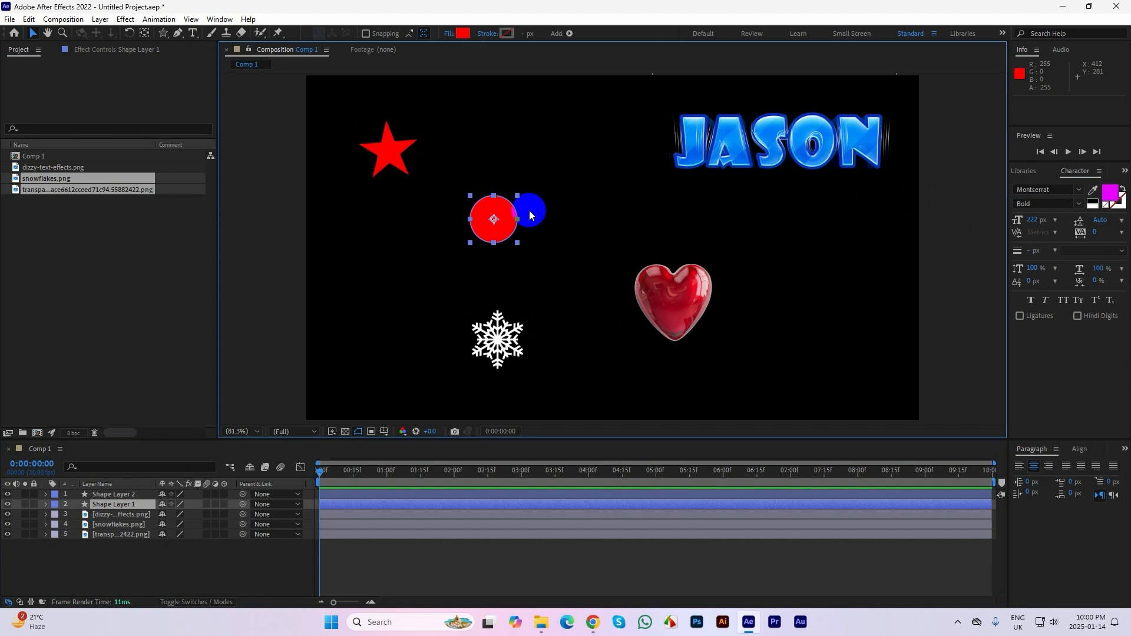
{"action": "key", "text": "Delete"}
{"action": "left_click_drag", "start_coordinate": [429, 161], "coordinate": [446, 281]}
{"action": "key", "text": "Delete"}
{"action": "left_click", "coordinate": [498, 338]}
{"action": "key", "text": "Delete"}
- Move the text image to the upper-left area and hide it, and place the heart near the composition's centre at about 624, 367
{"action": "left_click", "coordinate": [730, 145]}
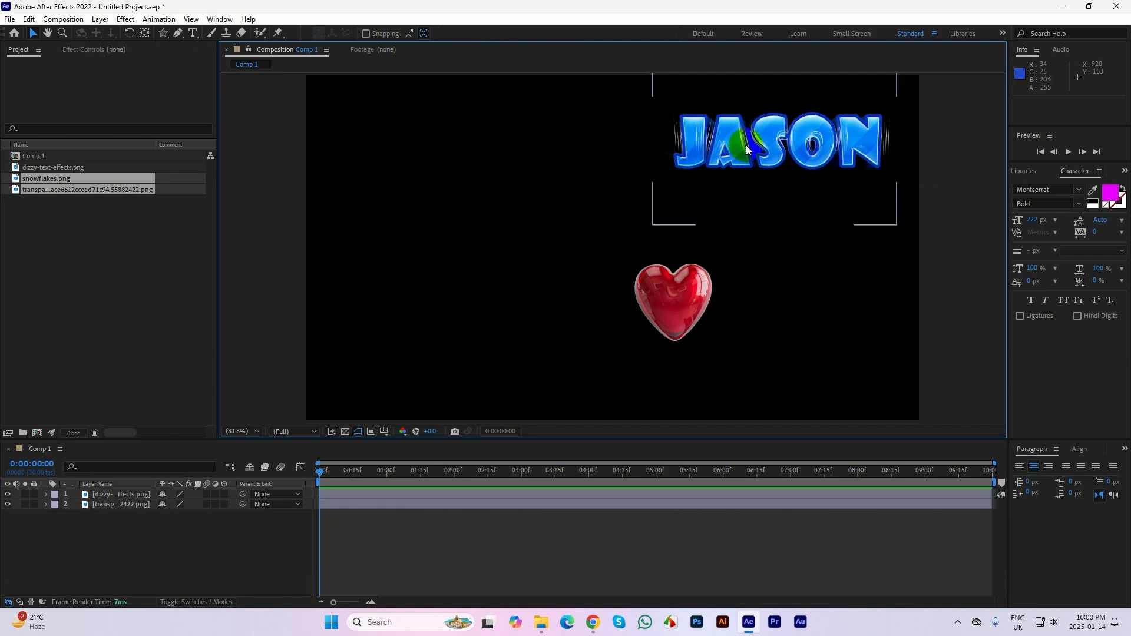
{"action": "left_click", "coordinate": [801, 148]}
{"action": "left_click_drag", "start_coordinate": [802, 151], "coordinate": [476, 149]}
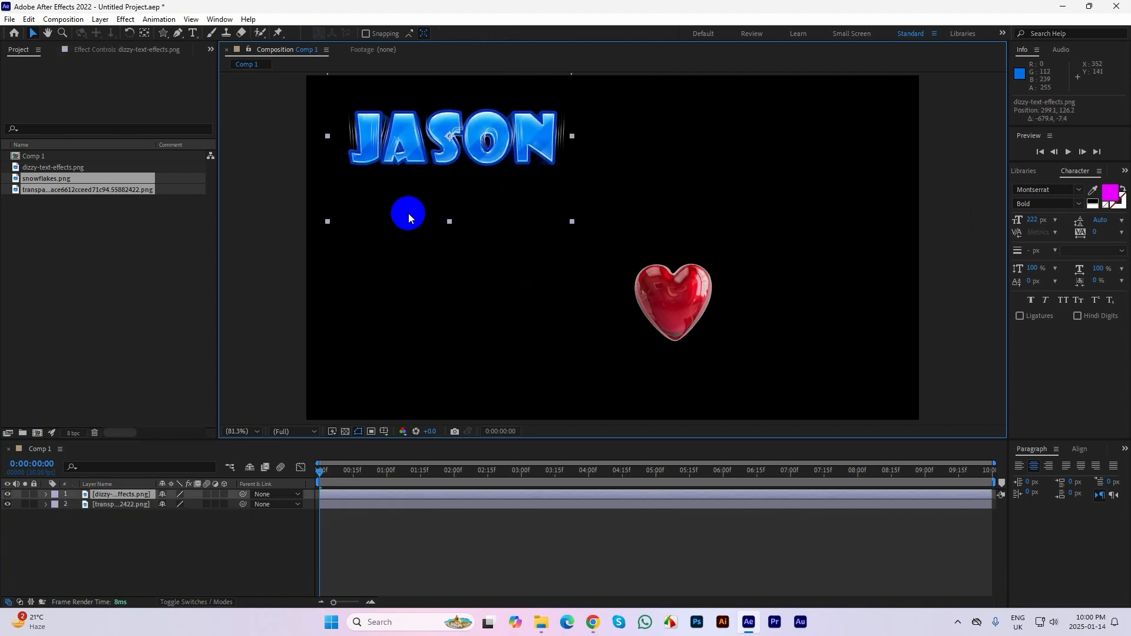
{"action": "left_click", "coordinate": [9, 495]}
{"action": "left_click_drag", "start_coordinate": [663, 317], "coordinate": [629, 257]}
{"action": "left_click_drag", "start_coordinate": [625, 258], "coordinate": [625, 258]}
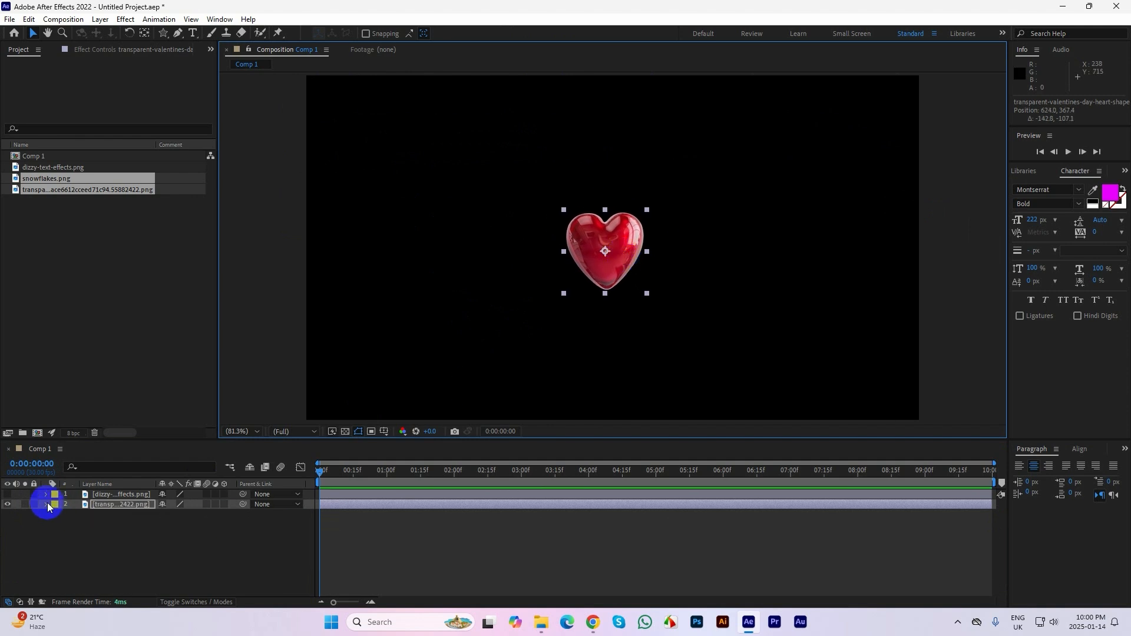
- Add Scale keyframes to the heart layer at the start and at frame 20, setting the second one to 10%
{"action": "key", "text": "s"}
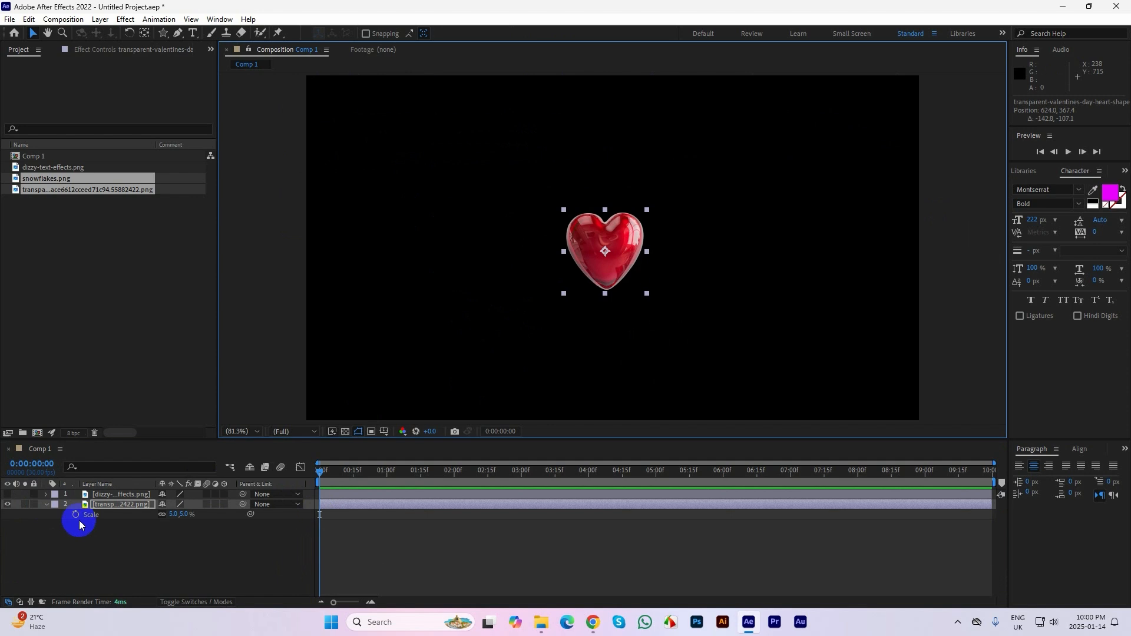
{"action": "left_click", "coordinate": [76, 515]}
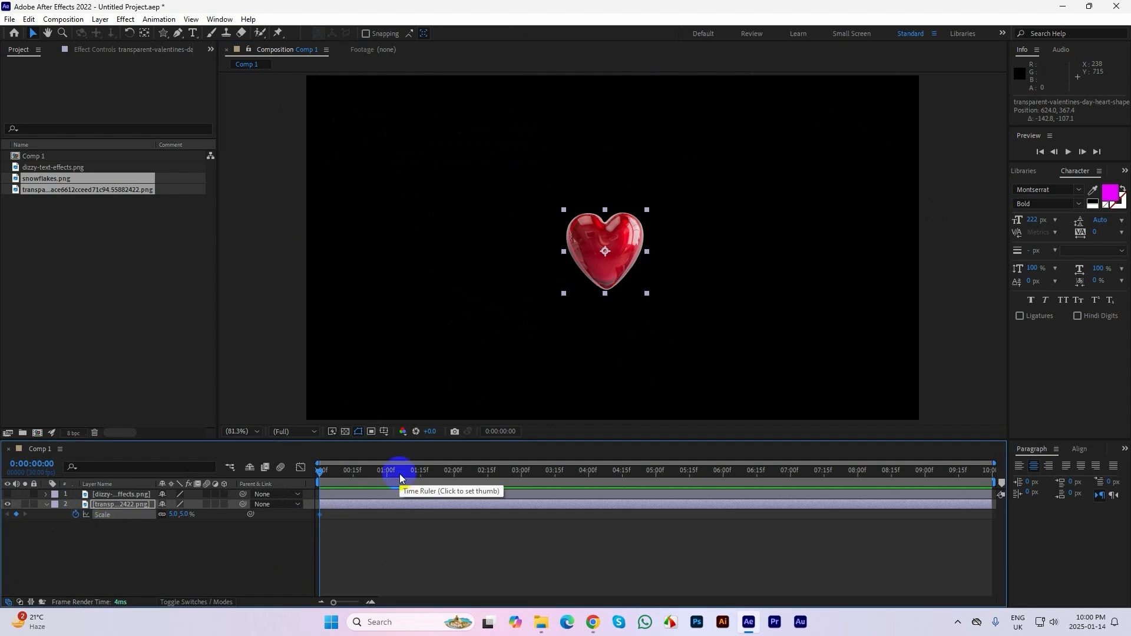
{"action": "key", "text": "shift+Page_Down"}
{"action": "key", "text": "shift+Page_Down"}
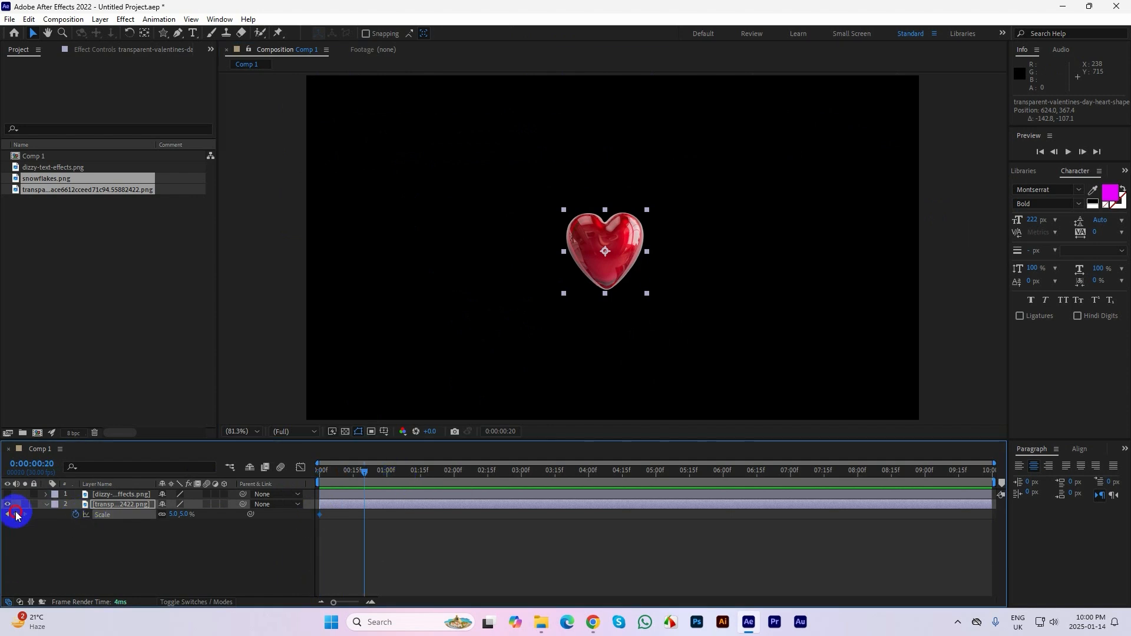
{"action": "left_click", "coordinate": [16, 515]}
{"action": "left_click", "coordinate": [174, 516]}
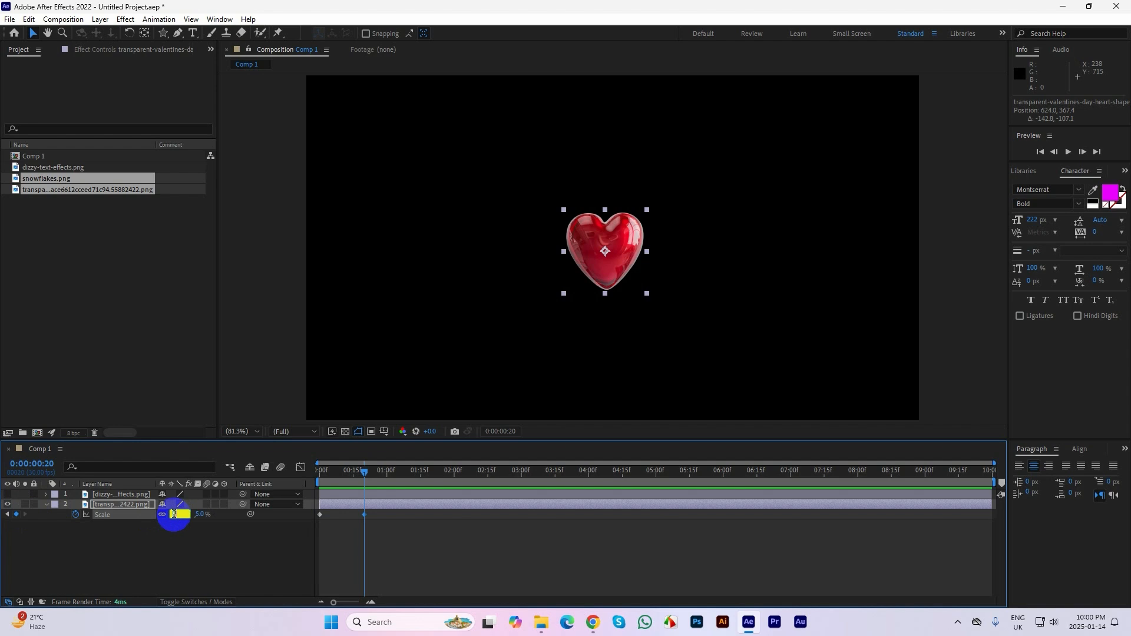
{"action": "type", "text": "10"}
{"action": "key", "text": "Return"}
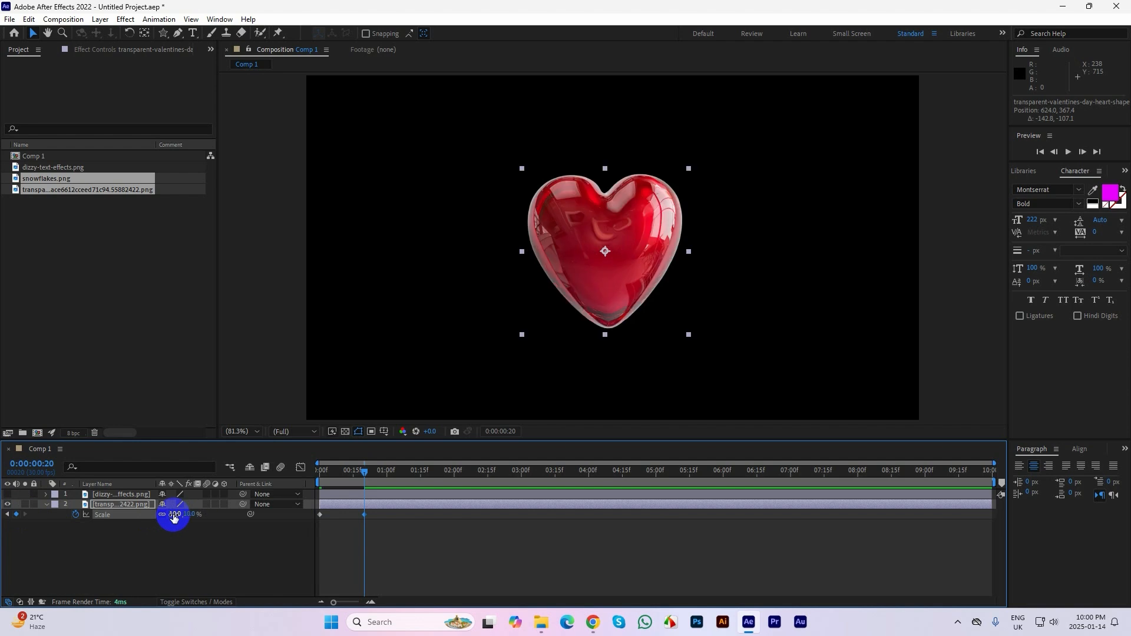
- Set the heart's first Scale keyframe to 0% and preview the scale-up animation
{"action": "left_click", "coordinate": [17, 516]}
{"action": "left_click", "coordinate": [174, 514]}
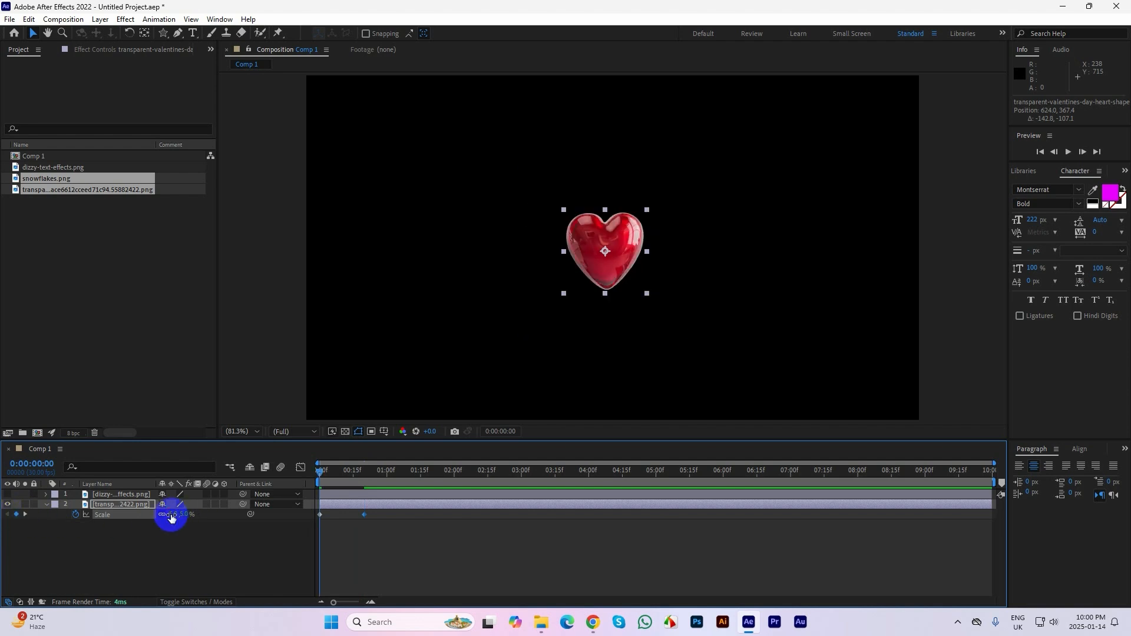
{"action": "type", "text": "0"}
{"action": "key", "text": "Return"}
{"action": "key", "text": "space"}
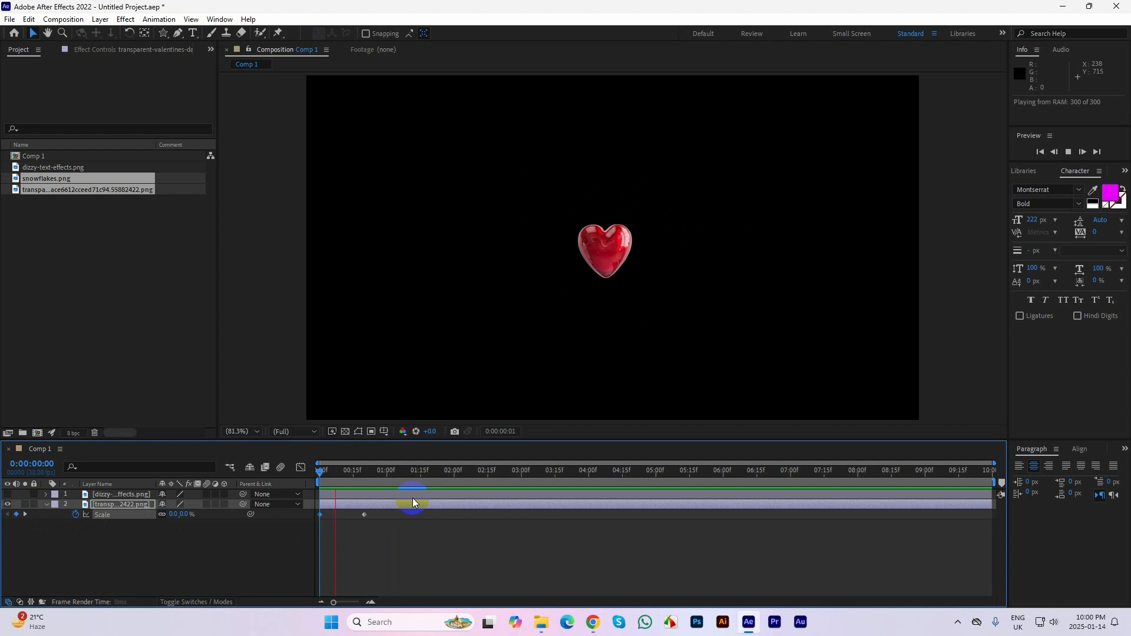
{"action": "key", "text": "space"}
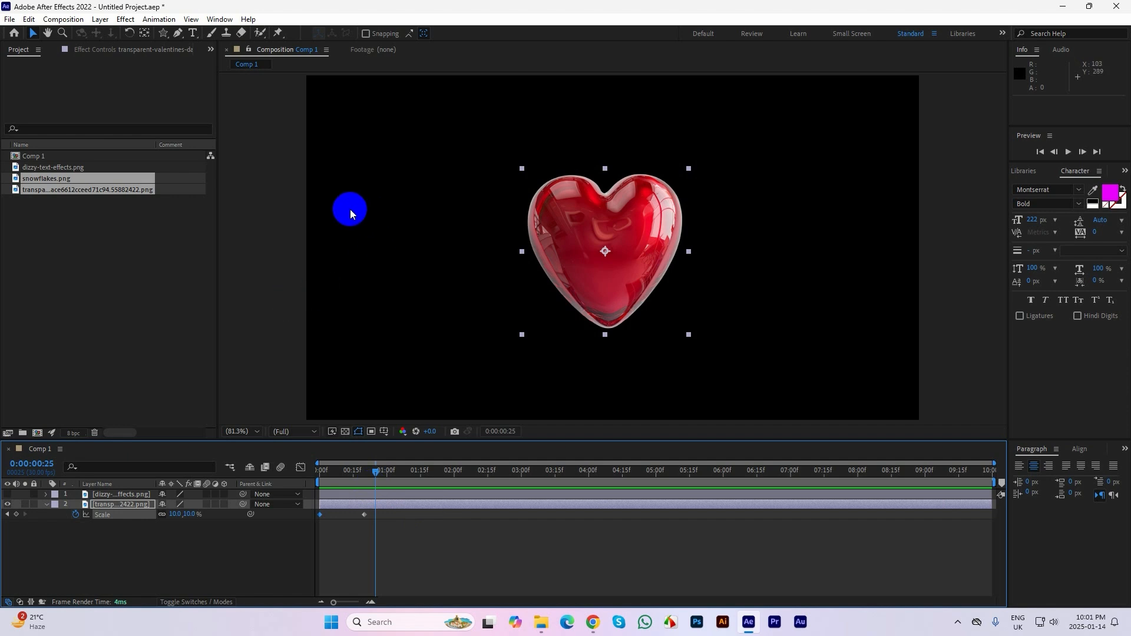
- Select the heart layer and open the Lafai script, narrowing its window and placing it clear of the heart
{"action": "left_click", "coordinate": [963, 220]}
{"action": "left_click", "coordinate": [605, 215]}
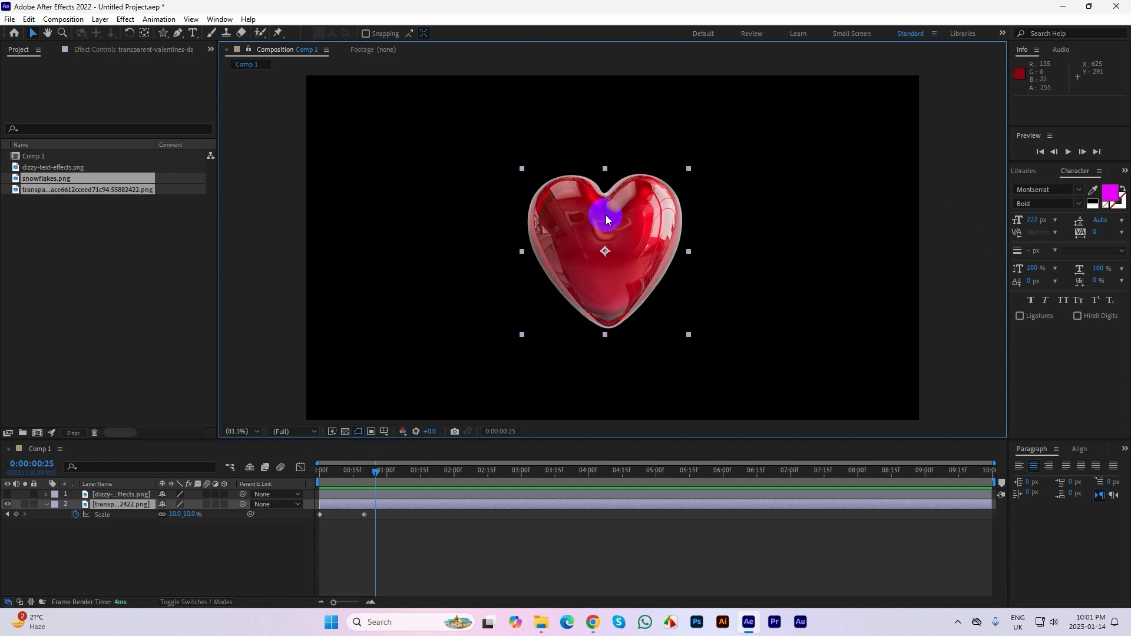
{"action": "left_click", "coordinate": [218, 19]}
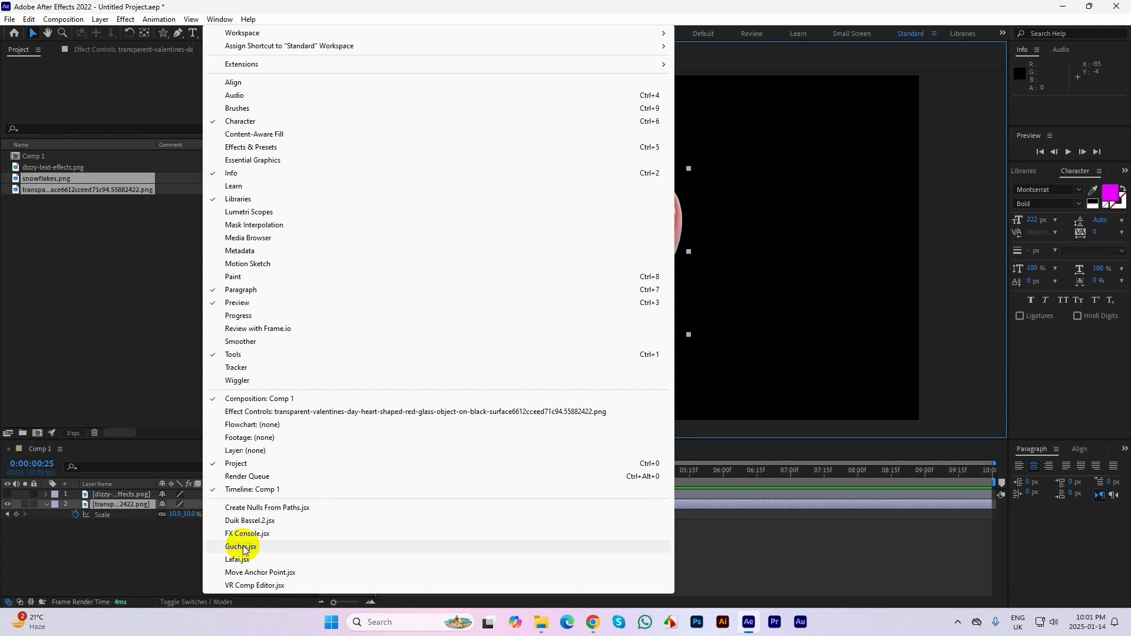
{"action": "left_click", "coordinate": [239, 560]}
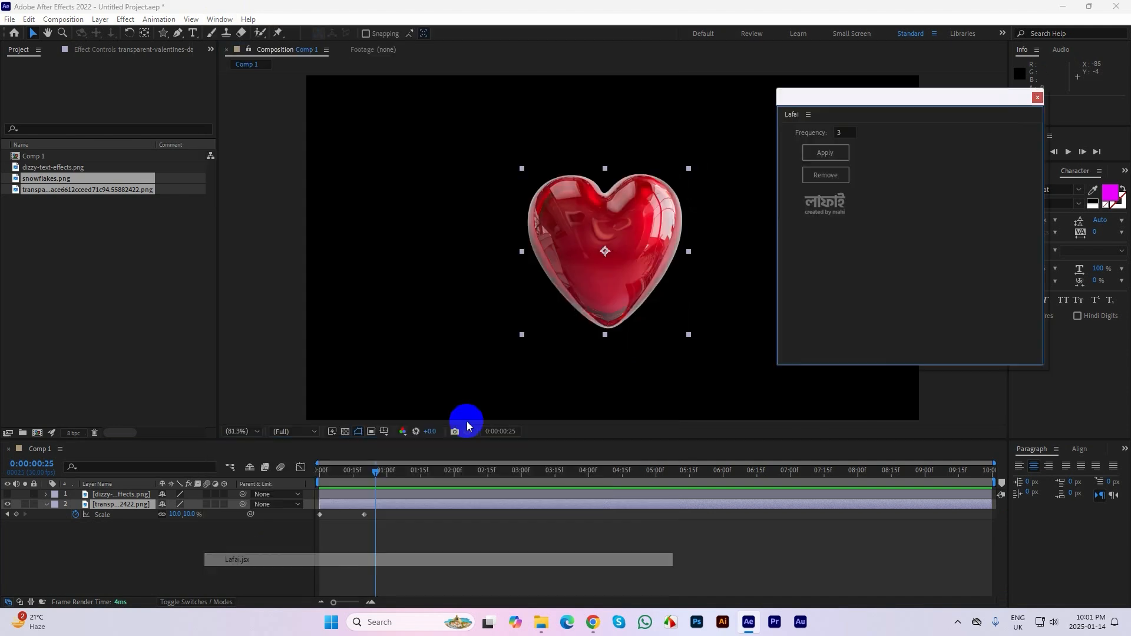
{"action": "mouse_move", "coordinate": [819, 109]}
{"action": "left_mouse_down"}
{"action": "mouse_move", "coordinate": [857, 118]}
{"action": "mouse_move", "coordinate": [813, 109]}
{"action": "left_mouse_up"}
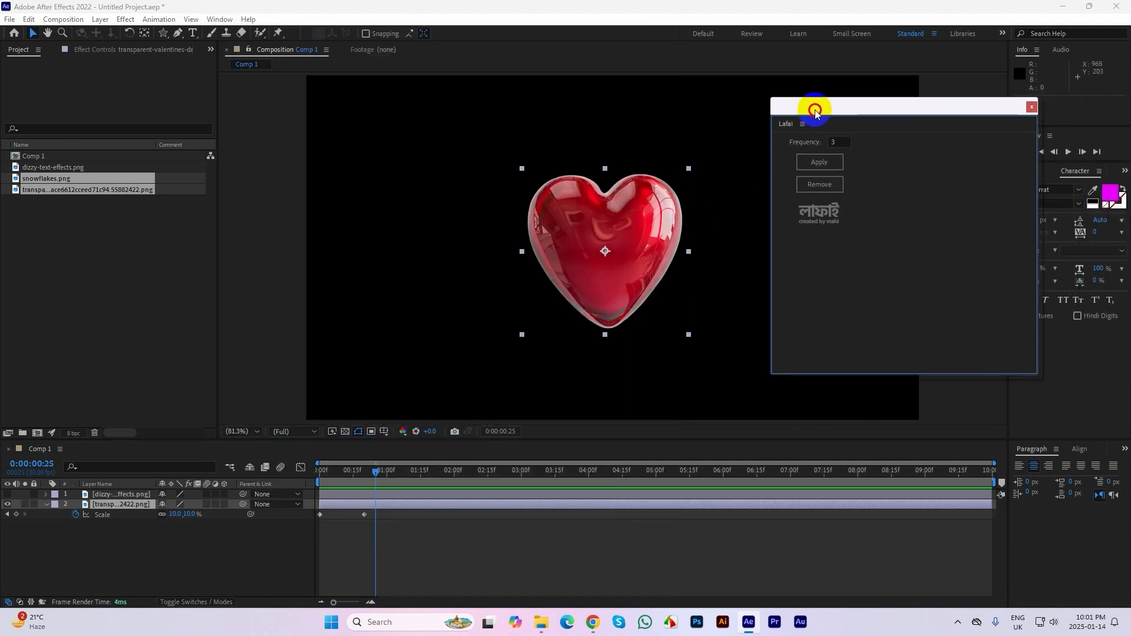
{"action": "left_click_drag", "start_coordinate": [767, 172], "coordinate": [929, 180]}
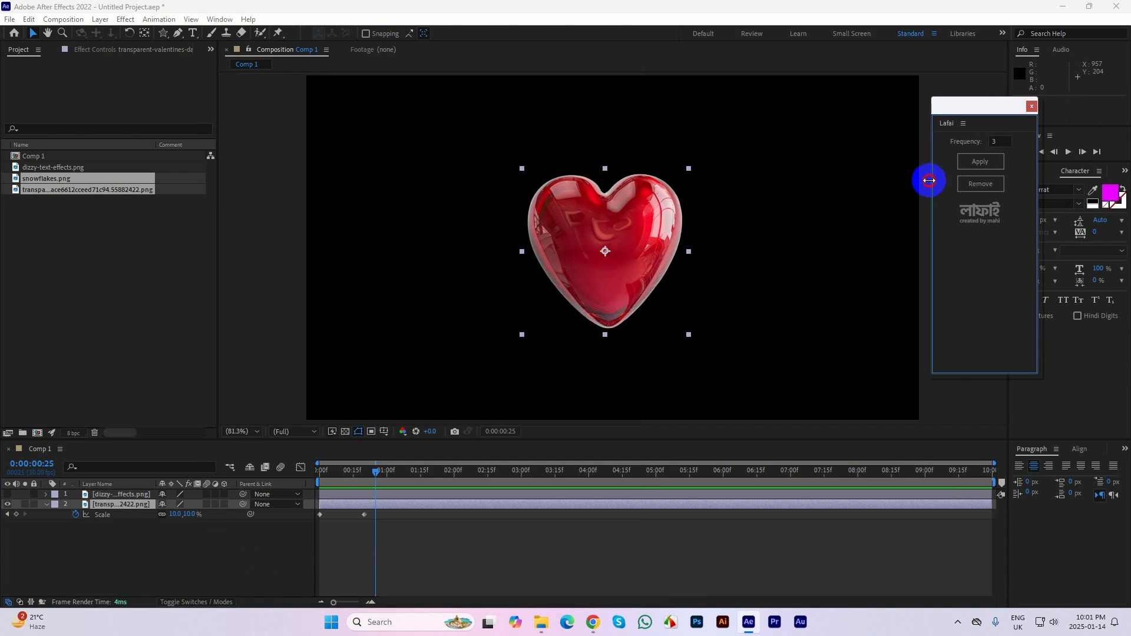
{"action": "left_click_drag", "start_coordinate": [955, 109], "coordinate": [926, 111]}
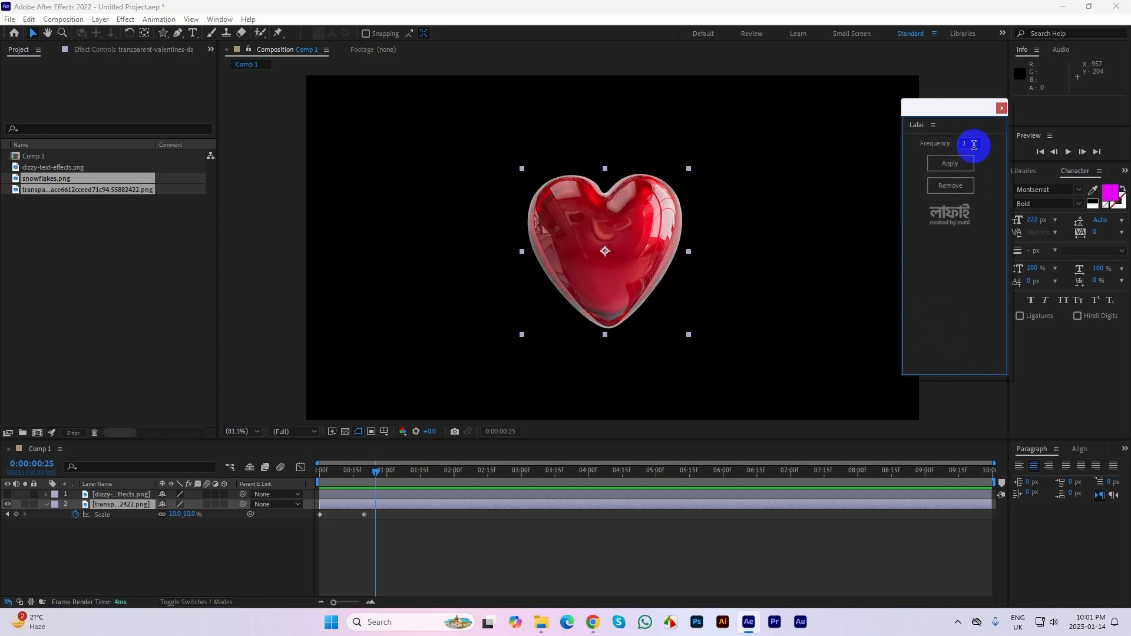
{"action": "mouse_move", "coordinate": [900, 143]}
{"action": "left_mouse_down"}
{"action": "mouse_move", "coordinate": [746, 149]}
{"action": "mouse_move", "coordinate": [916, 151]}
{"action": "left_mouse_up"}
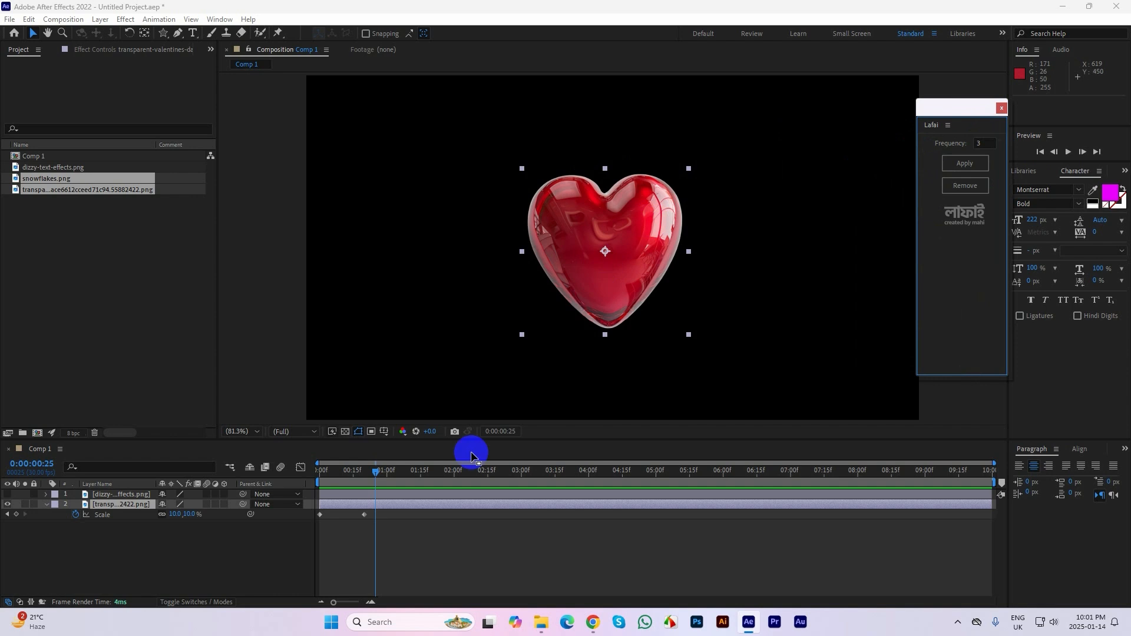
- Select both of the heart's Scale keyframes and apply the Lafai bounce with a frequency of 5
{"action": "left_click_drag", "start_coordinate": [377, 472], "coordinate": [347, 471]}
{"action": "left_click_drag", "start_coordinate": [416, 541], "coordinate": [316, 514]}
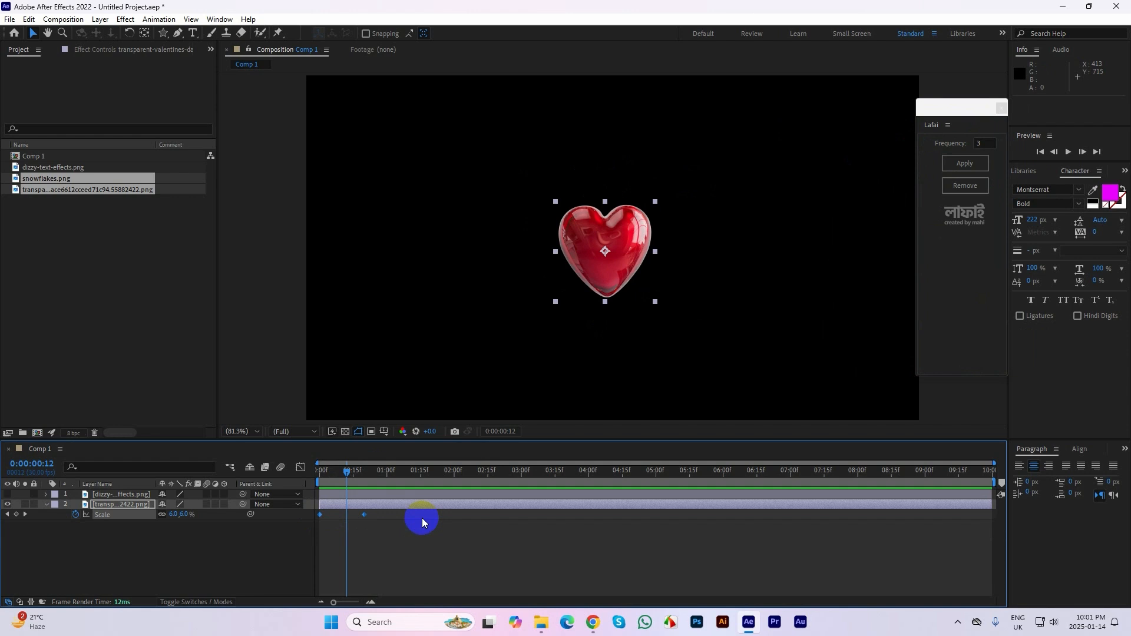
{"action": "left_click", "coordinate": [982, 143]}
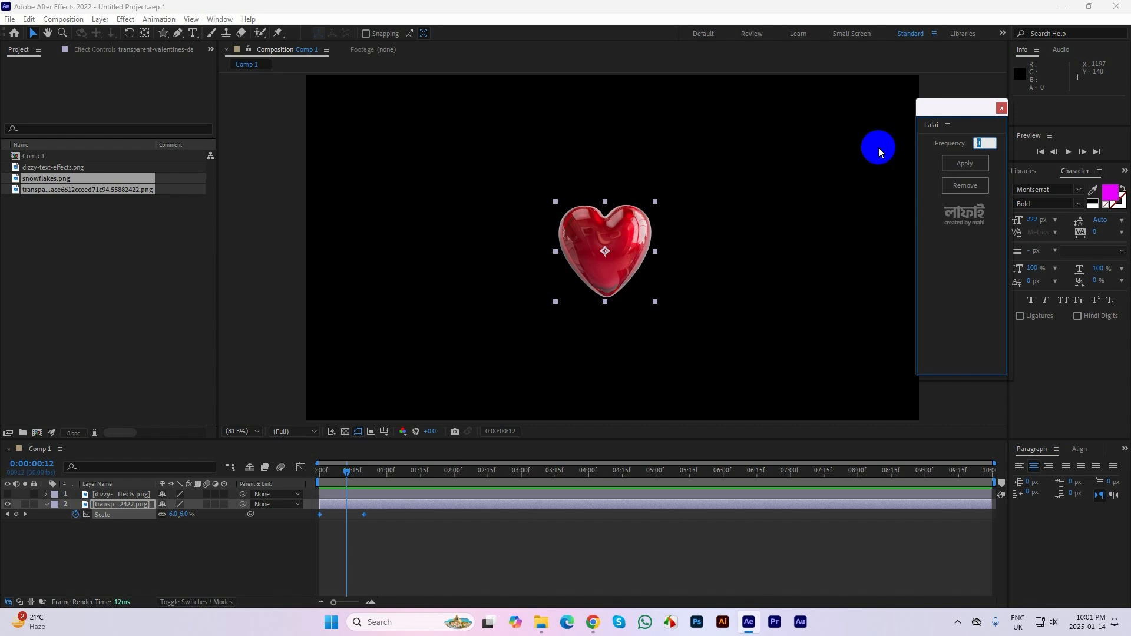
{"action": "type", "text": "5"}
{"action": "left_click", "coordinate": [962, 168]}
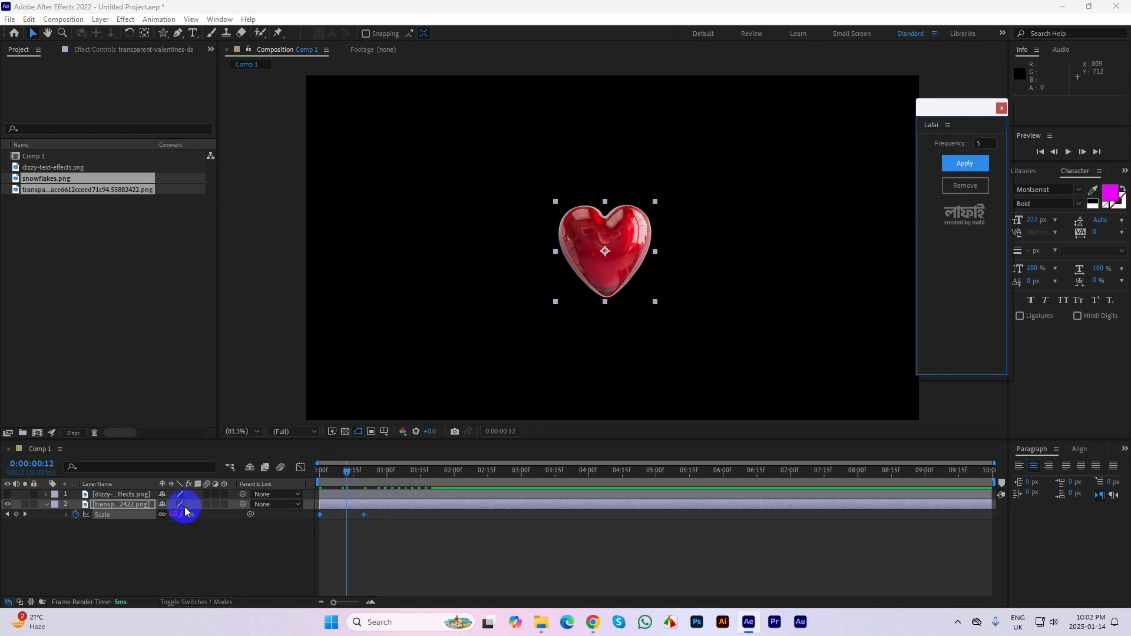
- Expand the heart's Scale property to inspect the expression added by the script, and collapse it again
{"action": "right_click", "coordinate": [149, 515]}
{"action": "left_click_drag", "start_coordinate": [149, 512], "coordinate": [148, 511]}
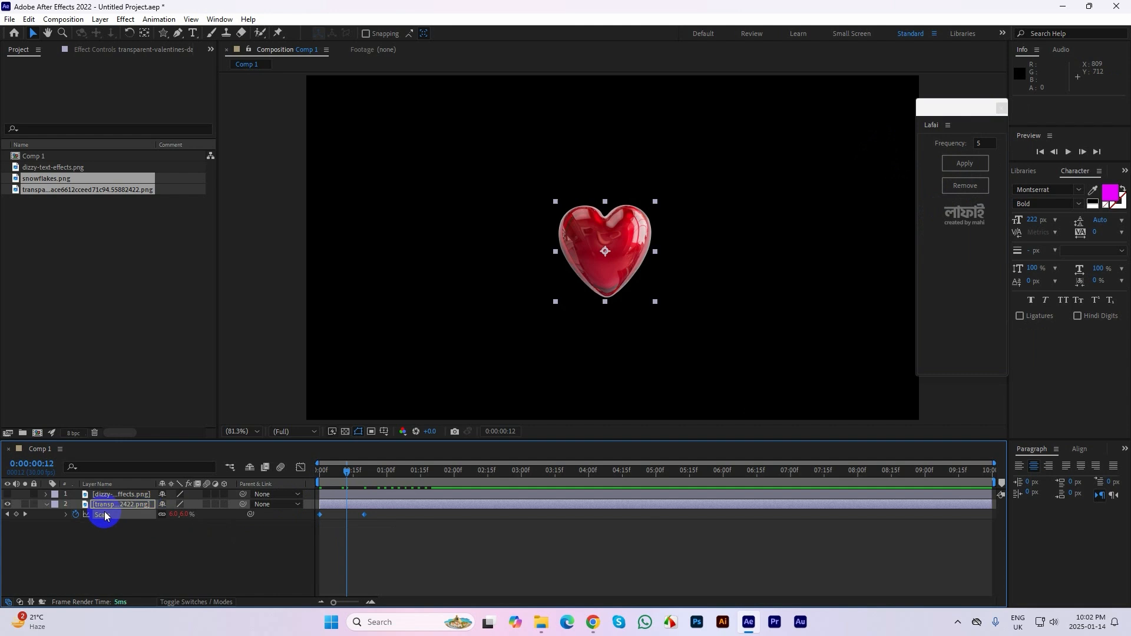
{"action": "left_click", "coordinate": [66, 515]}
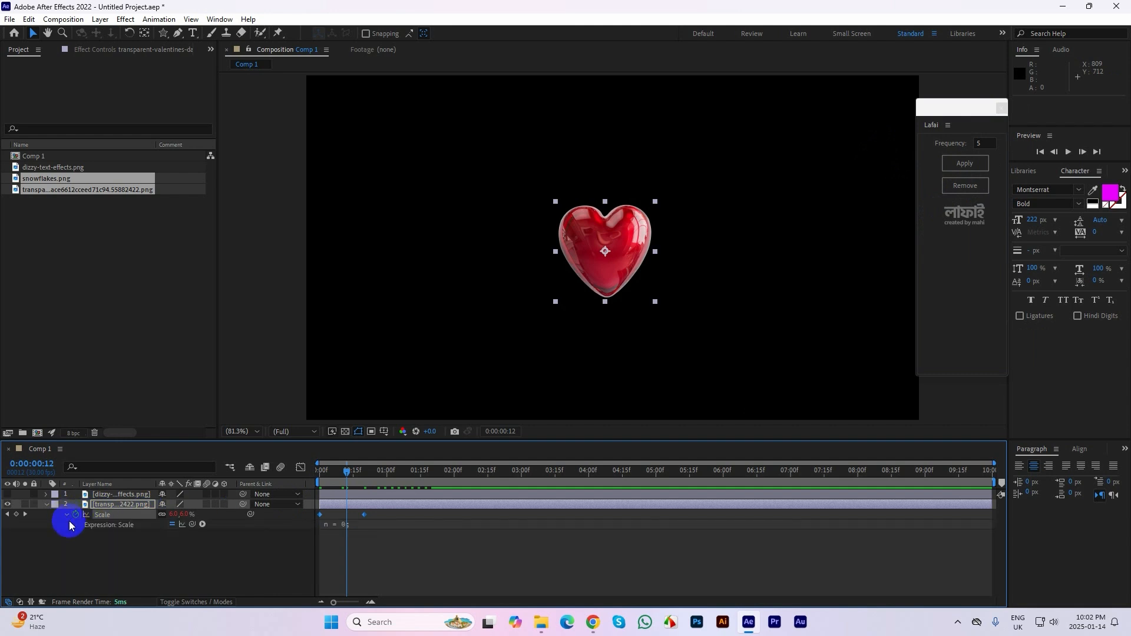
{"action": "left_click", "coordinate": [66, 514]}
- Play the heart's Scale animation from the start twice to check the Lafai bounce, and return to the first frame
{"action": "left_click", "coordinate": [349, 475]}
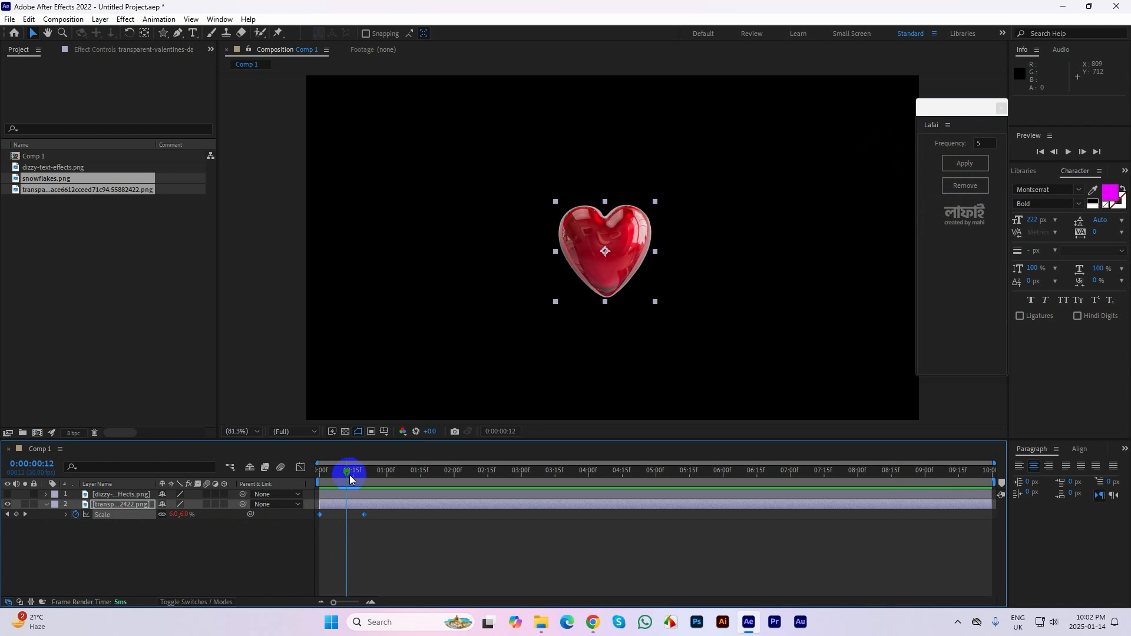
{"action": "left_click_drag", "start_coordinate": [349, 479], "coordinate": [321, 471]}
{"action": "key", "text": "space"}
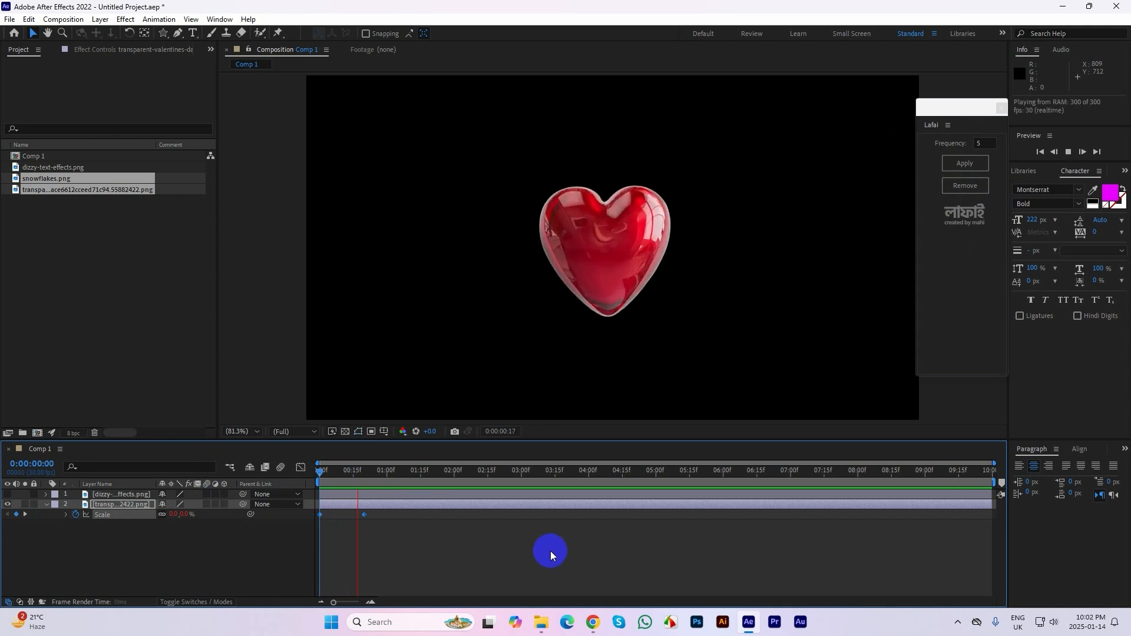
{"action": "key", "text": "space"}
{"action": "left_click_drag", "start_coordinate": [418, 477], "coordinate": [265, 479]}
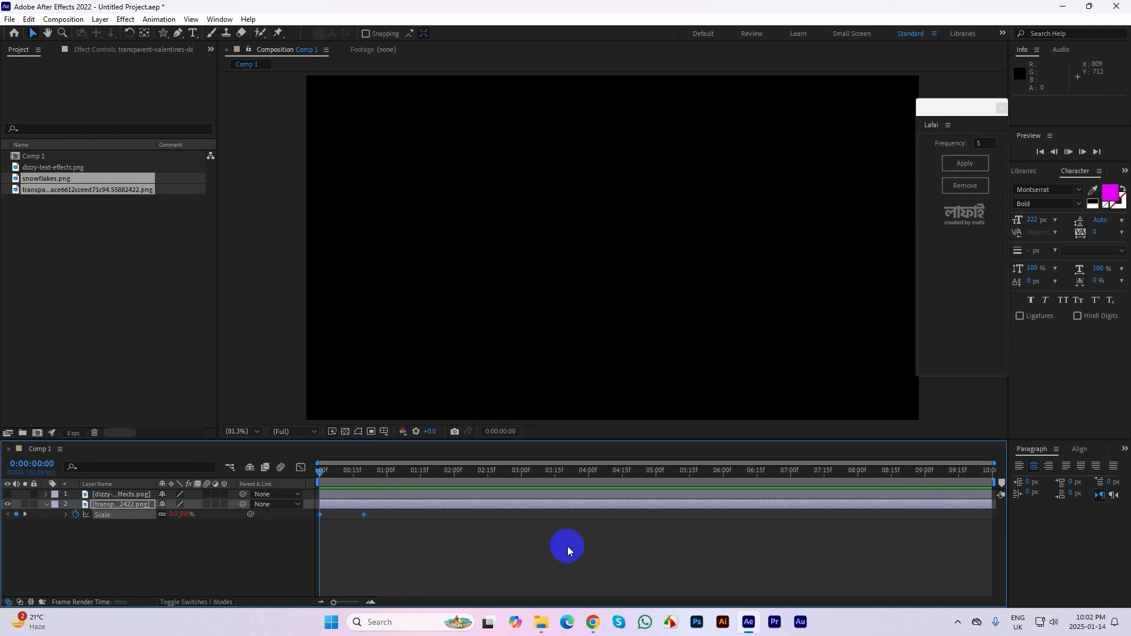
{"action": "key", "text": "space"}
{"action": "key", "text": "space"}
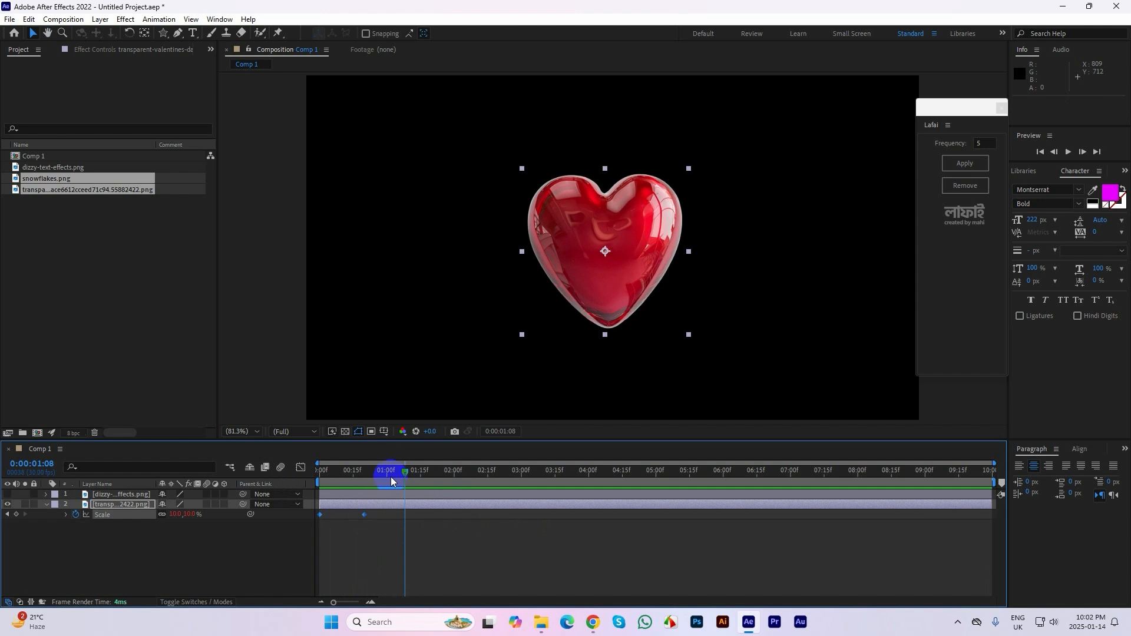
{"action": "left_click_drag", "start_coordinate": [391, 480], "coordinate": [320, 477]}
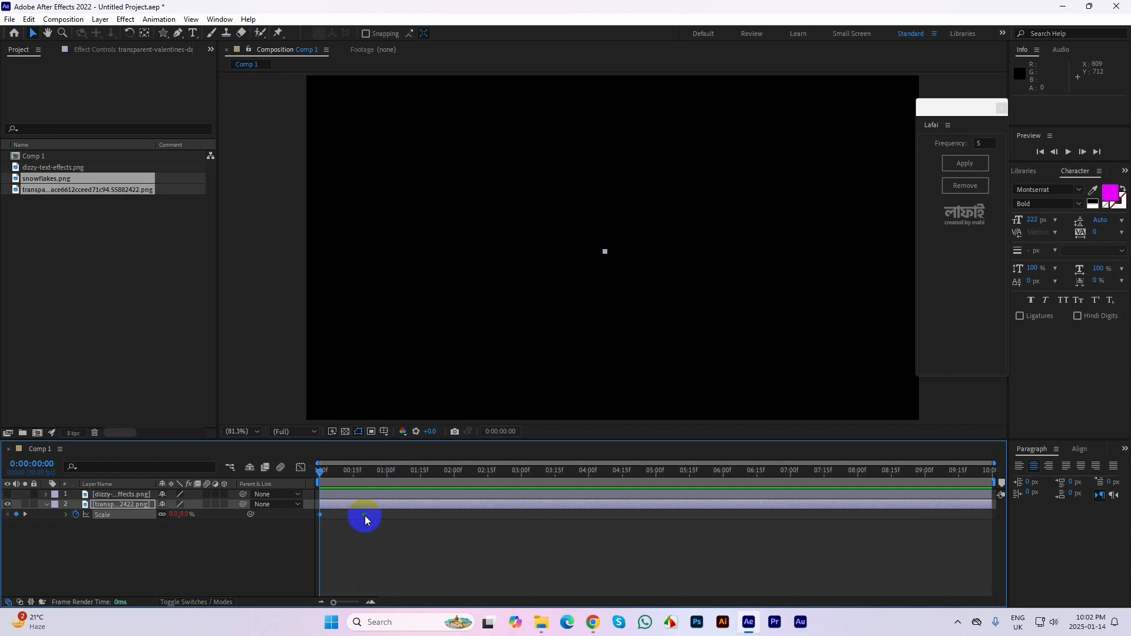
- Move the heart's second Scale keyframe earlier to frame 10 and play the animation to check the result
{"action": "left_click_drag", "start_coordinate": [366, 511], "coordinate": [268, 482]}
{"action": "key", "text": "ctrl+z"}
{"action": "key", "text": "space"}
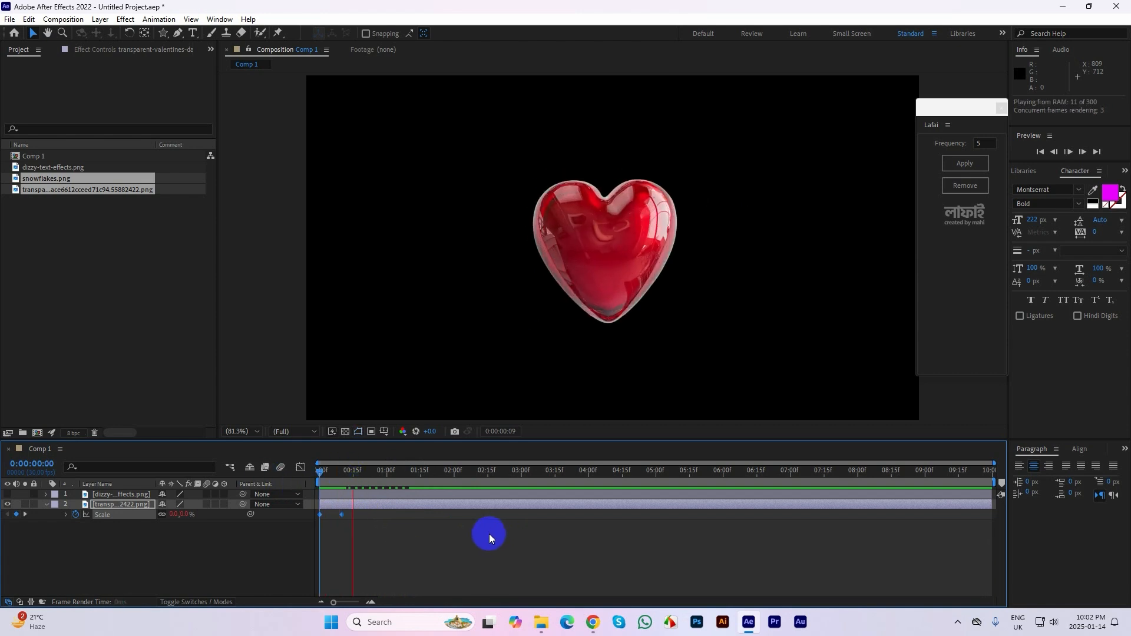
{"action": "key", "text": "space"}
- Replay the heart's bounce from the first frame, and park the playhead on the second Scale keyframe at frame 10
{"action": "left_click_drag", "start_coordinate": [399, 475], "coordinate": [199, 484]}
{"action": "key", "text": "space"}
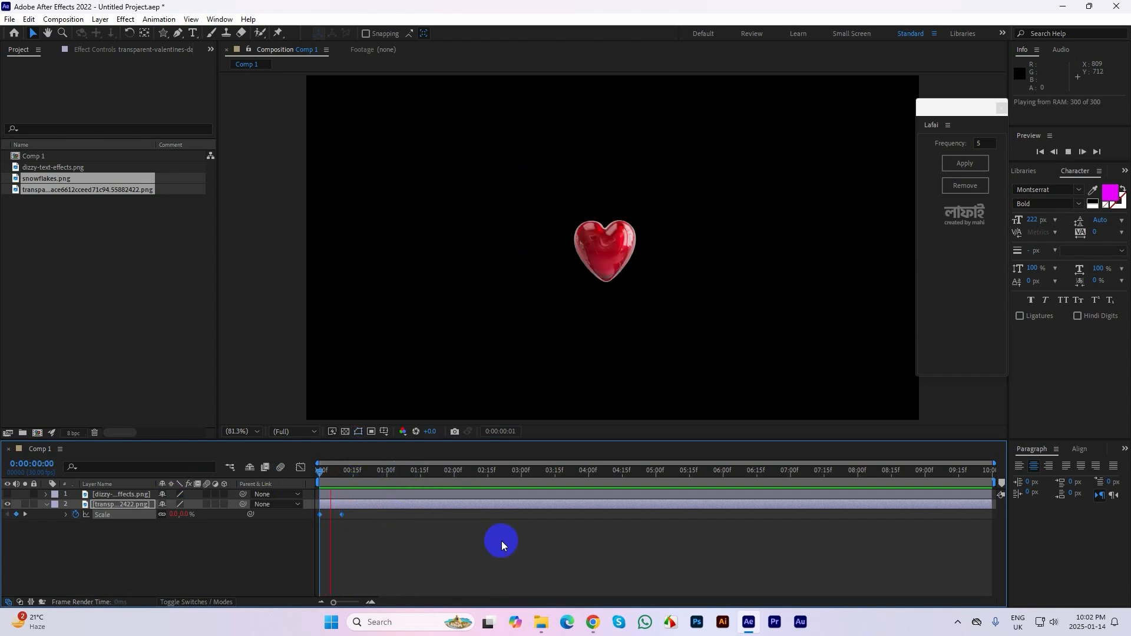
{"action": "key", "text": "space"}
{"action": "left_click_drag", "start_coordinate": [406, 470], "coordinate": [277, 466]}
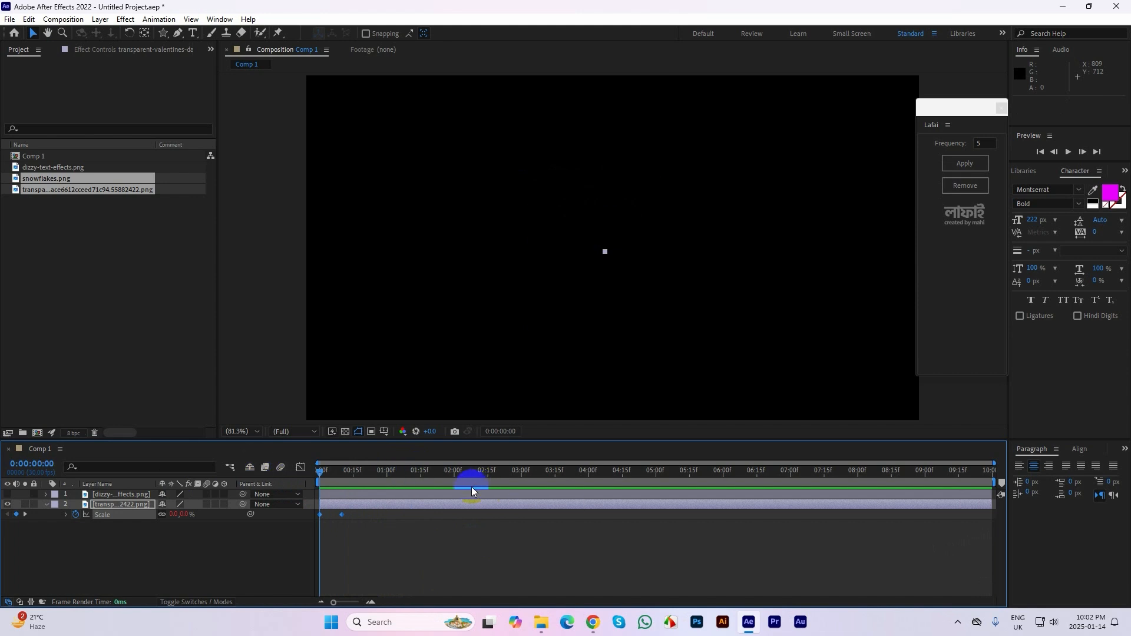
{"action": "key", "text": "space"}
{"action": "left_click_drag", "start_coordinate": [471, 487], "coordinate": [343, 473]}
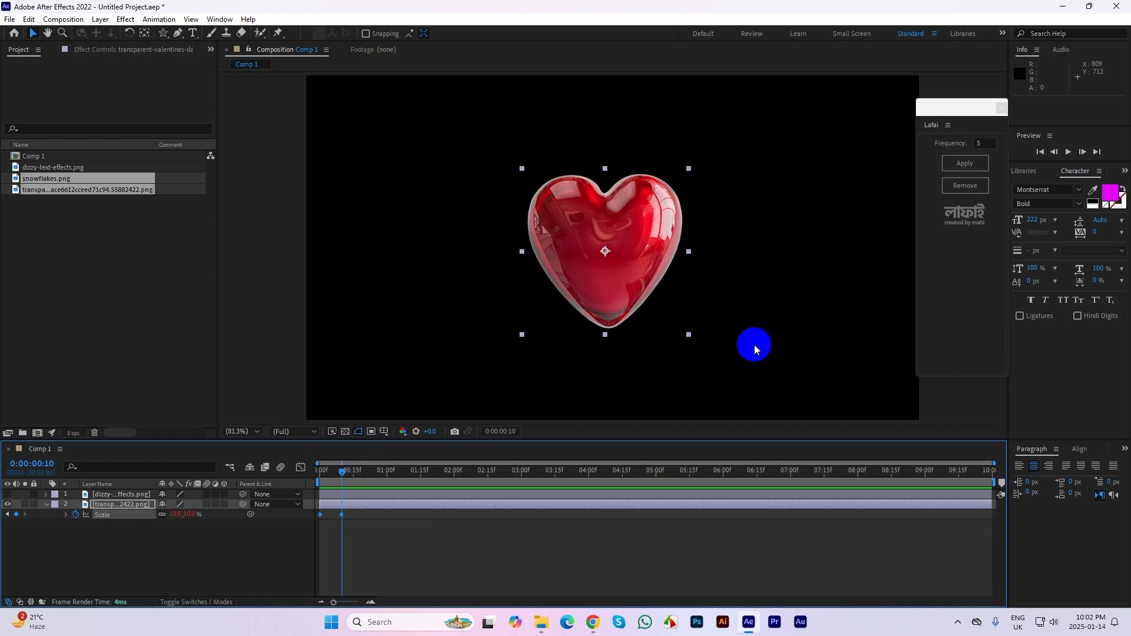
- Set the Lafai frequency to 3 and apply it to both of the heart's Scale keyframes
{"action": "left_click", "coordinate": [984, 143]}
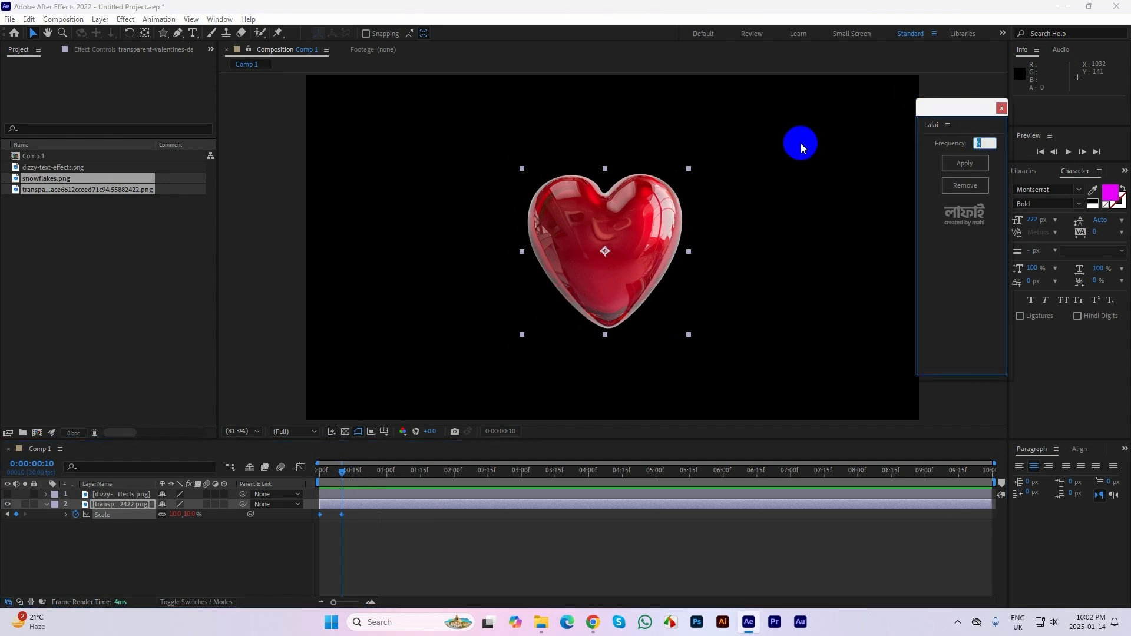
{"action": "type", "text": "3"}
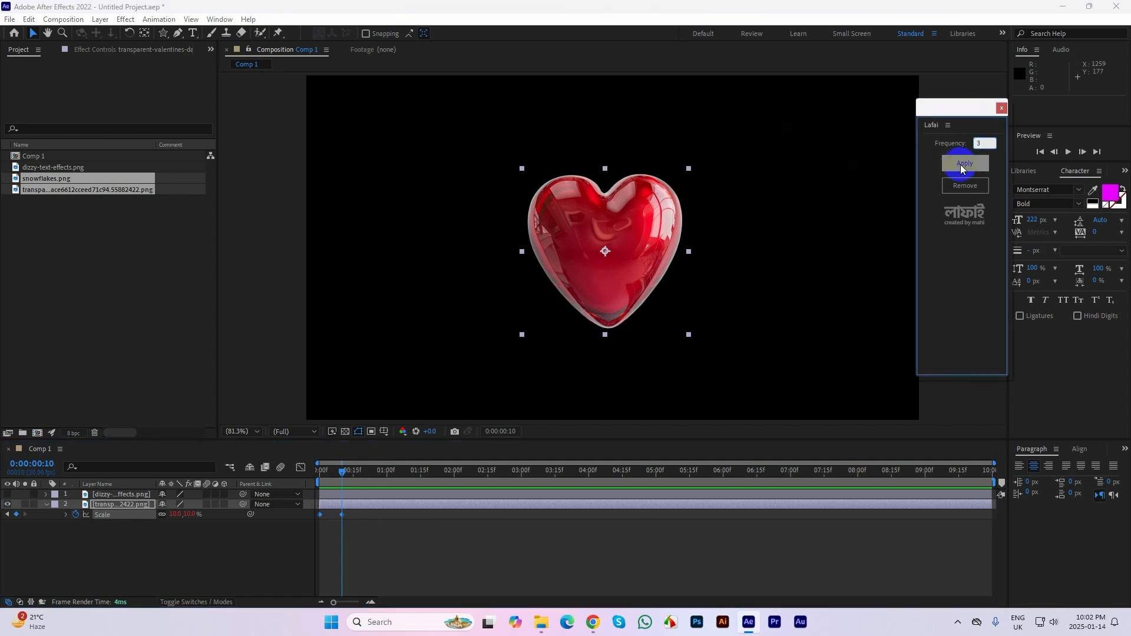
{"action": "left_click_drag", "start_coordinate": [352, 528], "coordinate": [311, 510]}
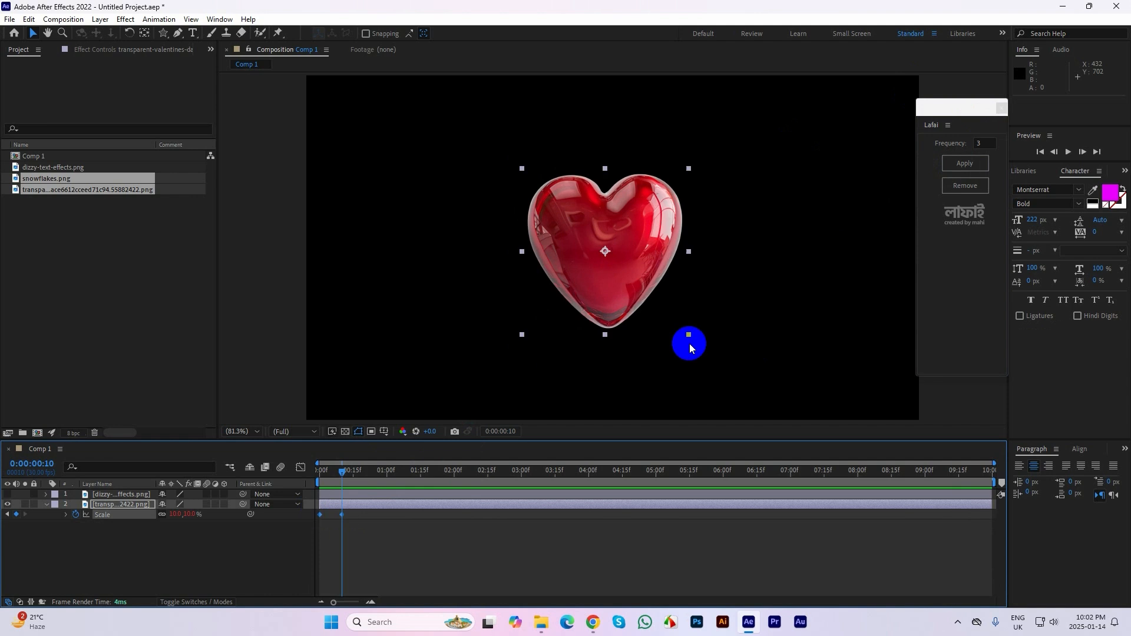
{"action": "left_click", "coordinate": [980, 158]}
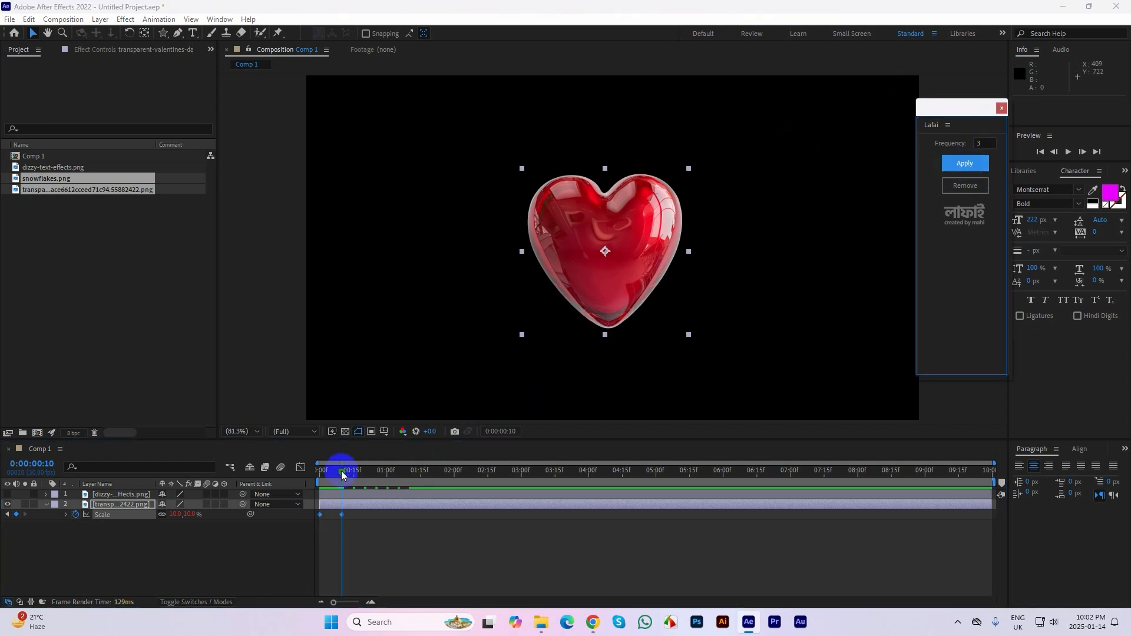
- Play the heart's Scale animation from the start twice to review the bounce at frequency 3
{"action": "left_click_drag", "start_coordinate": [341, 469], "coordinate": [320, 469]}
{"action": "key", "text": "space"}
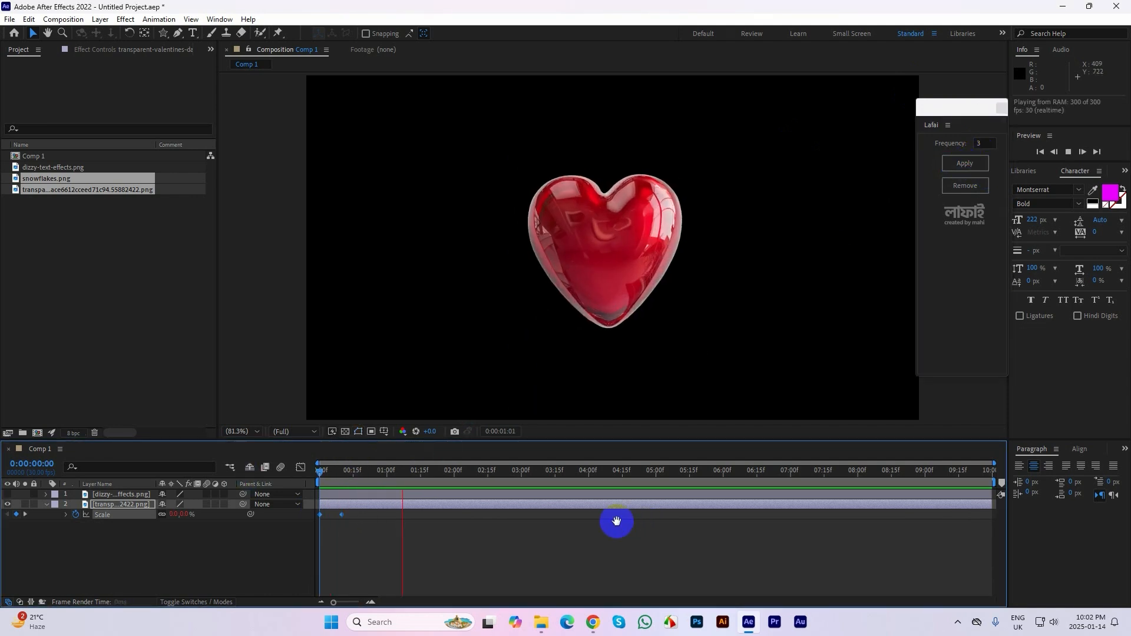
{"action": "key", "text": "space"}
{"action": "left_click_drag", "start_coordinate": [419, 475], "coordinate": [152, 474]}
{"action": "key", "text": "space"}
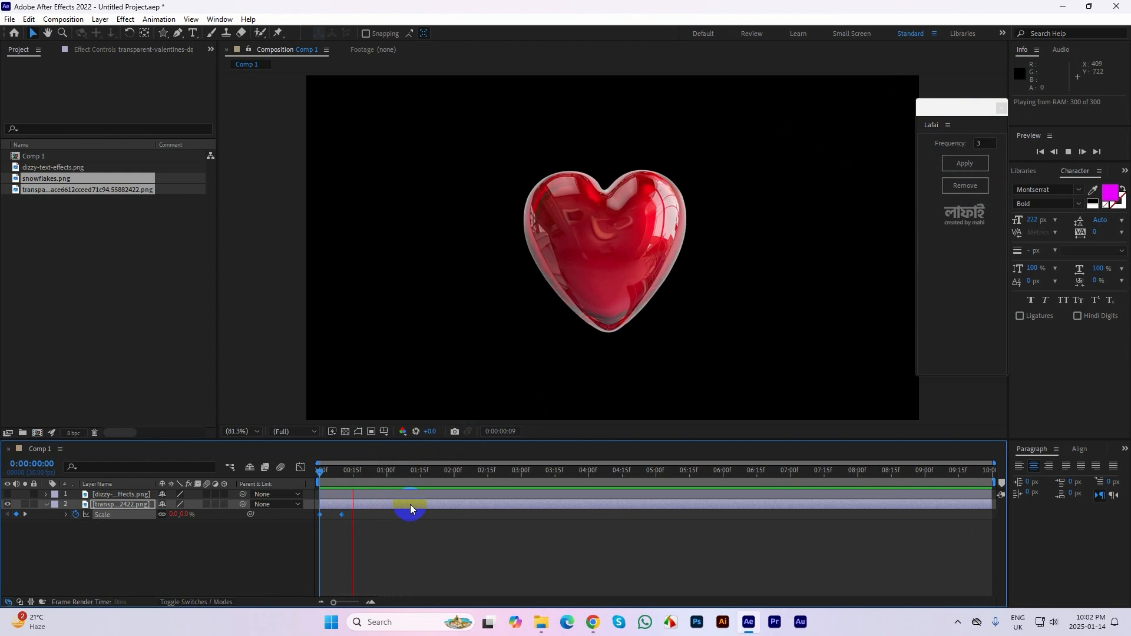
{"action": "left_click", "coordinate": [426, 471]}
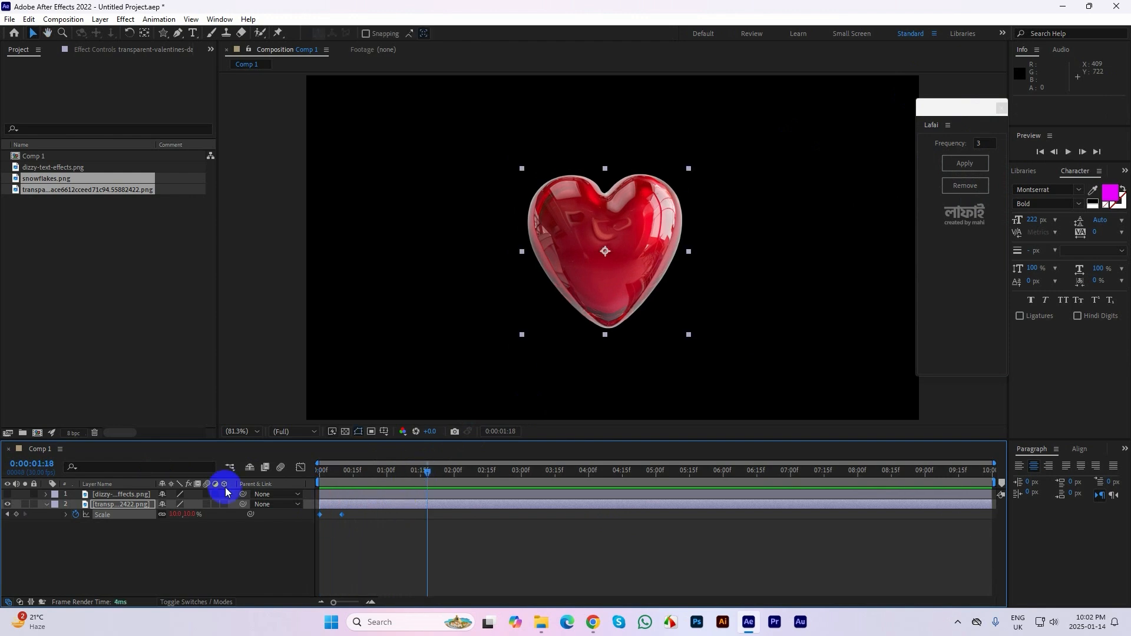
- Remove the Lafai bounce from the heart's Scale keyframes and close the script window
{"action": "left_click", "coordinate": [965, 185]}
{"action": "left_click_drag", "start_coordinate": [425, 470], "coordinate": [348, 471]}
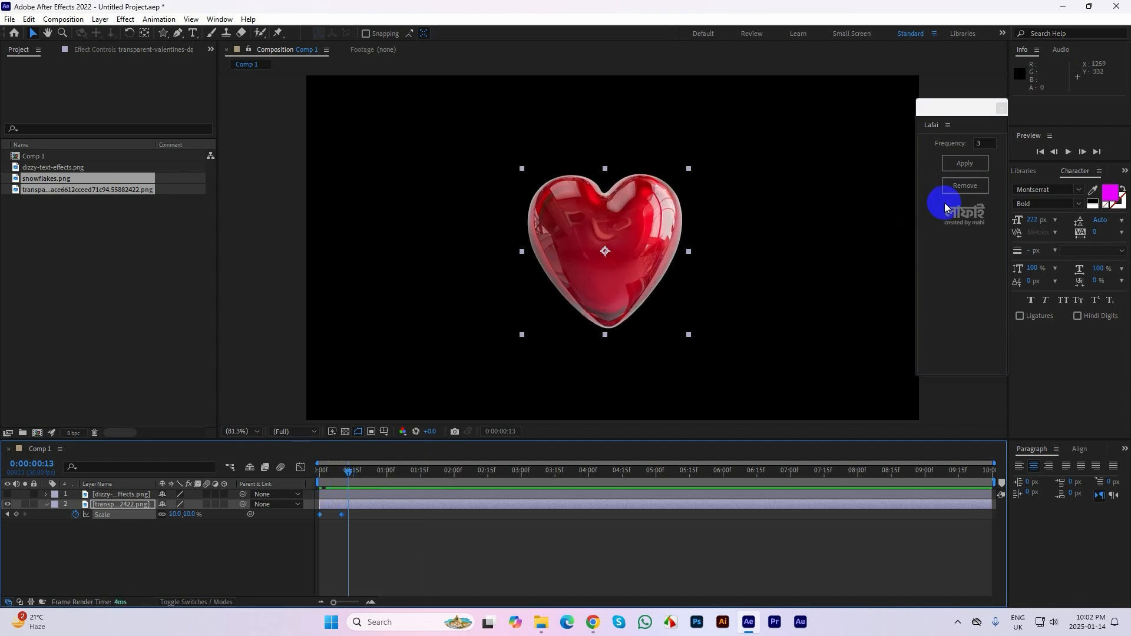
{"action": "left_click_drag", "start_coordinate": [972, 107], "coordinate": [946, 112]}
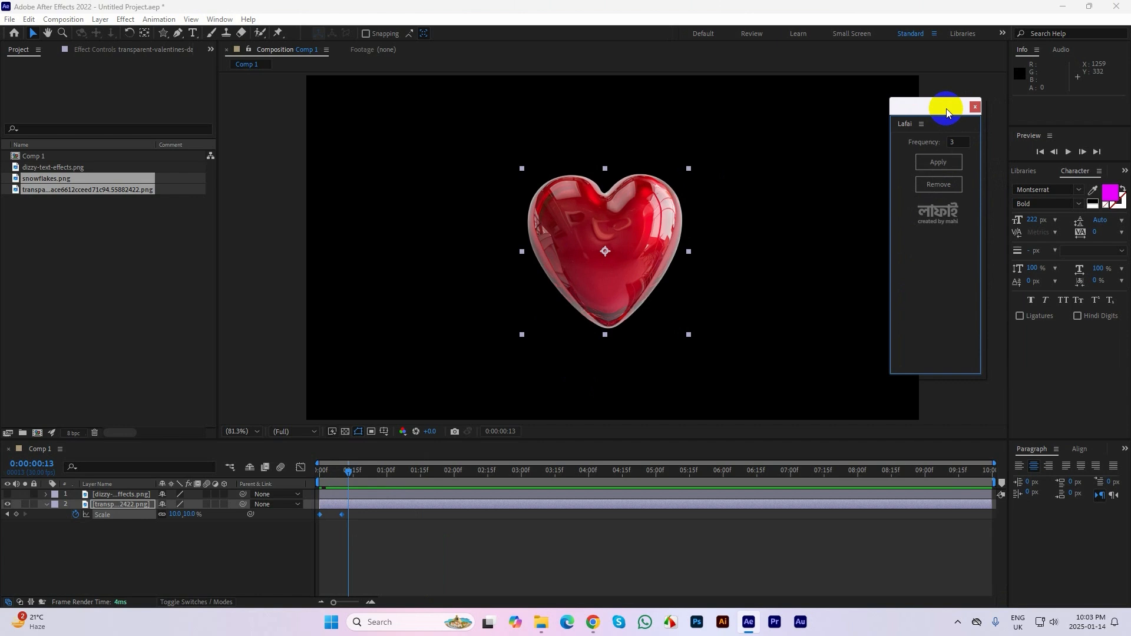
{"action": "left_click", "coordinate": [975, 106]}
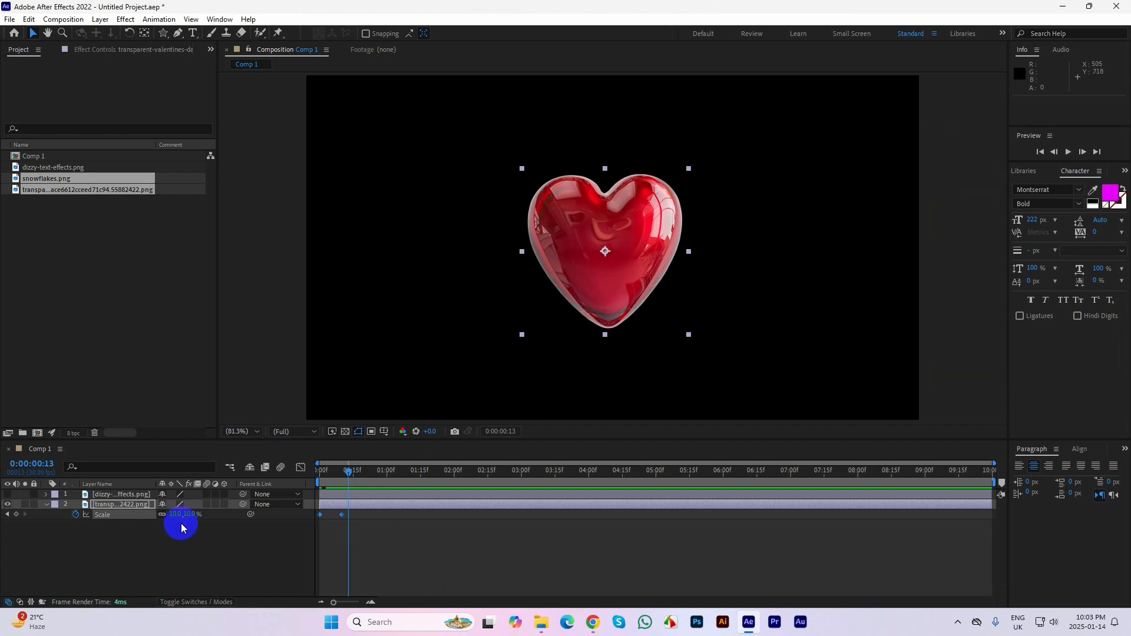
- Delete the Scale keyframes and both layers, the heart and the dizzy-text-effects image, from Comp 1
{"action": "left_click", "coordinate": [116, 529]}
{"action": "left_click", "coordinate": [116, 505]}
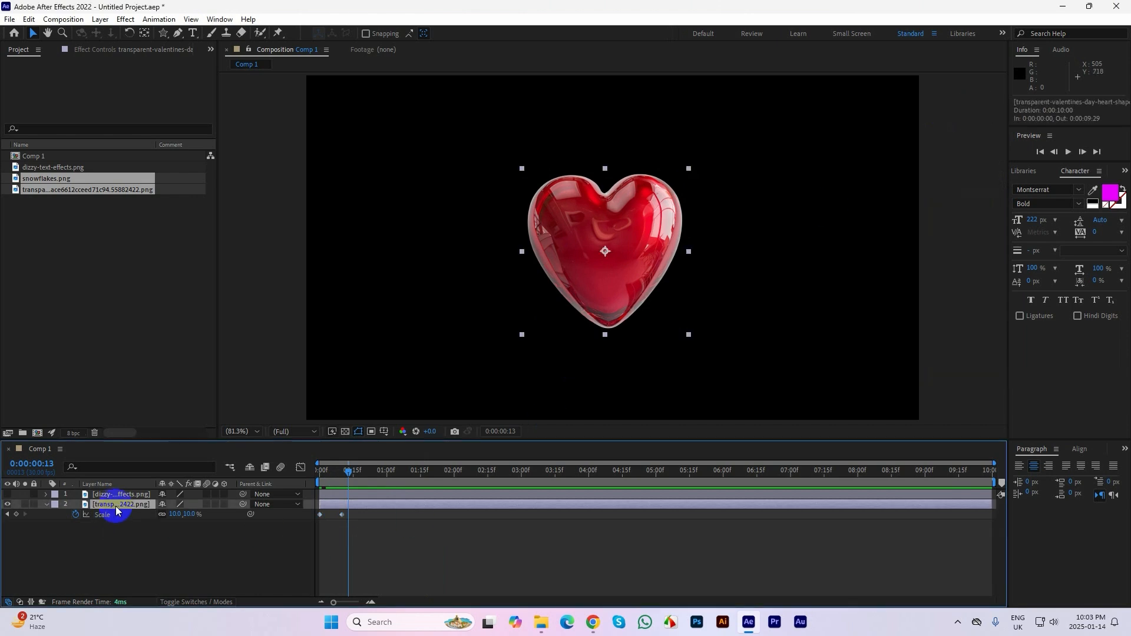
{"action": "left_click", "coordinate": [124, 494], "text": "shift"}
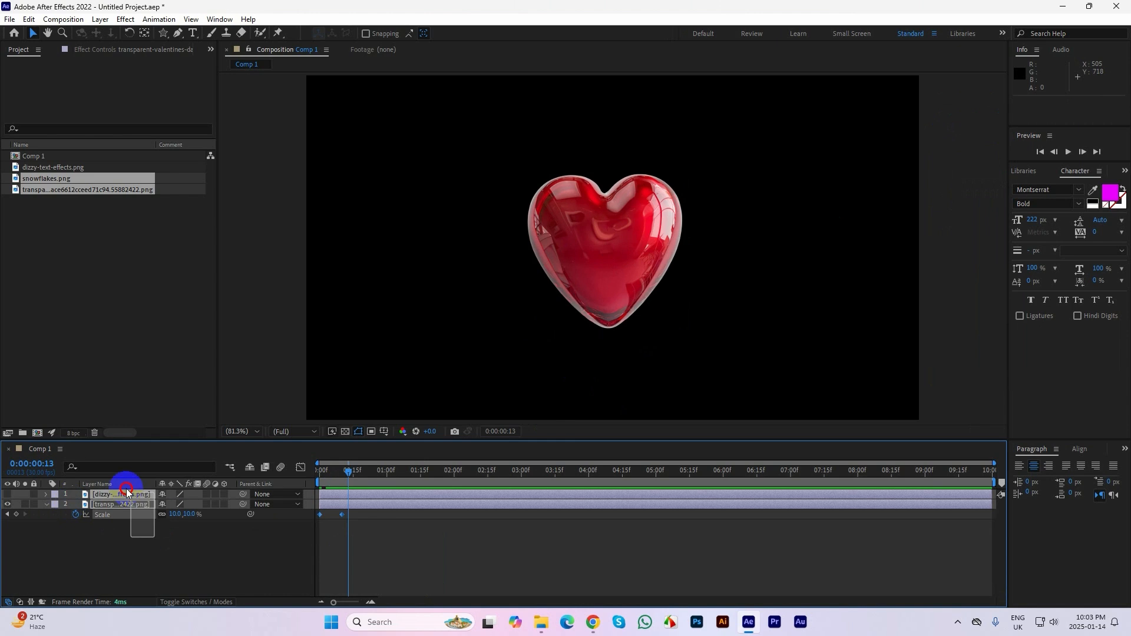
{"action": "key", "text": "Delete"}
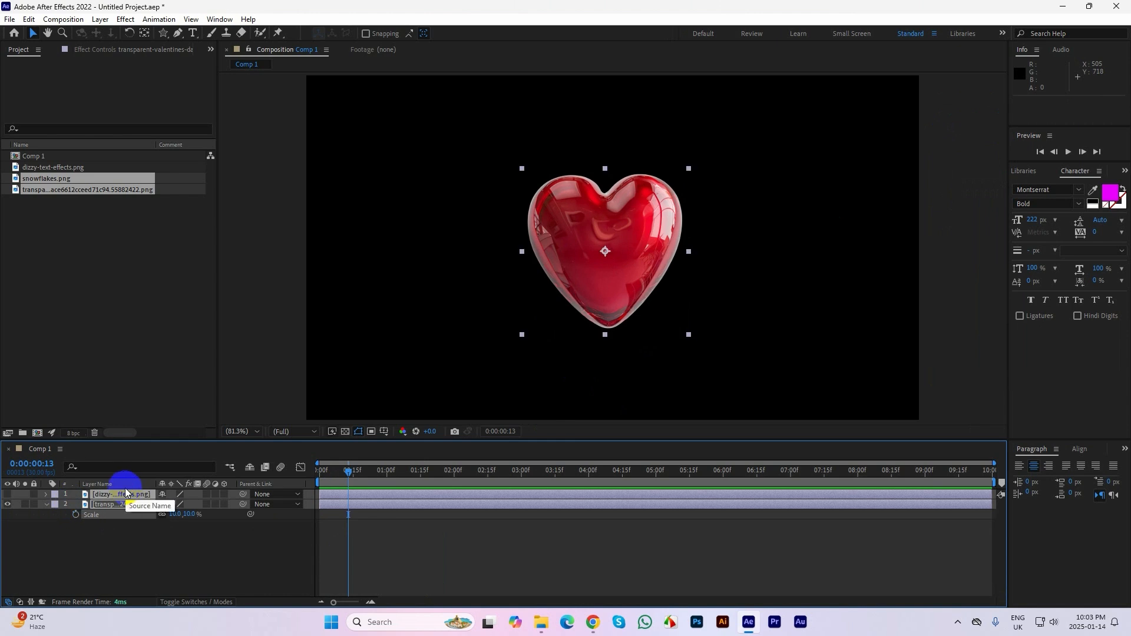
{"action": "key", "text": "Delete"}
{"action": "left_click", "coordinate": [75, 298]}
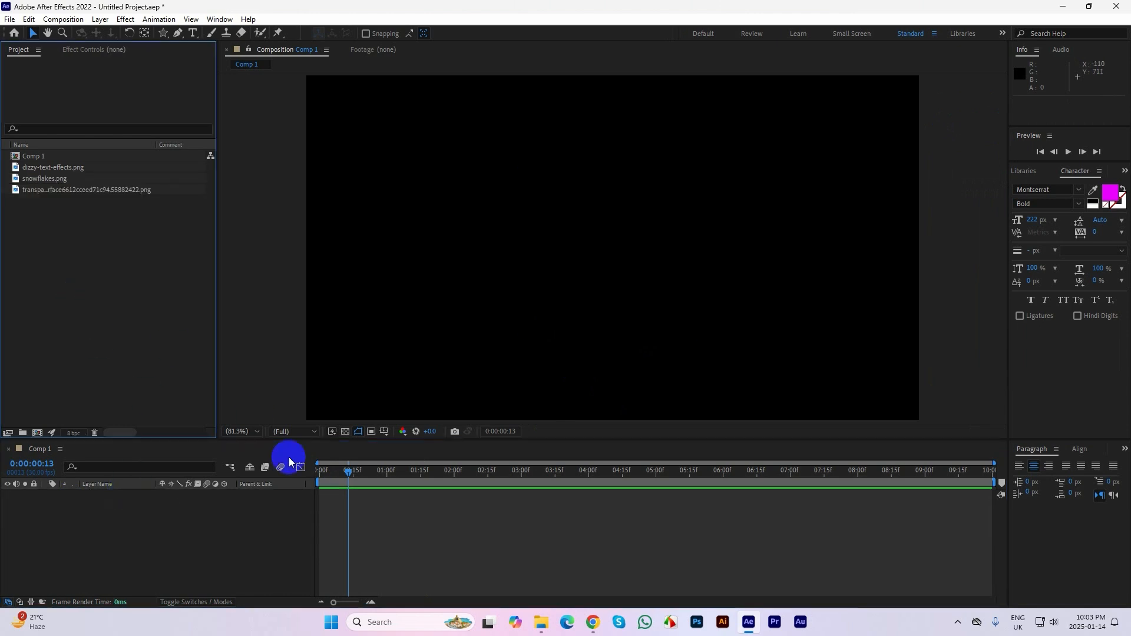
- Import the A Huevo - Luna Cantina audio from MGVE Batch-08 and the Abstract Polygon Shades background video from its Logo Animation folder
{"action": "left_click", "coordinate": [540, 622]}
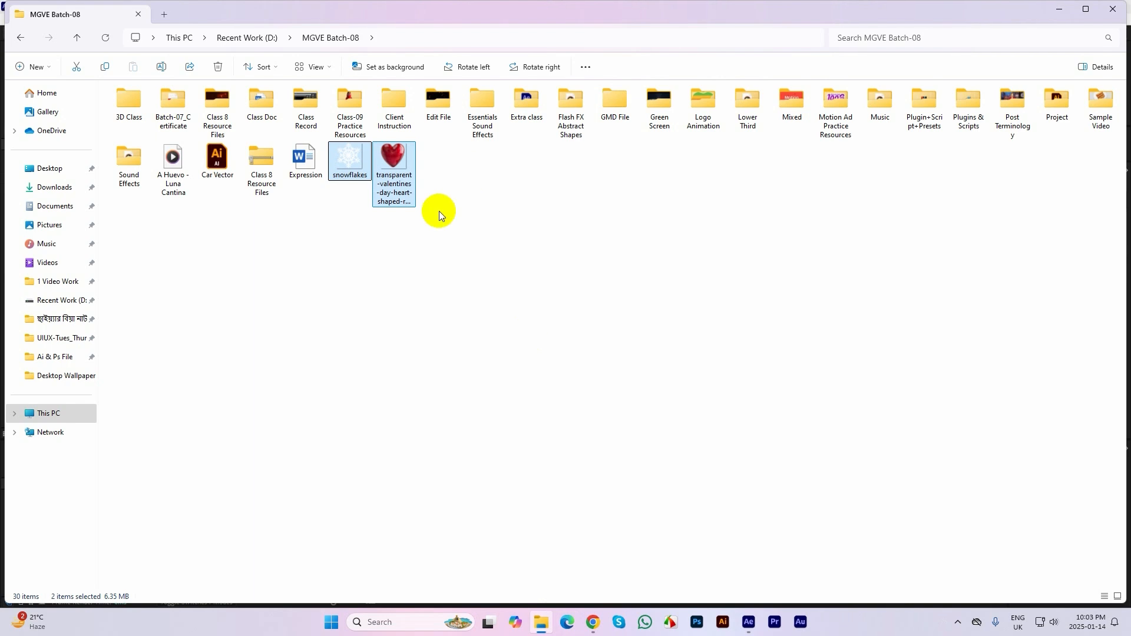
{"action": "left_click_drag", "start_coordinate": [171, 177], "coordinate": [65, 285]}
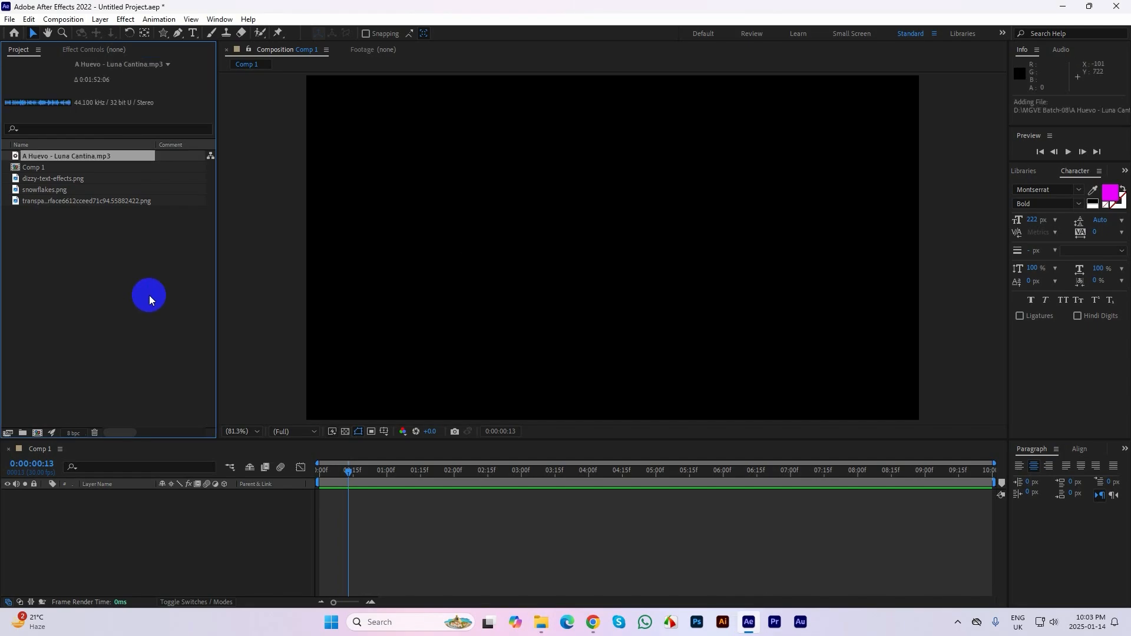
{"action": "left_click", "coordinate": [541, 622]}
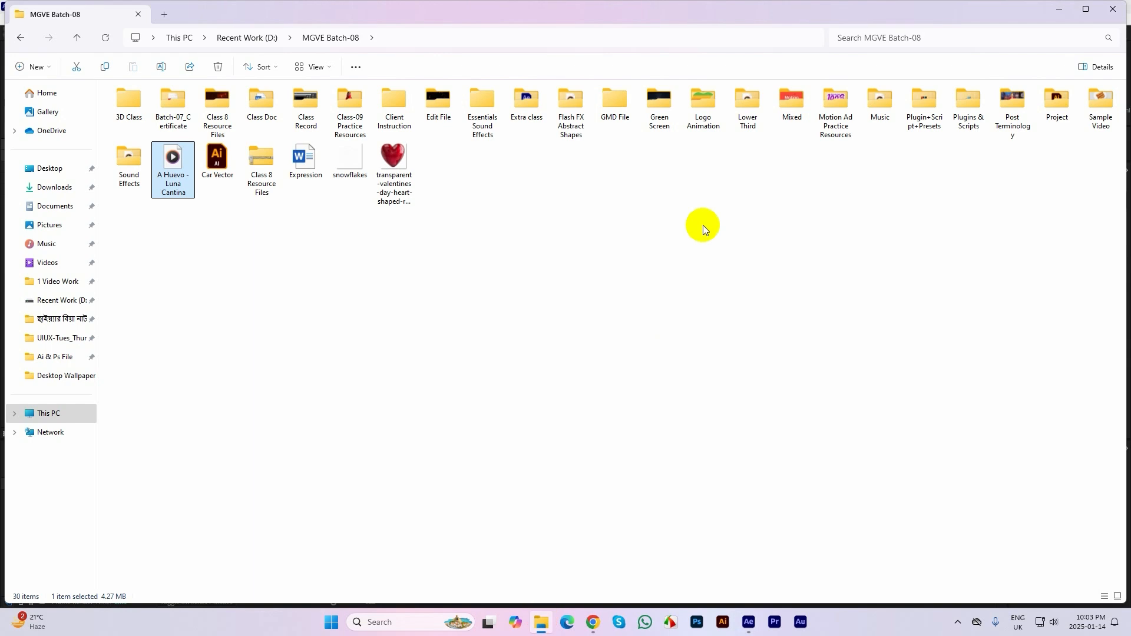
{"action": "double_click", "coordinate": [700, 101]}
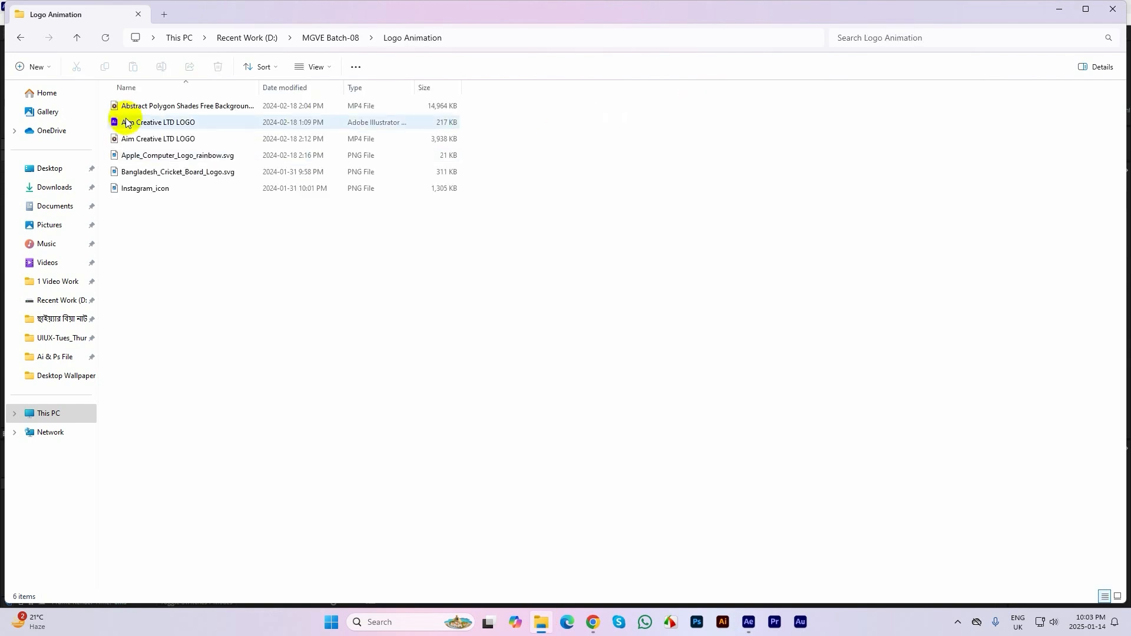
{"action": "left_click_drag", "start_coordinate": [127, 107], "coordinate": [23, 246]}
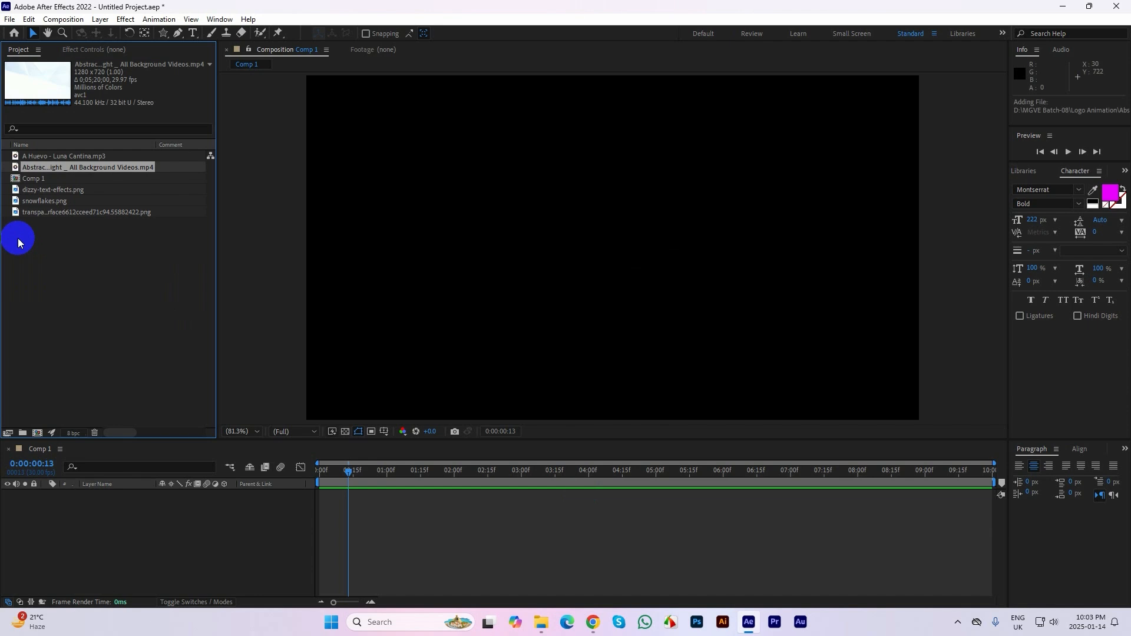
- Import the Logo Illustrator file from the Desktop as a composition with footage dimensions set to Layer Size
{"action": "left_click", "coordinate": [42, 192]}
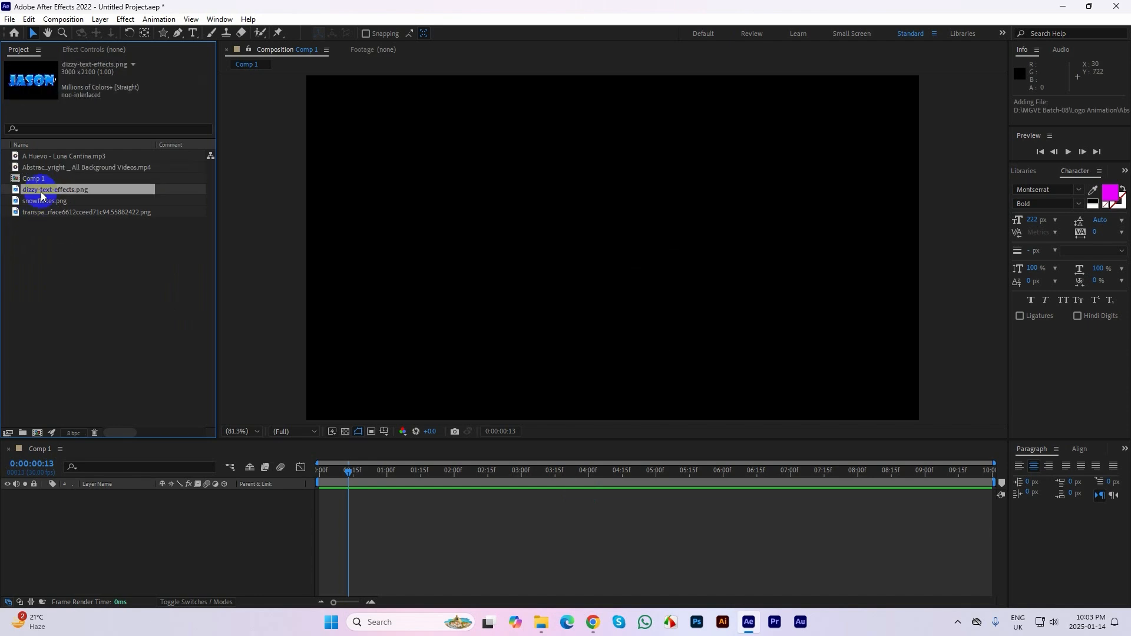
{"action": "double_click", "coordinate": [104, 299]}
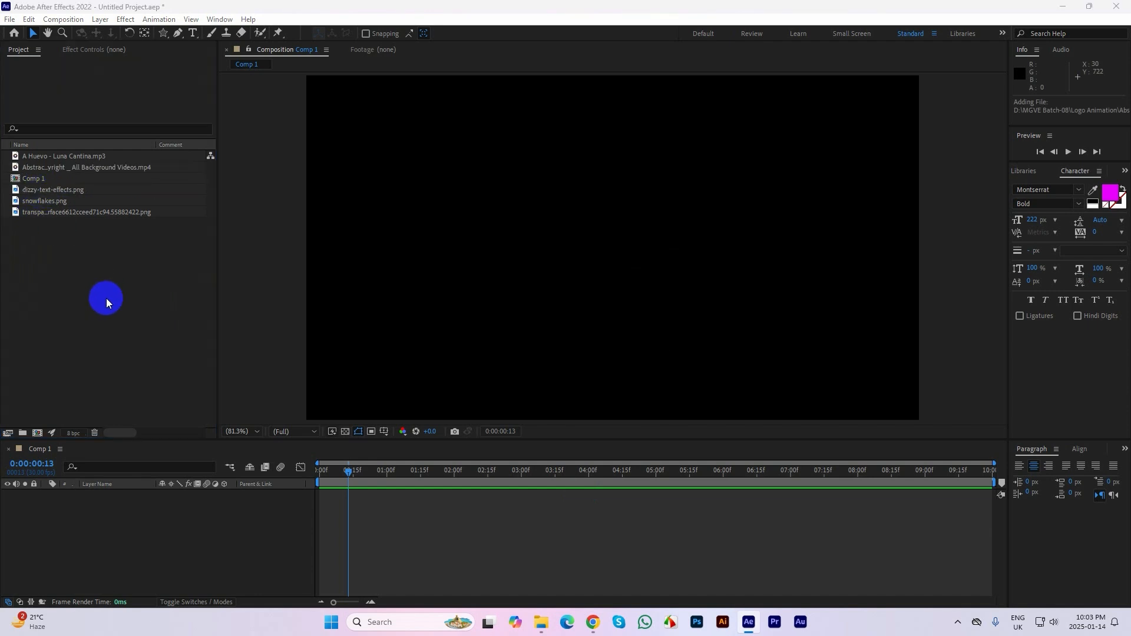
{"action": "left_click", "coordinate": [266, 128]}
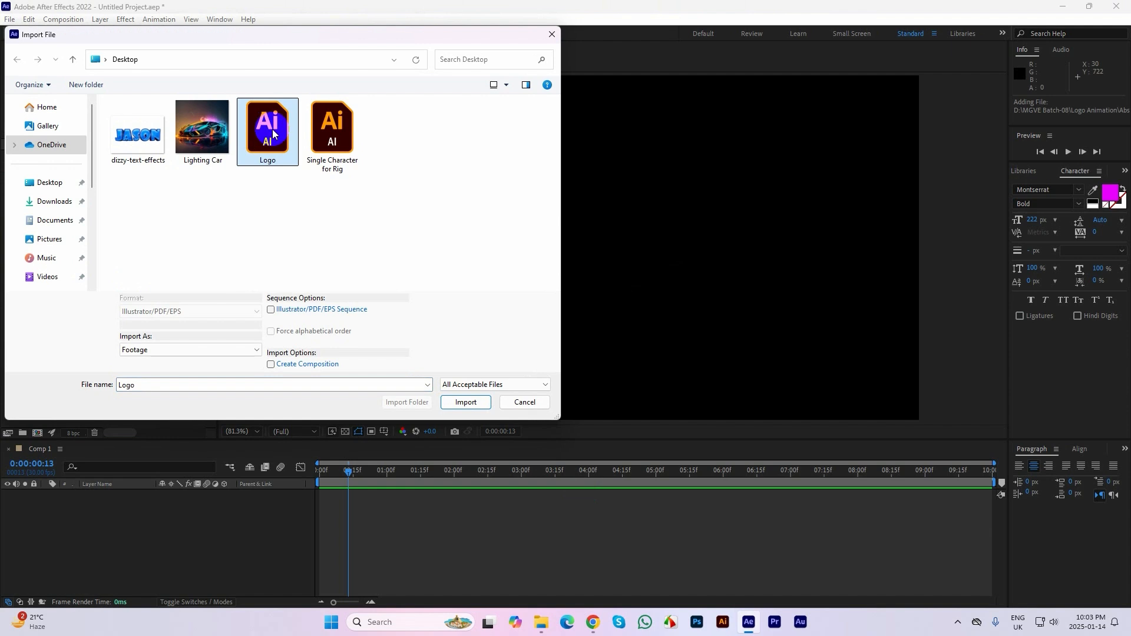
{"action": "left_click", "coordinate": [466, 402]}
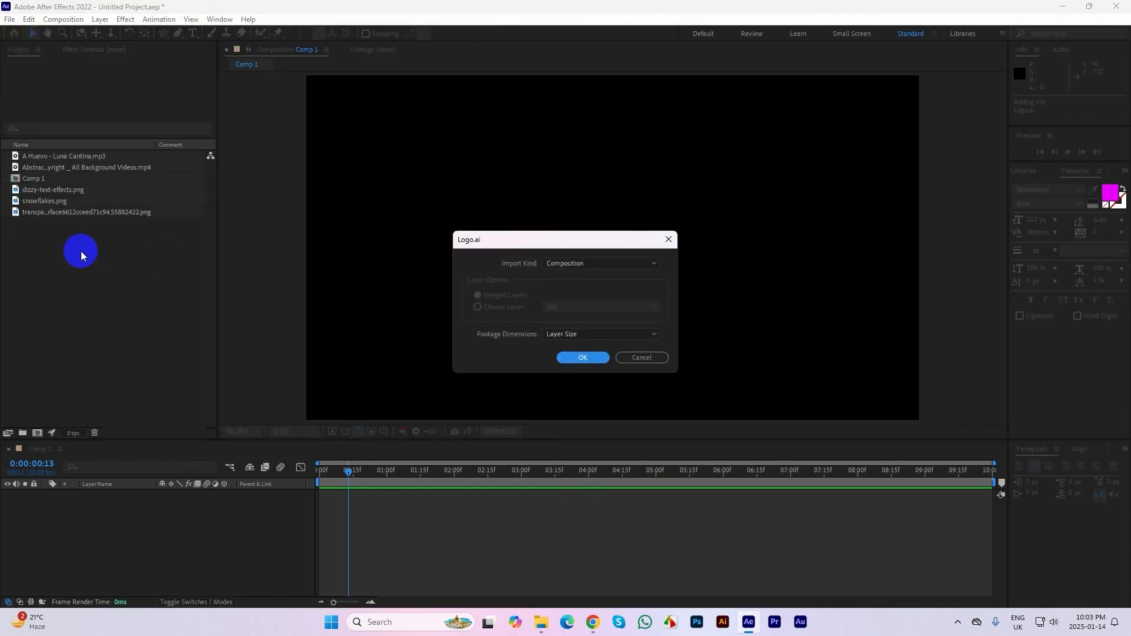
{"action": "left_click", "coordinate": [583, 357]}
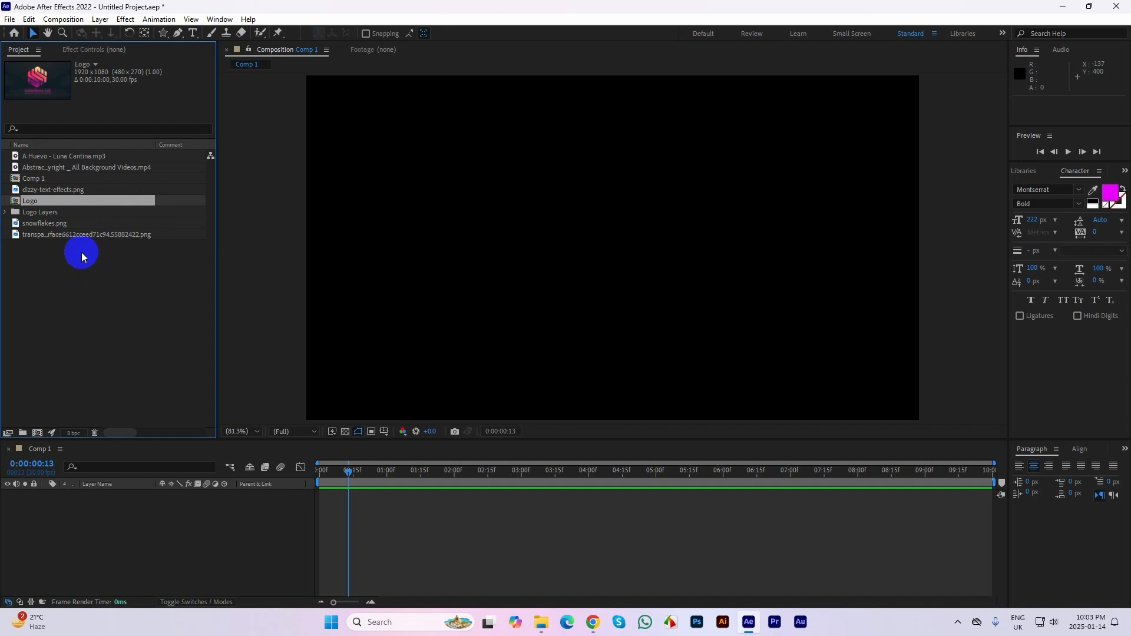
- Create a new folder in the project and delete it again
{"action": "left_click", "coordinate": [22, 434]}
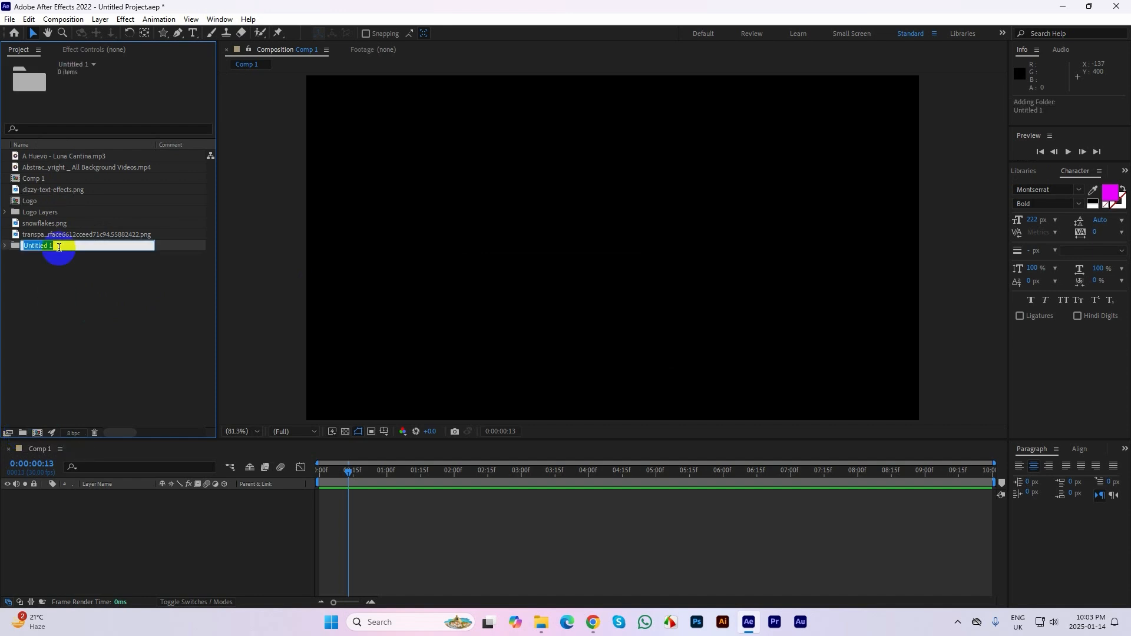
{"action": "left_click", "coordinate": [10, 245]}
{"action": "left_click_drag", "start_coordinate": [41, 247], "coordinate": [95, 432]}
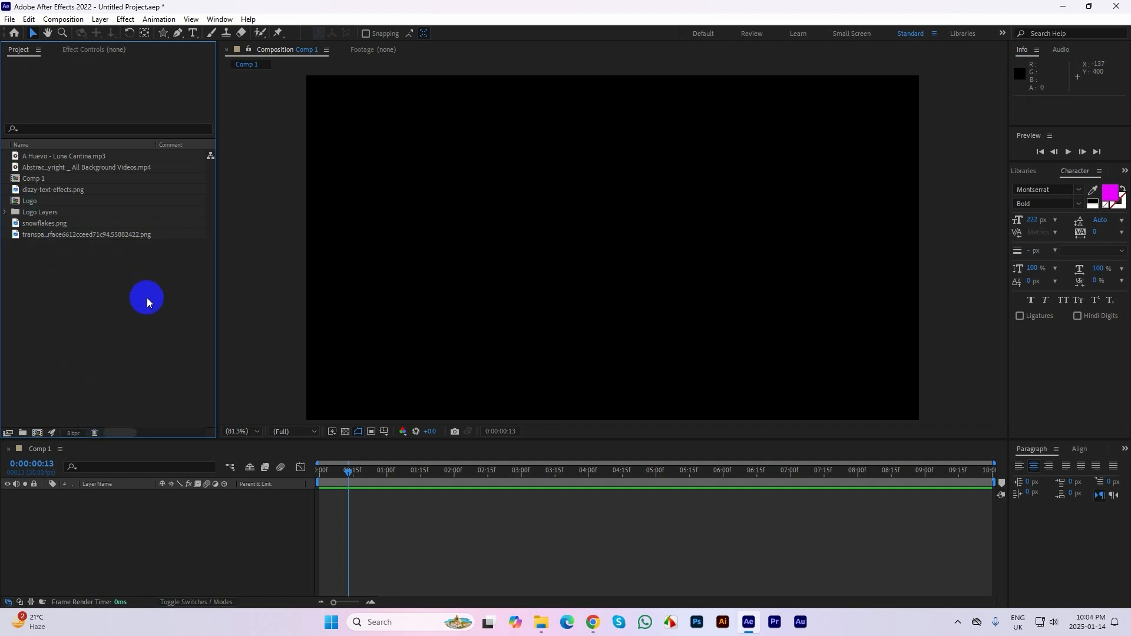
- Clear the selection of project items, open the Guchai script and narrow its window
{"action": "left_click_drag", "start_coordinate": [133, 277], "coordinate": [46, 144]}
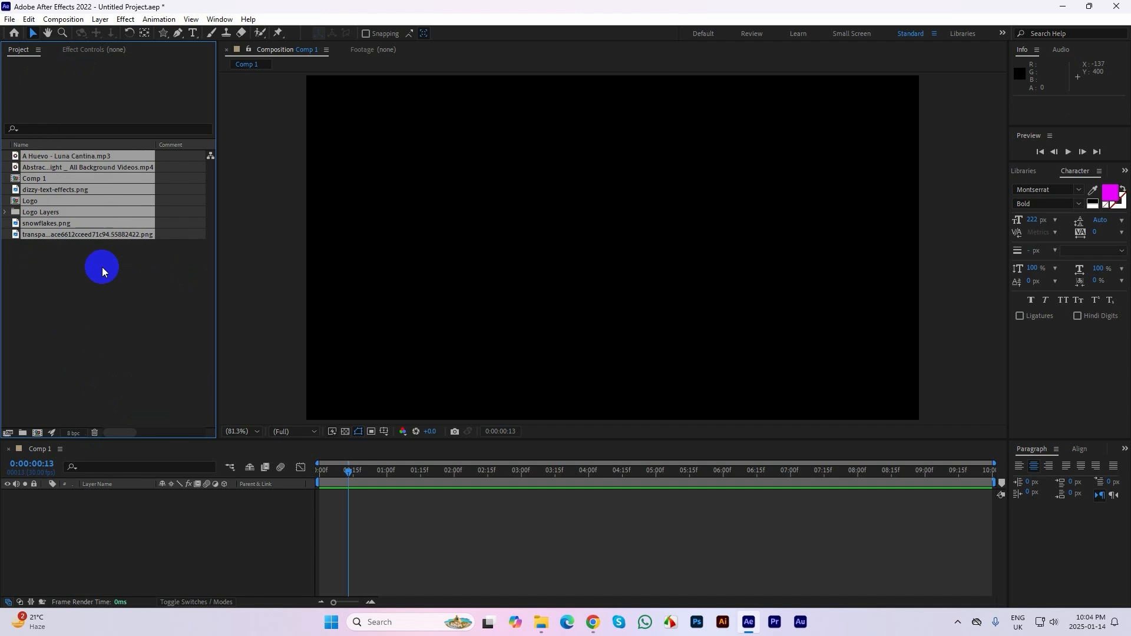
{"action": "left_click", "coordinate": [101, 267]}
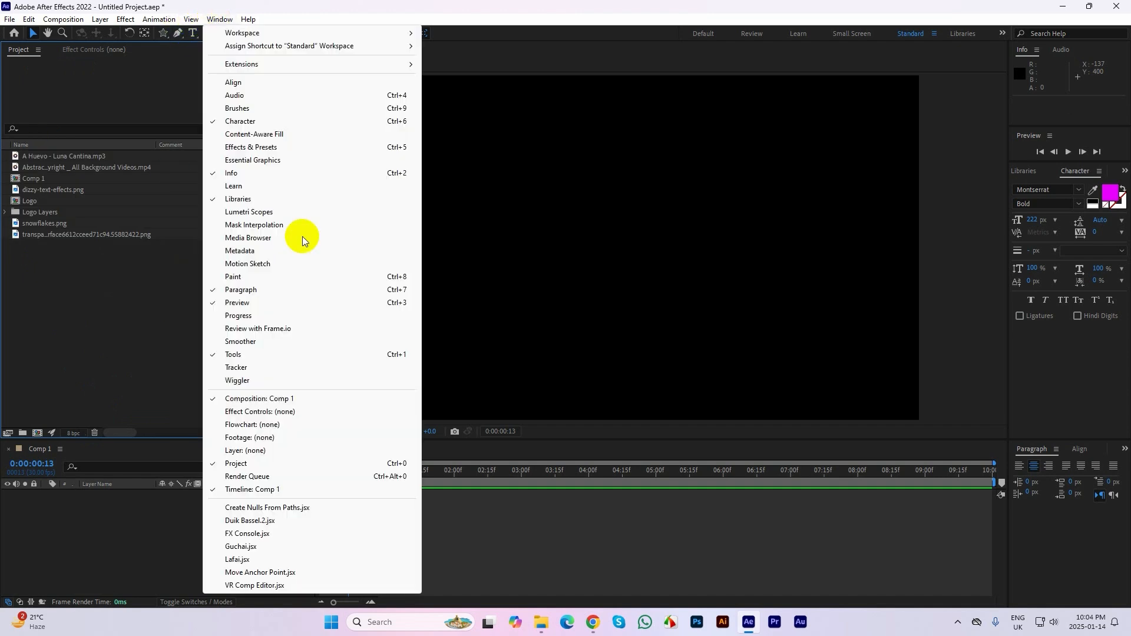
{"action": "left_click", "coordinate": [219, 19]}
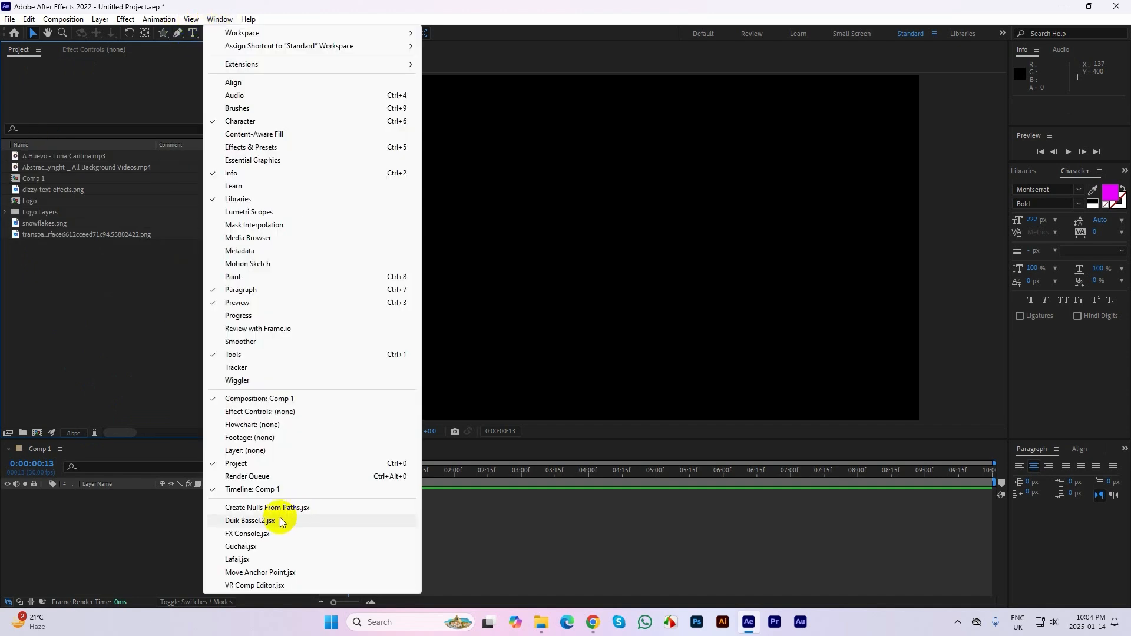
{"action": "left_click", "coordinate": [252, 546]}
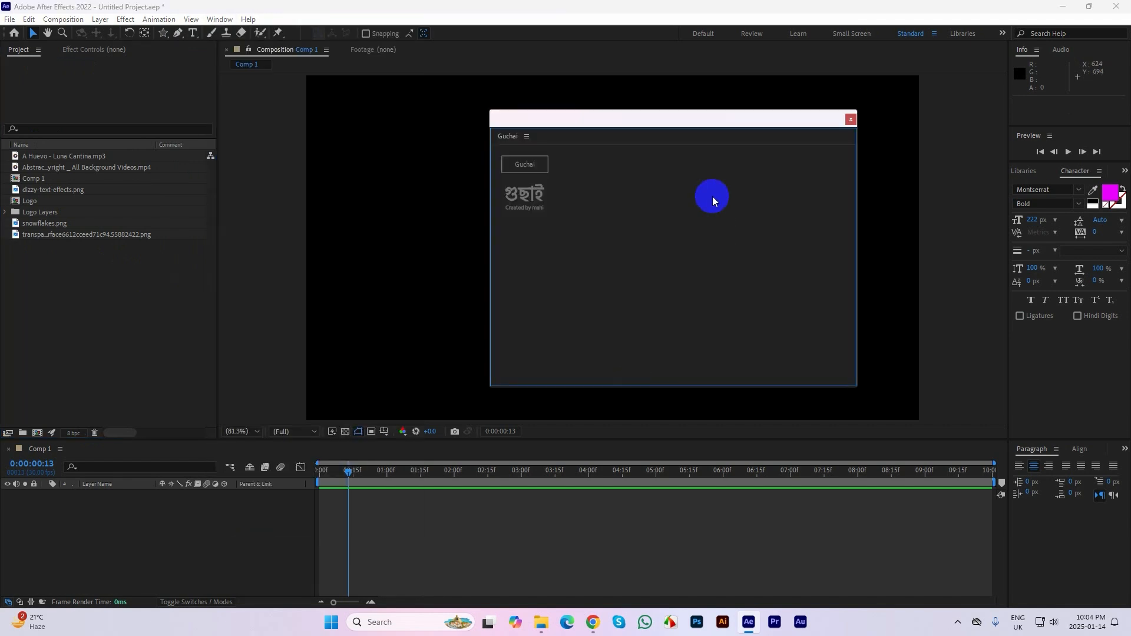
{"action": "left_click_drag", "start_coordinate": [479, 207], "coordinate": [777, 214]}
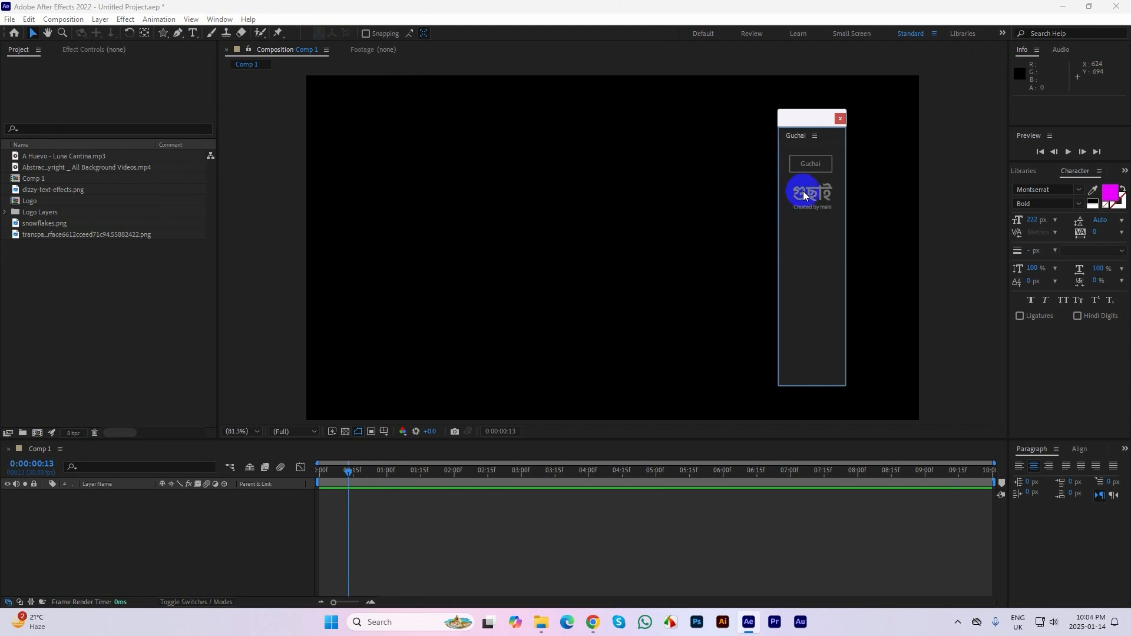
- Run Guchai to sort the project files into folders, dismiss the alert and move its window beside the project list
{"action": "left_click", "coordinate": [811, 167]}
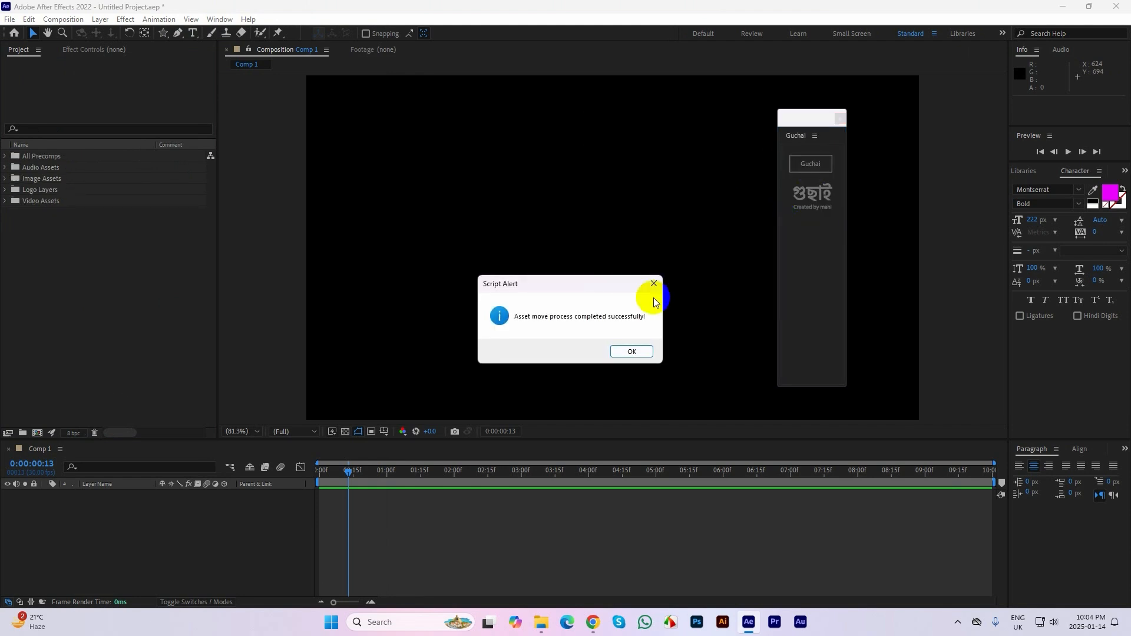
{"action": "left_click", "coordinate": [629, 352]}
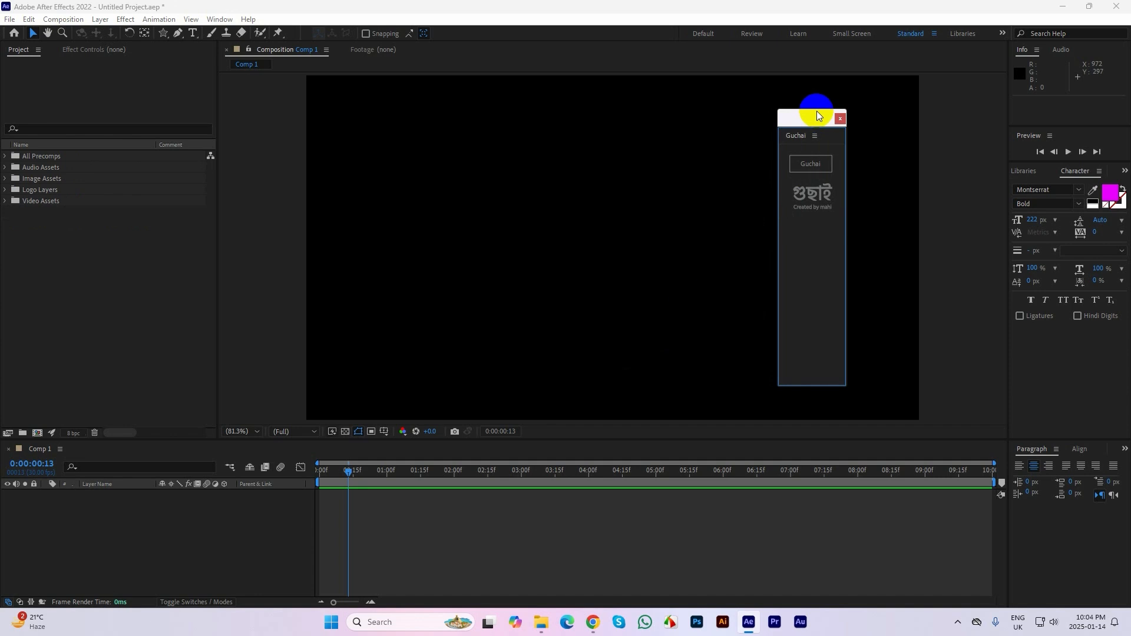
{"action": "left_click_drag", "start_coordinate": [811, 117], "coordinate": [187, 175]}
- Expand all the sorted project folders at once to view their contents, collapse them and clear the selection
{"action": "left_click_drag", "start_coordinate": [138, 285], "coordinate": [2, 155]}
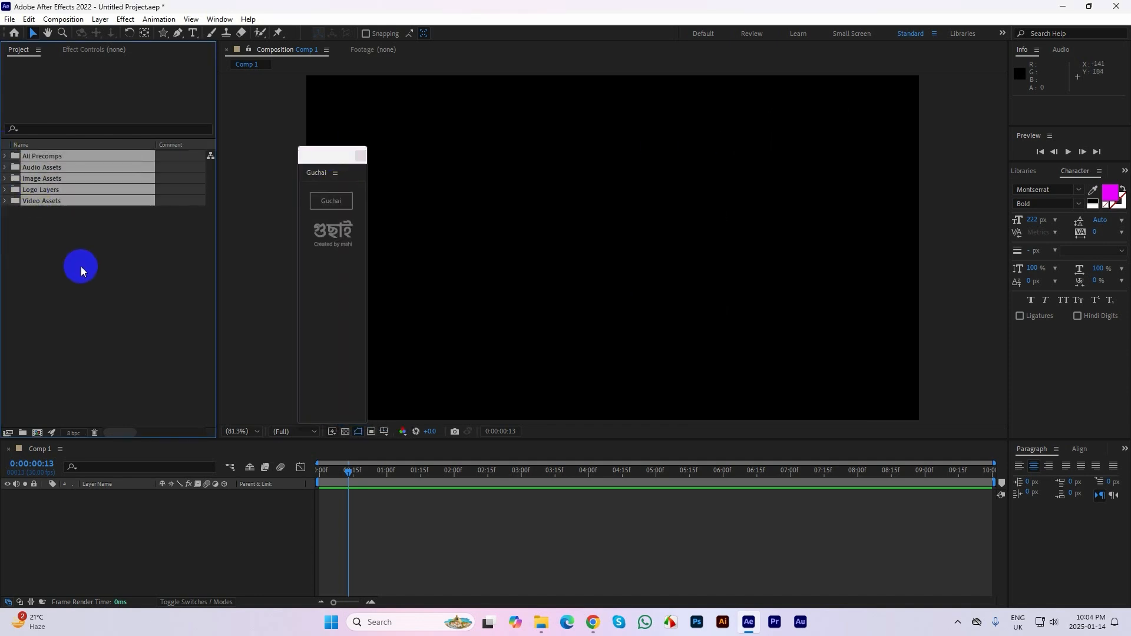
{"action": "left_click", "coordinate": [5, 201]}
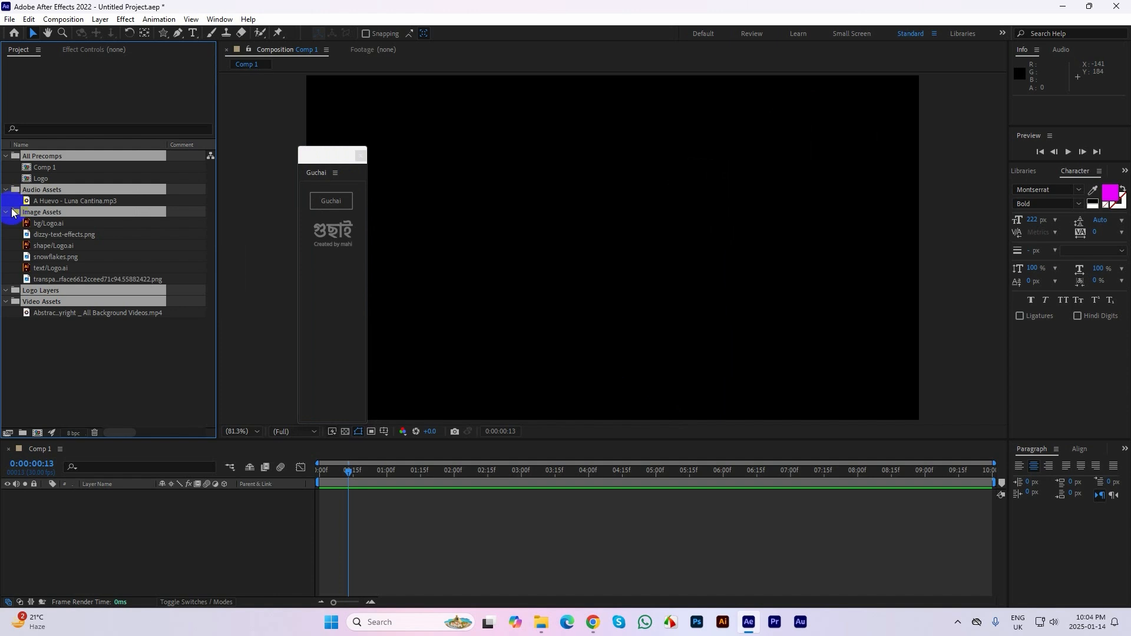
{"action": "left_click", "coordinate": [4, 214]}
{"action": "left_click", "coordinate": [45, 252]}
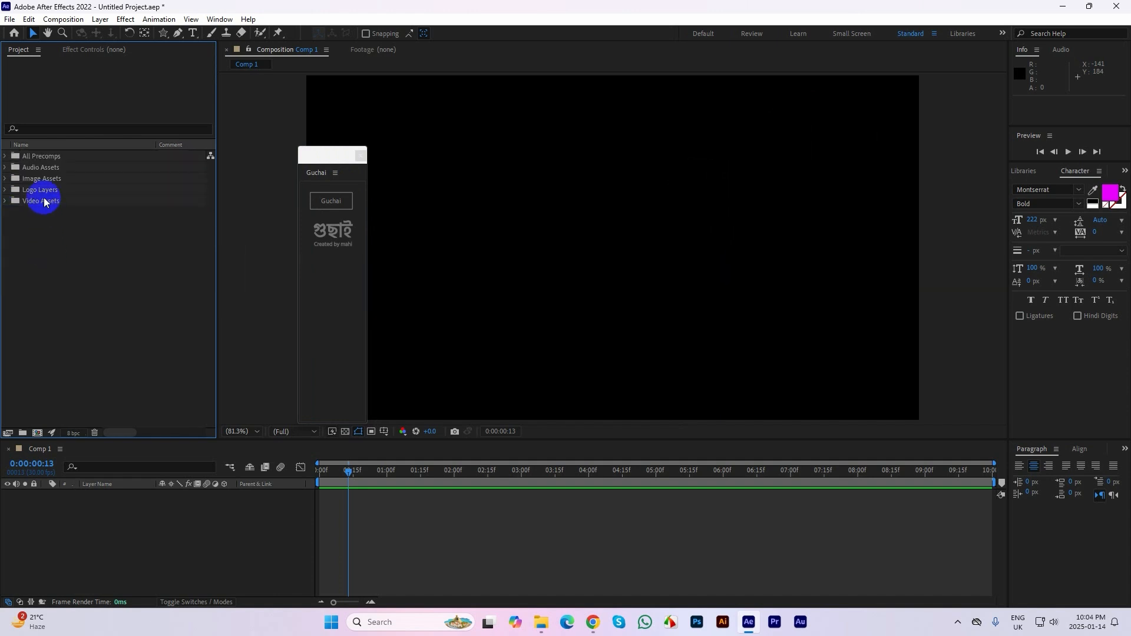
- Examine the contents of the Video Assets, Image Assets, Audio Assets and All Precomps folders one after another
{"action": "left_click", "coordinate": [10, 201]}
{"action": "left_click", "coordinate": [4, 201]}
{"action": "left_click", "coordinate": [47, 213]}
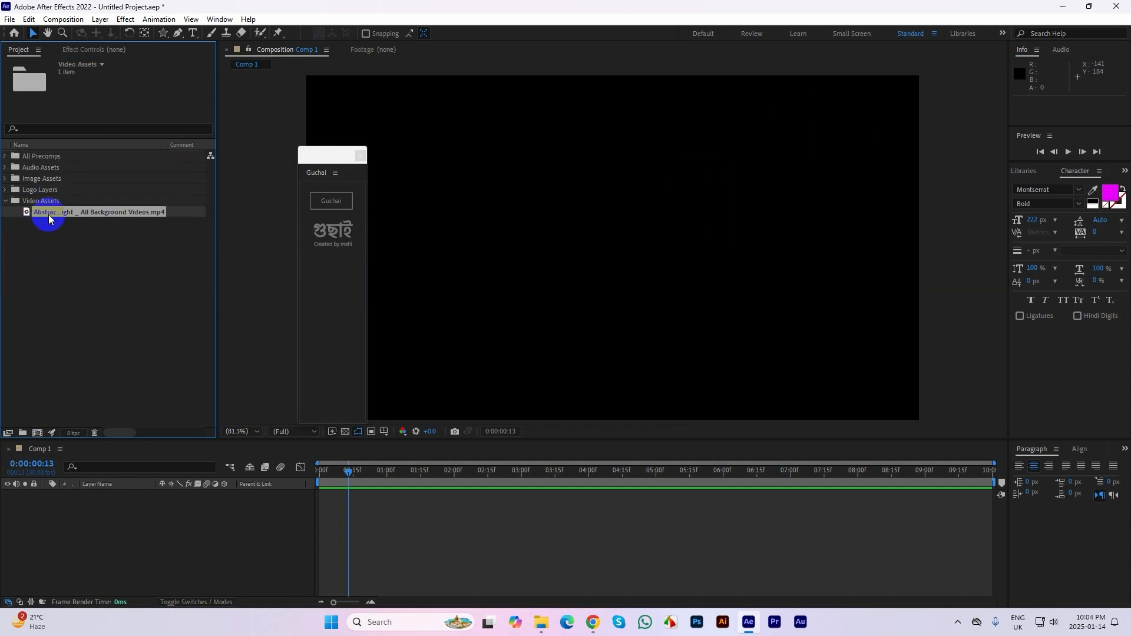
{"action": "left_click", "coordinate": [4, 200]}
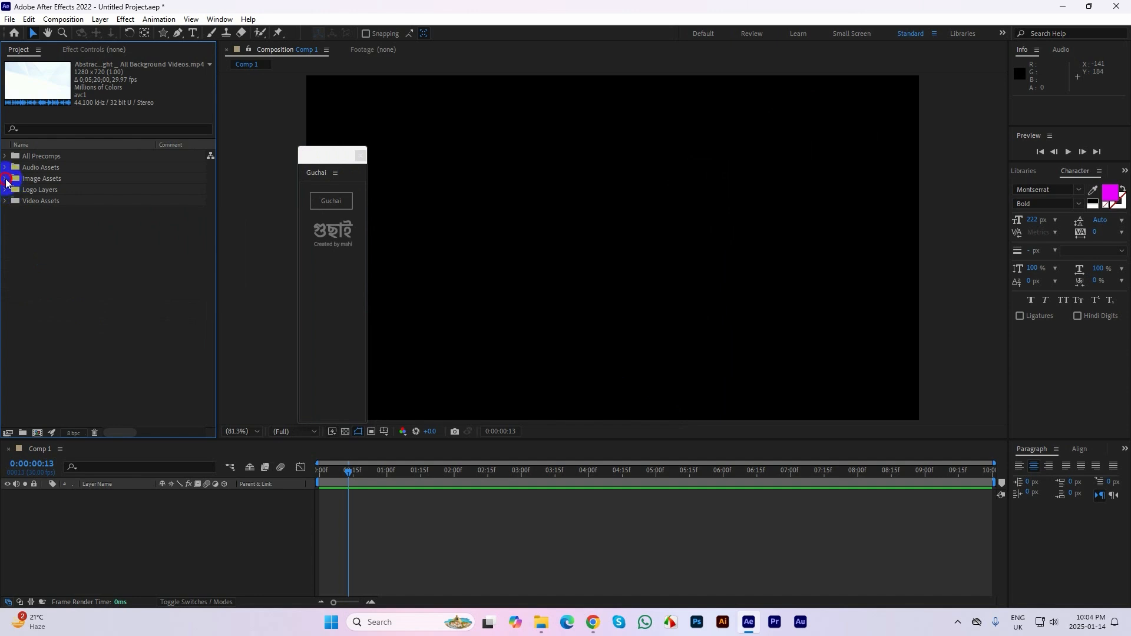
{"action": "left_click", "coordinate": [6, 179]}
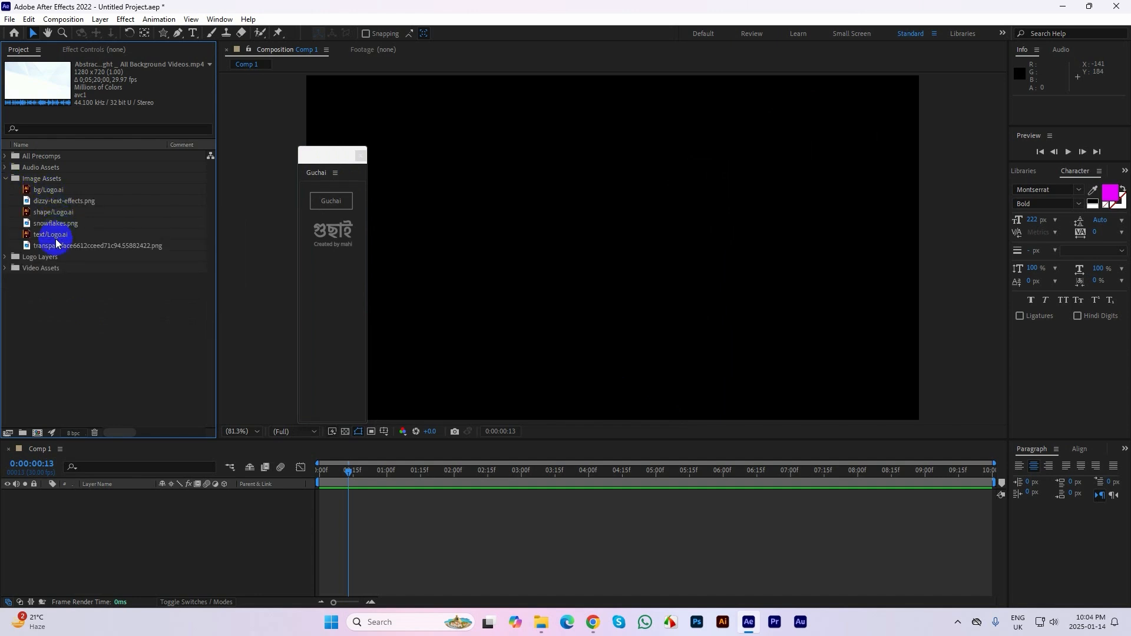
{"action": "left_click", "coordinate": [6, 178]}
{"action": "left_click", "coordinate": [6, 167]}
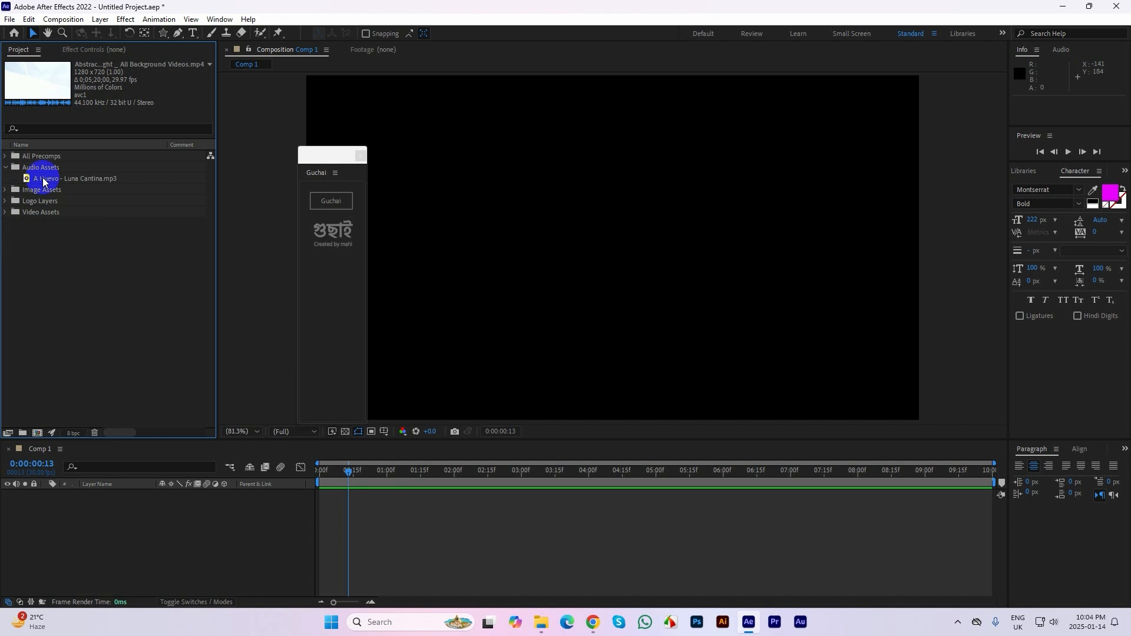
{"action": "left_click", "coordinate": [6, 167]}
{"action": "left_click", "coordinate": [6, 156]}
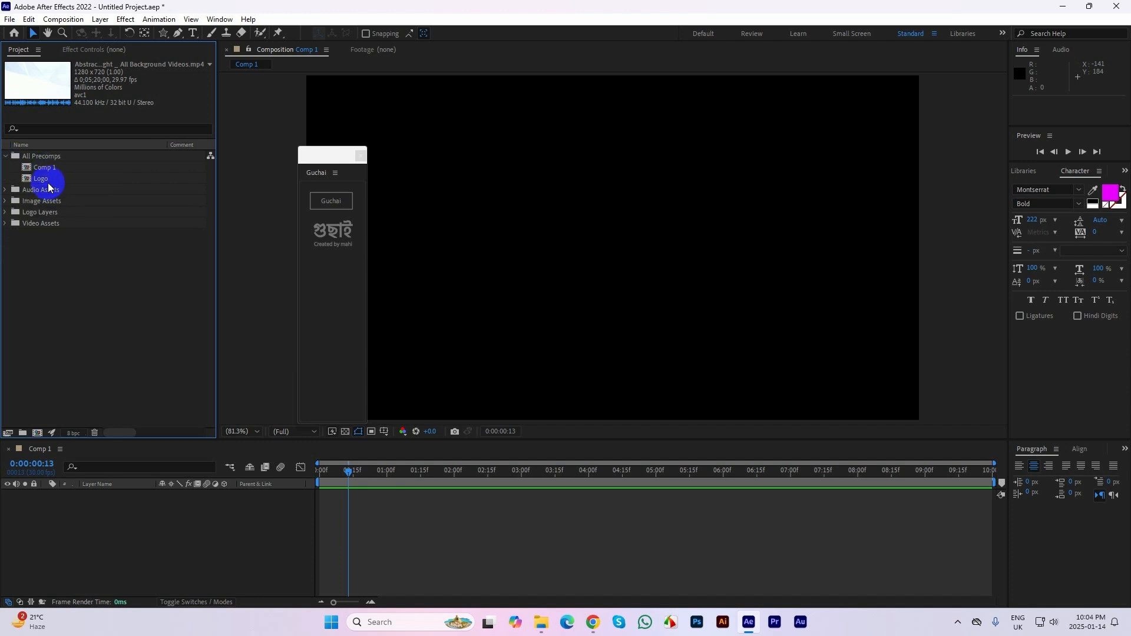
{"action": "left_click", "coordinate": [6, 156]}
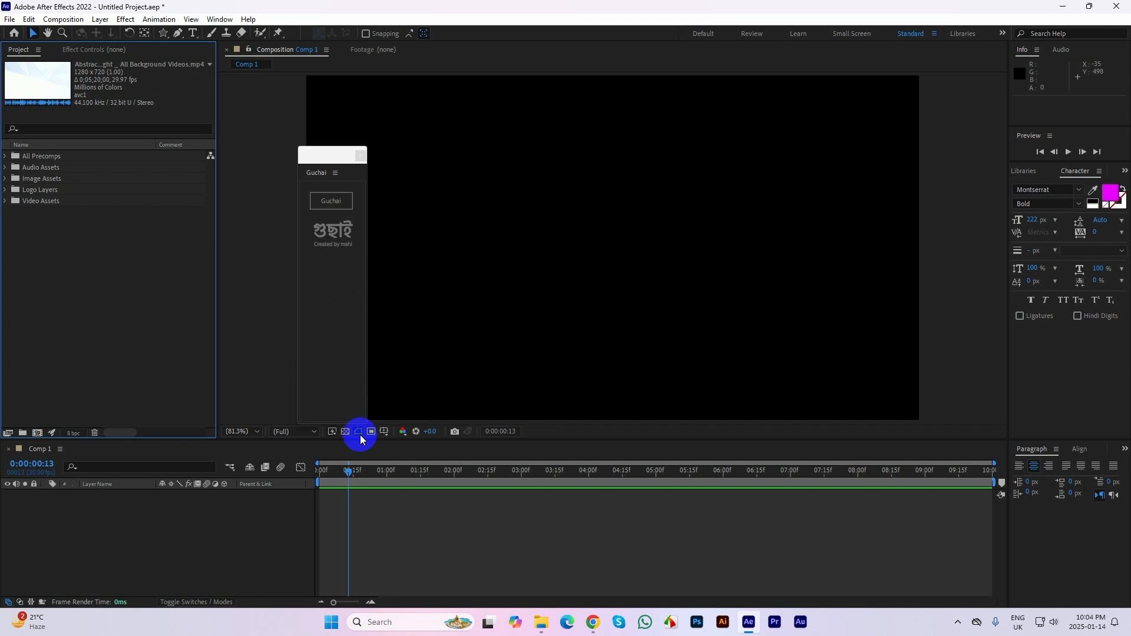
- Shorten the Guchai window and close it
{"action": "left_click_drag", "start_coordinate": [346, 422], "coordinate": [335, 288]}
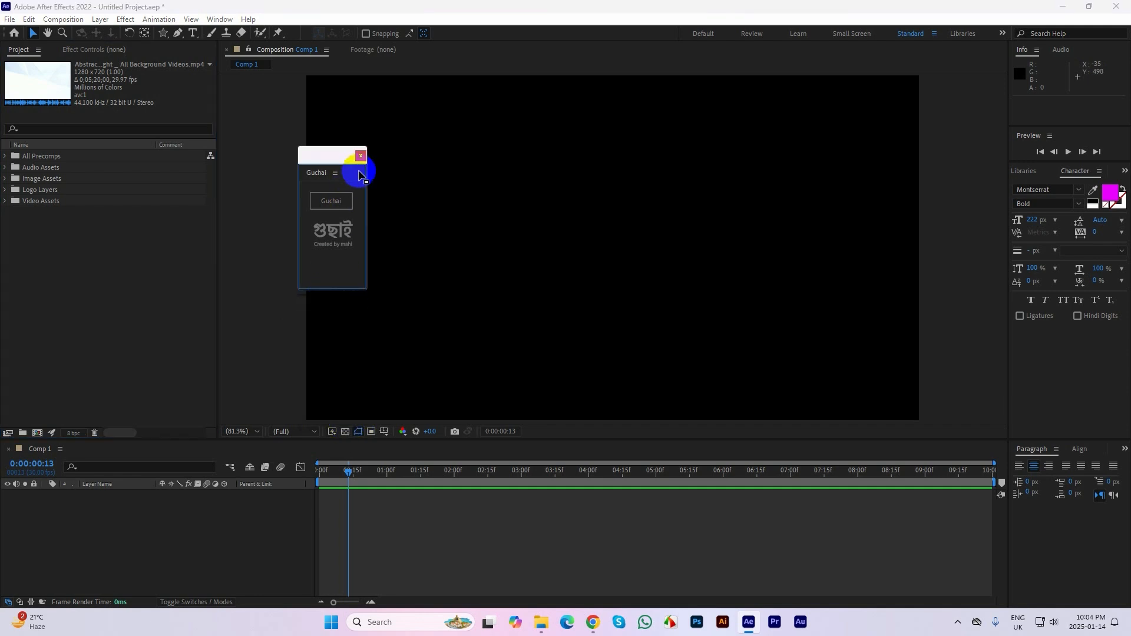
{"action": "left_click", "coordinate": [361, 156]}
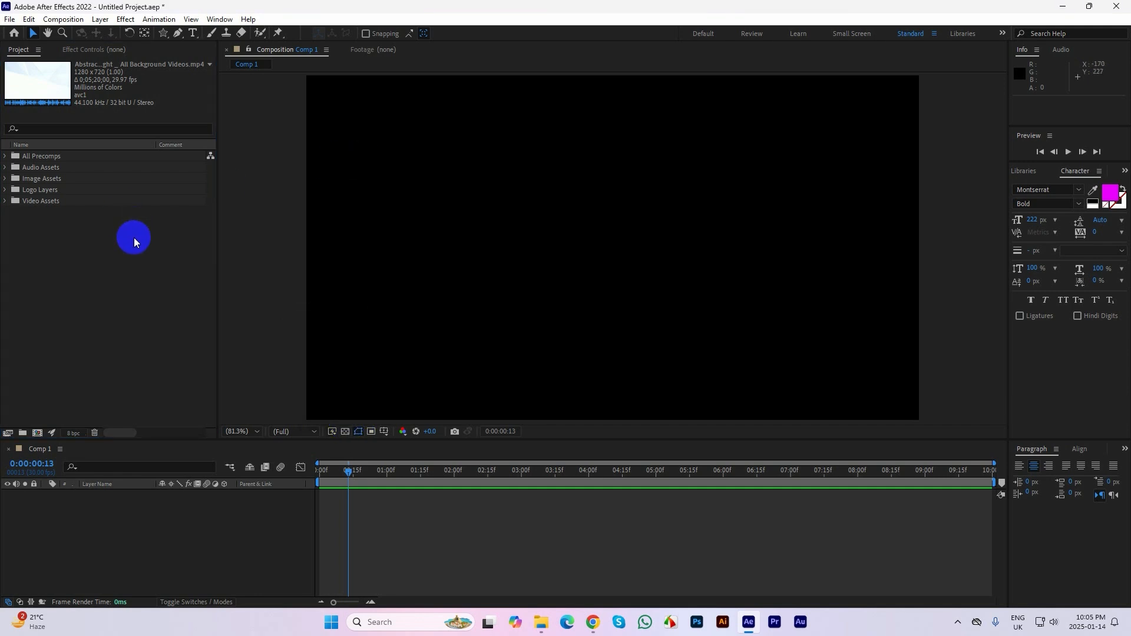
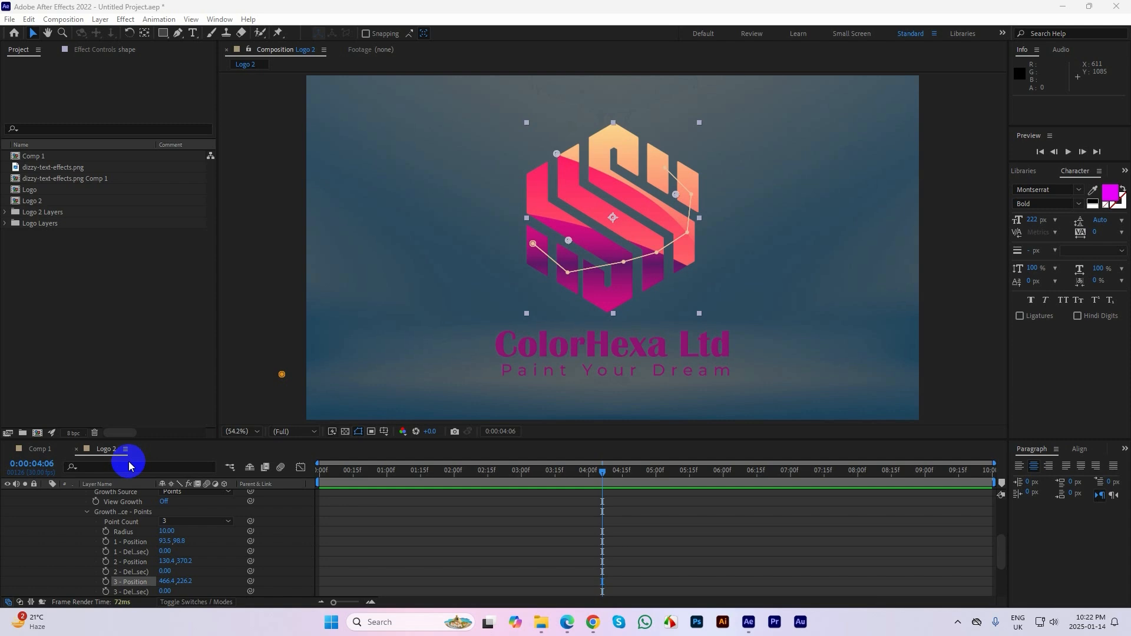
- Switch to the Comp 1 timeline and preview the JASON text animation from the start
{"action": "left_click", "coordinate": [37, 452]}
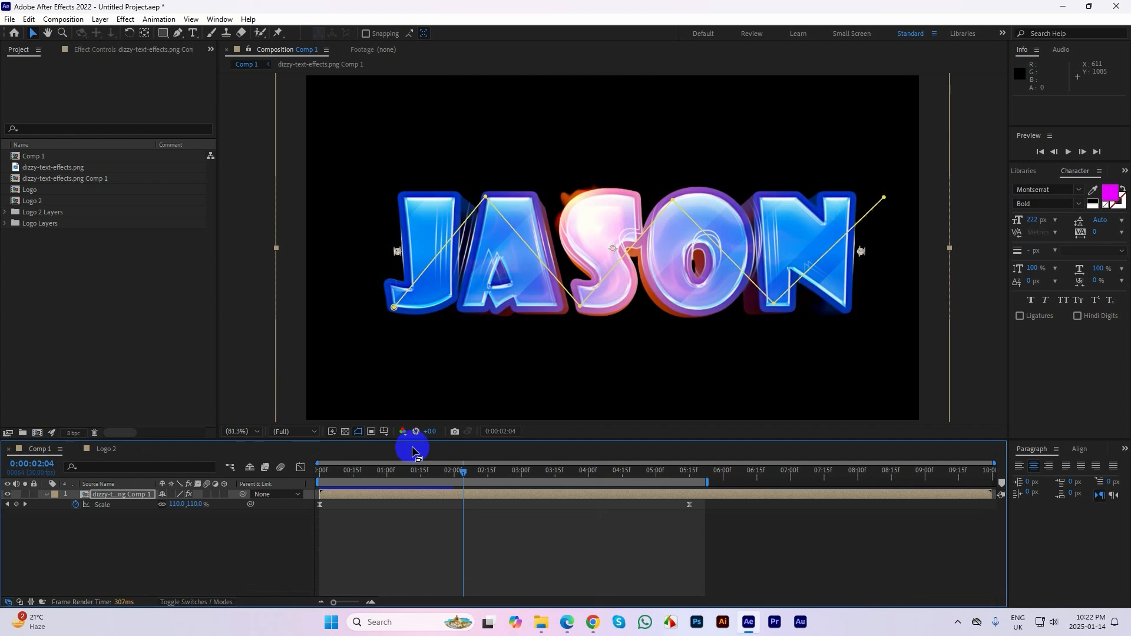
{"action": "left_click_drag", "start_coordinate": [379, 475], "coordinate": [292, 484]}
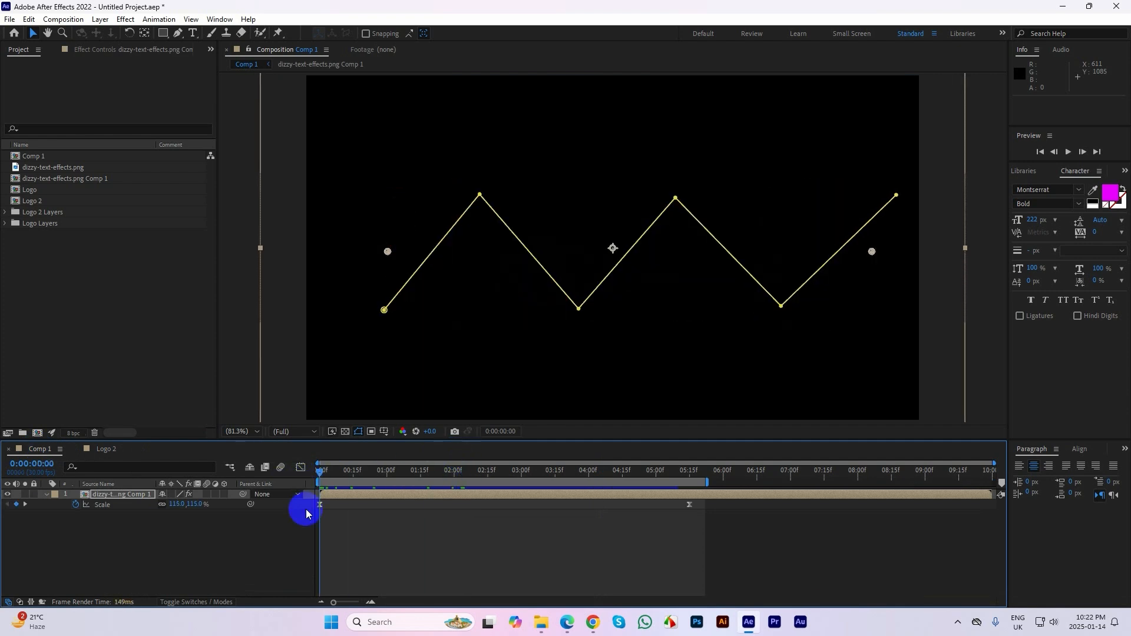
{"action": "left_click", "coordinate": [207, 542]}
{"action": "key", "text": "space"}
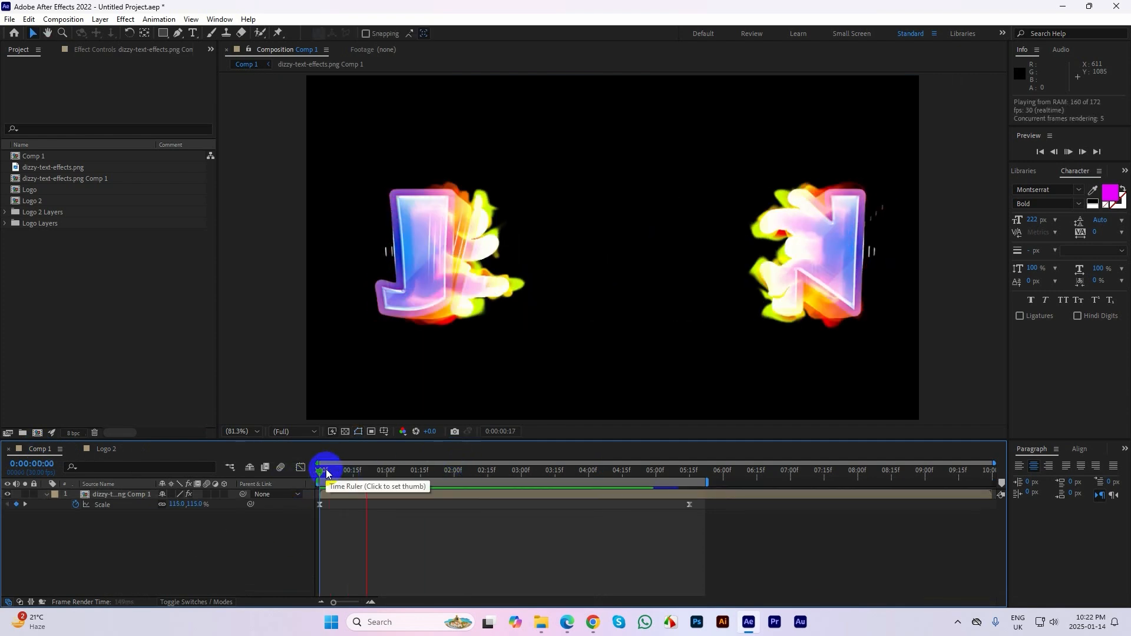
{"action": "key", "text": "space"}
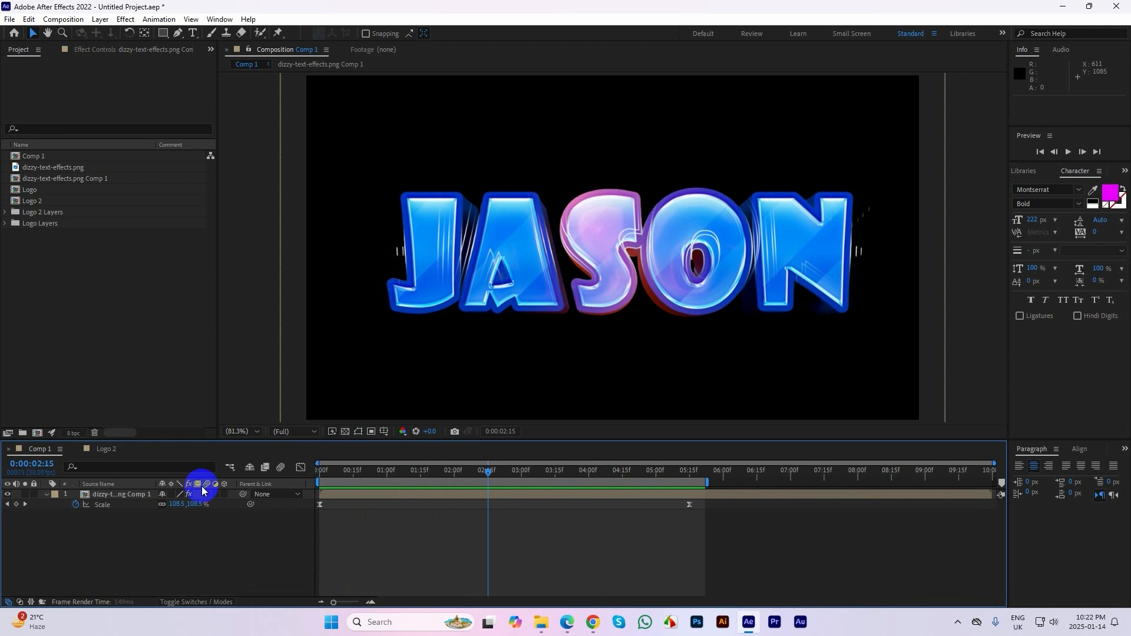
- Select the dizzy-text-effects.png Comp 1 layer, search the effects for "auto" and bring up the AutoFill settings
{"action": "left_click", "coordinate": [126, 494]}
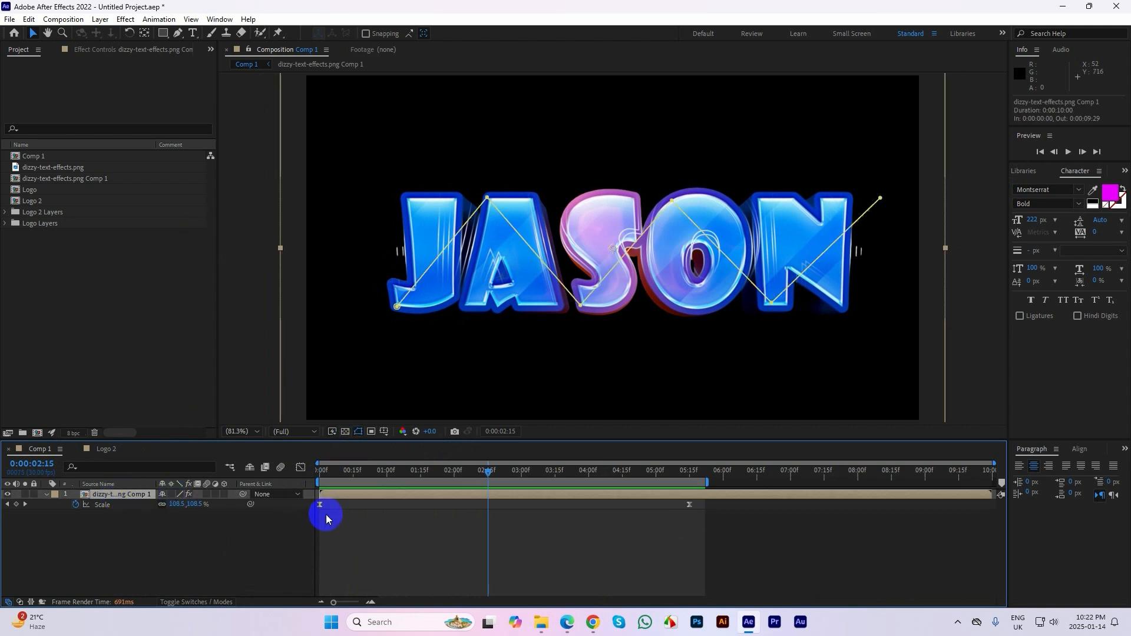
{"action": "key", "text": "ctrl+space"}
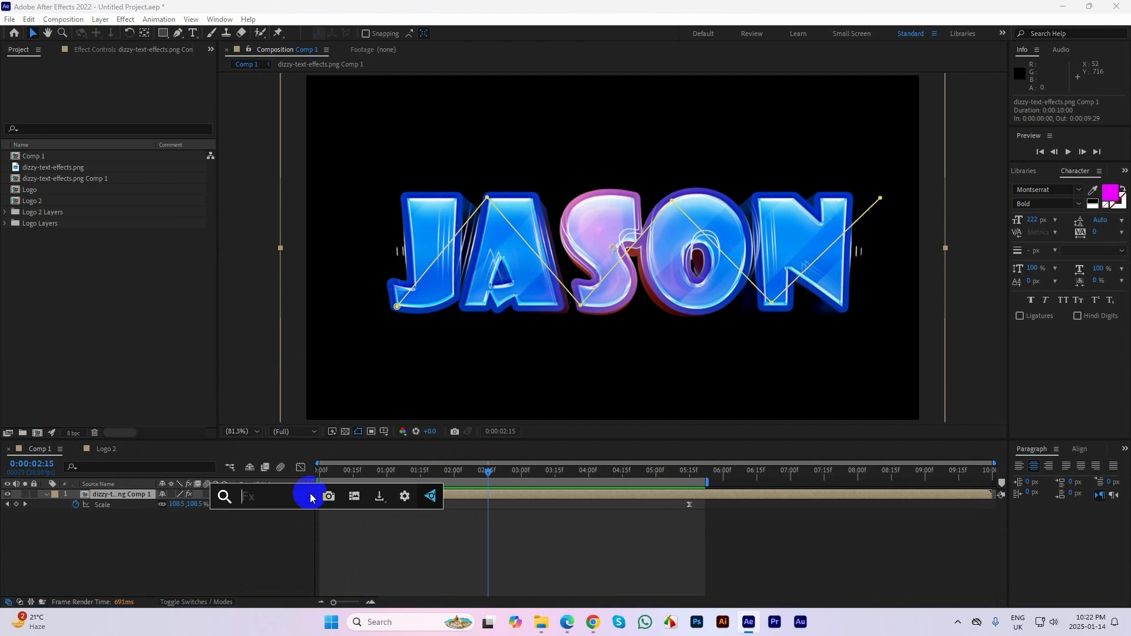
{"action": "type", "text": "auto"}
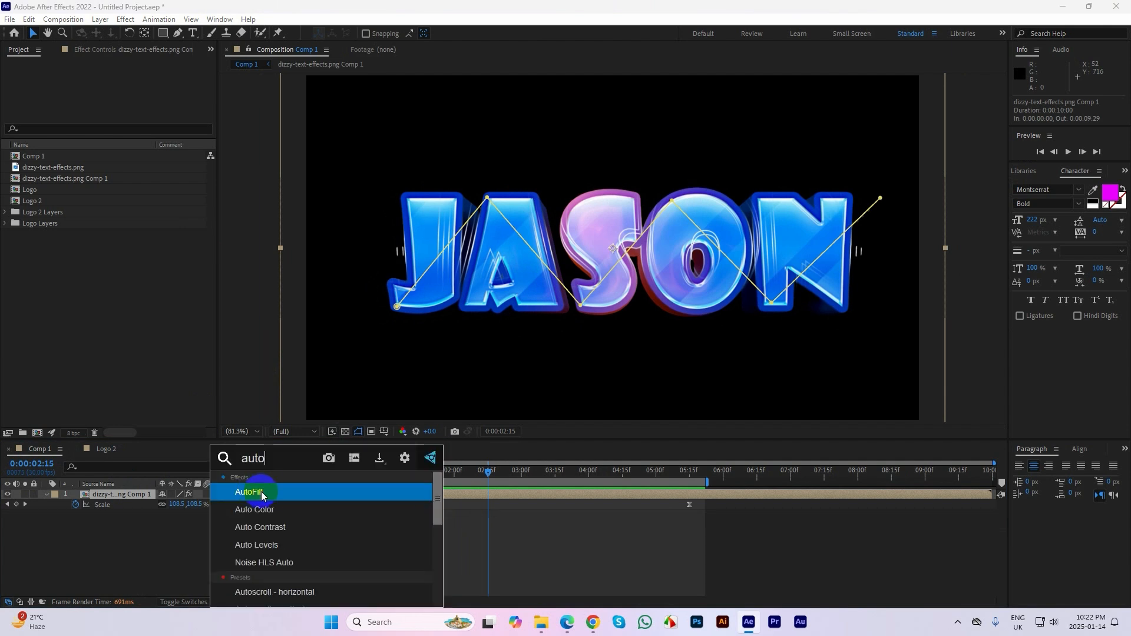
{"action": "left_click", "coordinate": [271, 495]}
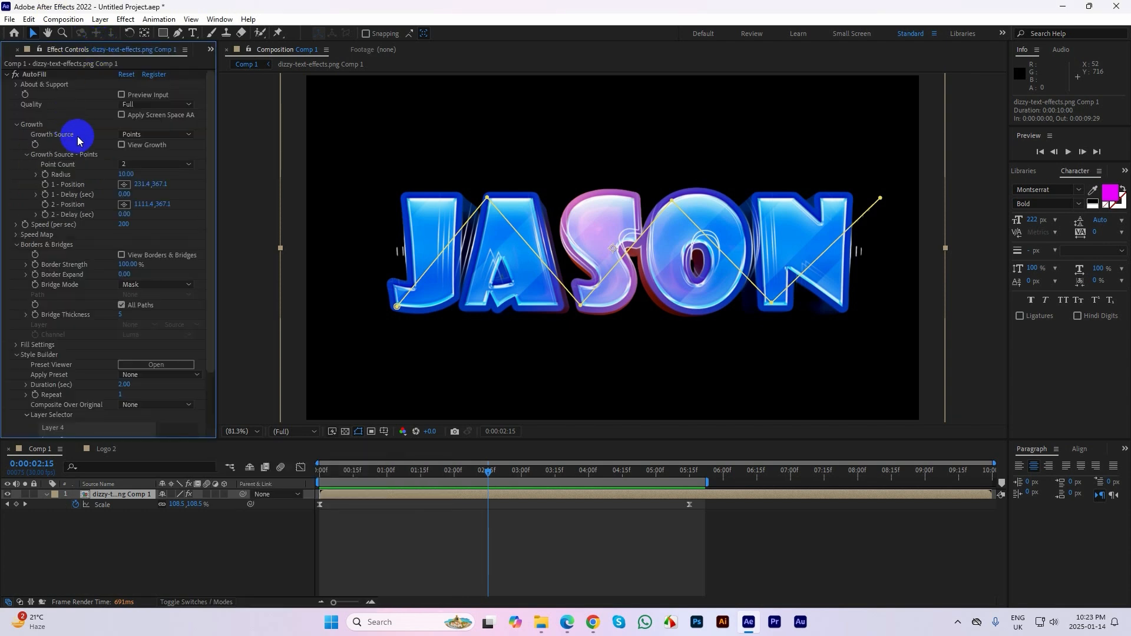
- Turn on AutoFill's Preview Input, check the text at 0:00:00:14, turn it off again and move to 0:00:00:27
{"action": "left_click", "coordinate": [121, 94]}
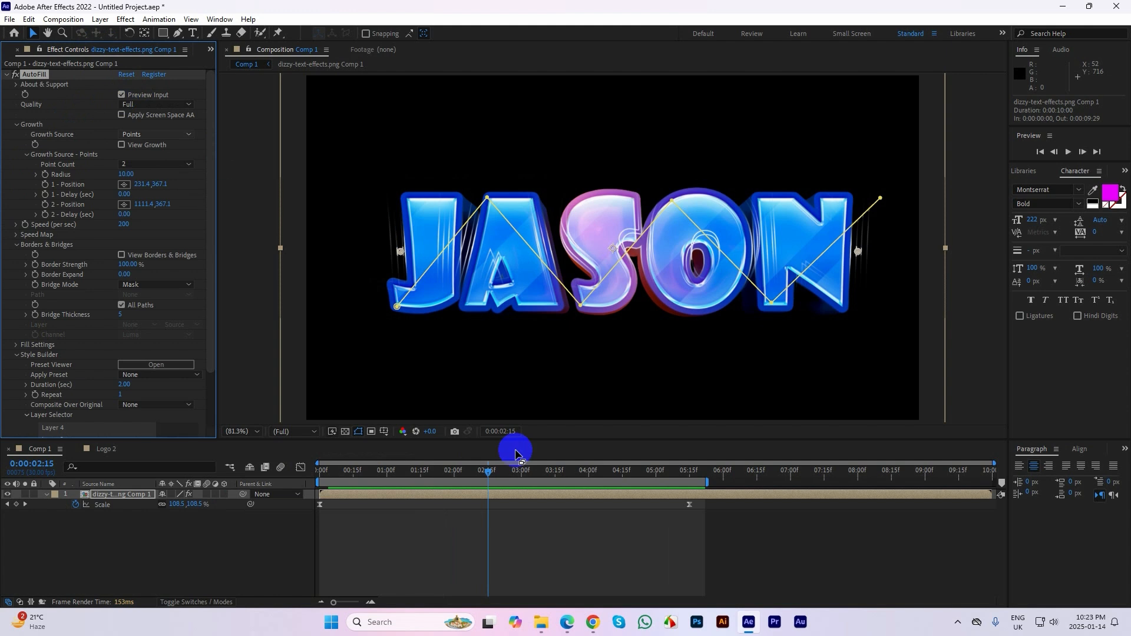
{"action": "left_click_drag", "start_coordinate": [490, 470], "coordinate": [352, 472]}
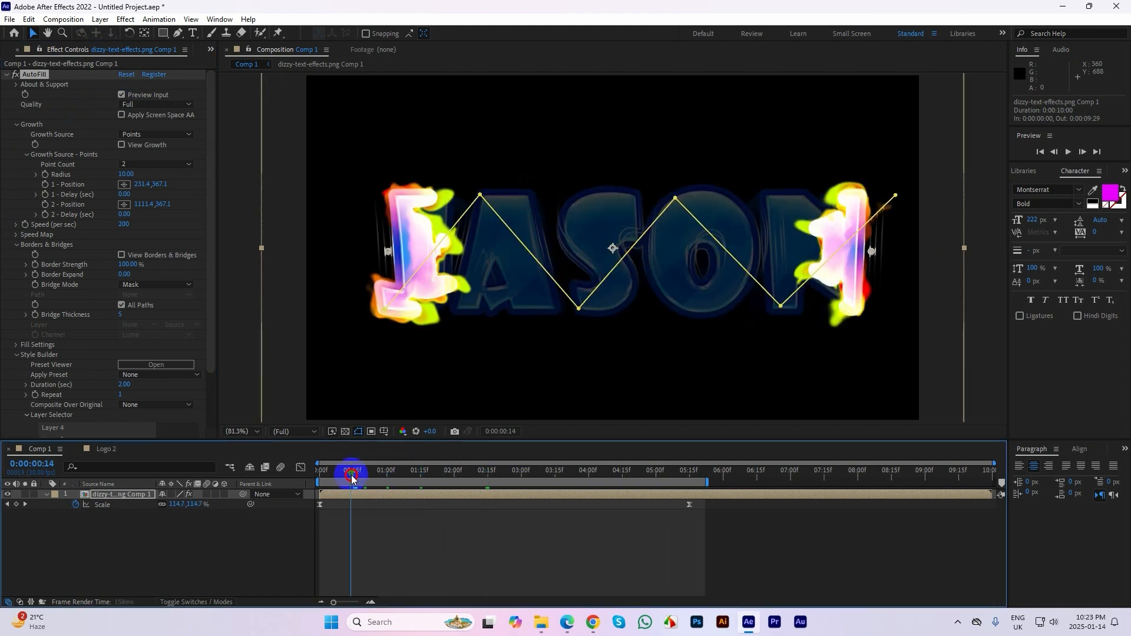
{"action": "left_click", "coordinate": [121, 95]}
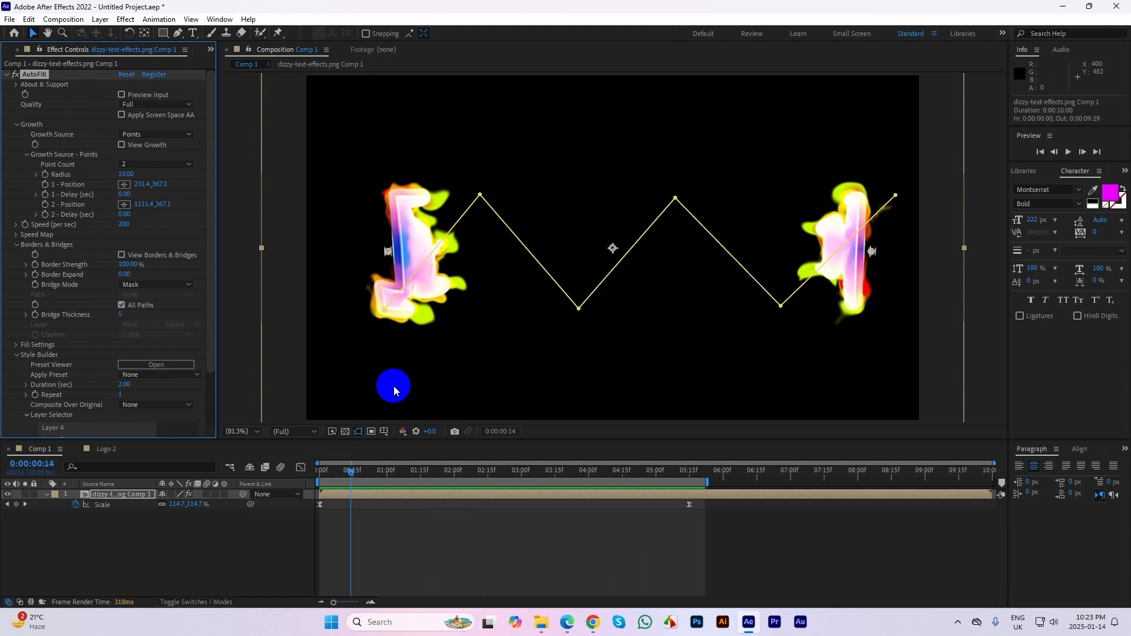
{"action": "left_click_drag", "start_coordinate": [348, 474], "coordinate": [380, 472]}
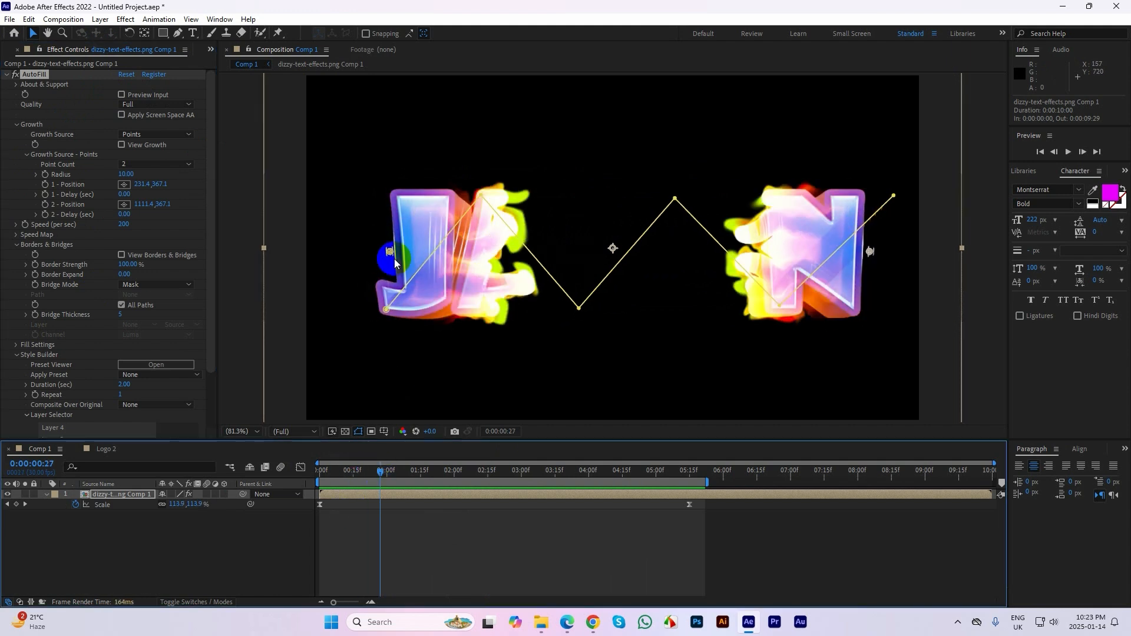
- Examine AutoFill's Borders & Bridges settings and Bridge Mode options, keep Mask and move the time to 0:00:00:29
{"action": "scroll", "coordinate": [141, 320], "scroll_direction": "down", "scroll_amount": 3}
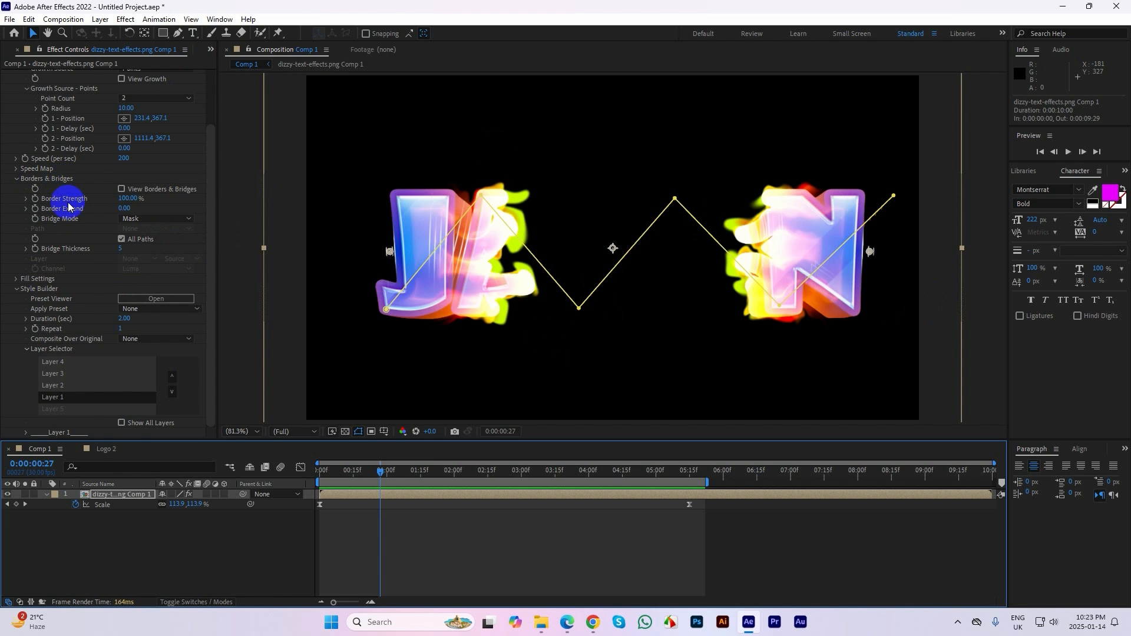
{"action": "left_click", "coordinate": [145, 220]}
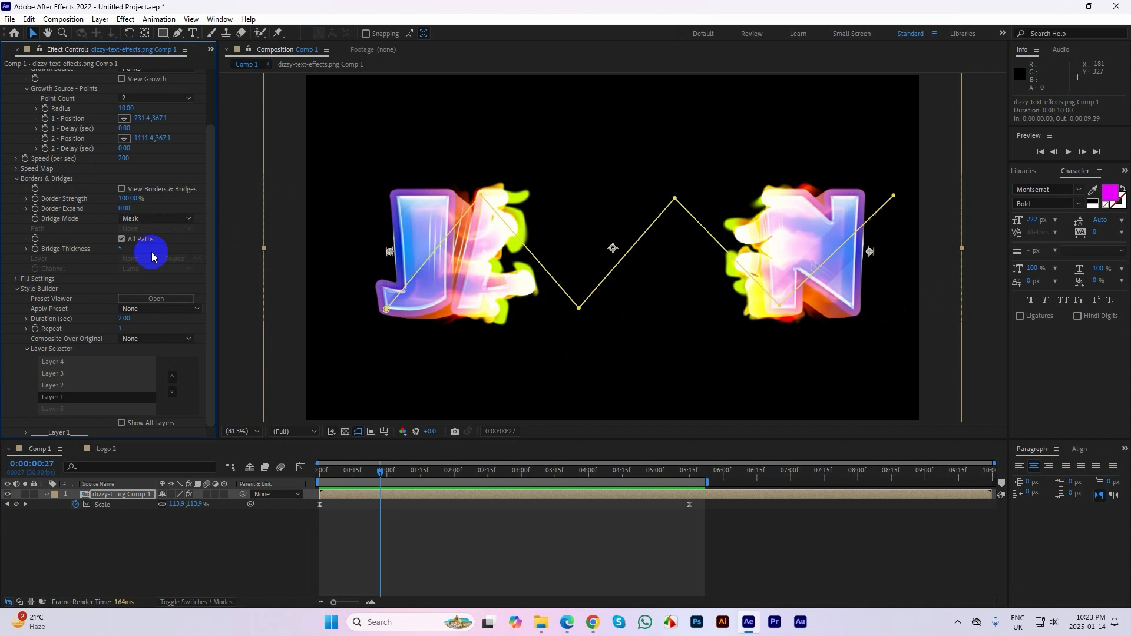
{"action": "left_click", "coordinate": [150, 245]}
{"action": "mouse_move", "coordinate": [373, 470]}
{"action": "left_mouse_down"}
{"action": "mouse_move", "coordinate": [410, 487]}
{"action": "mouse_move", "coordinate": [384, 479]}
{"action": "left_mouse_up"}
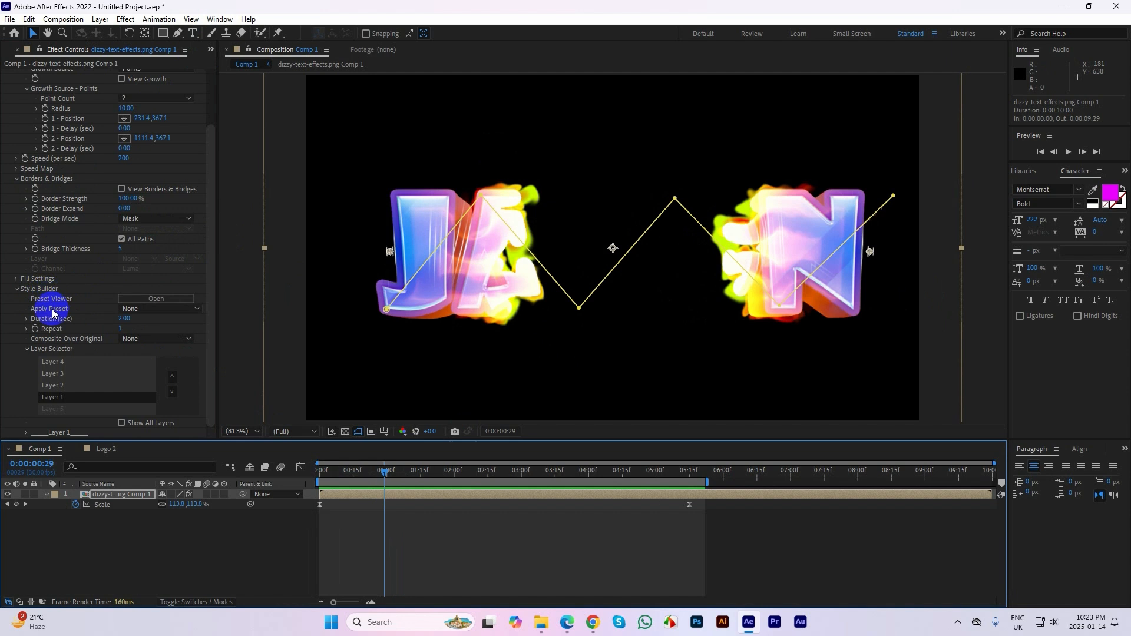
- Try the AutoFill presets (Reveal) Glow and (Reveal) Electric on the JASON text, ending with (Reveal) Sparks
{"action": "left_click", "coordinate": [141, 310]}
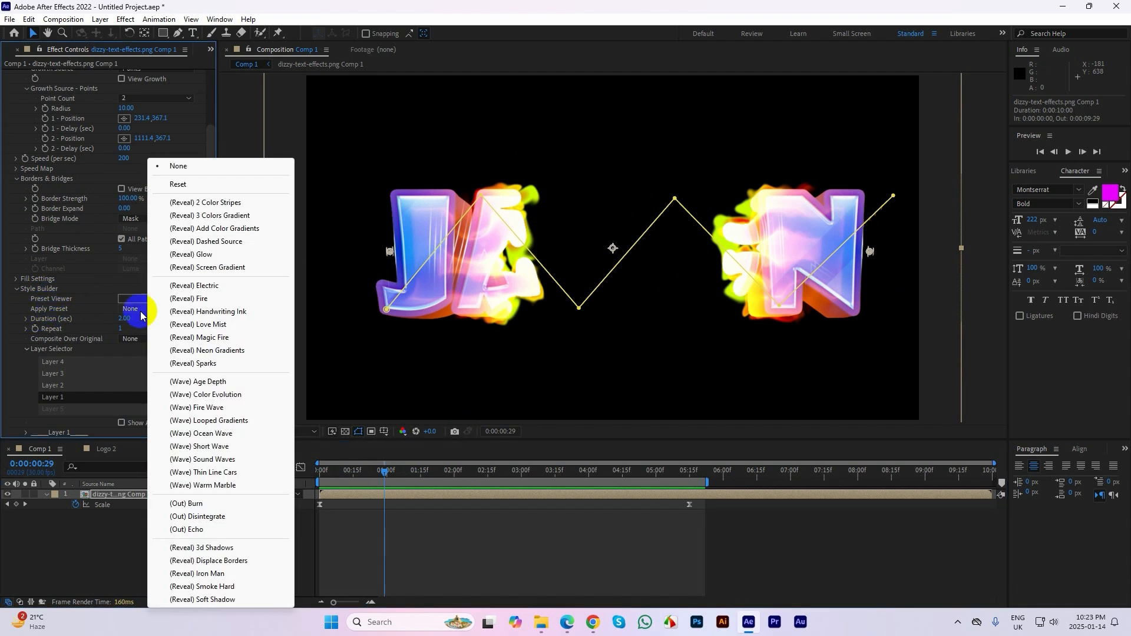
{"action": "left_click", "coordinate": [202, 256]}
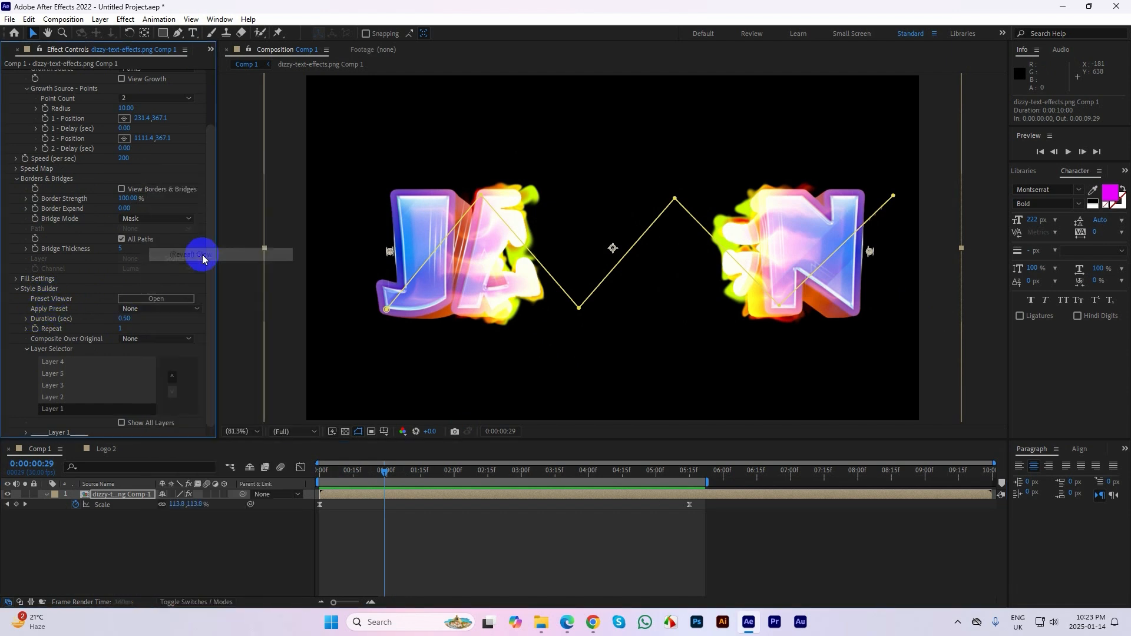
{"action": "left_click", "coordinate": [143, 312]}
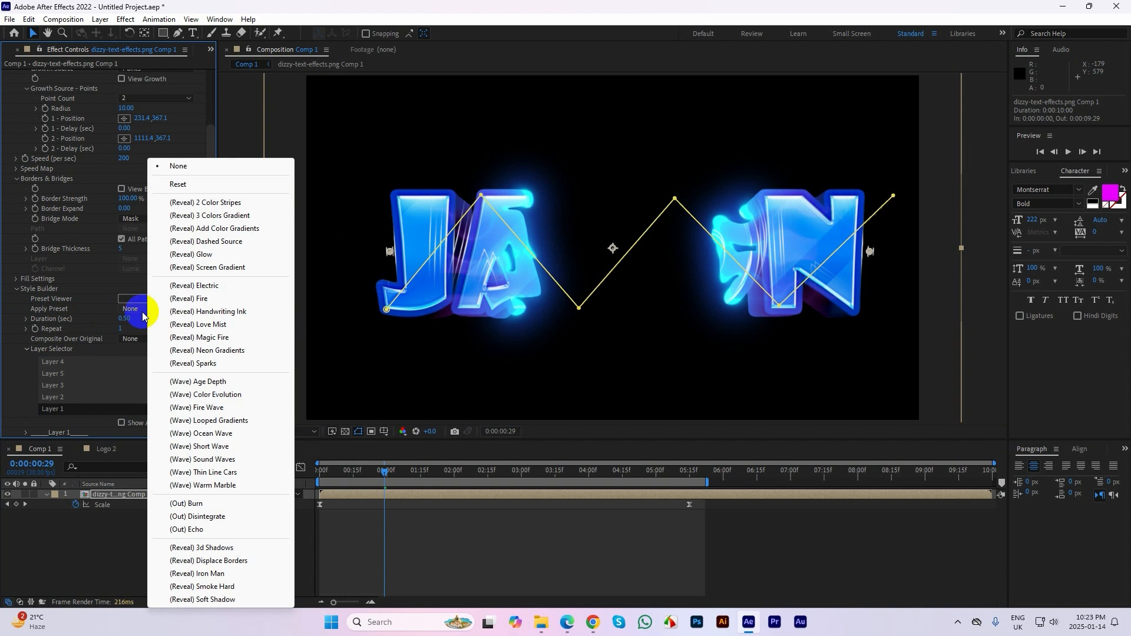
{"action": "left_click", "coordinate": [205, 298]}
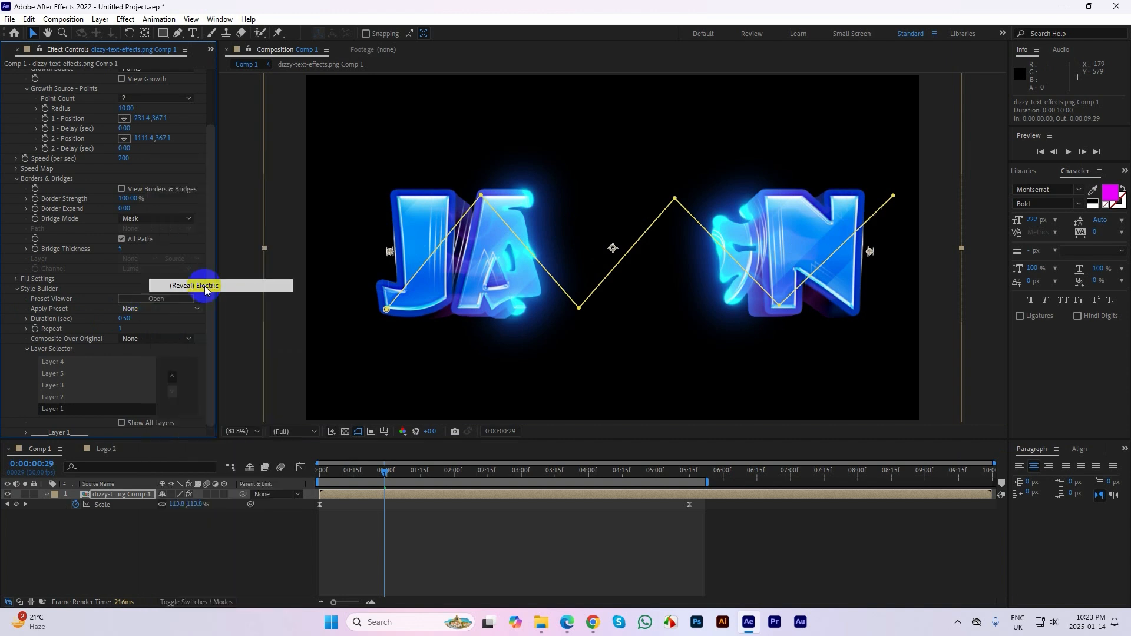
{"action": "left_click", "coordinate": [144, 310]}
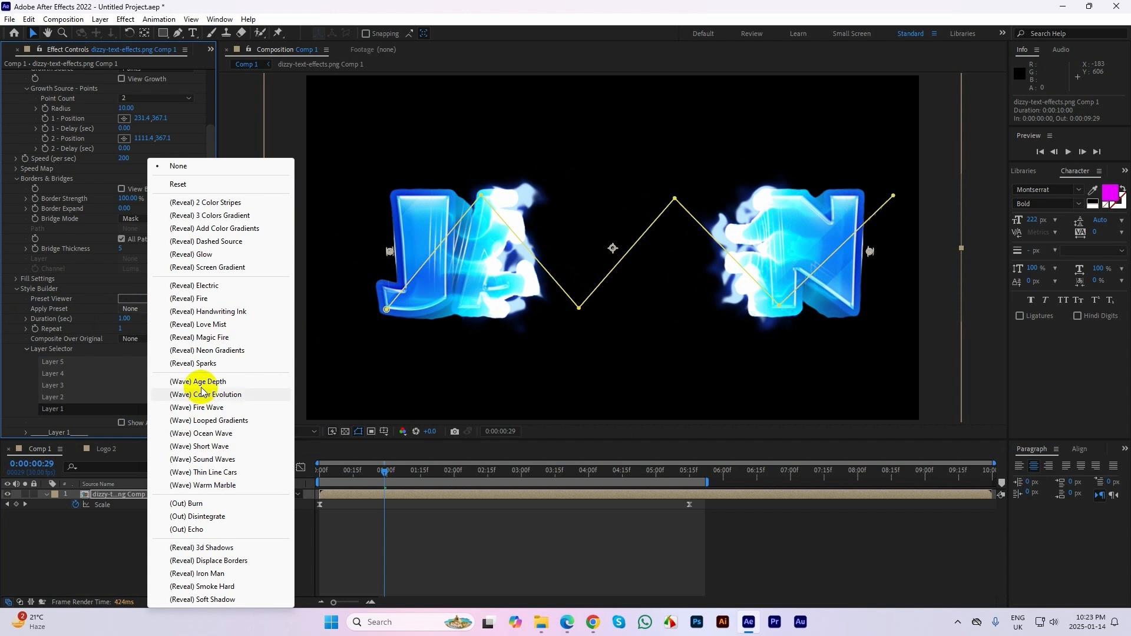
{"action": "left_click", "coordinate": [215, 363]}
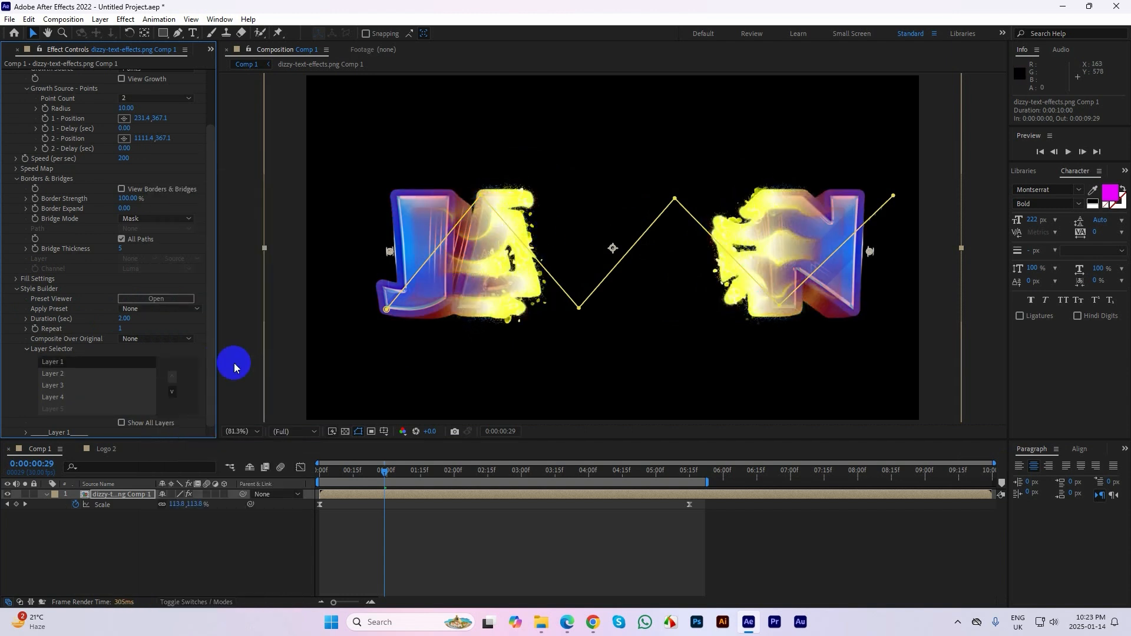
- Apply the AutoFill preset (Out) Burn to the JASON text and preview the animation from the start
{"action": "left_click", "coordinate": [157, 309]}
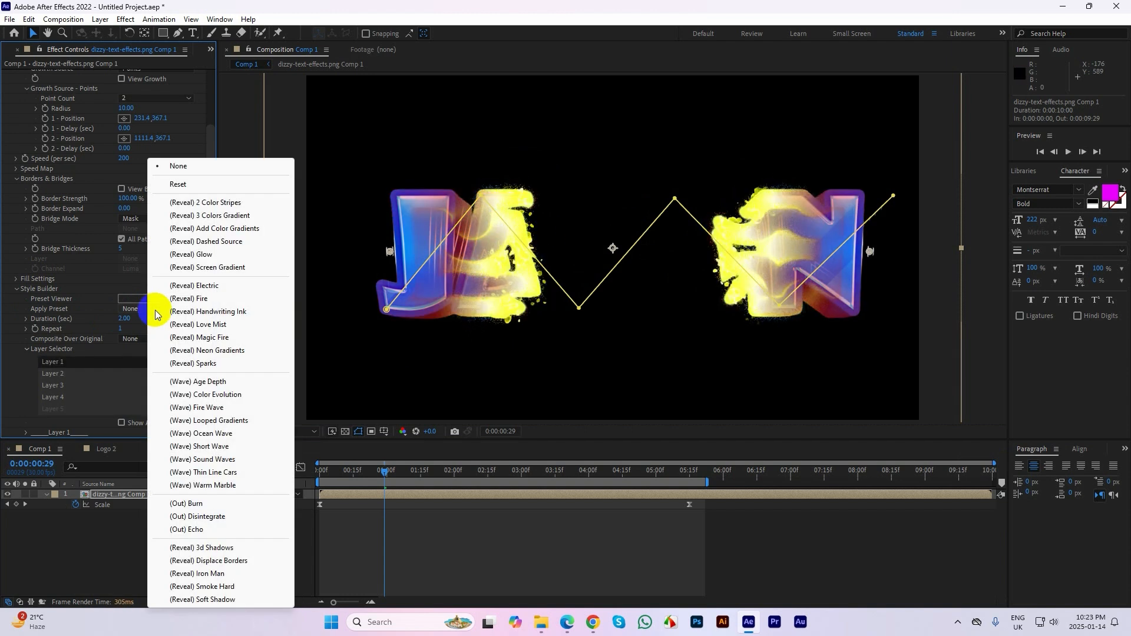
{"action": "left_click", "coordinate": [195, 503]}
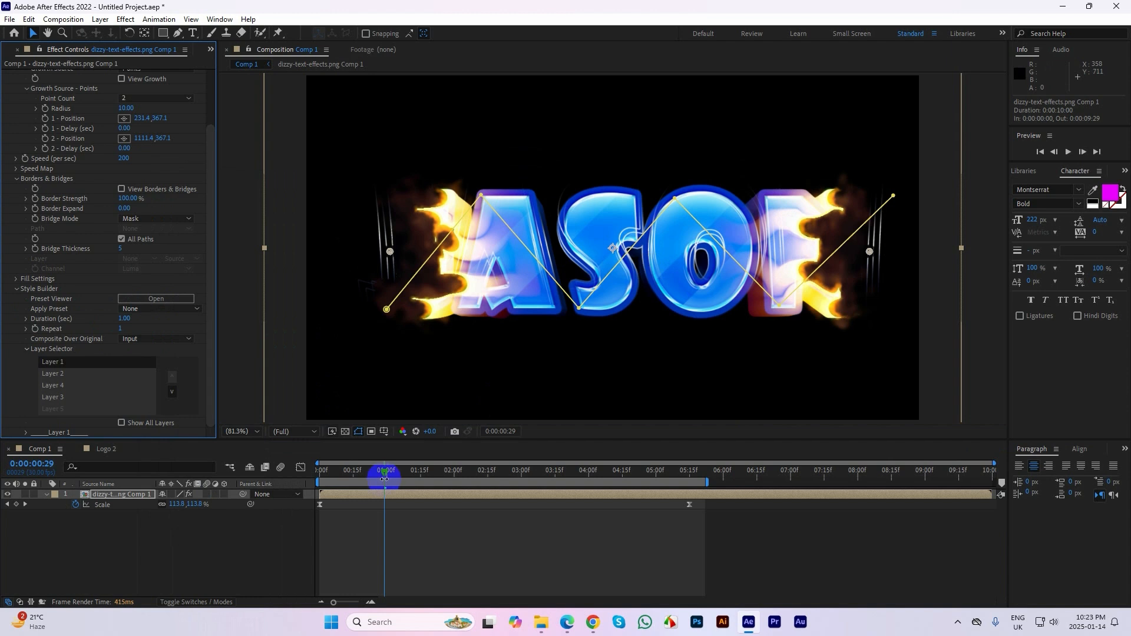
{"action": "mouse_move", "coordinate": [386, 475]}
{"action": "left_mouse_down"}
{"action": "mouse_move", "coordinate": [285, 475]}
{"action": "mouse_move", "coordinate": [408, 471]}
{"action": "mouse_move", "coordinate": [565, 491]}
{"action": "mouse_move", "coordinate": [245, 467]}
{"action": "left_mouse_up"}
{"action": "key", "text": "space"}
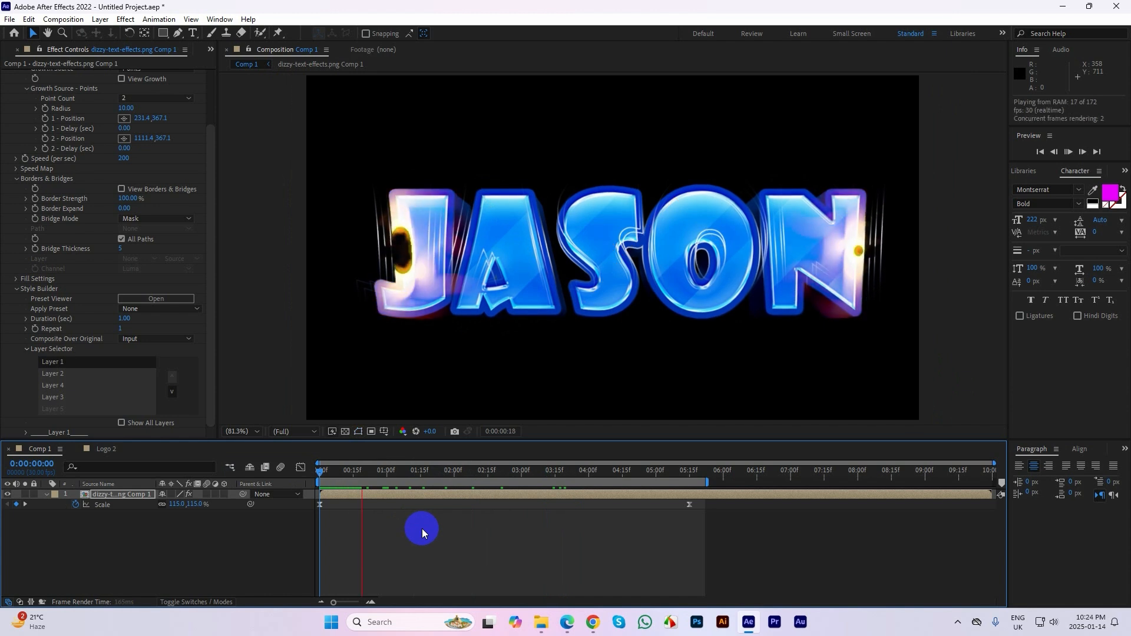
{"action": "key", "text": "space"}
- Try the AutoFill preset (Wave) Fire Wave on the text and scrub through it, ending at 0:00:00:10
{"action": "left_click", "coordinate": [150, 312]}
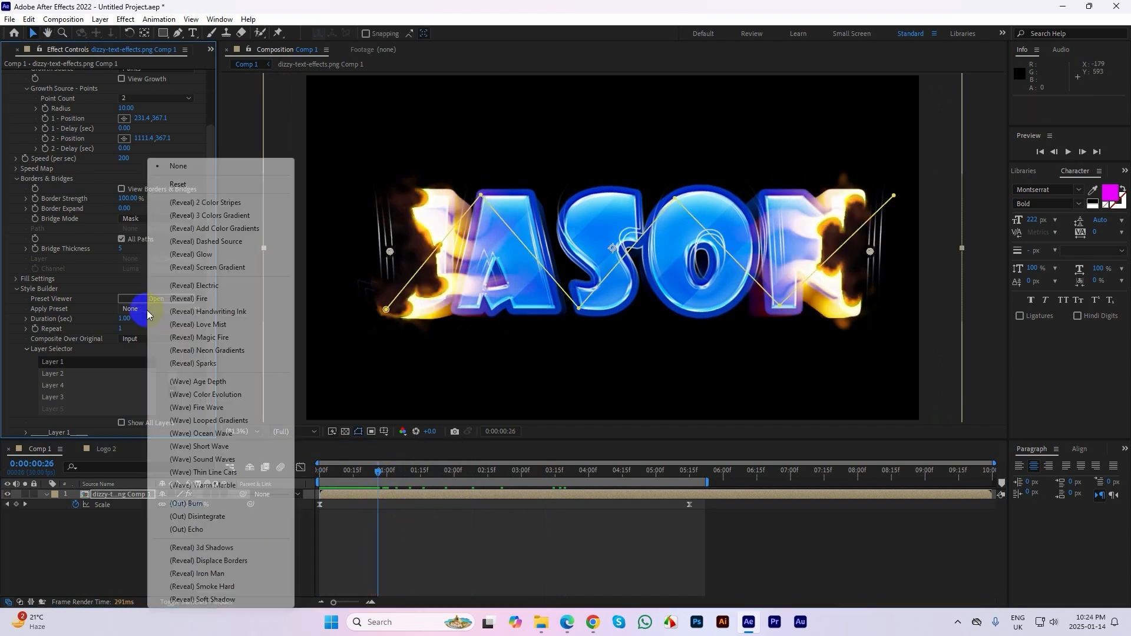
{"action": "left_click", "coordinate": [198, 407]}
{"action": "left_click", "coordinate": [367, 495]}
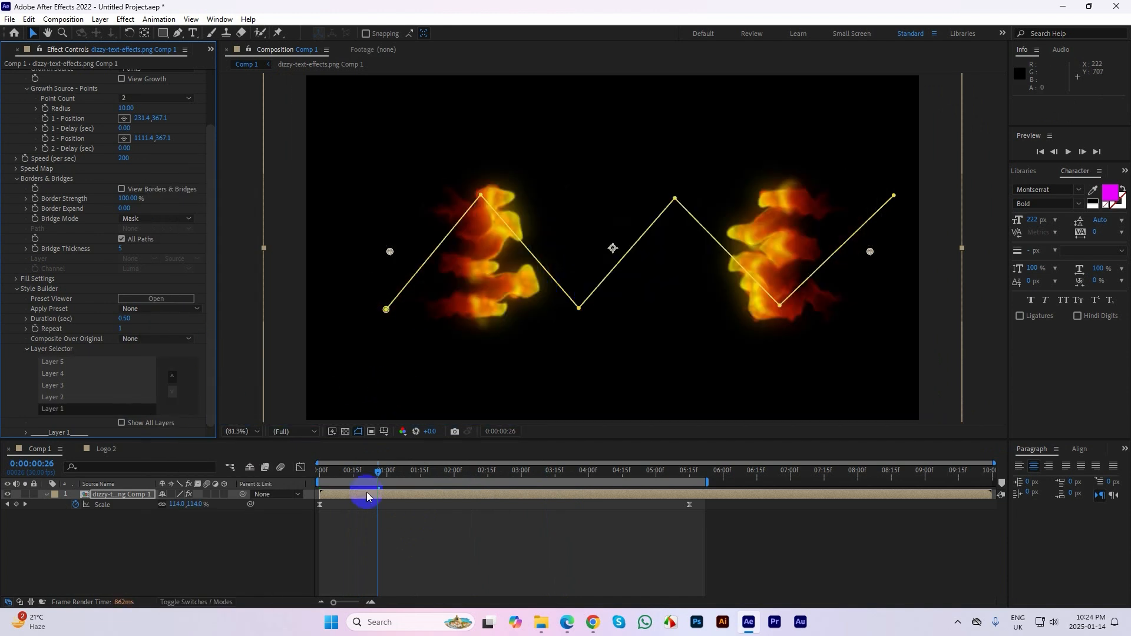
{"action": "left_click_drag", "start_coordinate": [371, 471], "coordinate": [581, 497]}
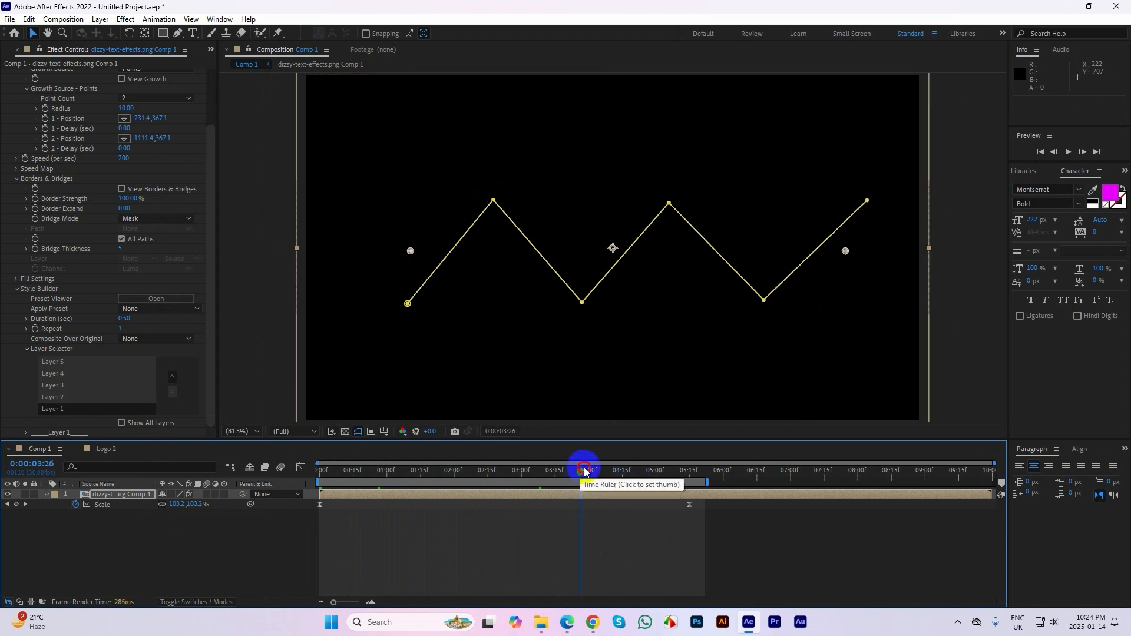
{"action": "left_click", "coordinate": [344, 470]}
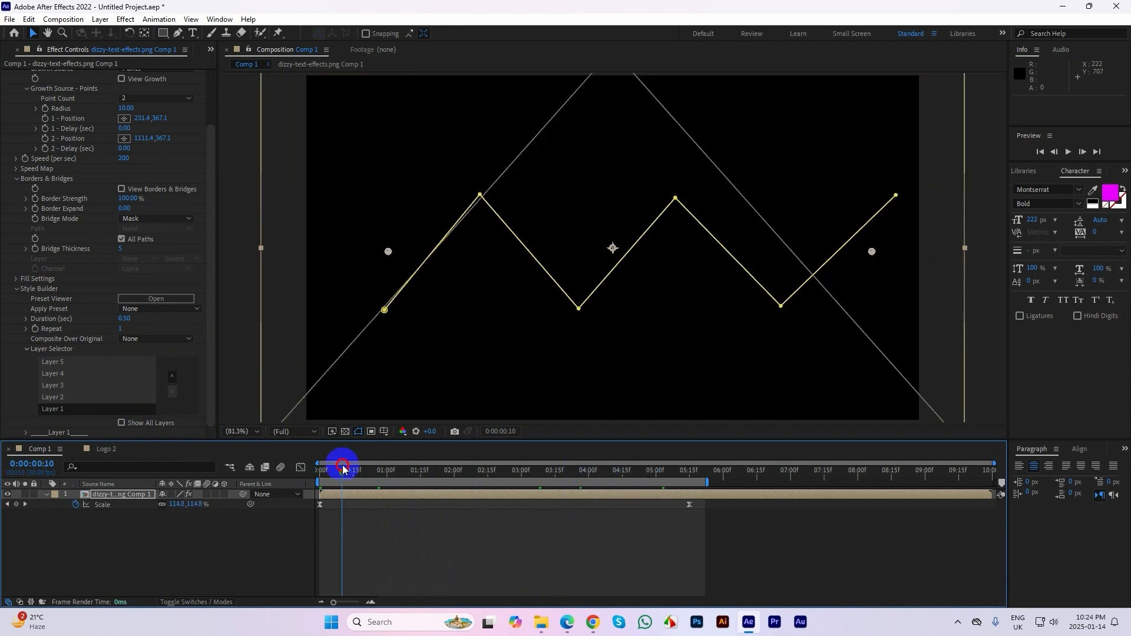
- Apply the AutoFill preset (Reveal) Fire, close the Adobe help browser window and scrub the reveal from the start to 0:00:02:21
{"action": "left_click", "coordinate": [167, 310]}
{"action": "left_click", "coordinate": [204, 300]}
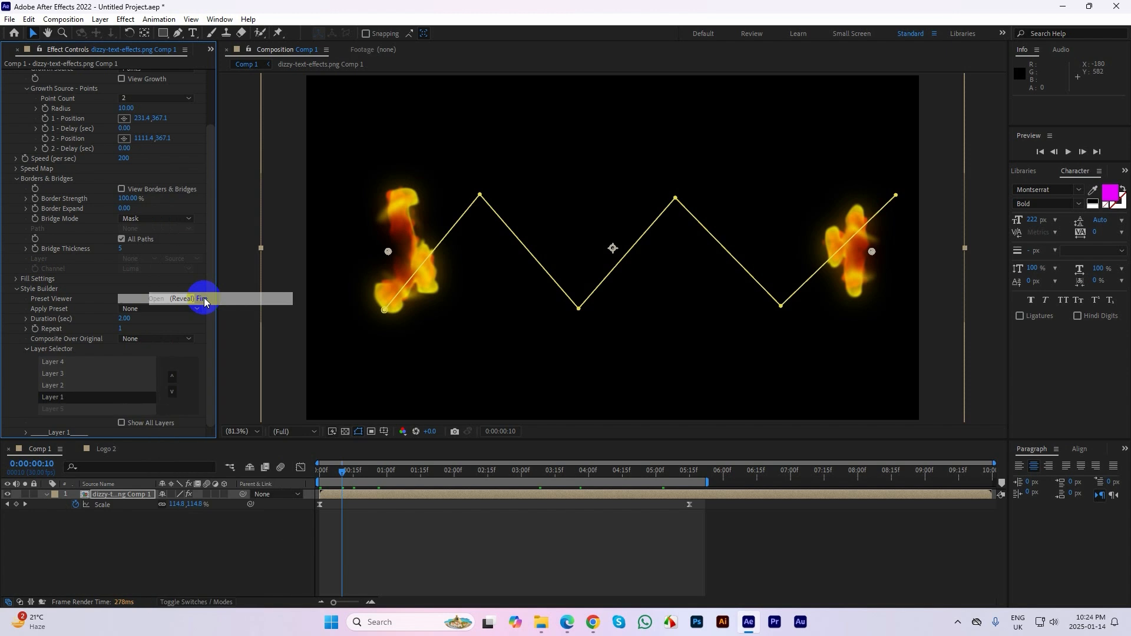
{"action": "left_click", "coordinate": [318, 473]}
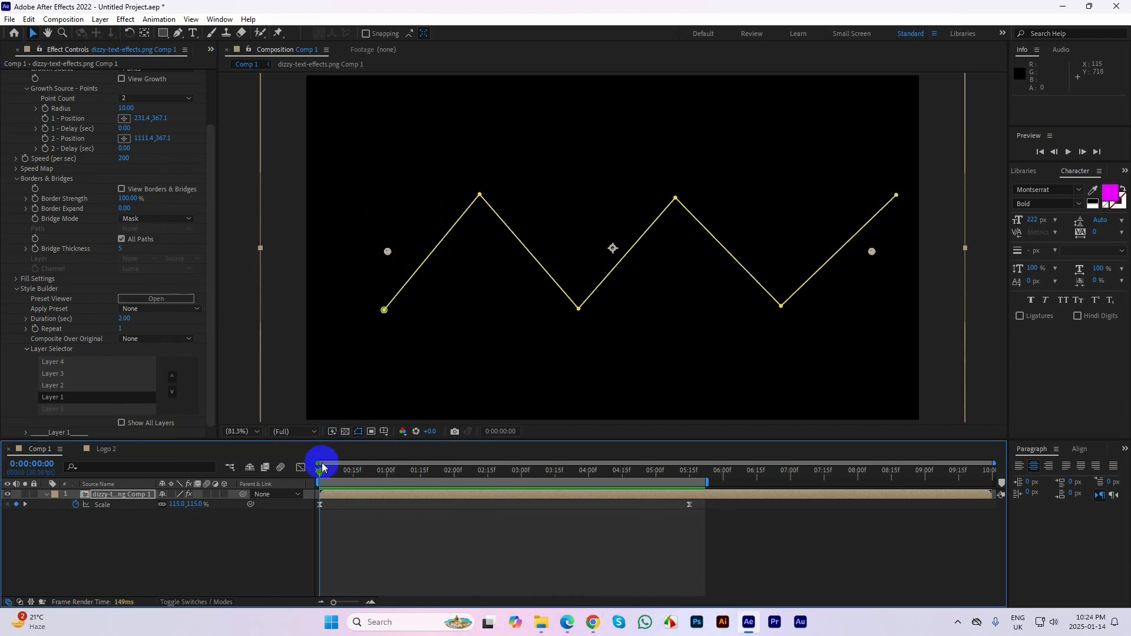
{"action": "left_click", "coordinate": [569, 626]}
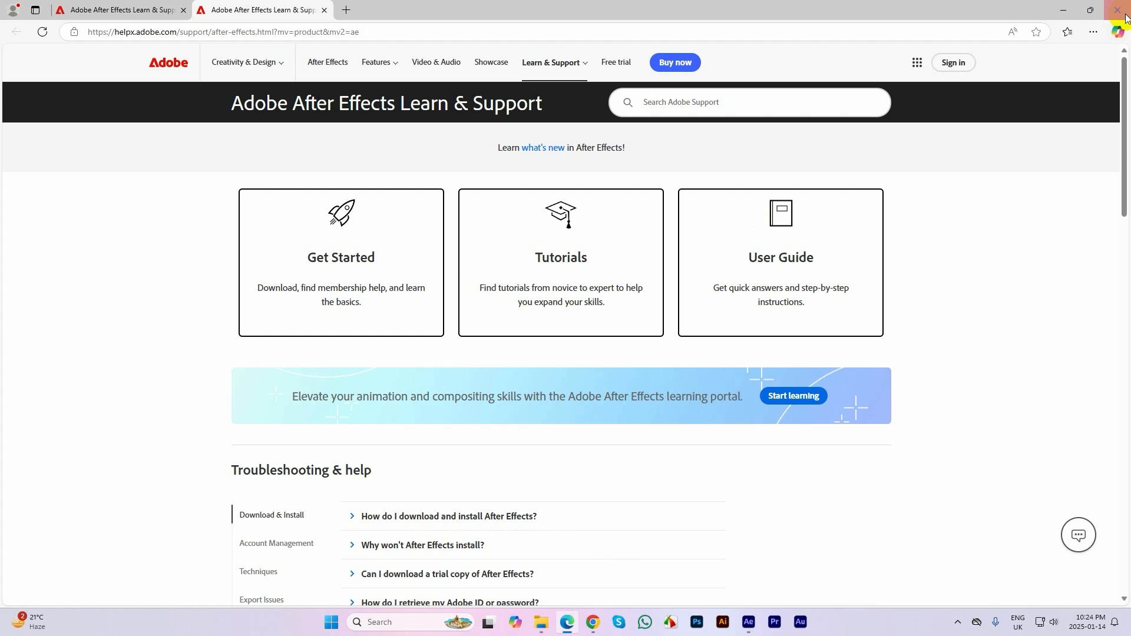
{"action": "left_click", "coordinate": [1123, 12]}
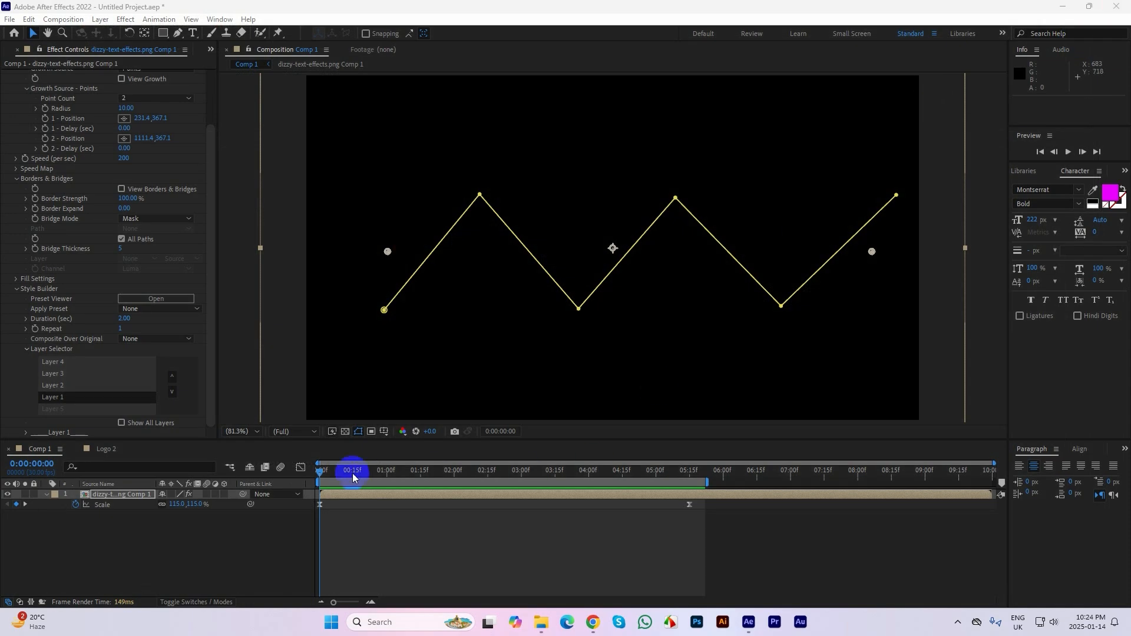
{"action": "left_click_drag", "start_coordinate": [322, 470], "coordinate": [500, 477]}
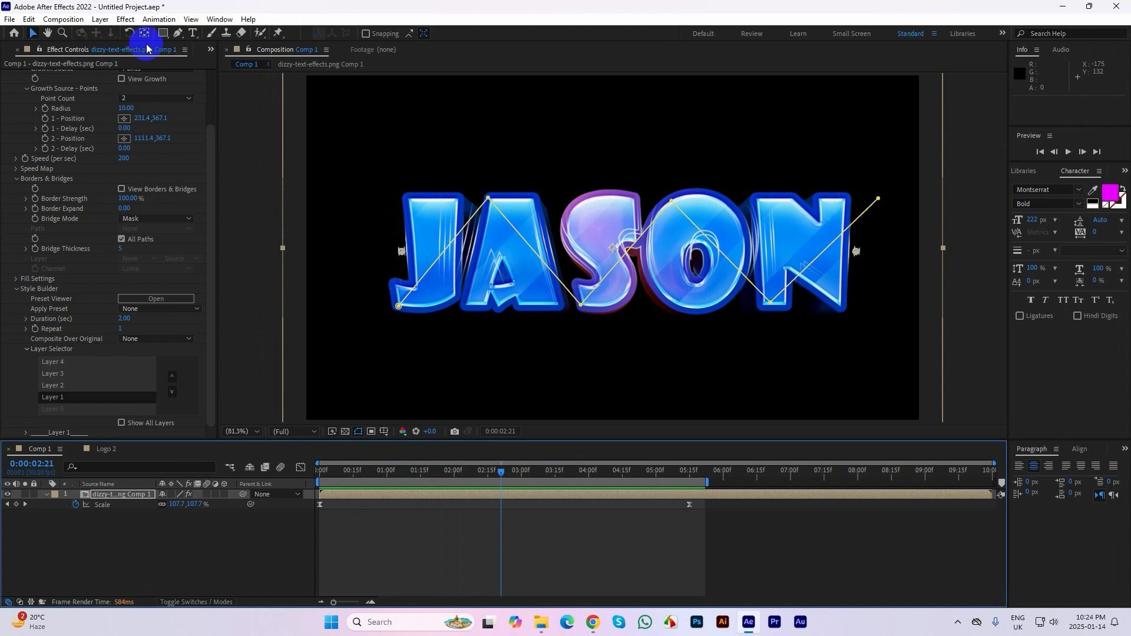
- Switch to the Logo 2 composition, go to 0:00:02:26 and bring up the shape layer's AutoFill settings, keeping Point Count at 3
{"action": "left_click", "coordinate": [9, 52]}
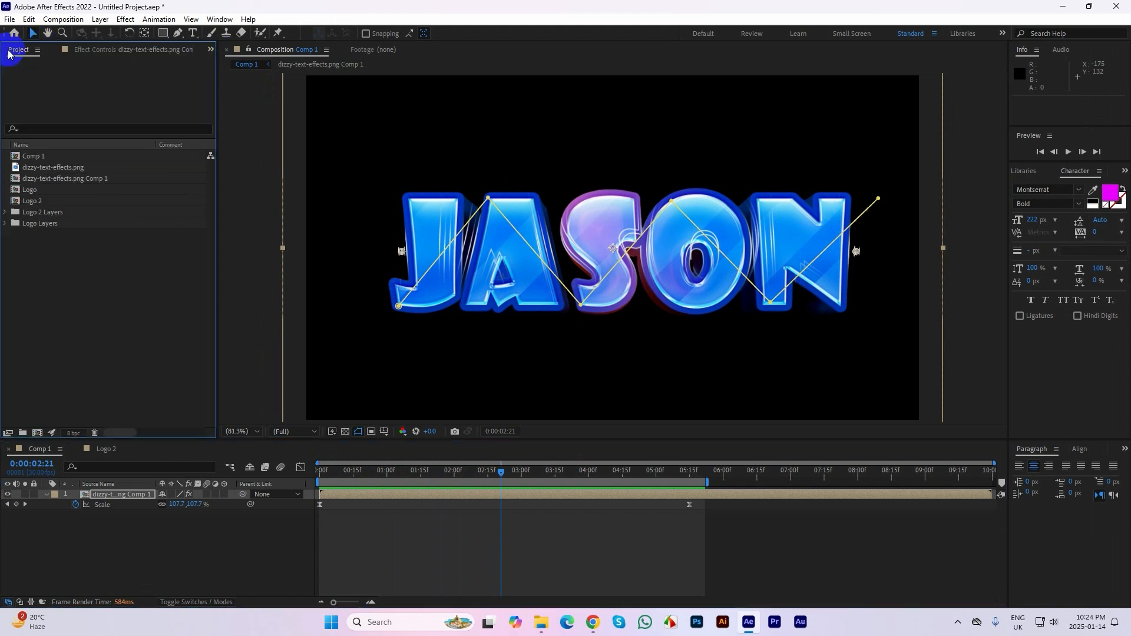
{"action": "left_click", "coordinate": [106, 448]}
{"action": "left_click_drag", "start_coordinate": [599, 465], "coordinate": [513, 495]}
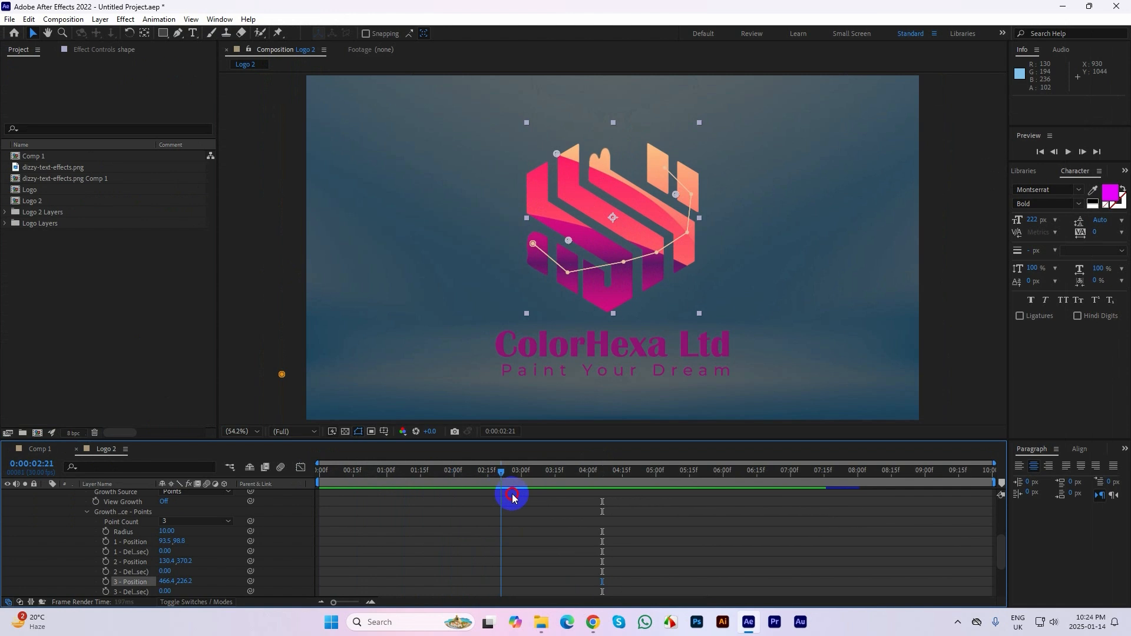
{"action": "left_click", "coordinate": [97, 52]}
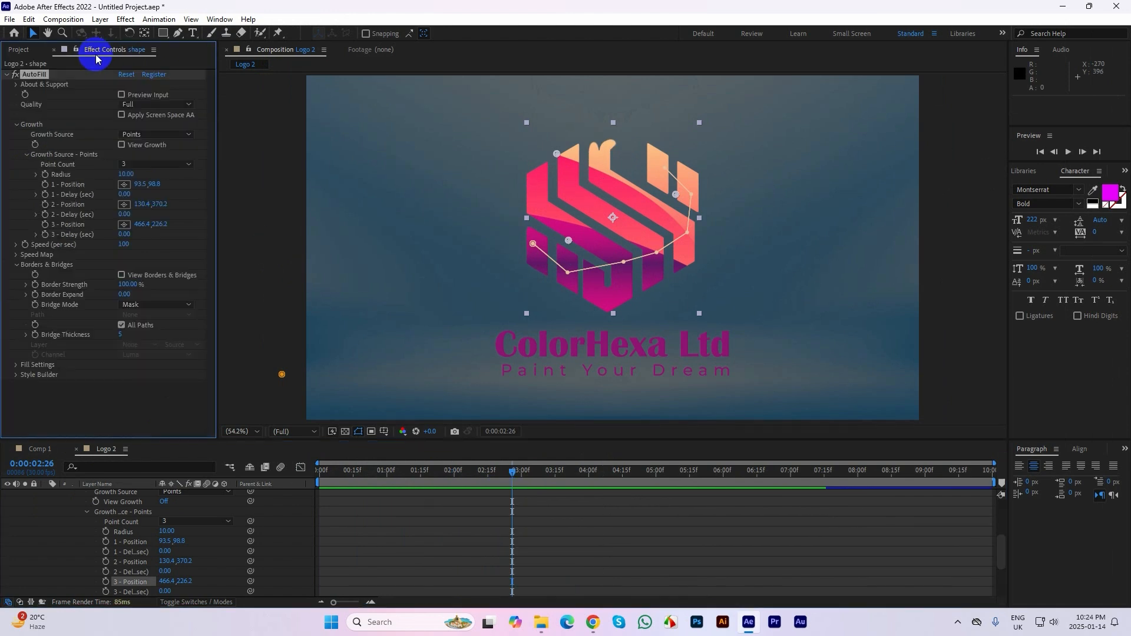
{"action": "left_click", "coordinate": [128, 165]}
{"action": "left_click", "coordinate": [175, 255]}
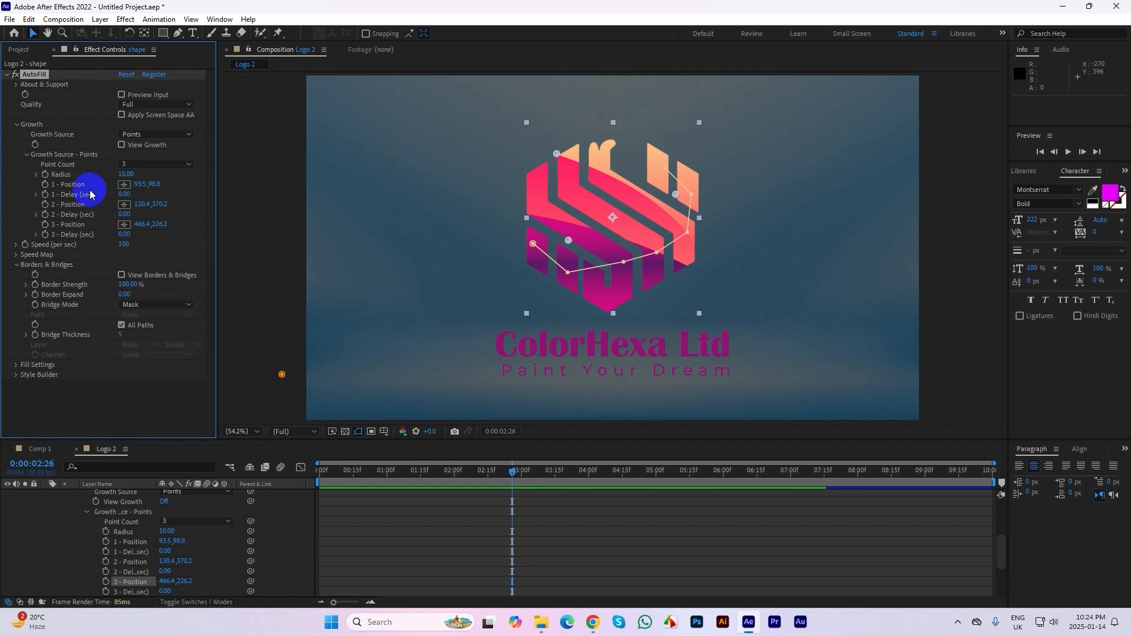
- At 0:00:01:02, reposition the logo's AutoFill growth points to 137.8,150.5, 124.8,407.1 and 497.8,276.0, and preview the reveal from the start
{"action": "left_click_drag", "start_coordinate": [436, 471], "coordinate": [393, 472]}
{"action": "left_click_drag", "start_coordinate": [565, 158], "coordinate": [571, 172]}
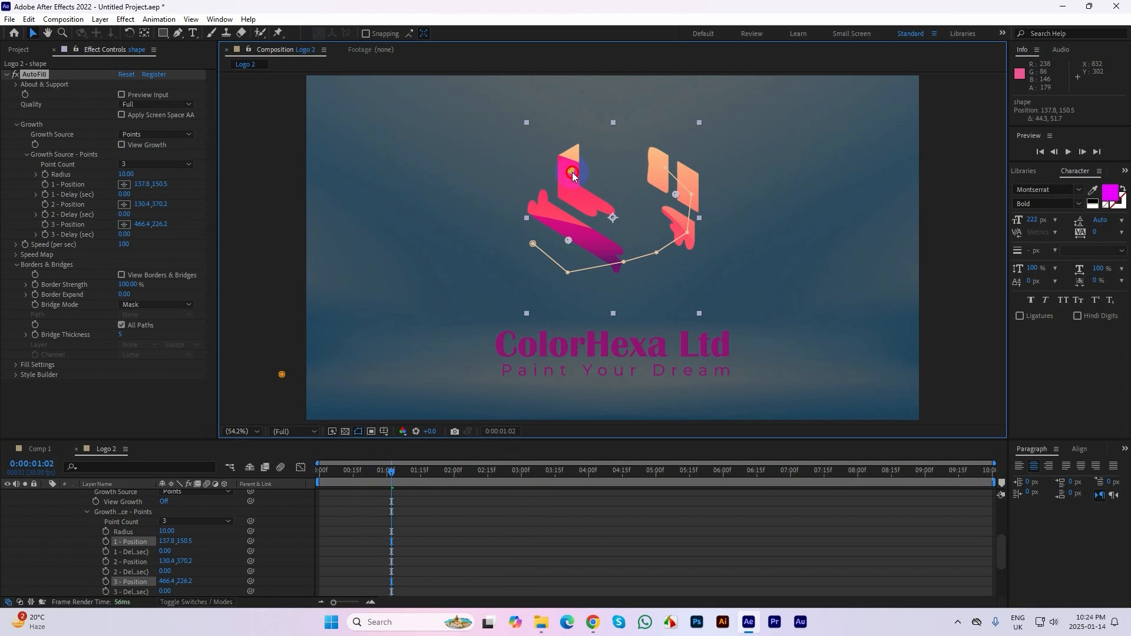
{"action": "left_click_drag", "start_coordinate": [568, 240], "coordinate": [563, 257]}
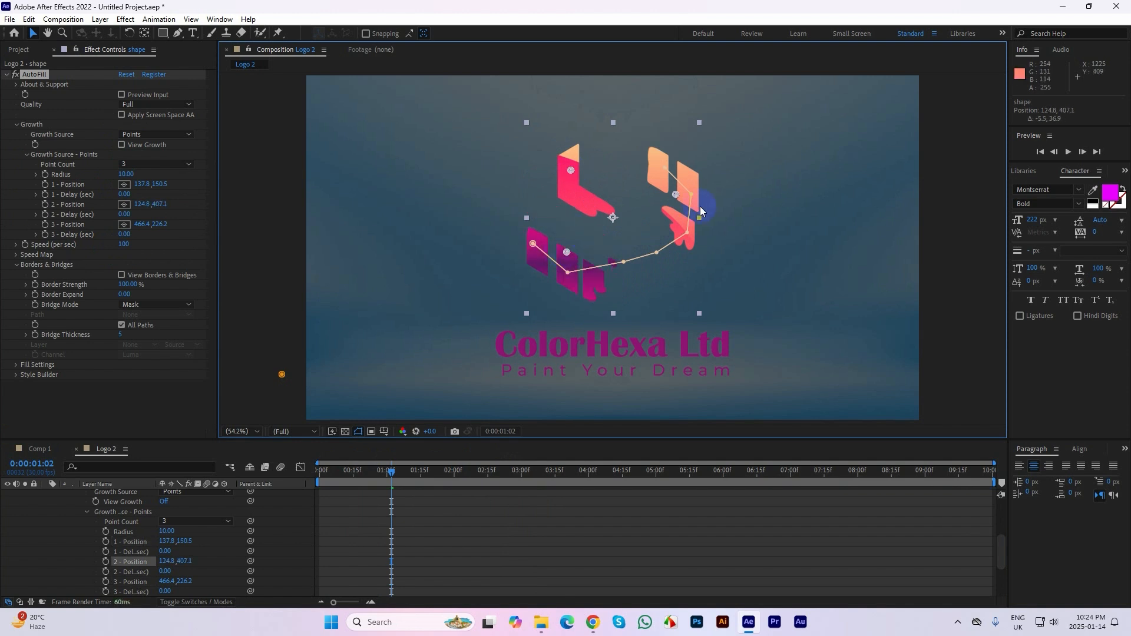
{"action": "left_click_drag", "start_coordinate": [683, 205], "coordinate": [685, 210]}
{"action": "left_click_drag", "start_coordinate": [404, 470], "coordinate": [246, 462]}
{"action": "key", "text": "space"}
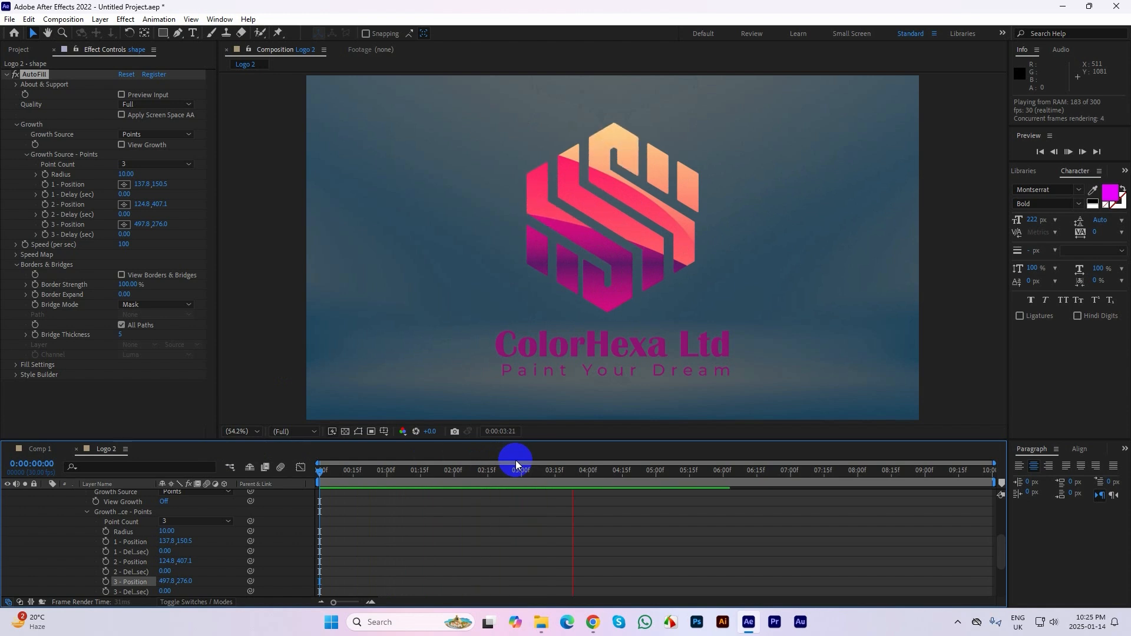
{"action": "key", "text": "space"}
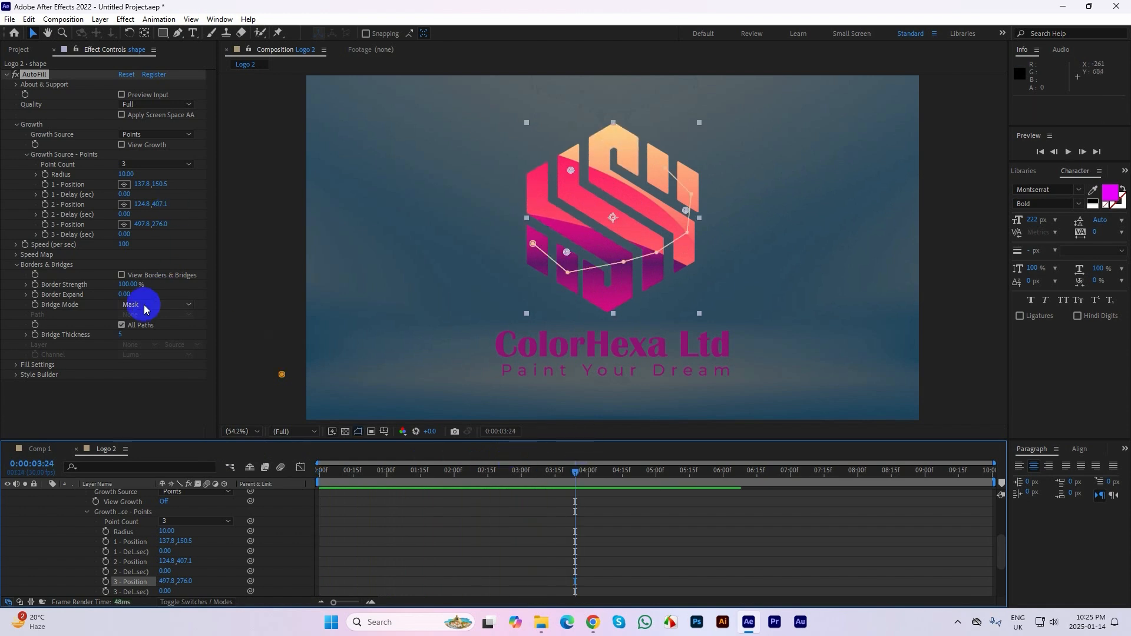
- Apply the (Reveal) Glow preset to the logo shape's AutoFill effect and scrub back through the timeline to preview it
{"action": "left_click", "coordinate": [16, 375]}
{"action": "scroll", "coordinate": [91, 358], "scroll_direction": "down", "scroll_amount": 2}
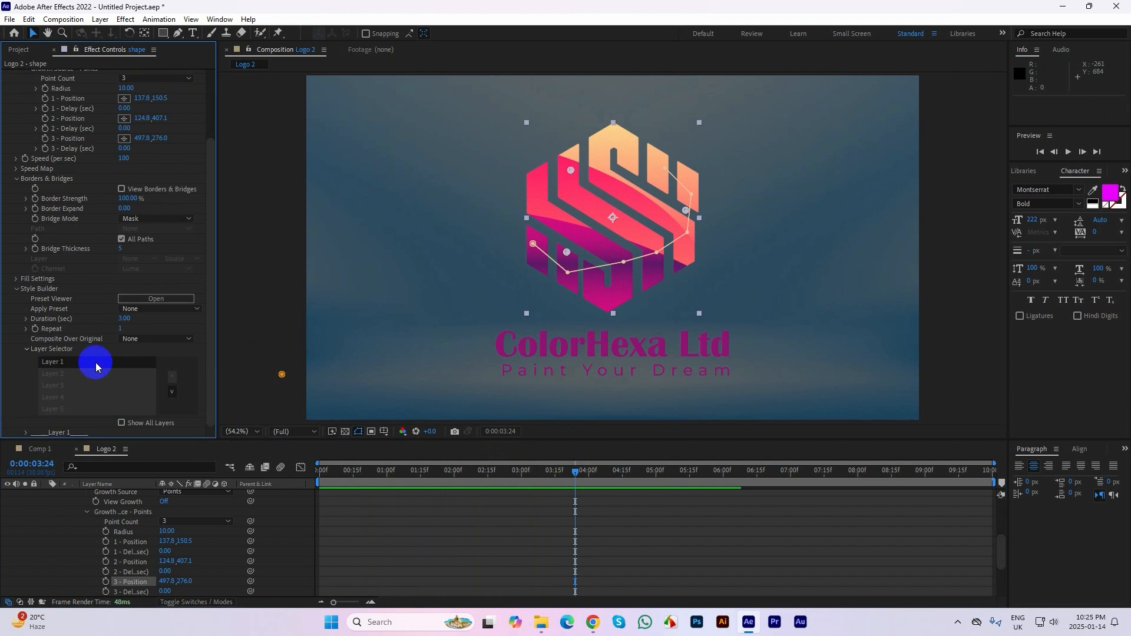
{"action": "left_click", "coordinate": [155, 309]}
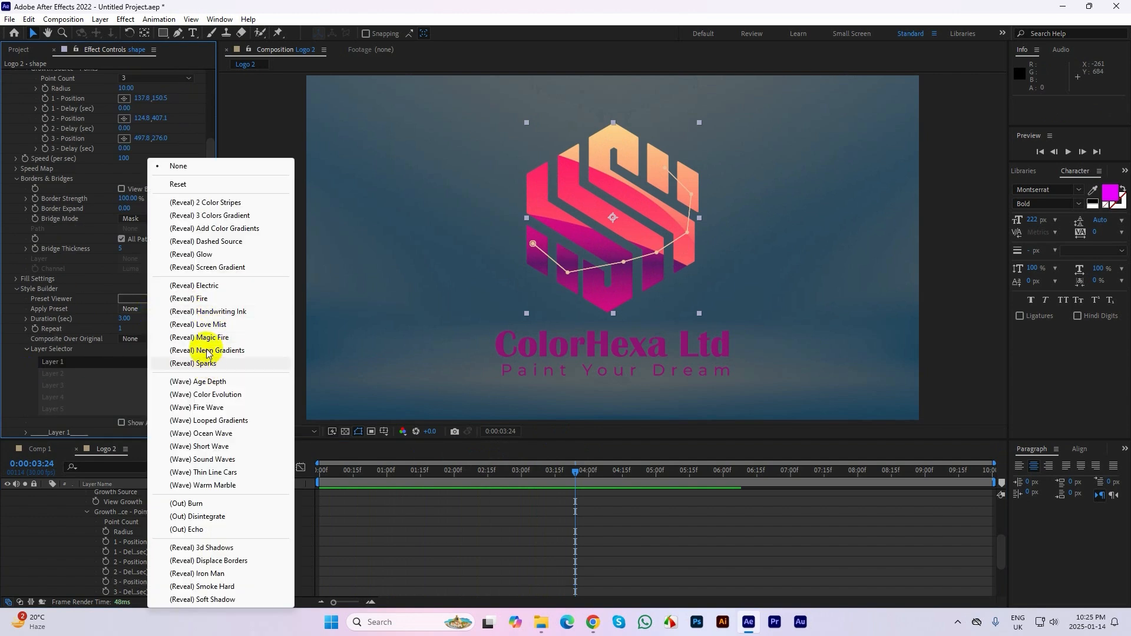
{"action": "left_click", "coordinate": [203, 255]}
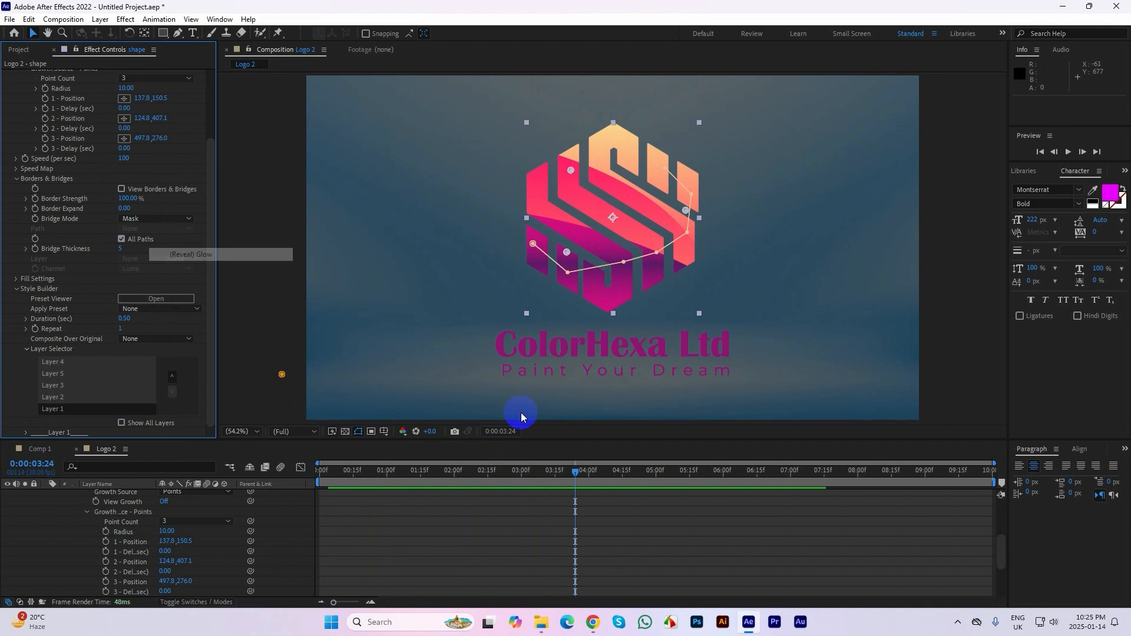
{"action": "left_click_drag", "start_coordinate": [573, 472], "coordinate": [483, 476]}
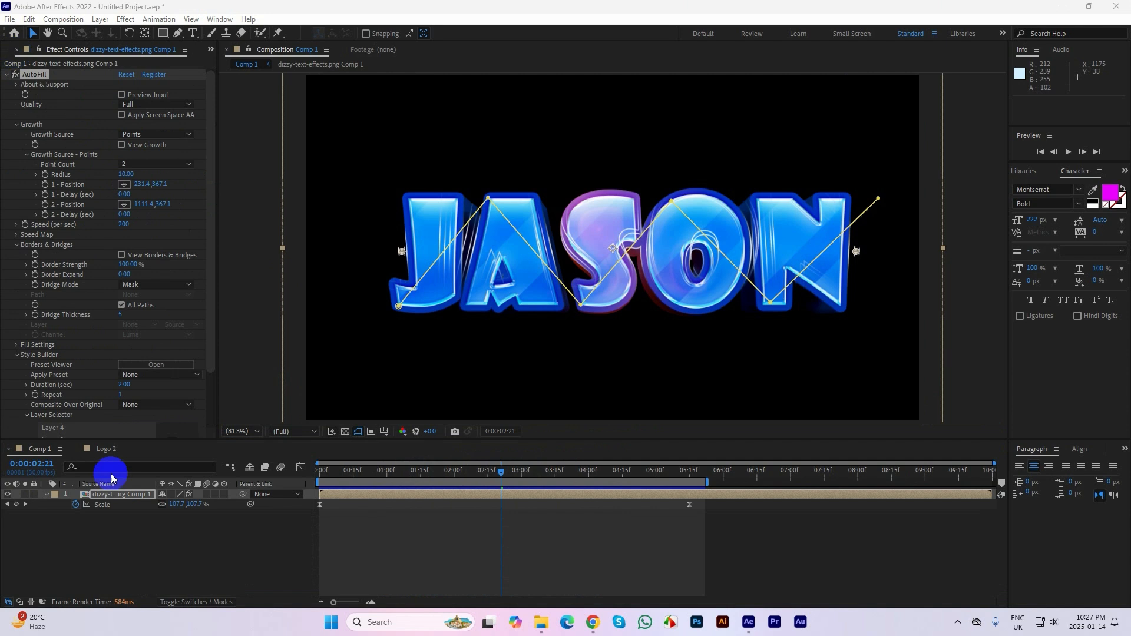
- Delete the dizzy-text-effects.png Comp 1 layer from Comp 1 and close the Logo 2 composition
{"action": "left_click", "coordinate": [125, 496]}
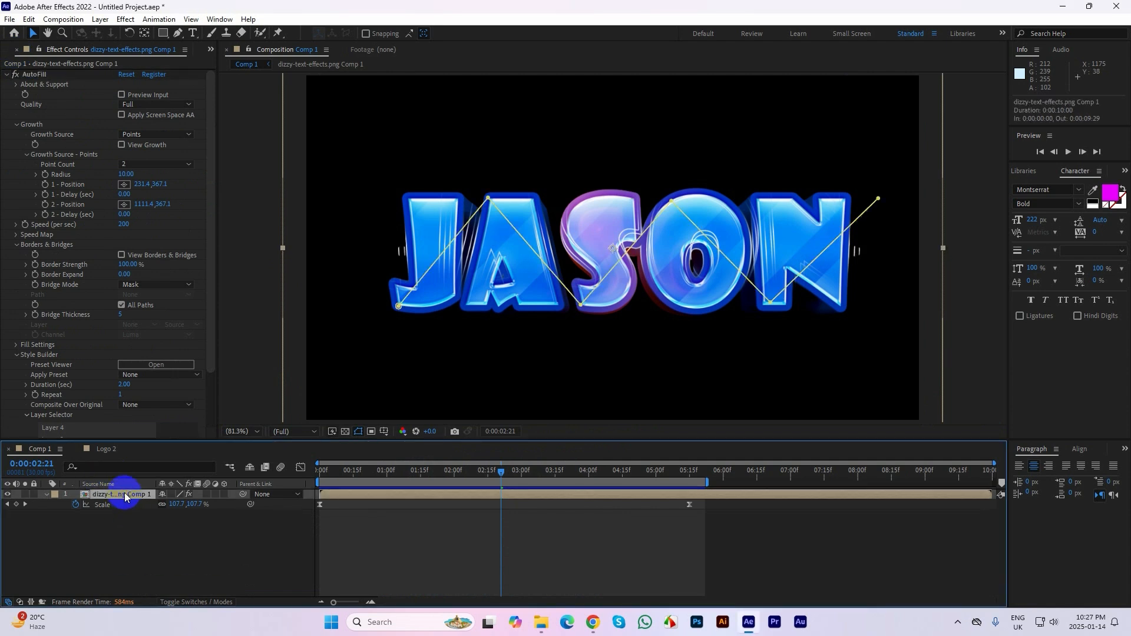
{"action": "key", "text": "Delete"}
{"action": "left_click", "coordinate": [77, 452]}
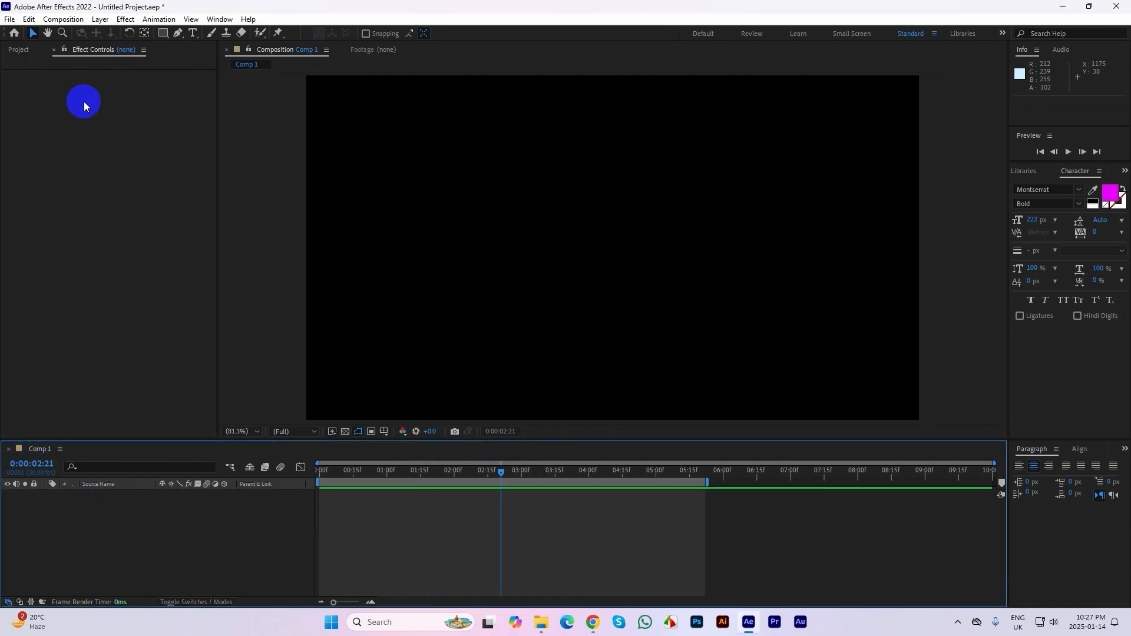
- Delete every project item except Comp 1 and extend Comp 1's work area to the full 10-second duration
{"action": "left_click", "coordinate": [14, 49]}
{"action": "left_click_drag", "start_coordinate": [107, 273], "coordinate": [40, 170]}
{"action": "key", "text": "Delete"}
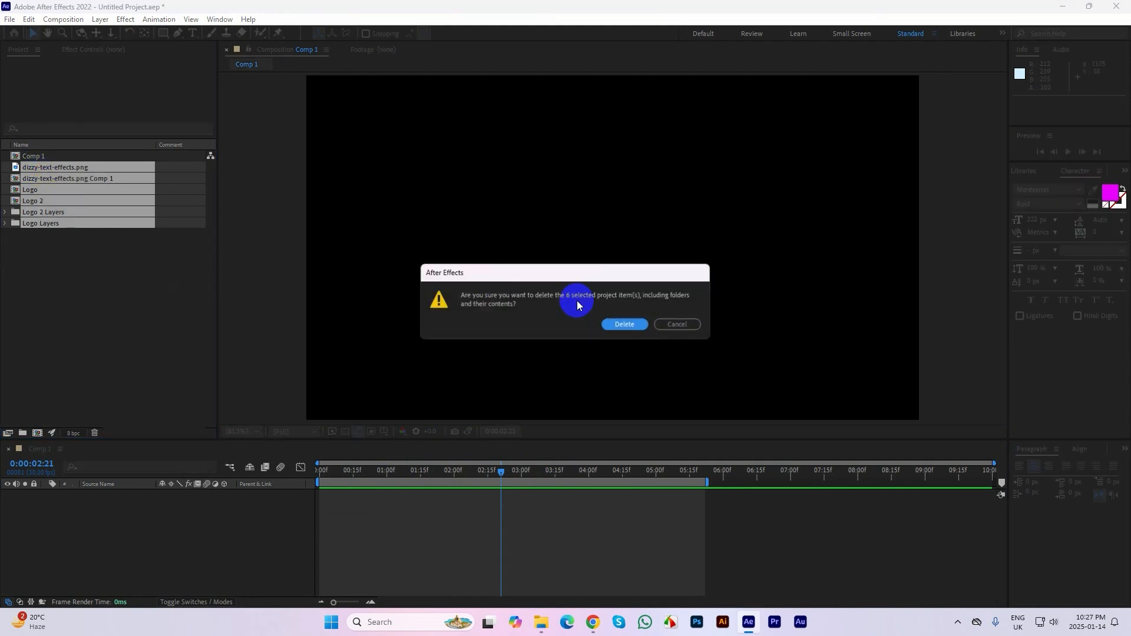
{"action": "left_click", "coordinate": [612, 327]}
{"action": "left_click_drag", "start_coordinate": [707, 482], "coordinate": [999, 481]}
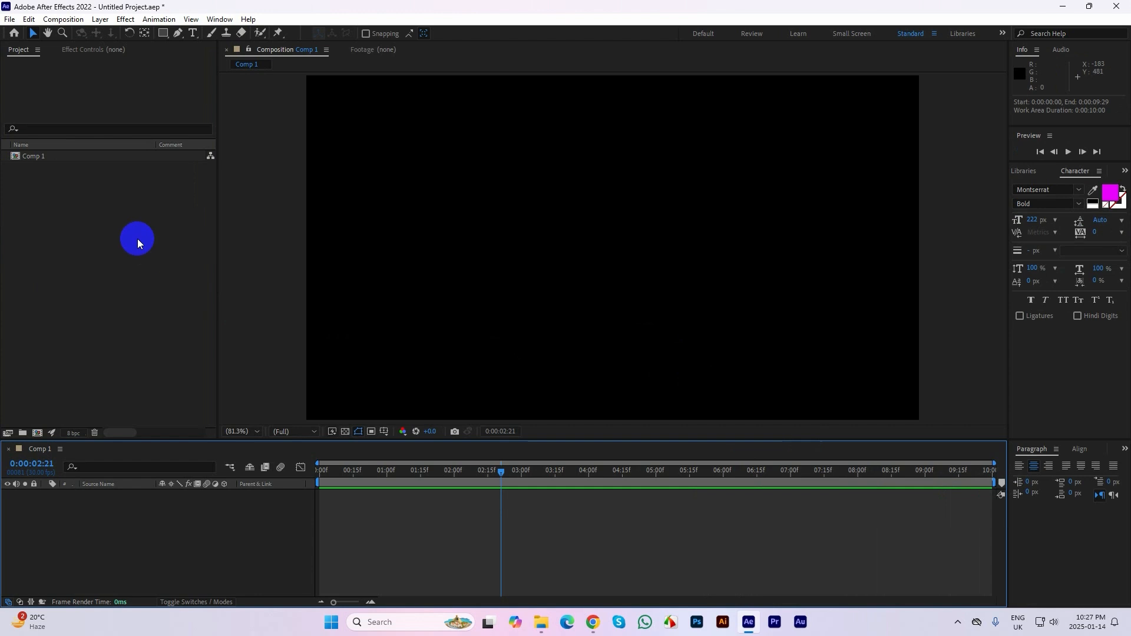
- Import the Lighting Car image from the Desktop and add it to Comp 1 as a layer
{"action": "left_click", "coordinate": [136, 240]}
{"action": "left_click", "coordinate": [191, 512]}
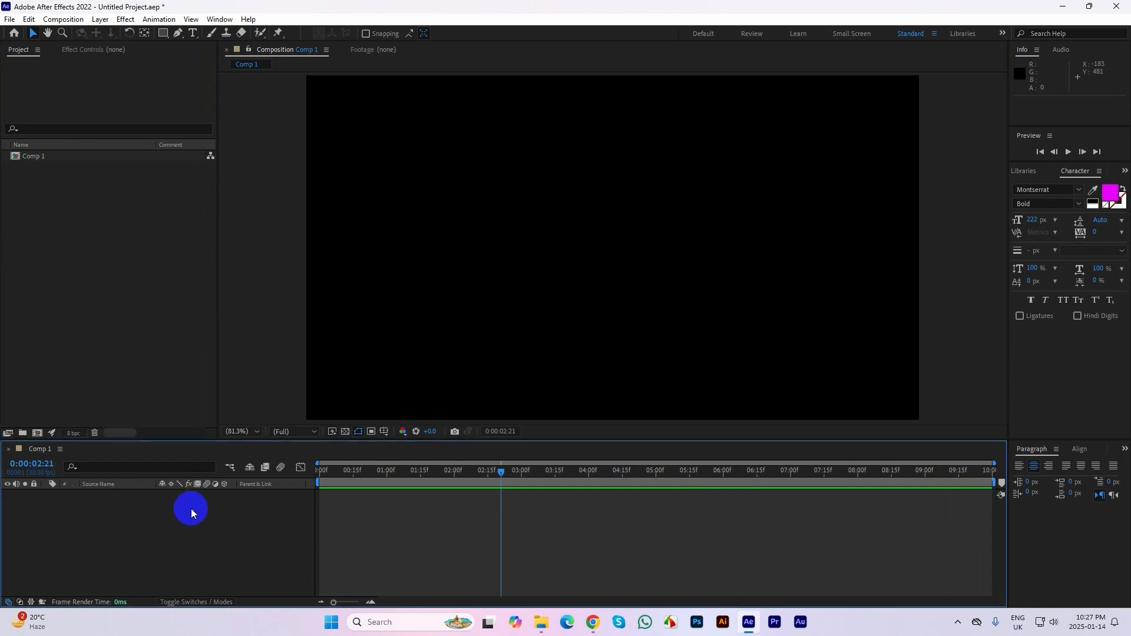
{"action": "double_click", "coordinate": [105, 247]}
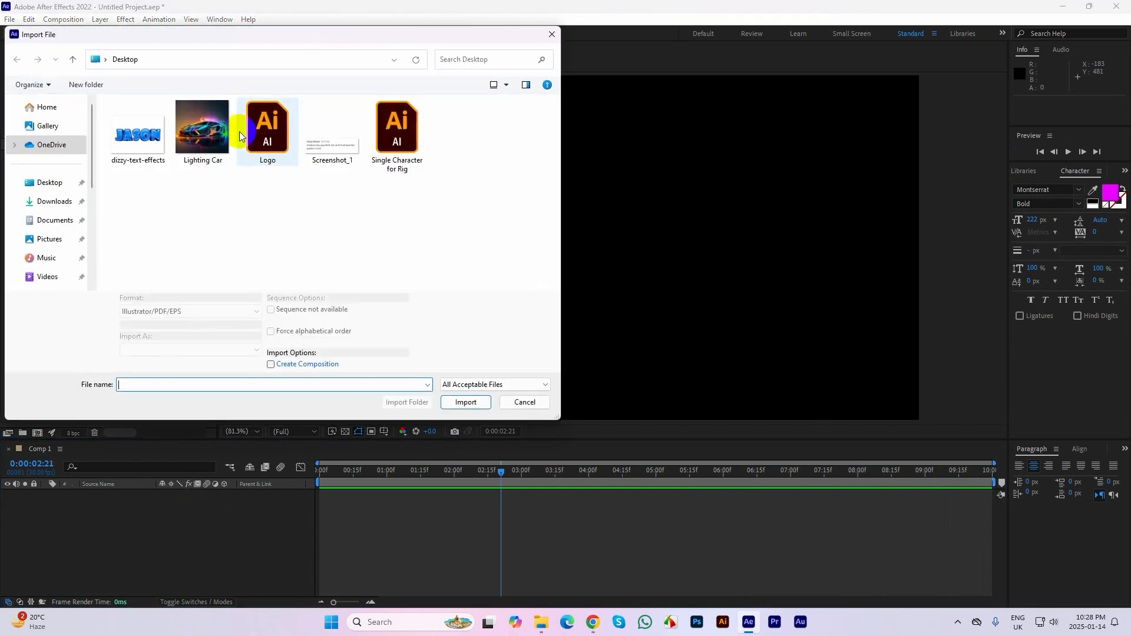
{"action": "left_click", "coordinate": [203, 131]}
{"action": "left_click", "coordinate": [488, 406]}
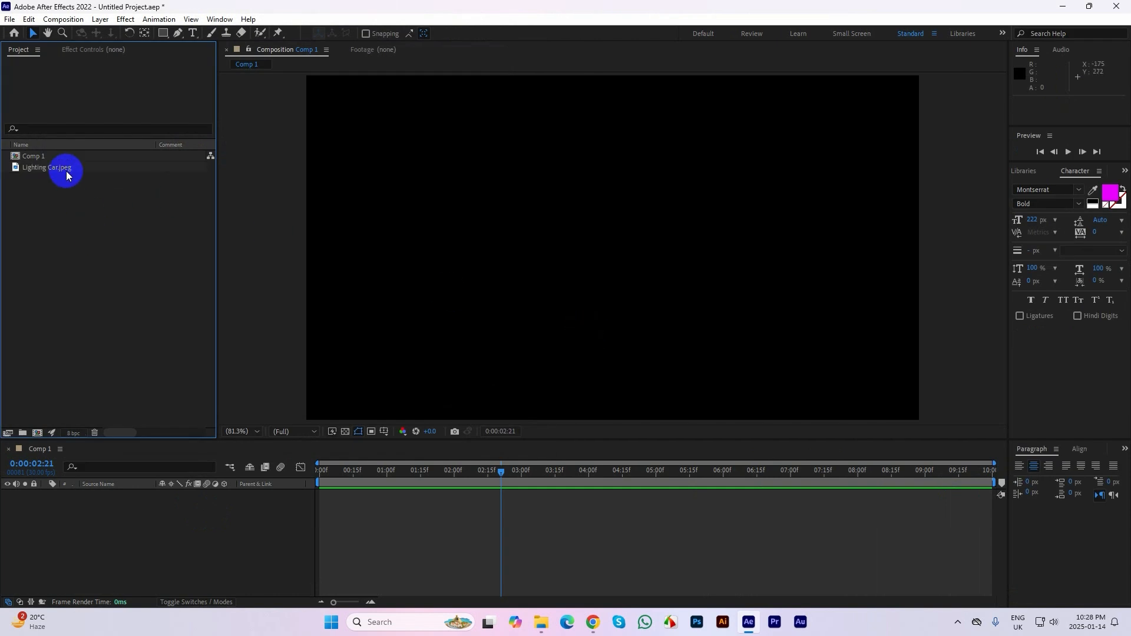
{"action": "left_click_drag", "start_coordinate": [66, 171], "coordinate": [135, 503]}
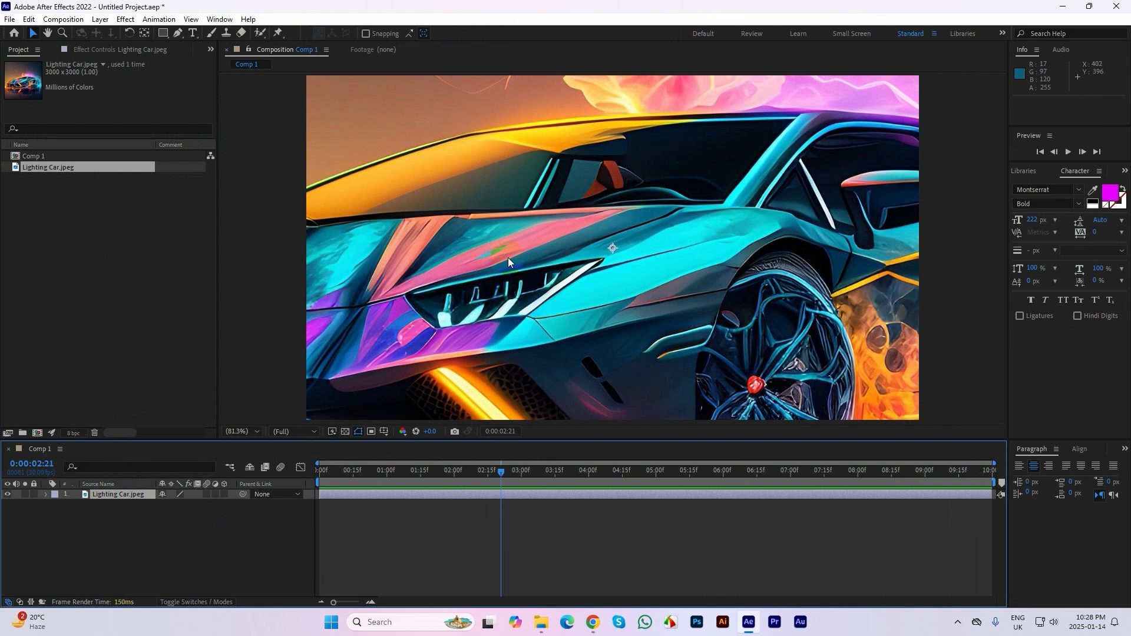
{"action": "scroll", "coordinate": [508, 257], "scroll_direction": "down", "scroll_amount": 1}
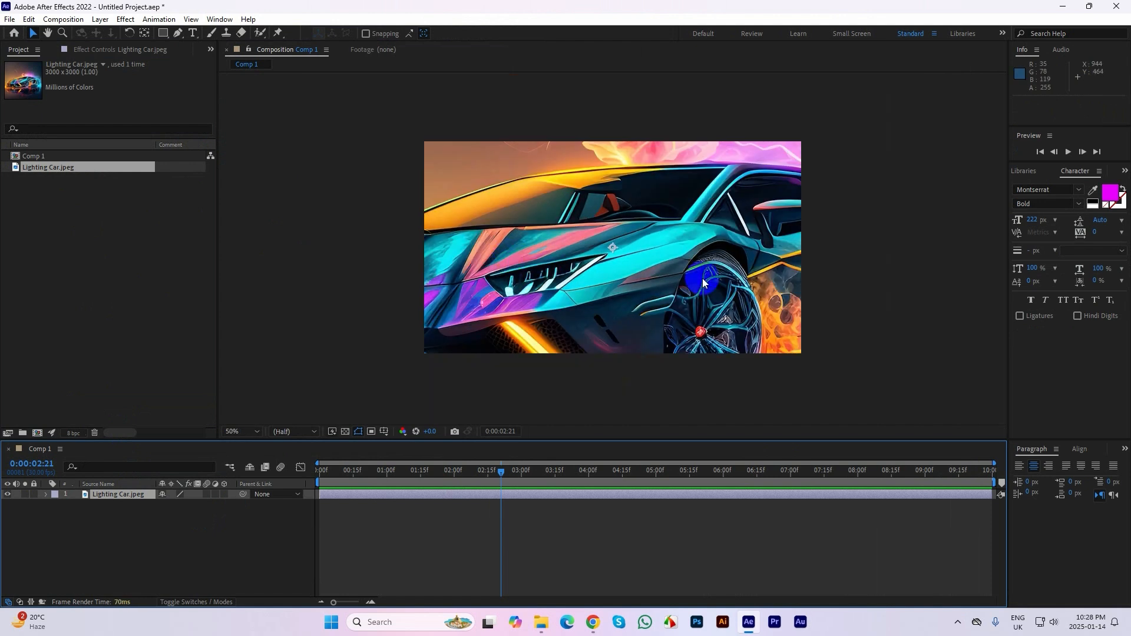
{"action": "scroll", "coordinate": [702, 278], "scroll_direction": "up", "scroll_amount": 2}
{"action": "scroll", "coordinate": [695, 278], "scroll_direction": "down", "scroll_amount": 2}
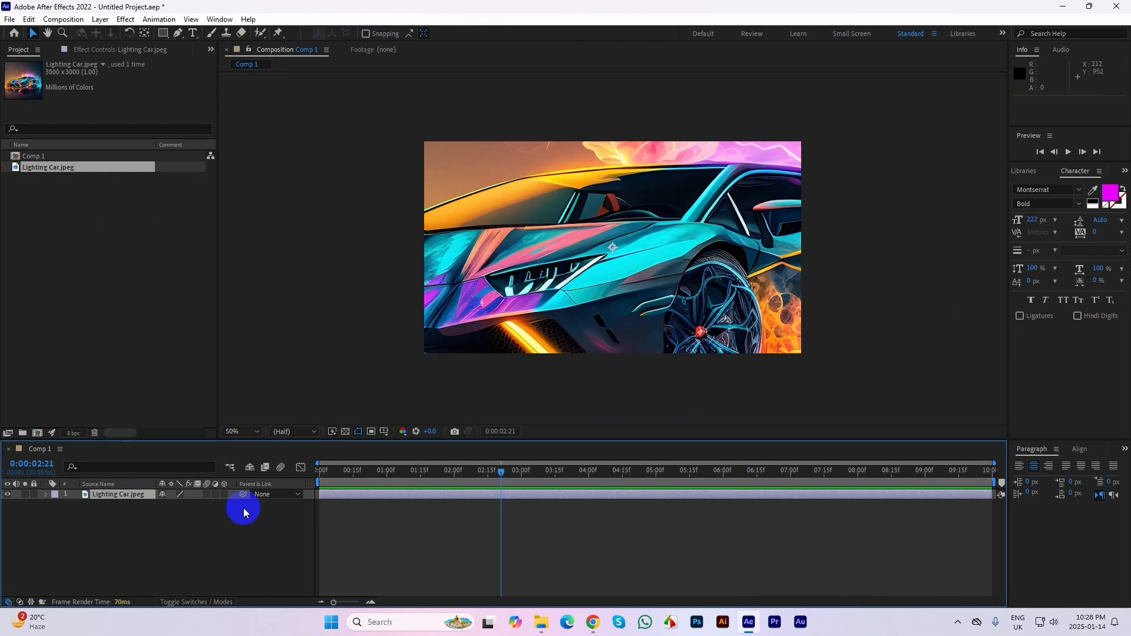
{"action": "left_click", "coordinate": [126, 517]}
{"action": "left_click", "coordinate": [130, 493]}
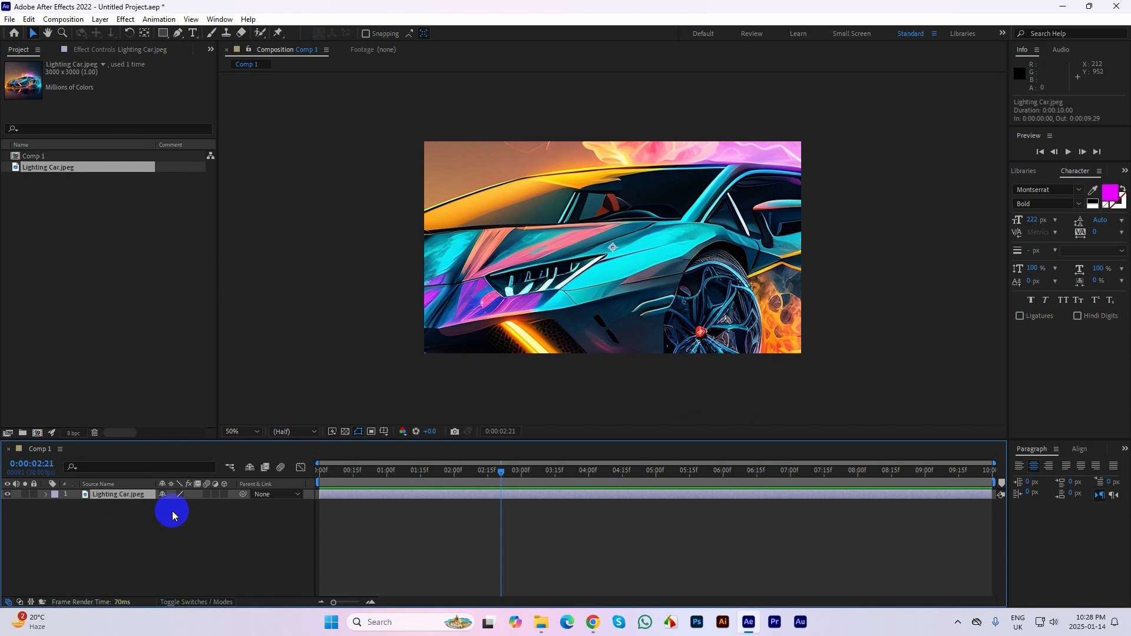
{"action": "key", "text": "ctrl+d"}
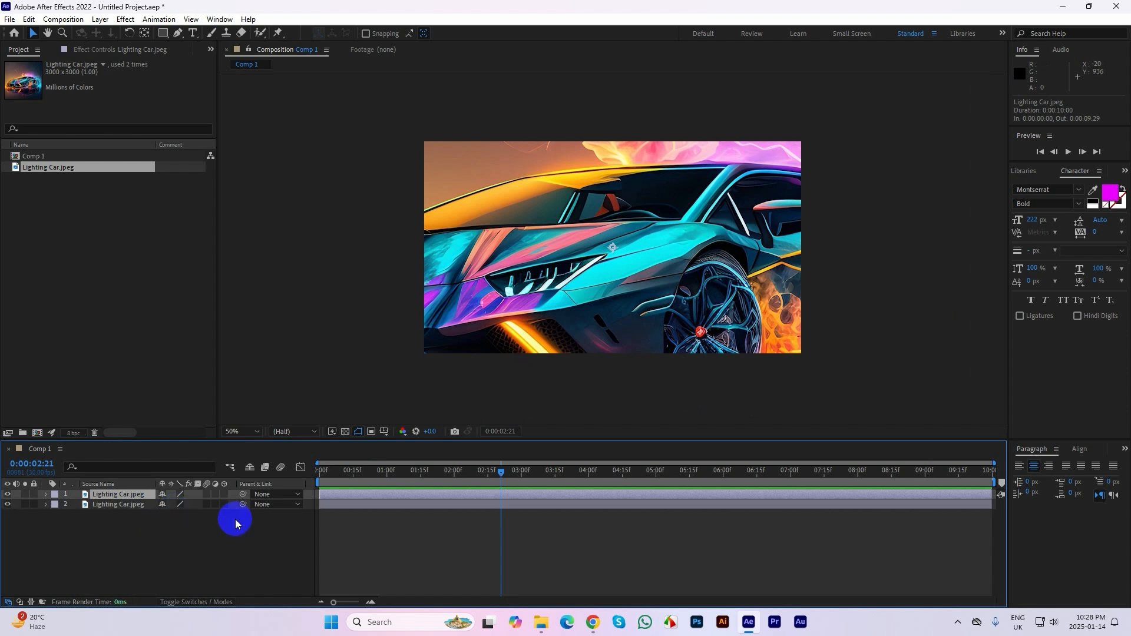
{"action": "key", "text": "ctrl+z"}
- Scale the Lighting Car.jpeg layer to 43% so the whole car fits in the frame
{"action": "key", "text": "s"}
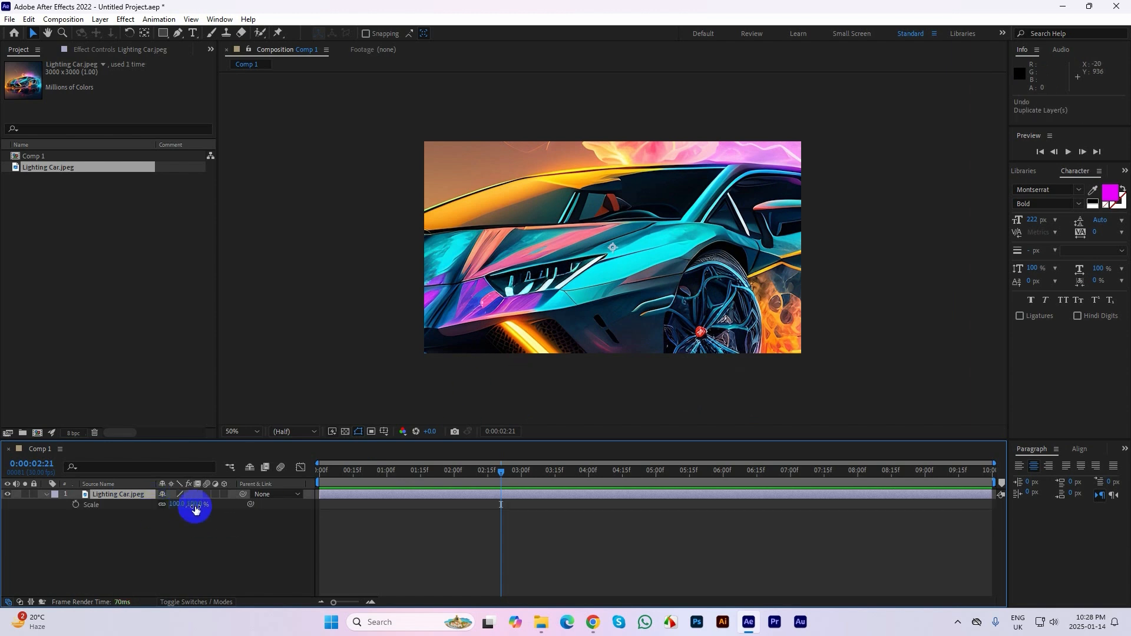
{"action": "left_click_drag", "start_coordinate": [180, 507], "coordinate": [153, 513]}
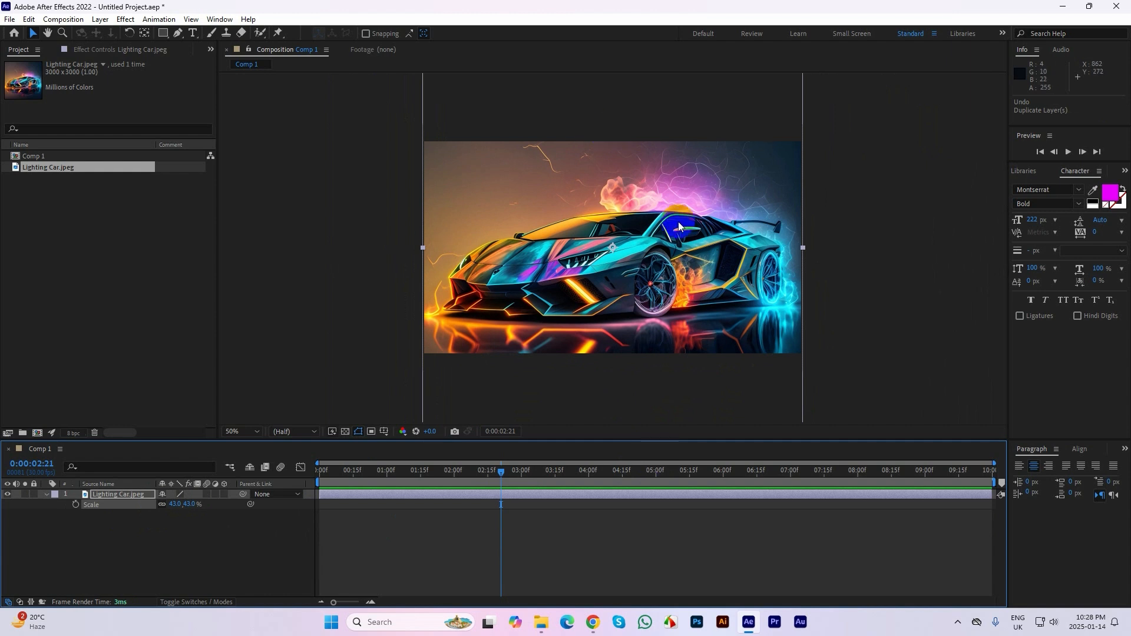
{"action": "scroll", "coordinate": [677, 224], "scroll_direction": "up", "scroll_amount": 1}
{"action": "scroll", "coordinate": [602, 221], "scroll_direction": "down", "scroll_amount": 1}
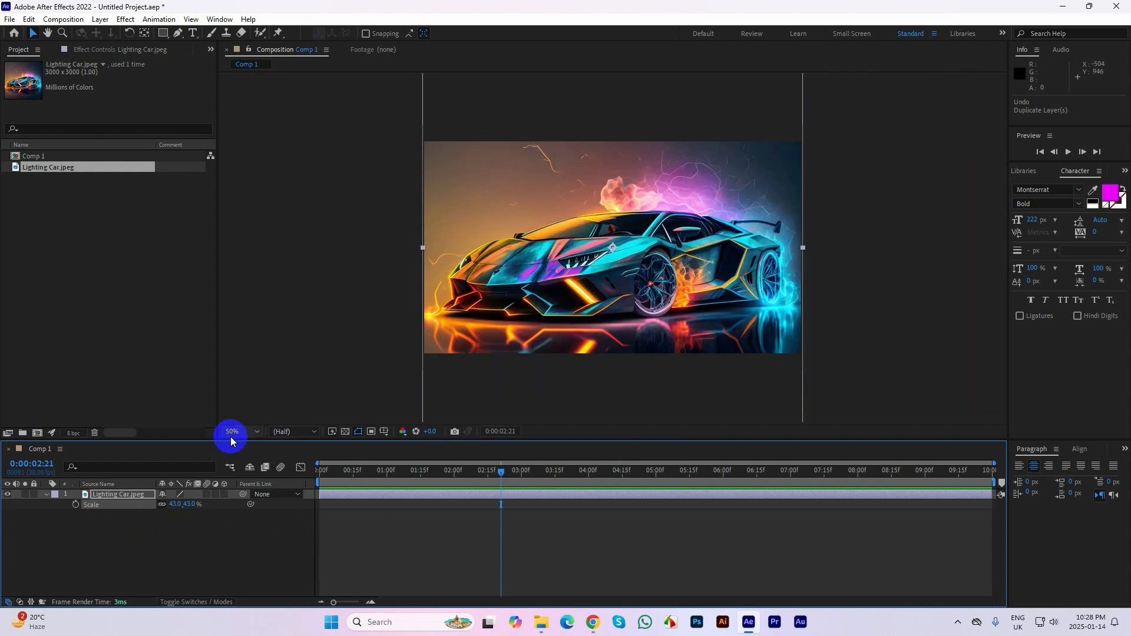
{"action": "left_click", "coordinate": [231, 441]}
{"action": "left_click", "coordinate": [235, 240]}
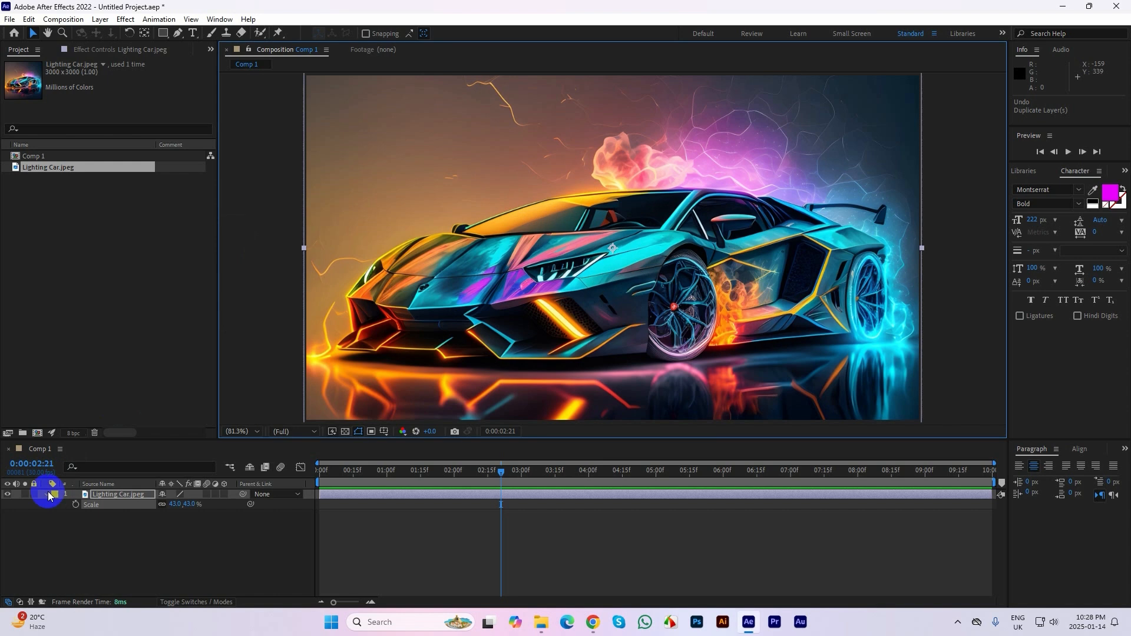
{"action": "left_click", "coordinate": [46, 495]}
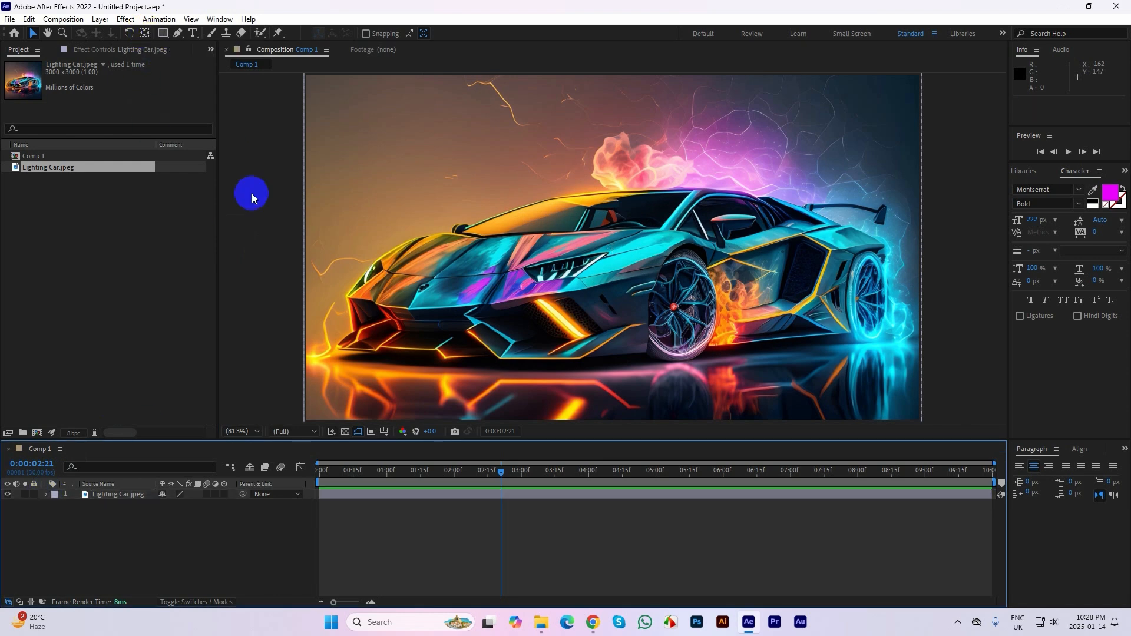
- Create a white solid above the car layer and apply the Saber effect to it
{"action": "key", "text": "ctrl+y"}
{"action": "left_click", "coordinate": [604, 412]}
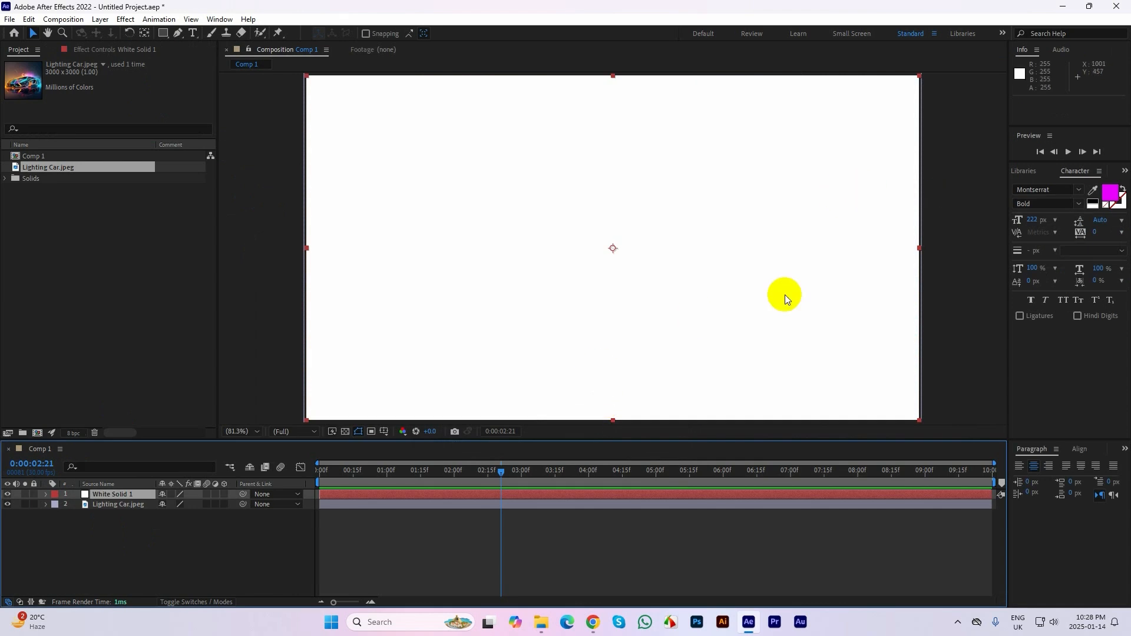
{"action": "key", "text": "ctrl+space"}
{"action": "type", "text": "sa"}
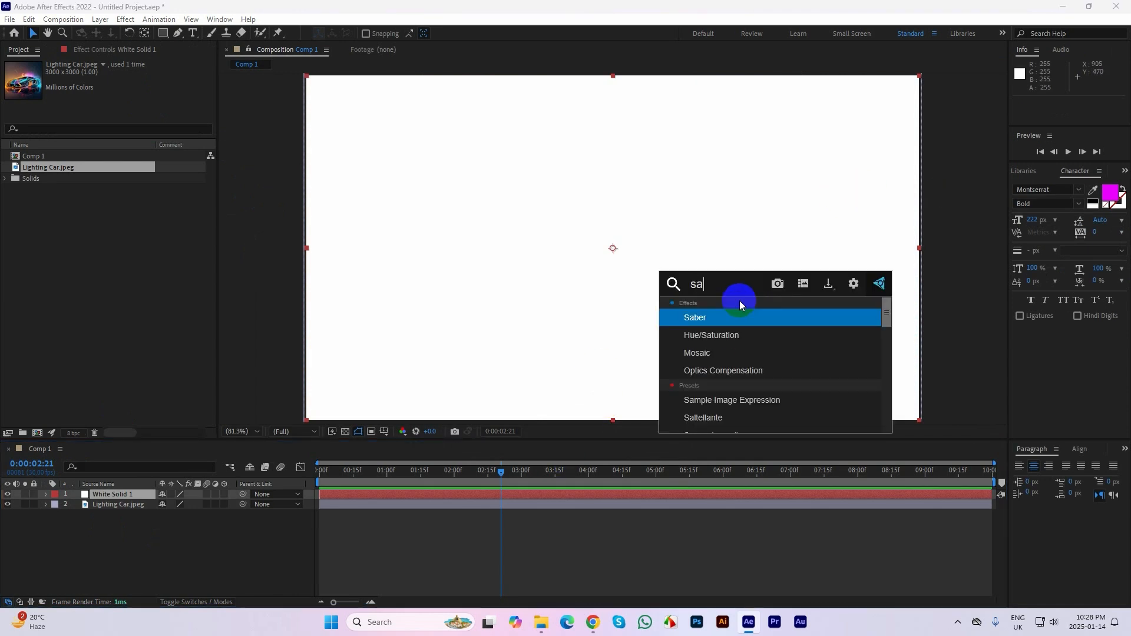
{"action": "type", "text": "ber"}
{"action": "left_click", "coordinate": [704, 318]}
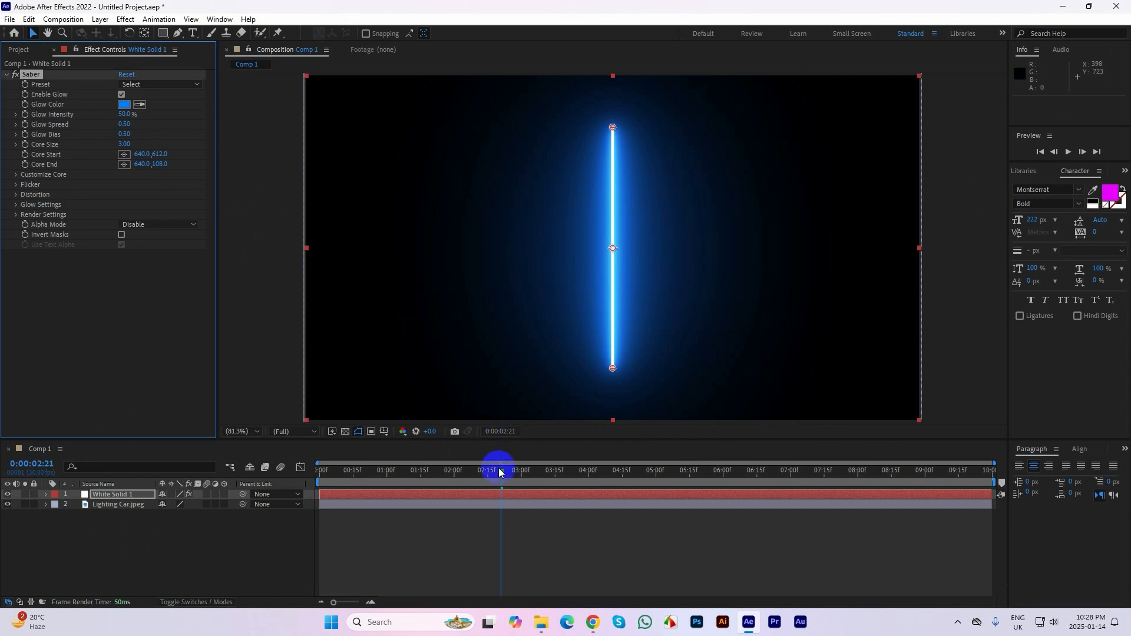
- Move the playhead to 0:00:00:00, try relocating the beam's Core End point, and undo that move
{"action": "left_click_drag", "start_coordinate": [500, 474], "coordinate": [311, 494]}
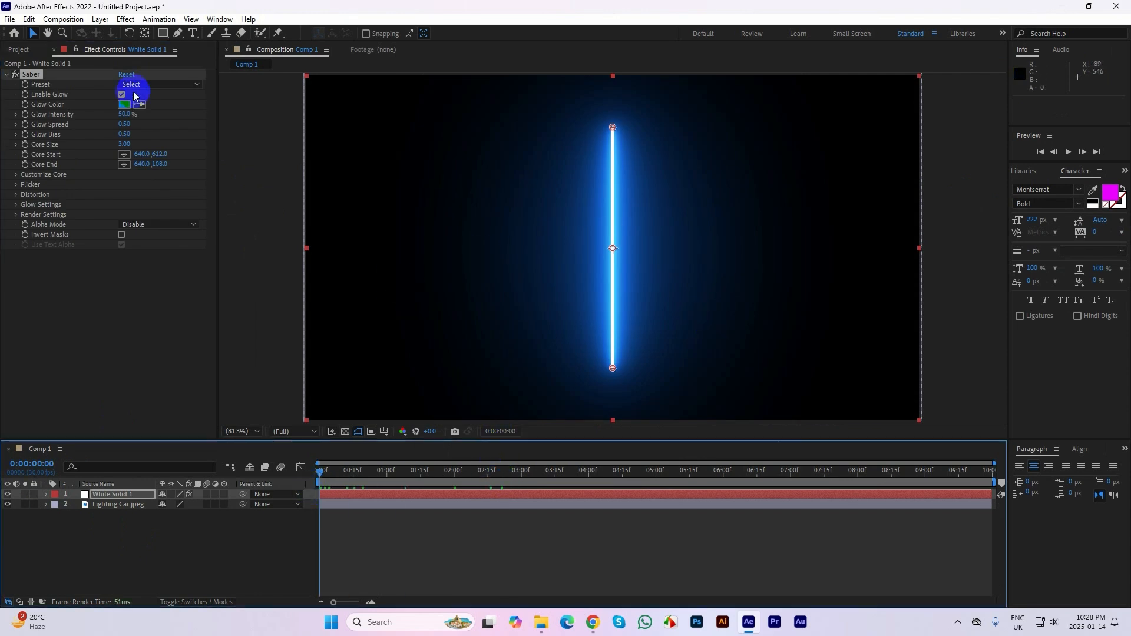
{"action": "left_click_drag", "start_coordinate": [613, 134], "coordinate": [418, 203]}
{"action": "key", "text": "ctrl+z"}
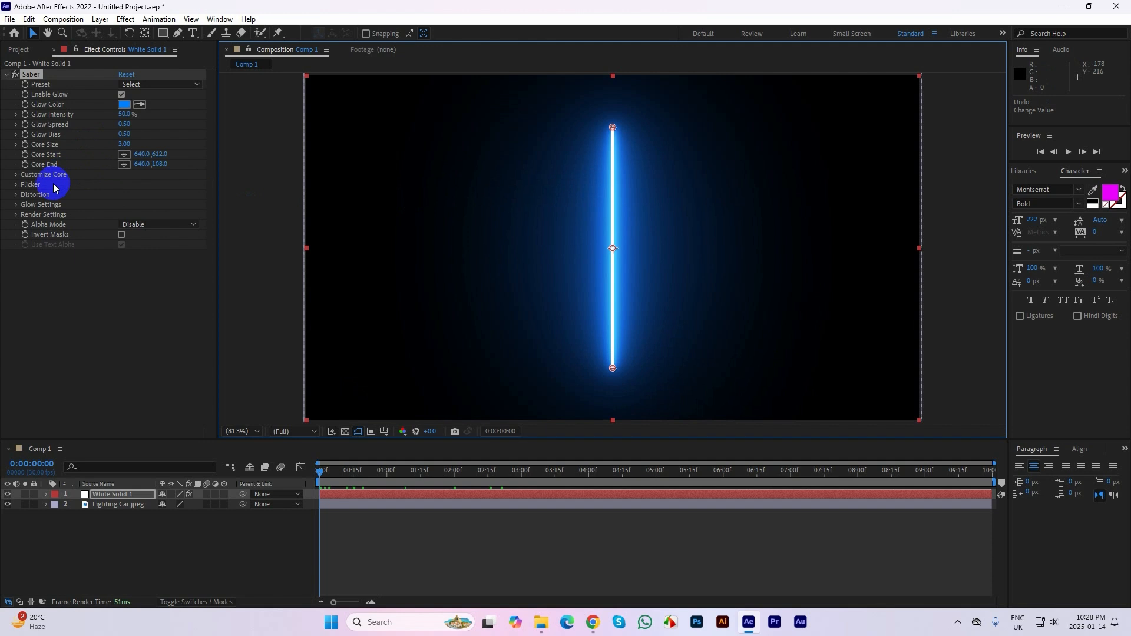
- Customize the Saber core with an End Size of 0% and a Start Offset of 32%, keeping the Saber core type
{"action": "left_click", "coordinate": [16, 176]}
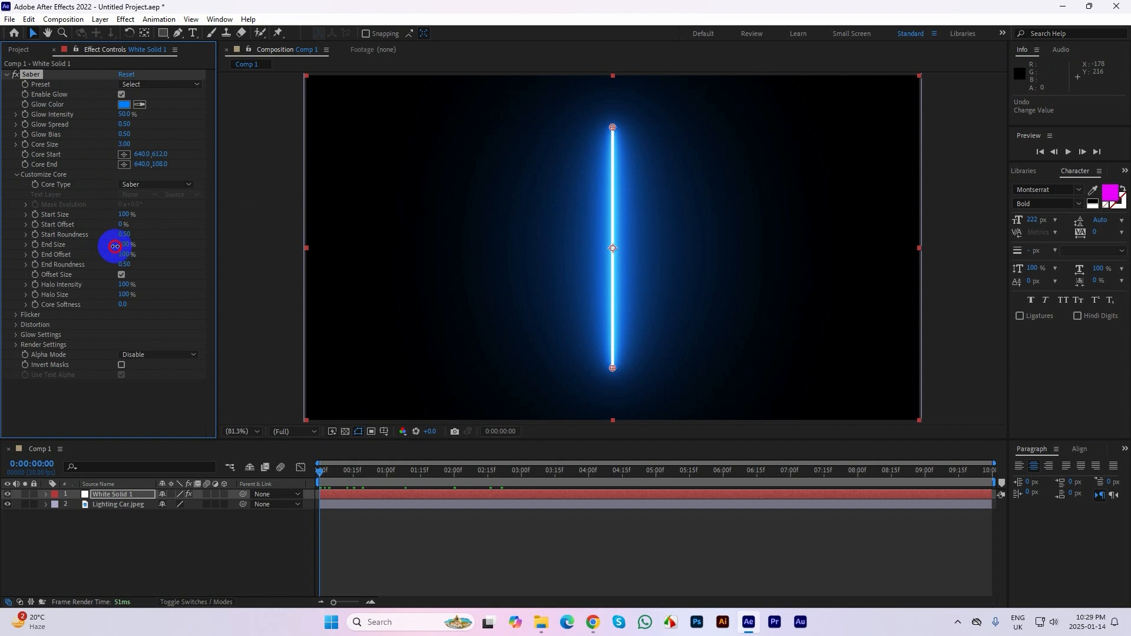
{"action": "left_click_drag", "start_coordinate": [115, 246], "coordinate": [13, 262]}
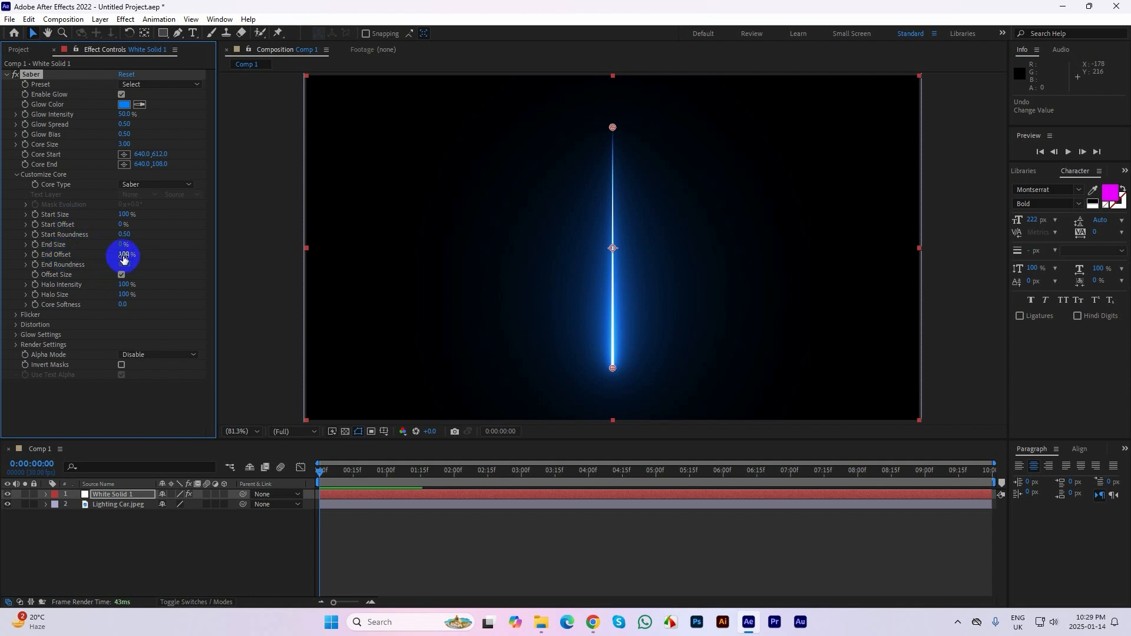
{"action": "mouse_move", "coordinate": [123, 258]}
{"action": "left_mouse_down"}
{"action": "mouse_move", "coordinate": [20, 263]}
{"action": "mouse_move", "coordinate": [91, 263]}
{"action": "mouse_move", "coordinate": [139, 242]}
{"action": "mouse_move", "coordinate": [131, 230]}
{"action": "mouse_move", "coordinate": [45, 232]}
{"action": "mouse_move", "coordinate": [144, 232]}
{"action": "mouse_move", "coordinate": [96, 242]}
{"action": "mouse_move", "coordinate": [145, 238]}
{"action": "mouse_move", "coordinate": [89, 252]}
{"action": "mouse_move", "coordinate": [141, 255]}
{"action": "mouse_move", "coordinate": [121, 253]}
{"action": "mouse_move", "coordinate": [94, 278]}
{"action": "mouse_move", "coordinate": [114, 278]}
{"action": "left_mouse_up"}
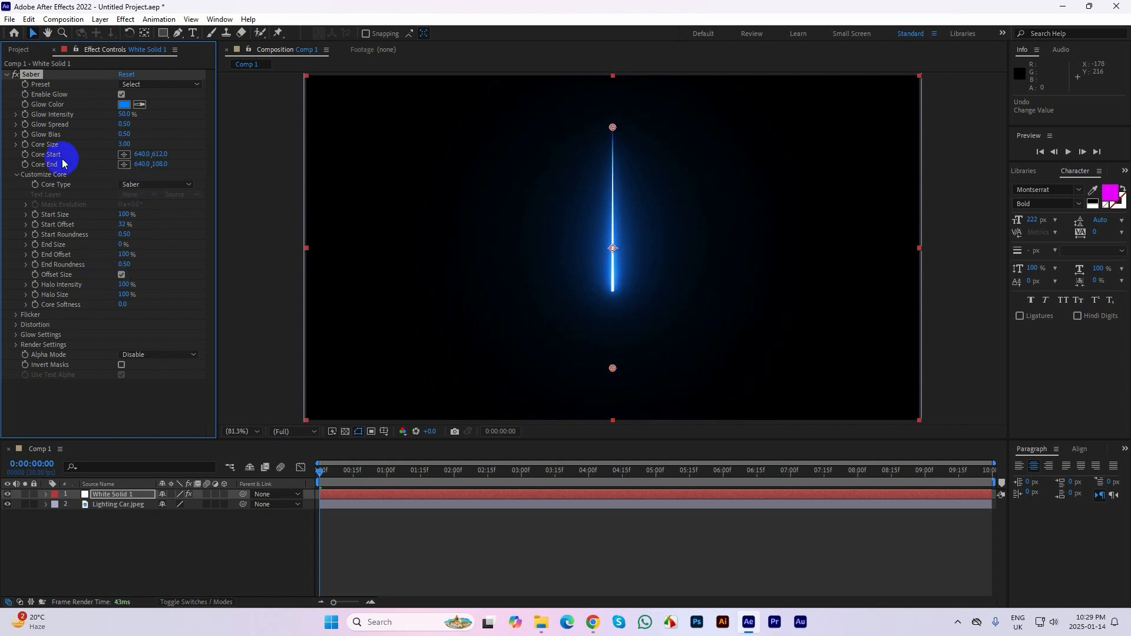
{"action": "left_click", "coordinate": [139, 185]}
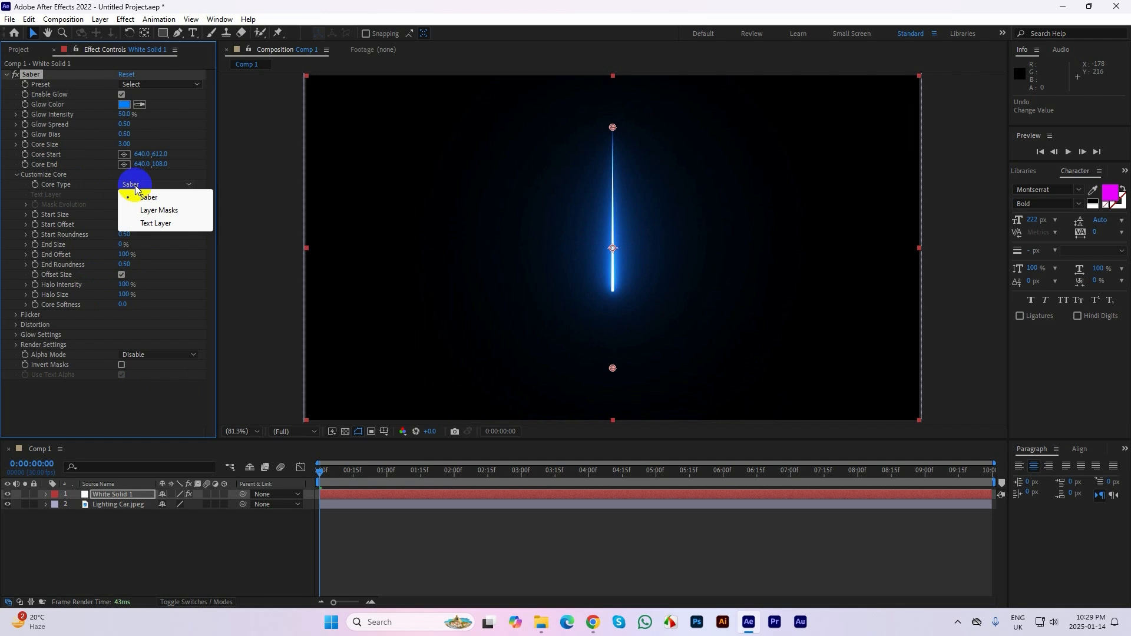
{"action": "left_click", "coordinate": [82, 139]}
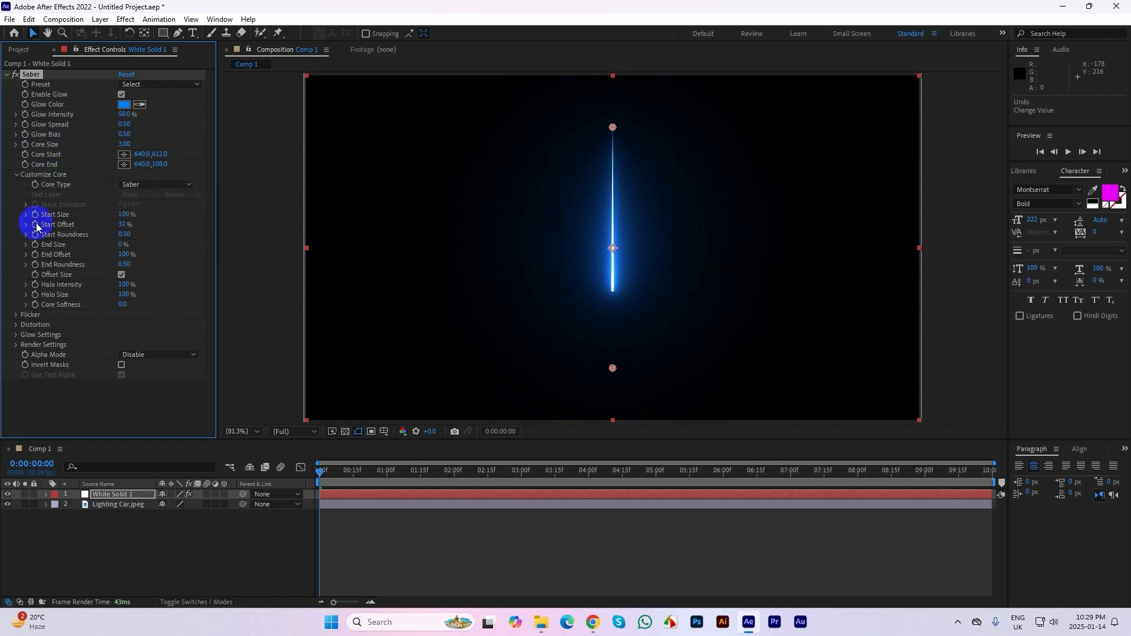
- Apply the Fog preset to the Saber effect and set the core's Start Size to 200%
{"action": "left_click", "coordinate": [141, 84]}
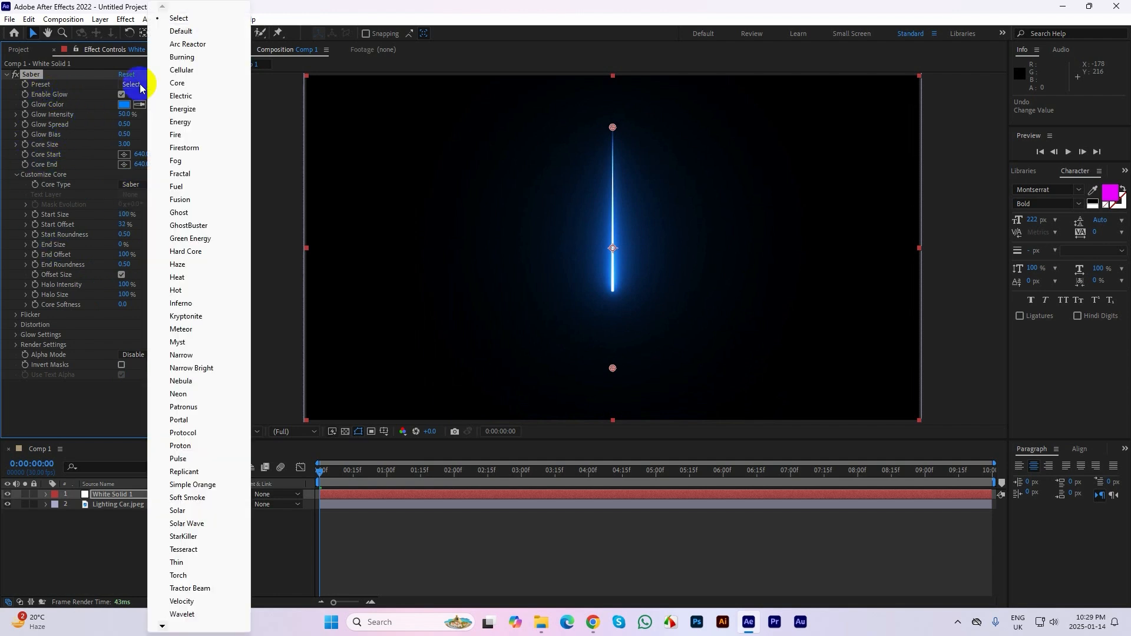
{"action": "left_click", "coordinate": [186, 162]}
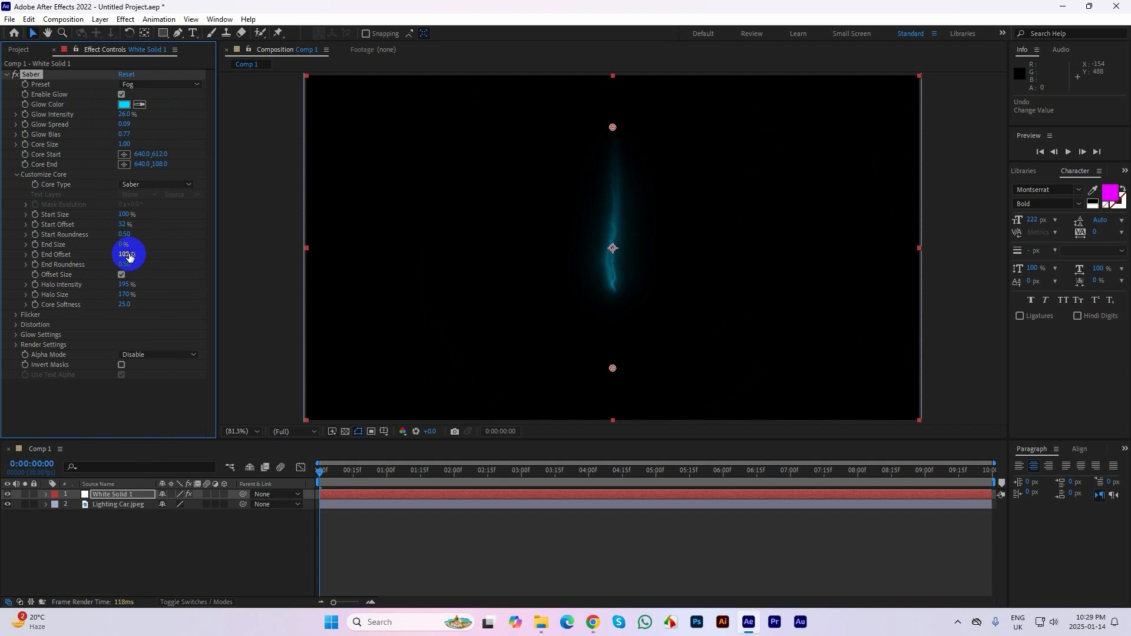
{"action": "mouse_move", "coordinate": [126, 255]}
{"action": "left_mouse_down"}
{"action": "mouse_move", "coordinate": [94, 255]}
{"action": "mouse_move", "coordinate": [141, 261]}
{"action": "left_mouse_up"}
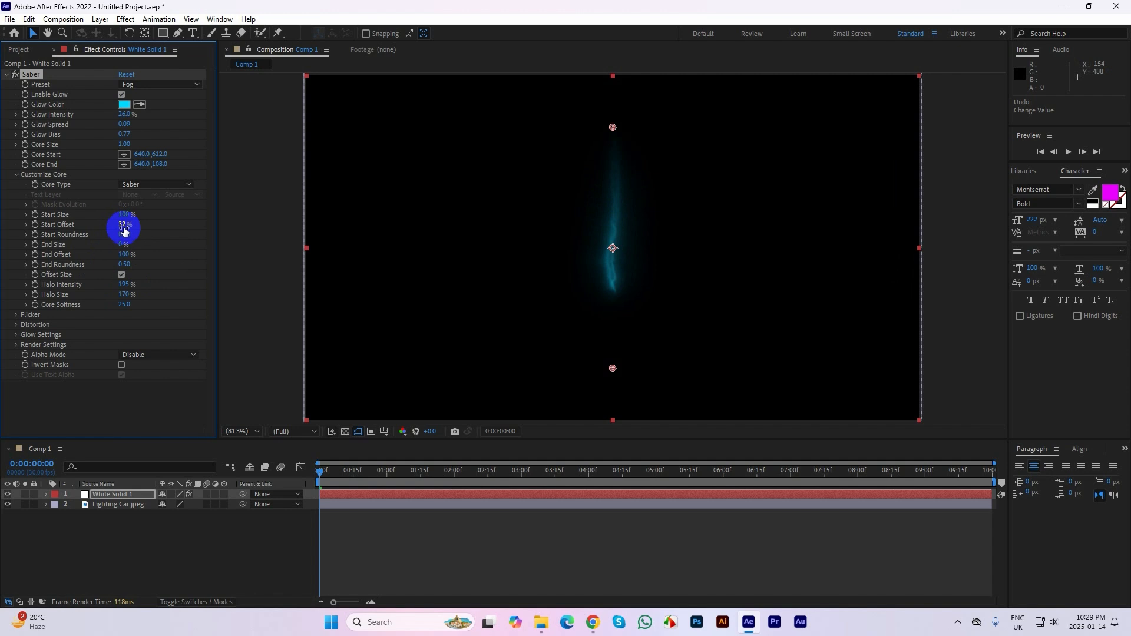
{"action": "left_click_drag", "start_coordinate": [129, 215], "coordinate": [221, 212]}
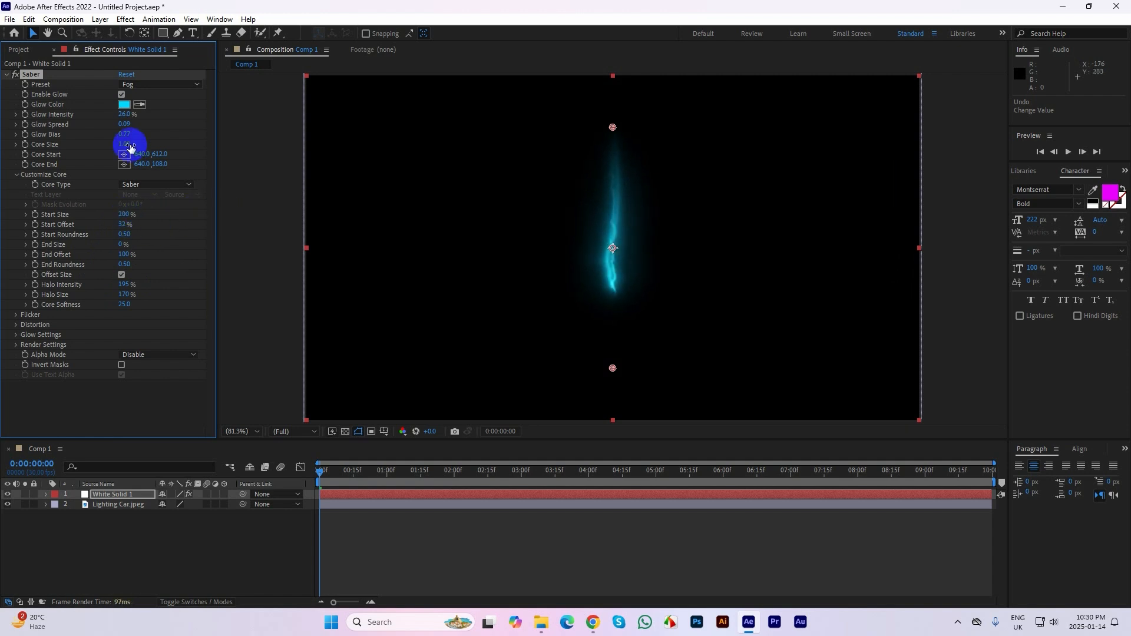
- Set the Saber Glow Intensity to 33% and try adjusting the core's End Offset
{"action": "mouse_move", "coordinate": [124, 114]}
{"action": "left_mouse_down"}
{"action": "mouse_move", "coordinate": [163, 117]}
{"action": "mouse_move", "coordinate": [135, 125]}
{"action": "left_mouse_up"}
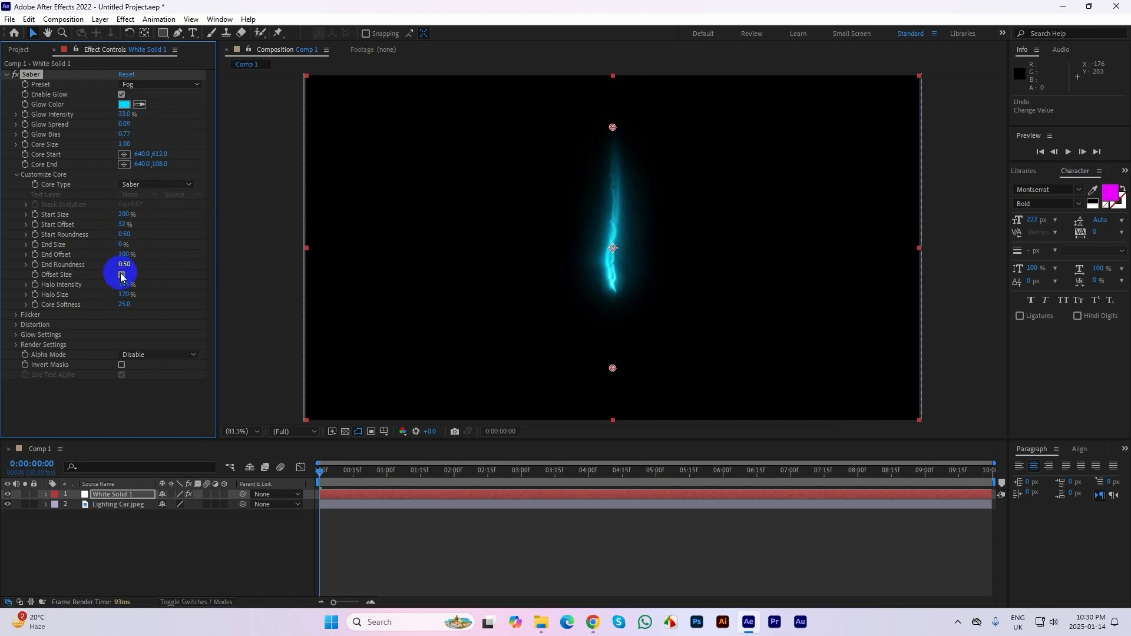
{"action": "left_click_drag", "start_coordinate": [126, 257], "coordinate": [157, 251]}
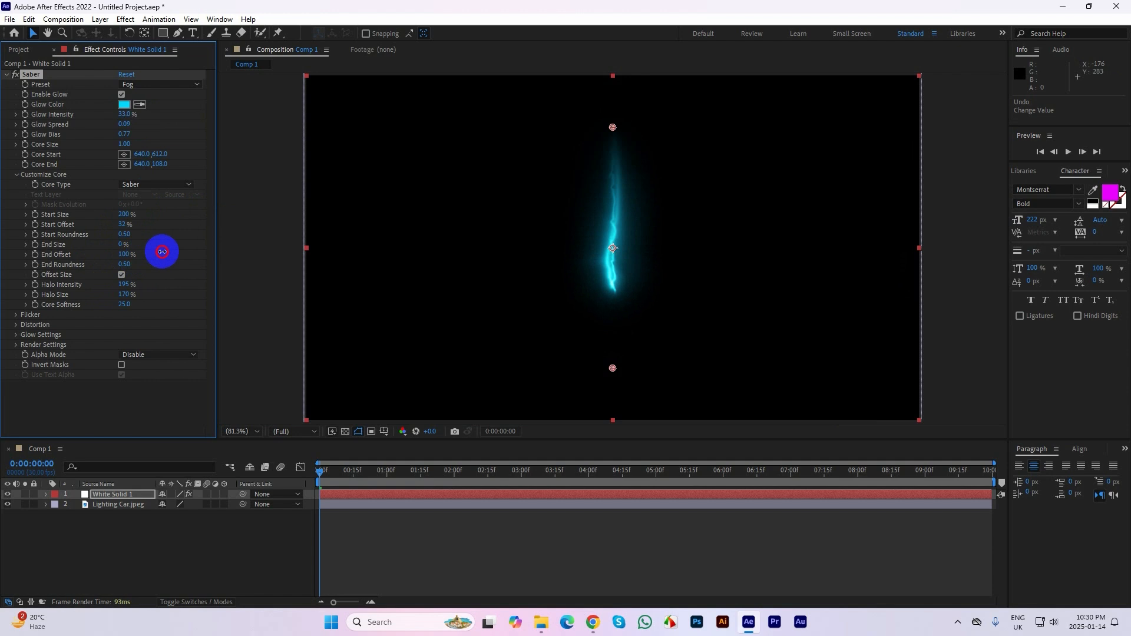
- Try the Ghost and Electric presets on the Saber effect, and switch it to the Fire preset
{"action": "left_click", "coordinate": [143, 85]}
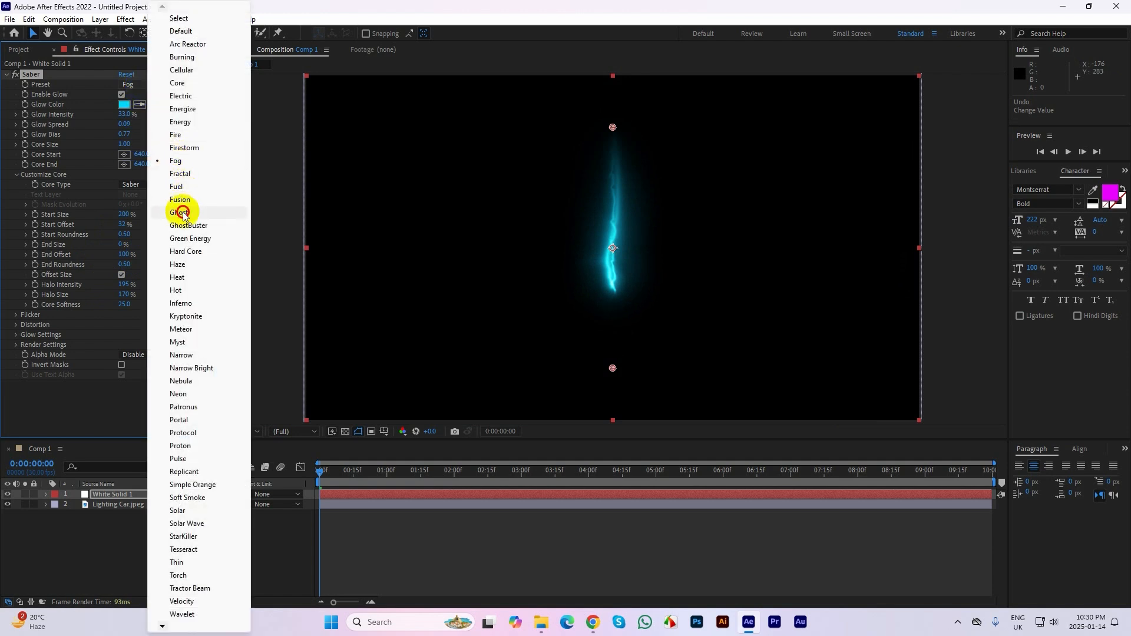
{"action": "left_click", "coordinate": [181, 213]}
{"action": "left_click", "coordinate": [144, 84]}
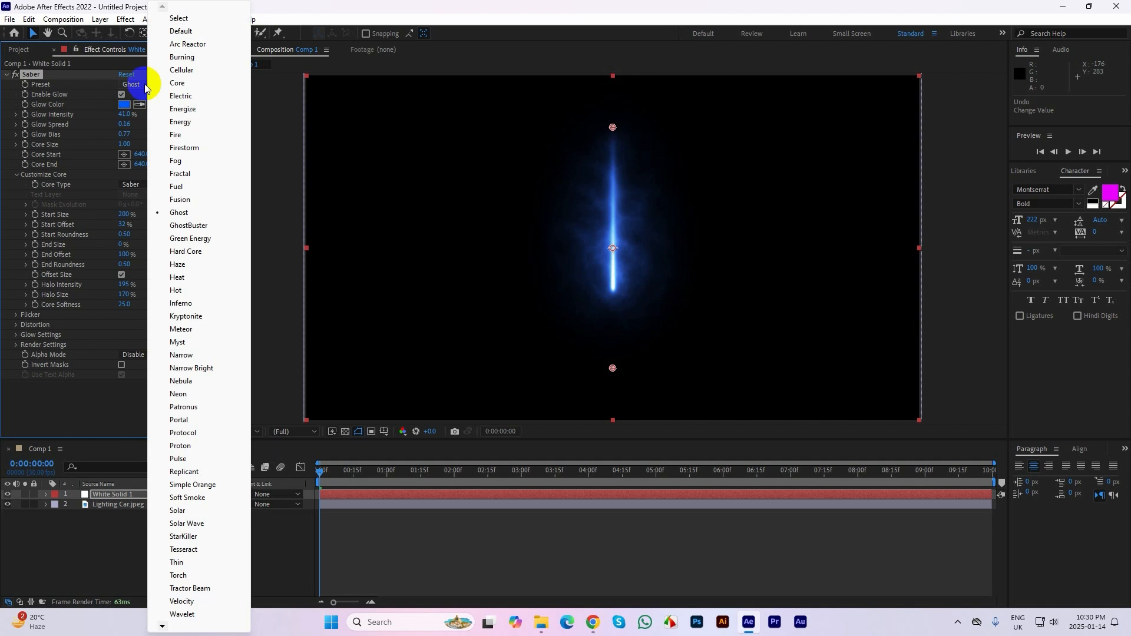
{"action": "left_click", "coordinate": [181, 97]}
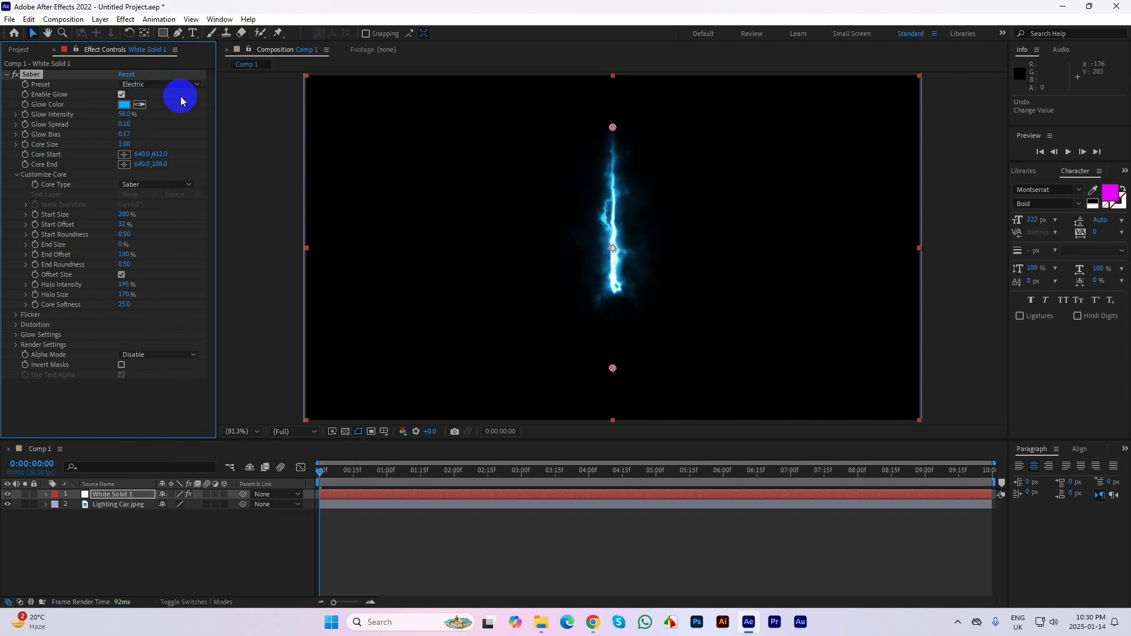
{"action": "left_click", "coordinate": [152, 84]}
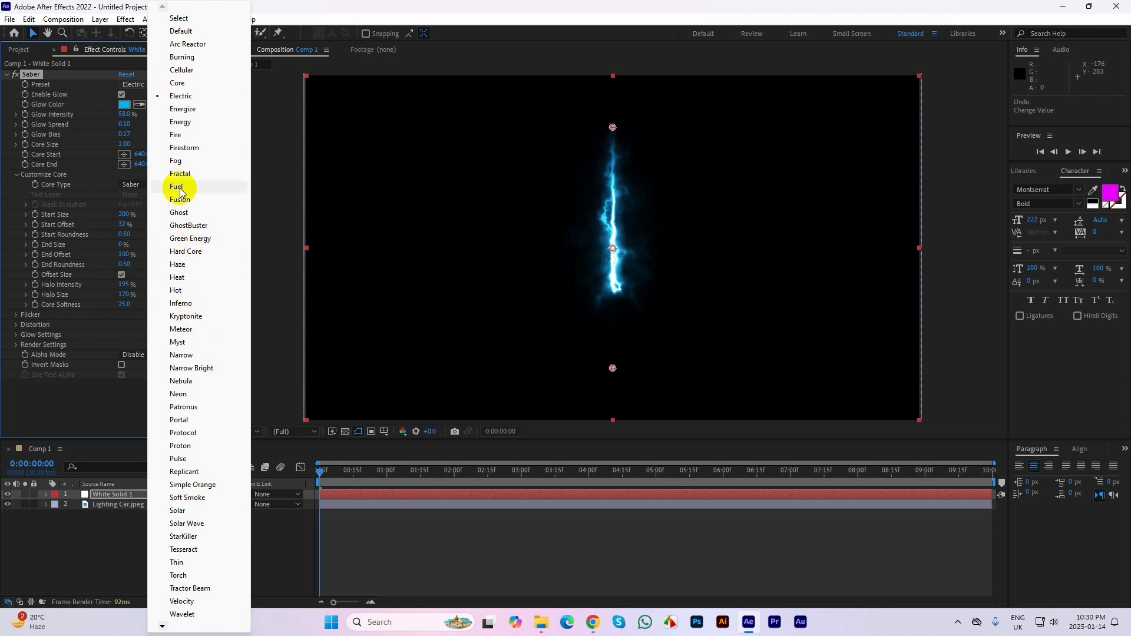
{"action": "left_click", "coordinate": [180, 136]}
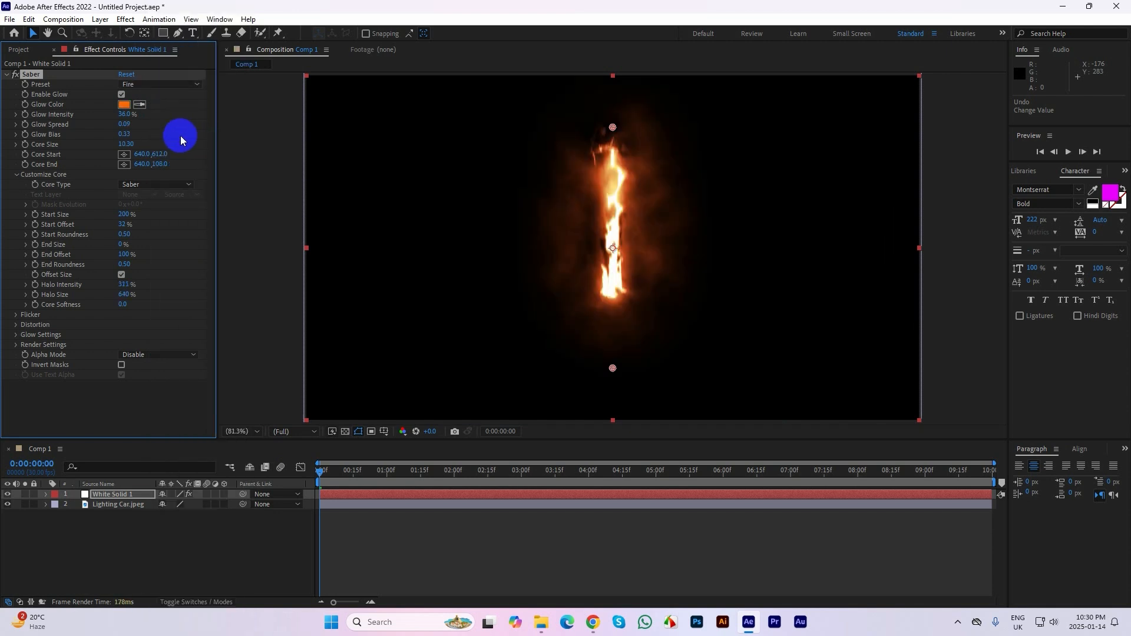
- Play back the first second of the composition to preview the animated fire beam
{"action": "left_click", "coordinate": [502, 557]}
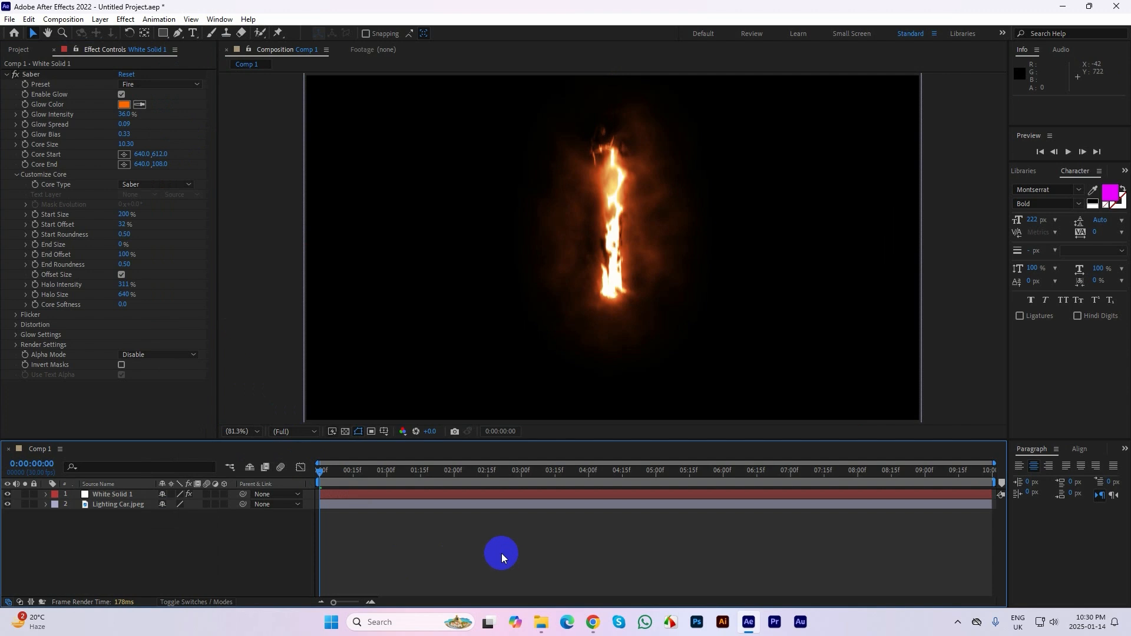
{"action": "key", "text": "space"}
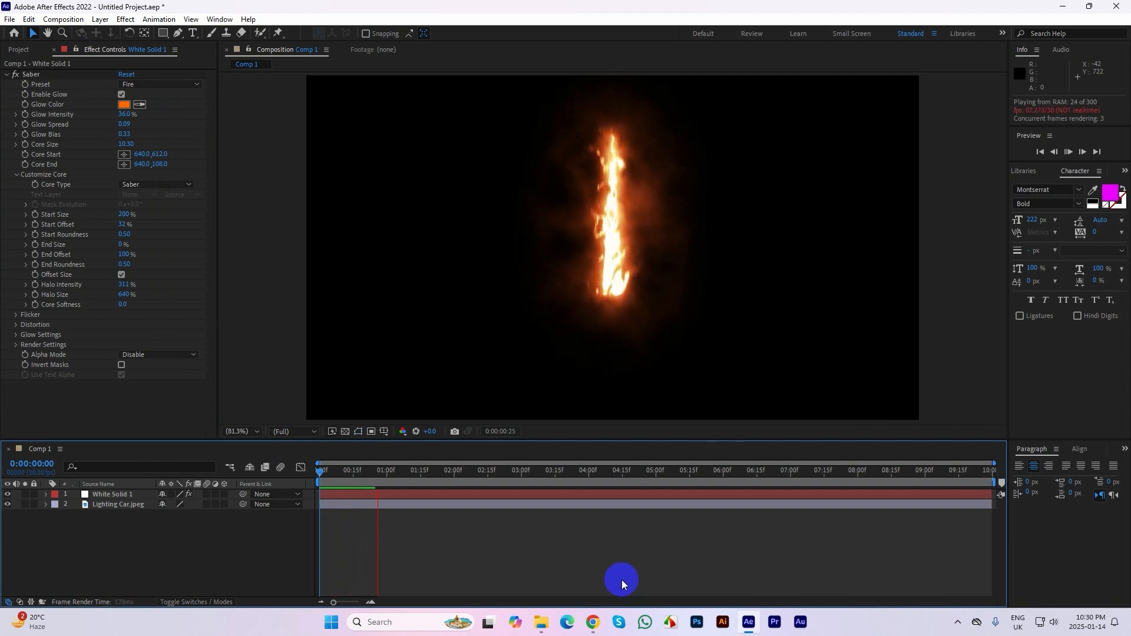
{"action": "key", "text": "space"}
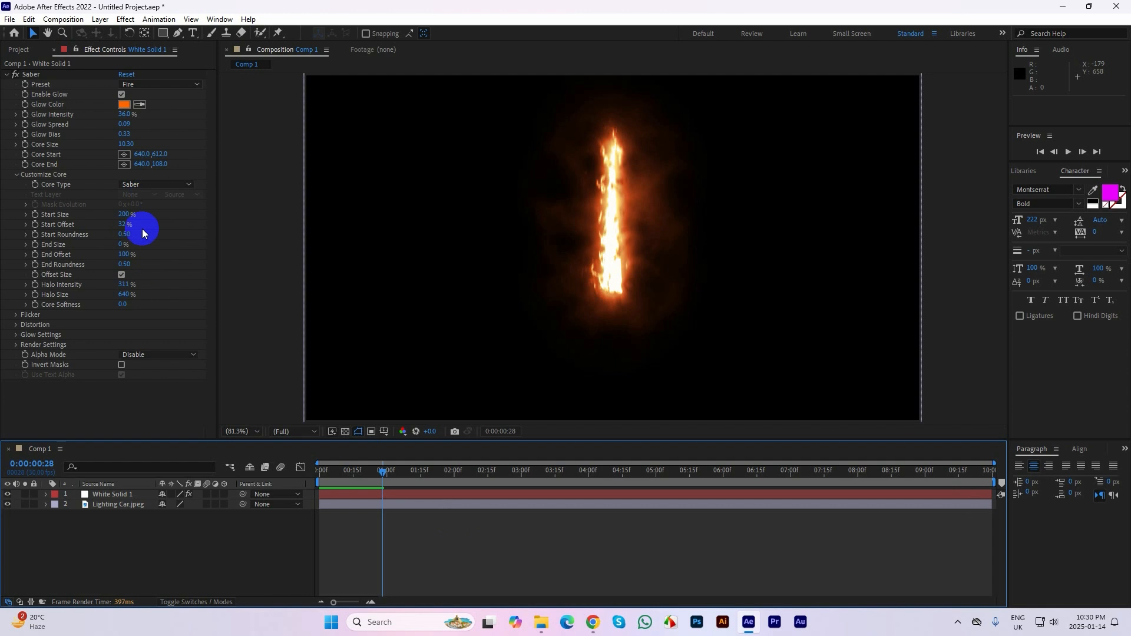
- Delete the White Solid 1 layer and duplicate the Lighting Car.jpeg layer twice
{"action": "left_click", "coordinate": [114, 493]}
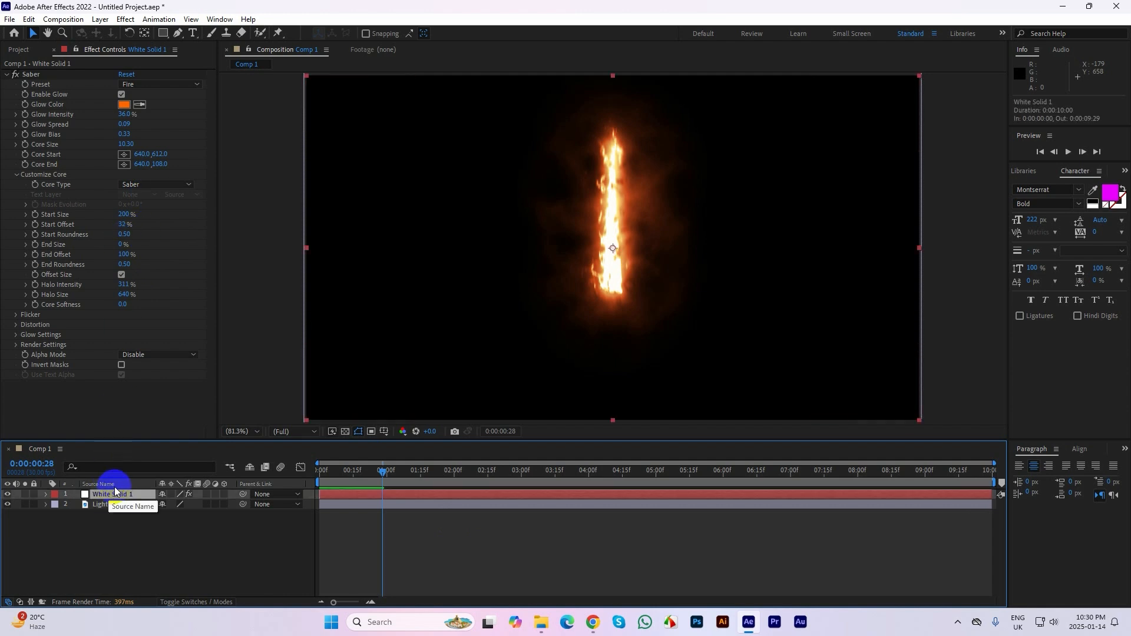
{"action": "key", "text": "Delete"}
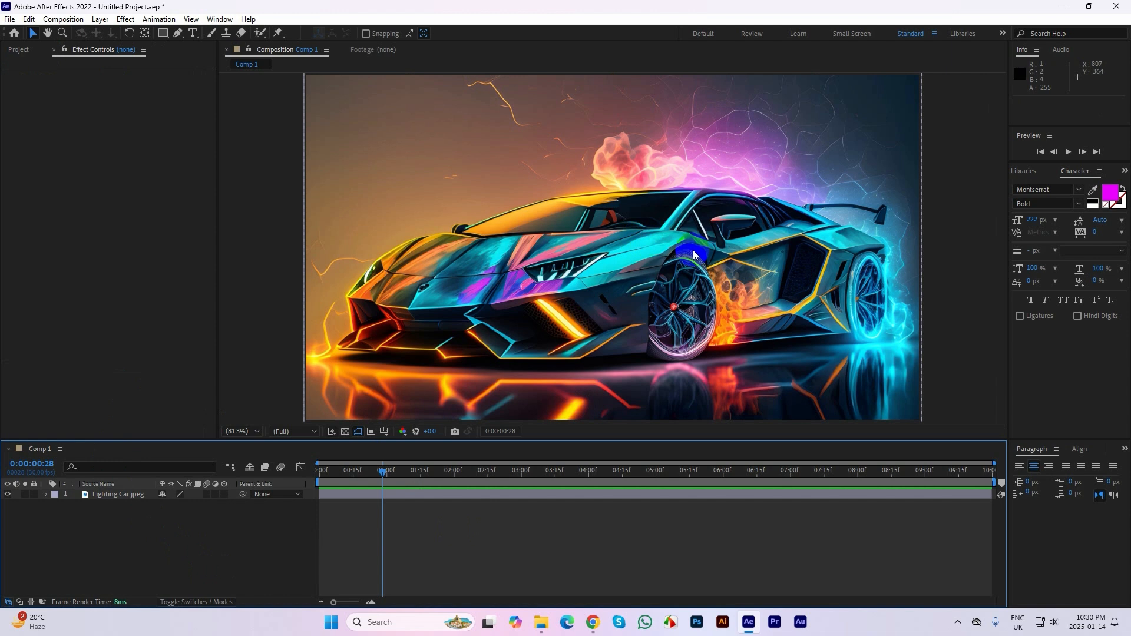
{"action": "left_click", "coordinate": [112, 495]}
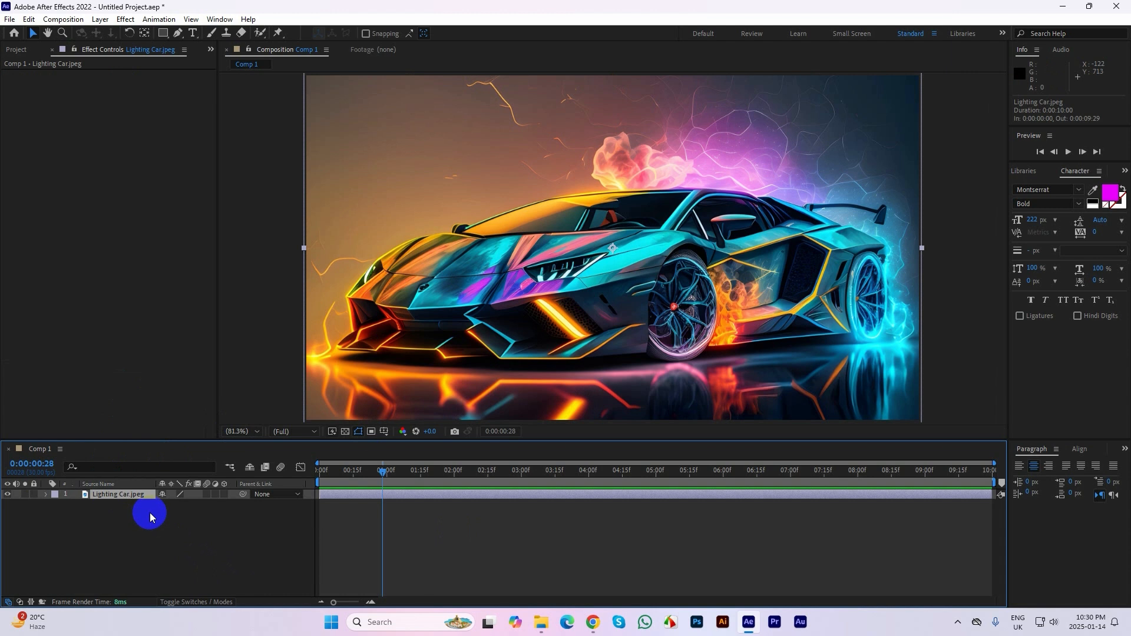
{"action": "key", "text": "ctrl+d"}
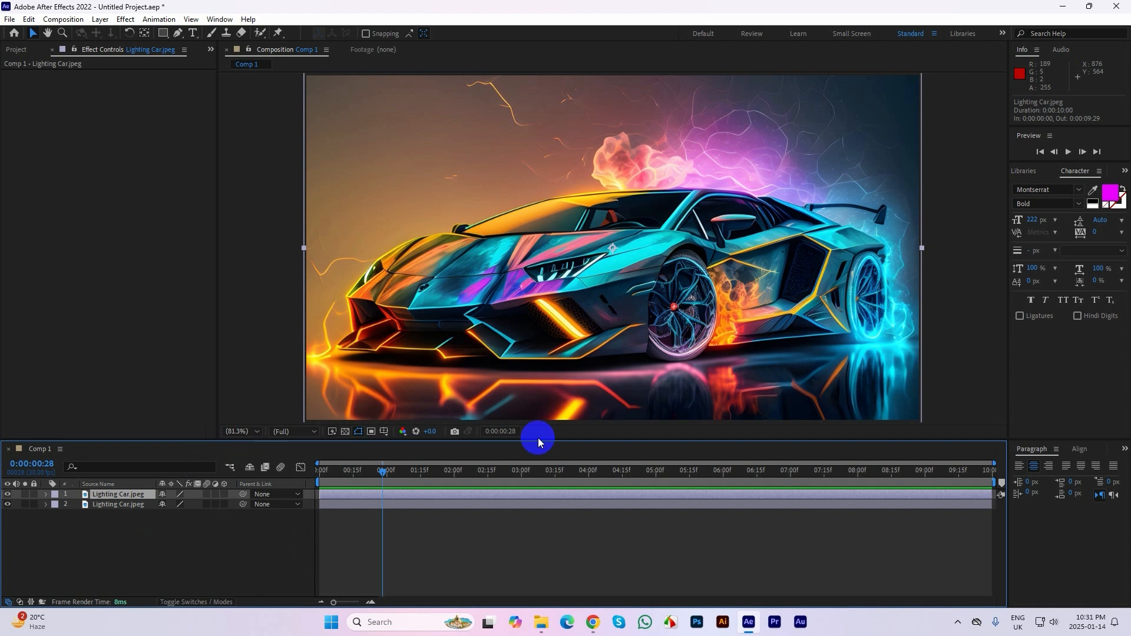
{"action": "key", "text": "ctrl+d"}
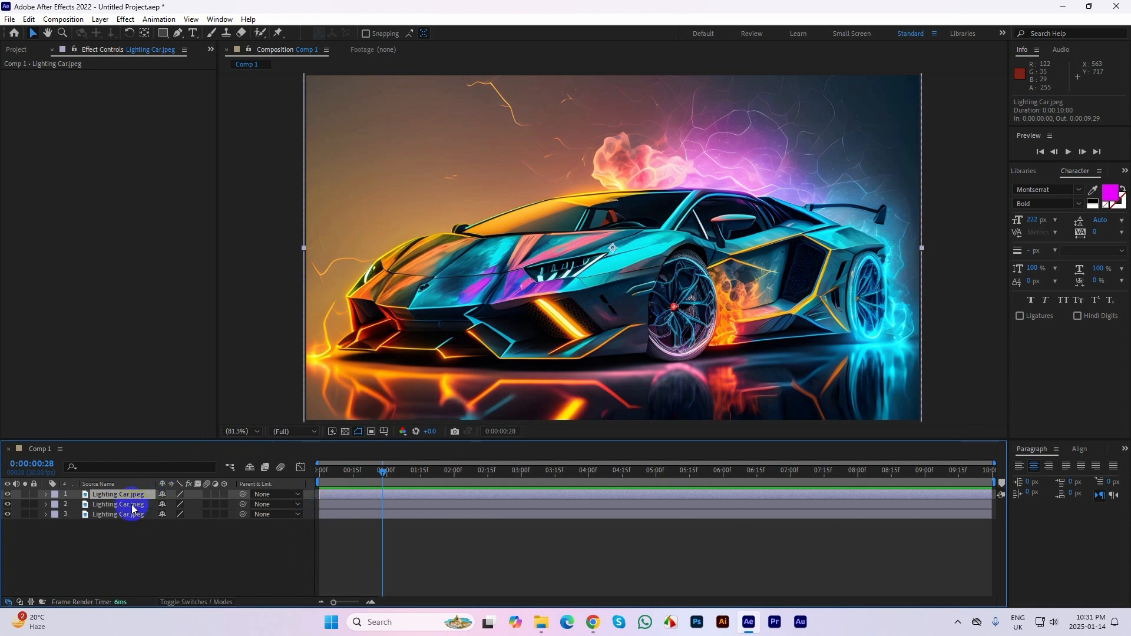
{"action": "left_click", "coordinate": [137, 535]}
- Draw an open four-point mask path around the front wheel's outer rim on the topmost car layer with the Pen tool
{"action": "left_click", "coordinate": [140, 495]}
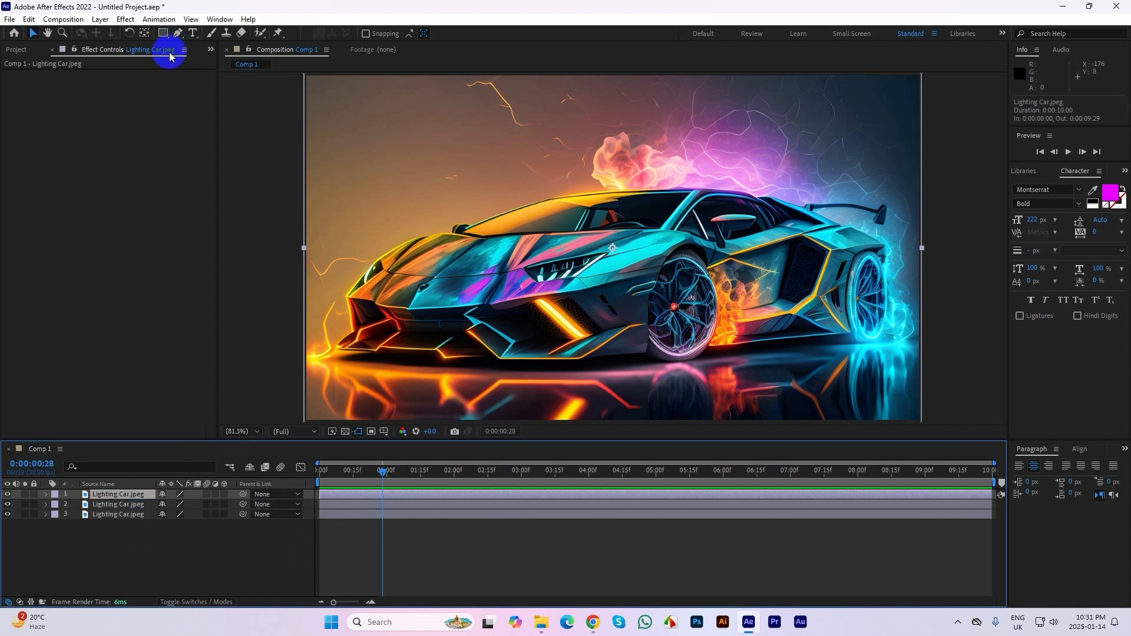
{"action": "left_click", "coordinate": [178, 33]}
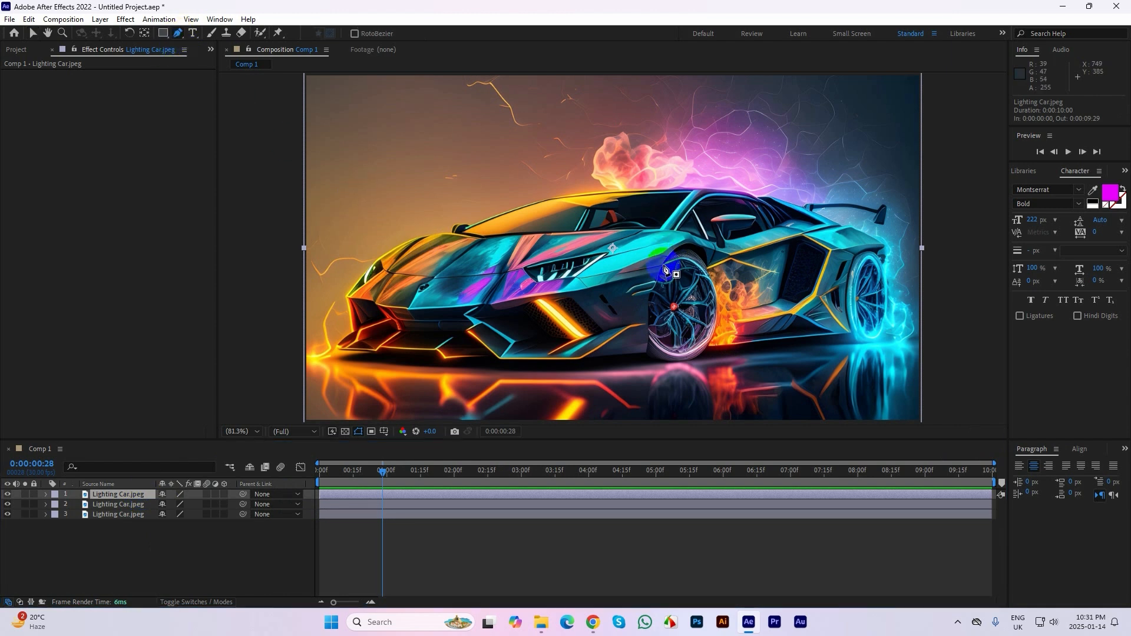
{"action": "left_click", "coordinate": [662, 265]}
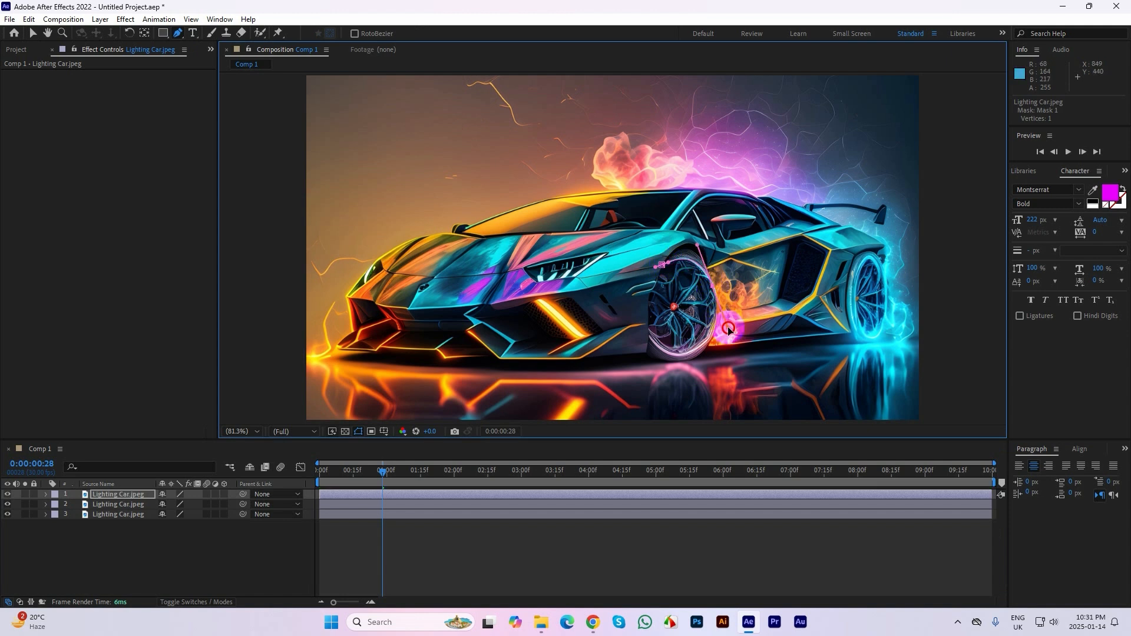
{"action": "left_click_drag", "start_coordinate": [728, 327], "coordinate": [662, 356]}
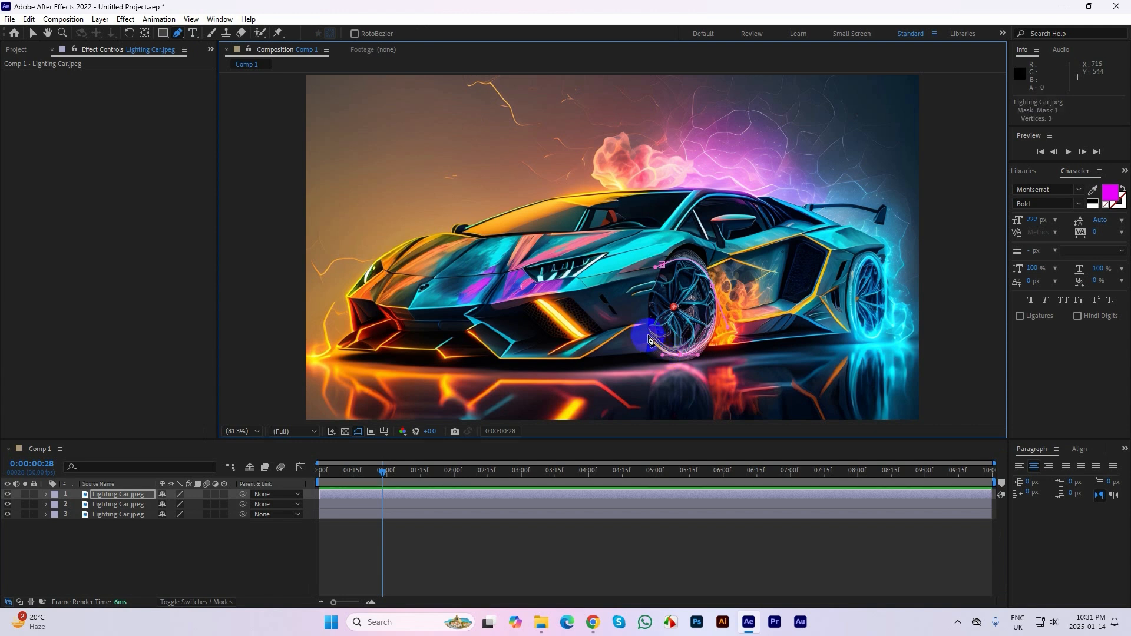
{"action": "left_click", "coordinate": [648, 336]}
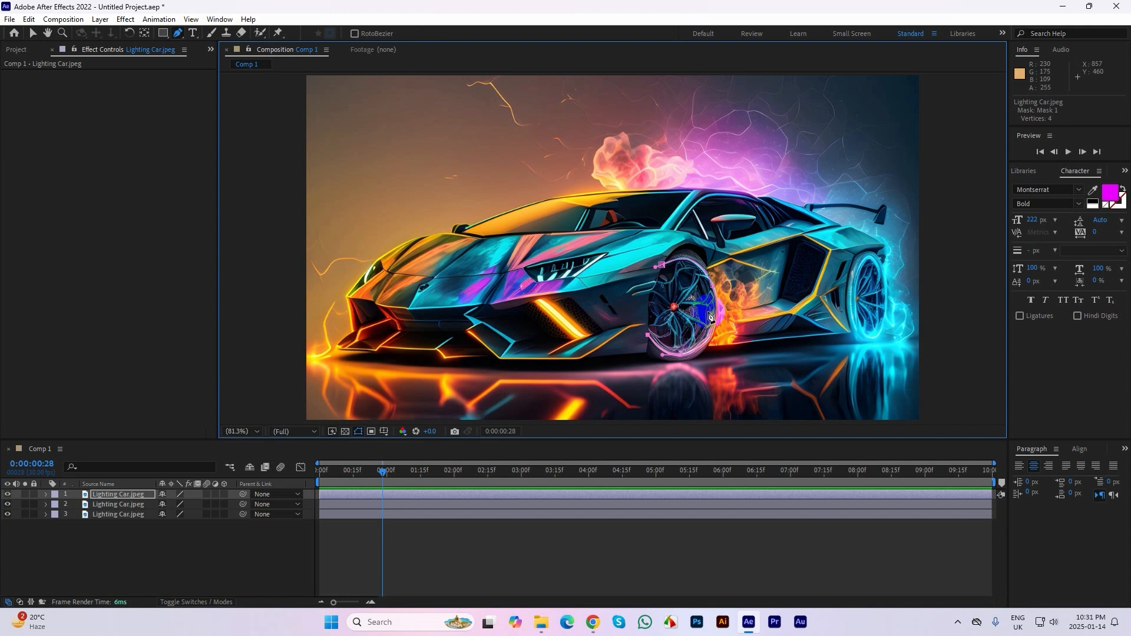
- Draw a mask path around the rear wheel's rim on the second car layer with the Pen tool
{"action": "left_click", "coordinate": [124, 505]}
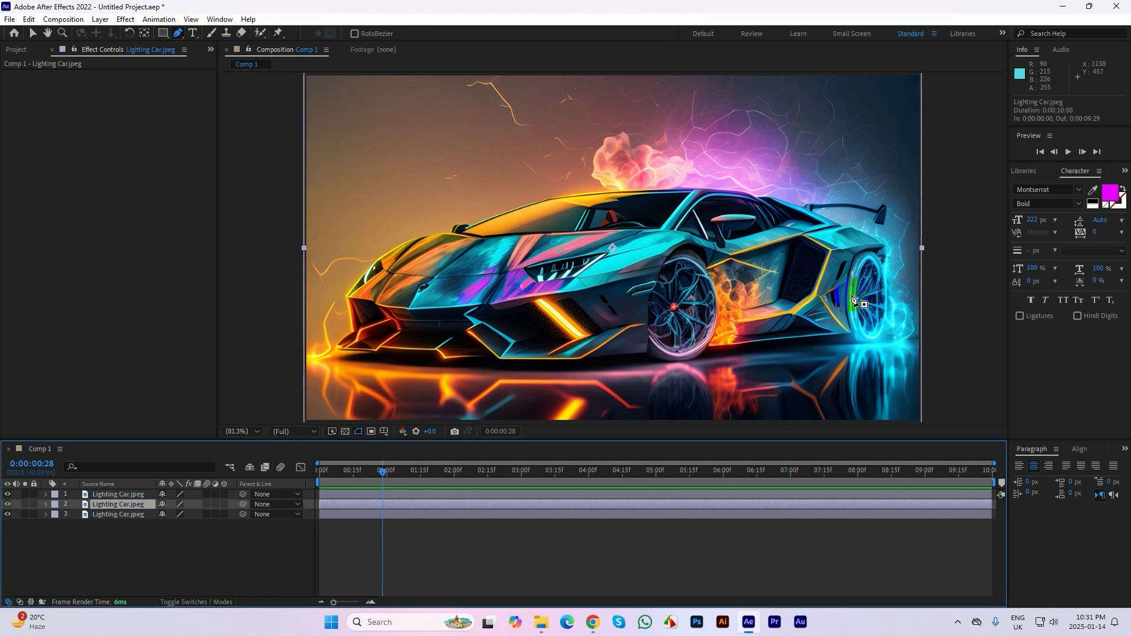
{"action": "left_click", "coordinate": [851, 294]}
{"action": "left_click_drag", "start_coordinate": [870, 257], "coordinate": [862, 337]}
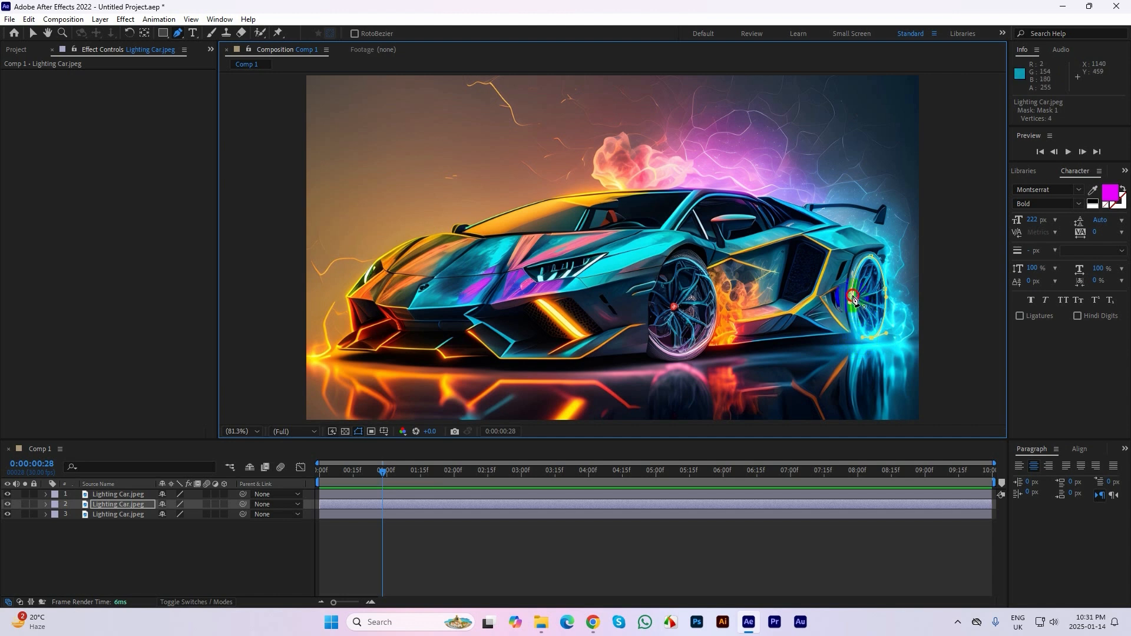
{"action": "left_click", "coordinate": [852, 295]}
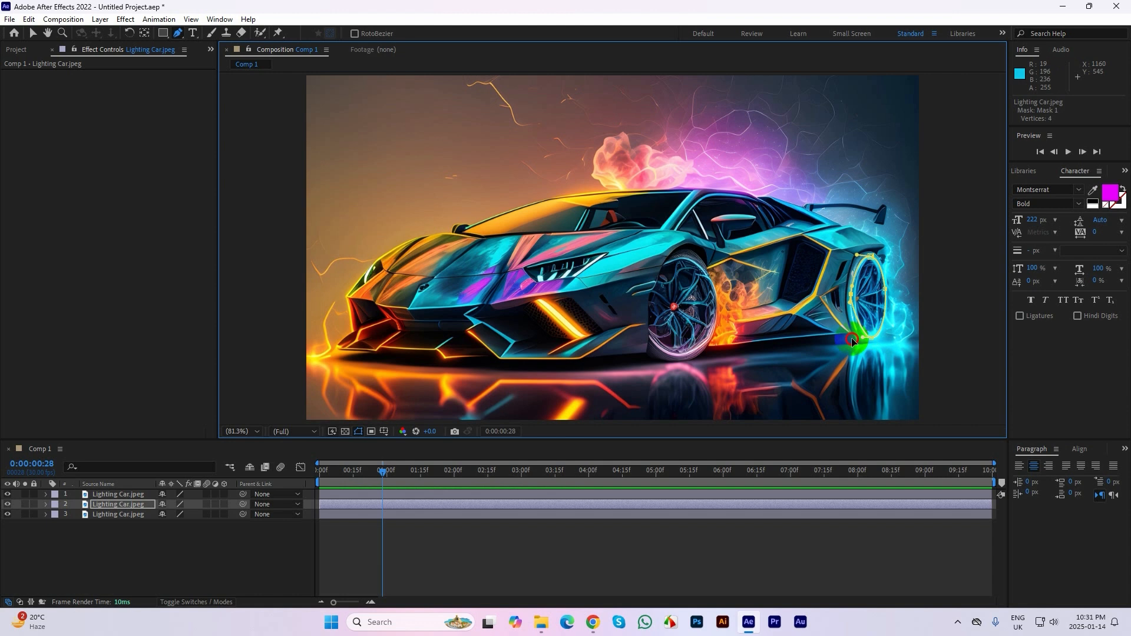
{"action": "left_click", "coordinate": [32, 33]}
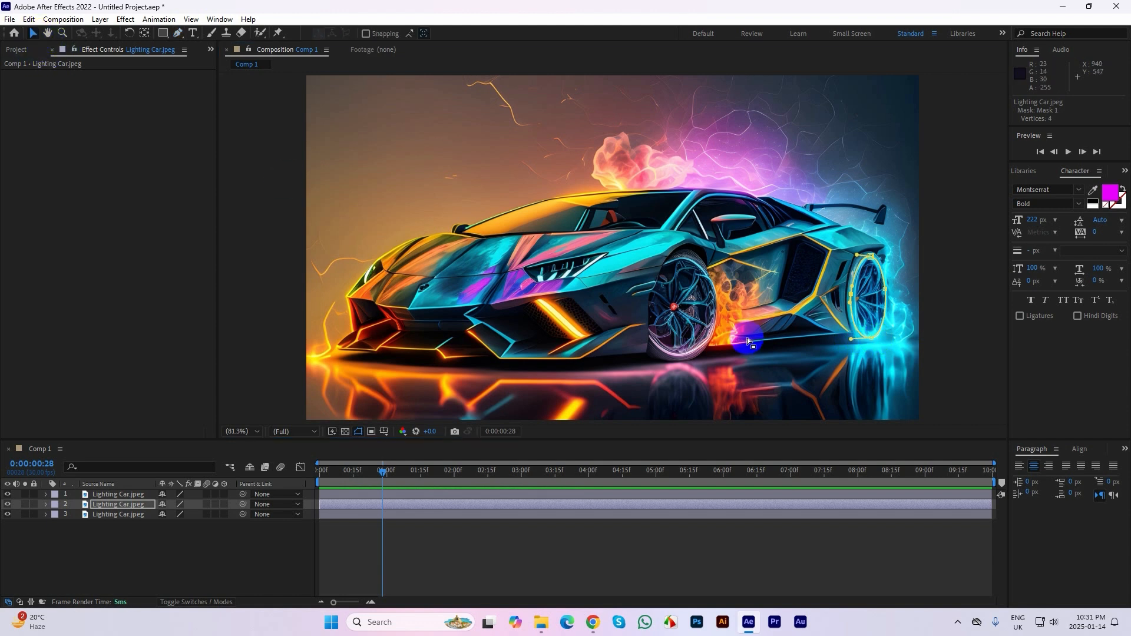
{"action": "left_click", "coordinate": [89, 529]}
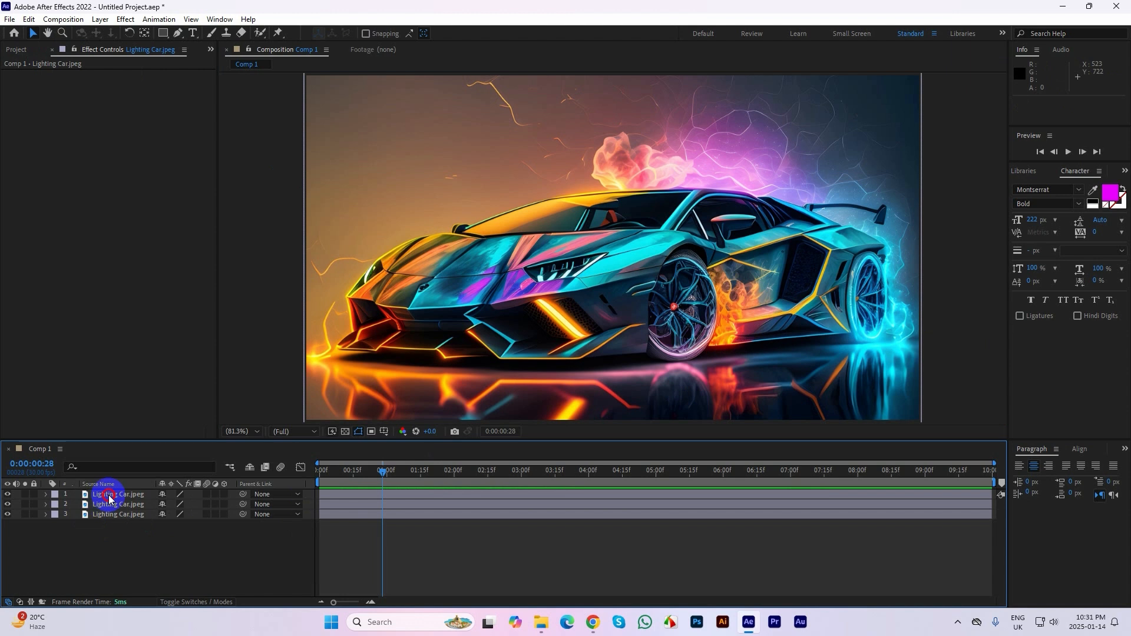
- Parent the two masked car layers, 1 and 2, to the original Lighting Car.jpeg layer 3
{"action": "left_click", "coordinate": [109, 496]}
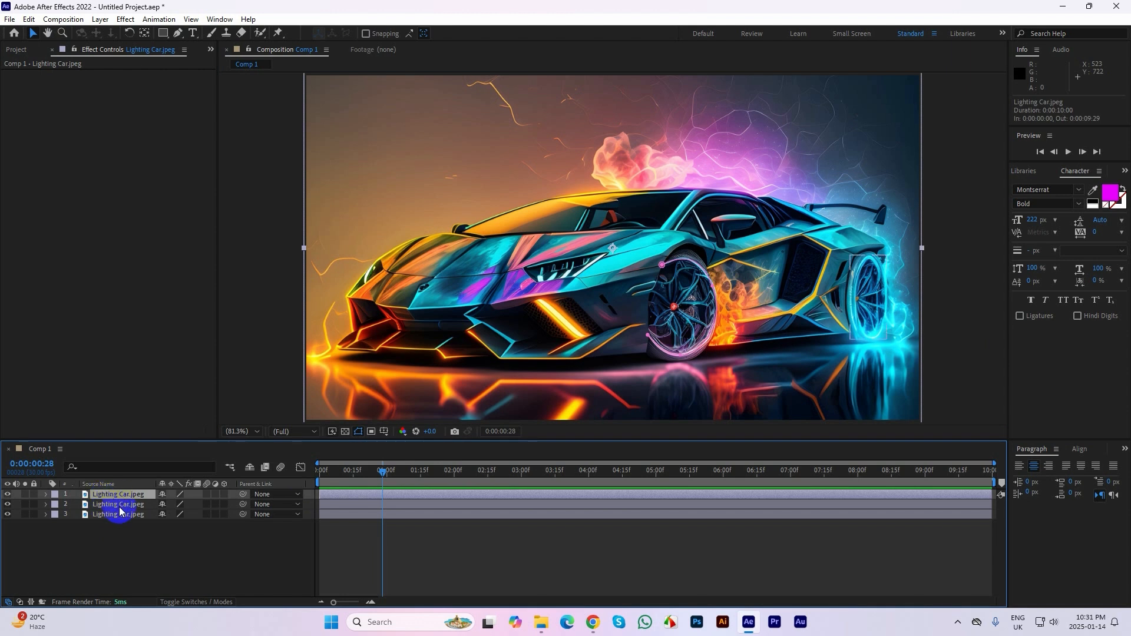
{"action": "left_click", "coordinate": [117, 515]}
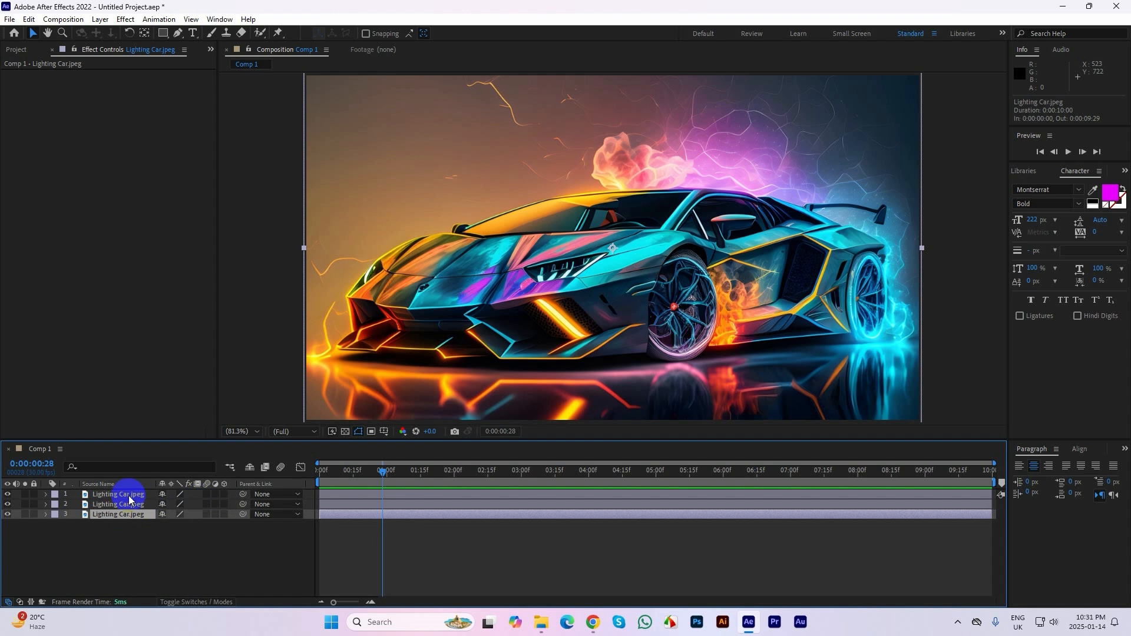
{"action": "left_click", "coordinate": [127, 496]}
{"action": "left_click", "coordinate": [128, 506], "text": "shift"}
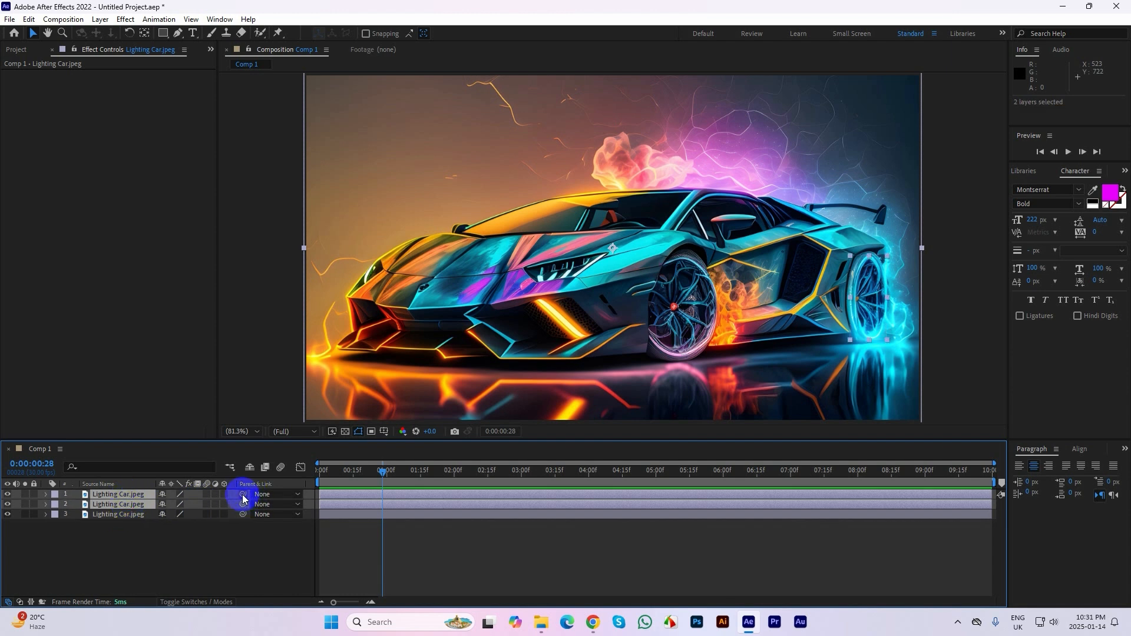
{"action": "left_click_drag", "start_coordinate": [243, 494], "coordinate": [118, 519]}
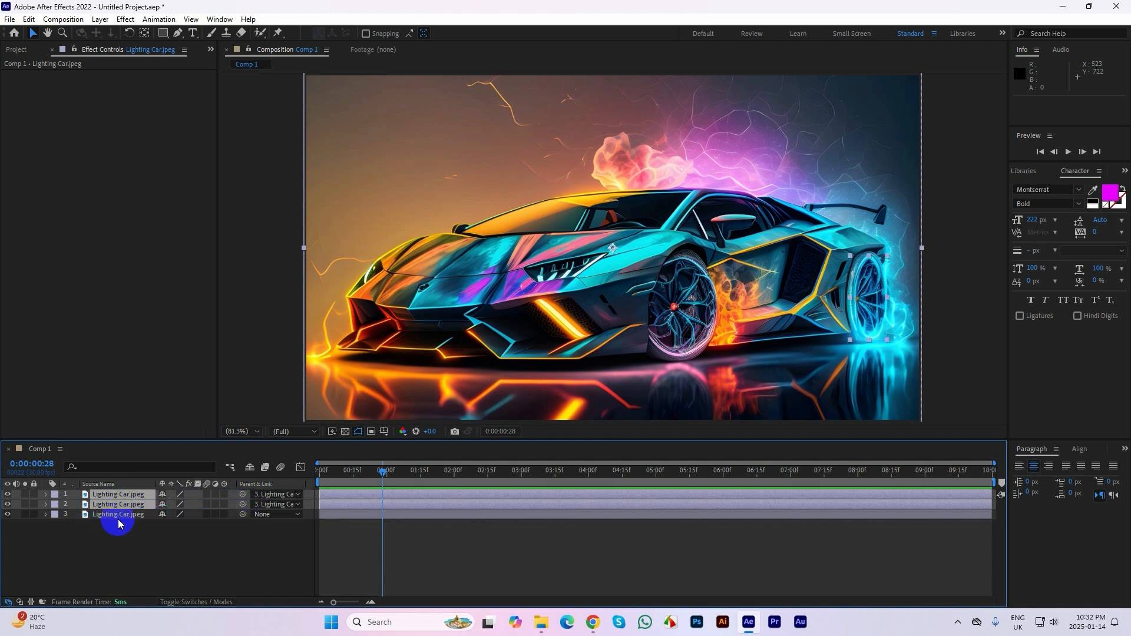
{"action": "left_click", "coordinate": [135, 527]}
- Apply the Saber effect to the front-wheel mask layer and set its Core Type to Layer Masks
{"action": "left_click", "coordinate": [126, 497]}
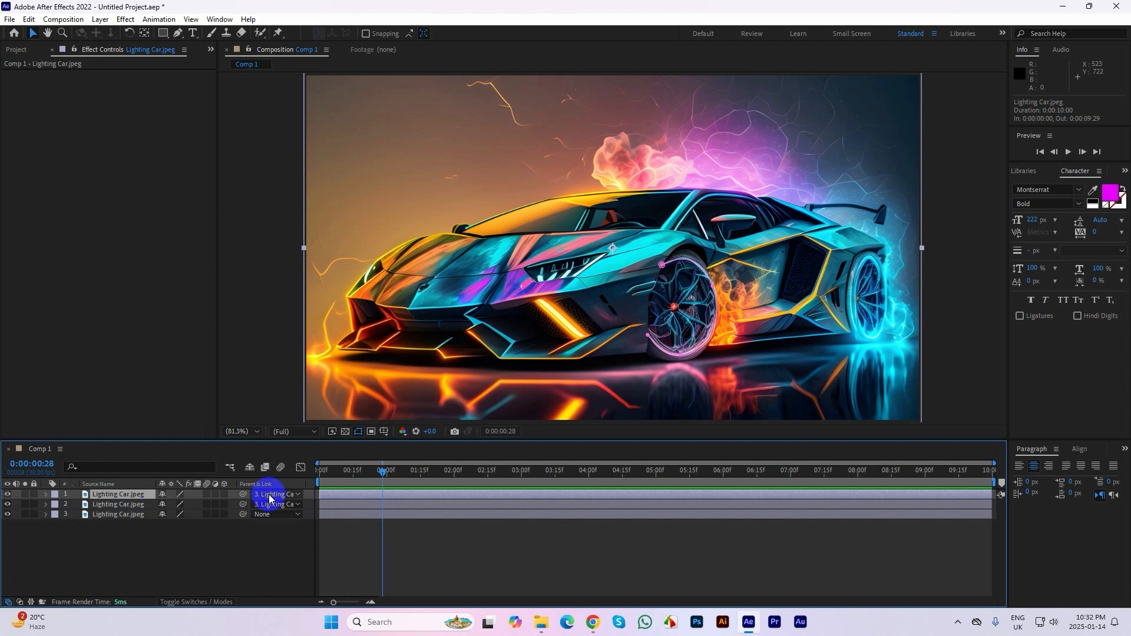
{"action": "key", "text": "ctrl+space"}
{"action": "type", "text": "sa"}
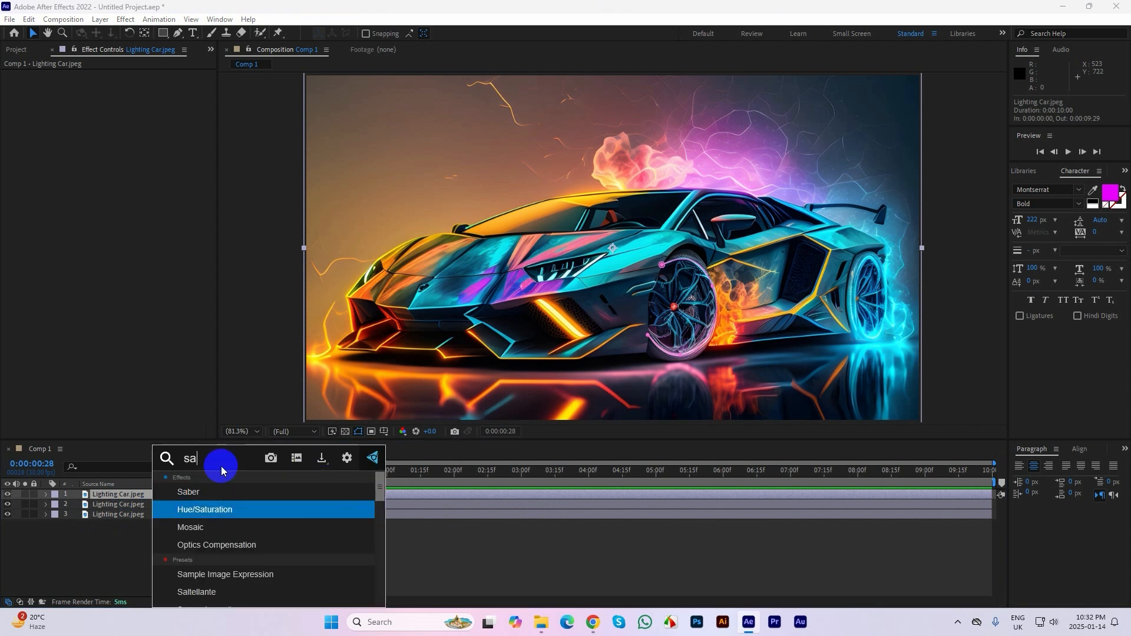
{"action": "left_click", "coordinate": [198, 496]}
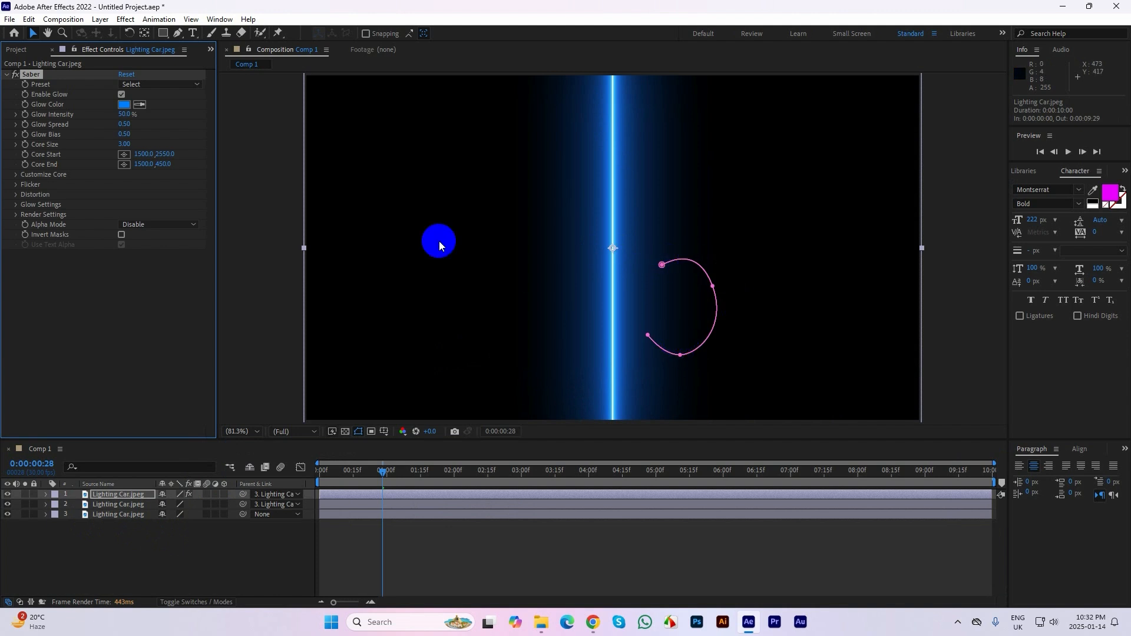
{"action": "left_click", "coordinate": [16, 176]}
{"action": "left_click", "coordinate": [139, 186]}
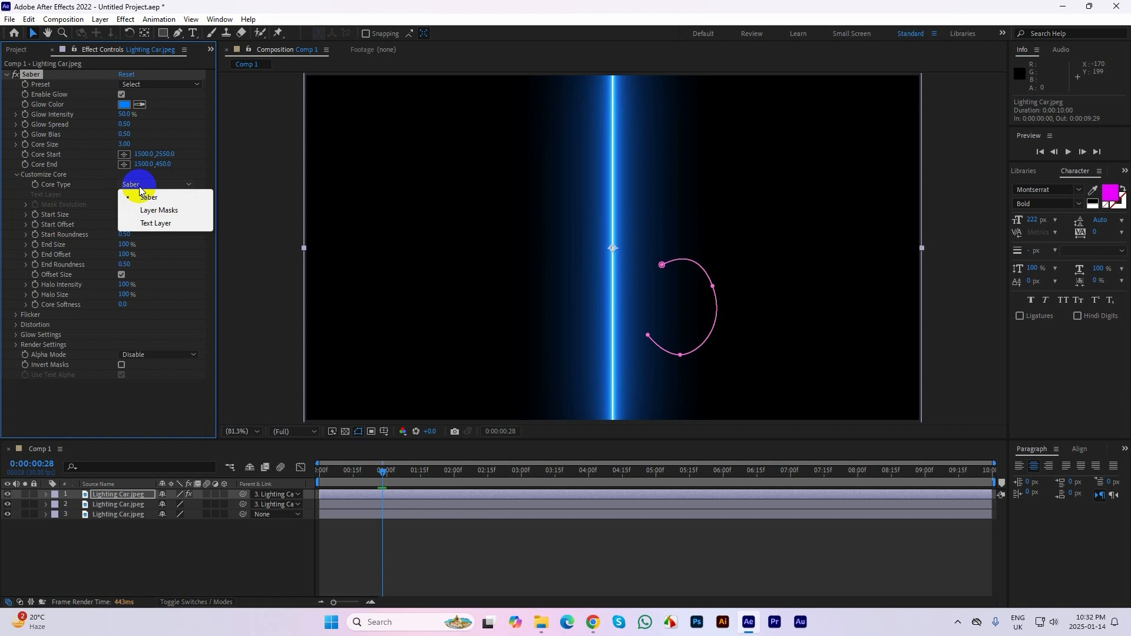
{"action": "left_click", "coordinate": [162, 212]}
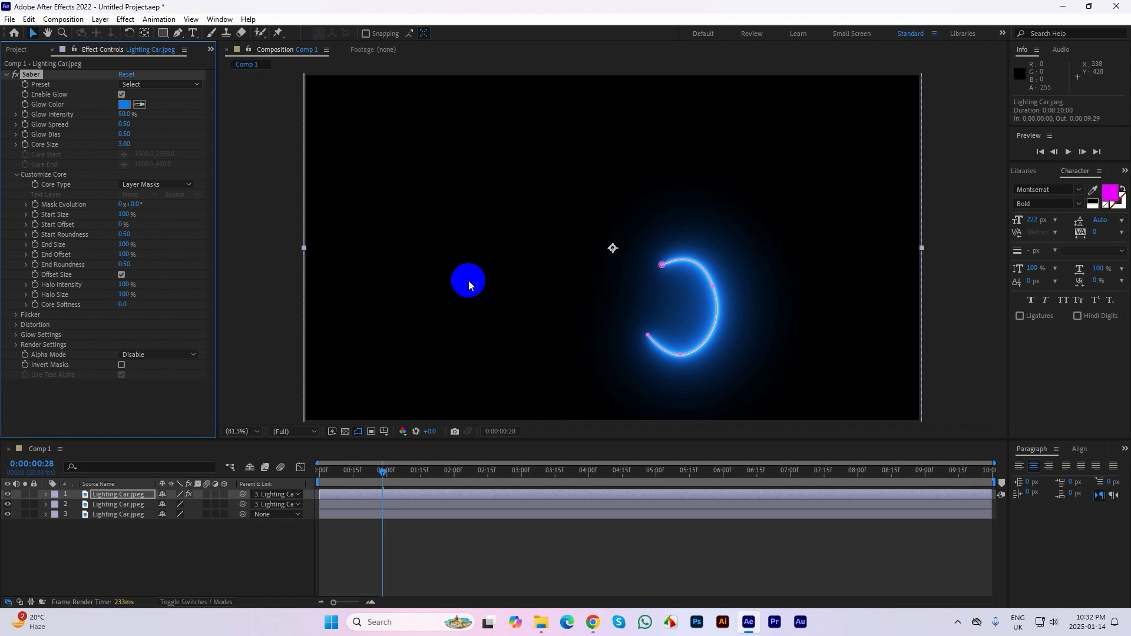
- Set the Saber Composite Settings to Transparent on the front-wheel mask layer and collapse the effect's settings
{"action": "left_click", "coordinate": [16, 345]}
{"action": "scroll", "coordinate": [18, 348], "scroll_direction": "down", "scroll_amount": 1}
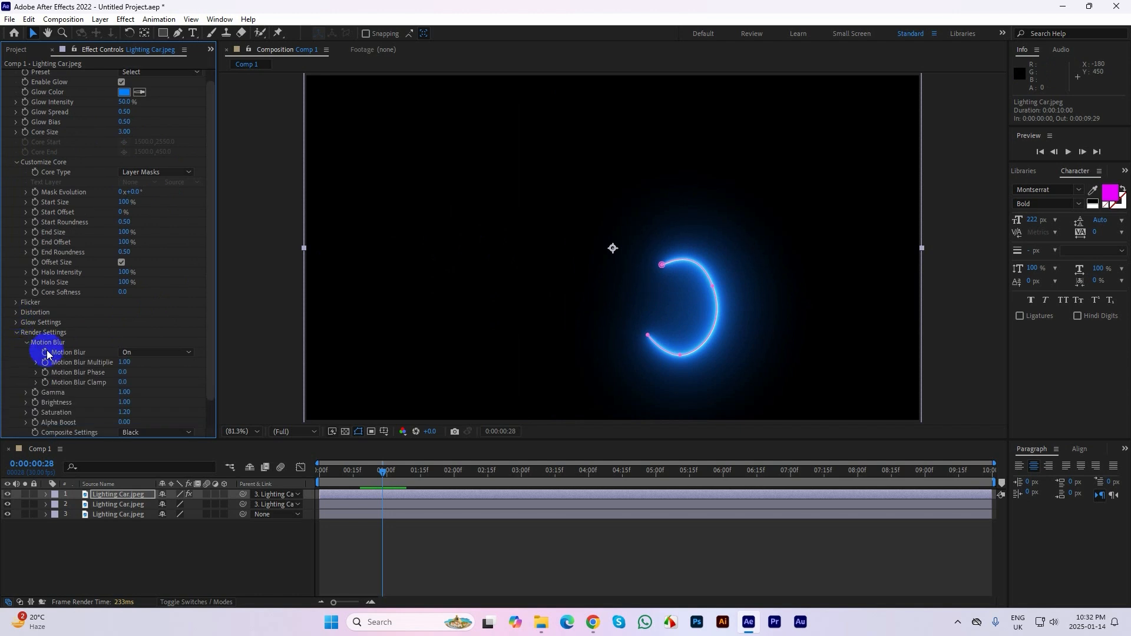
{"action": "scroll", "coordinate": [212, 383], "scroll_direction": "down", "scroll_amount": 1}
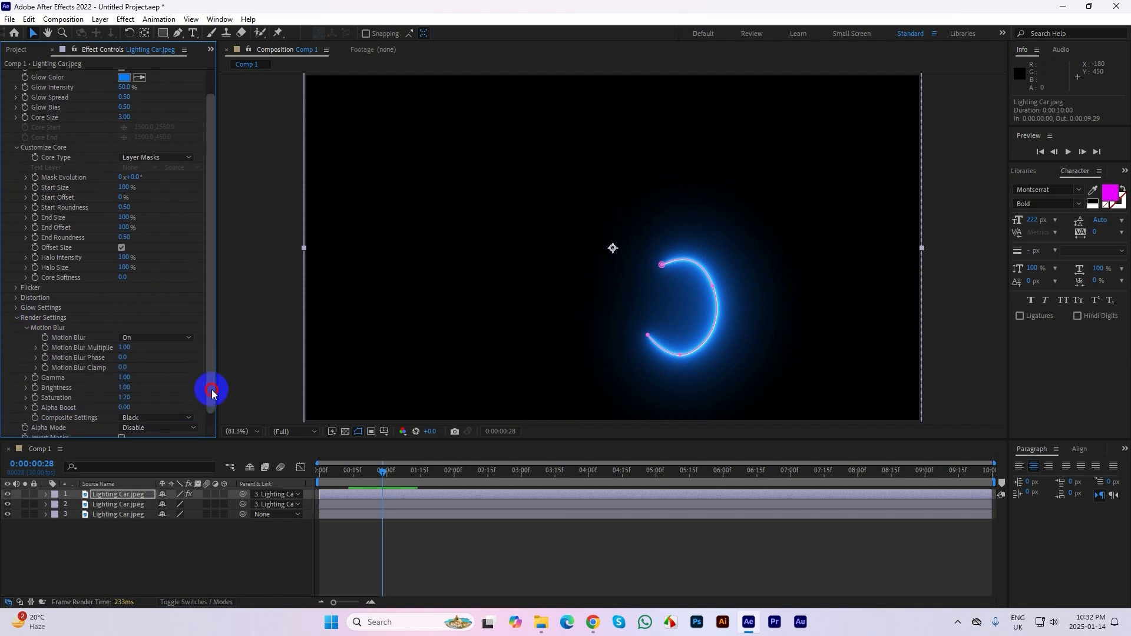
{"action": "left_click", "coordinate": [147, 419]}
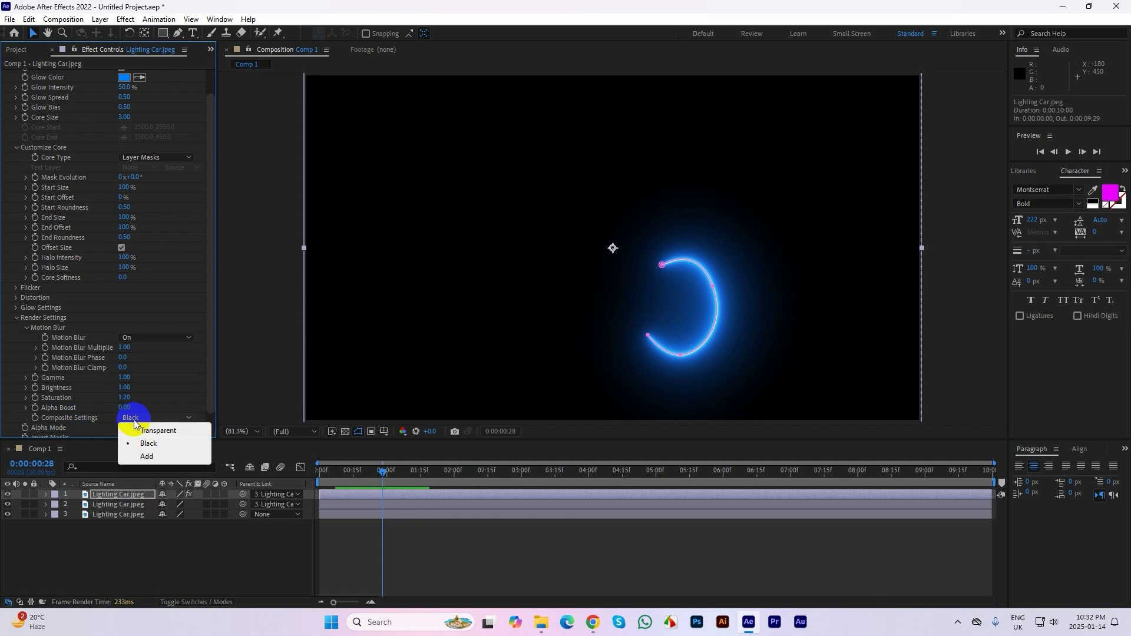
{"action": "left_click", "coordinate": [163, 429]}
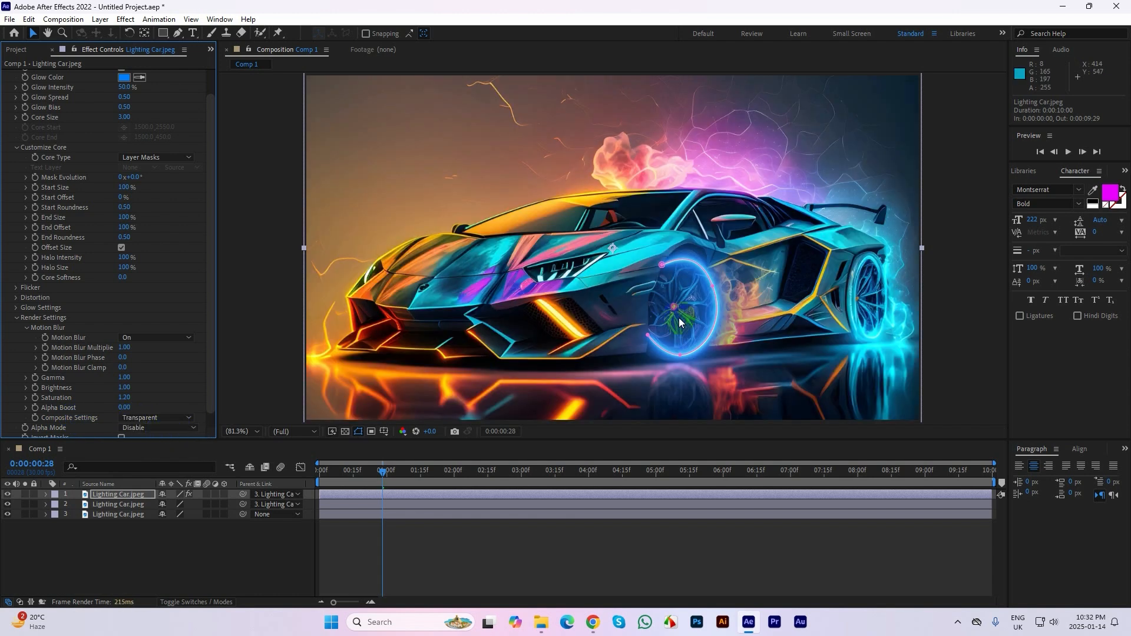
{"action": "left_click", "coordinate": [955, 298]}
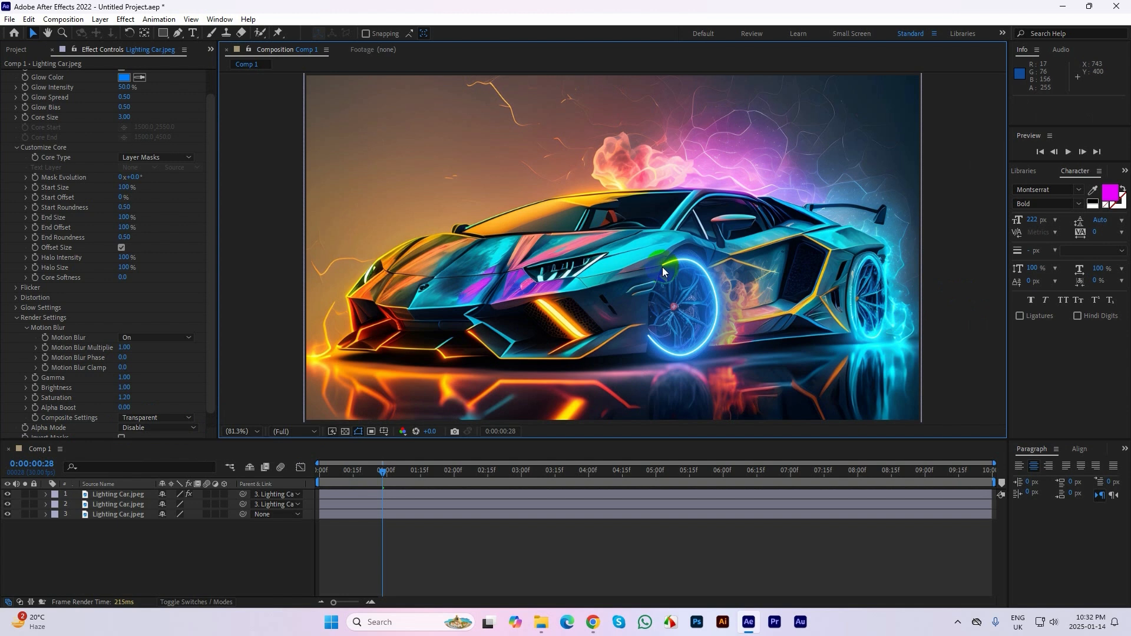
{"action": "scroll", "coordinate": [94, 301], "scroll_direction": "up", "scroll_amount": 2}
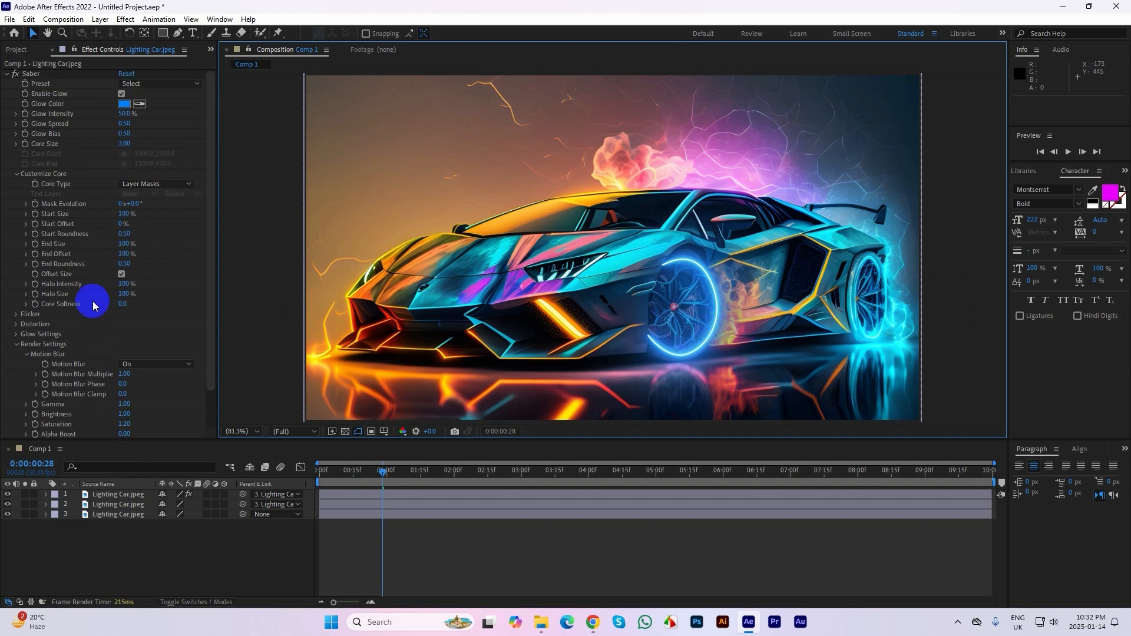
{"action": "left_click", "coordinate": [8, 75]}
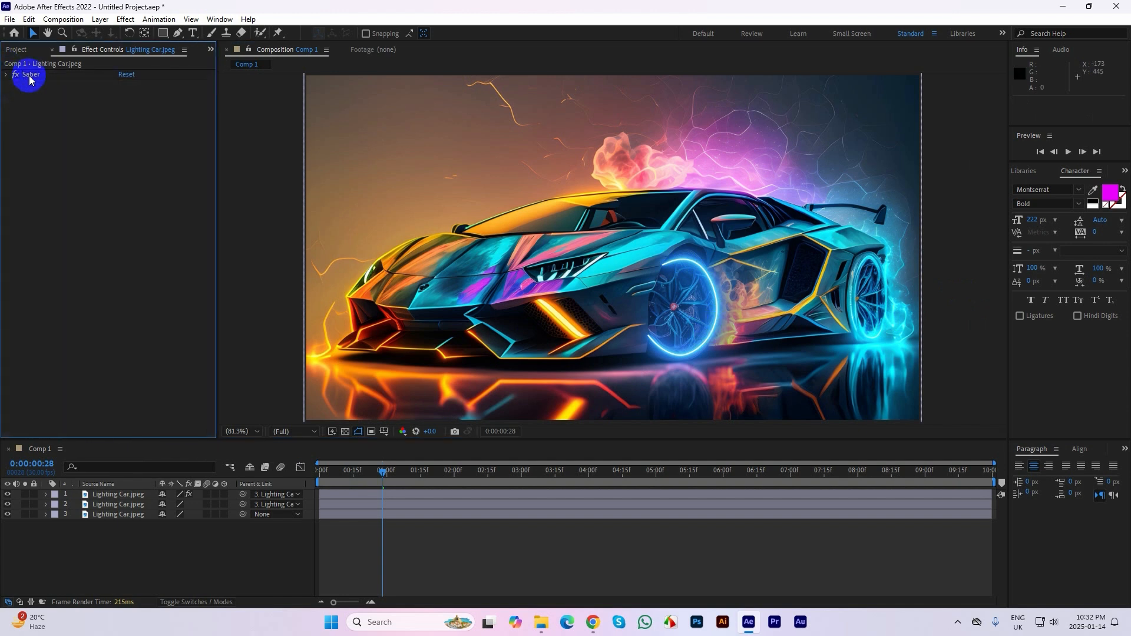
{"action": "left_click", "coordinate": [31, 75]}
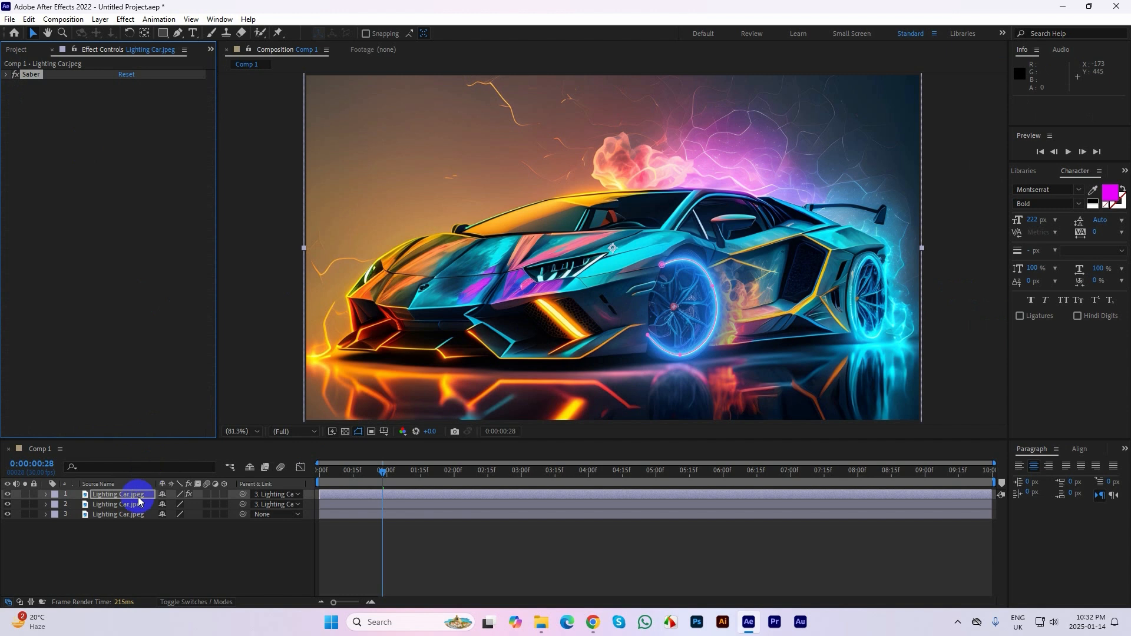
- Apply the Saber effect to the rear-wheel mask layer 2 and set its Core Type to Layer Masks
{"action": "left_click", "coordinate": [116, 503]}
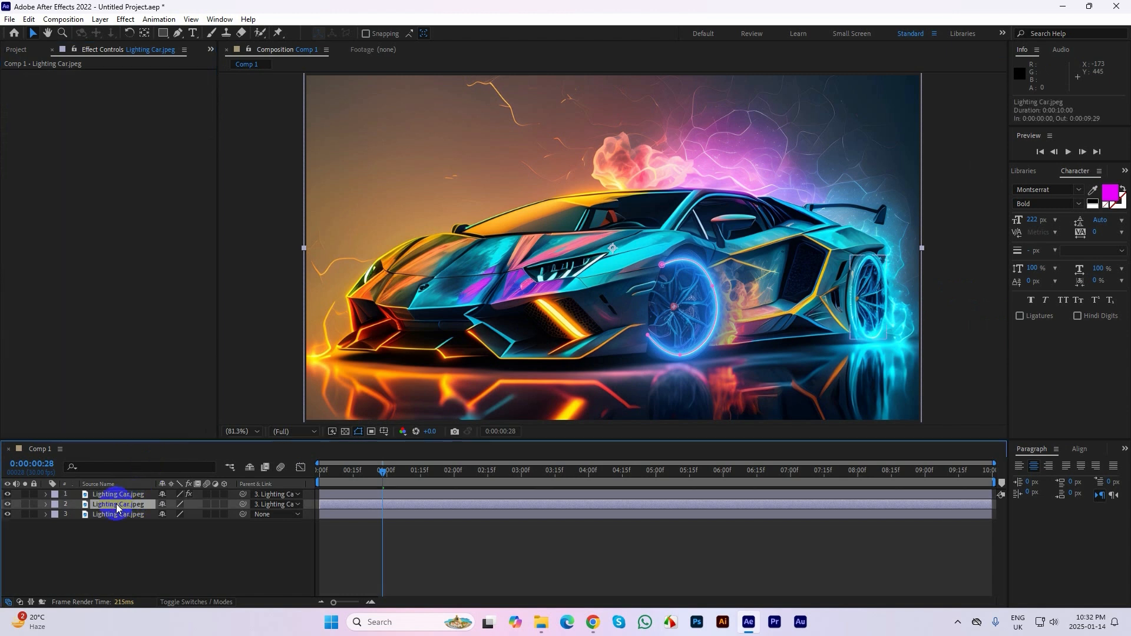
{"action": "key", "text": "ctrl+space"}
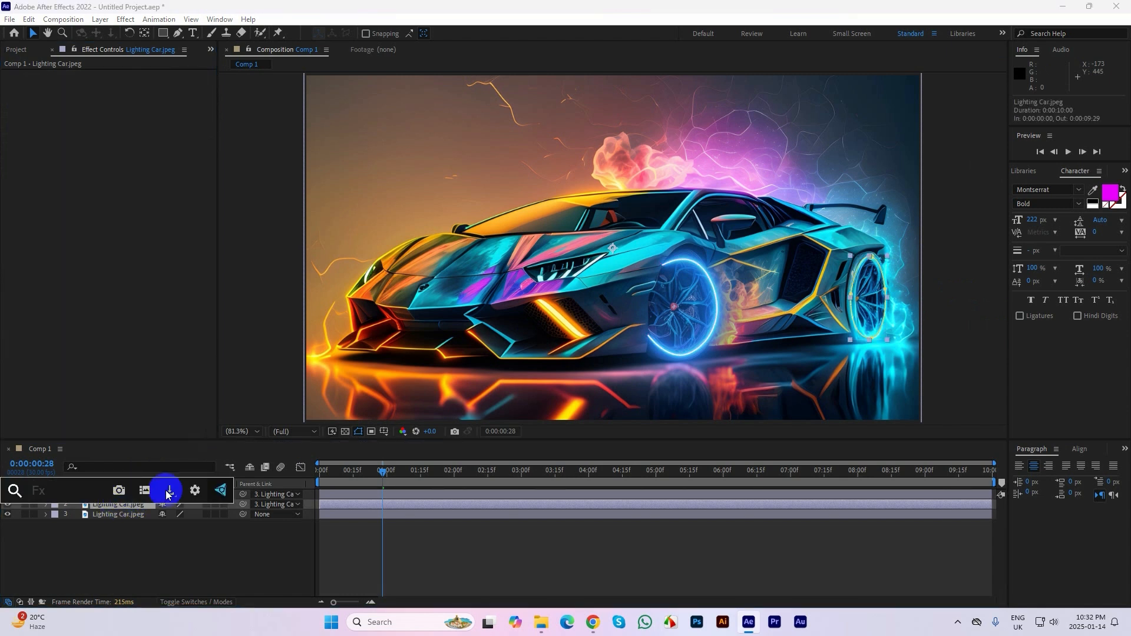
{"action": "type", "text": "saber"}
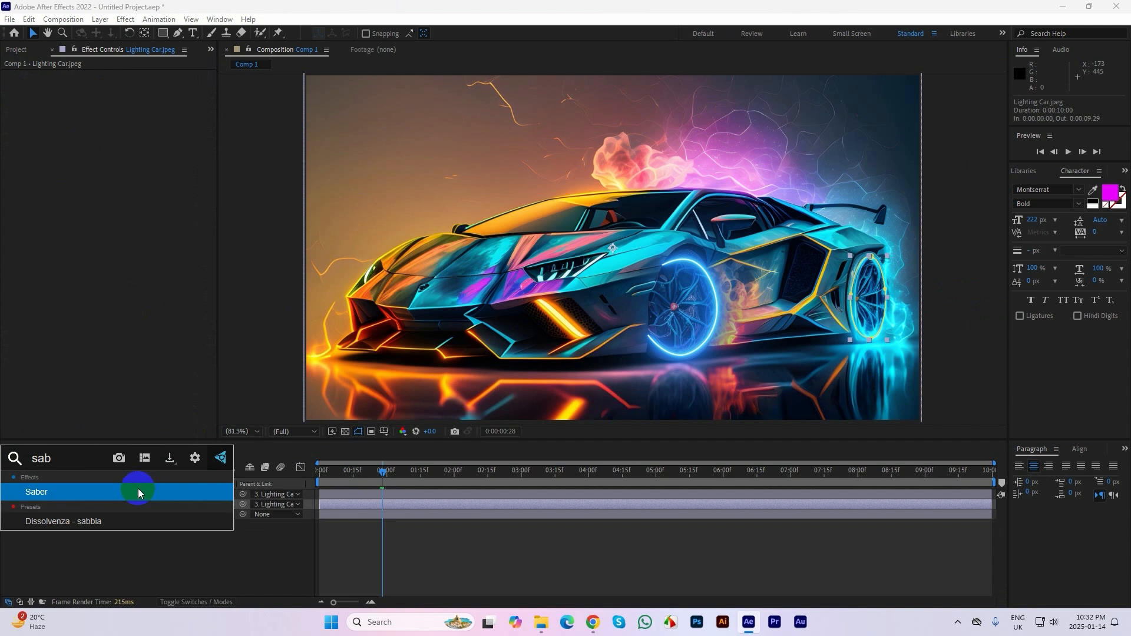
{"action": "left_click", "coordinate": [76, 493]}
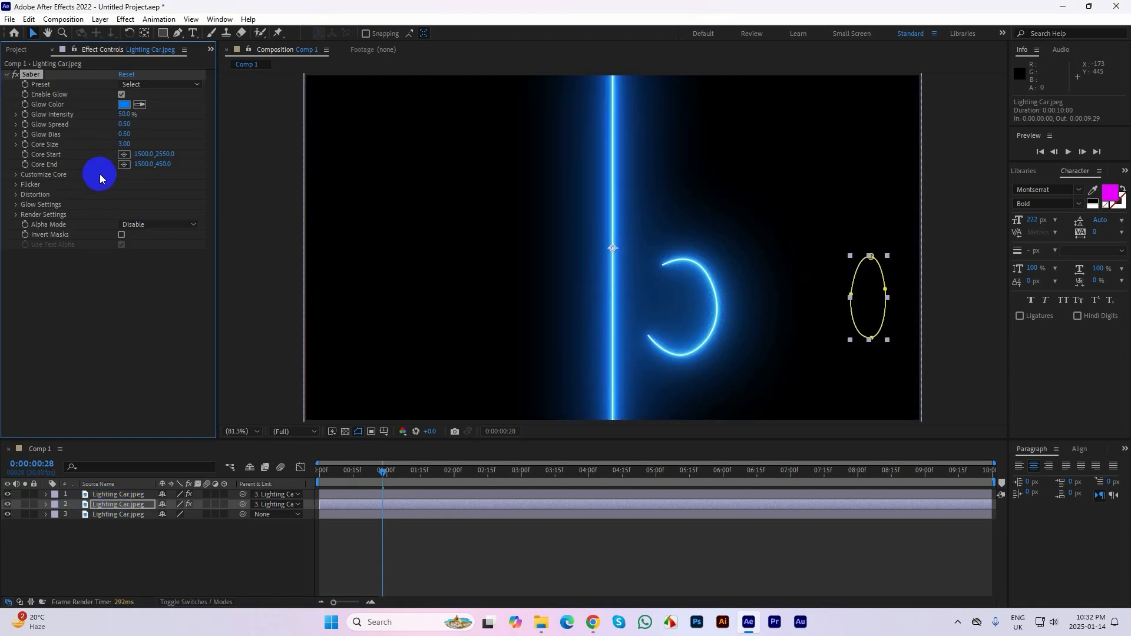
{"action": "left_click", "coordinate": [16, 176]}
{"action": "left_click", "coordinate": [132, 186]}
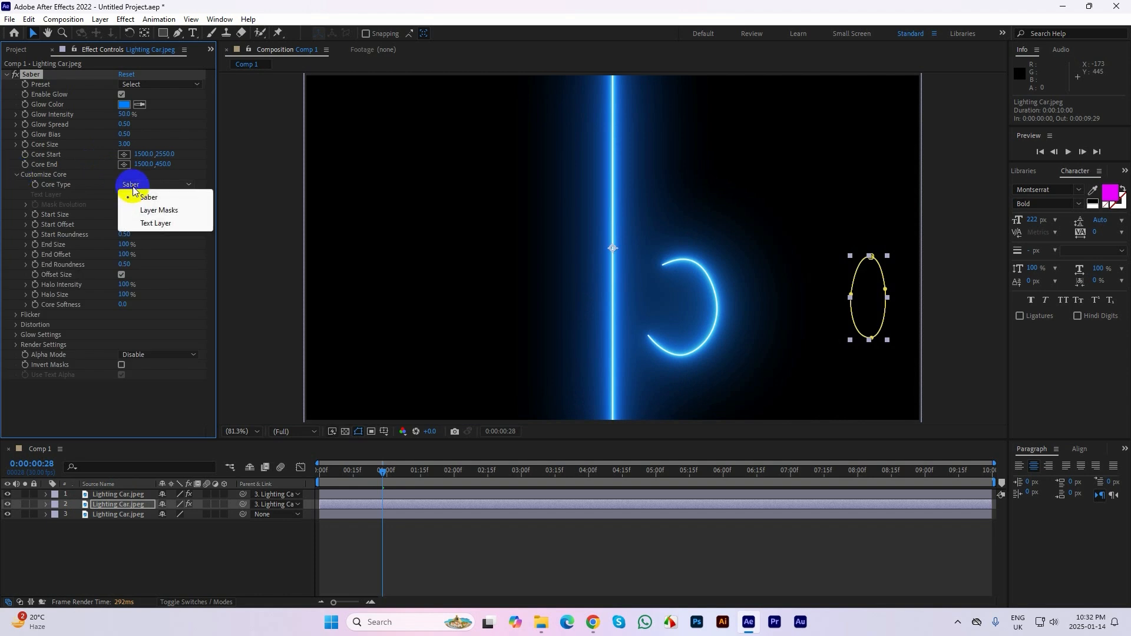
{"action": "left_click", "coordinate": [157, 211]}
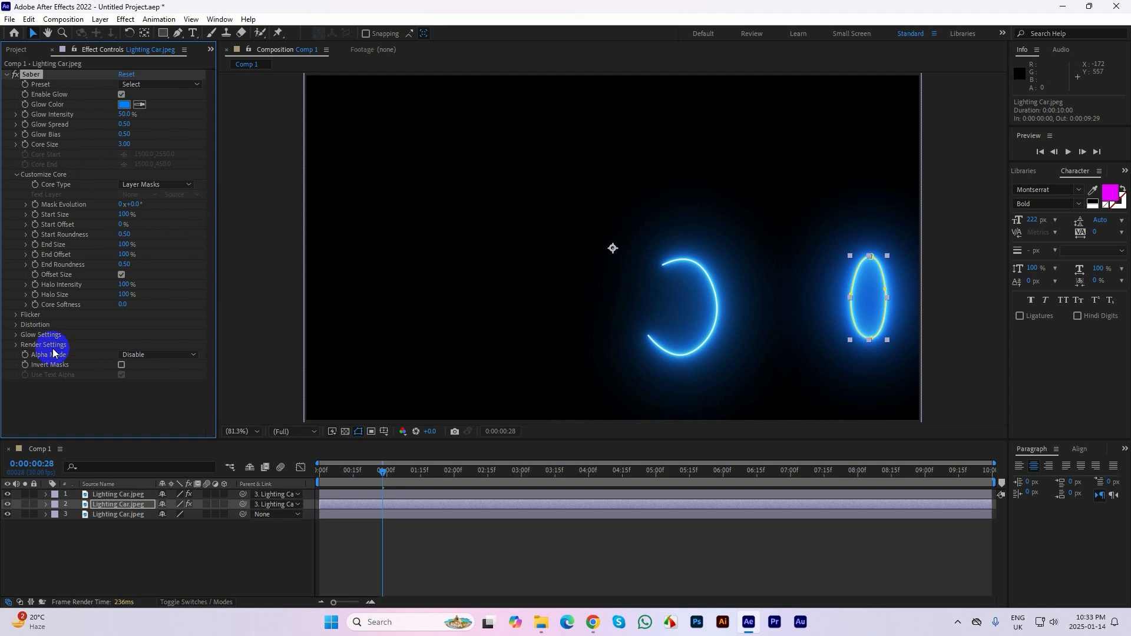
- Set the Composite Settings of the rear-wheel layer's Saber effect to Transparent
{"action": "left_click", "coordinate": [16, 347]}
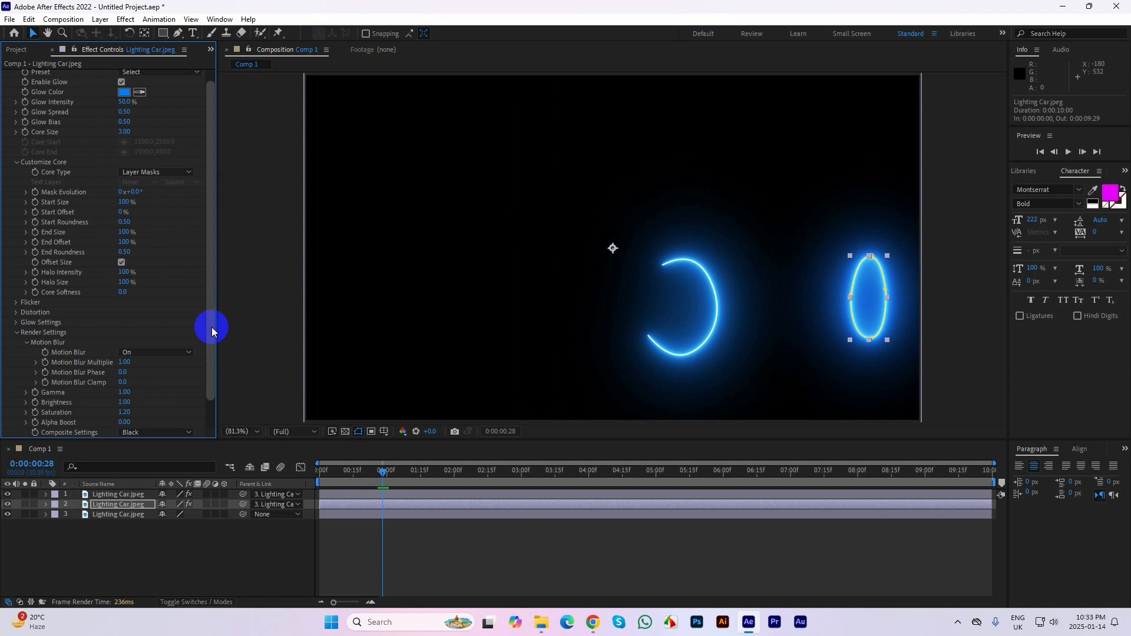
{"action": "left_click_drag", "start_coordinate": [210, 324], "coordinate": [212, 374]}
{"action": "left_click", "coordinate": [134, 406]}
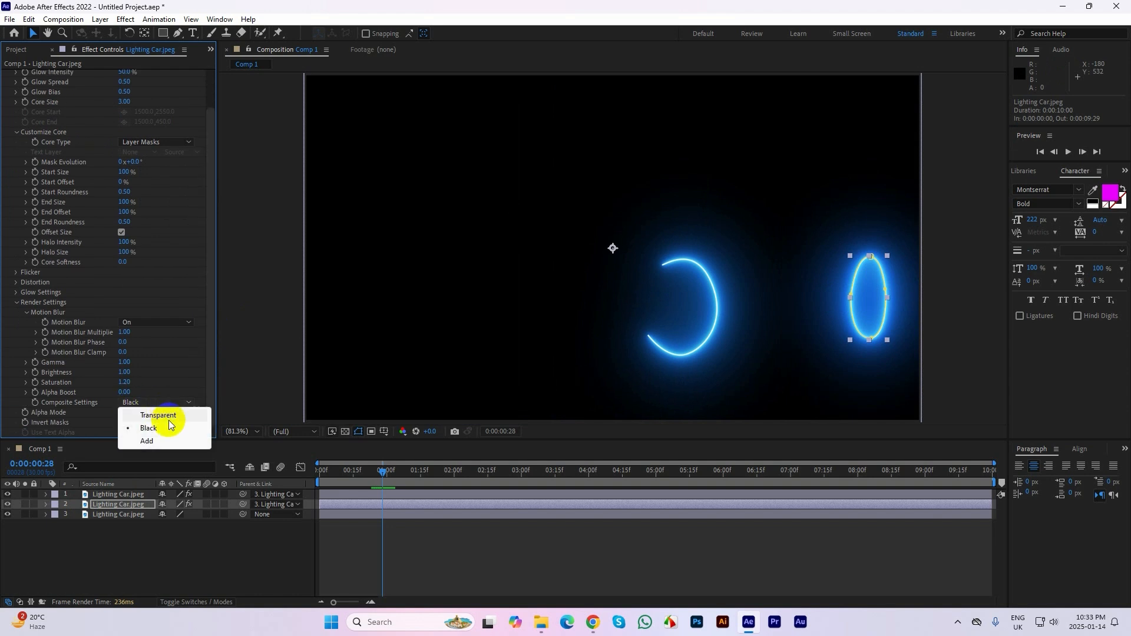
{"action": "left_click", "coordinate": [154, 413]}
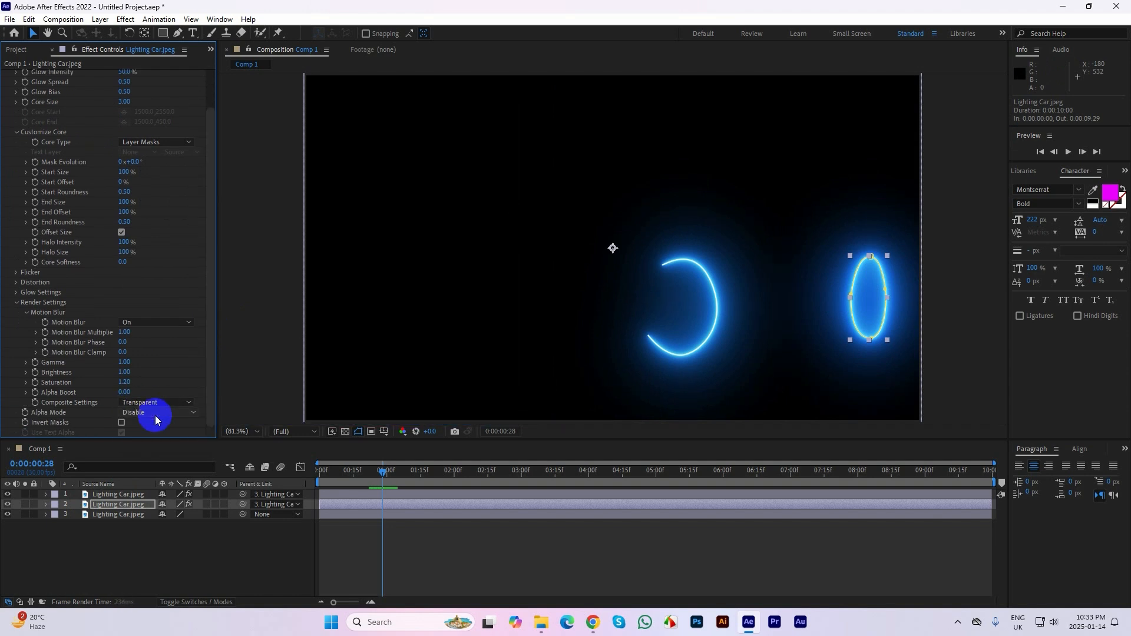
{"action": "left_click", "coordinate": [16, 302]}
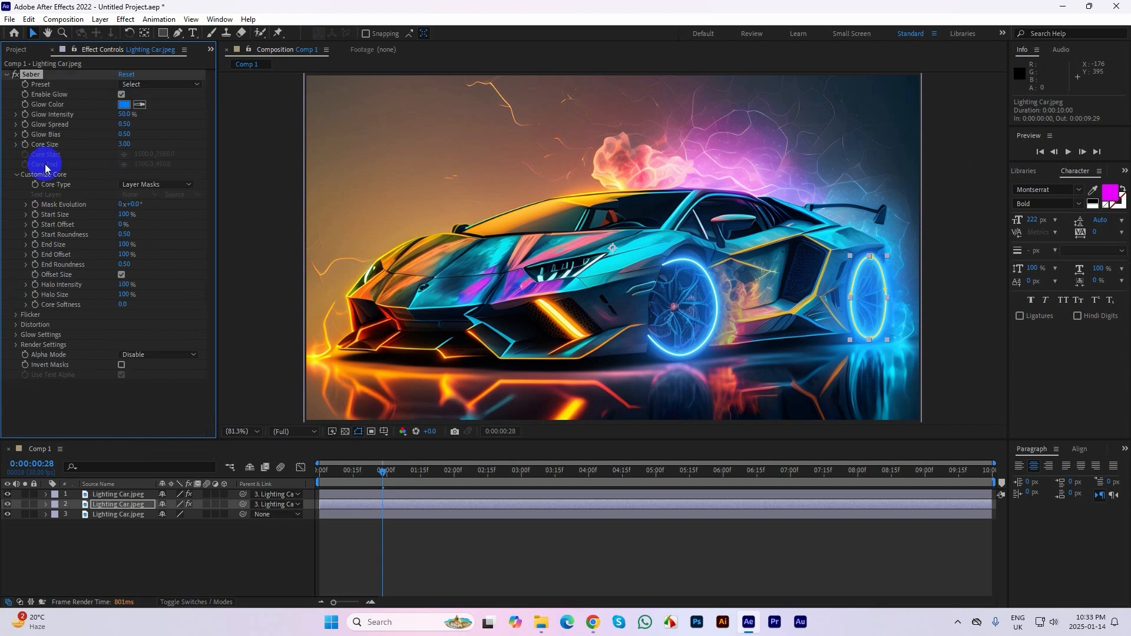
- Give the front-wheel layer's Saber effect the Fire preset with a Glow Intensity of 60%
{"action": "left_click", "coordinate": [125, 495]}
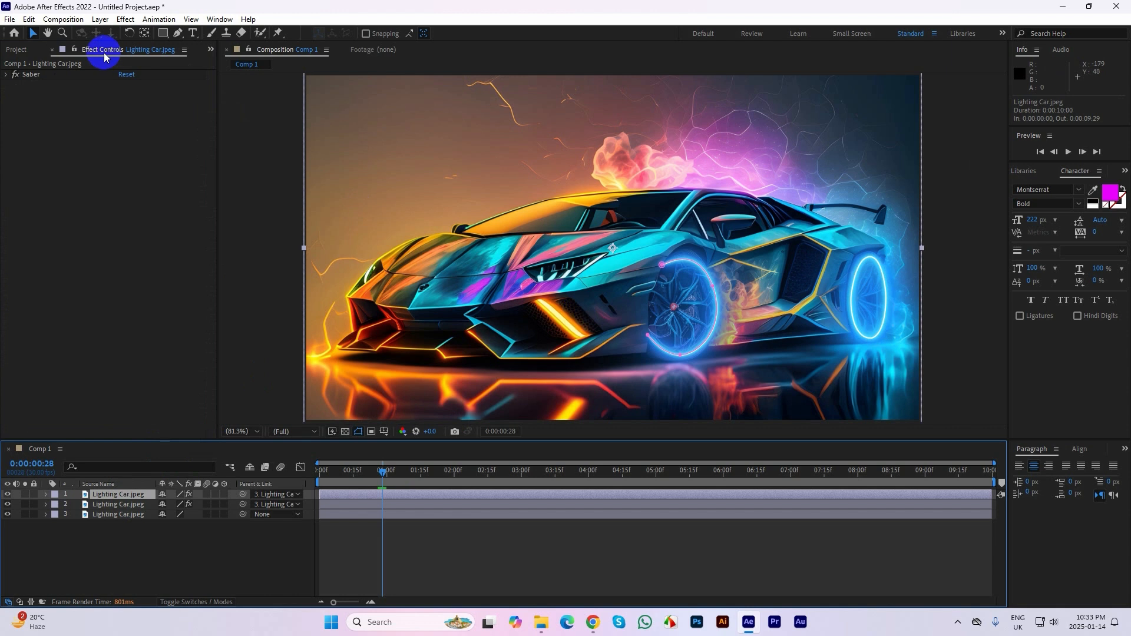
{"action": "left_click", "coordinate": [7, 75]}
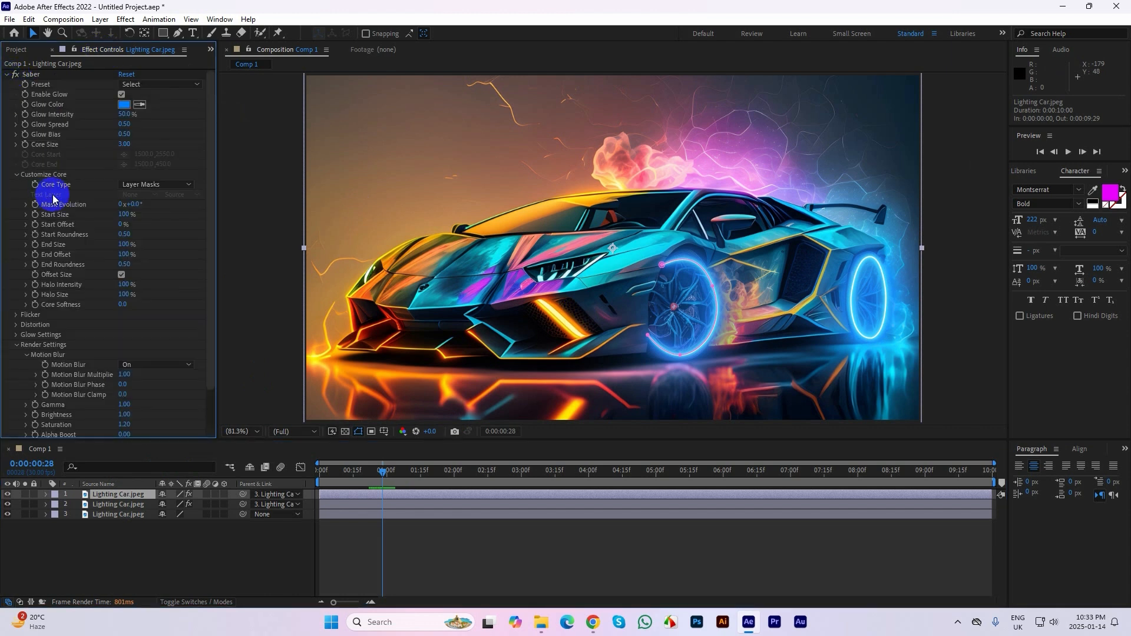
{"action": "left_click", "coordinate": [18, 178]}
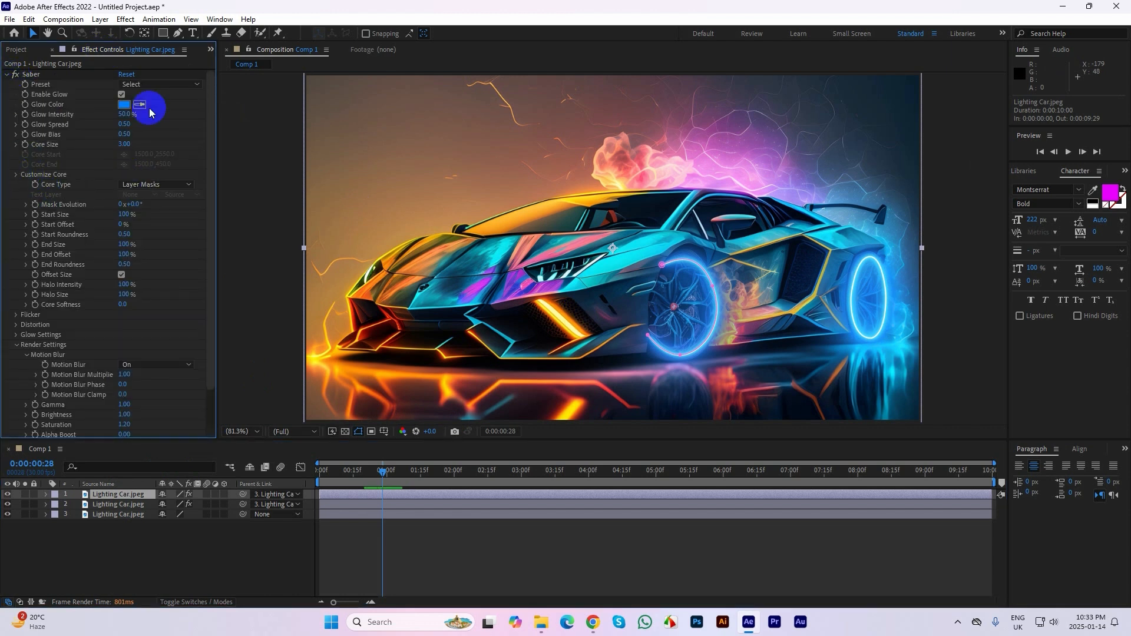
{"action": "left_click", "coordinate": [142, 85]}
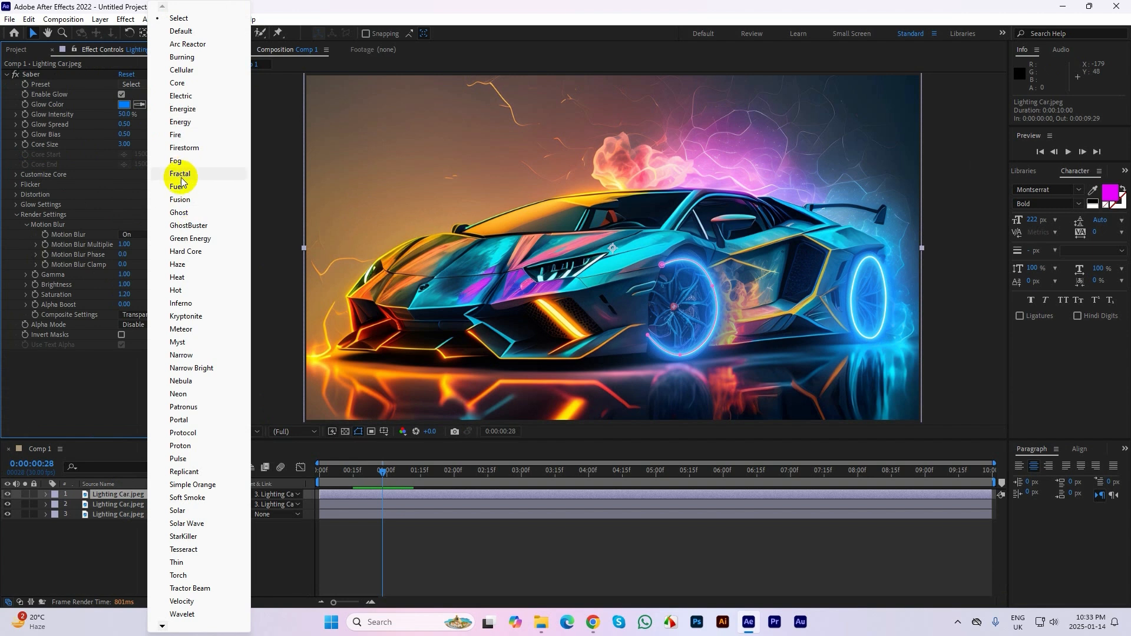
{"action": "left_click", "coordinate": [178, 136]}
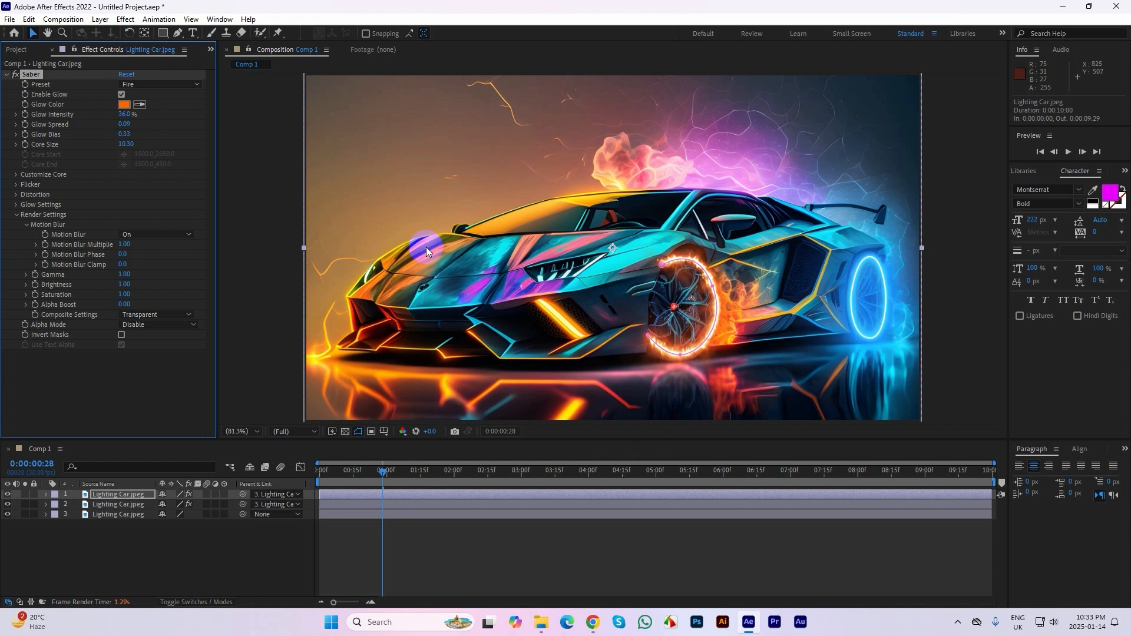
{"action": "left_click_drag", "start_coordinate": [122, 118], "coordinate": [138, 111]}
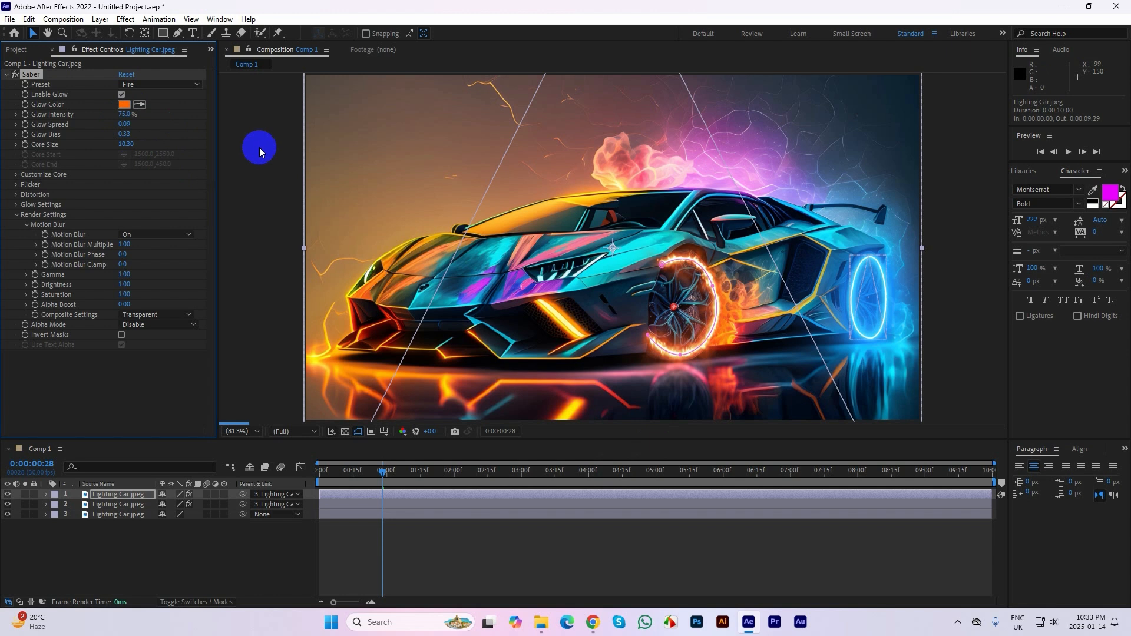
{"action": "left_click", "coordinate": [123, 113]}
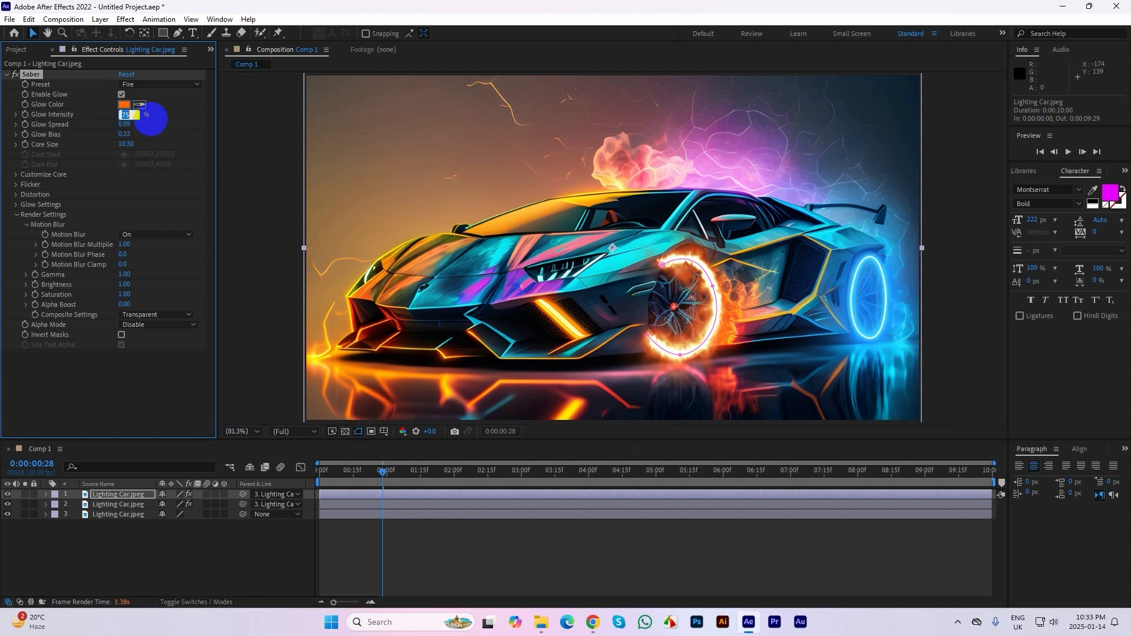
{"action": "type", "text": "60"}
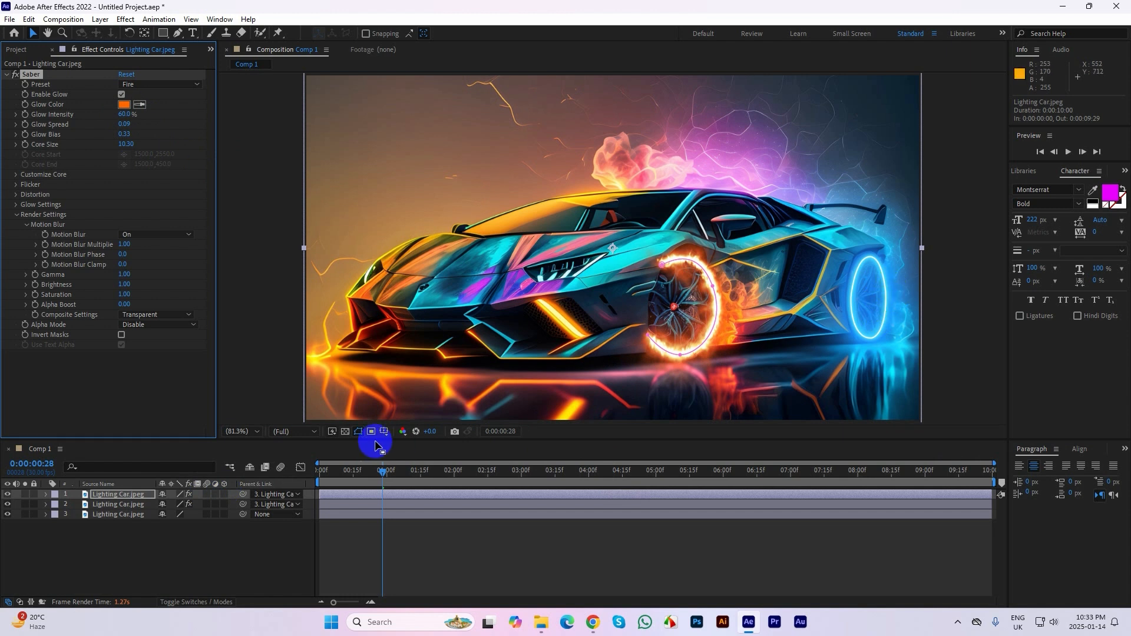
- Give the rear-wheel layer's Saber effect the Electric preset and raise its Glow Intensity to 98%
{"action": "left_click", "coordinate": [127, 504]}
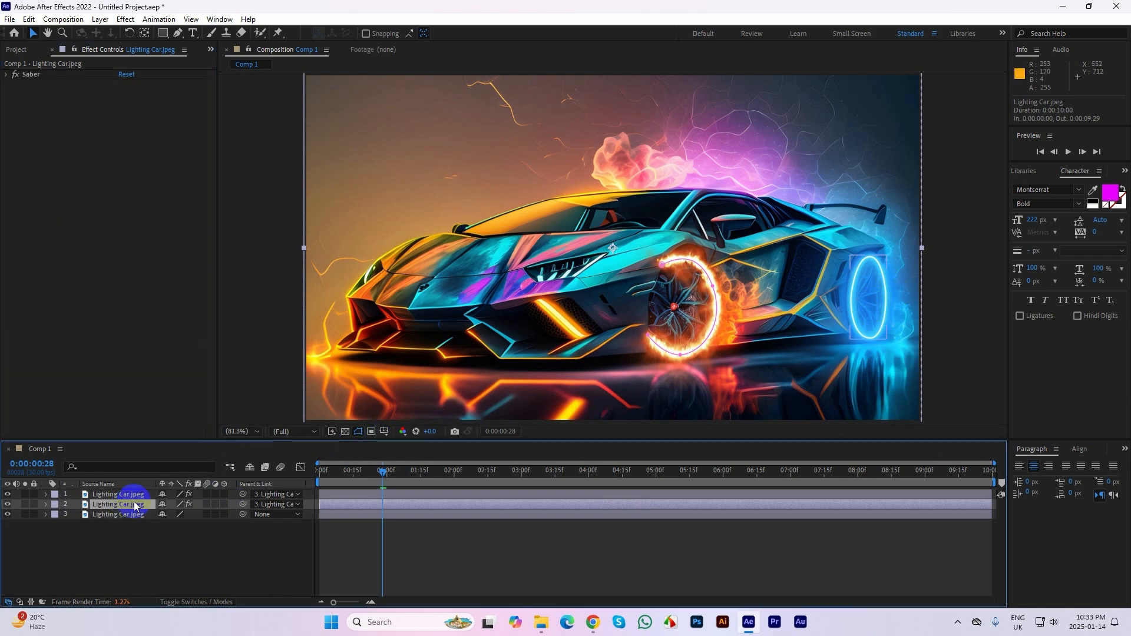
{"action": "left_click", "coordinate": [8, 76]}
{"action": "left_click", "coordinate": [144, 86]}
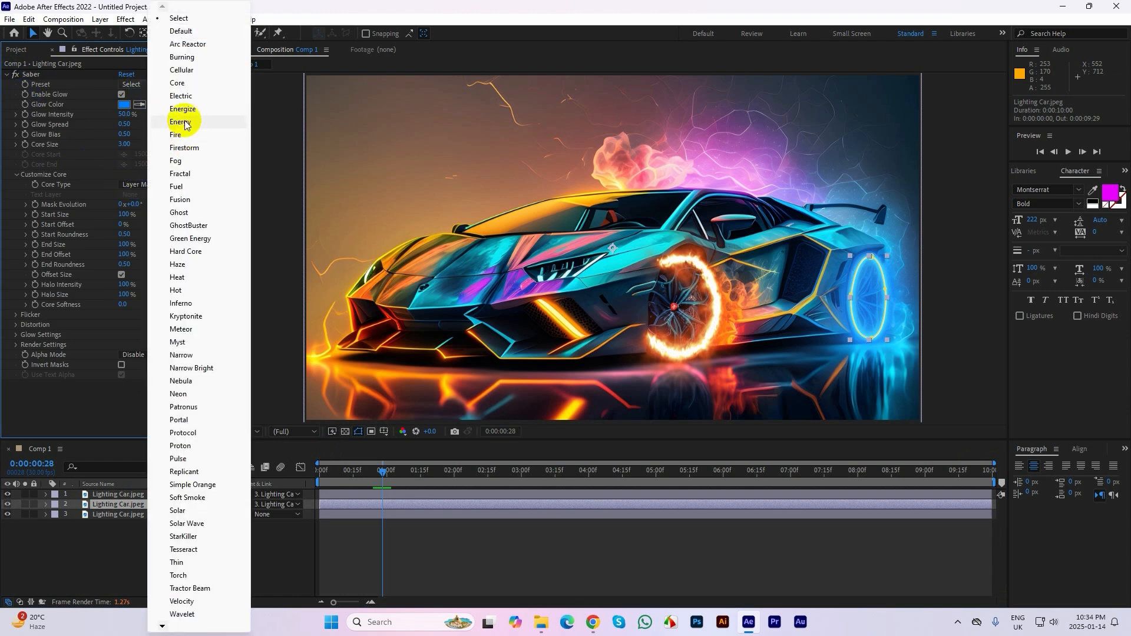
{"action": "left_click", "coordinate": [180, 96]}
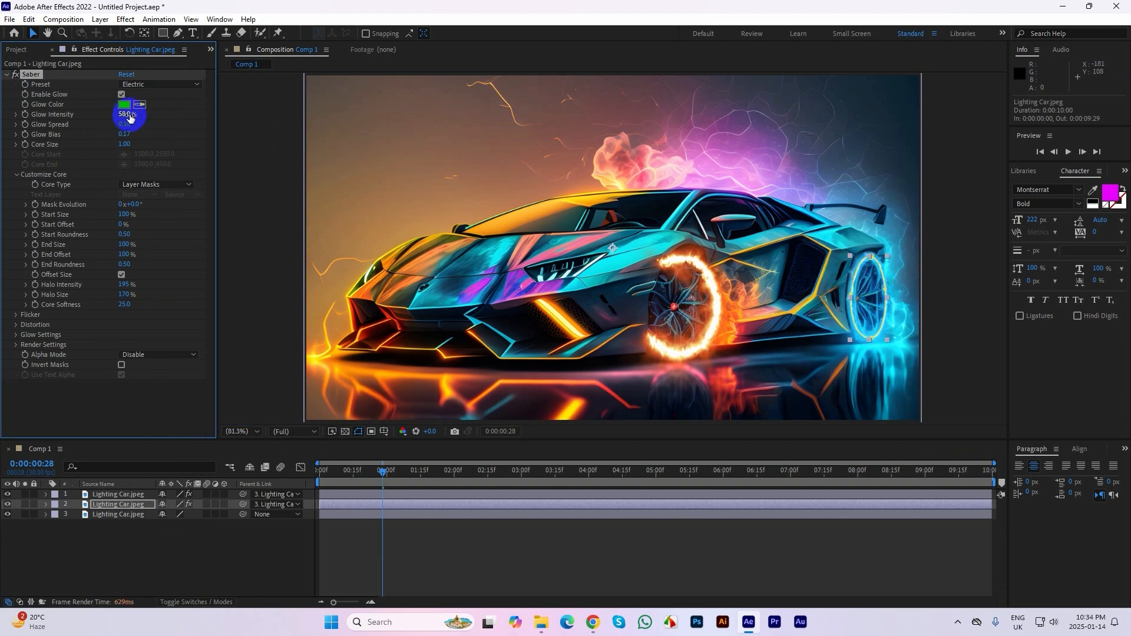
{"action": "left_click_drag", "start_coordinate": [128, 114], "coordinate": [135, 113]}
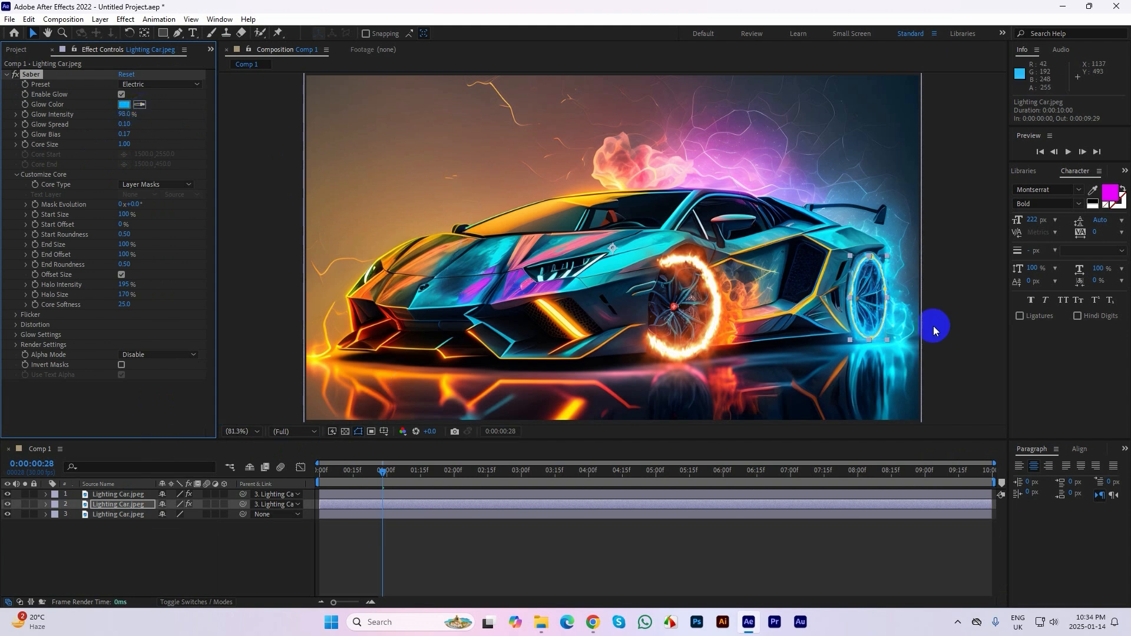
- Examine the fire and electric glows around the two wheels at 200% magnification
{"action": "left_click", "coordinate": [957, 317]}
{"action": "scroll", "coordinate": [885, 295], "scroll_direction": "up", "scroll_amount": 2}
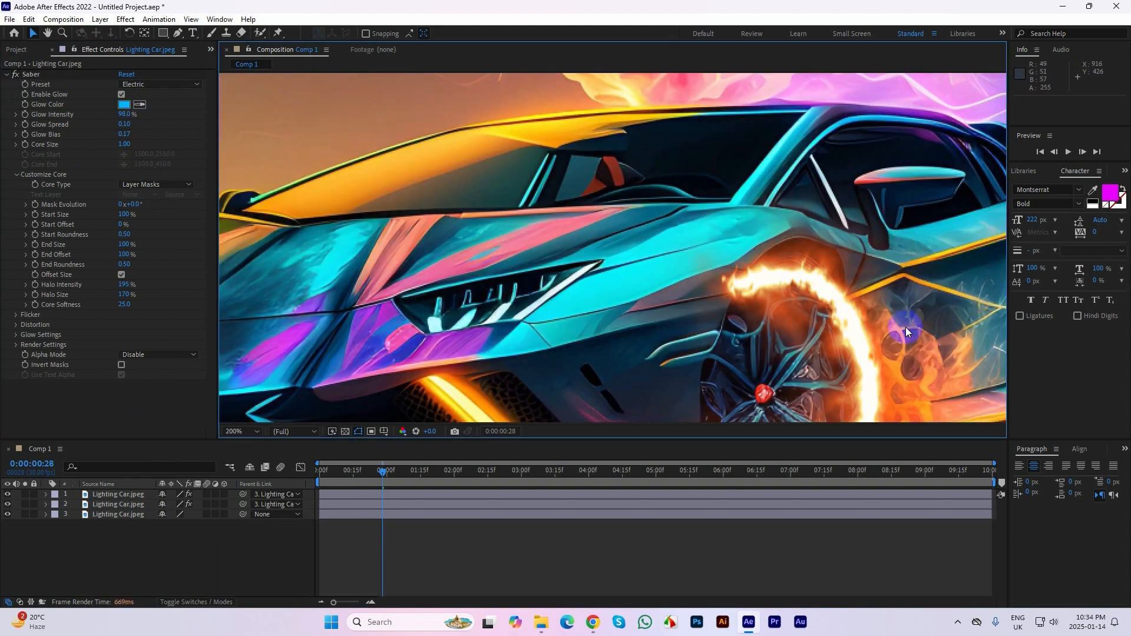
{"action": "key", "text": "h"}
{"action": "left_click_drag", "start_coordinate": [921, 298], "coordinate": [661, 189]}
{"action": "key", "text": "v"}
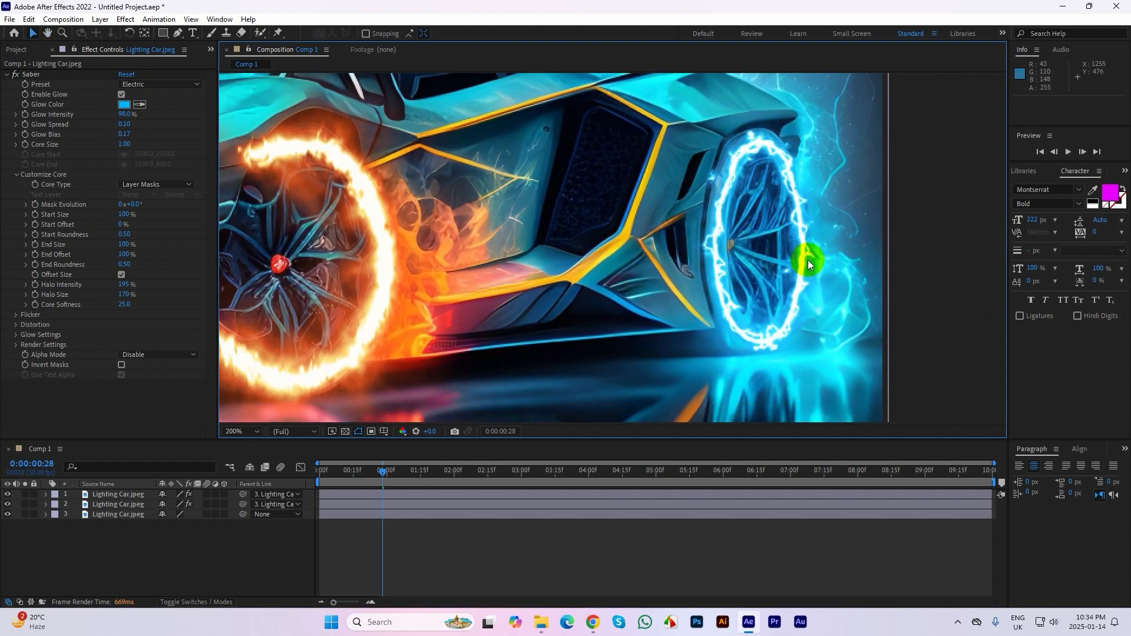
- Try the Fog and Energy presets on the rear-wheel layer's Saber effect
{"action": "left_click", "coordinate": [156, 82]}
{"action": "left_click", "coordinate": [151, 83]}
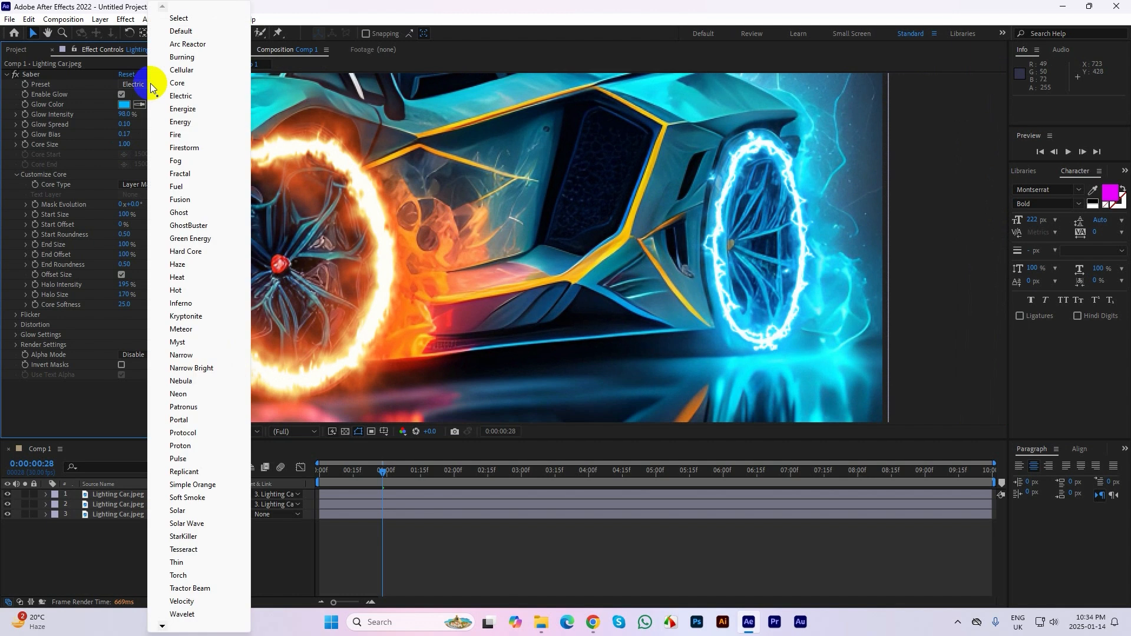
{"action": "left_click", "coordinate": [124, 504]}
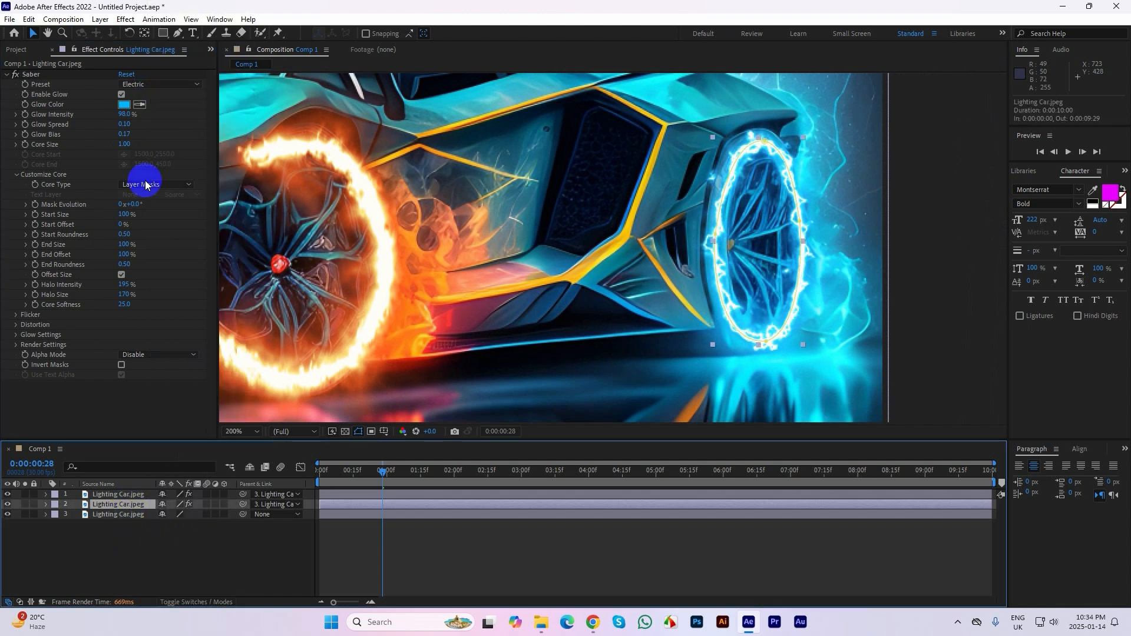
{"action": "left_click", "coordinate": [137, 85]}
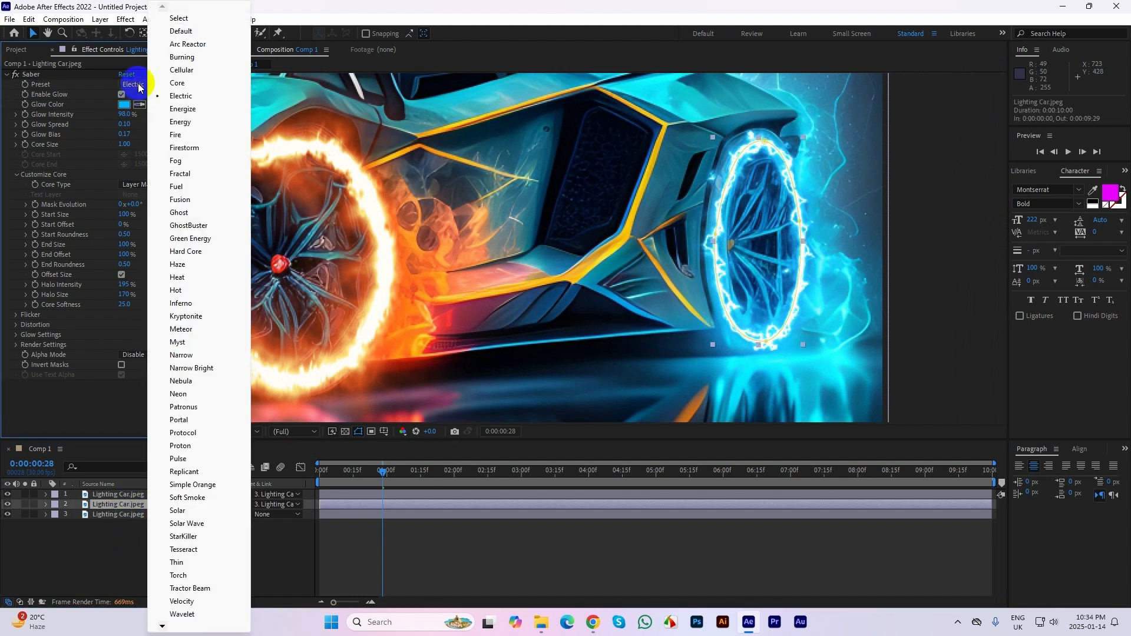
{"action": "left_click", "coordinate": [180, 157]}
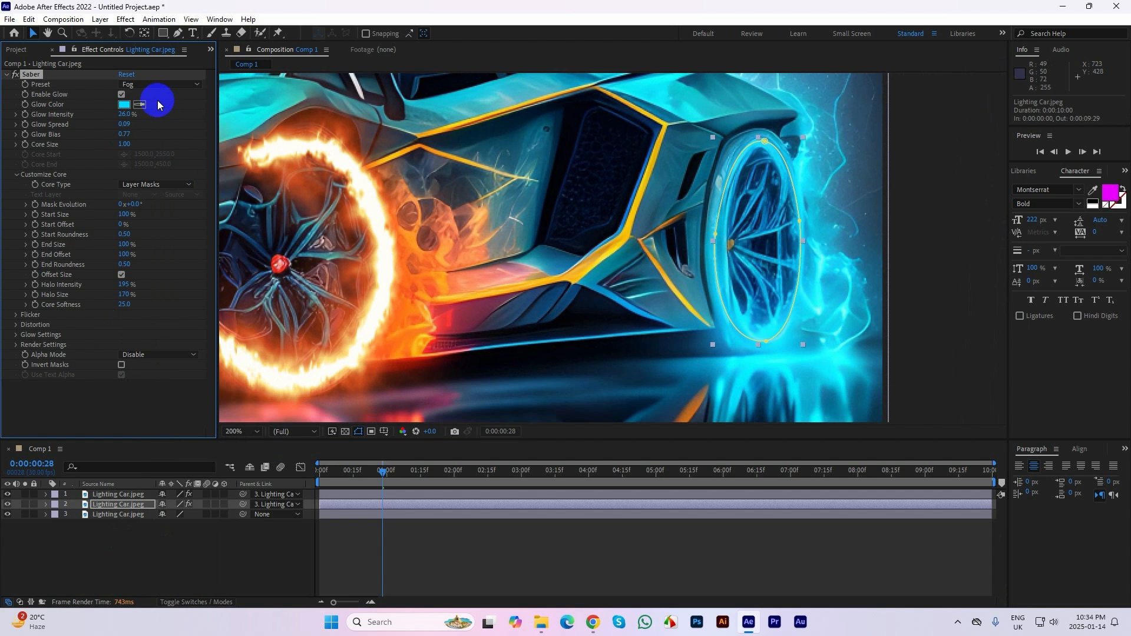
{"action": "left_click", "coordinate": [148, 86]}
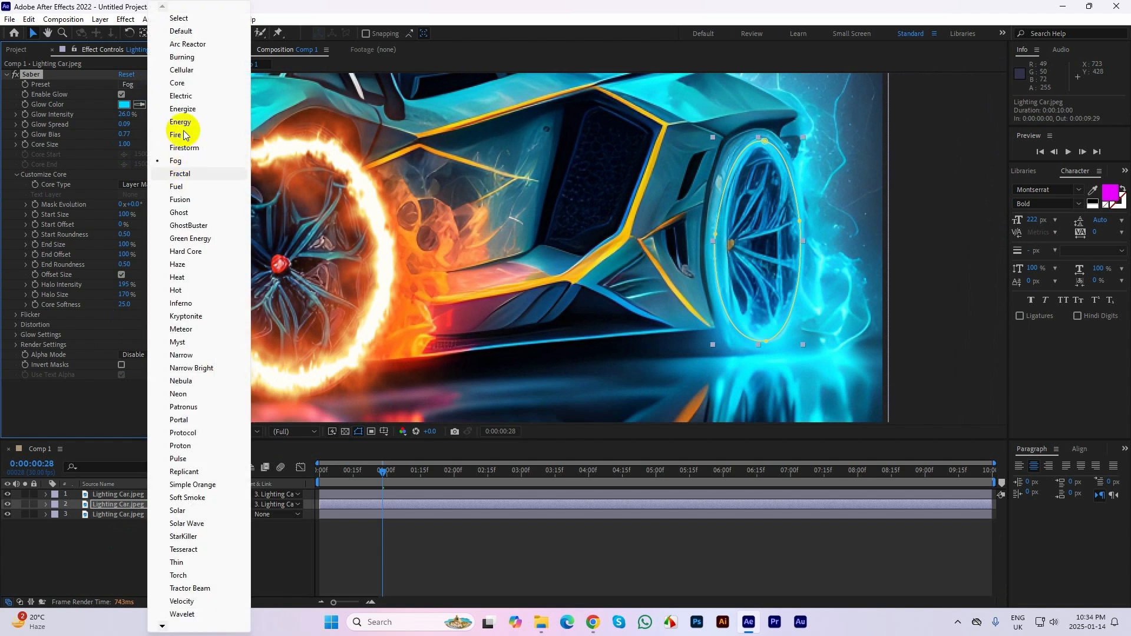
{"action": "left_click", "coordinate": [184, 123]}
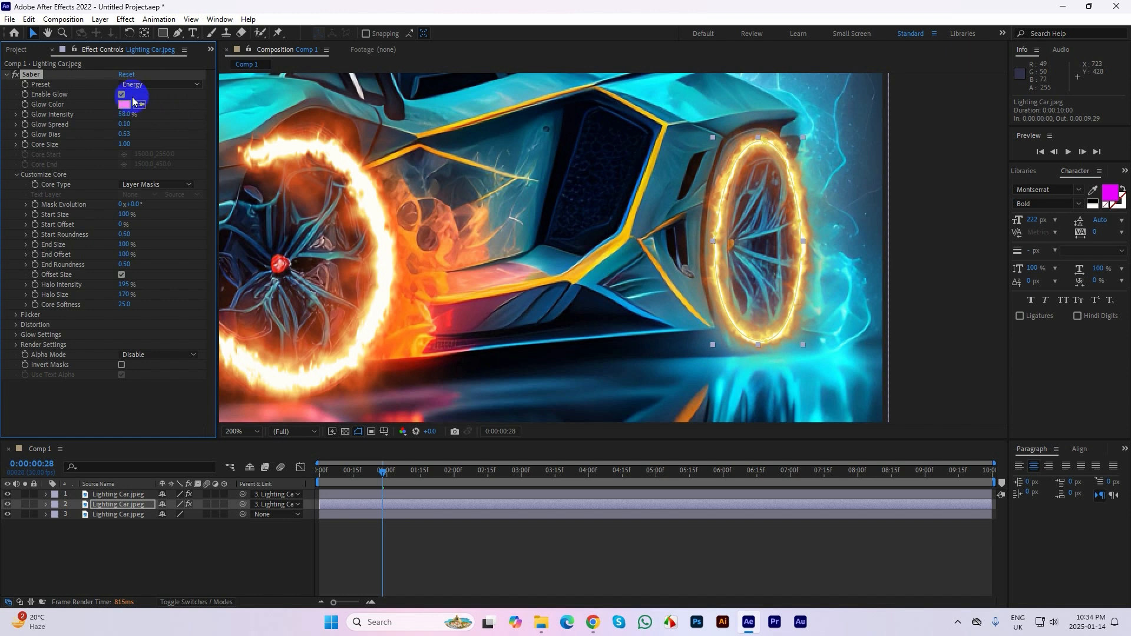
- Give the rear-wheel layer's Saber effect the Electric preset again and view the whole car at 100% magnification
{"action": "left_click", "coordinate": [151, 85]}
{"action": "left_click", "coordinate": [179, 97]}
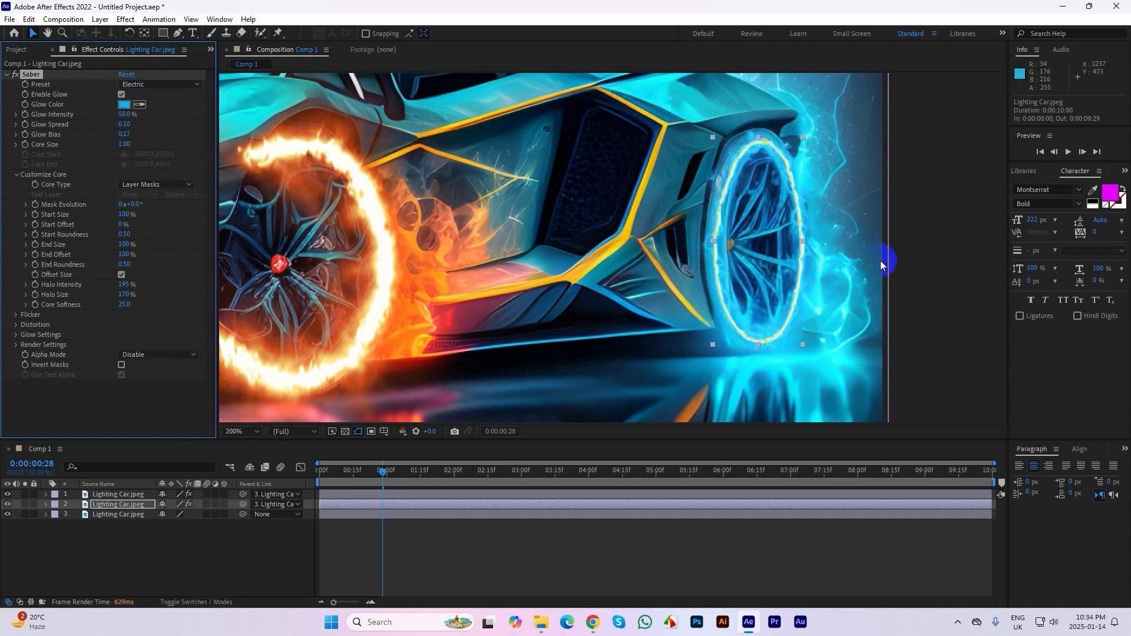
{"action": "scroll", "coordinate": [854, 262], "scroll_direction": "down", "scroll_amount": 1}
{"action": "key", "text": "space"}
{"action": "left_click_drag", "start_coordinate": [647, 318], "coordinate": [753, 302]}
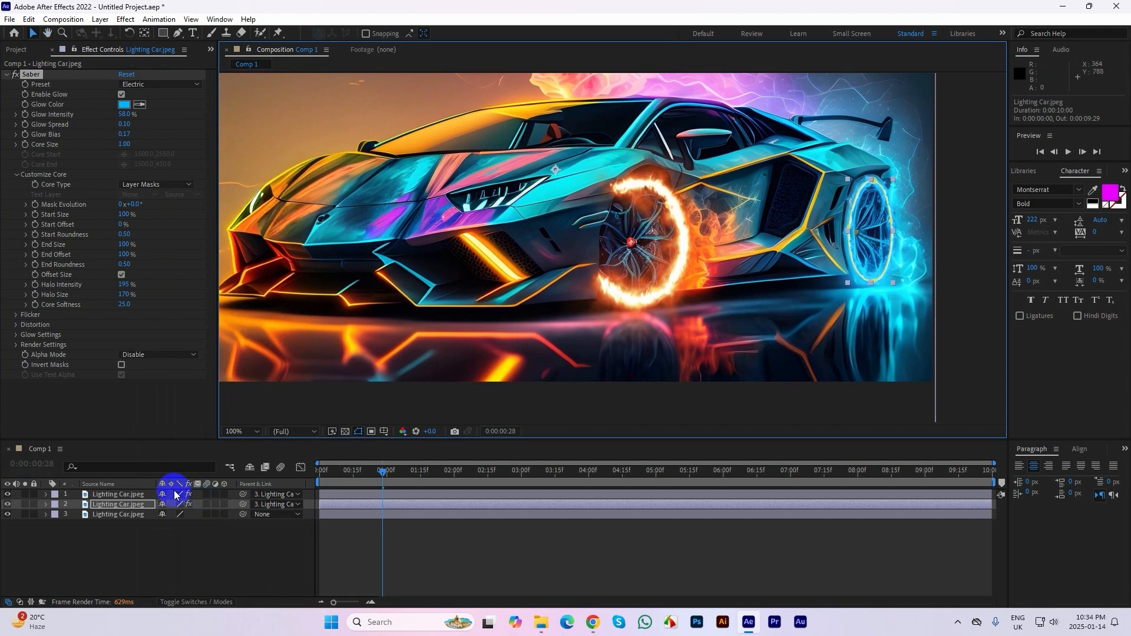
- Return to the composition's start and try an End Size of 0% on the front-wheel layer's Saber effect, undoing that change
{"action": "left_click", "coordinate": [135, 497]}
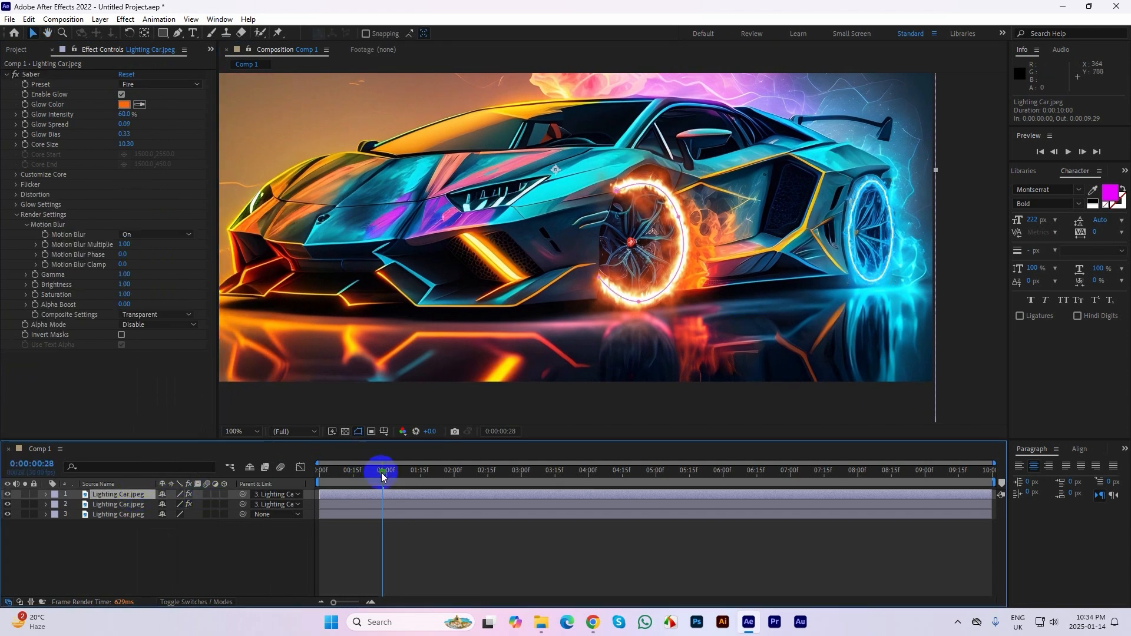
{"action": "left_click_drag", "start_coordinate": [382, 471], "coordinate": [317, 474]}
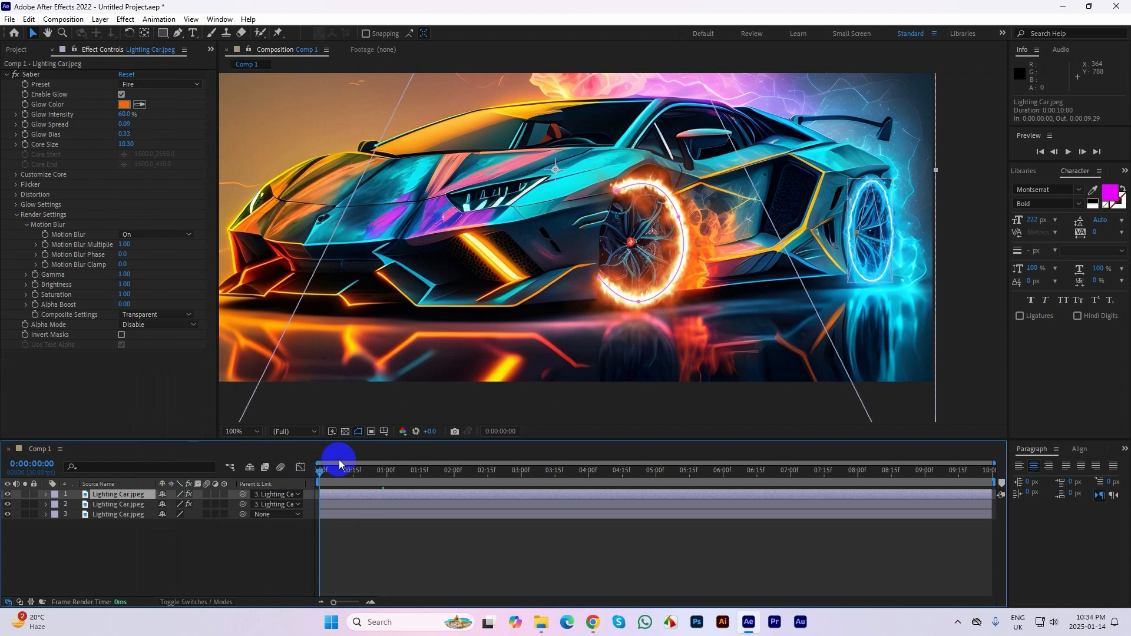
{"action": "key", "text": "space"}
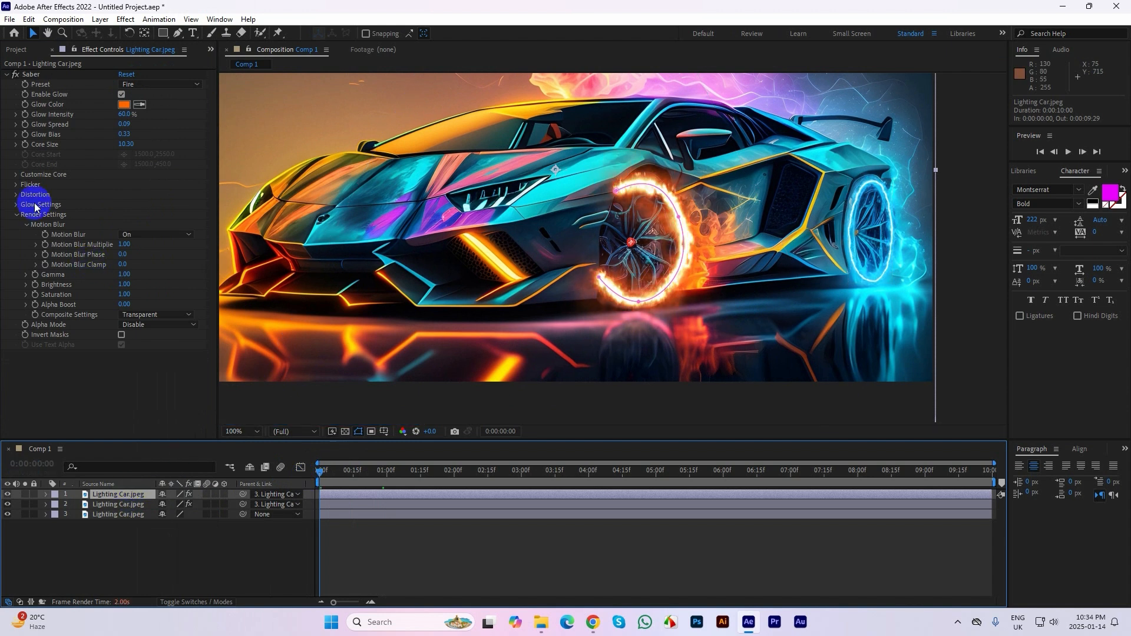
{"action": "left_click", "coordinate": [15, 174]}
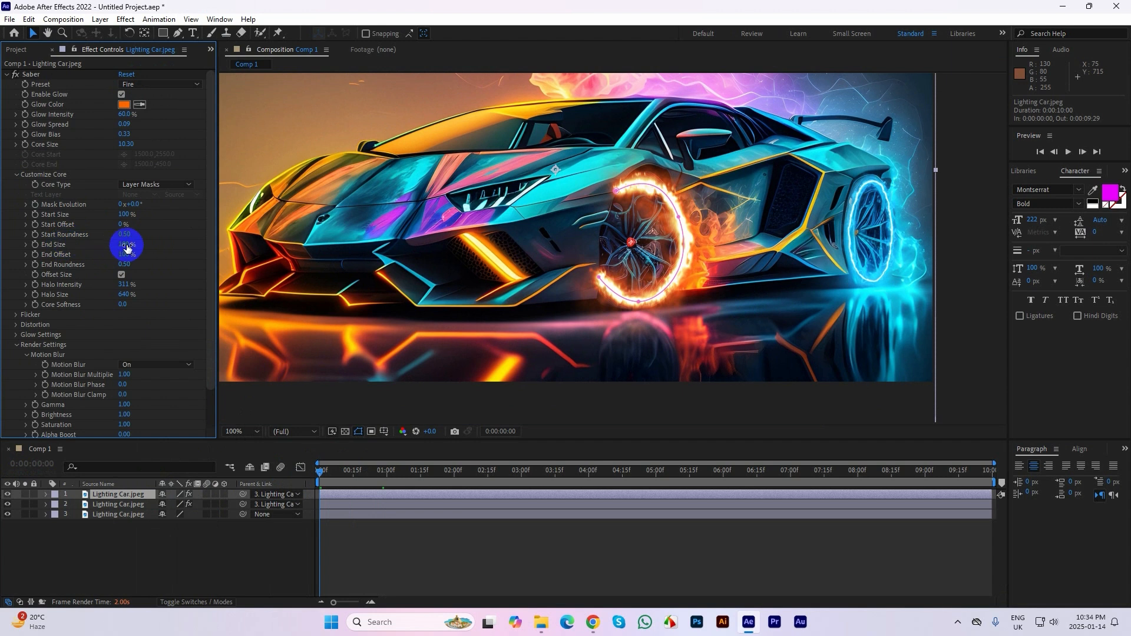
{"action": "left_click_drag", "start_coordinate": [126, 245], "coordinate": [59, 250]}
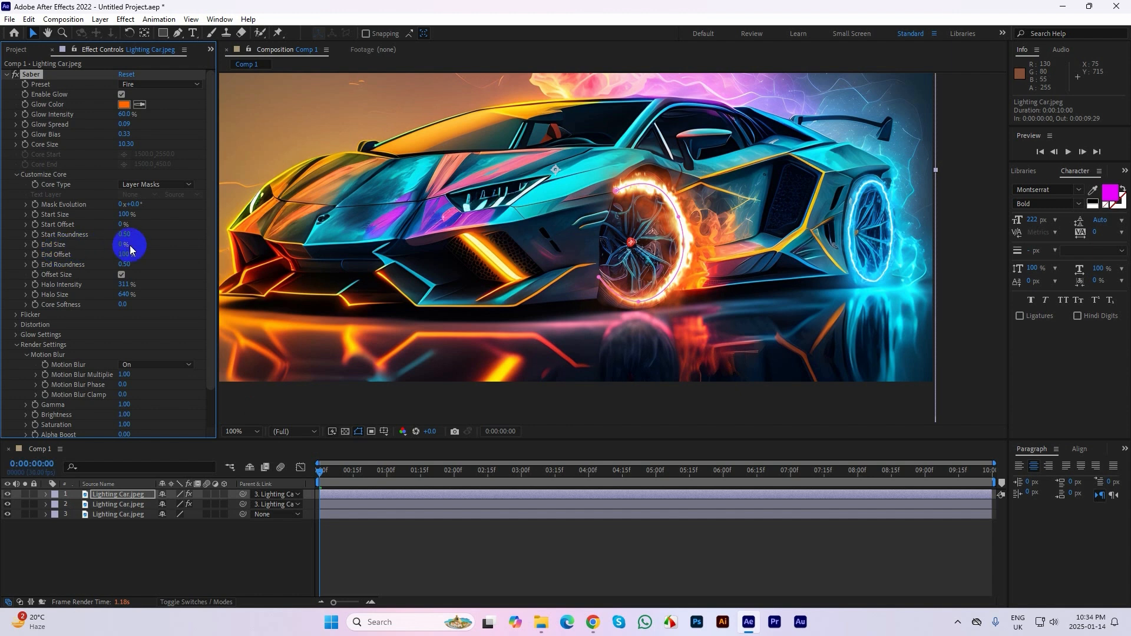
{"action": "key", "text": "ctrl+z"}
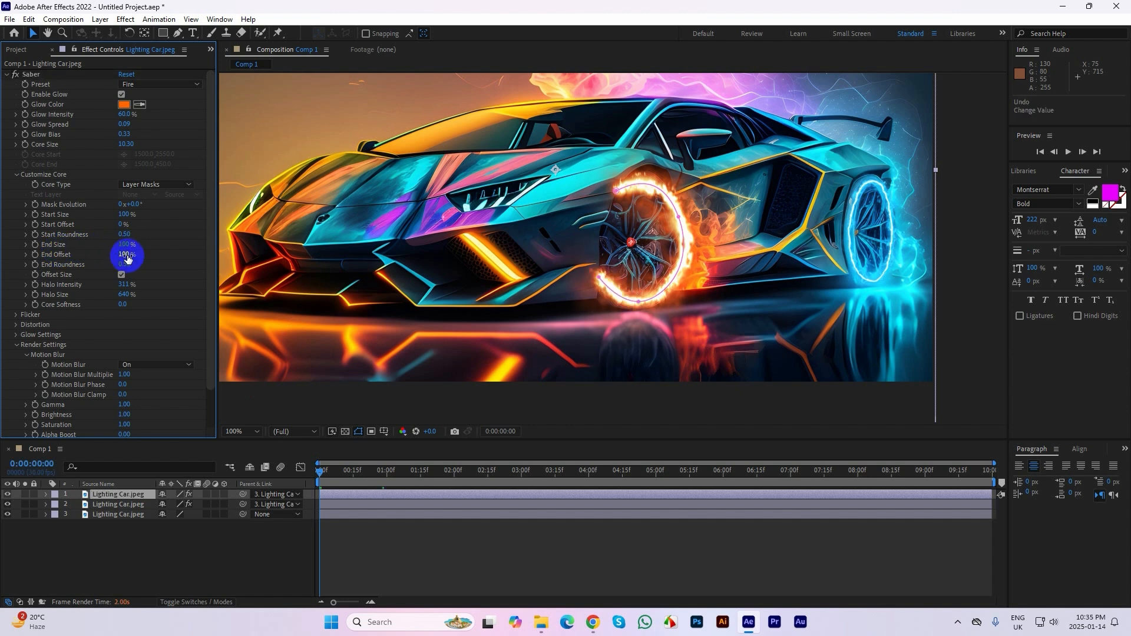
- Animate the front-wheel layer's Saber End Offset from 0% at 0:00 to 100% at 3 seconds
{"action": "left_click_drag", "start_coordinate": [127, 256], "coordinate": [61, 256]}
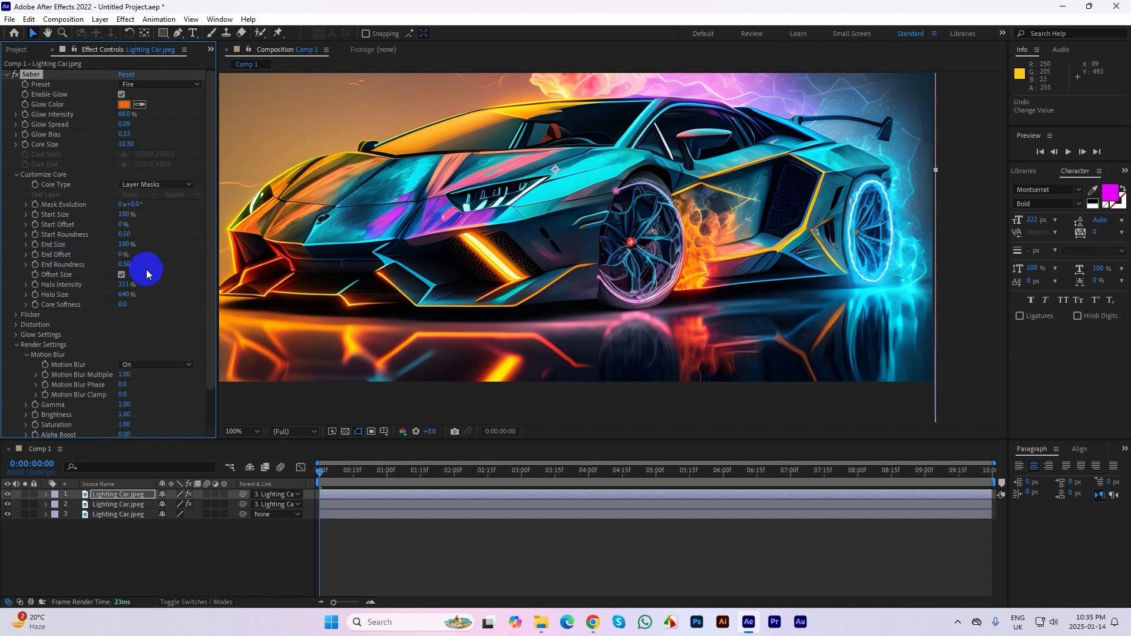
{"action": "left_click_drag", "start_coordinate": [123, 254], "coordinate": [127, 256]}
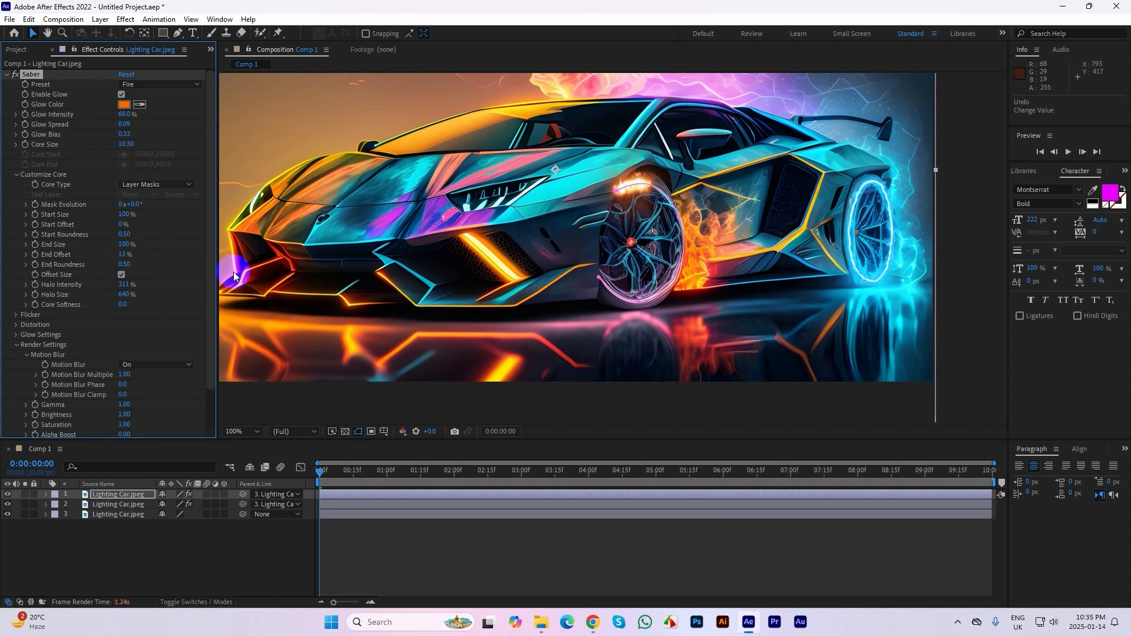
{"action": "left_click_drag", "start_coordinate": [123, 254], "coordinate": [8, 253]}
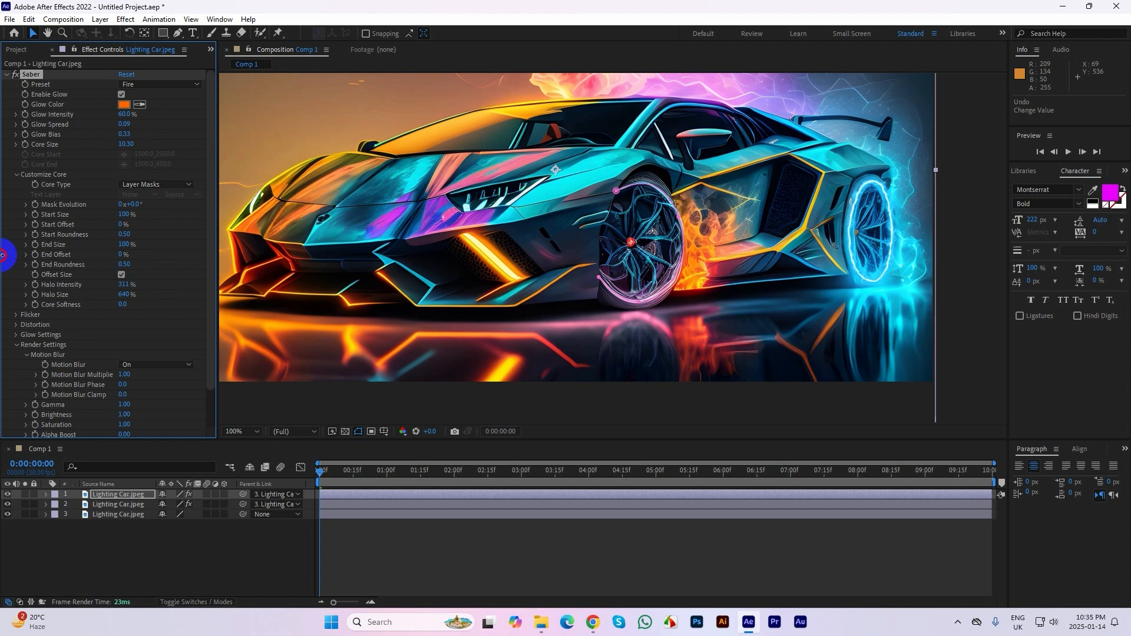
{"action": "left_click", "coordinate": [36, 254]}
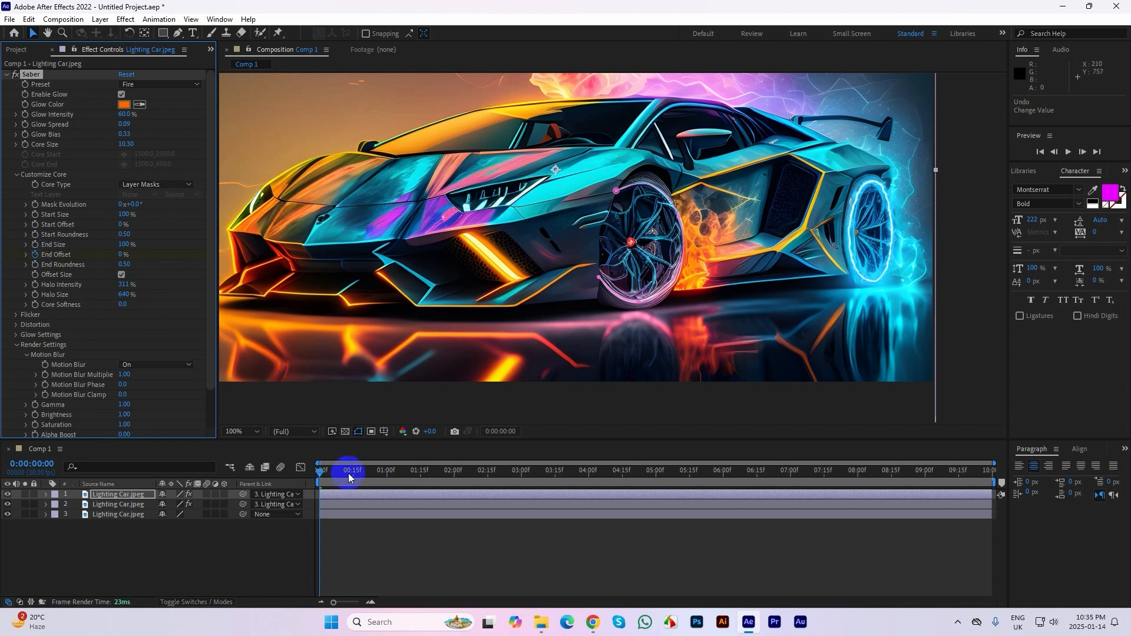
{"action": "left_click_drag", "start_coordinate": [320, 471], "coordinate": [521, 484]}
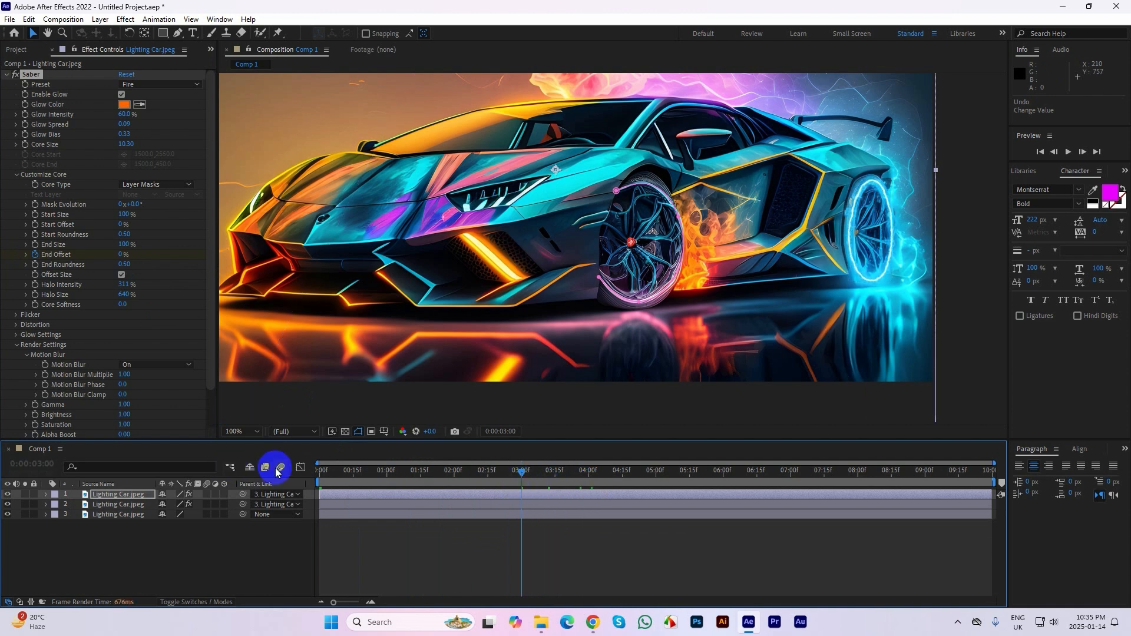
{"action": "left_click_drag", "start_coordinate": [123, 254], "coordinate": [375, 271]}
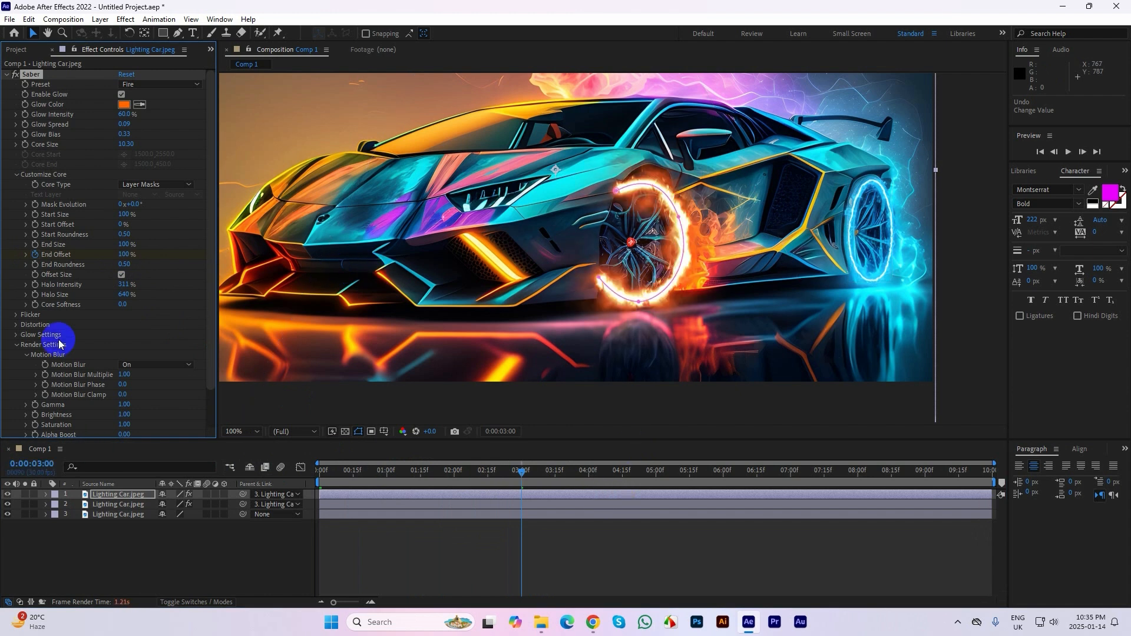
- Keyframe the rear-wheel layer's Saber End Offset at 100% at 3 seconds and at 0% at the composition's start
{"action": "left_click", "coordinate": [114, 508]}
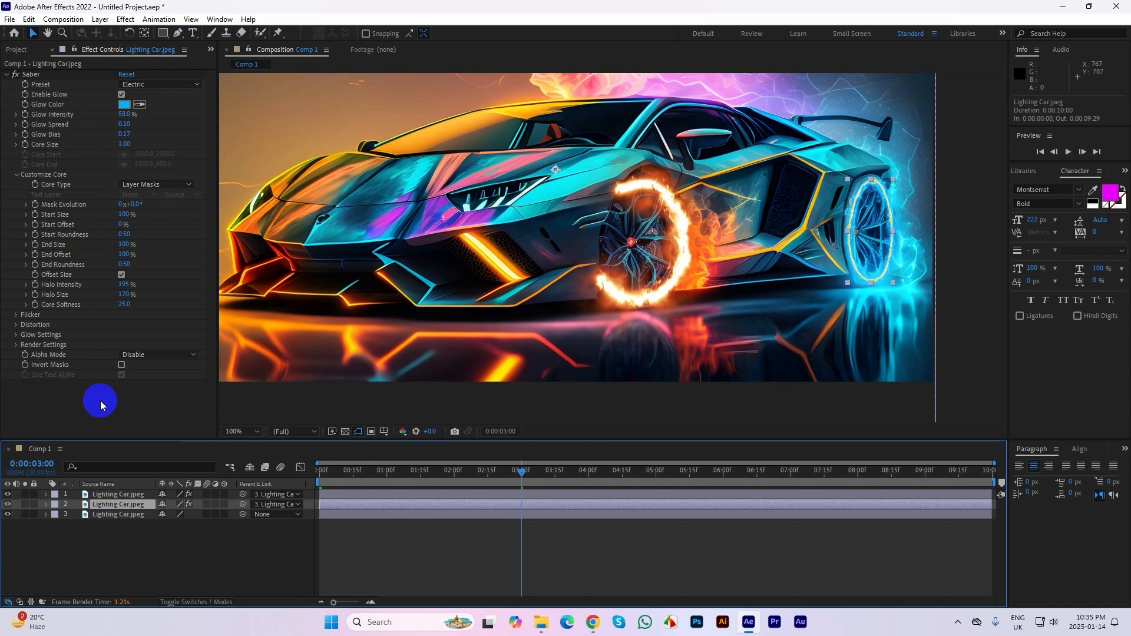
{"action": "left_click", "coordinate": [34, 262]}
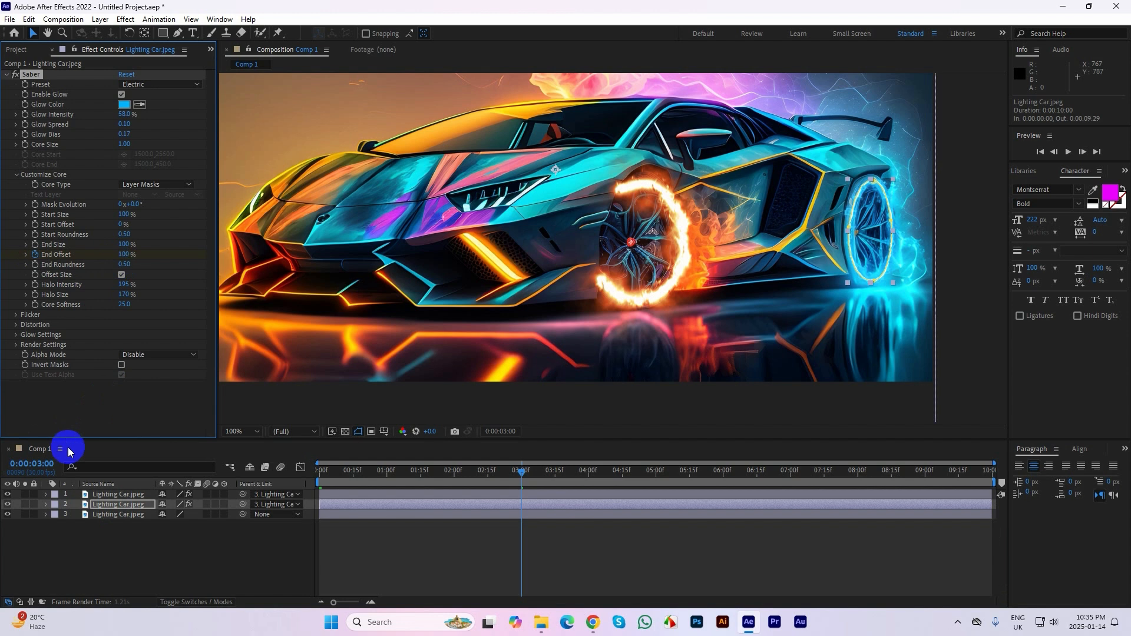
{"action": "left_click_drag", "start_coordinate": [522, 470], "coordinate": [88, 462]}
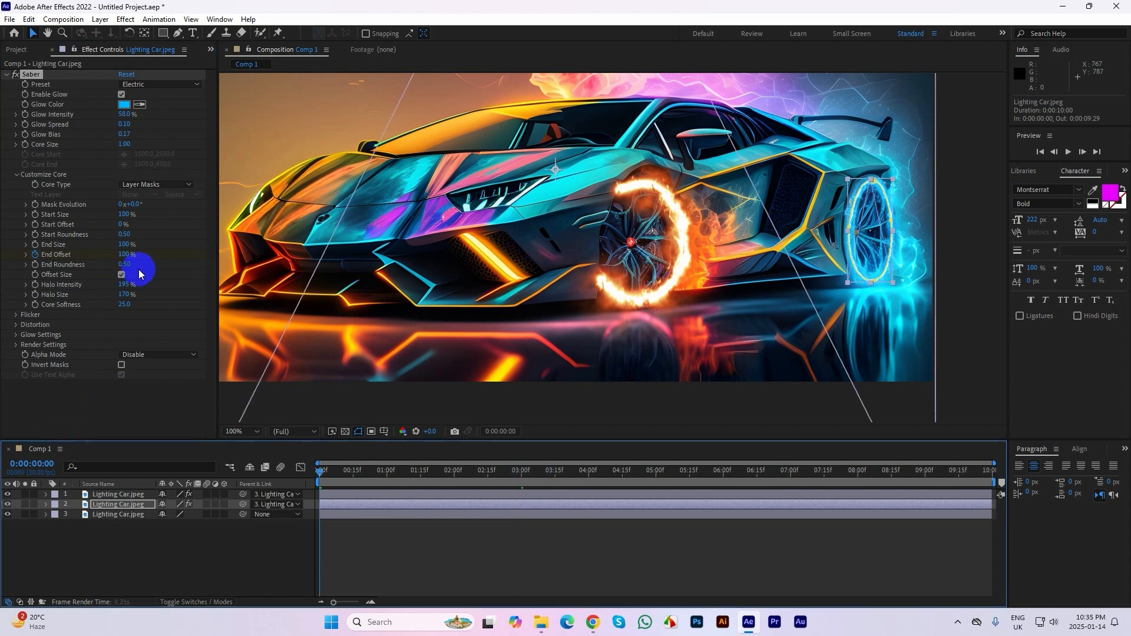
{"action": "left_click", "coordinate": [126, 254]}
{"action": "key", "text": "Return"}
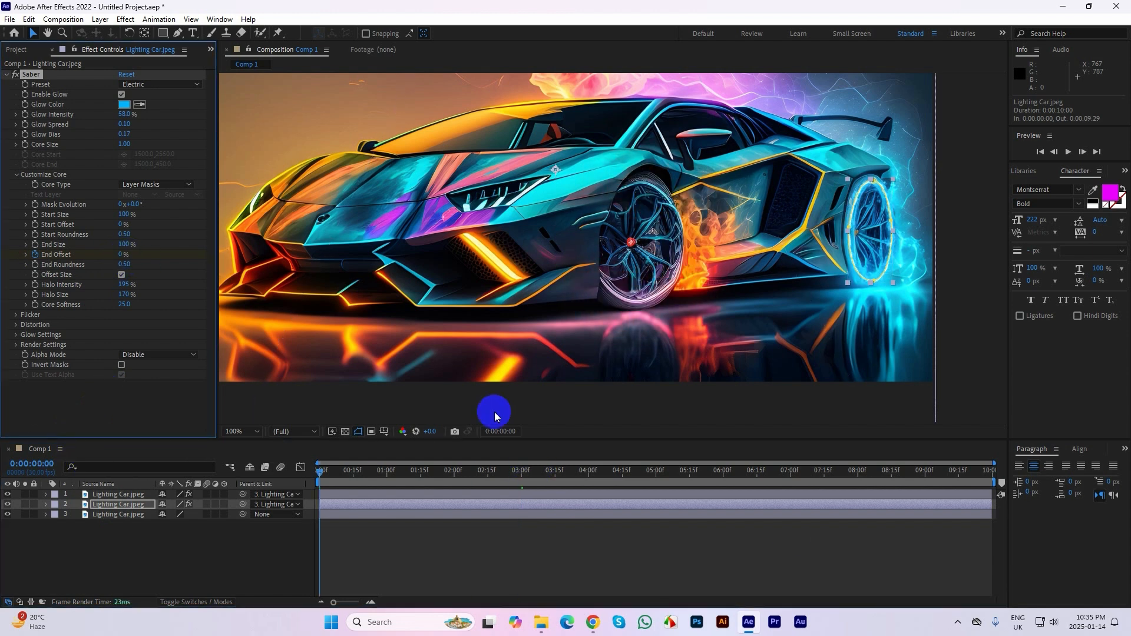
- Reveal the End Offset keyframes of both wheel layers and apply Easy Ease to all of them
{"action": "left_click", "coordinate": [714, 566]}
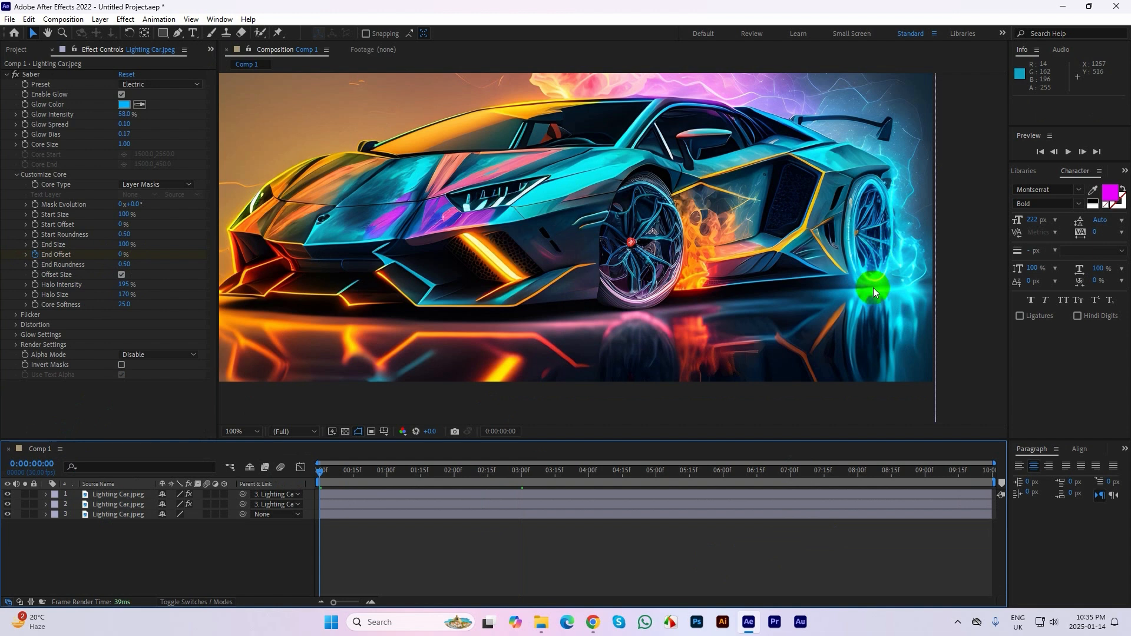
{"action": "left_click", "coordinate": [359, 504]}
{"action": "left_click", "coordinate": [359, 492], "text": "ctrl"}
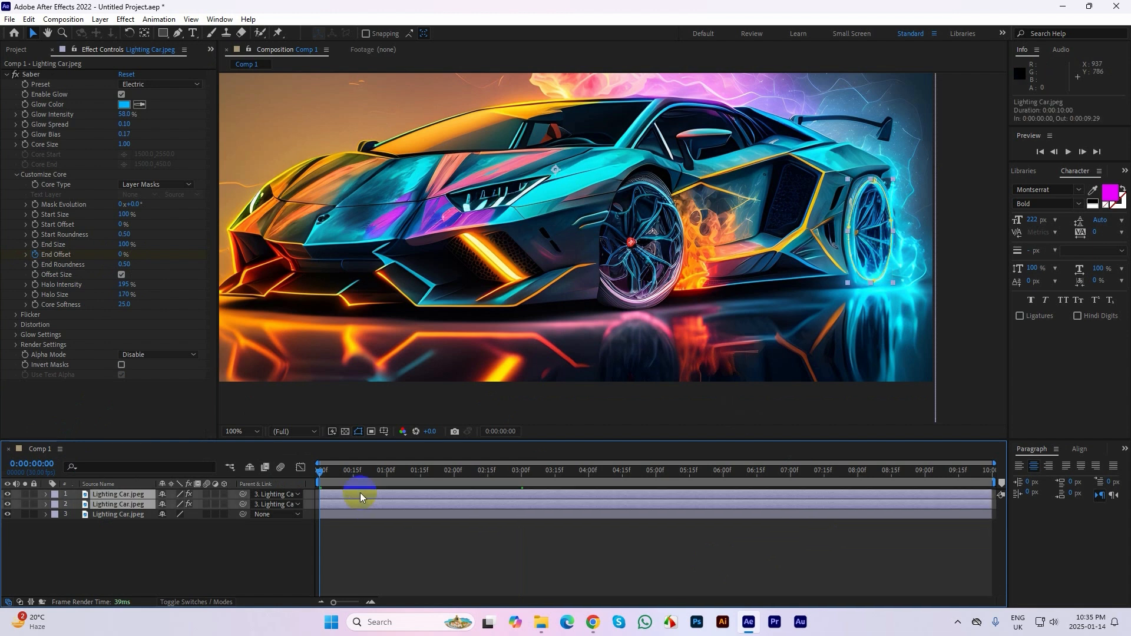
{"action": "key", "text": "u"}
{"action": "left_click_drag", "start_coordinate": [535, 541], "coordinate": [313, 508]}
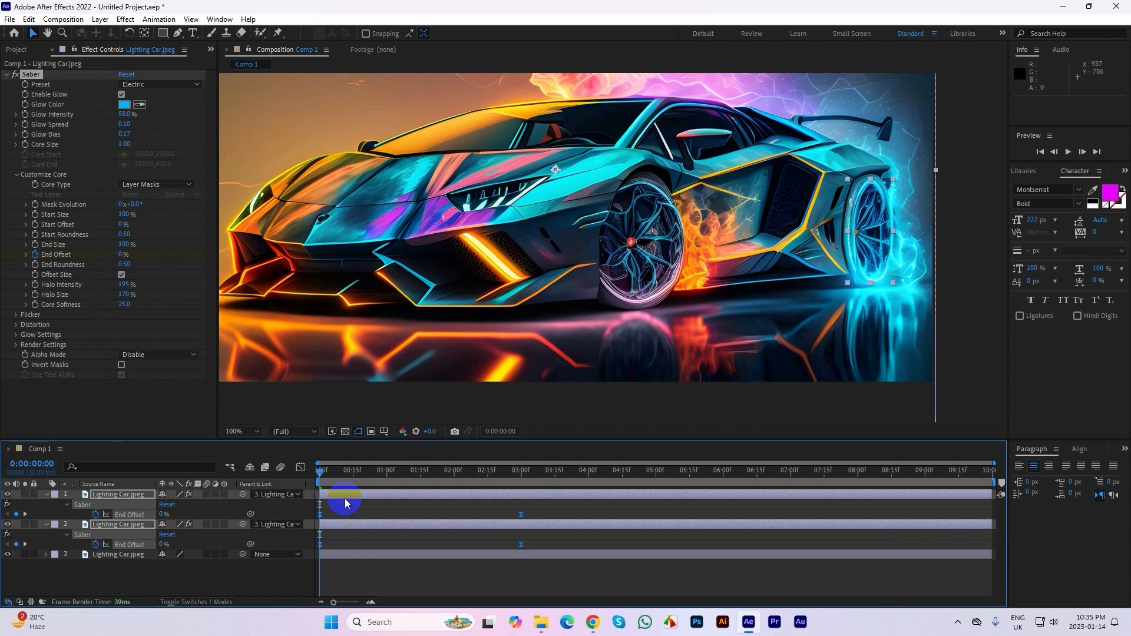
- Add Scale keyframes to the base Lighting Car layer at 0:00 and at 3 seconds
{"action": "left_click", "coordinate": [123, 555]}
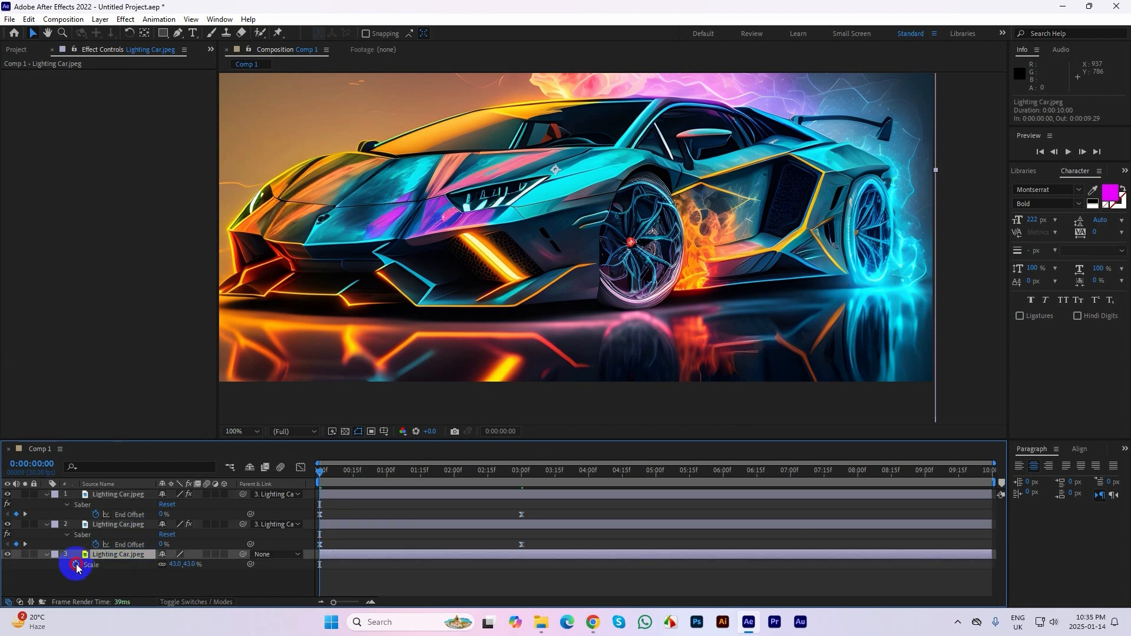
{"action": "key", "text": "s"}
{"action": "left_click_drag", "start_coordinate": [320, 476], "coordinate": [521, 498]}
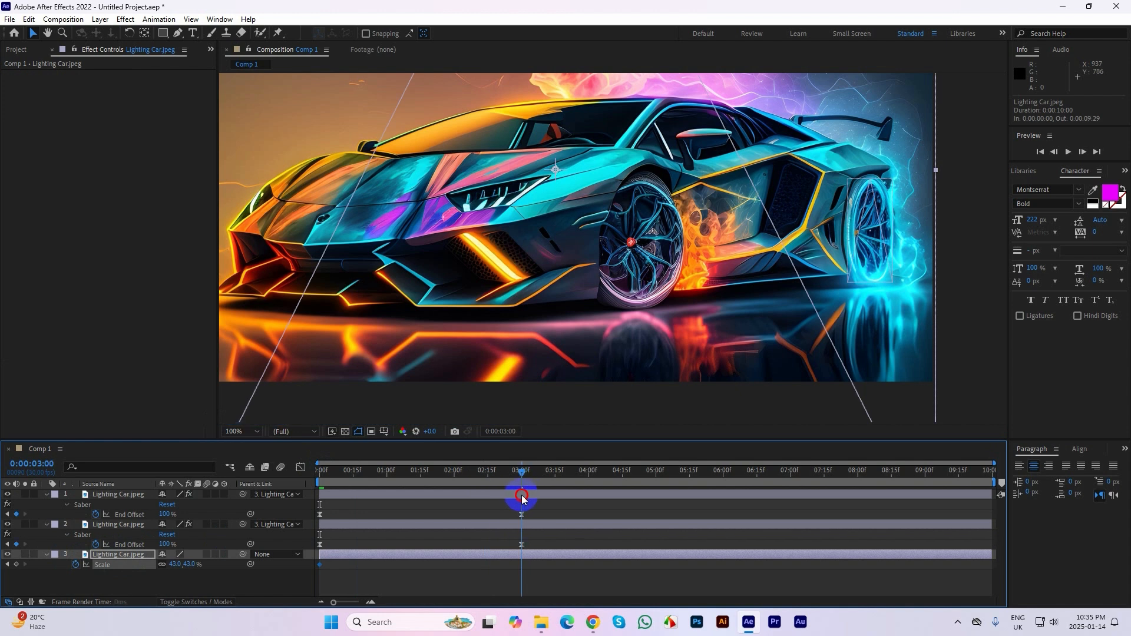
{"action": "left_click", "coordinate": [17, 564]}
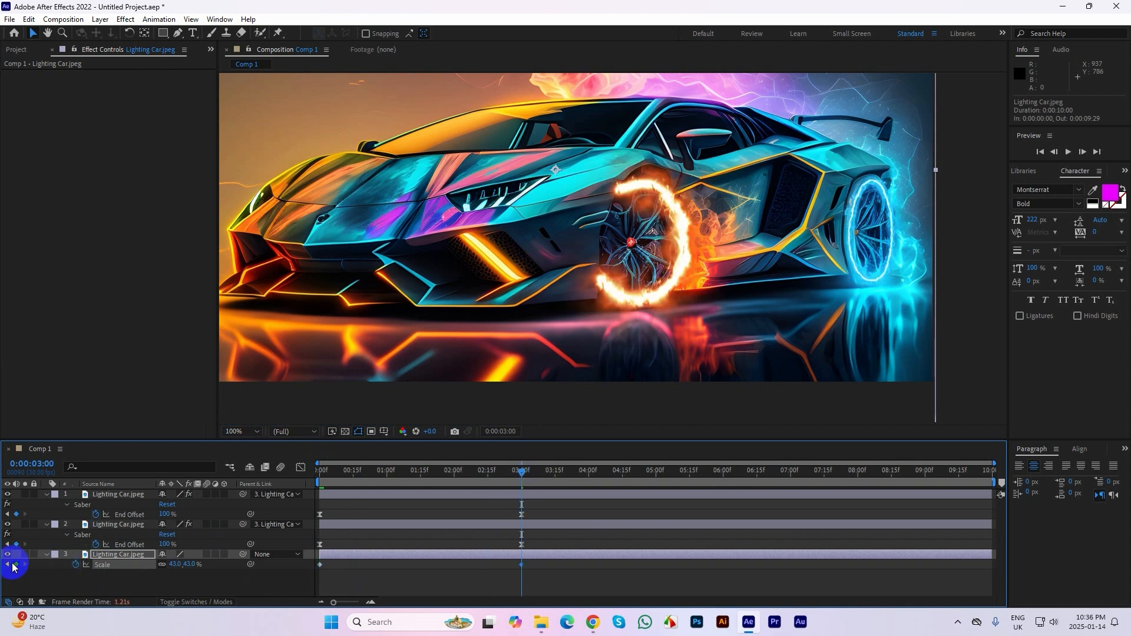
- Set the base car layer's Scale keyframe at the composition's start to 60%
{"action": "key", "text": "Home"}
{"action": "left_click", "coordinate": [176, 563]}
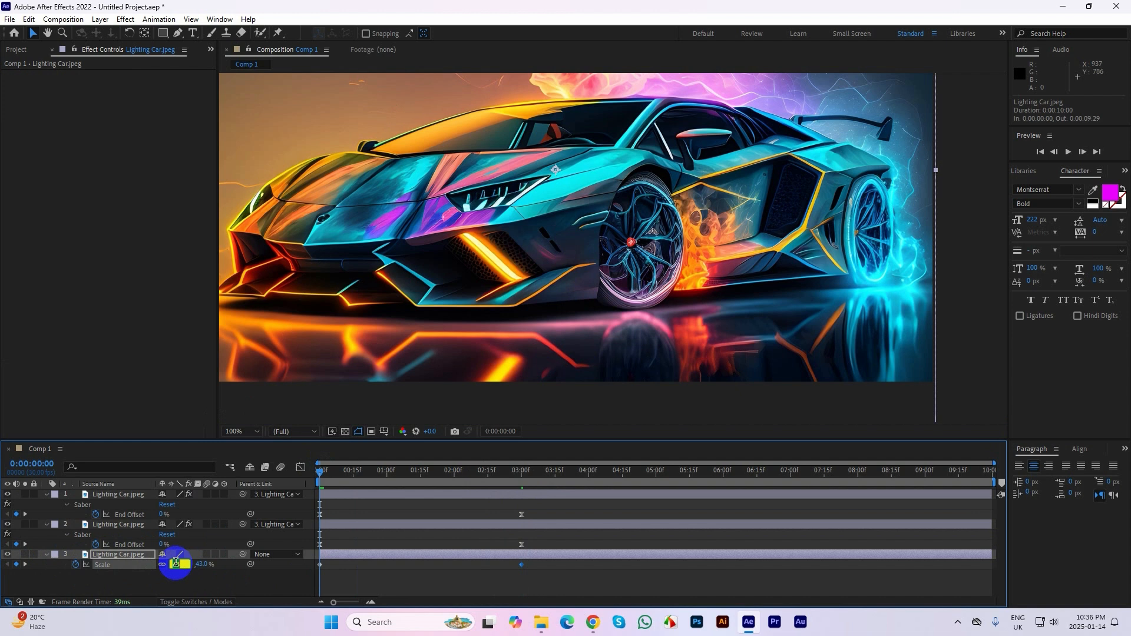
{"action": "key", "text": "Return"}
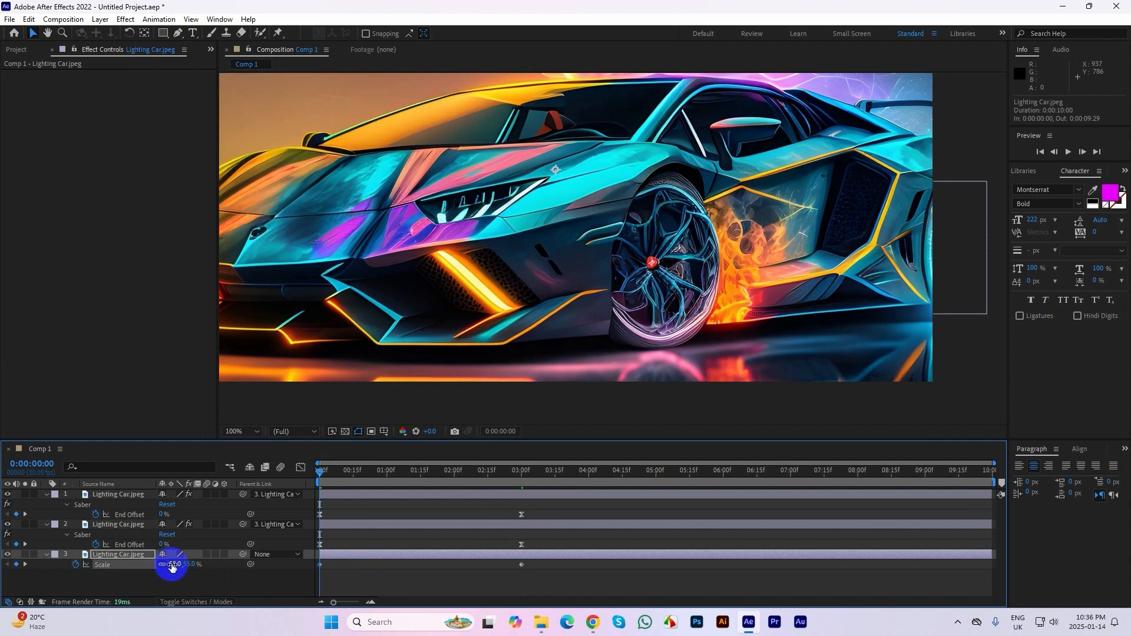
{"action": "type", "text": "60"}
{"action": "key", "text": "Return"}
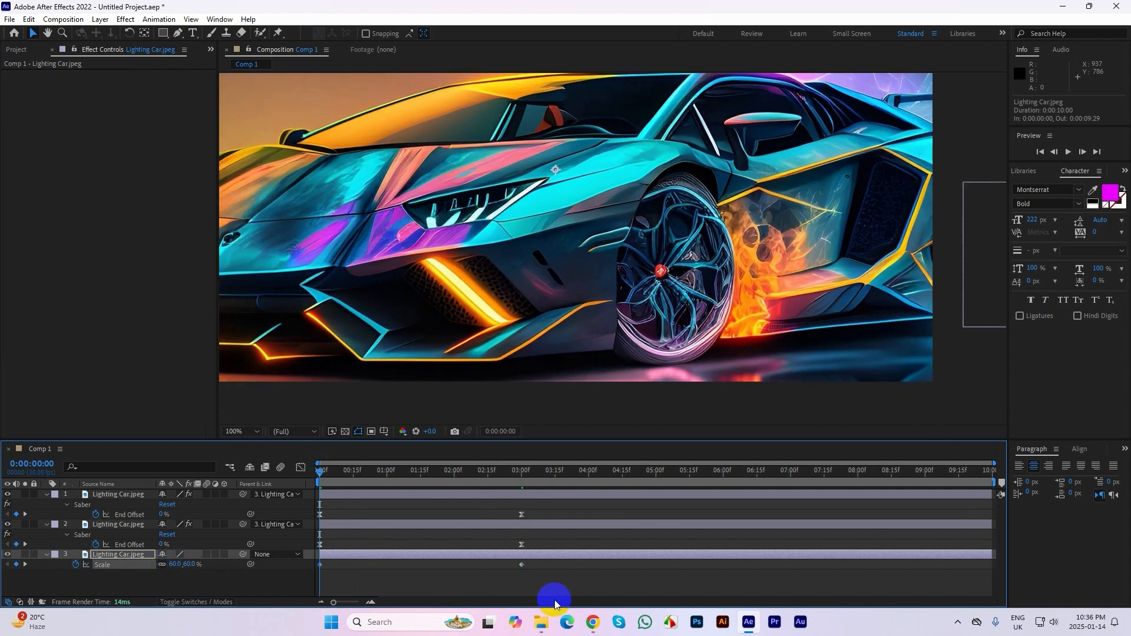
- Apply Easy Ease to the base car layer's two Scale keyframes and move the current time to 0:00:03:15
{"action": "left_click_drag", "start_coordinate": [550, 590], "coordinate": [312, 560]}
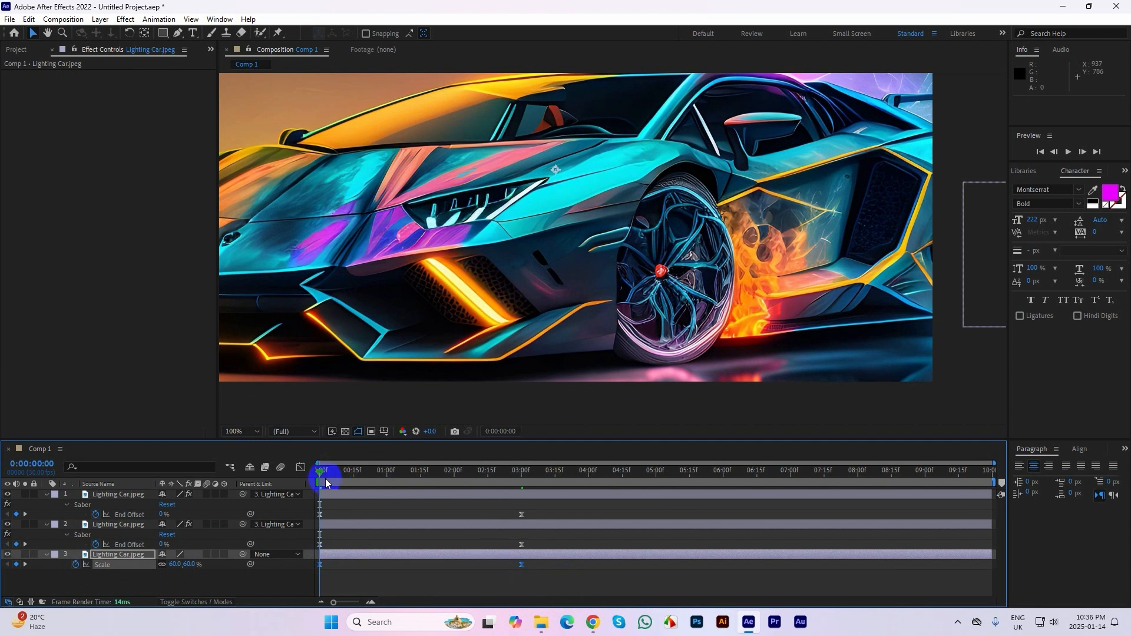
{"action": "left_click_drag", "start_coordinate": [536, 473], "coordinate": [555, 490]}
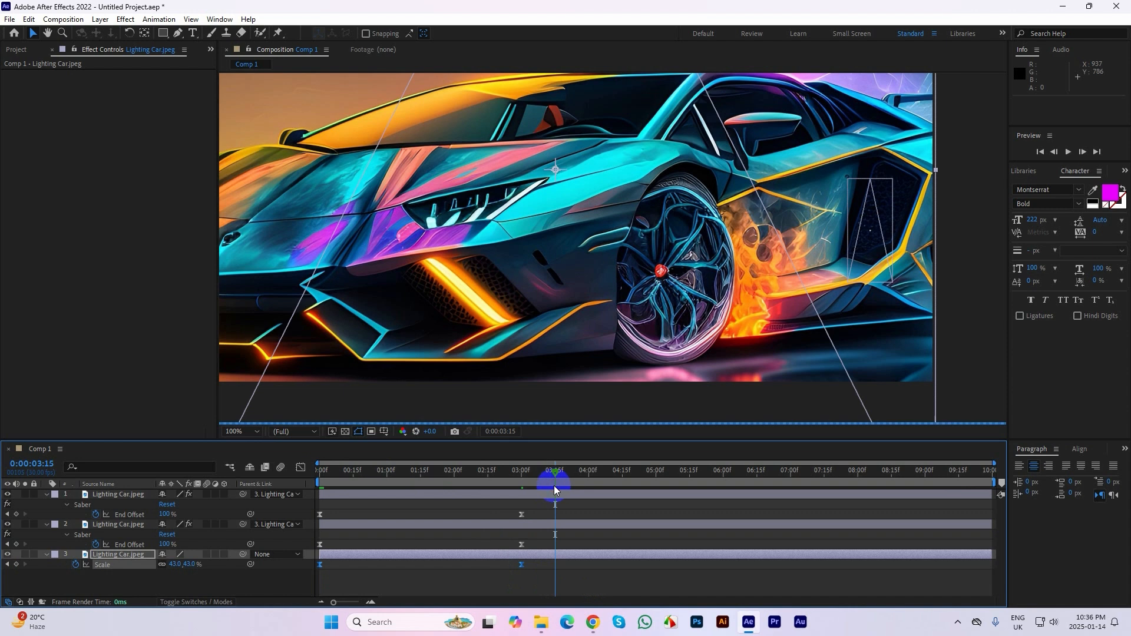
- End the work area at 0:00:03:15 and preview the car animation from the composition's start
{"action": "key", "text": "n"}
{"action": "key", "text": "Home"}
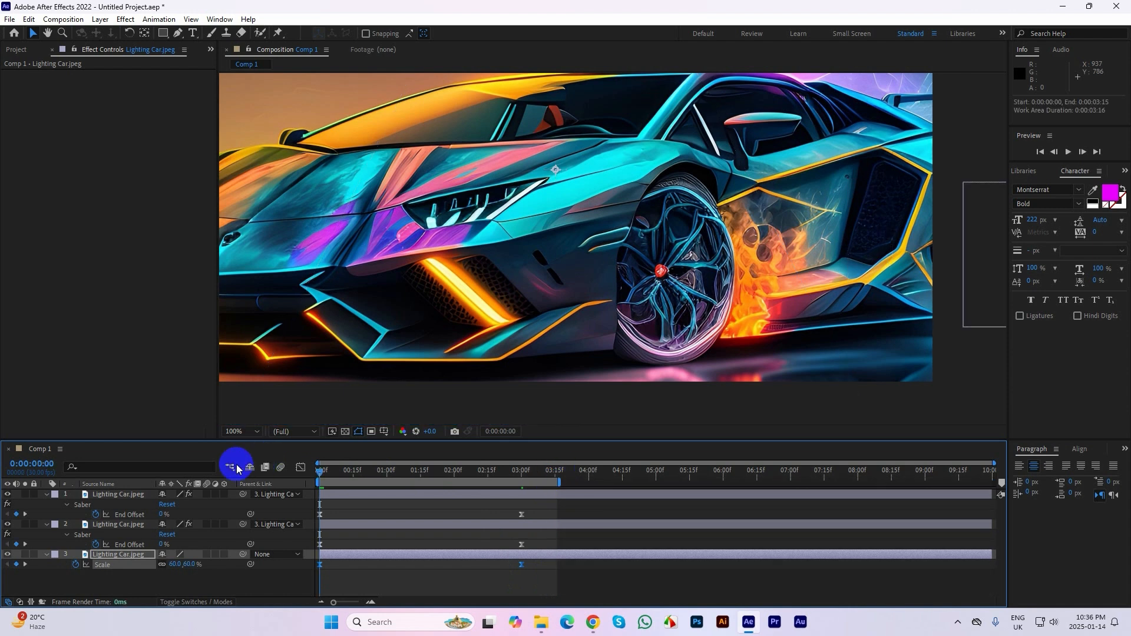
{"action": "key", "text": "space"}
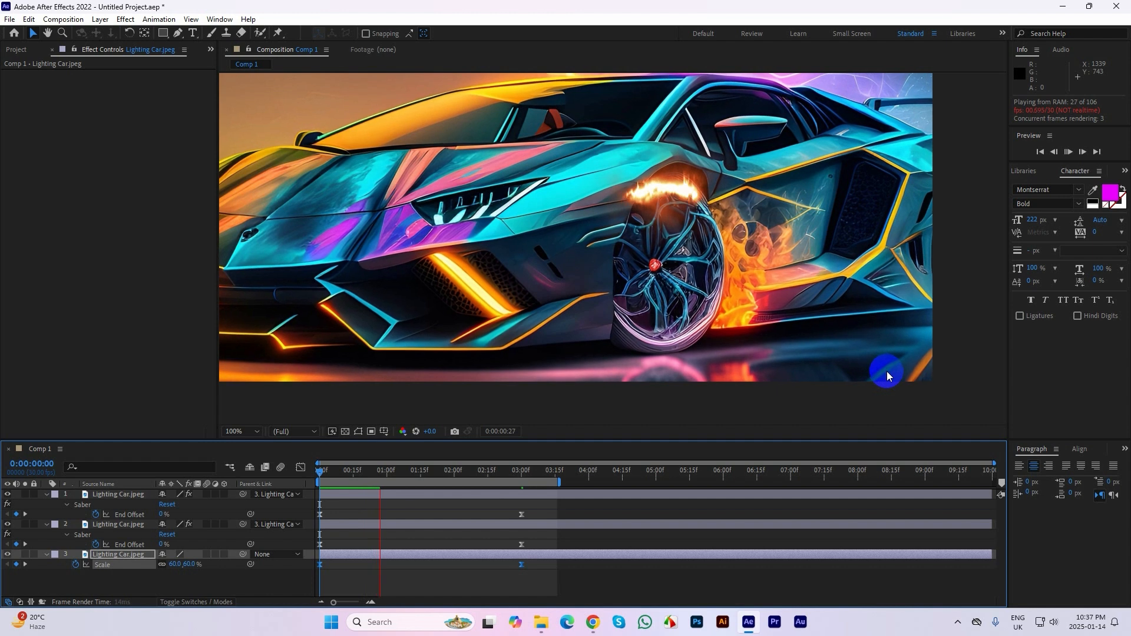
{"action": "left_click", "coordinate": [955, 275]}
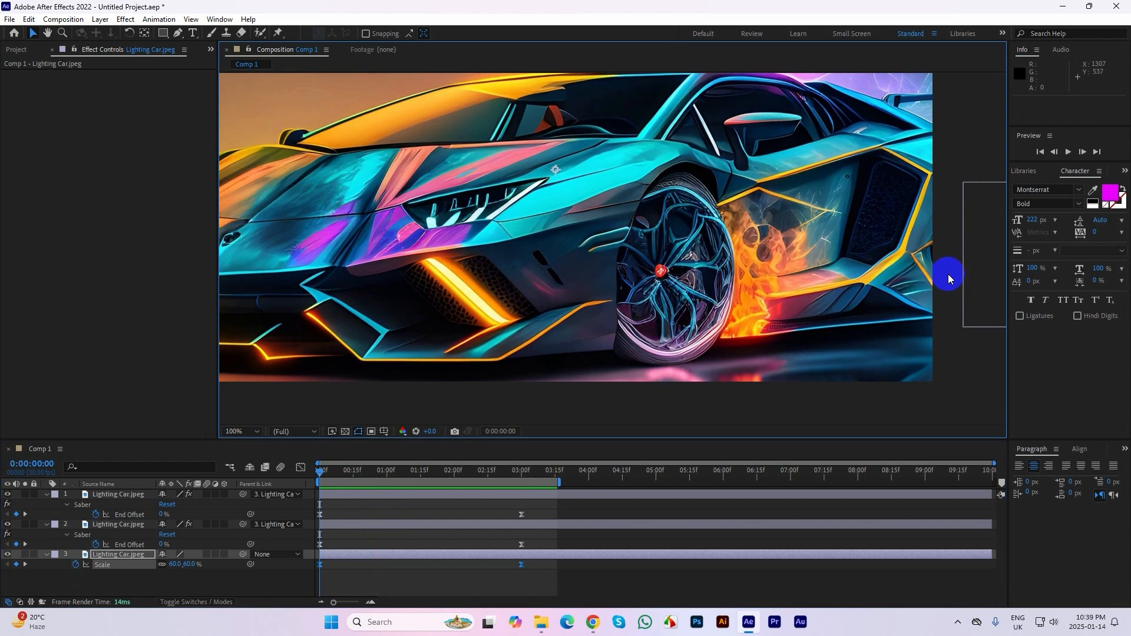
- Play back the car animation with the composition viewer maximized, and restore the normal layout
{"action": "key", "text": "grave"}
{"action": "key", "text": "space"}
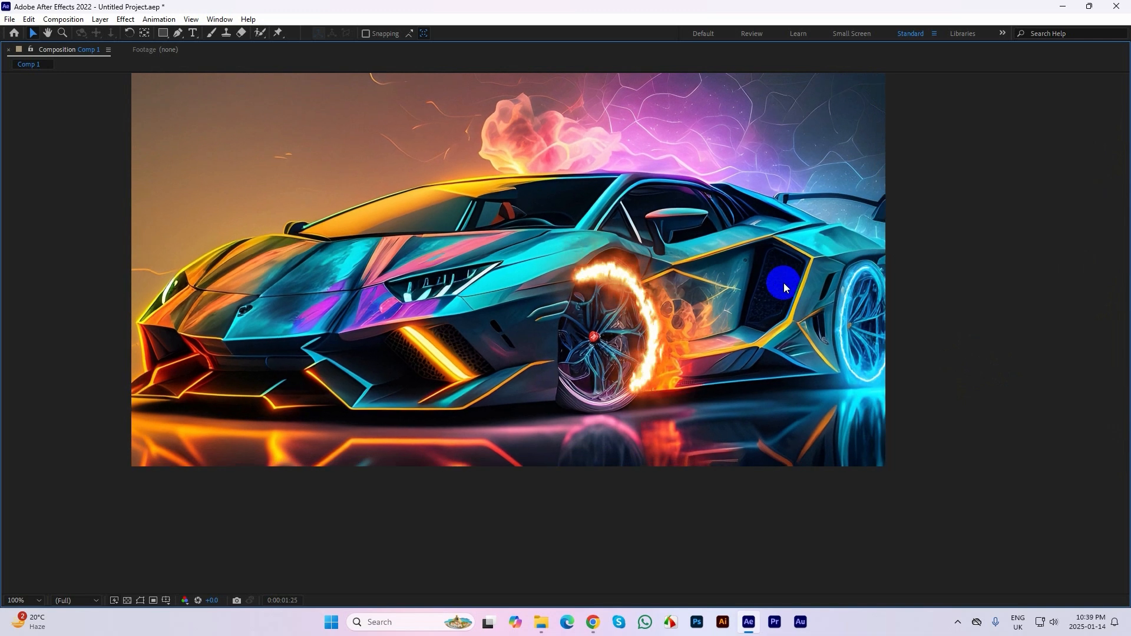
{"action": "key", "text": "space"}
{"action": "key", "text": "grave"}
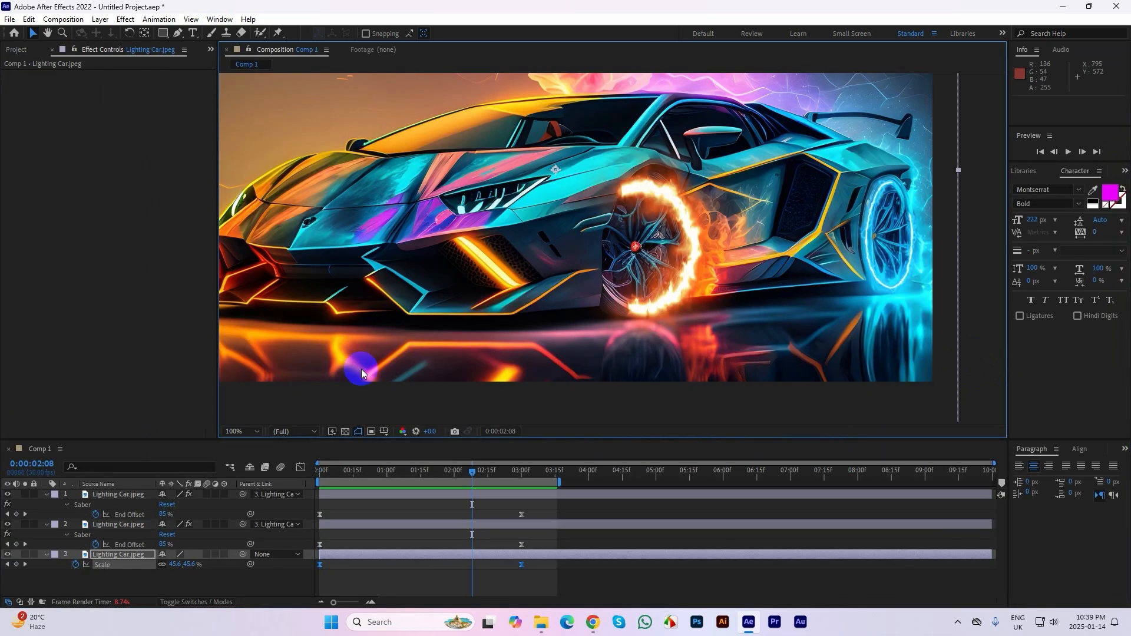
- Delete all three Lighting Car layers, including their keyframes, from Comp 1
{"action": "left_click", "coordinate": [16, 49]}
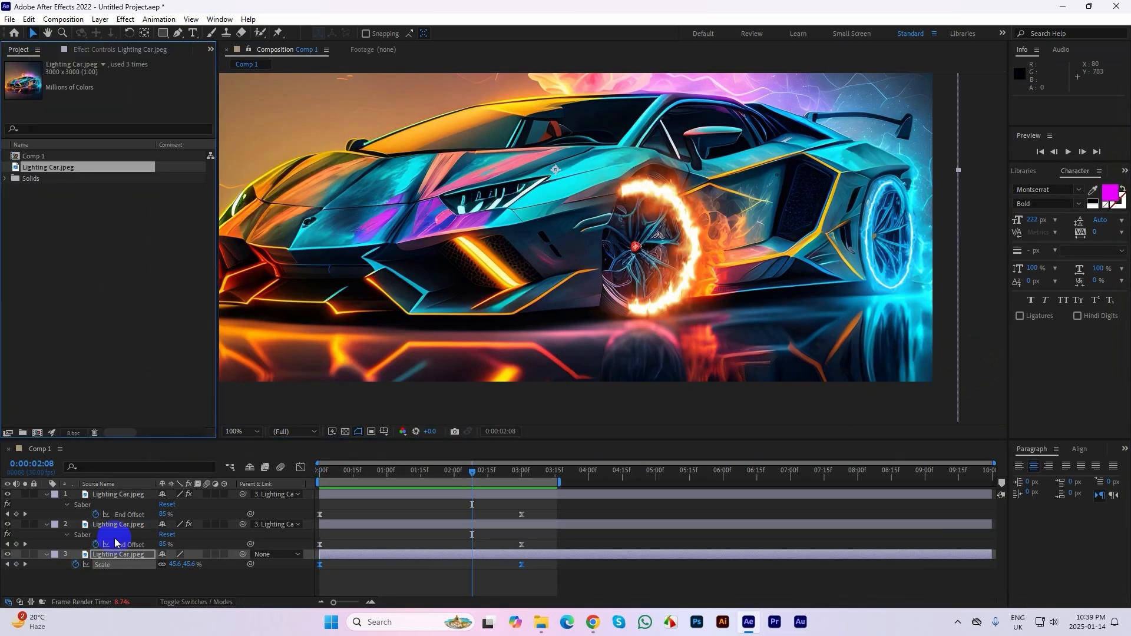
{"action": "left_click_drag", "start_coordinate": [155, 588], "coordinate": [109, 500]}
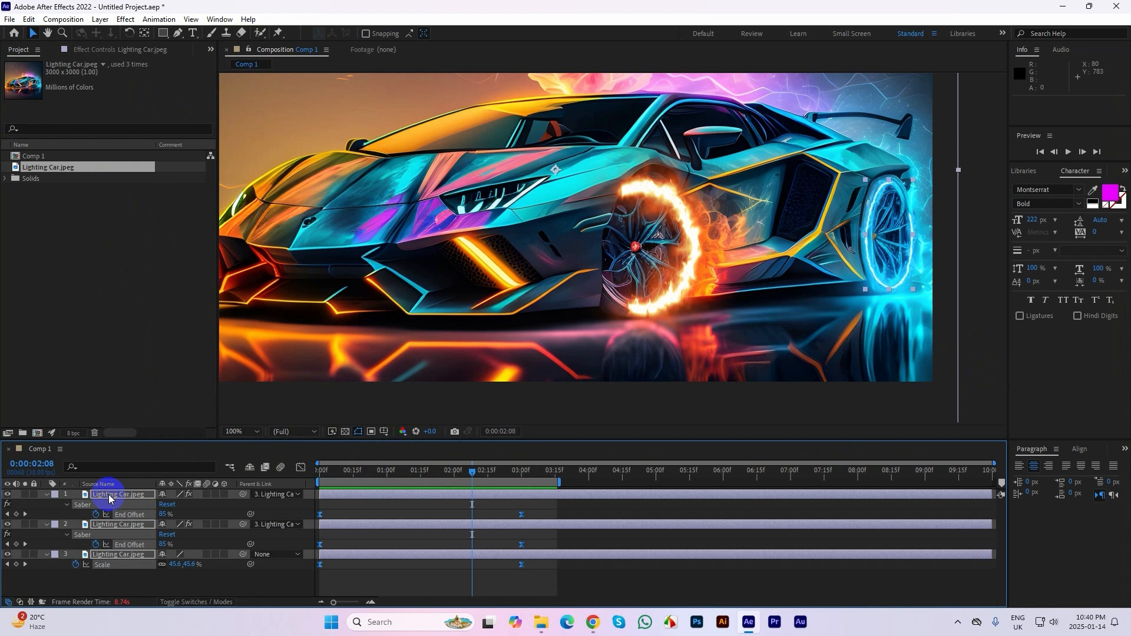
{"action": "key", "text": "Delete"}
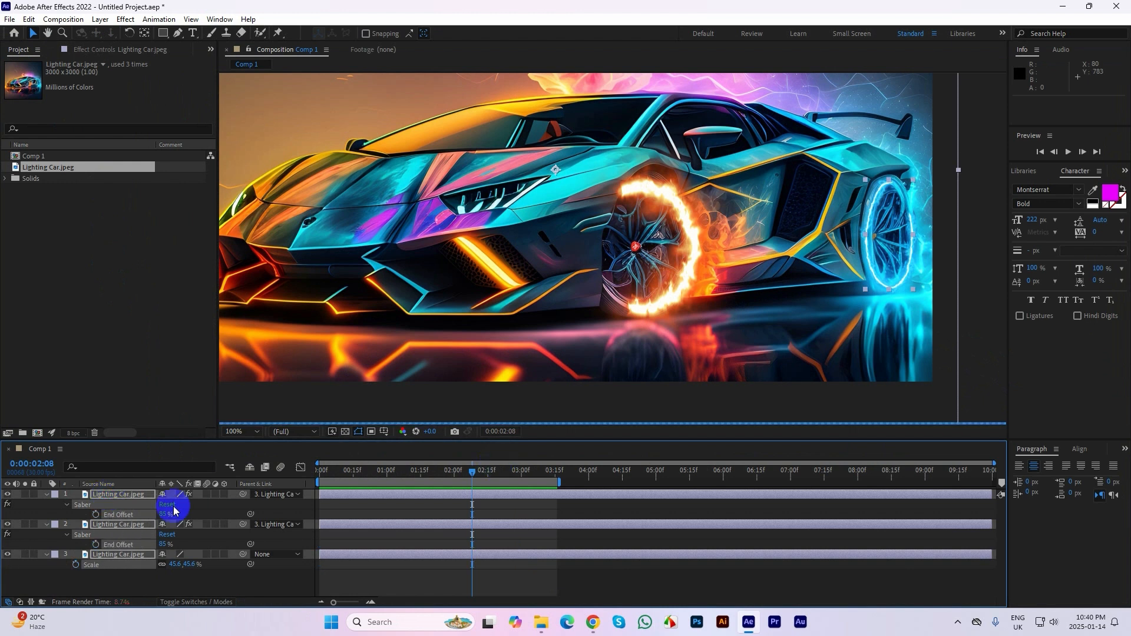
{"action": "key", "text": "Delete"}
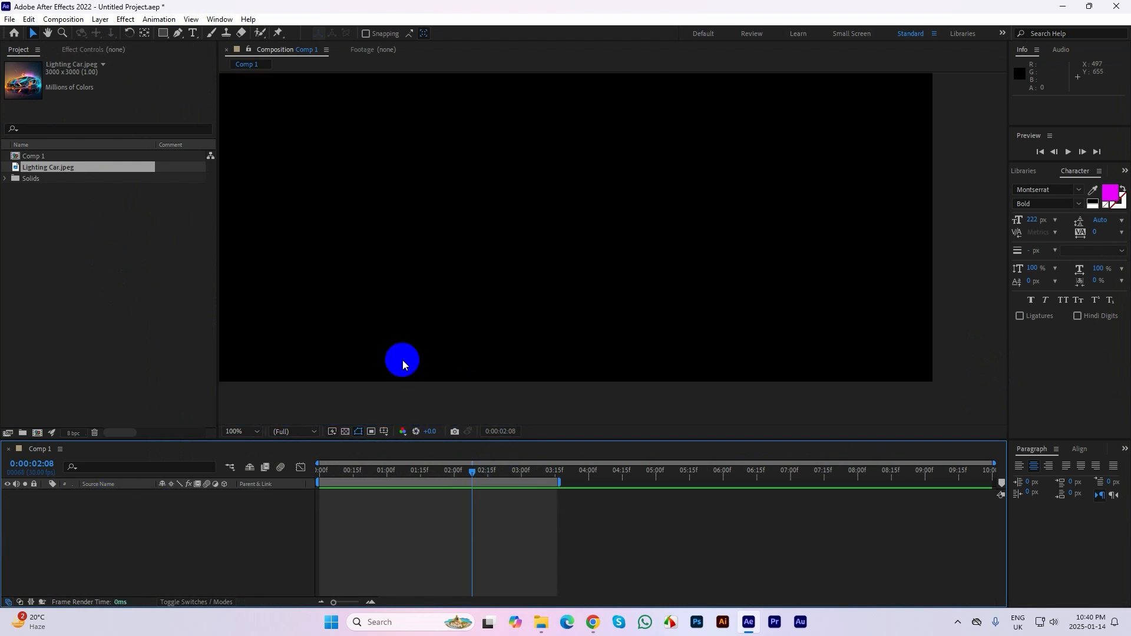
- Add a text layer reading "TEXT" near the middle of the empty composition
{"action": "left_click", "coordinate": [242, 432]}
{"action": "left_click", "coordinate": [233, 227]}
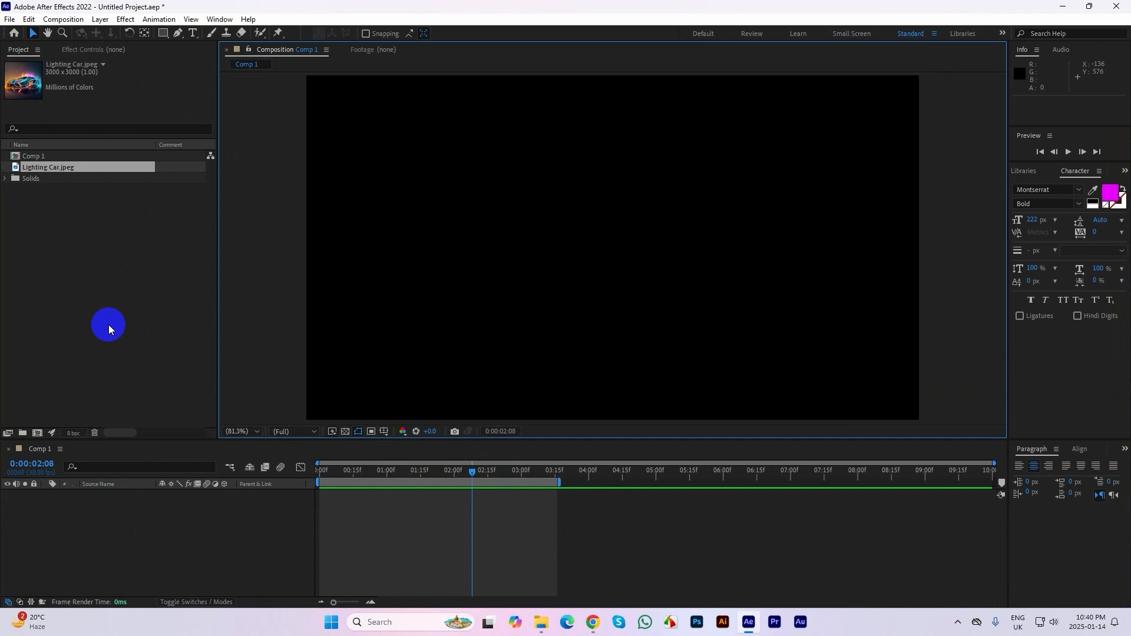
{"action": "left_click", "coordinate": [91, 312]}
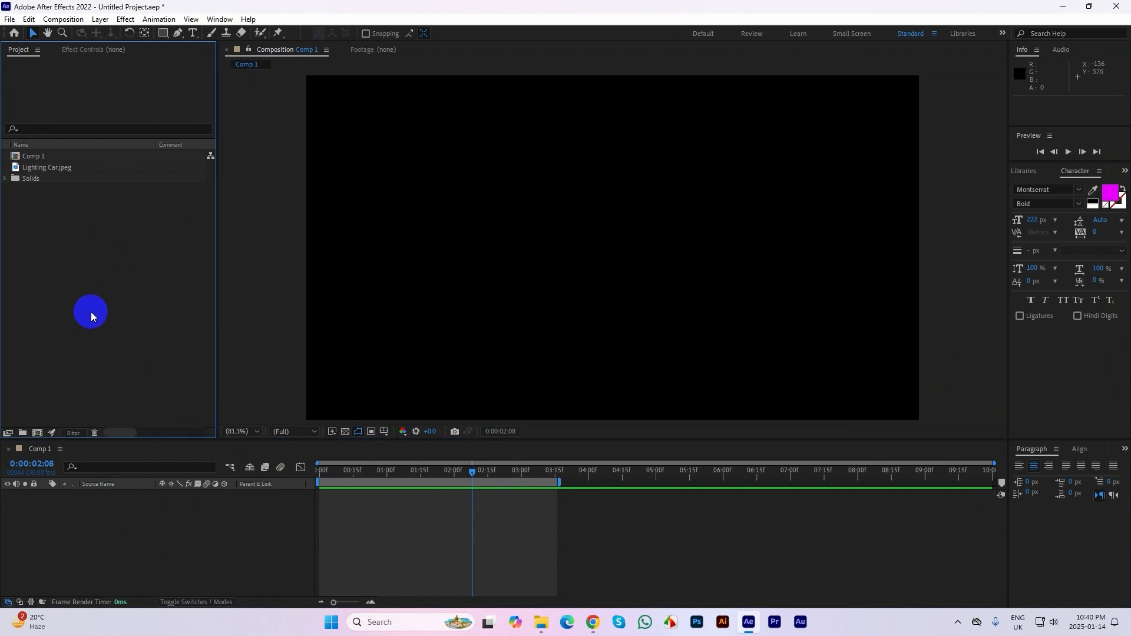
{"action": "left_click", "coordinate": [193, 33]}
{"action": "left_click", "coordinate": [545, 270]}
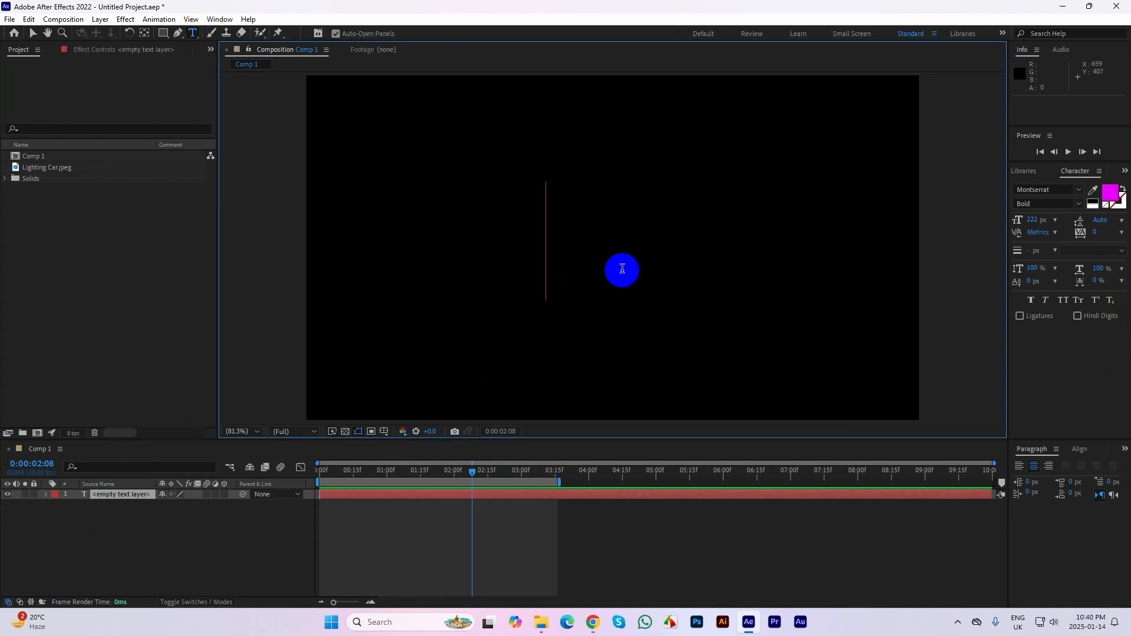
{"action": "type", "text": "TEXT"}
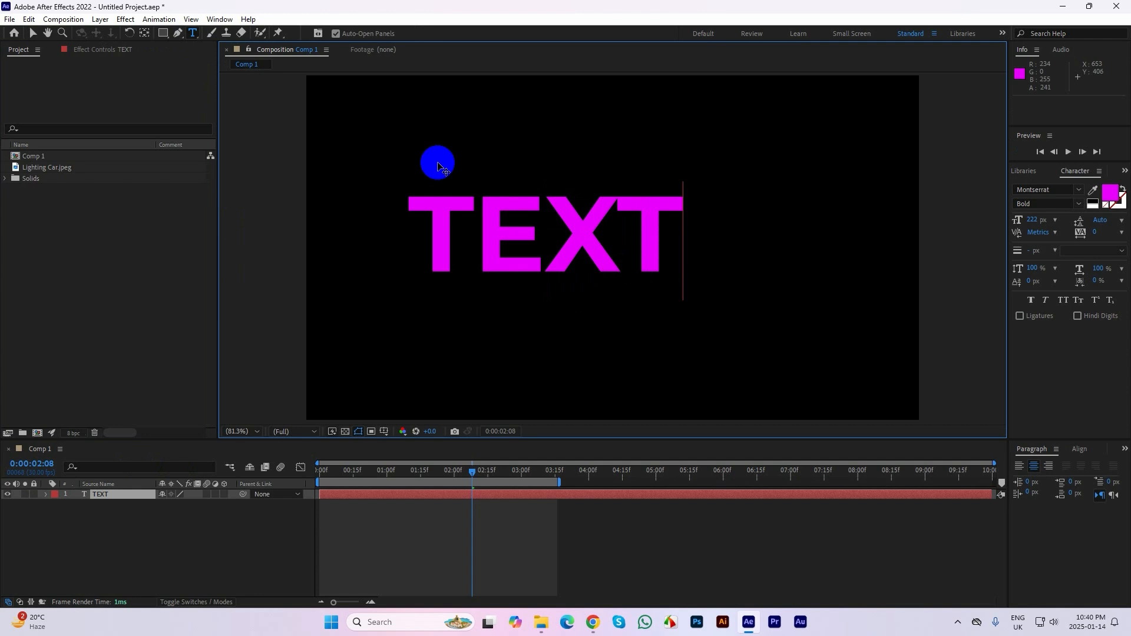
{"action": "left_click", "coordinate": [38, 34]}
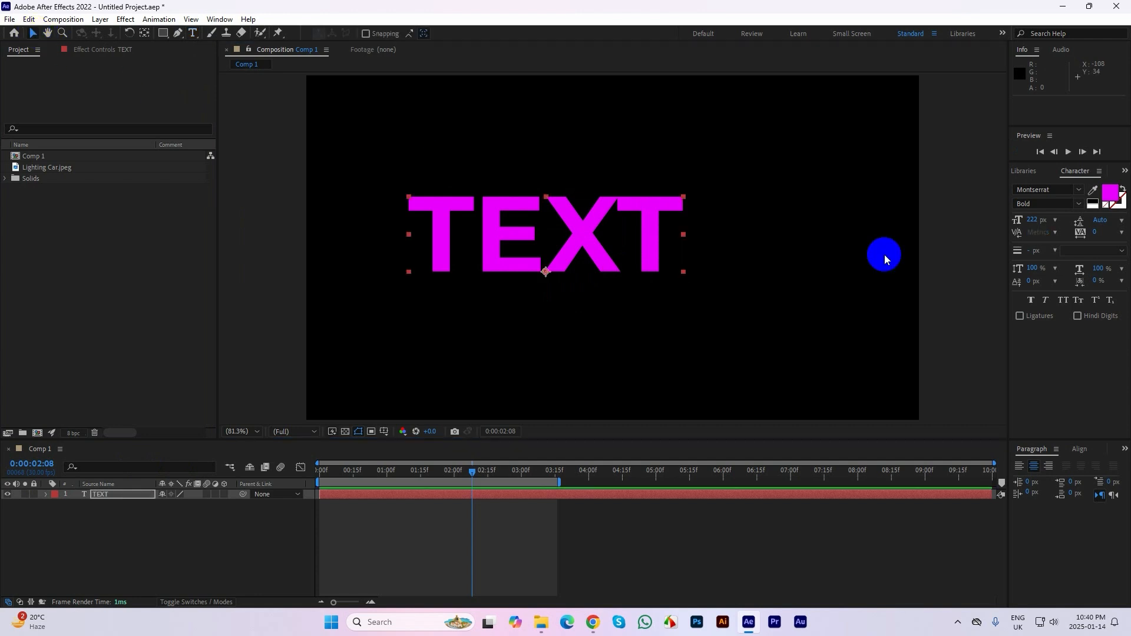
- Swap the text's magenta fill to an outline stroke, move the text toward the frame's centre and centre its anchor point
{"action": "left_click", "coordinate": [1122, 191]}
{"action": "left_click_drag", "start_coordinate": [653, 235], "coordinate": [700, 261]}
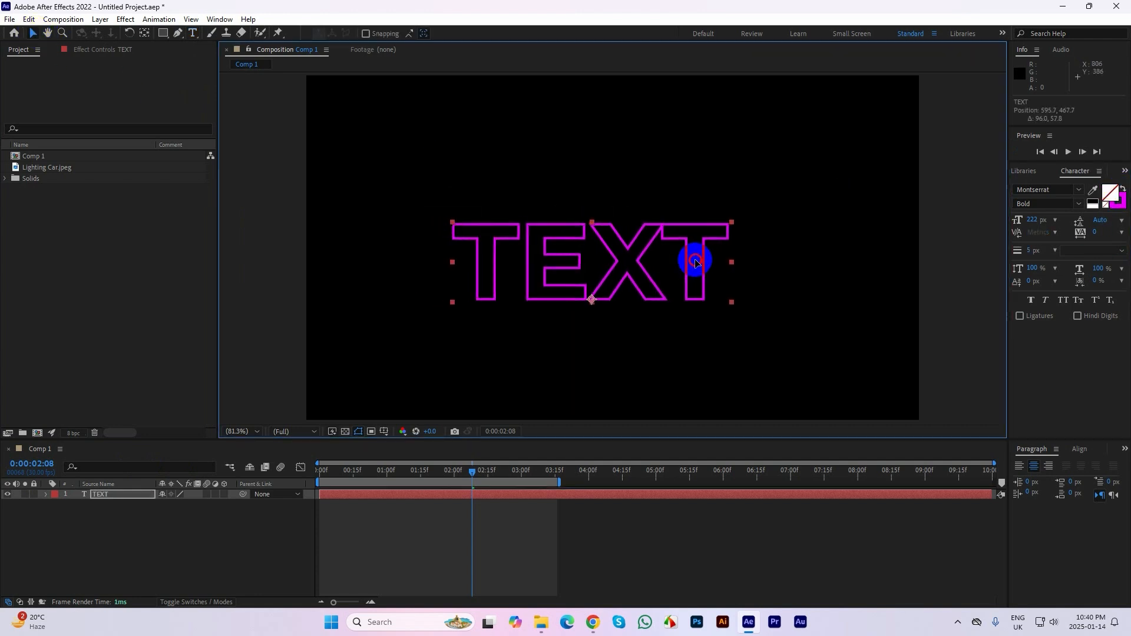
{"action": "left_click", "coordinate": [565, 231]}
{"action": "double_click", "coordinate": [144, 33]}
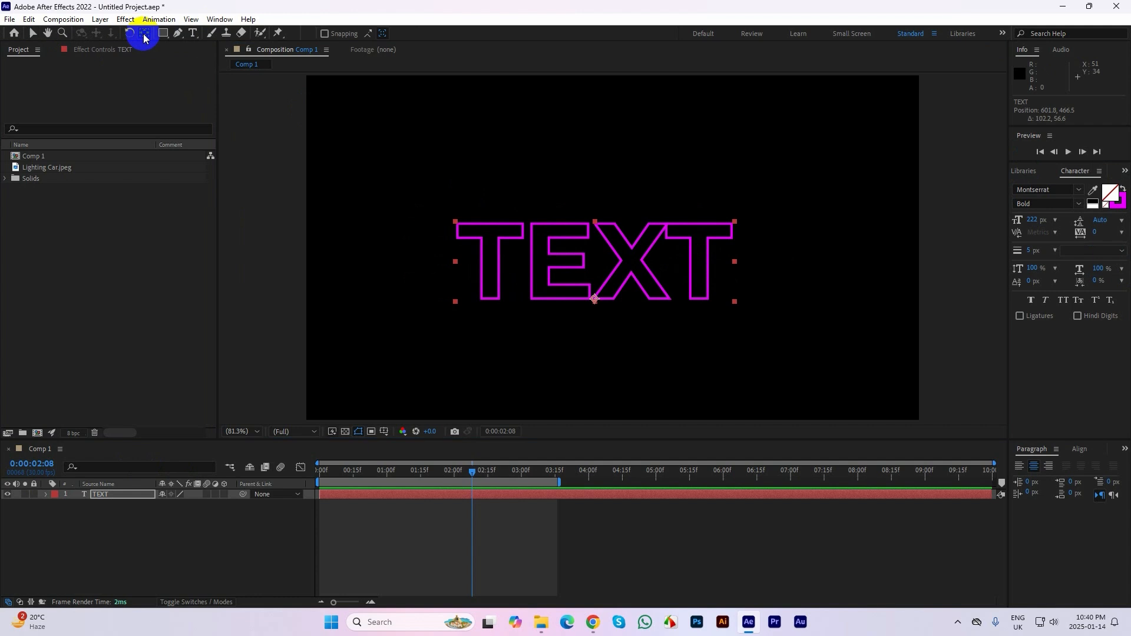
{"action": "left_click", "coordinate": [32, 34]}
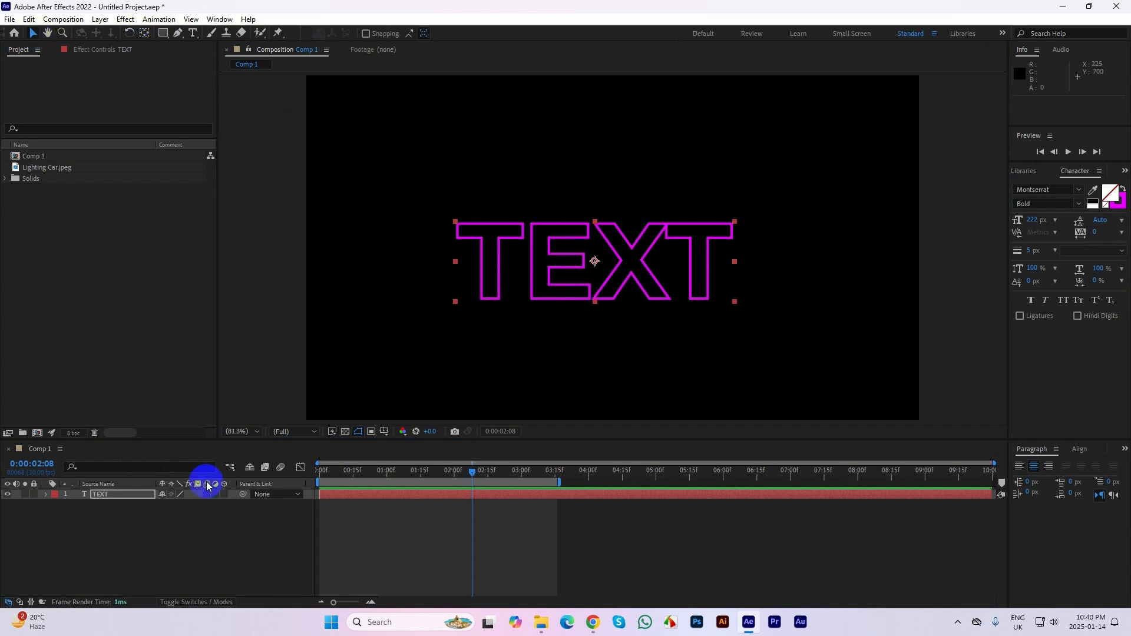
- Create a white 1280 x 720 px solid above the text, return to 0:00 and apply the Saber effect to the solid
{"action": "left_click", "coordinate": [187, 514]}
{"action": "key", "text": "ctrl+y"}
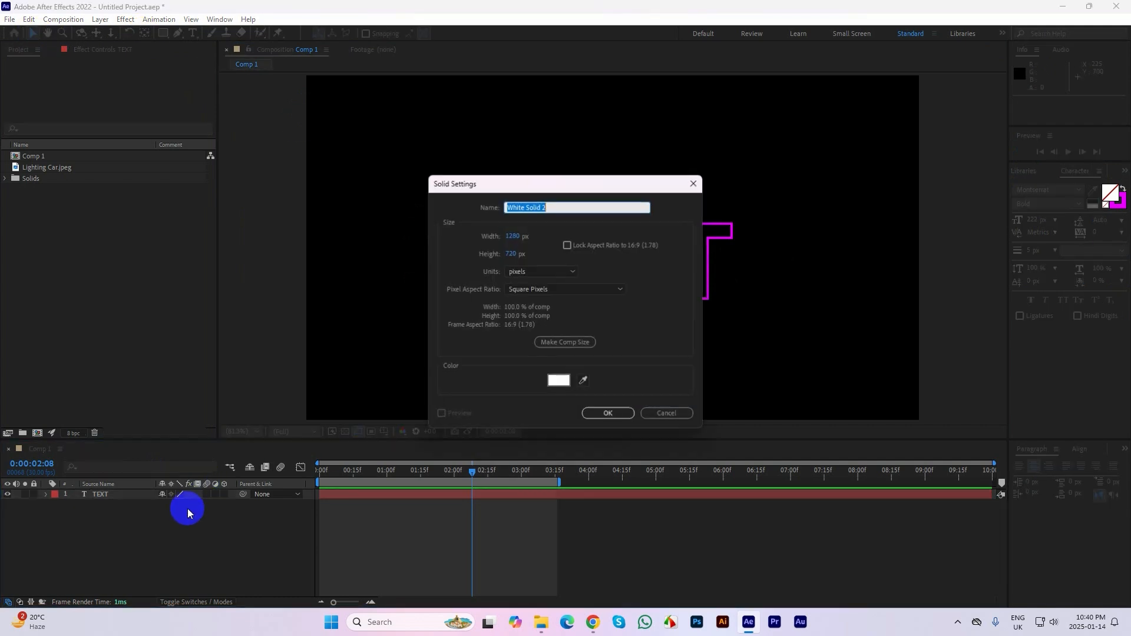
{"action": "left_click", "coordinate": [609, 413]}
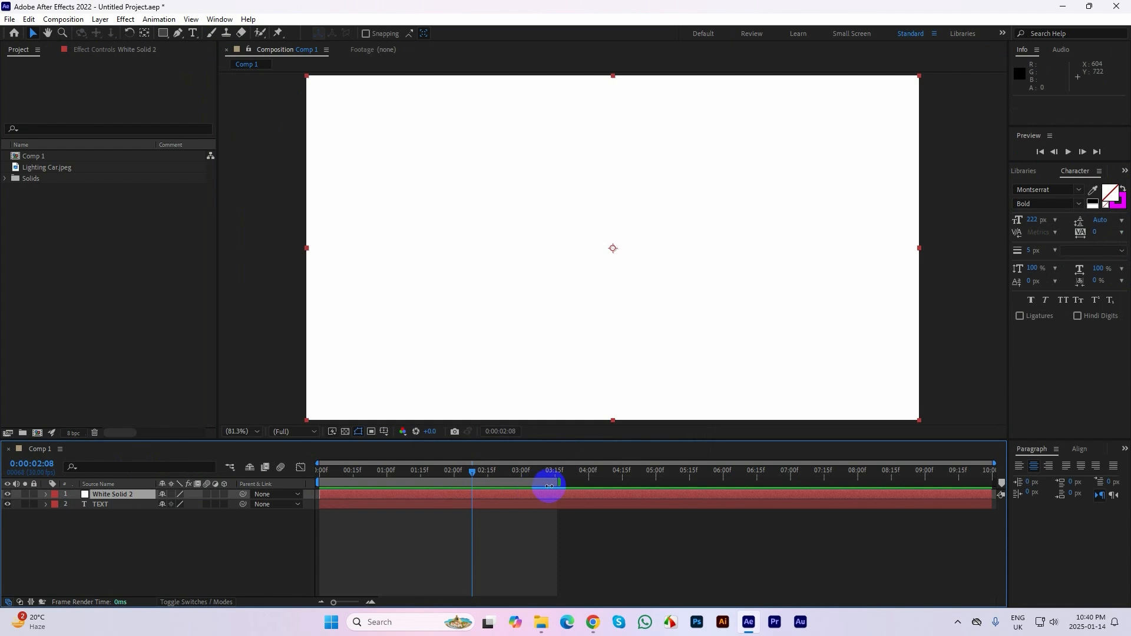
{"action": "left_click_drag", "start_coordinate": [353, 473], "coordinate": [277, 470]}
{"action": "key", "text": "ctrl+space"}
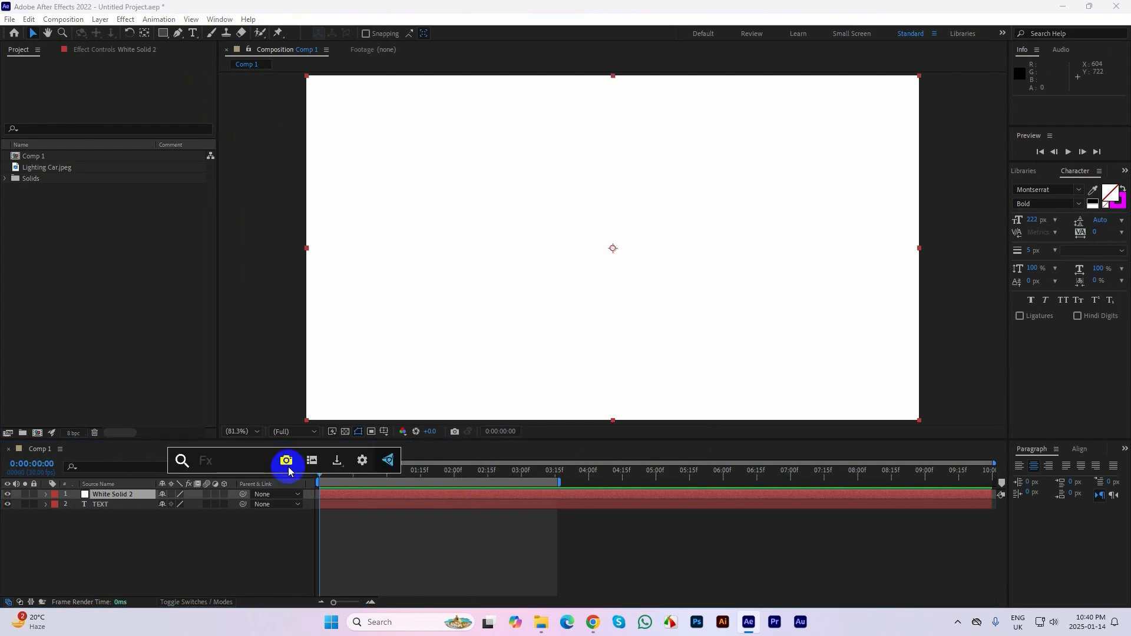
{"action": "type", "text": "sa"}
{"action": "left_click", "coordinate": [228, 494]}
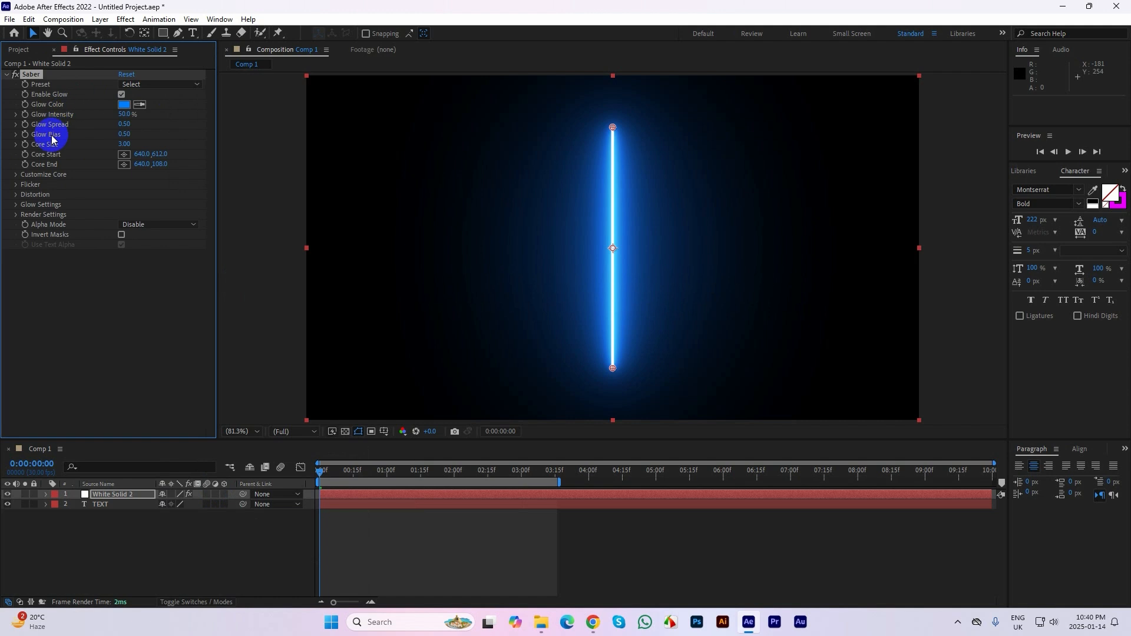
- Set Saber's Core Type to Text Layer with TEXT as its source, and reduce Glow Intensity to 21%
{"action": "left_click", "coordinate": [17, 175]}
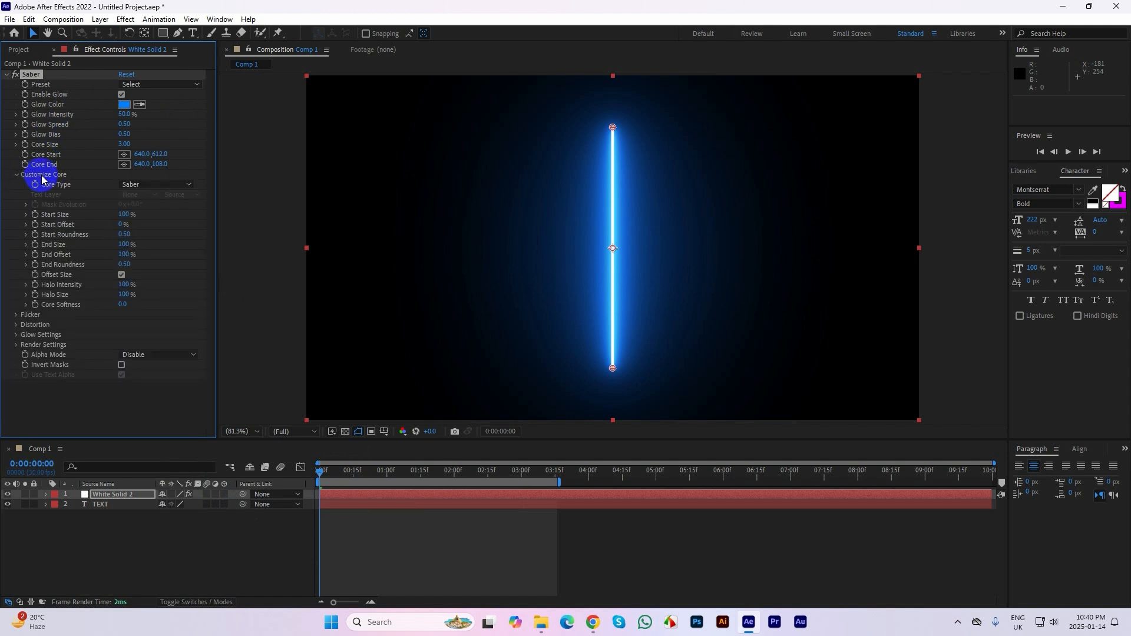
{"action": "left_click", "coordinate": [149, 187]}
{"action": "left_click", "coordinate": [155, 223]}
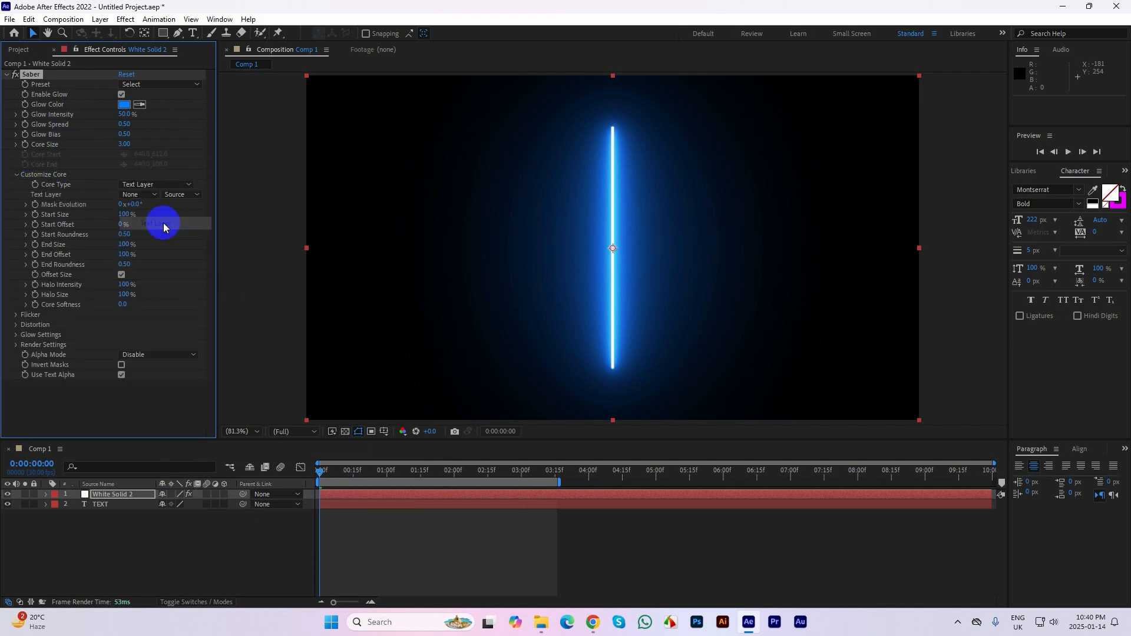
{"action": "left_click", "coordinate": [133, 195]}
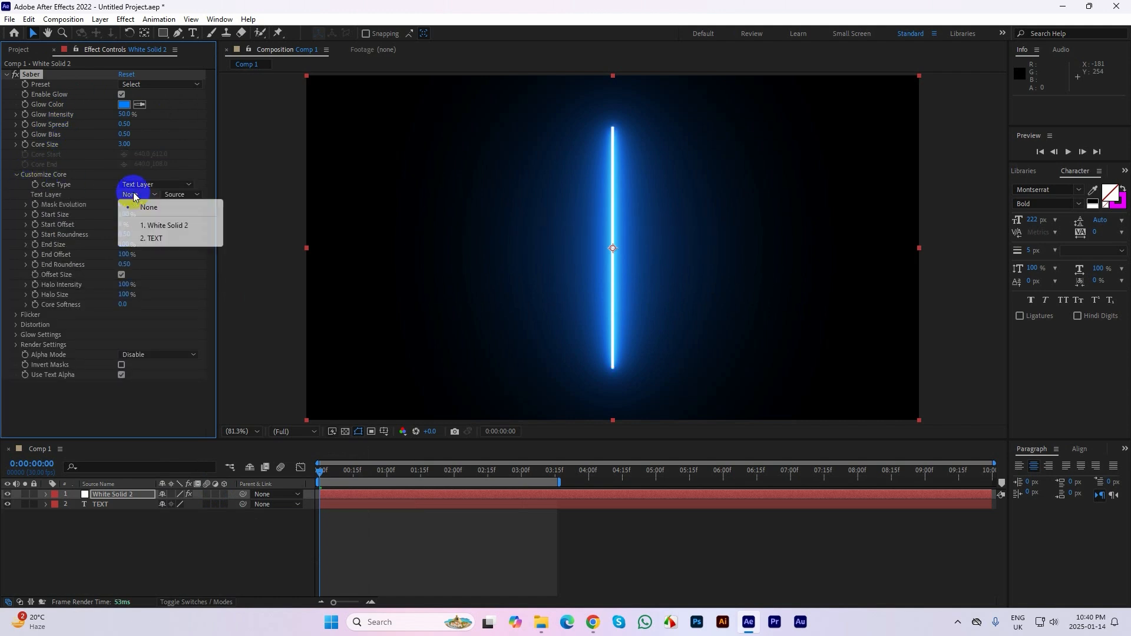
{"action": "left_click", "coordinate": [155, 239]}
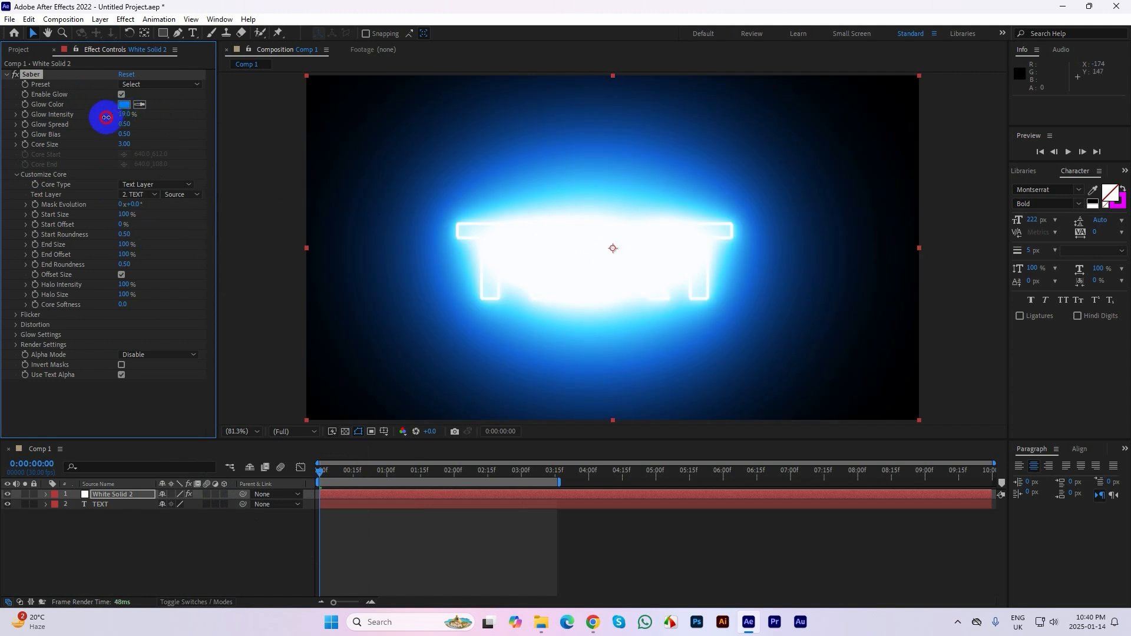
{"action": "mouse_move", "coordinate": [106, 117]}
{"action": "left_mouse_down"}
{"action": "mouse_move", "coordinate": [96, 116]}
{"action": "mouse_move", "coordinate": [109, 118]}
{"action": "left_mouse_up"}
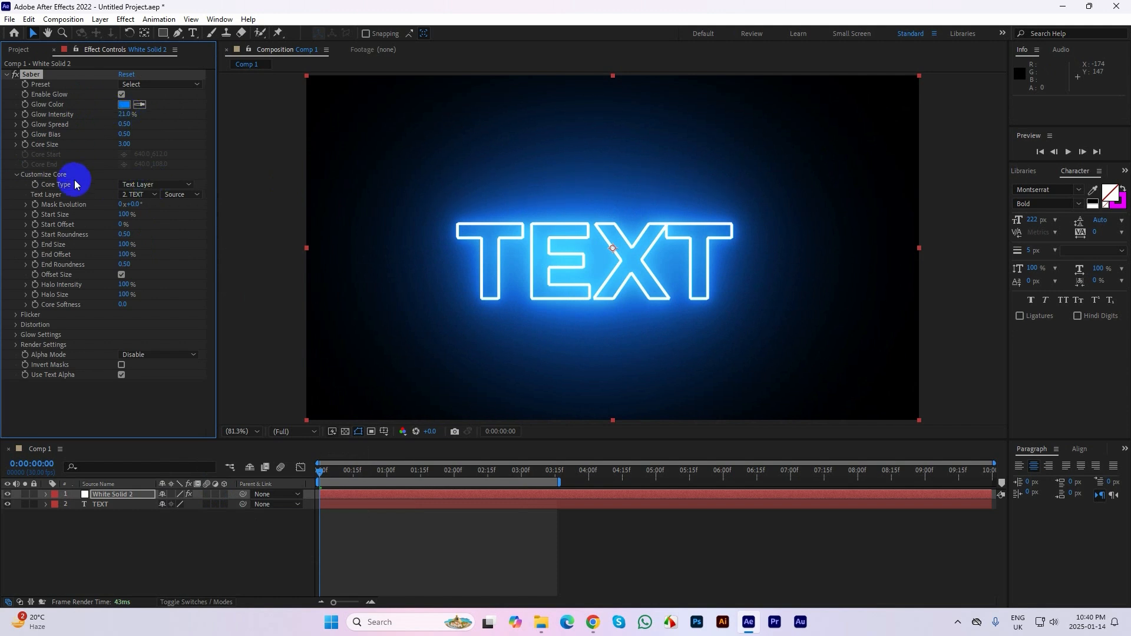
- Try Saber's Ghost preset on the text, switch to the Proton preset and preview the glow
{"action": "left_click", "coordinate": [144, 187]}
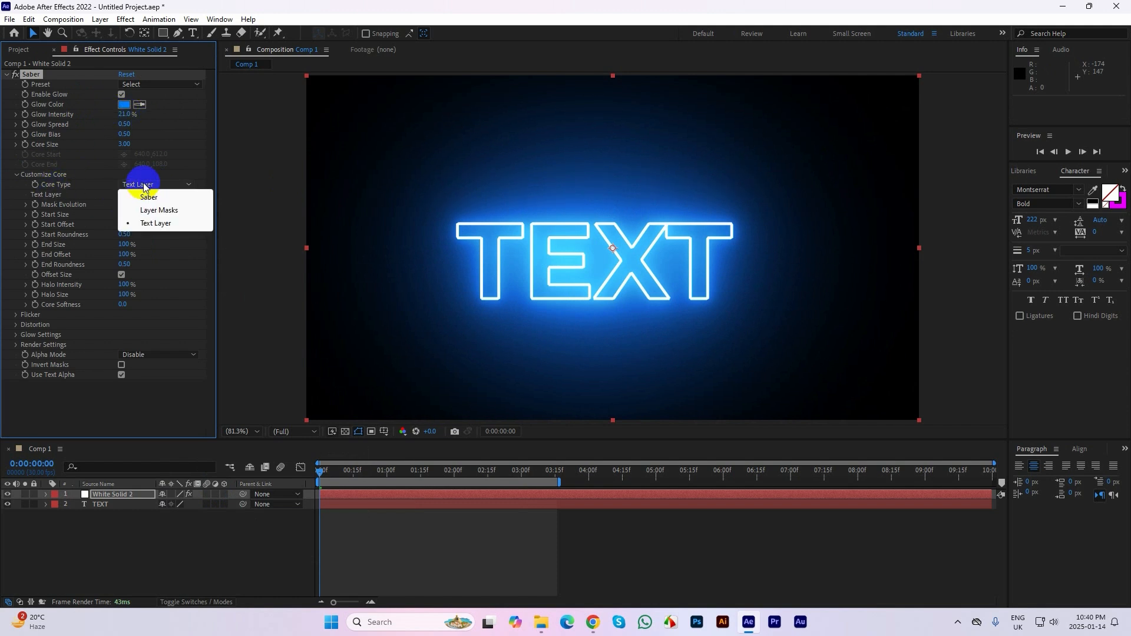
{"action": "left_click", "coordinate": [167, 83]}
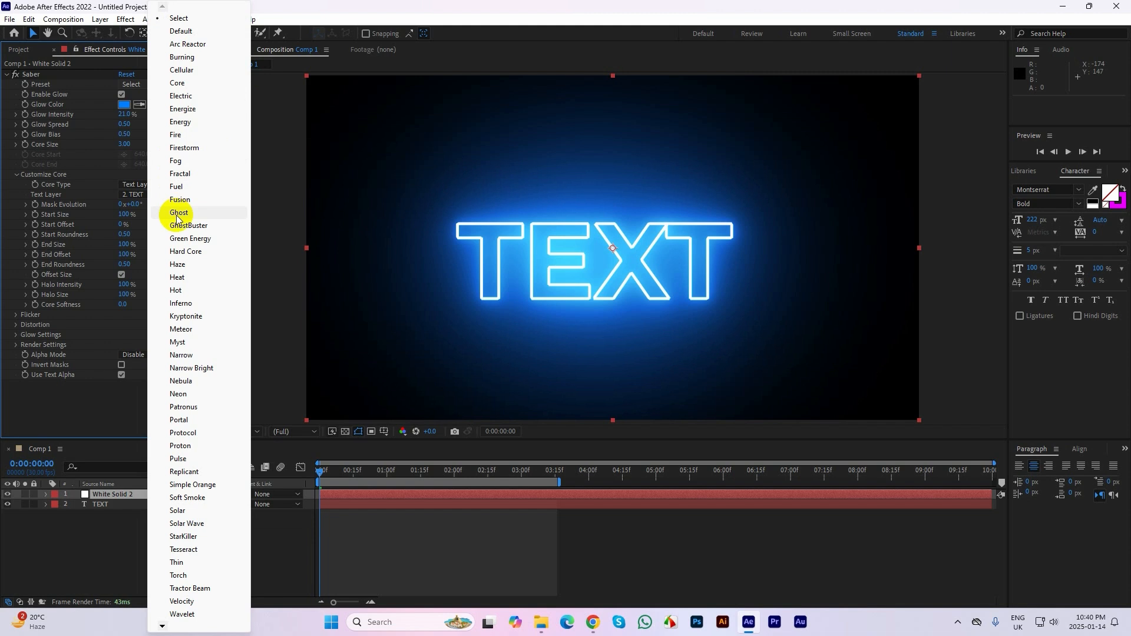
{"action": "left_click", "coordinate": [177, 216]}
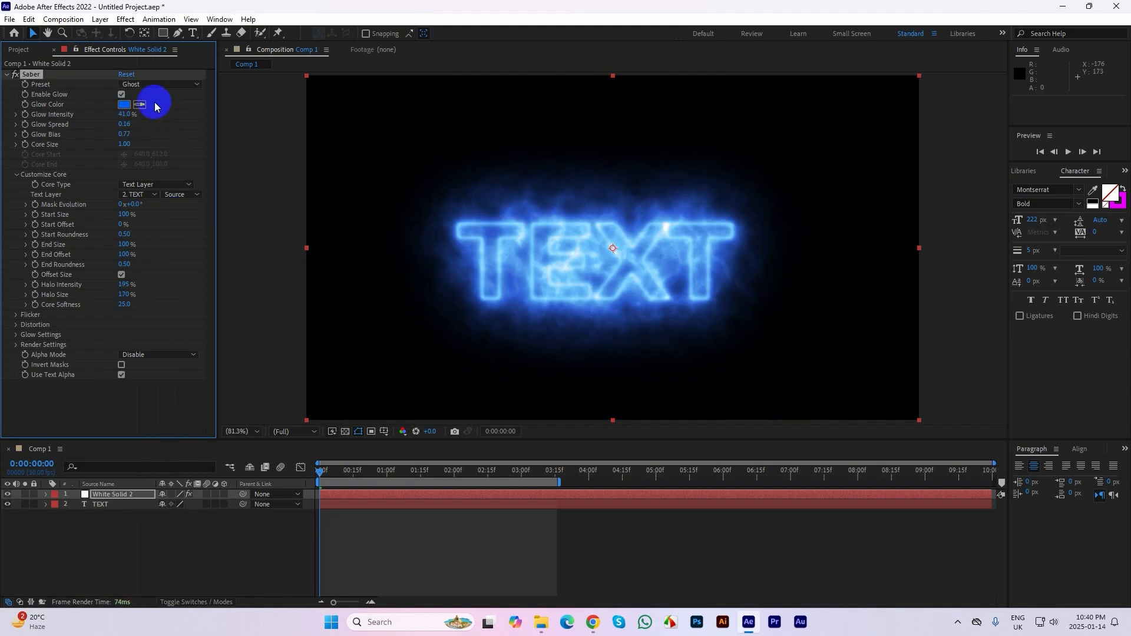
{"action": "left_click", "coordinate": [139, 85]}
{"action": "left_click", "coordinate": [184, 449]}
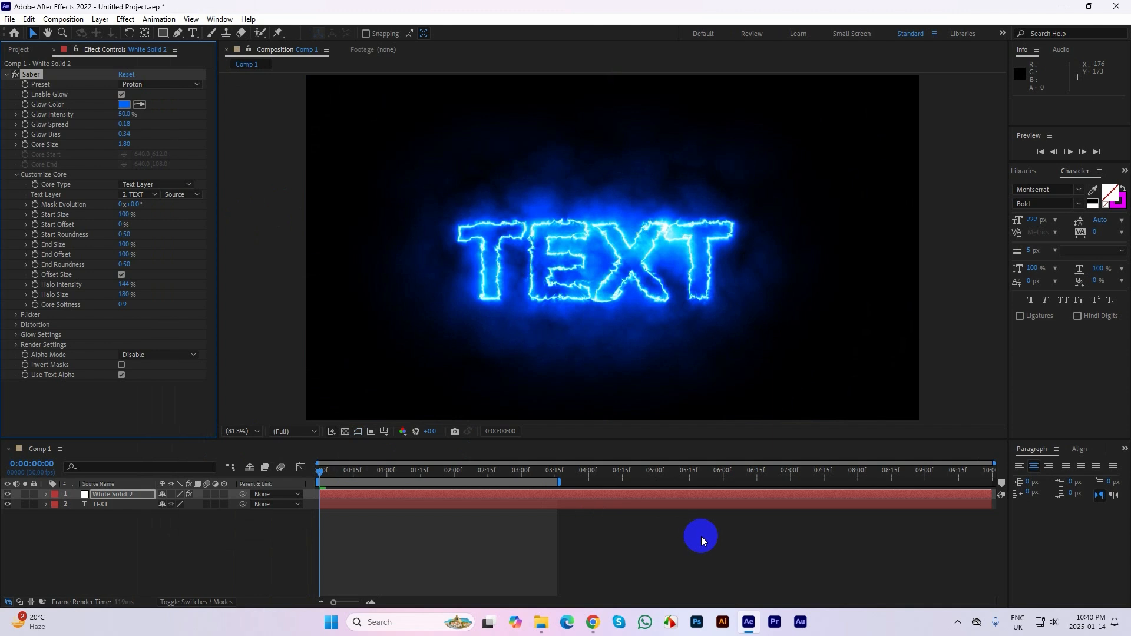
{"action": "key", "text": "space"}
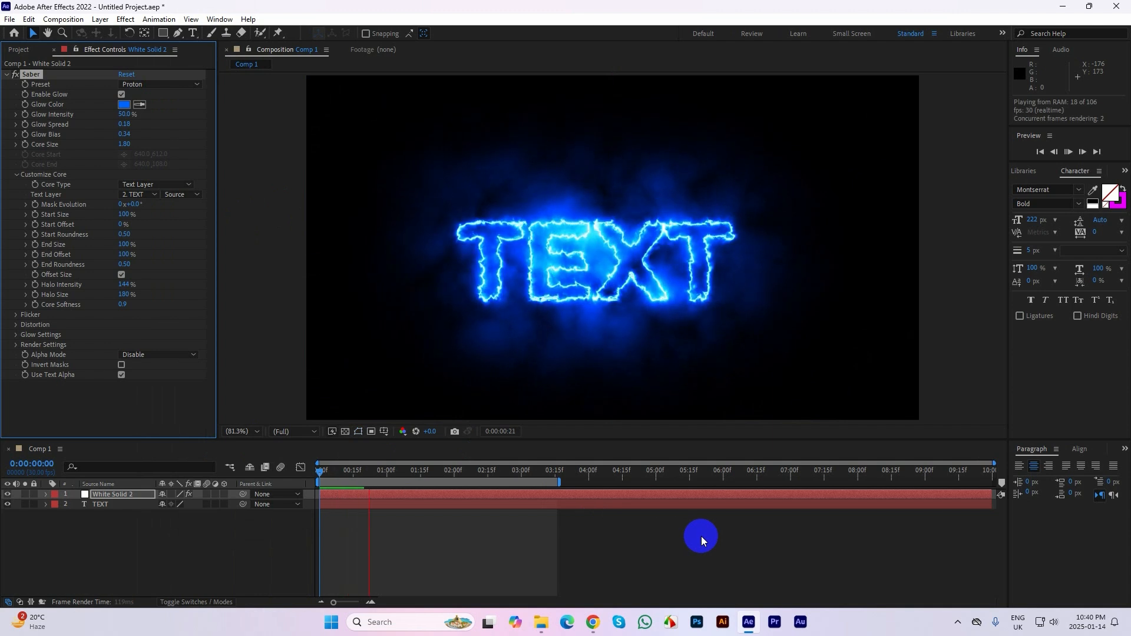
{"action": "left_click", "coordinate": [272, 466]}
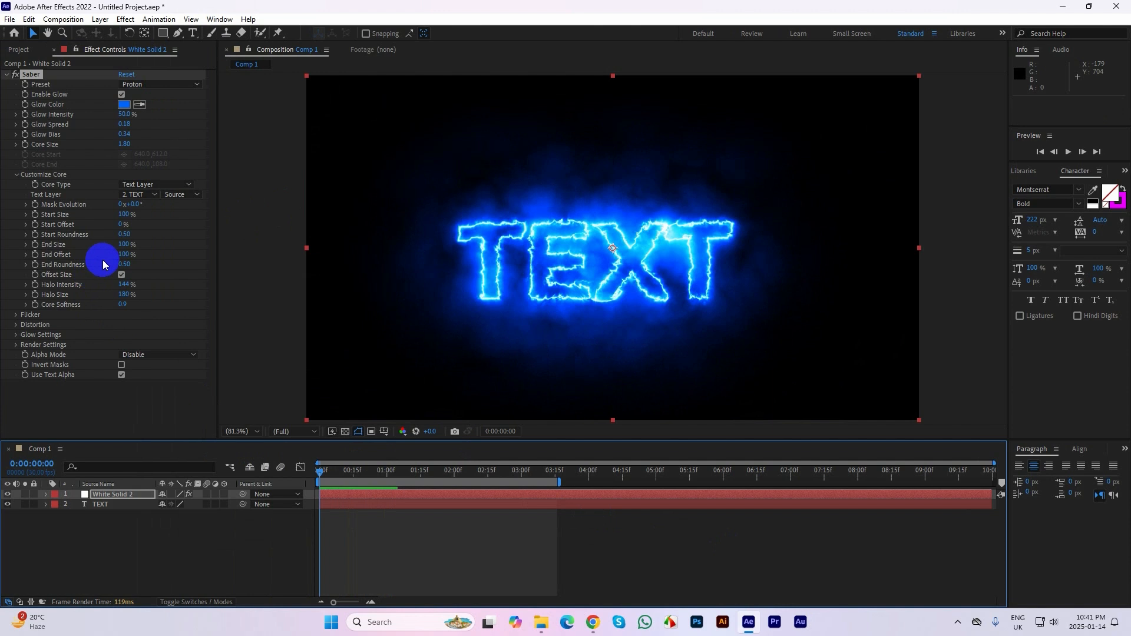
- Keyframe Saber's End Offset at 0% at the composition's start and 97% at 0:00:01:00
{"action": "left_click_drag", "start_coordinate": [125, 254], "coordinate": [14, 265]}
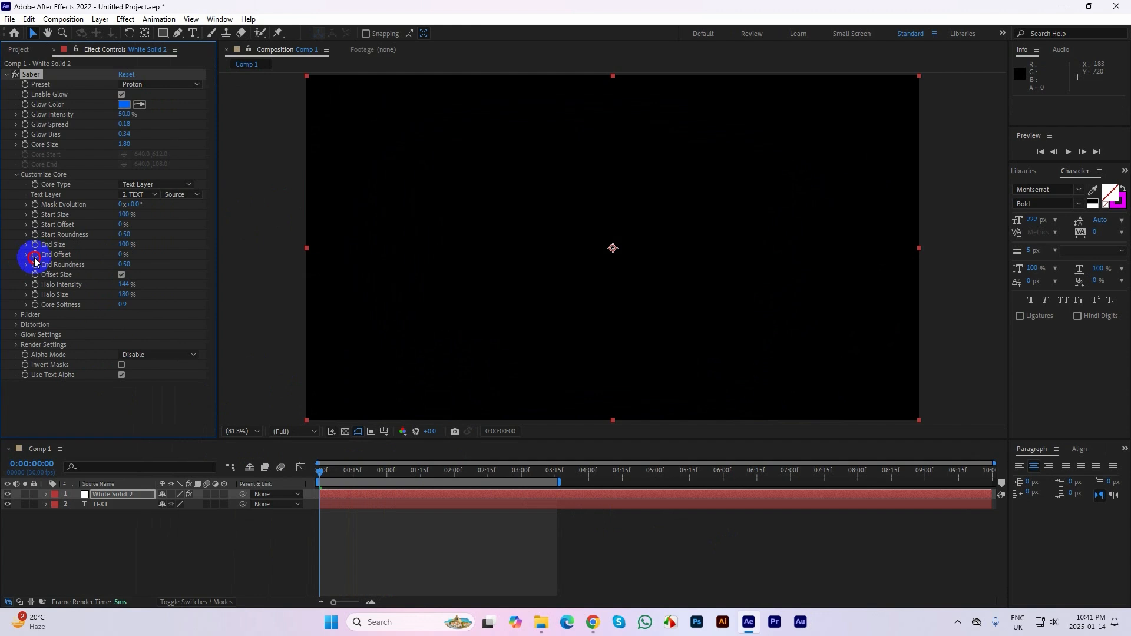
{"action": "left_click", "coordinate": [34, 255]}
{"action": "left_click_drag", "start_coordinate": [322, 472], "coordinate": [379, 478]}
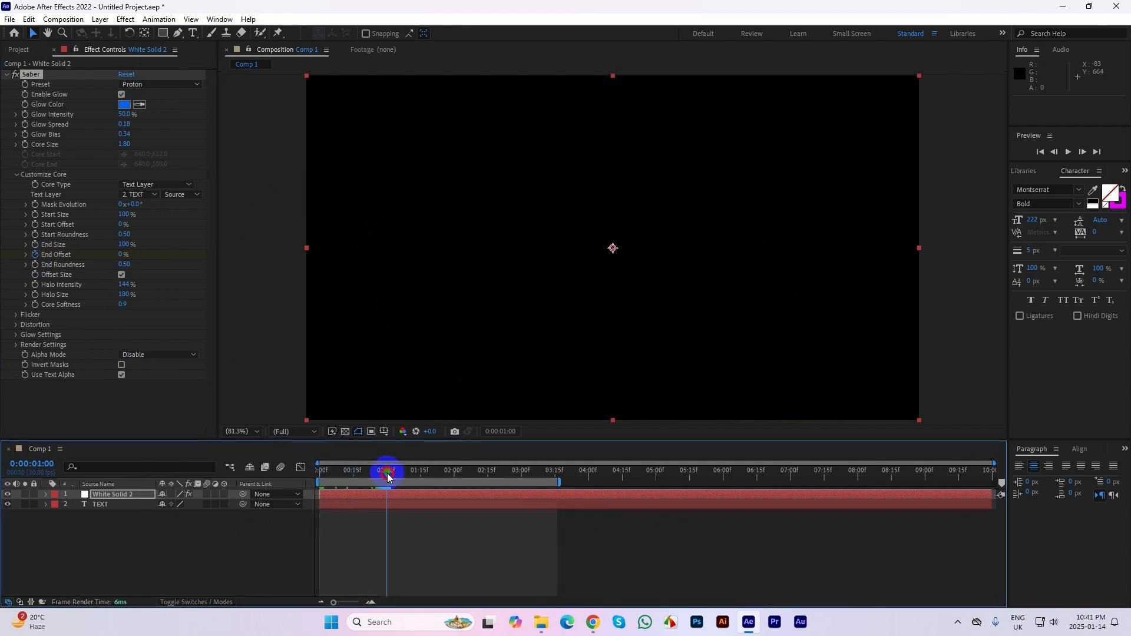
{"action": "left_click_drag", "start_coordinate": [120, 255], "coordinate": [383, 272]}
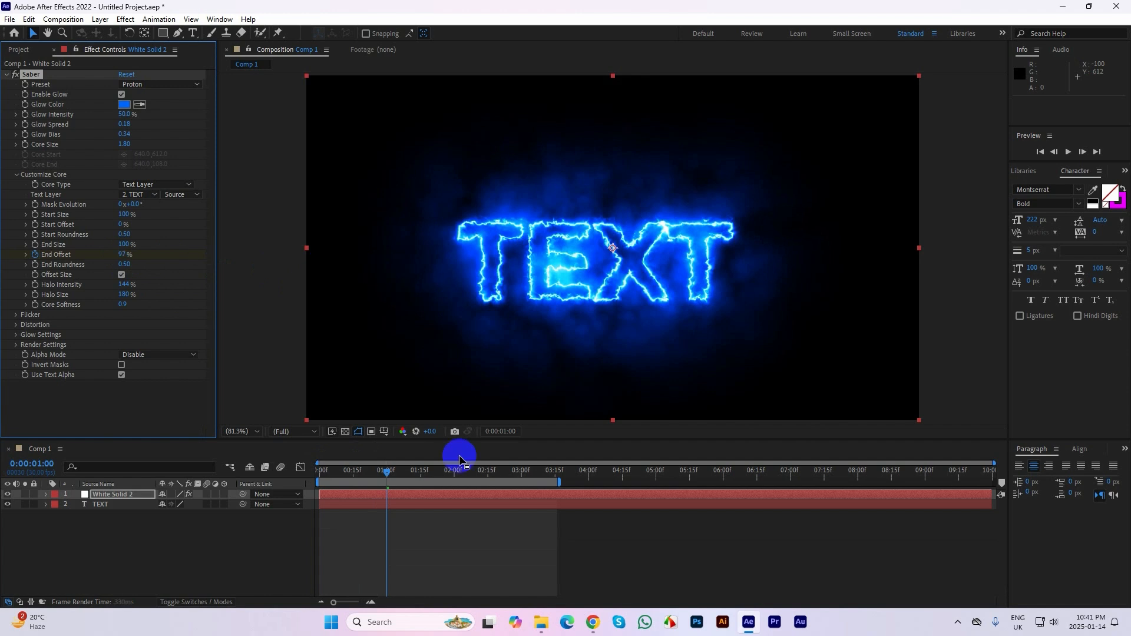
- Preview the Saber text animation from the start, with the work area shortened to end at 0:00:01:23
{"action": "left_click_drag", "start_coordinate": [386, 473], "coordinate": [270, 476]}
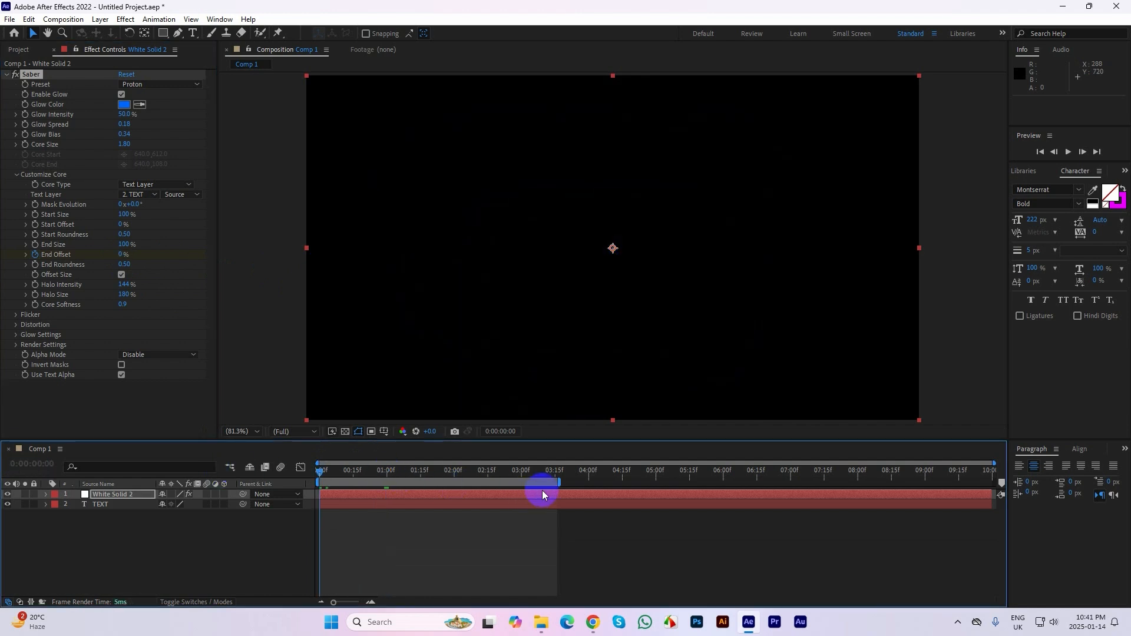
{"action": "key", "text": "space"}
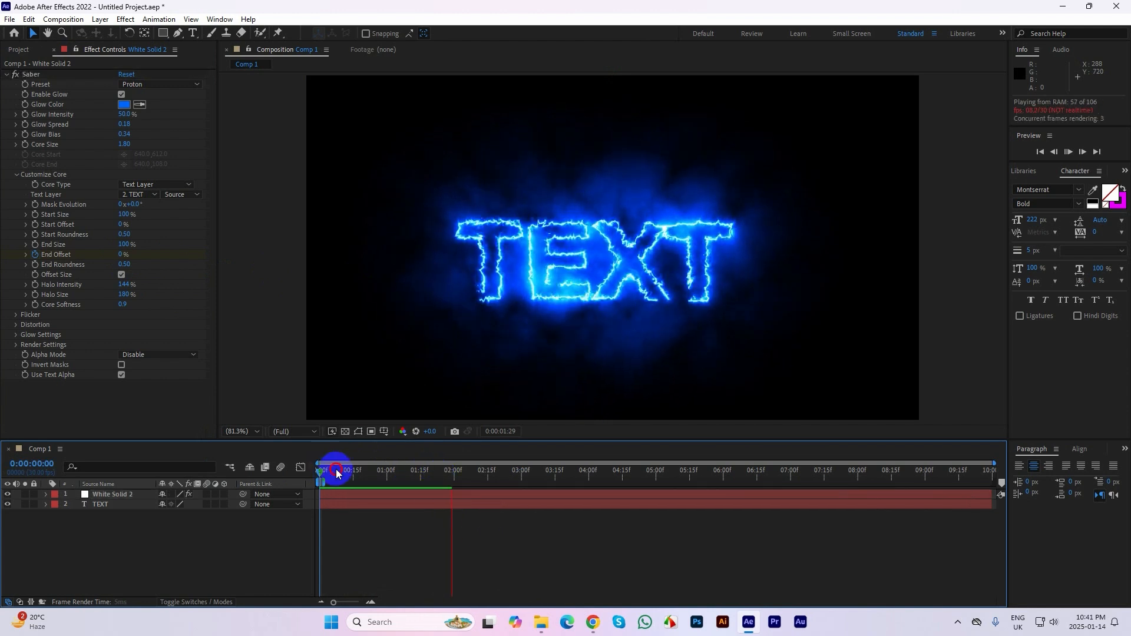
{"action": "left_click_drag", "start_coordinate": [335, 470], "coordinate": [445, 487]}
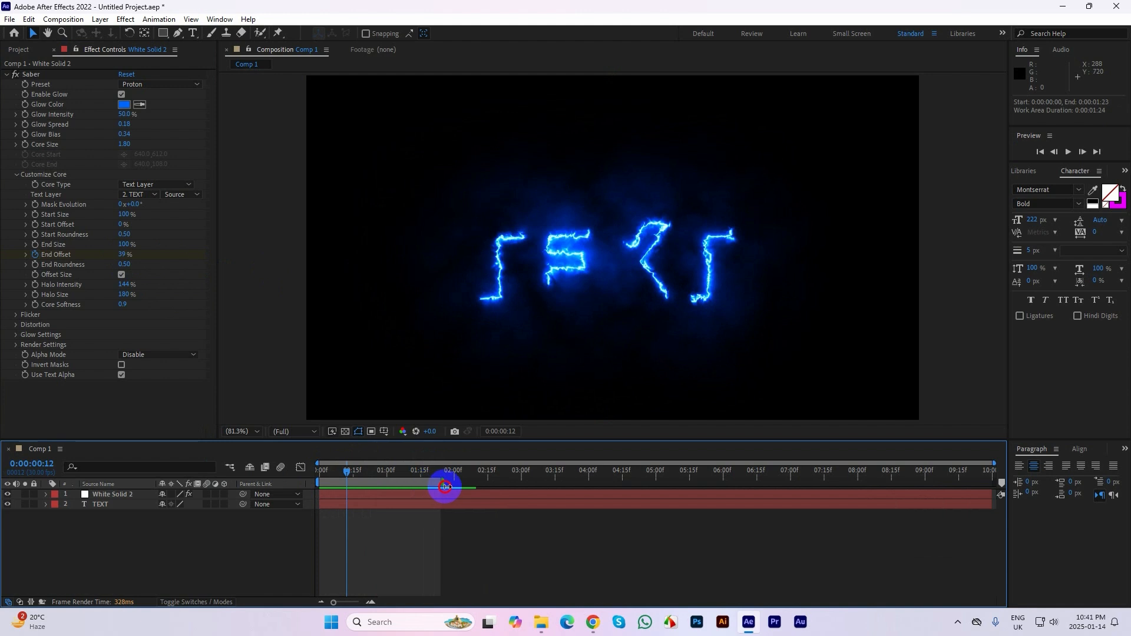
{"action": "key", "text": "space"}
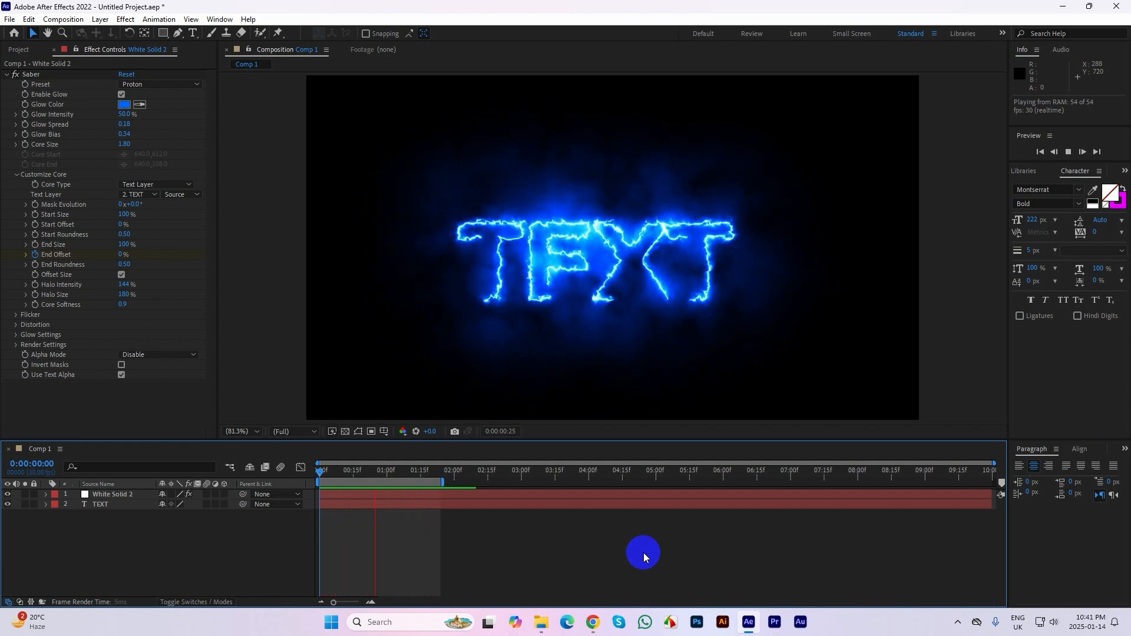
{"action": "key", "text": "space"}
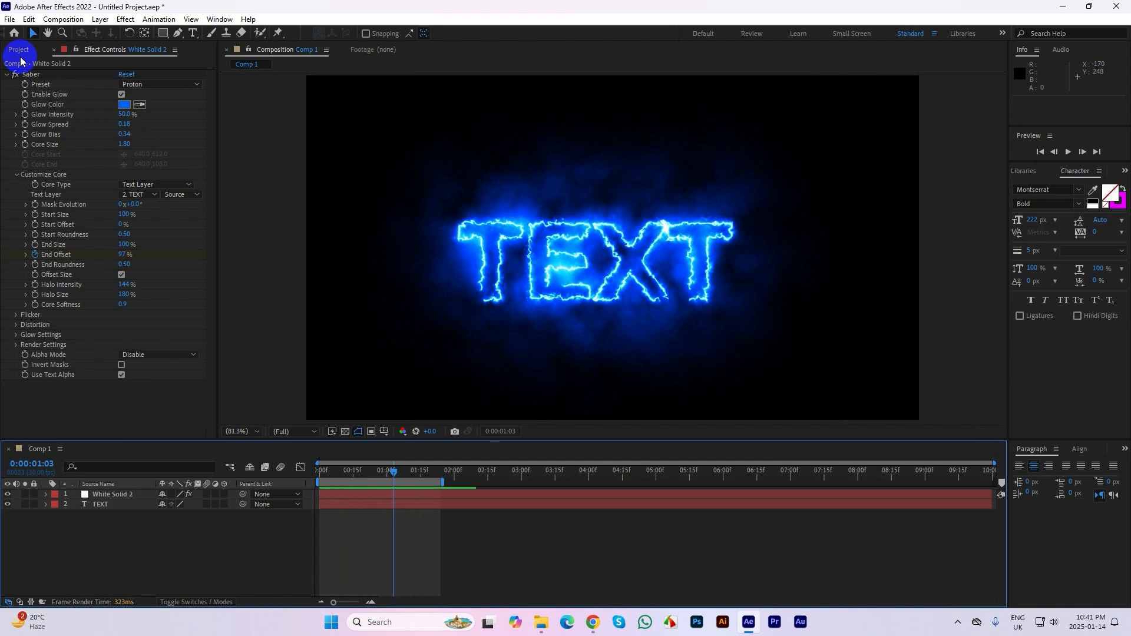
- Delete the White Solid 2 and TEXT layers from Comp 1 and extend the work area to 0:00:09:29
{"action": "left_click", "coordinate": [20, 51]}
{"action": "left_click_drag", "start_coordinate": [156, 530], "coordinate": [110, 493]}
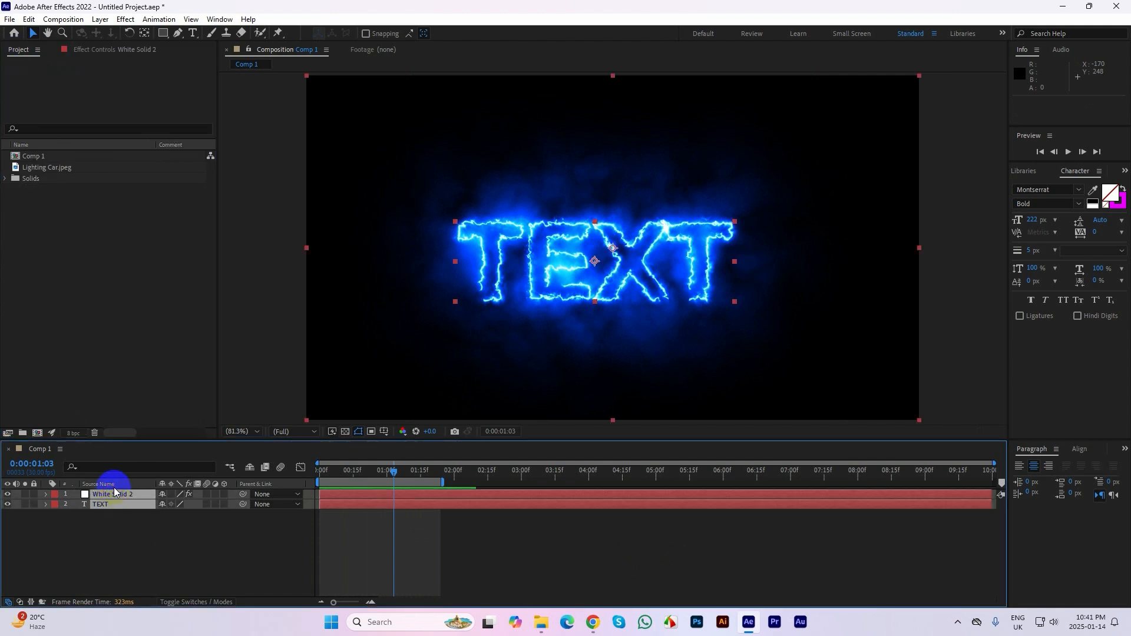
{"action": "key", "text": "Delete"}
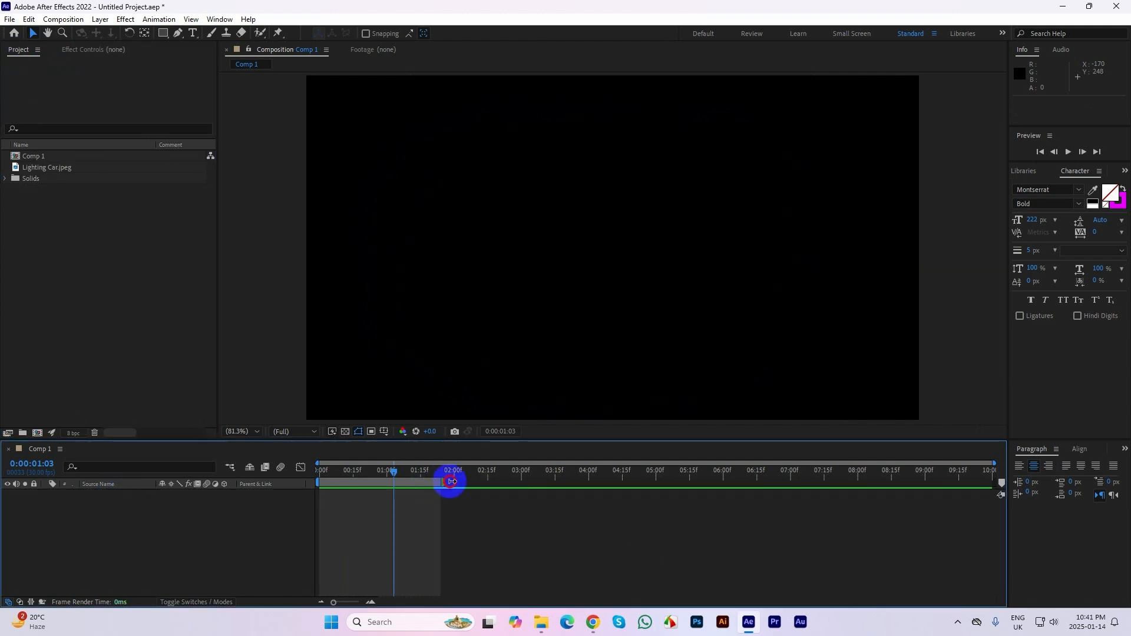
{"action": "left_click_drag", "start_coordinate": [452, 482], "coordinate": [1017, 482]}
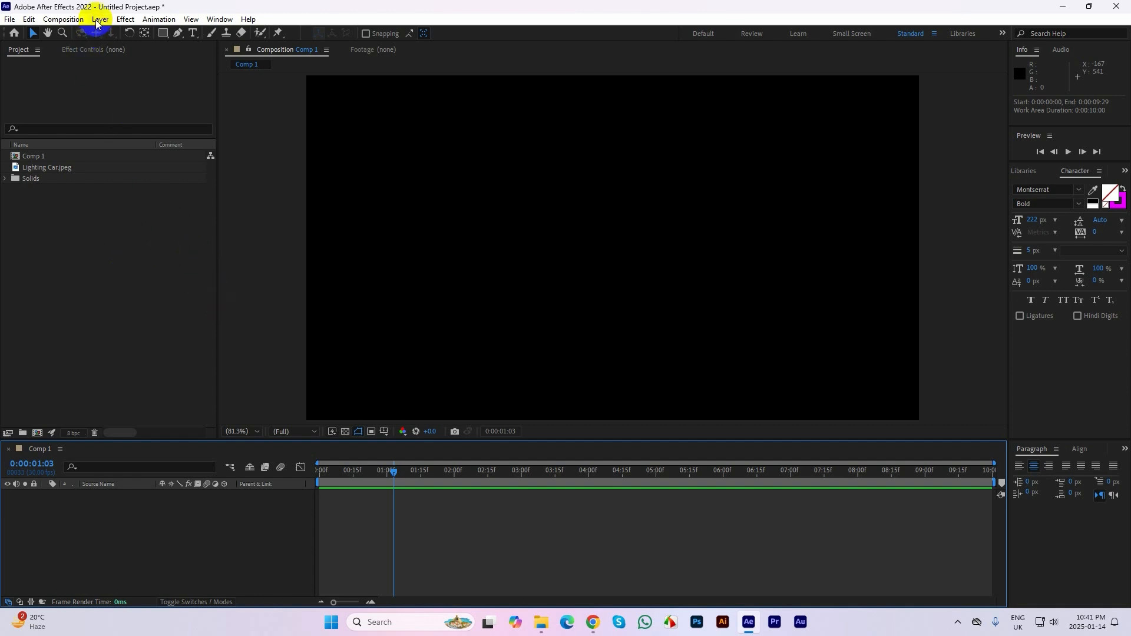
- Add Lighting Car.jpeg to Comp 1 and scale the layer to 43%
{"action": "left_click", "coordinate": [124, 19]}
{"action": "left_click", "coordinate": [150, 558]}
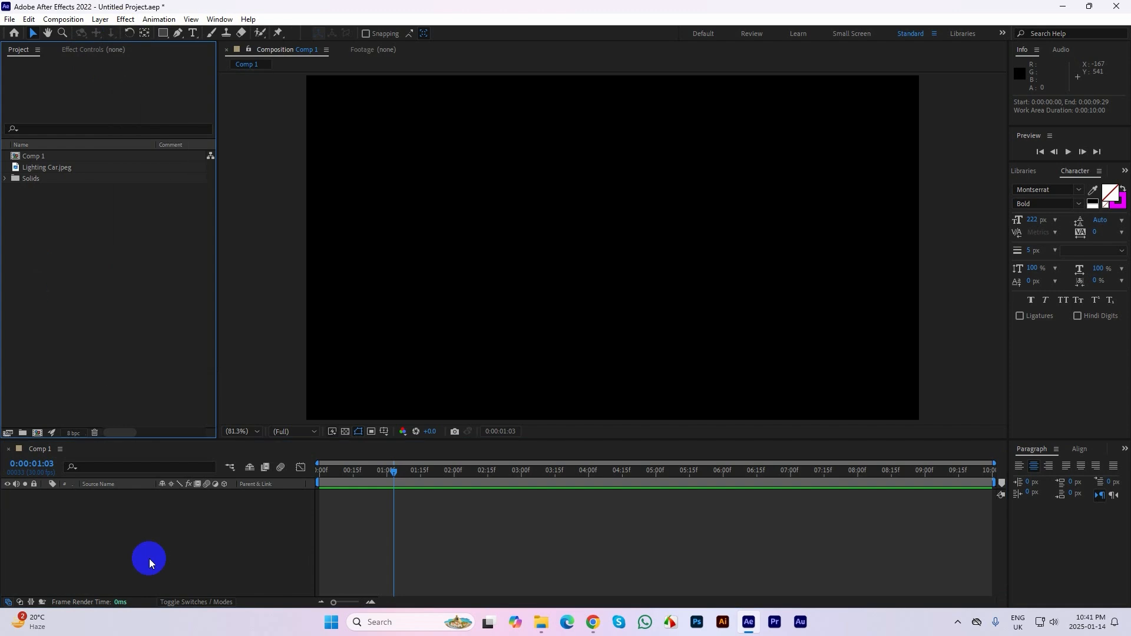
{"action": "left_click", "coordinate": [139, 536]}
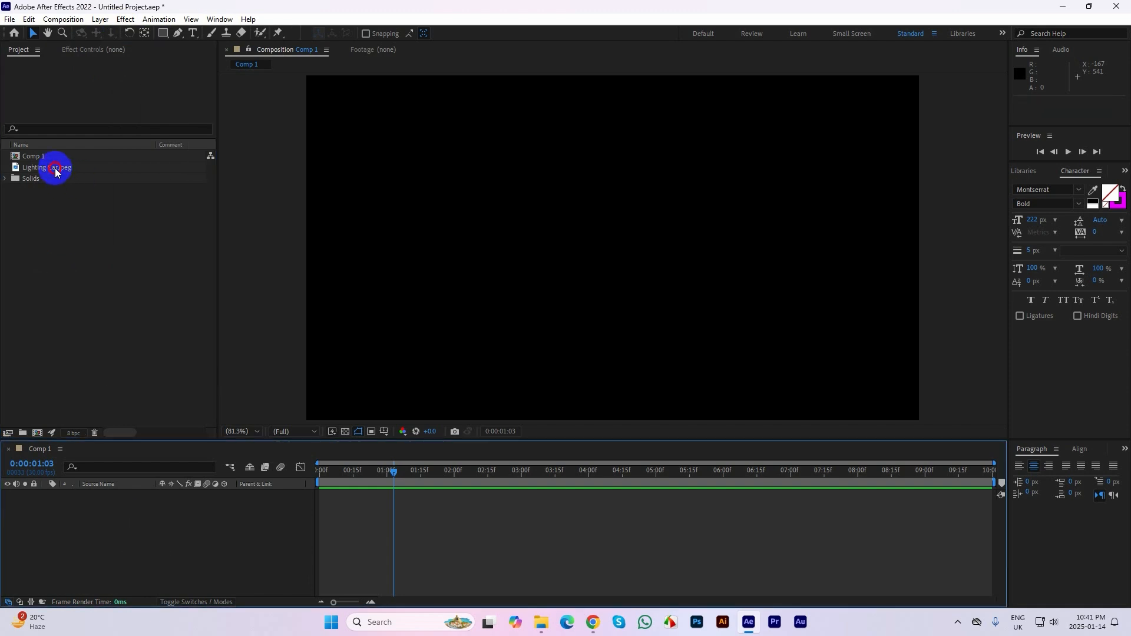
{"action": "left_click_drag", "start_coordinate": [56, 172], "coordinate": [151, 512]}
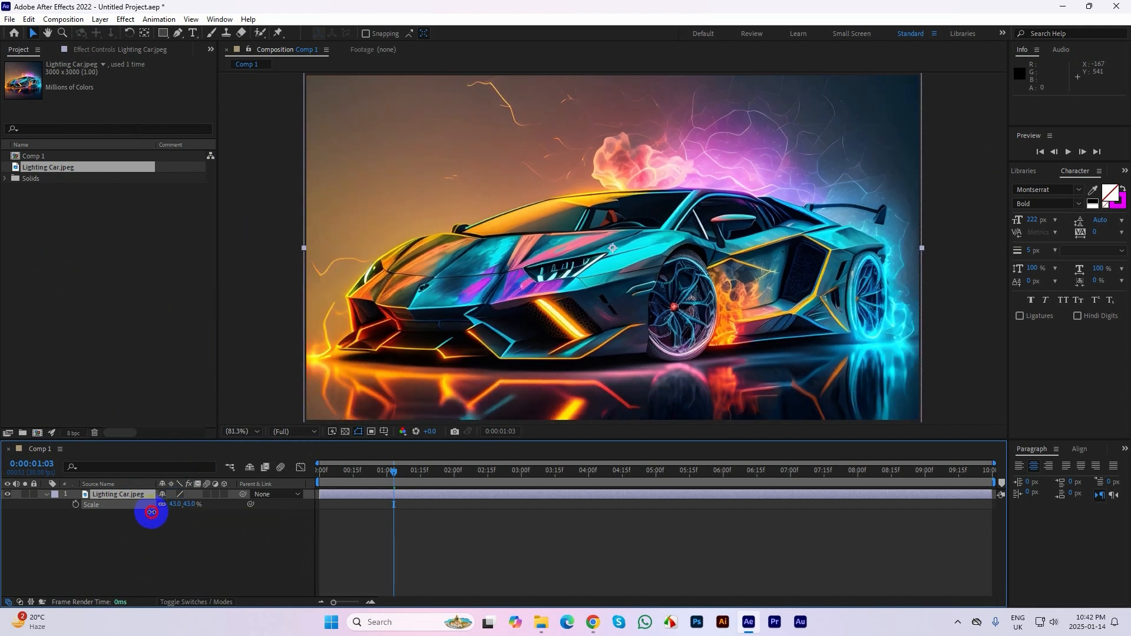
{"action": "left_click", "coordinate": [443, 543]}
{"action": "left_click", "coordinate": [256, 543]}
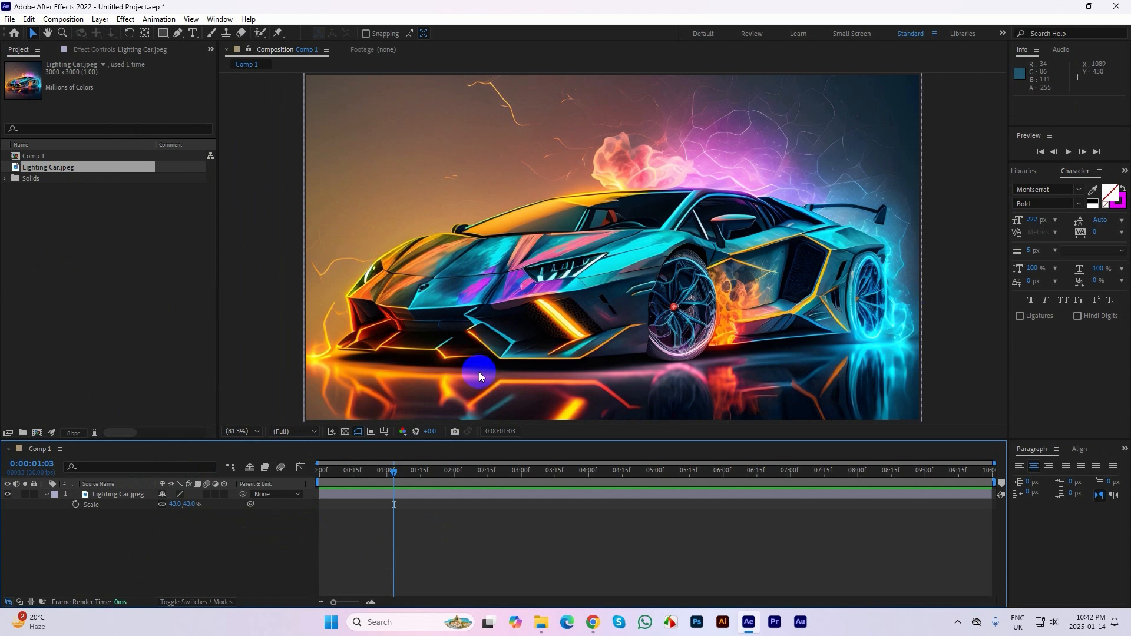
- Apply the Video Copilot Optical Flares effect to the Lighting Car.jpeg layer
{"action": "left_click", "coordinate": [149, 22]}
{"action": "left_click", "coordinate": [112, 496]}
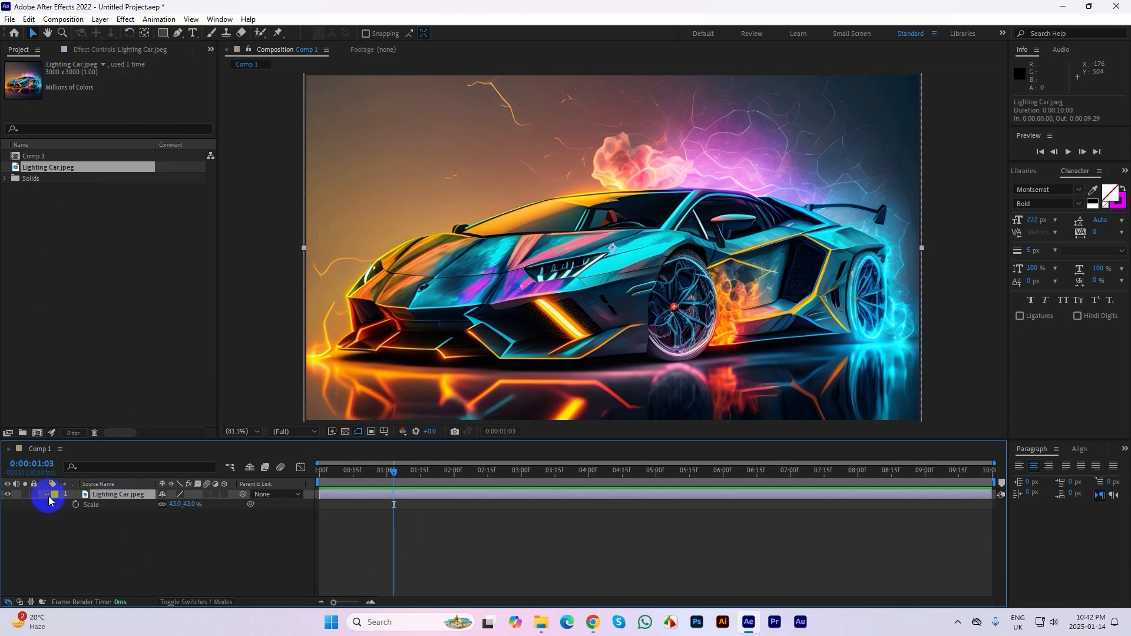
{"action": "left_click", "coordinate": [46, 496]}
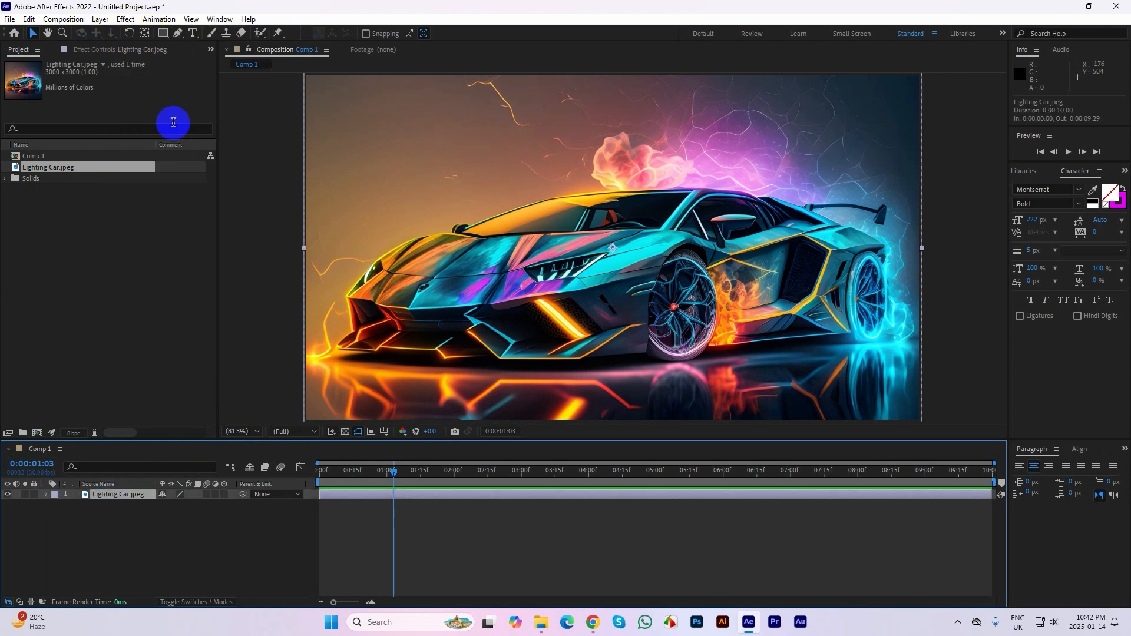
{"action": "left_click", "coordinate": [127, 20]}
{"action": "left_click", "coordinate": [159, 377]}
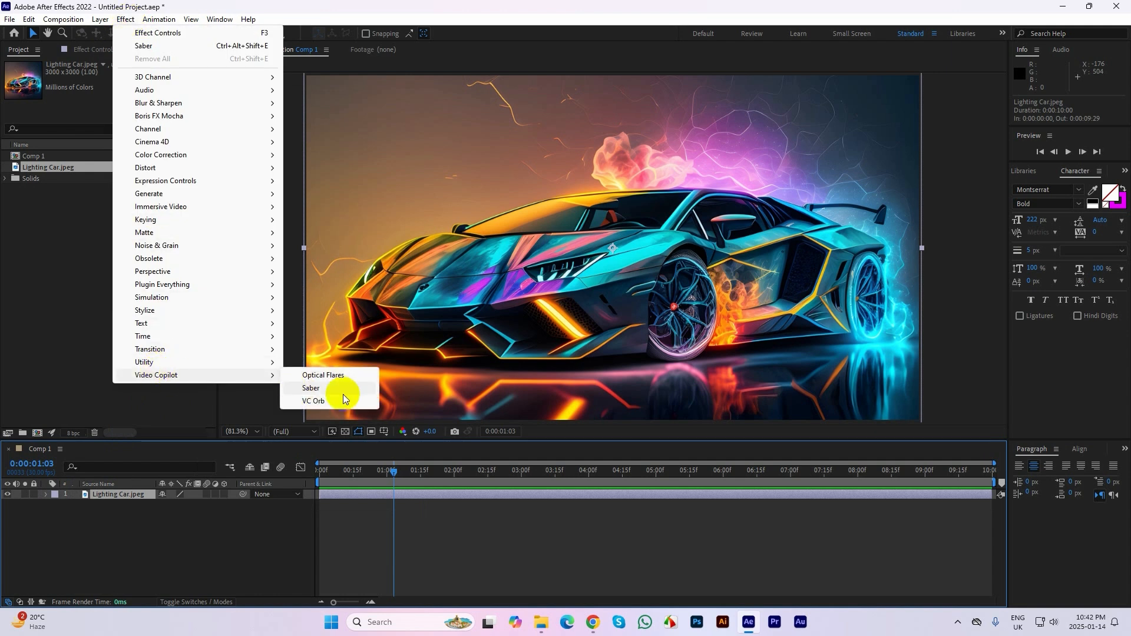
{"action": "left_click", "coordinate": [323, 374]}
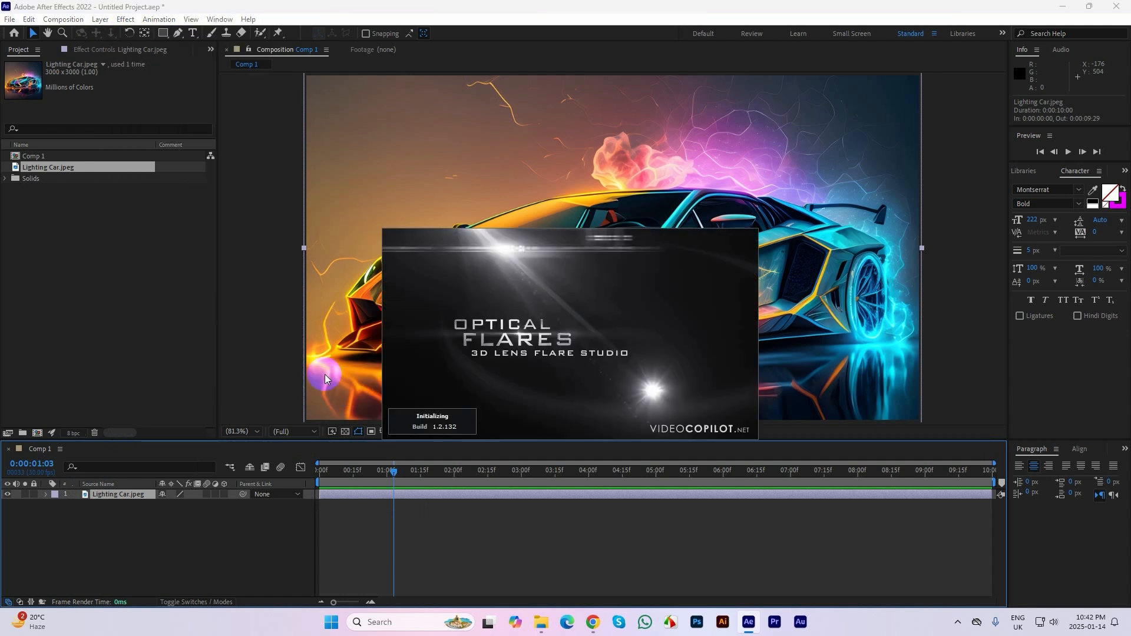
{"action": "left_click", "coordinate": [489, 212]}
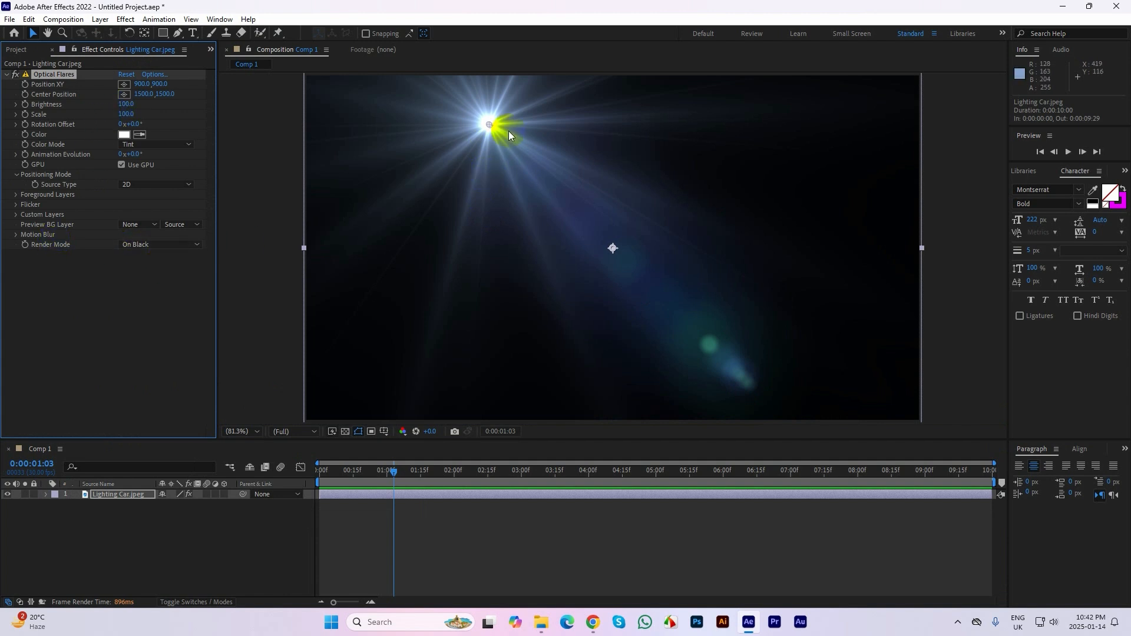
- Move the flare to the car image's left edge, about 1.3, 1189.1, and keyframe its Position XY at 0:00:00:00
{"action": "left_click_drag", "start_coordinate": [489, 125], "coordinate": [784, 225]}
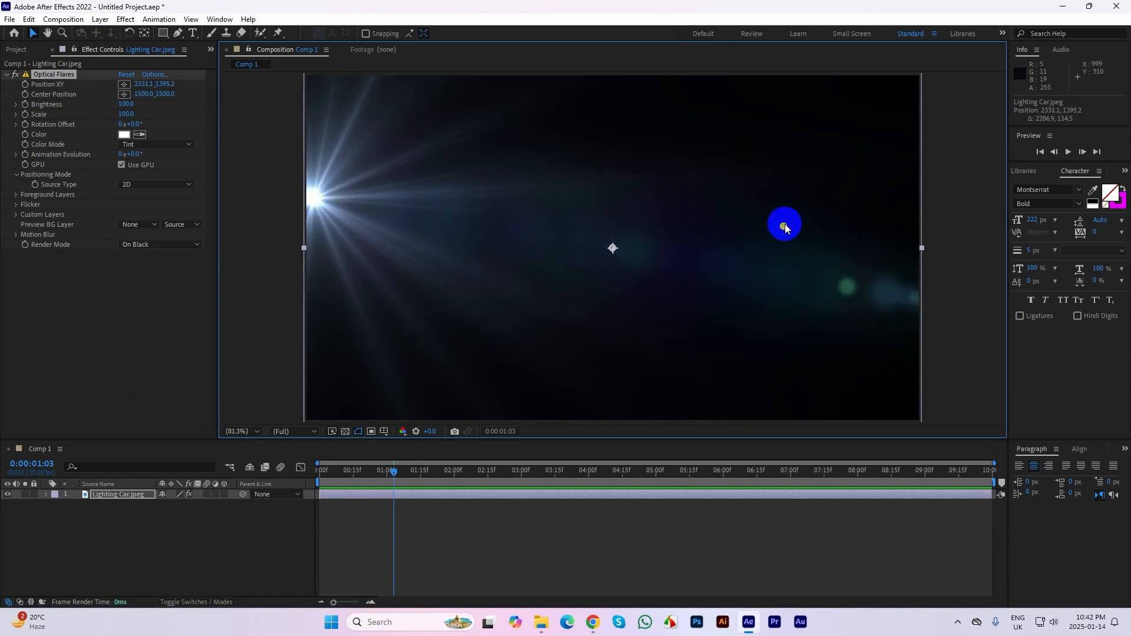
{"action": "left_click_drag", "start_coordinate": [414, 189], "coordinate": [304, 183]}
{"action": "left_click", "coordinate": [402, 533]}
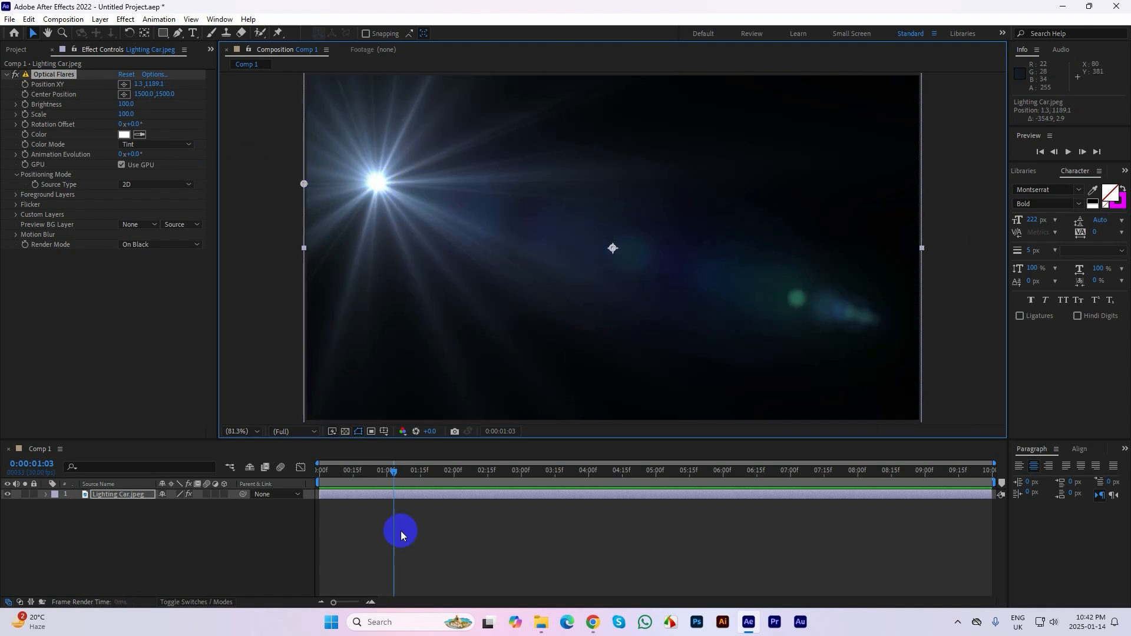
{"action": "left_click_drag", "start_coordinate": [394, 472], "coordinate": [267, 460]}
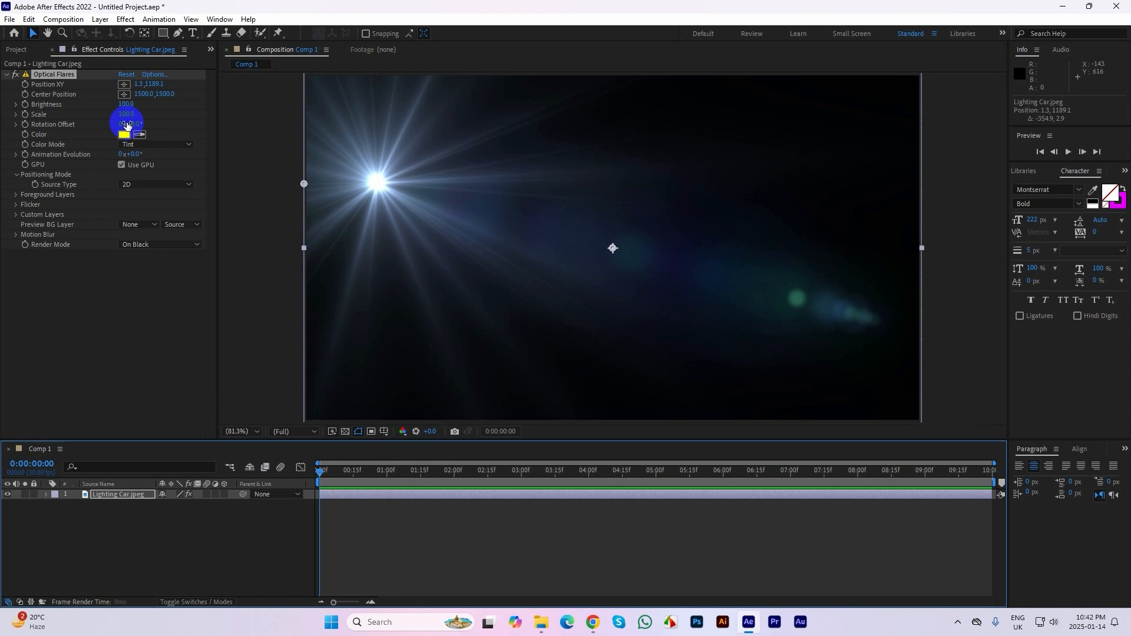
{"action": "left_click", "coordinate": [25, 86]}
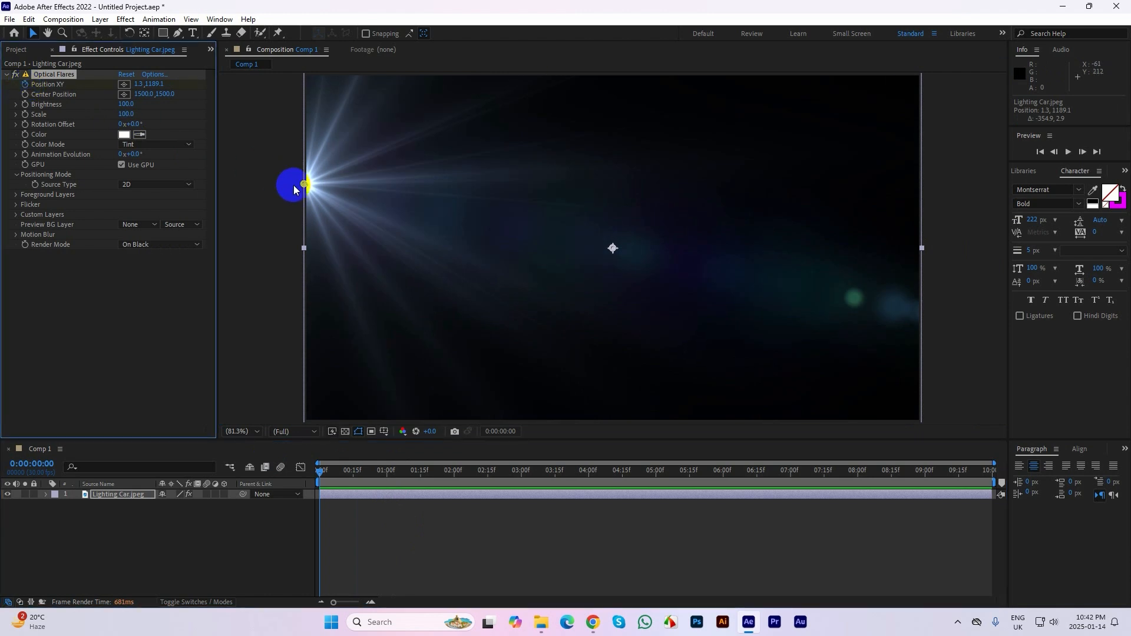
- Keyframe the flare's Position XY at the image's right edge, about 3006.6, 1223.4, at 0:00:02:15 and reveal the layer's keyframes
{"action": "left_click_drag", "start_coordinate": [319, 473], "coordinate": [488, 473]}
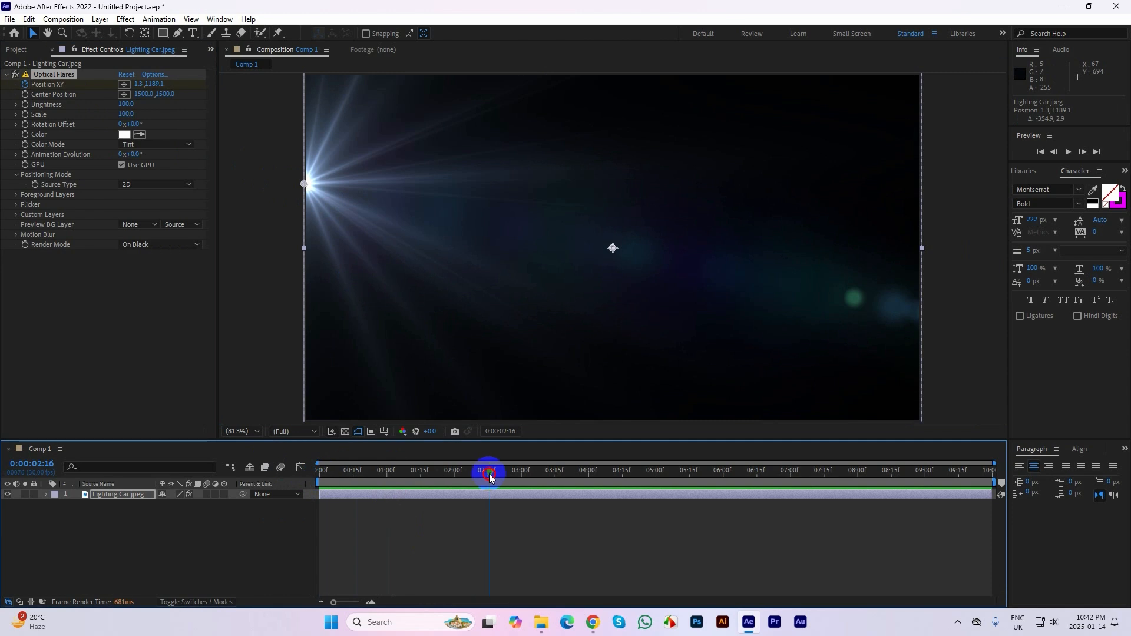
{"action": "left_click_drag", "start_coordinate": [305, 185], "coordinate": [922, 195]}
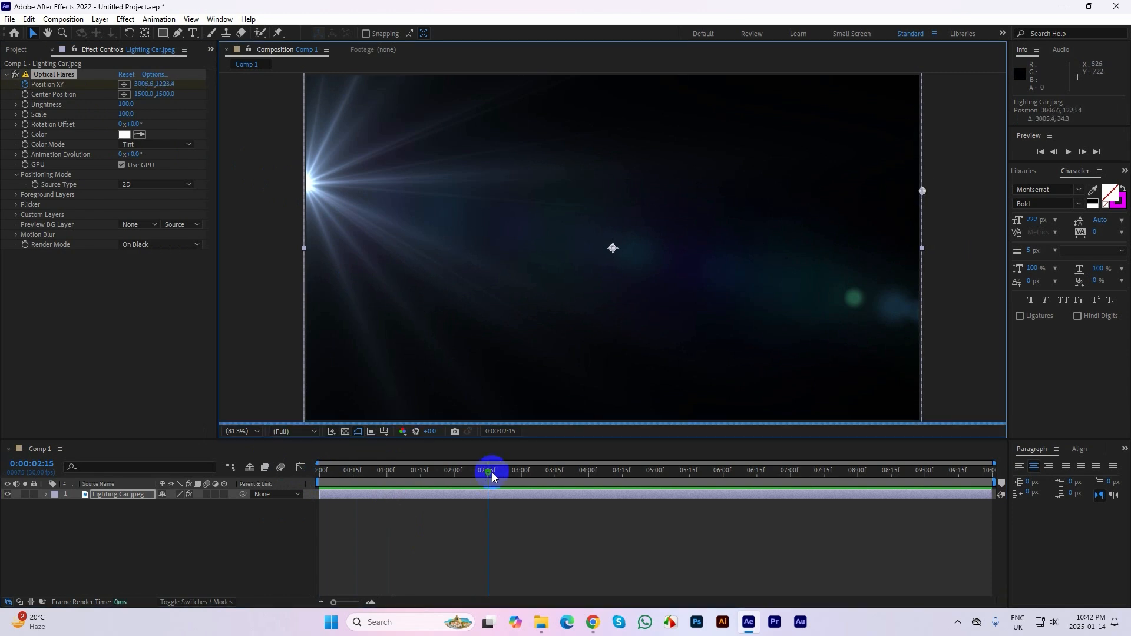
{"action": "key", "text": "u"}
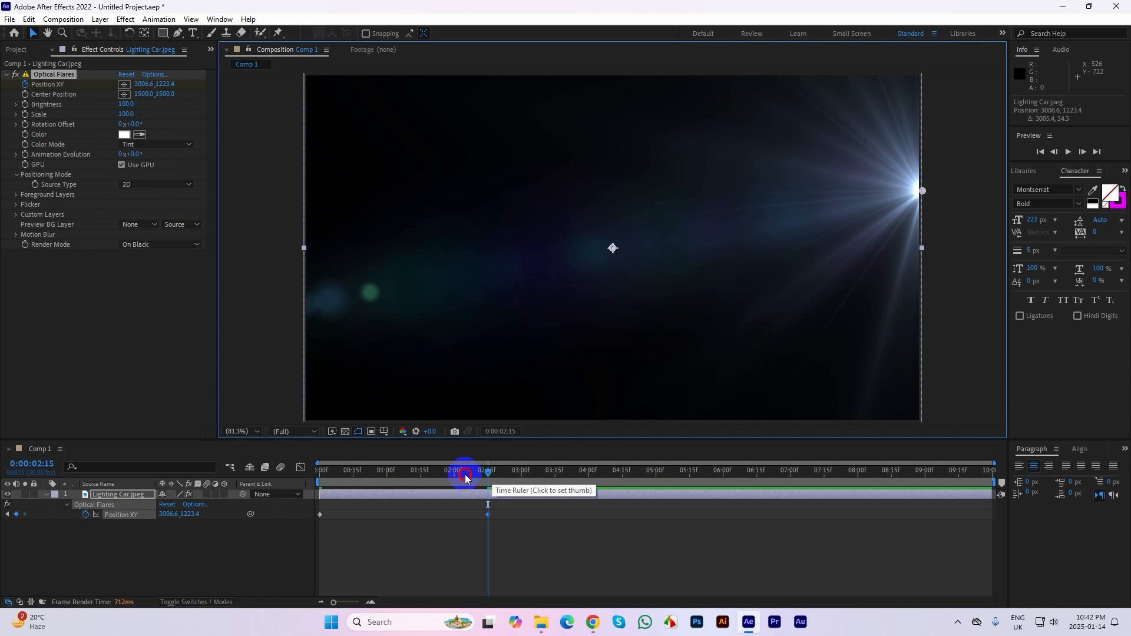
- Preview the moving flare from the composition's start at Quarter resolution
{"action": "left_click_drag", "start_coordinate": [462, 474], "coordinate": [282, 474]}
{"action": "key", "text": "space"}
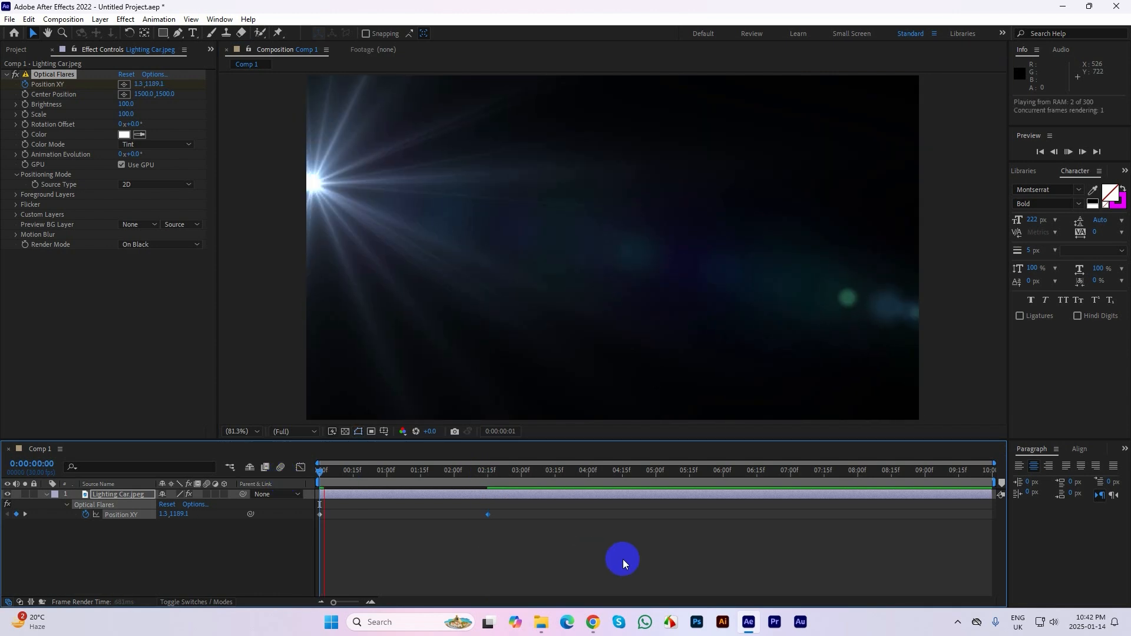
{"action": "left_click", "coordinate": [284, 432]}
{"action": "left_click_drag", "start_coordinate": [284, 432], "coordinate": [321, 499]}
{"action": "key", "text": "space"}
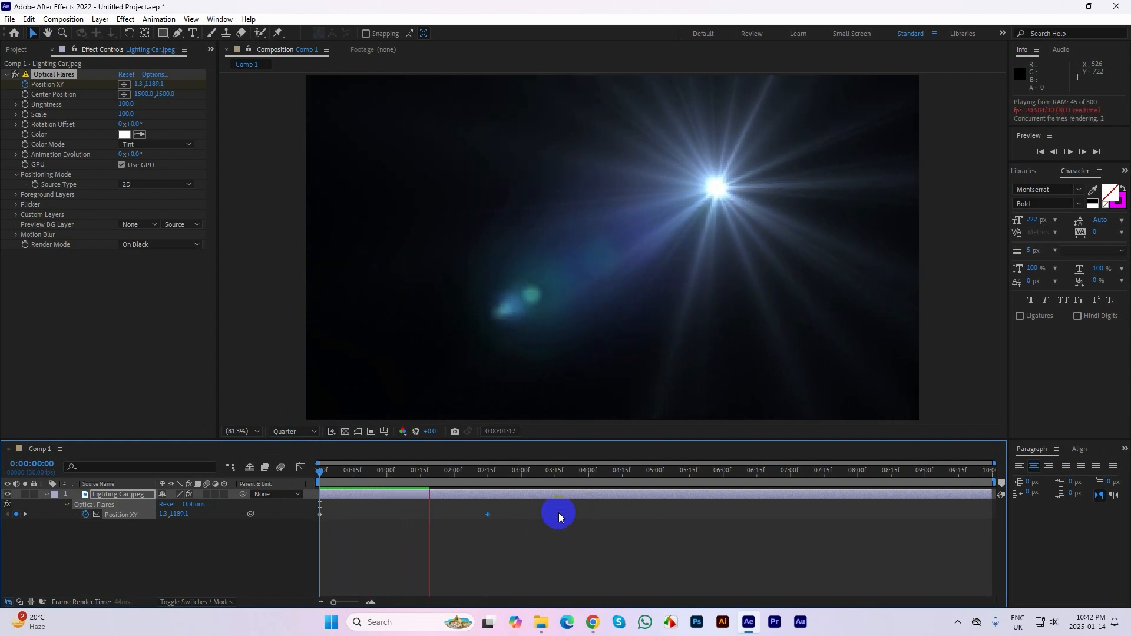
{"action": "key", "text": "space"}
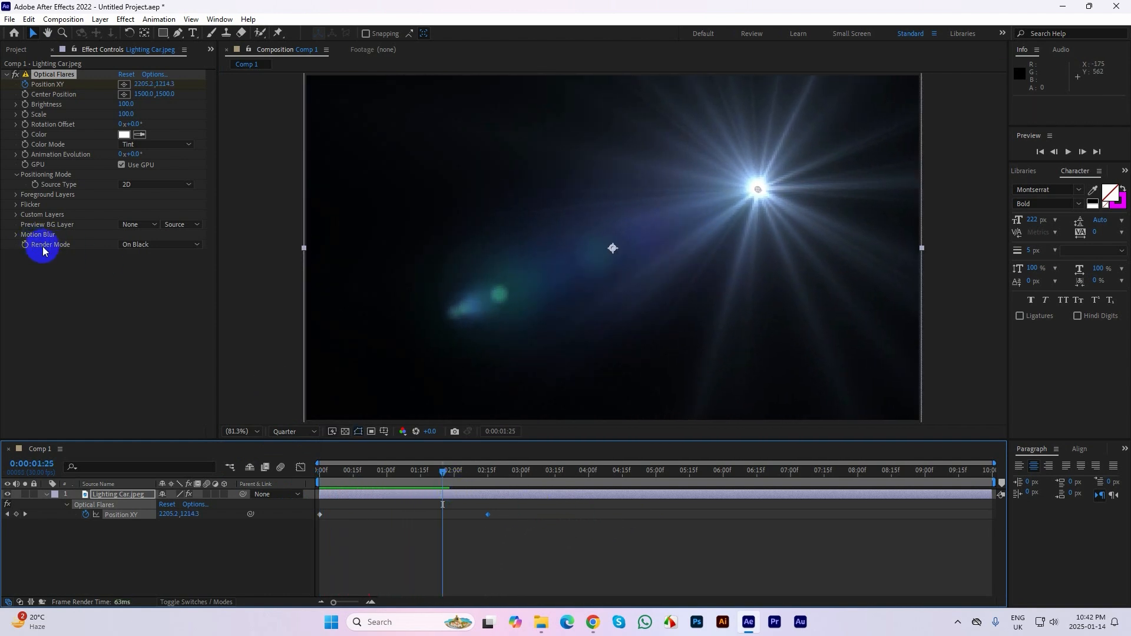
- Set the Optical Flares Render Mode to On Transparent and return the preview resolution to Full
{"action": "left_click", "coordinate": [150, 245]}
{"action": "left_click", "coordinate": [171, 270]}
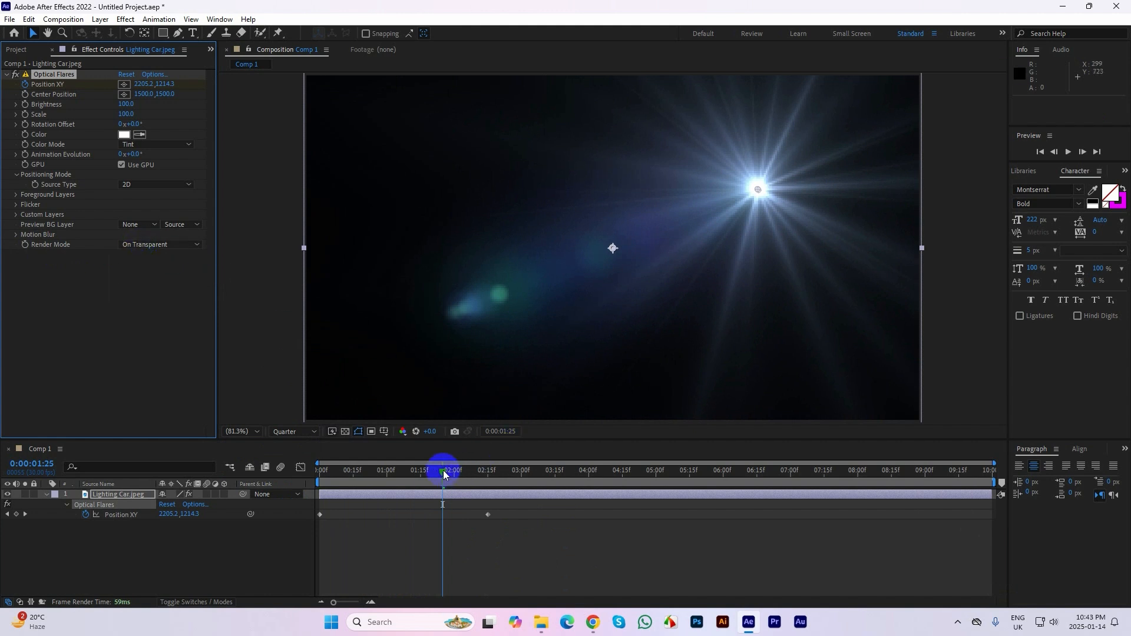
{"action": "left_click_drag", "start_coordinate": [443, 470], "coordinate": [333, 472]}
{"action": "left_click", "coordinate": [114, 500]}
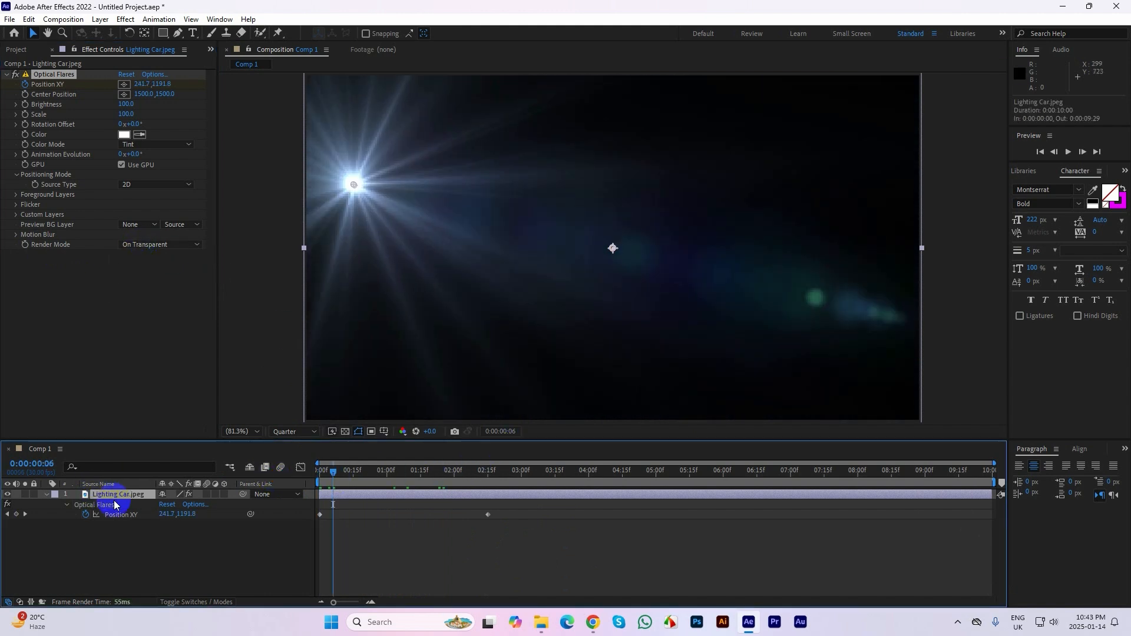
{"action": "left_click", "coordinate": [155, 289]}
{"action": "left_click", "coordinate": [144, 249]}
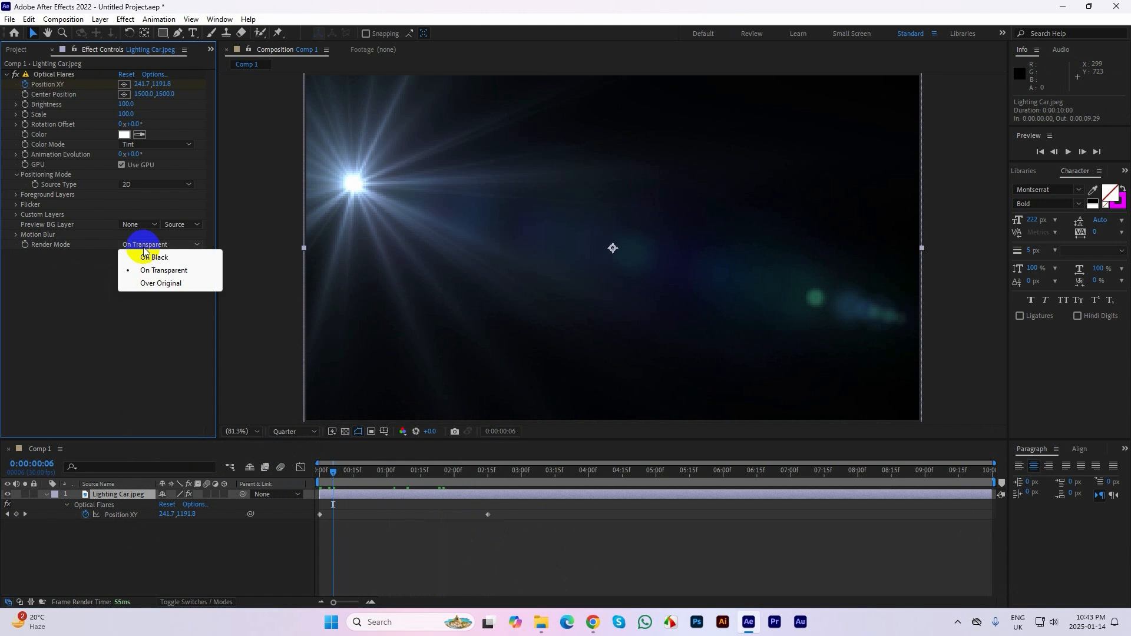
{"action": "left_click", "coordinate": [173, 272]}
{"action": "left_click", "coordinate": [280, 432]}
{"action": "left_click", "coordinate": [288, 458]}
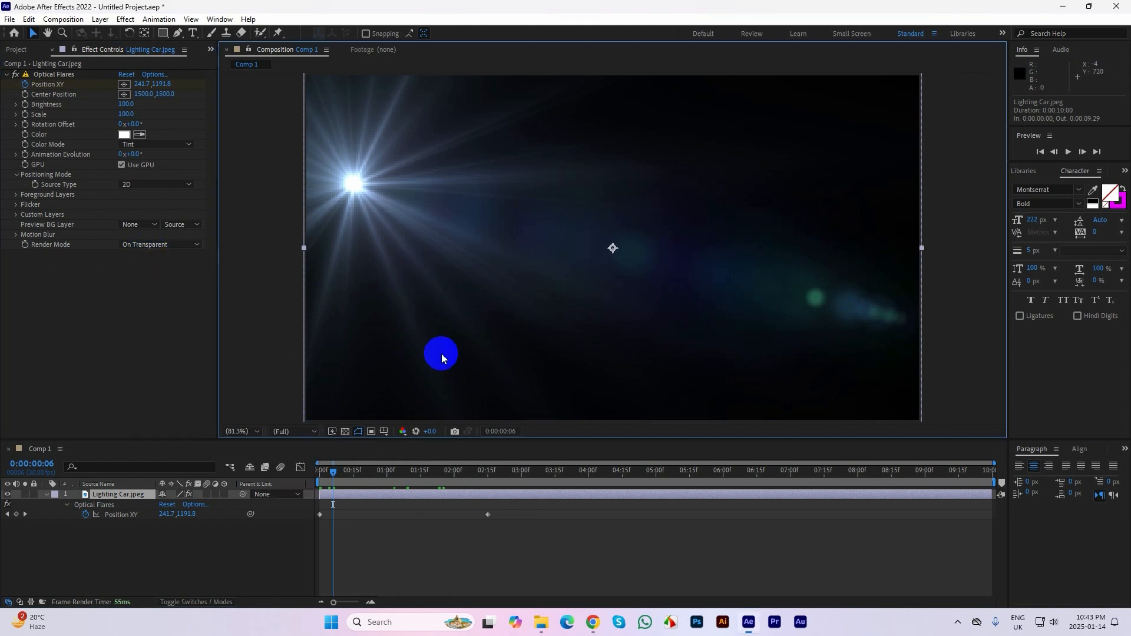
- Move the current time to 0:00:00:11 and add a second Lighting Car.jpeg layer beneath the flare layer
{"action": "mouse_move", "coordinate": [336, 473]}
{"action": "left_mouse_down"}
{"action": "mouse_move", "coordinate": [266, 474]}
{"action": "mouse_move", "coordinate": [450, 472]}
{"action": "mouse_move", "coordinate": [336, 475]}
{"action": "left_mouse_up"}
{"action": "left_click", "coordinate": [100, 502]}
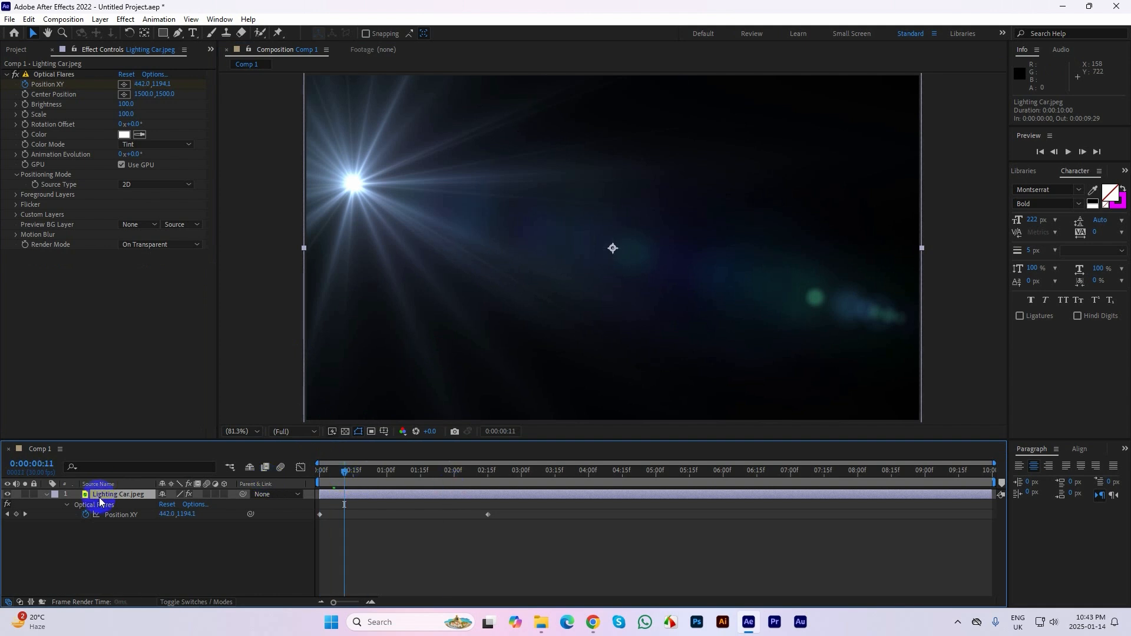
{"action": "left_click", "coordinate": [46, 494]}
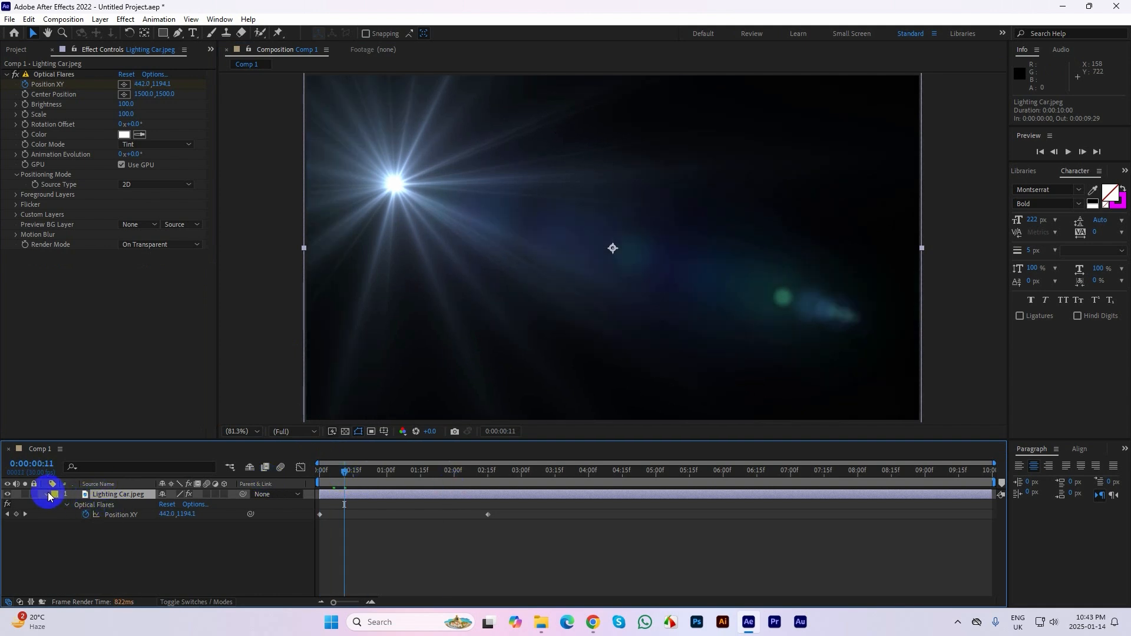
{"action": "left_click", "coordinate": [66, 62]}
{"action": "left_click", "coordinate": [14, 51]}
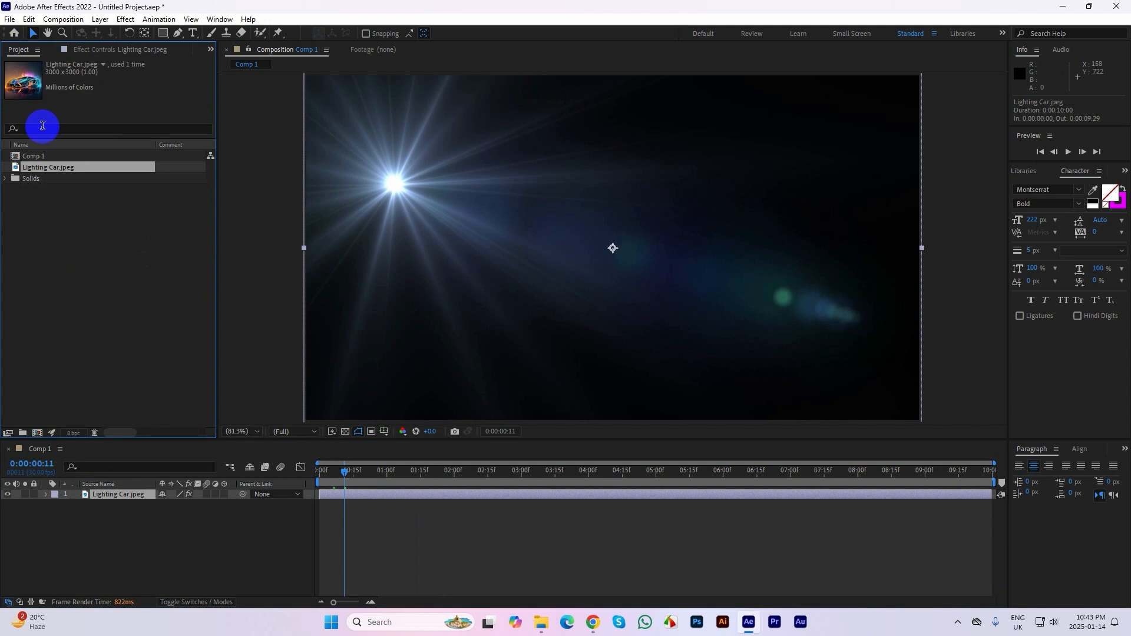
{"action": "left_click_drag", "start_coordinate": [39, 167], "coordinate": [126, 517]}
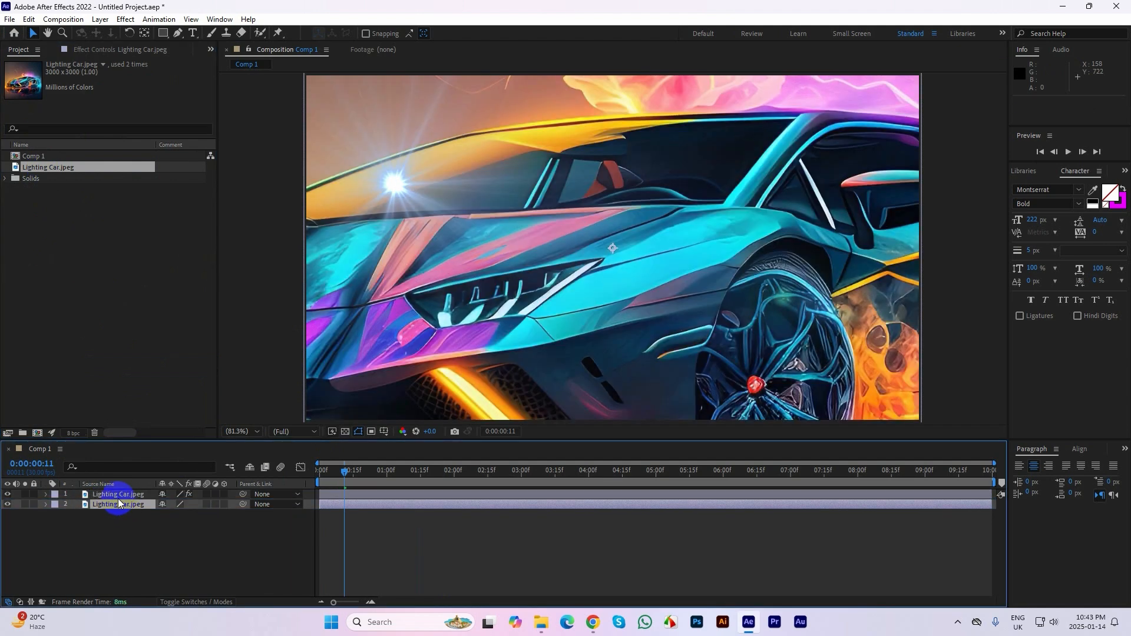
- Scale the lower Lighting Car.jpeg layer down to 43% so the whole car fits the frame
{"action": "key", "text": "s"}
{"action": "left_click_drag", "start_coordinate": [184, 518], "coordinate": [60, 538]}
{"action": "left_click", "coordinate": [92, 492]}
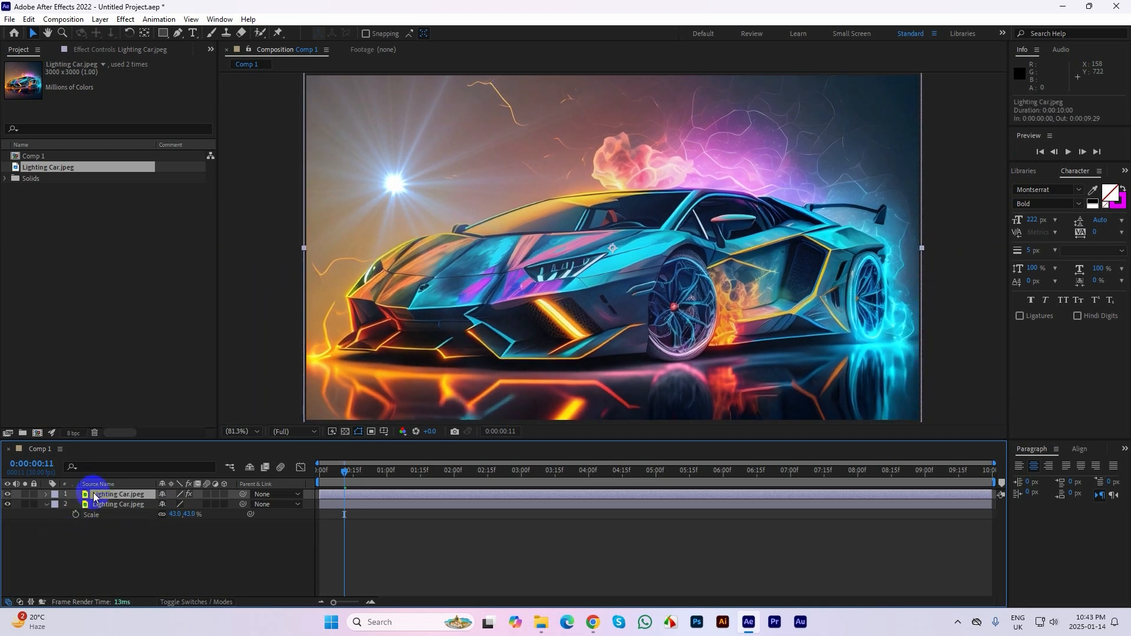
{"action": "left_click", "coordinate": [38, 509]}
- Return to 0:00:00:00, reveal the flare layer's keyframes and start previewing the animation
{"action": "left_click_drag", "start_coordinate": [344, 464], "coordinate": [265, 466]}
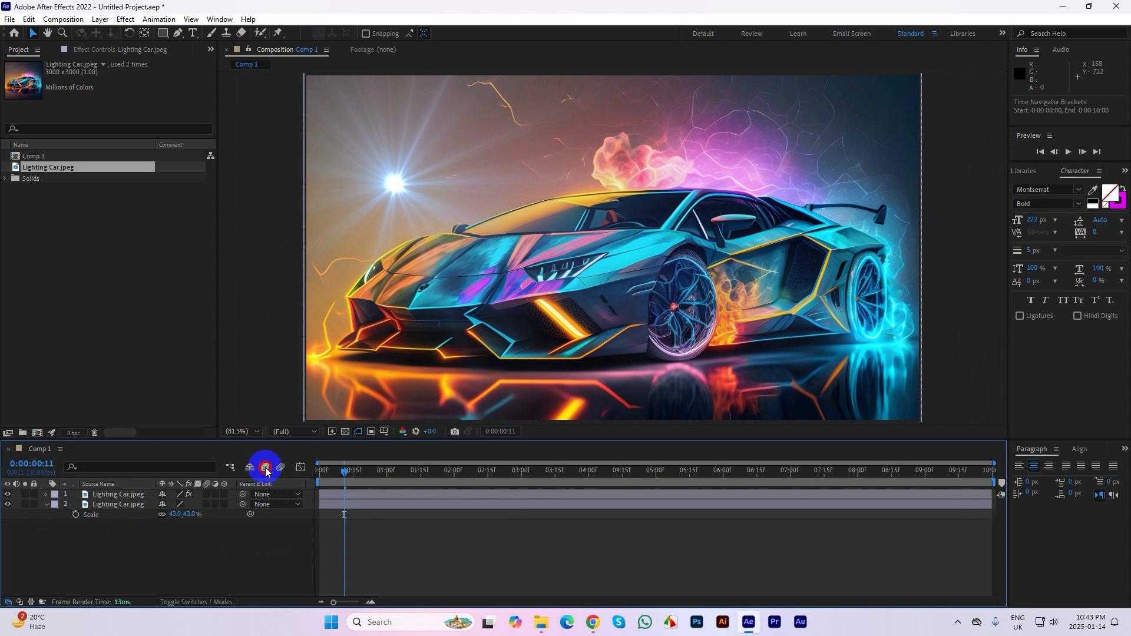
{"action": "left_click_drag", "start_coordinate": [344, 473], "coordinate": [287, 475]}
{"action": "left_click", "coordinate": [334, 494]}
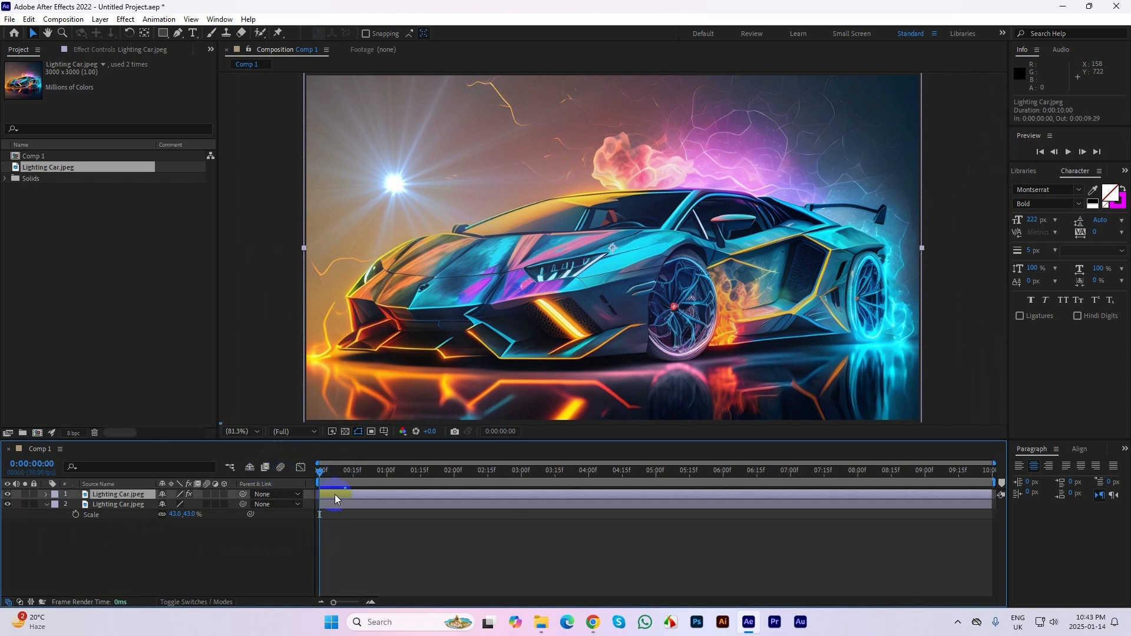
{"action": "key", "text": "u"}
{"action": "key", "text": "space"}
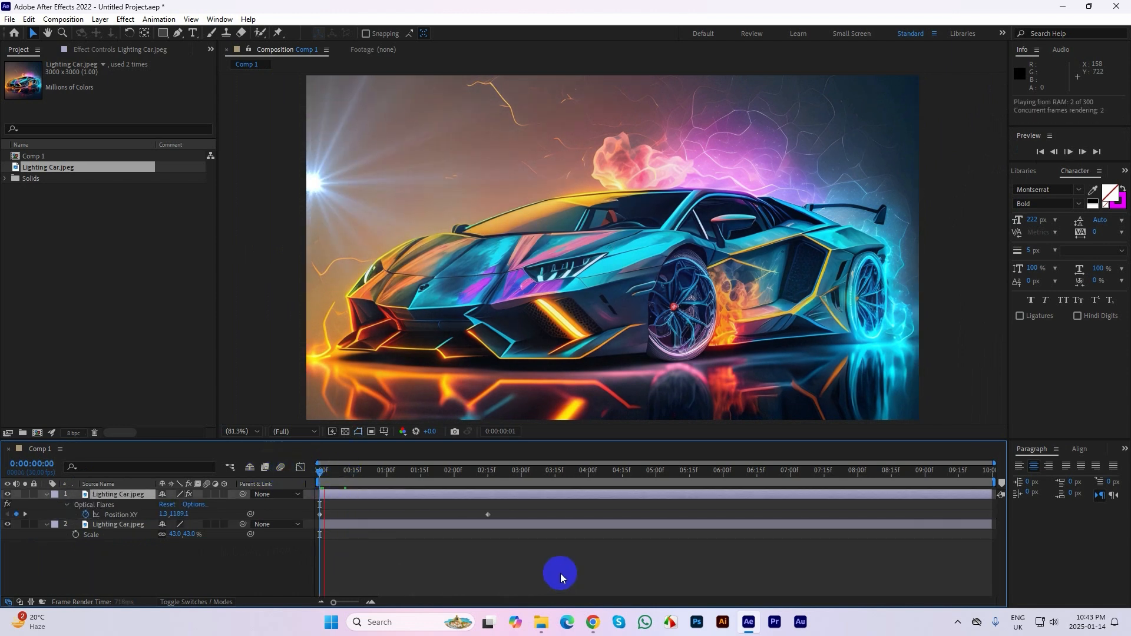
- Set the preview resolution to Third and preview the moving flare from the composition's start, ending at 0:00:01:12
{"action": "left_click", "coordinate": [294, 431]}
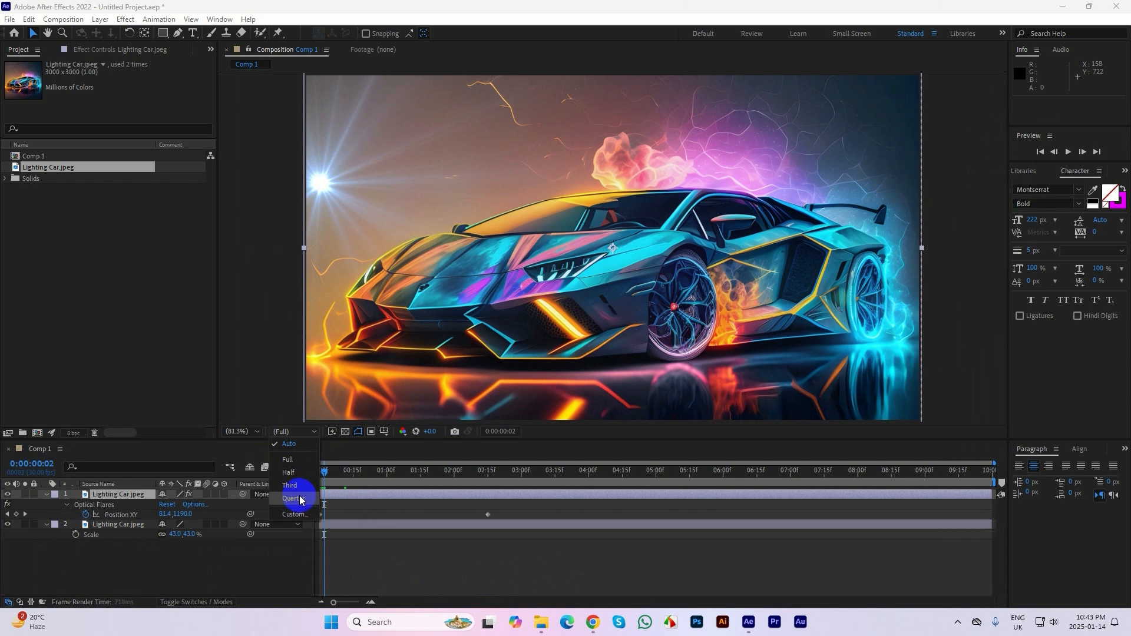
{"action": "left_click", "coordinate": [298, 501]}
{"action": "left_click", "coordinate": [298, 434]}
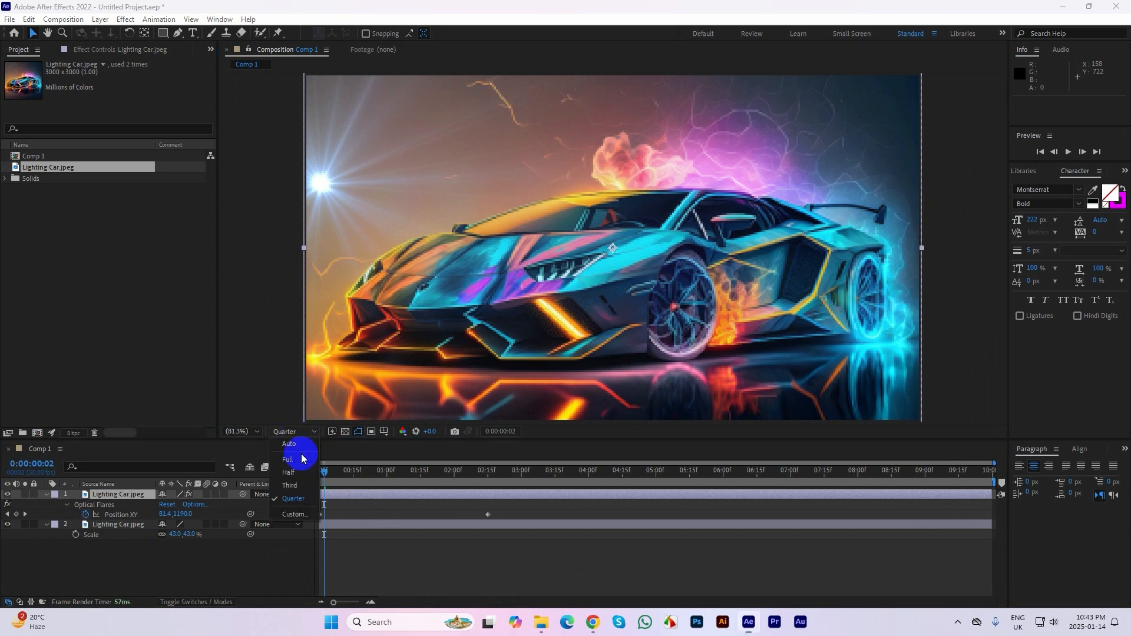
{"action": "left_click", "coordinate": [303, 484]}
{"action": "left_click_drag", "start_coordinate": [326, 471], "coordinate": [283, 471]}
{"action": "key", "text": "space"}
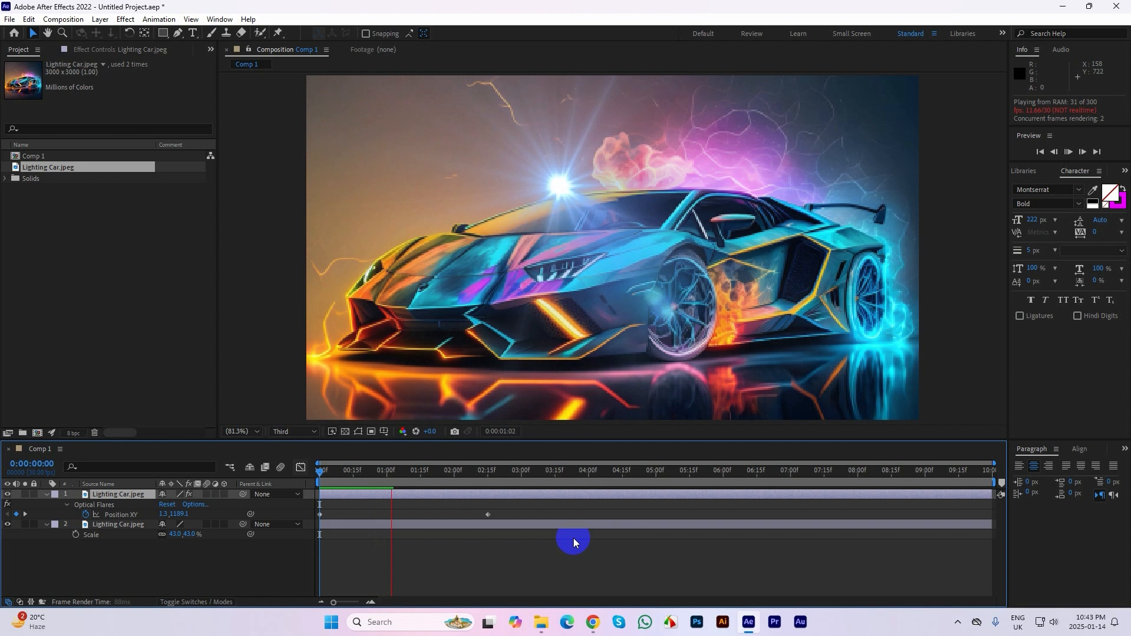
{"action": "mouse_move", "coordinate": [429, 471]}
{"action": "left_mouse_down"}
{"action": "mouse_move", "coordinate": [478, 483]}
{"action": "mouse_move", "coordinate": [413, 483]}
{"action": "left_mouse_up"}
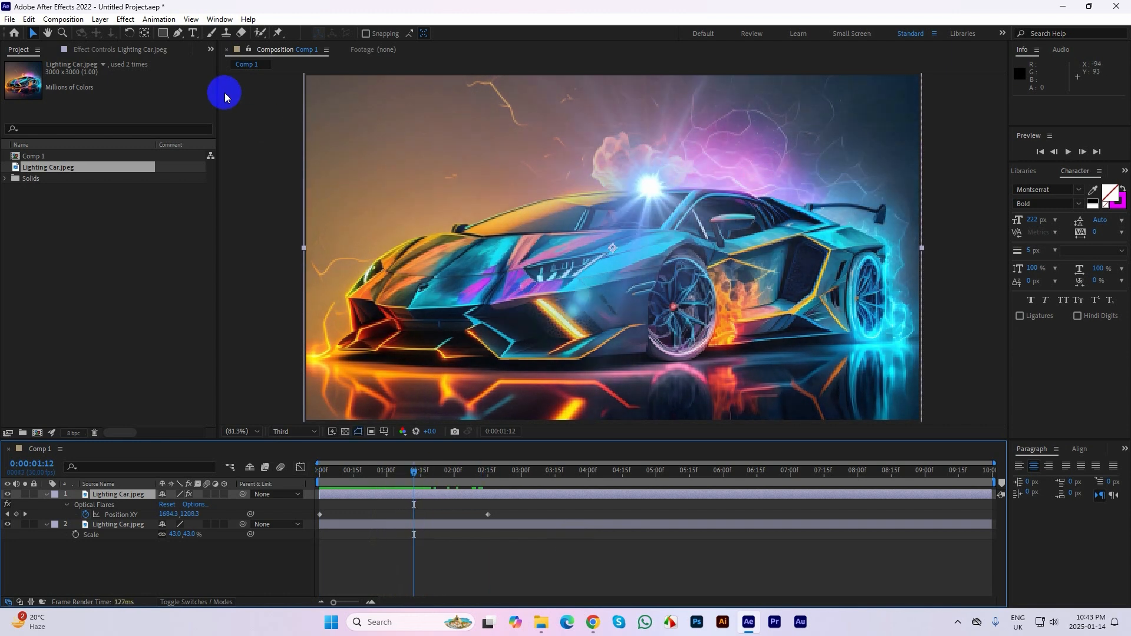
- Set the Optical Flares Color Mode to Multiply on the flare layer
{"action": "left_click", "coordinate": [131, 50]}
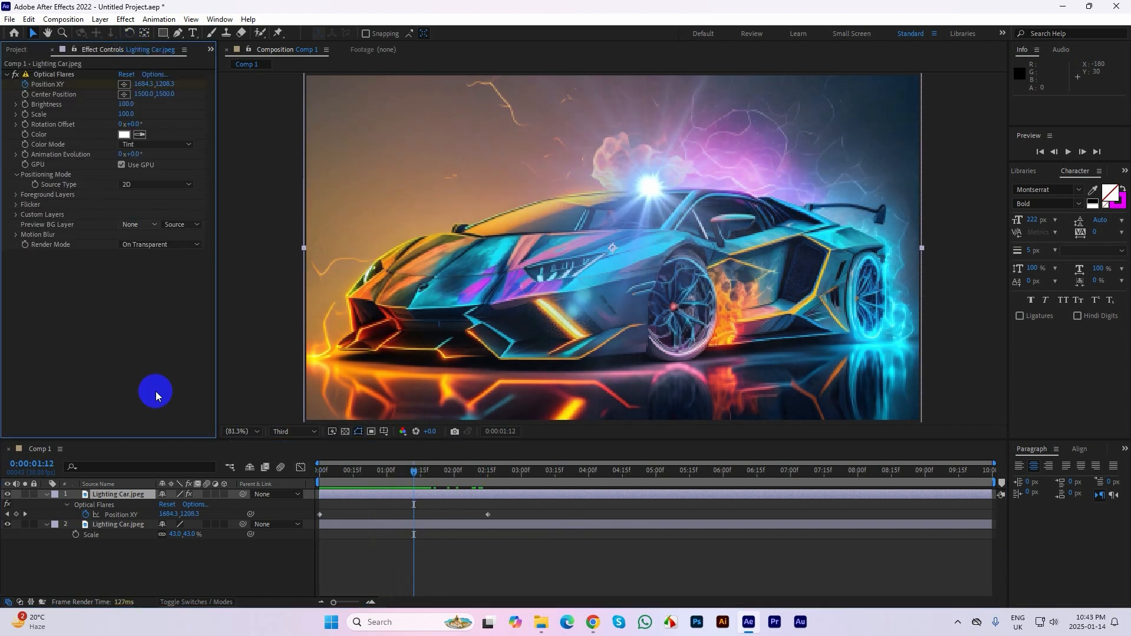
{"action": "left_click", "coordinate": [128, 146]}
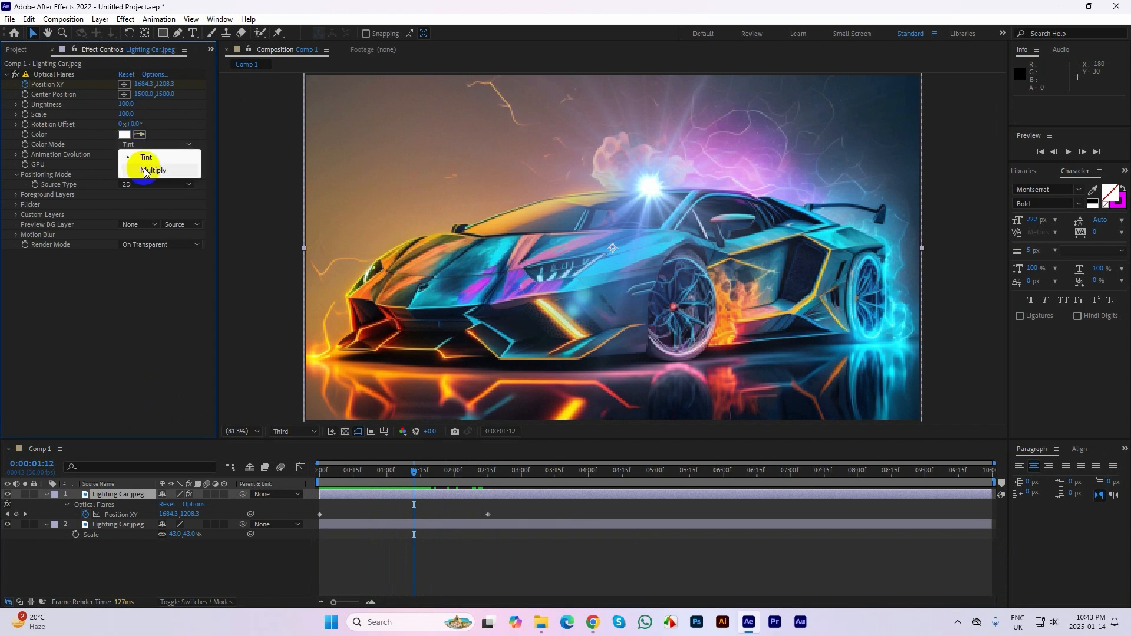
{"action": "left_click", "coordinate": [144, 170]}
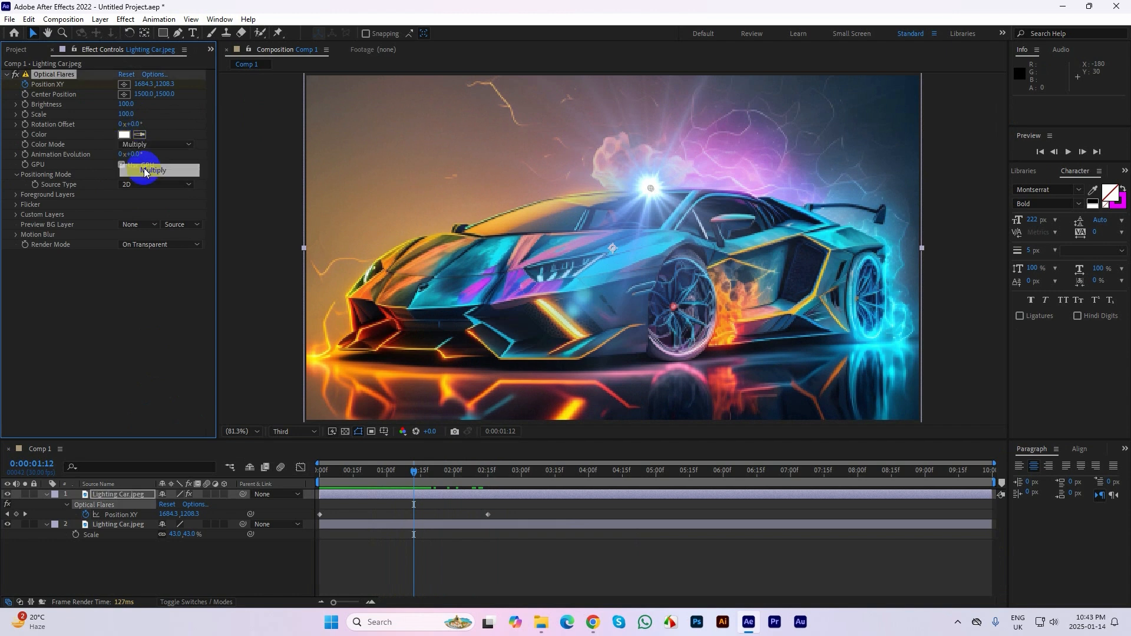
- Set the Optical Flares Color to yellow C1C300 and view the tinted flare at 0:00:01:09
{"action": "left_click", "coordinate": [124, 135]}
{"action": "left_click", "coordinate": [557, 254]}
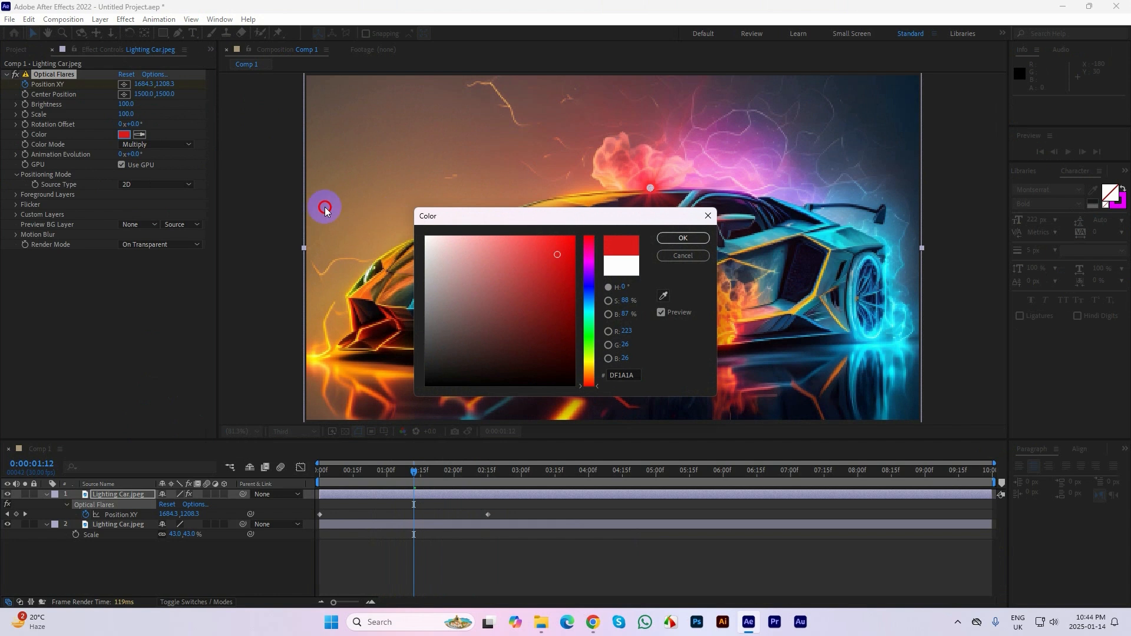
{"action": "left_click_drag", "start_coordinate": [548, 219], "coordinate": [234, 206]}
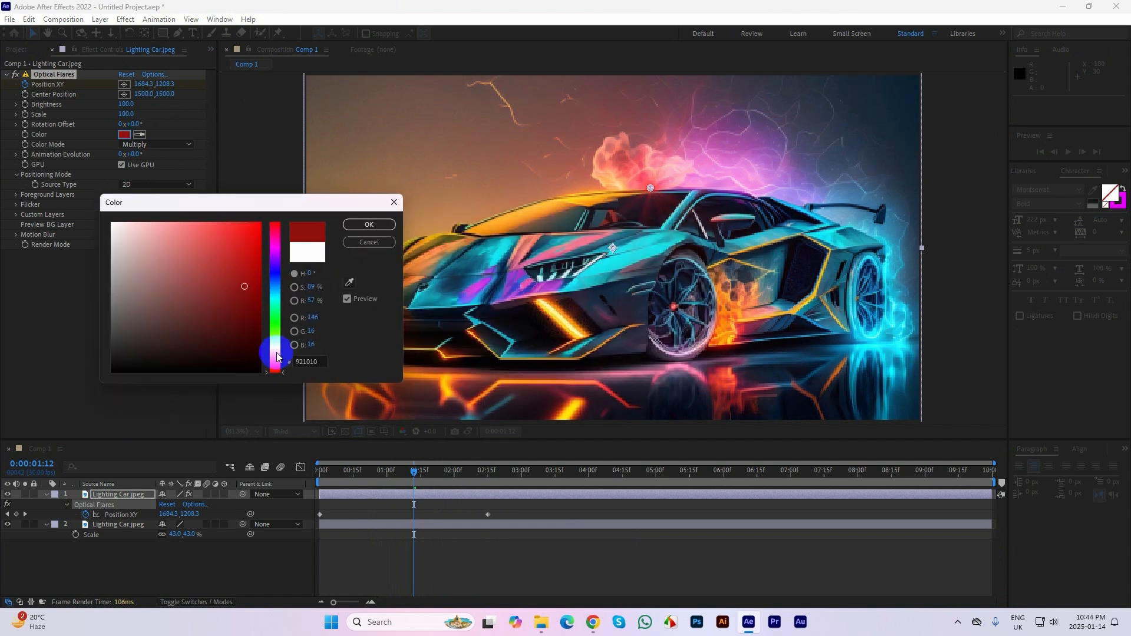
{"action": "left_click", "coordinate": [276, 344]}
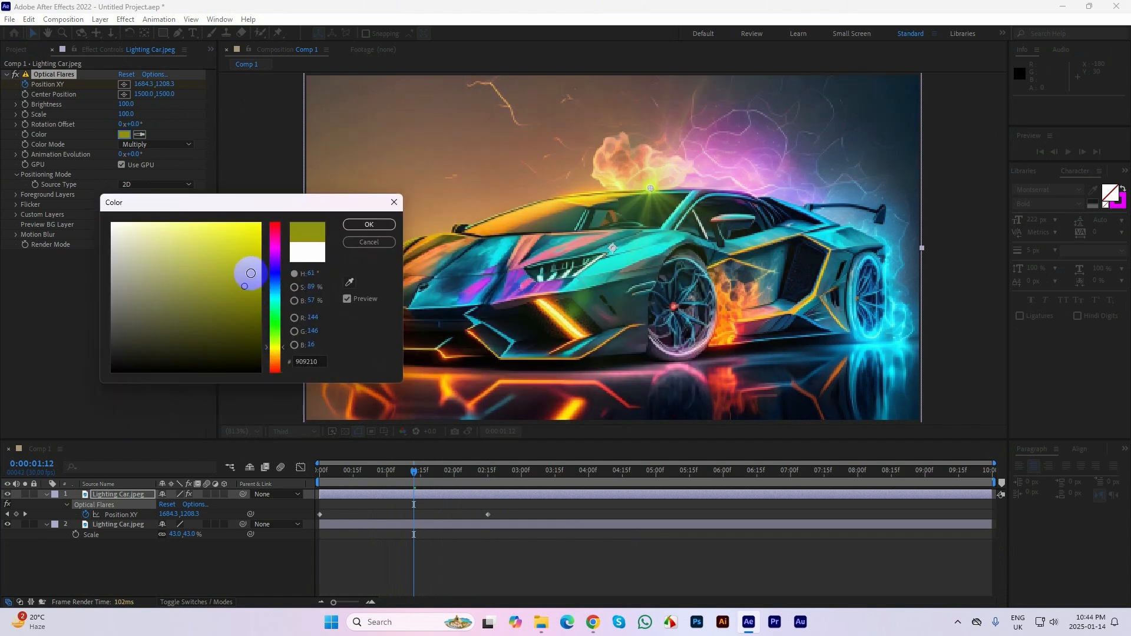
{"action": "mouse_move", "coordinate": [243, 231]}
{"action": "left_mouse_down"}
{"action": "mouse_move", "coordinate": [229, 225]}
{"action": "mouse_move", "coordinate": [230, 245]}
{"action": "mouse_move", "coordinate": [261, 257]}
{"action": "left_mouse_up"}
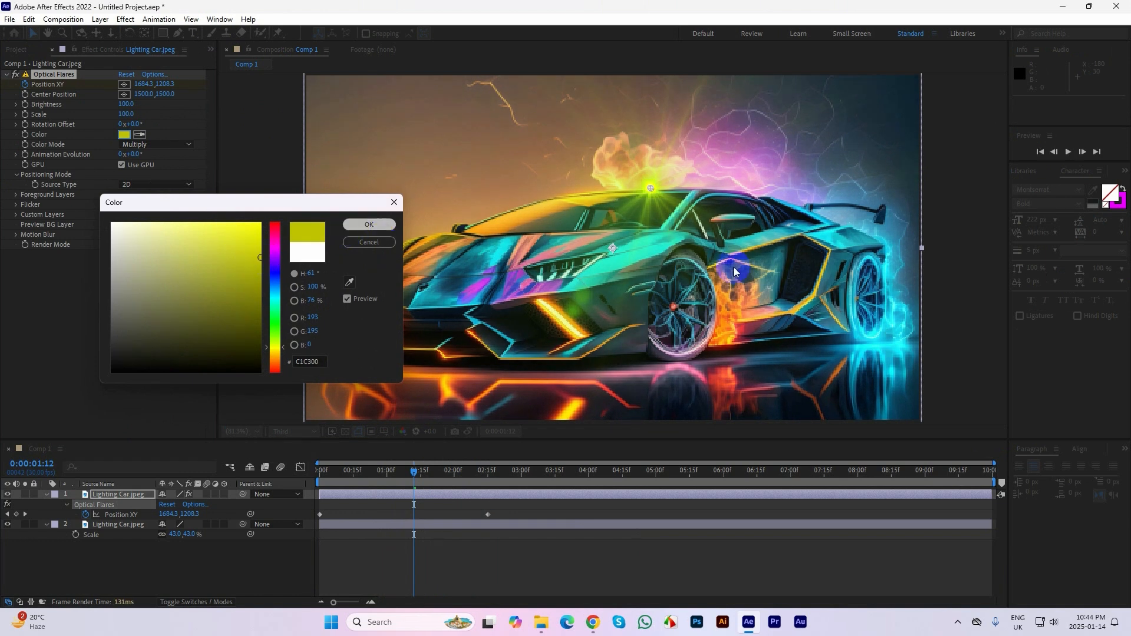
{"action": "left_click", "coordinate": [368, 225]}
{"action": "mouse_move", "coordinate": [414, 470]}
{"action": "left_mouse_down"}
{"action": "mouse_move", "coordinate": [312, 472]}
{"action": "mouse_move", "coordinate": [475, 478]}
{"action": "mouse_move", "coordinate": [328, 479]}
{"action": "mouse_move", "coordinate": [449, 479]}
{"action": "mouse_move", "coordinate": [328, 479]}
{"action": "mouse_move", "coordinate": [406, 478]}
{"action": "left_mouse_up"}
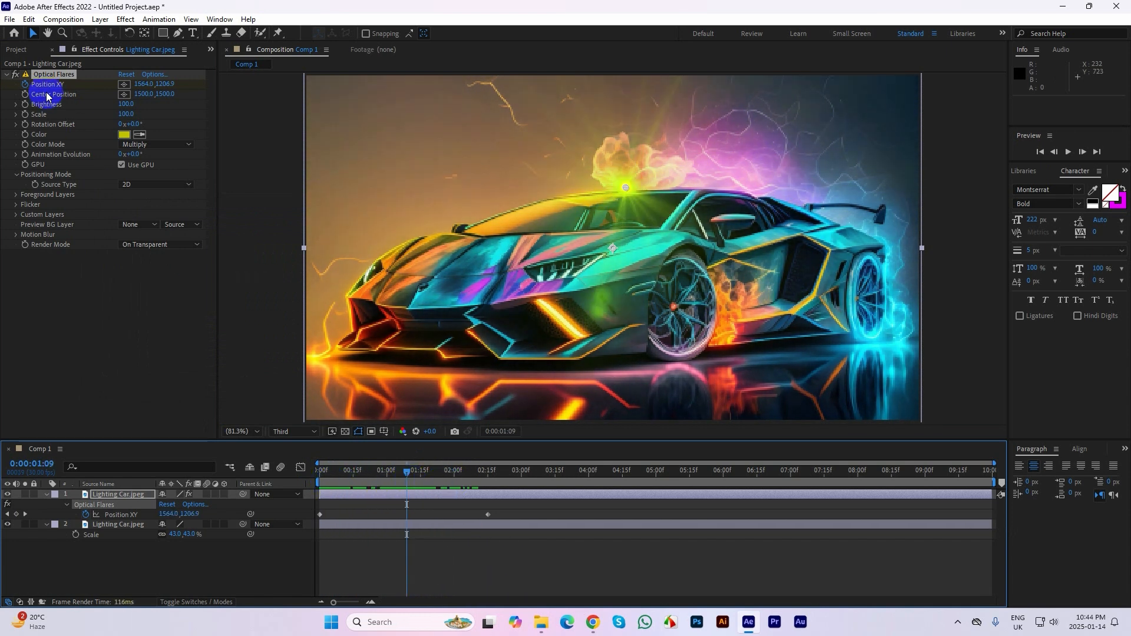
- Collapse the Optical Flares settings, read and dismiss the effect's warning, and leave the effect selected
{"action": "left_click", "coordinate": [7, 75]}
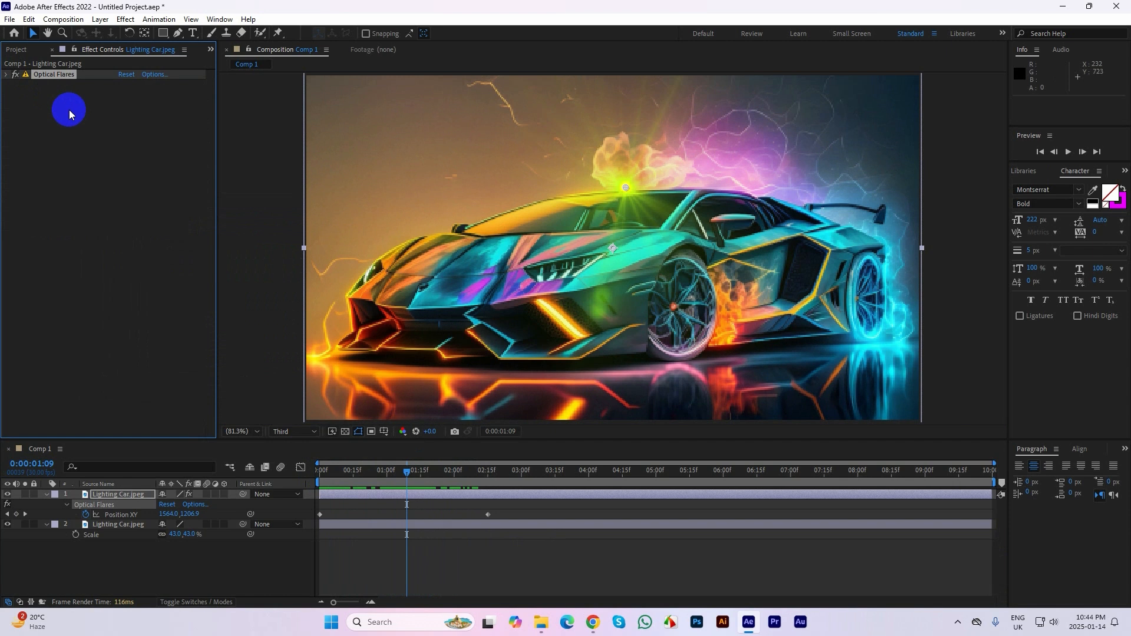
{"action": "left_click", "coordinate": [25, 74]}
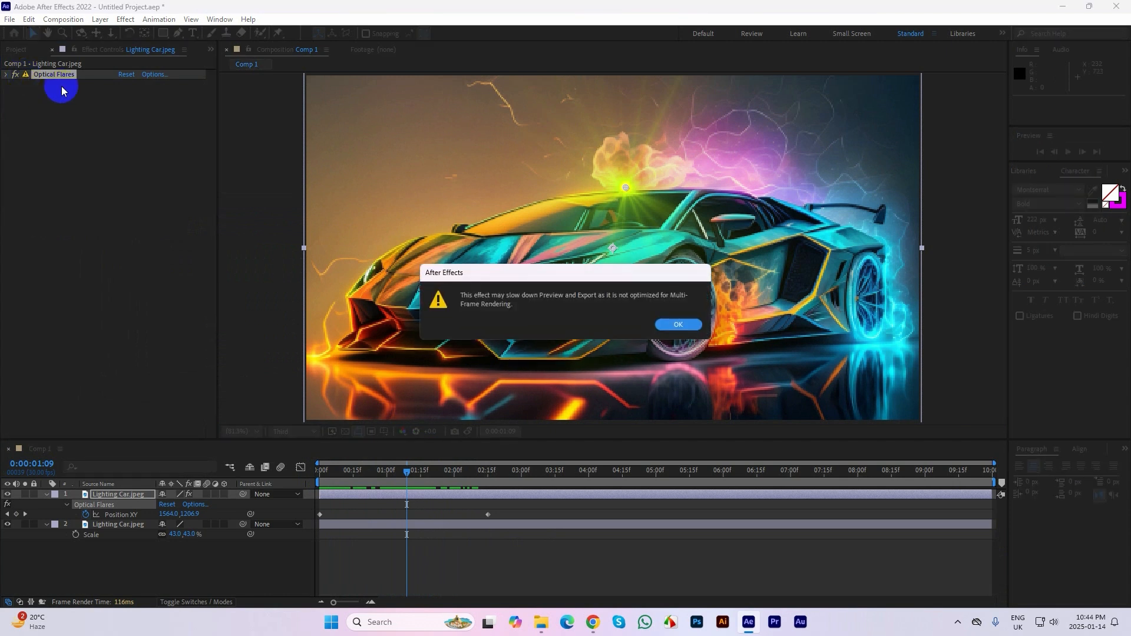
{"action": "left_click", "coordinate": [668, 325]}
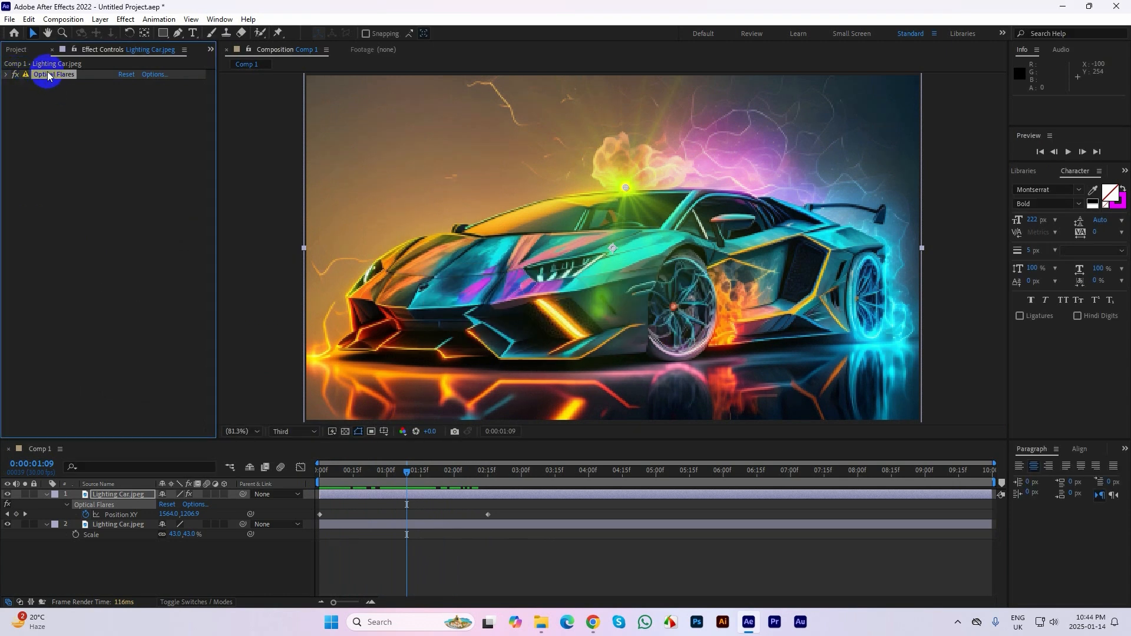
{"action": "left_click", "coordinate": [79, 121]}
{"action": "left_click", "coordinate": [66, 74]}
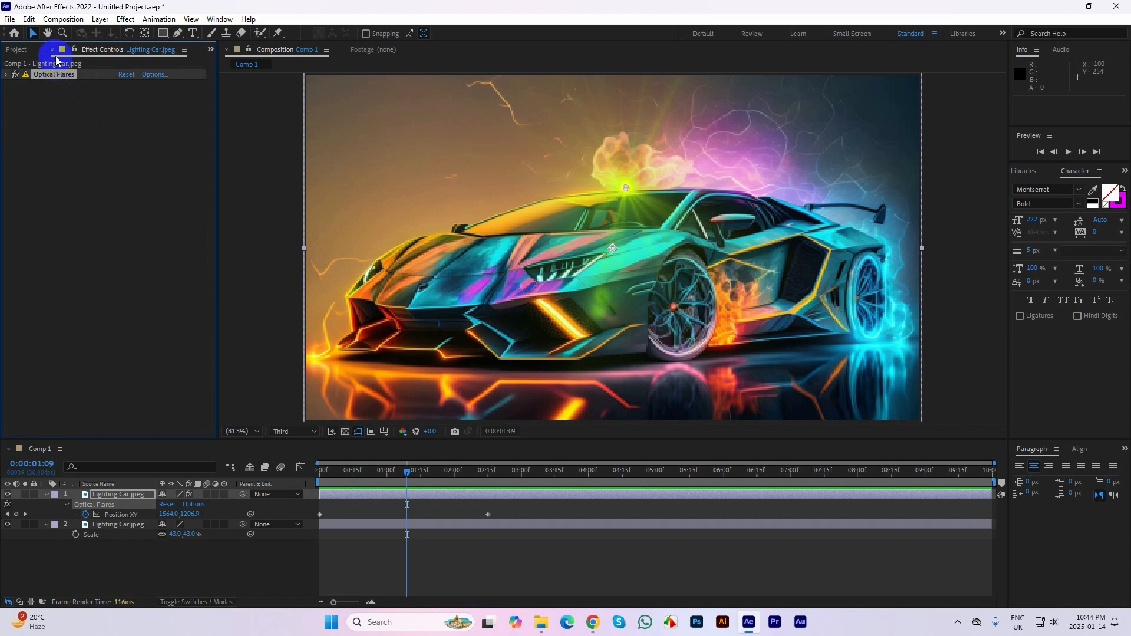
- Delete the Optical Flares effect and both Lighting Car.jpeg layers from Comp 1
{"action": "left_click", "coordinate": [17, 51]}
{"action": "key", "text": "Delete"}
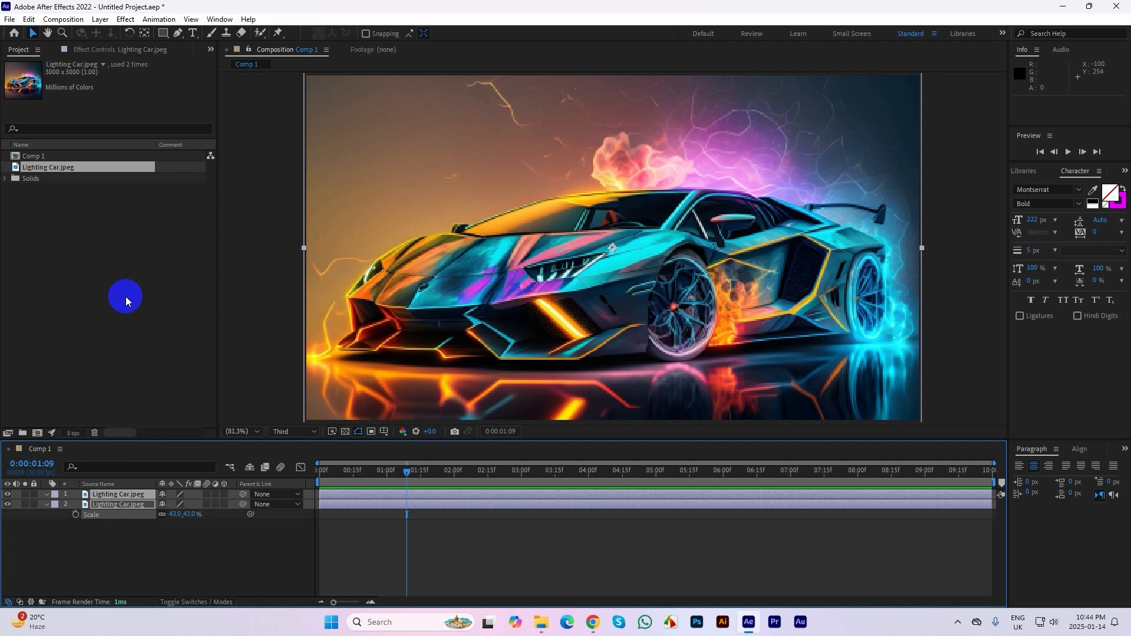
{"action": "key", "text": "Delete"}
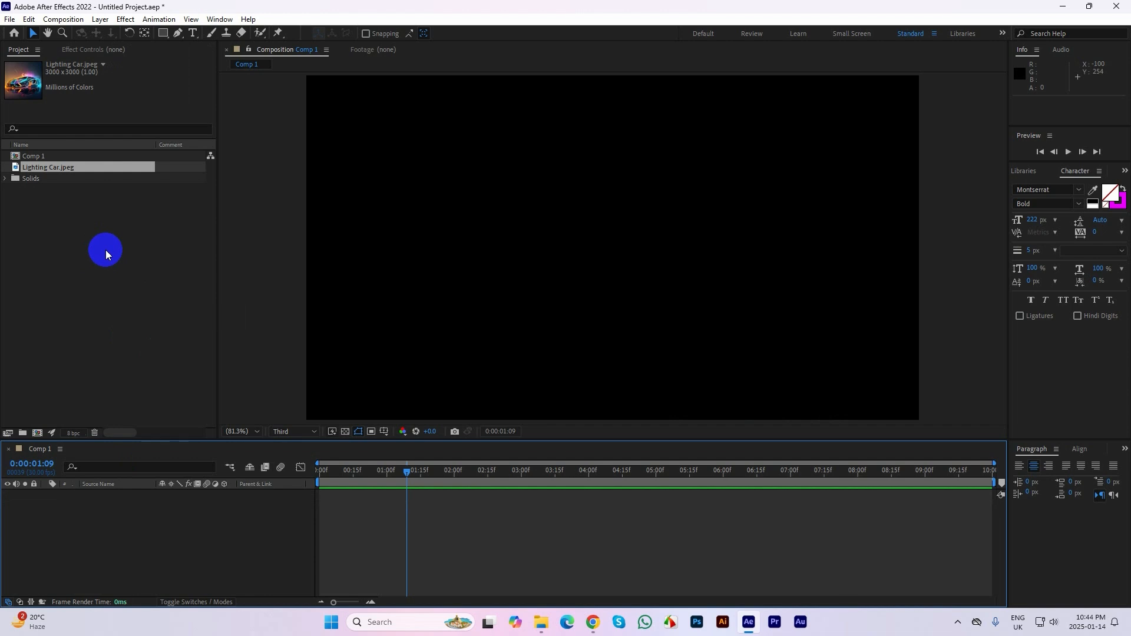
- Import Single Character for Rig as Composition - Retain Layer Sizes and open the imported composition
{"action": "double_click", "coordinate": [105, 249]}
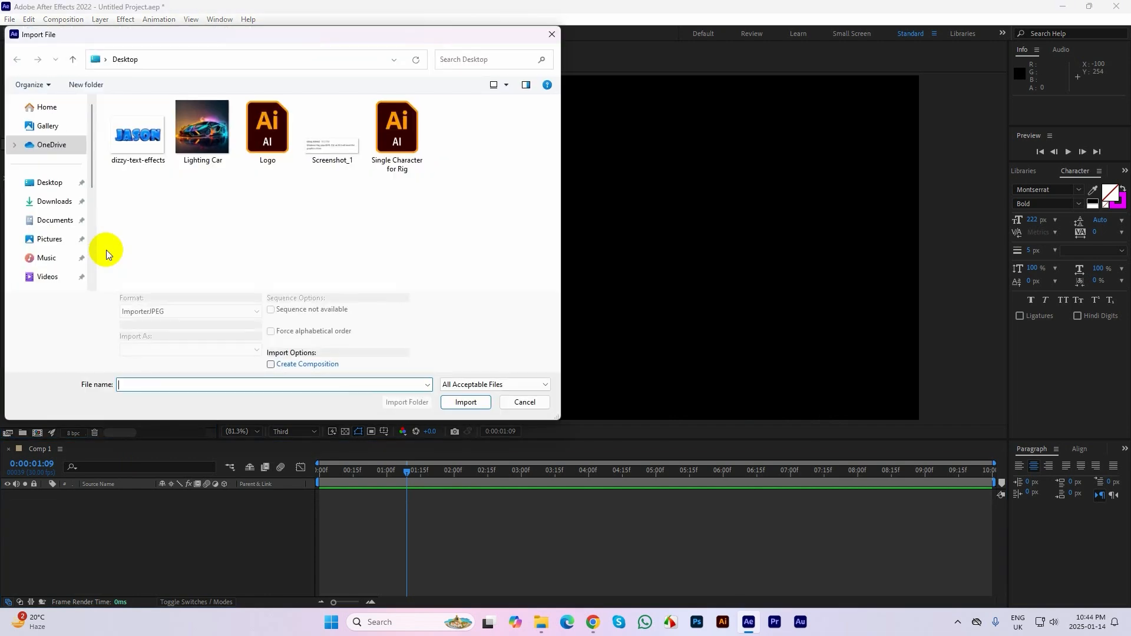
{"action": "left_click", "coordinate": [395, 135]}
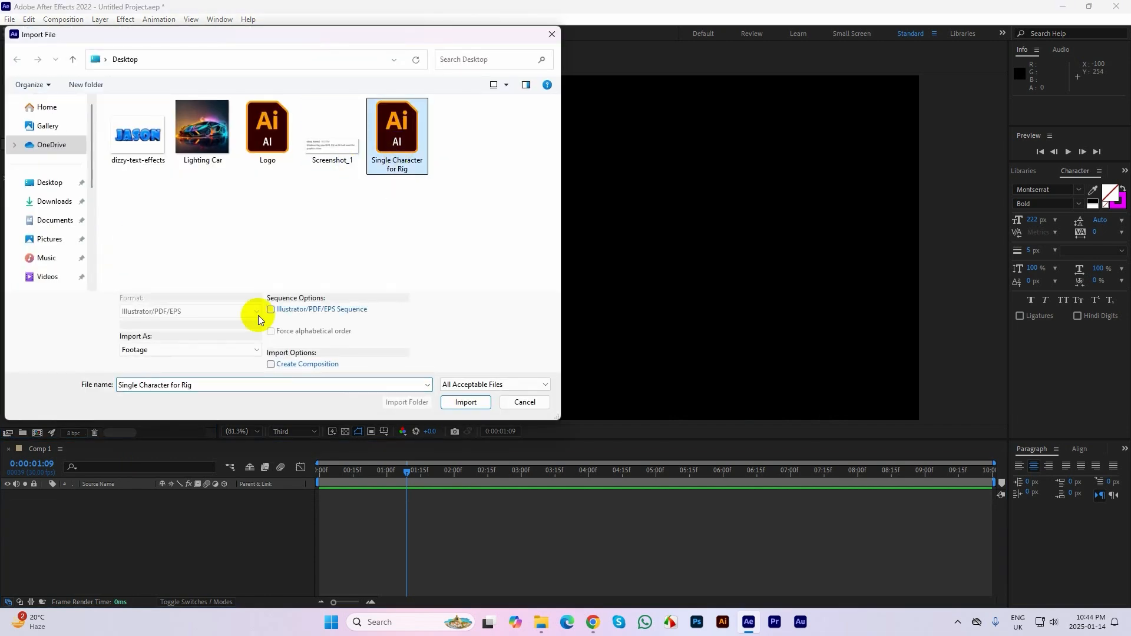
{"action": "left_click", "coordinate": [181, 349]}
{"action": "left_click", "coordinate": [183, 370]}
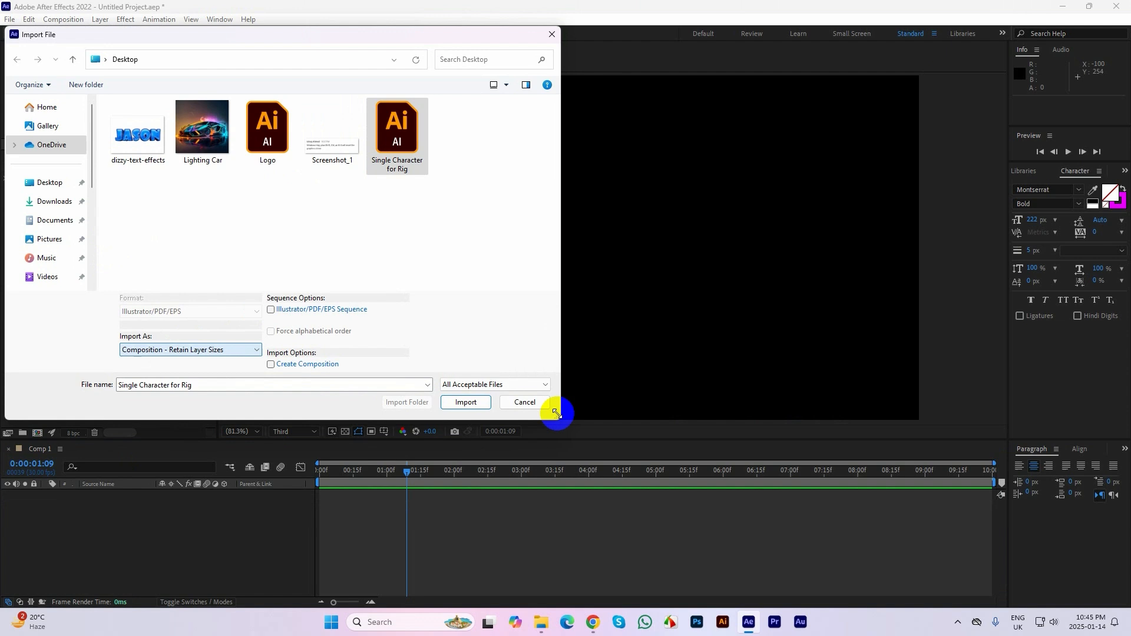
{"action": "left_click", "coordinate": [465, 402]}
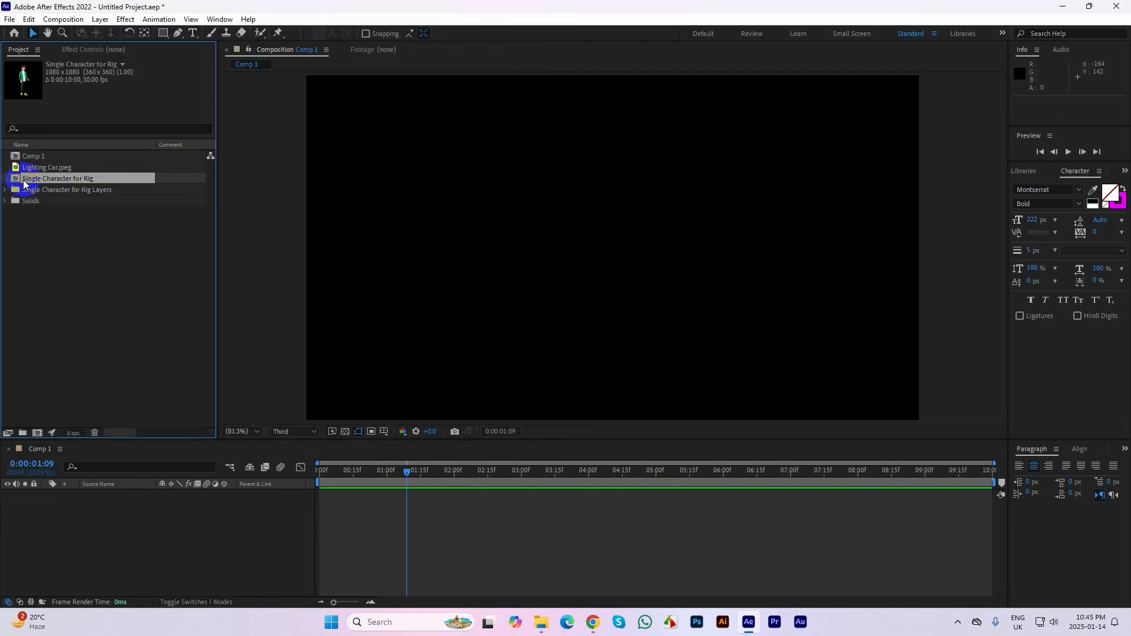
{"action": "double_click", "coordinate": [15, 180]}
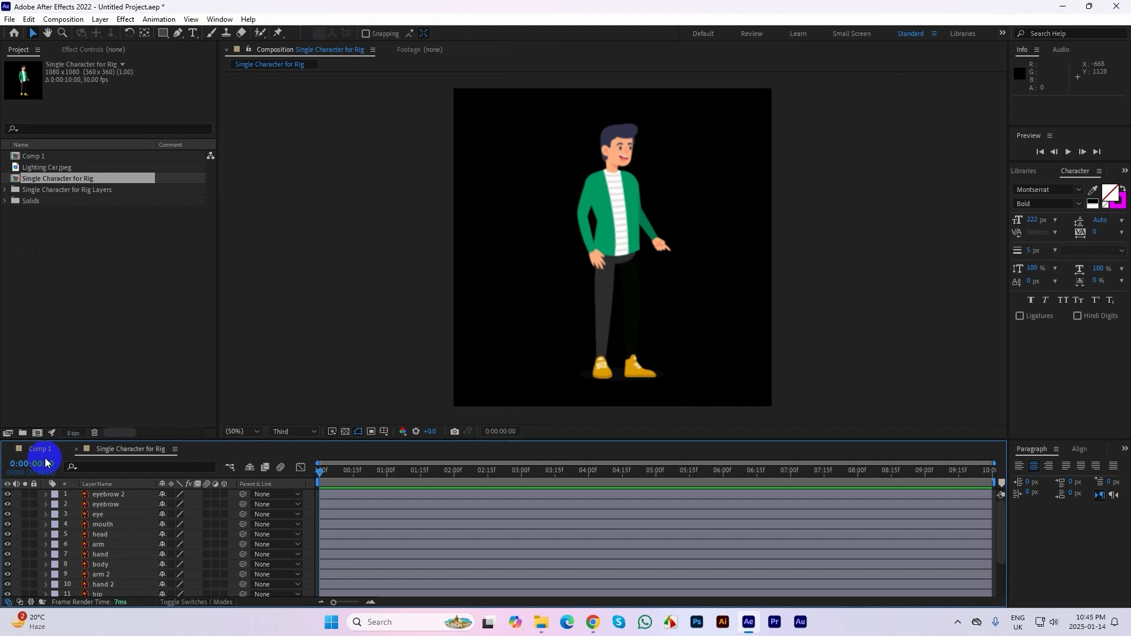
- Close Comp 1's timeline and delete Comp 1 from the project
{"action": "left_click", "coordinate": [9, 450]}
{"action": "left_click", "coordinate": [45, 158]}
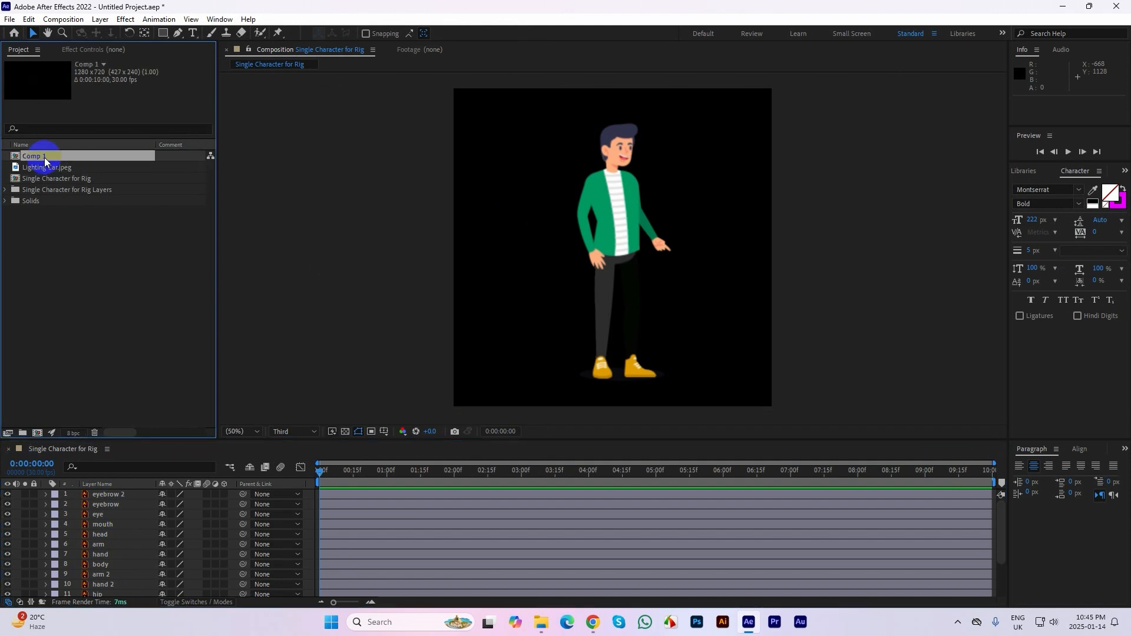
{"action": "key", "text": "Delete"}
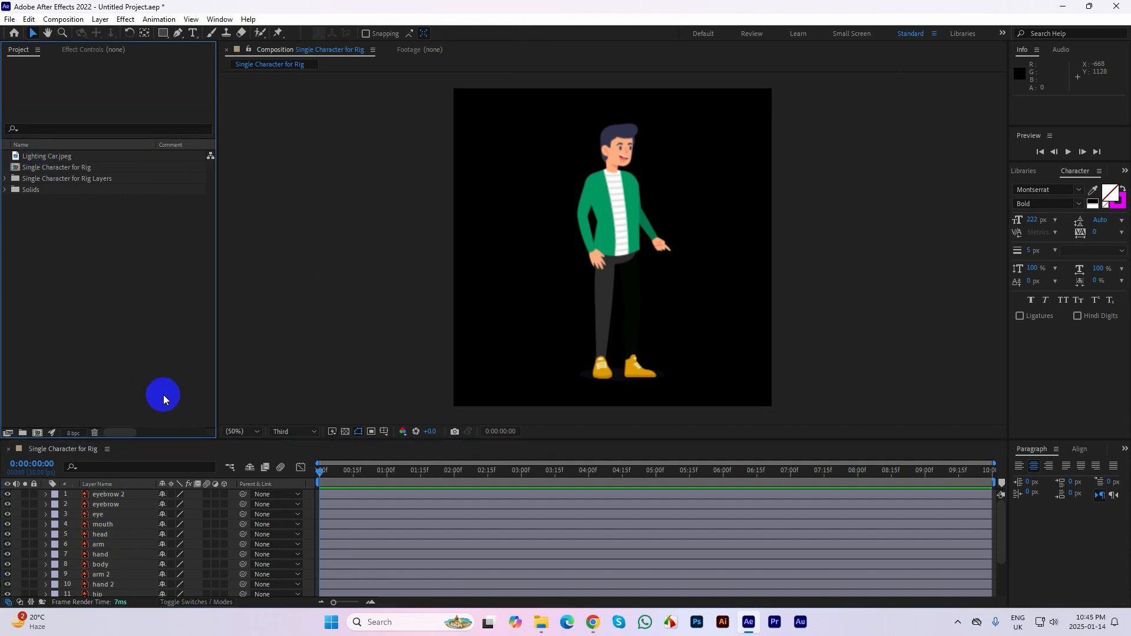
- Turn on the eye layer's adjustment layer switch and set the preview resolution to Half
{"action": "left_click", "coordinate": [215, 514]}
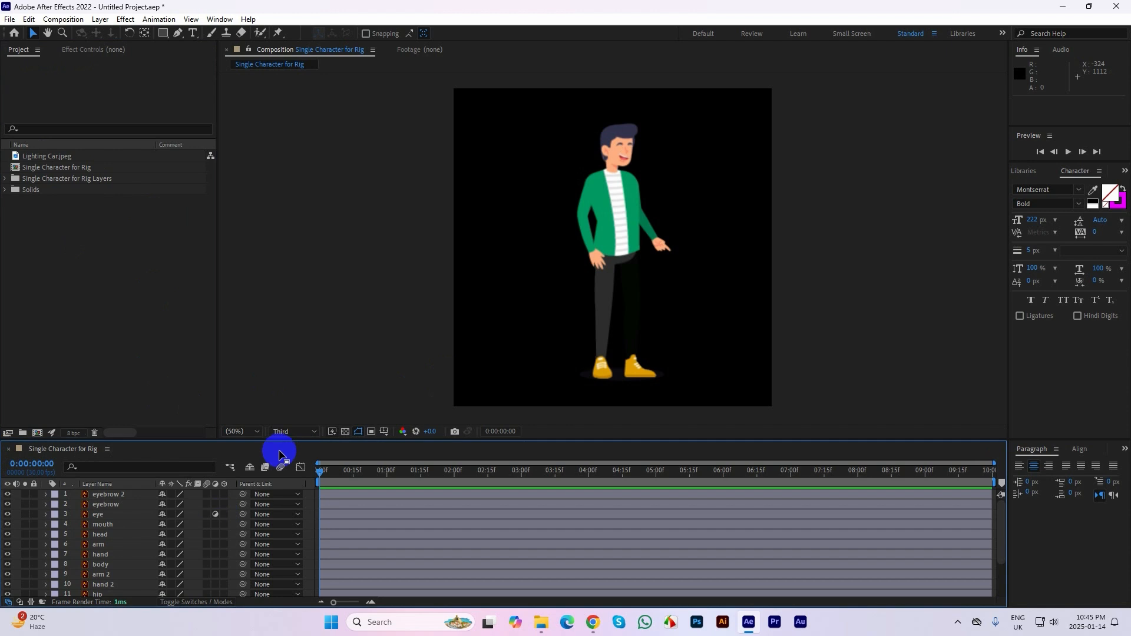
{"action": "left_click", "coordinate": [287, 431]}
{"action": "left_click", "coordinate": [288, 473]}
- Select the mouth layer and set the Single Character for Rig composition's background color to white
{"action": "left_click", "coordinate": [130, 525]}
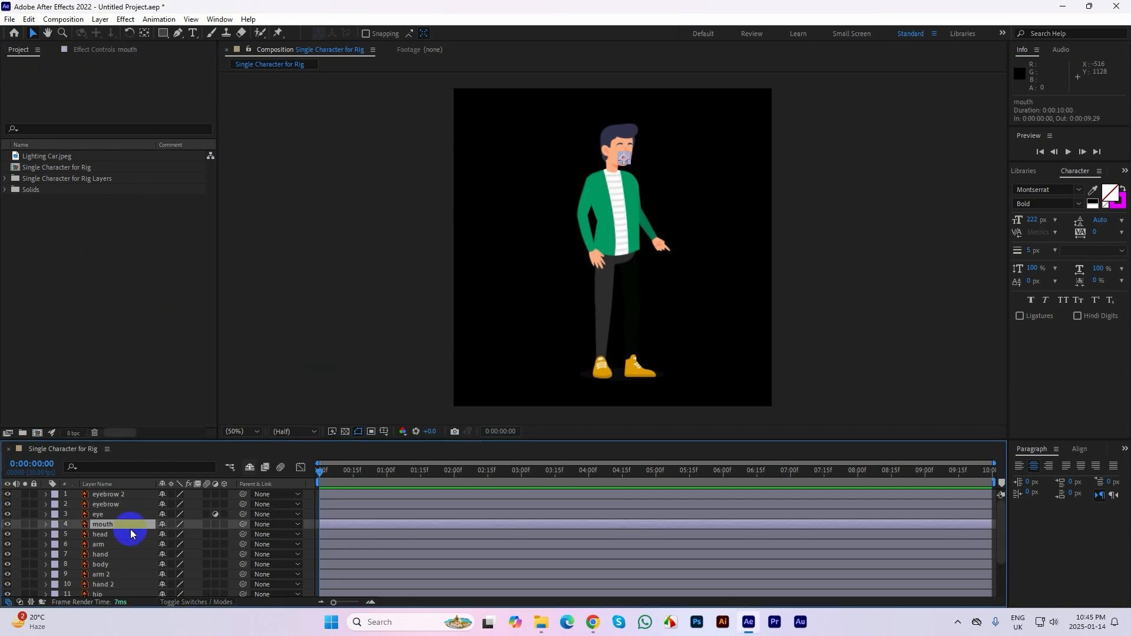
{"action": "key", "text": "ctrl+k"}
{"action": "left_click", "coordinate": [477, 378]}
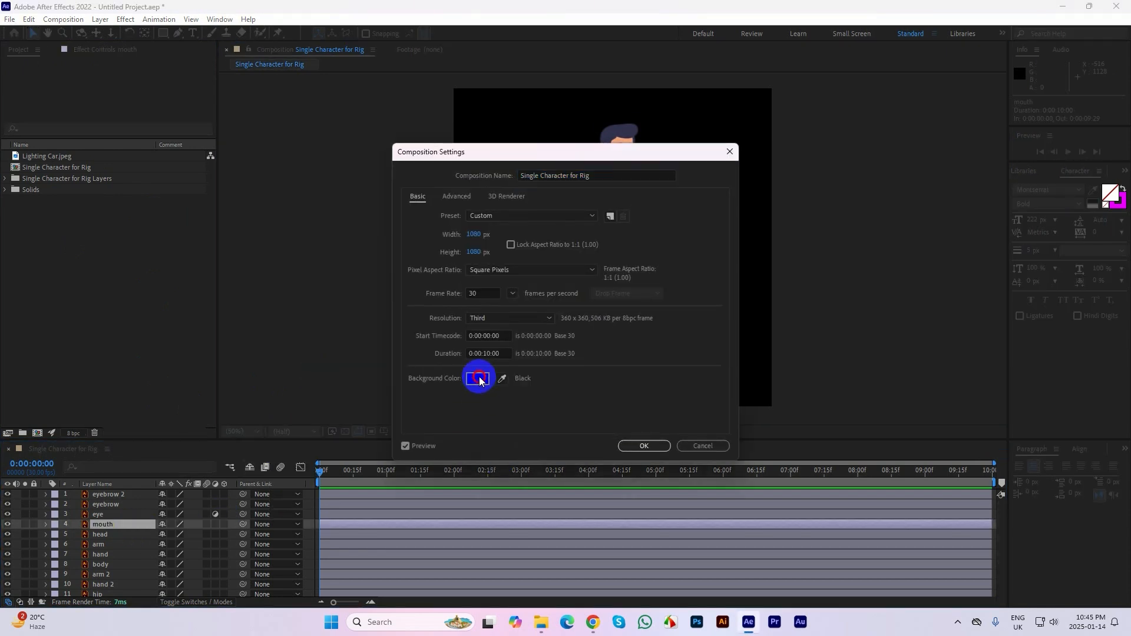
{"action": "left_click_drag", "start_coordinate": [206, 278], "coordinate": [43, 184]}
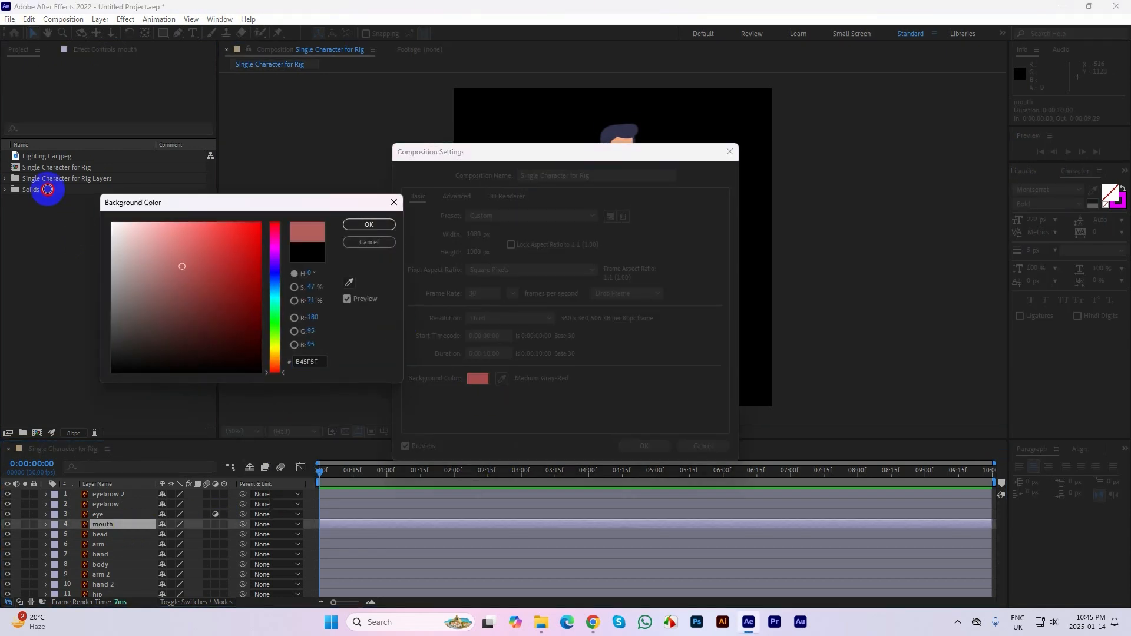
{"action": "left_click", "coordinate": [380, 226]}
{"action": "left_click", "coordinate": [643, 445]}
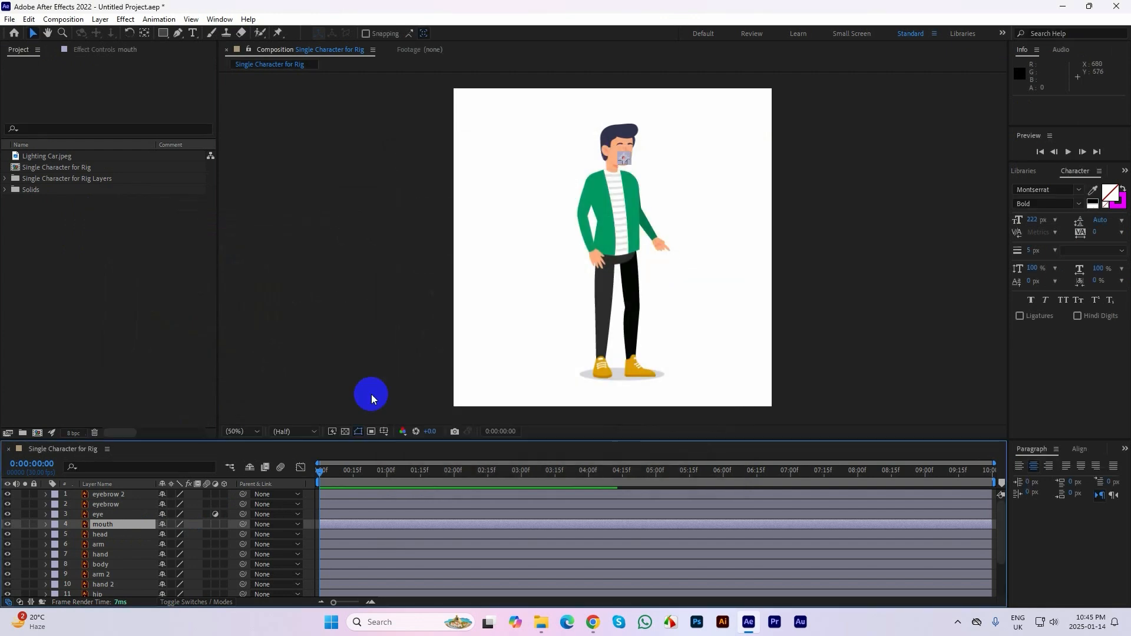
- Move the anchor points of the hand and hand 2 layers to the character's wrists with the Pan Behind tool
{"action": "left_click", "coordinate": [246, 431]}
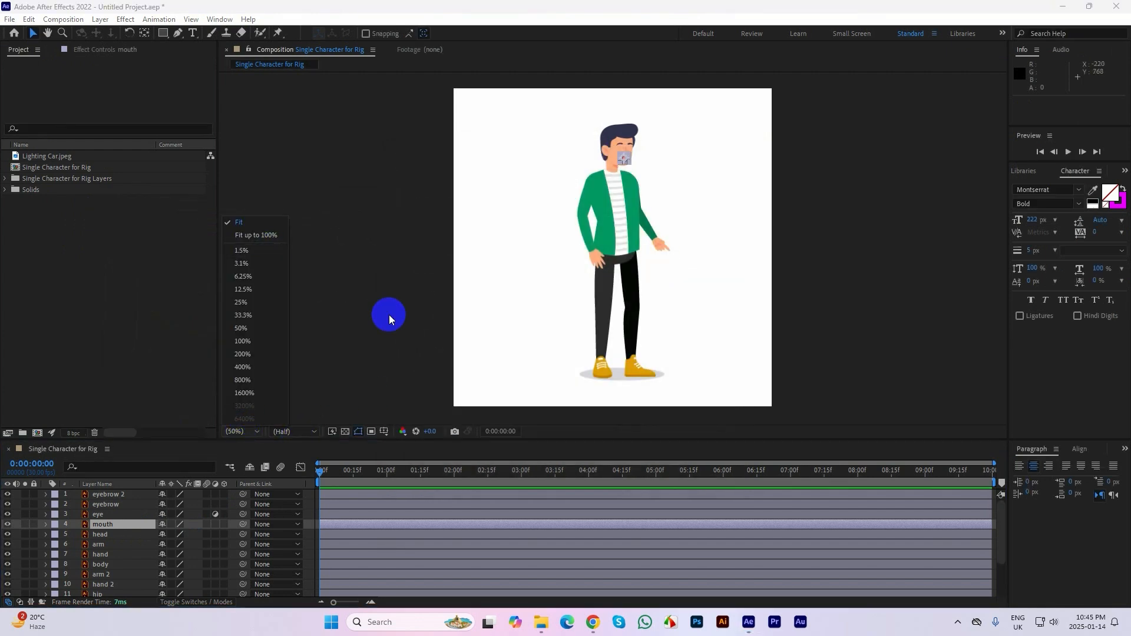
{"action": "left_click", "coordinate": [931, 266]}
{"action": "scroll", "coordinate": [641, 143], "scroll_direction": "up", "scroll_amount": 1}
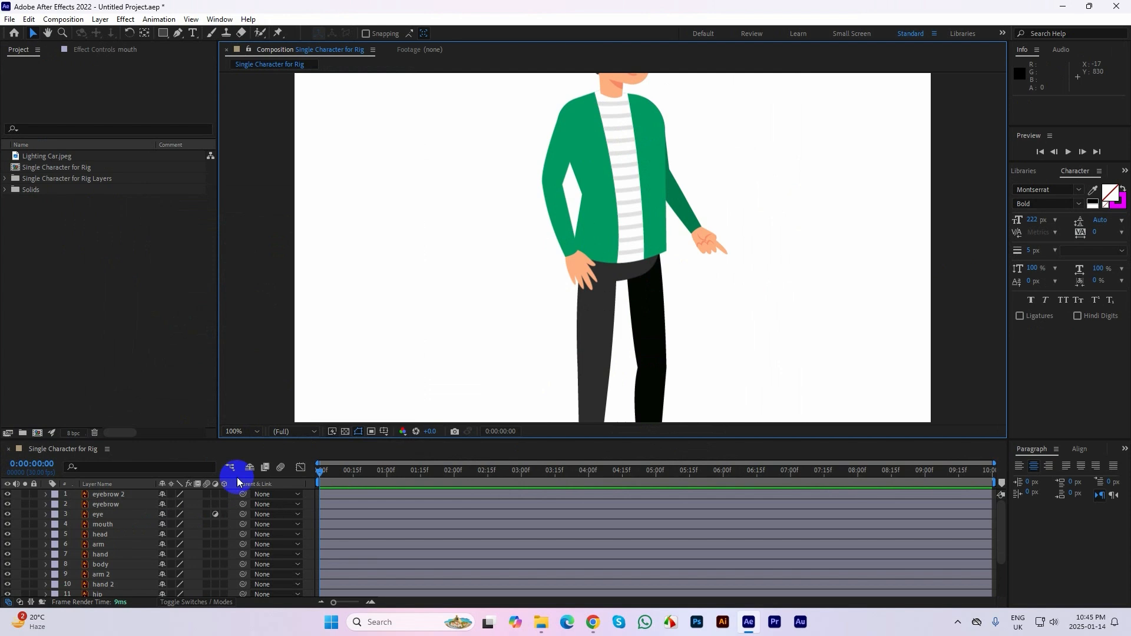
{"action": "left_click", "coordinate": [265, 470]}
{"action": "mouse_move", "coordinate": [639, 257]}
{"action": "left_mouse_down"}
{"action": "mouse_move", "coordinate": [583, 353]}
{"action": "mouse_move", "coordinate": [543, 368]}
{"action": "mouse_move", "coordinate": [602, 292]}
{"action": "mouse_move", "coordinate": [547, 302]}
{"action": "mouse_move", "coordinate": [638, 270]}
{"action": "left_mouse_up"}
{"action": "key", "text": "v"}
{"action": "key", "text": "ctrl+z"}
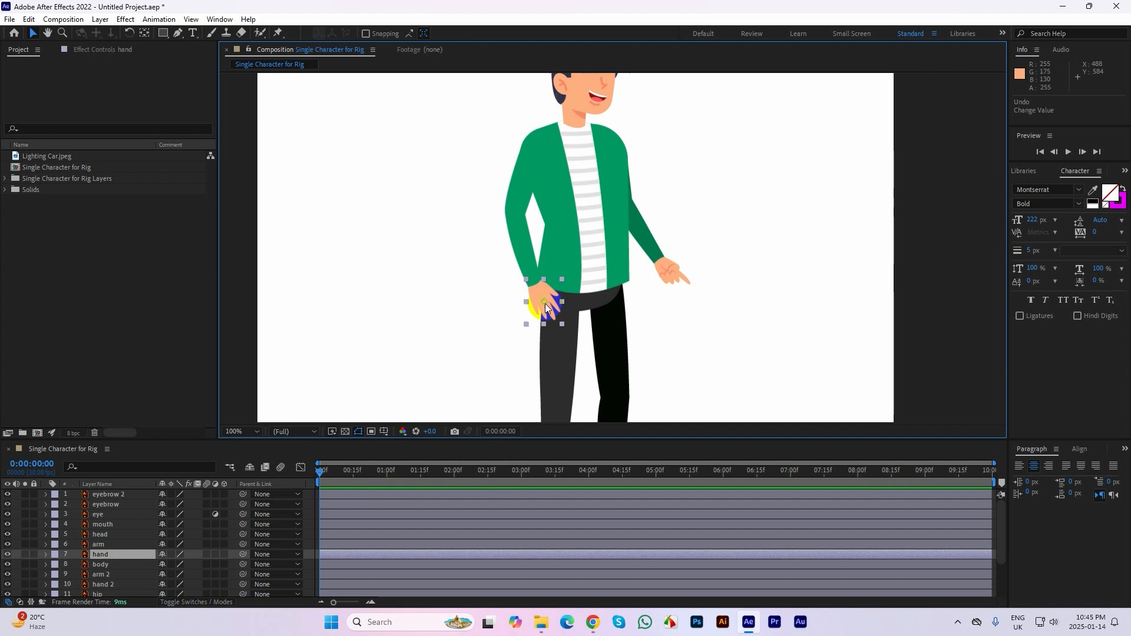
{"action": "left_click", "coordinate": [144, 33]}
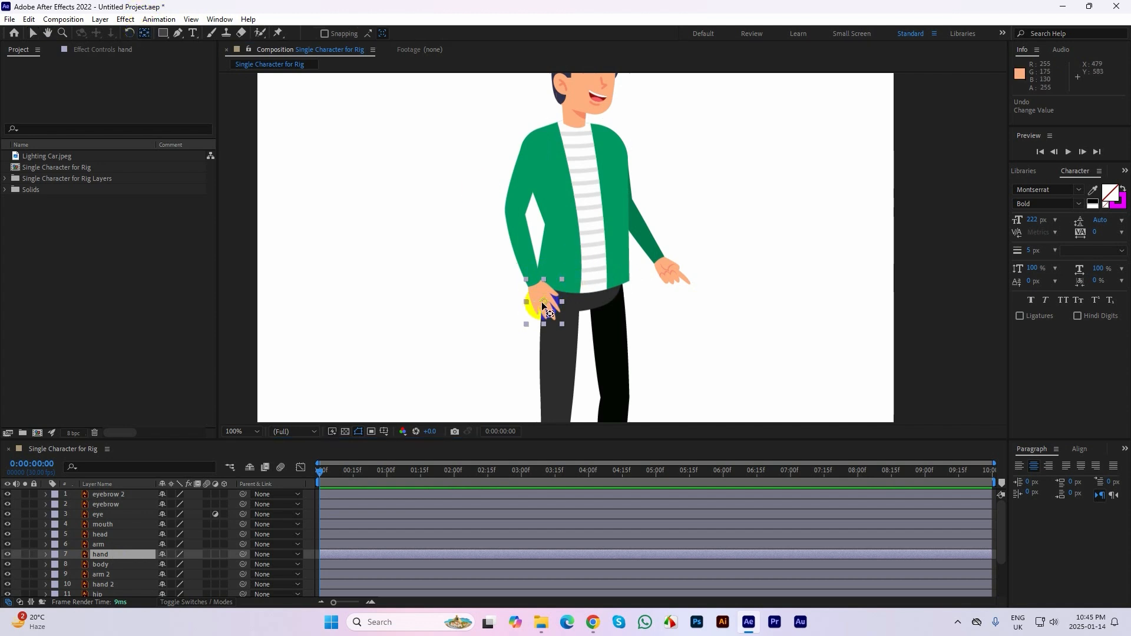
{"action": "left_click_drag", "start_coordinate": [542, 302], "coordinate": [533, 282]}
{"action": "left_click", "coordinate": [668, 275]}
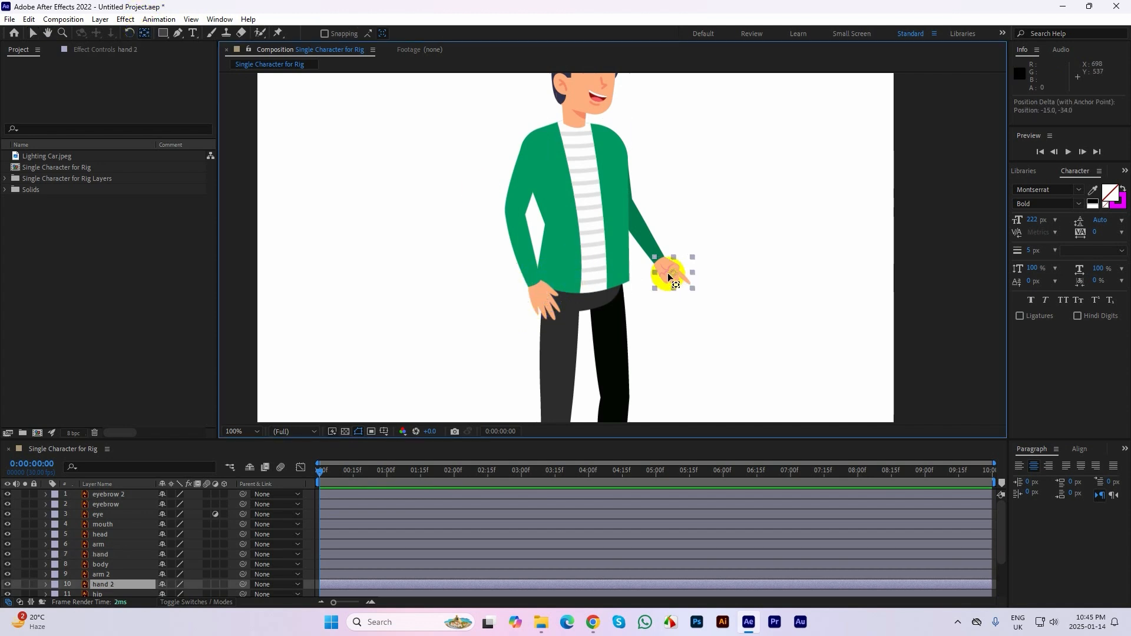
- Move the anchor points of the arm 2 and arm layers up to the character's shoulders
{"action": "left_click", "coordinate": [645, 230]}
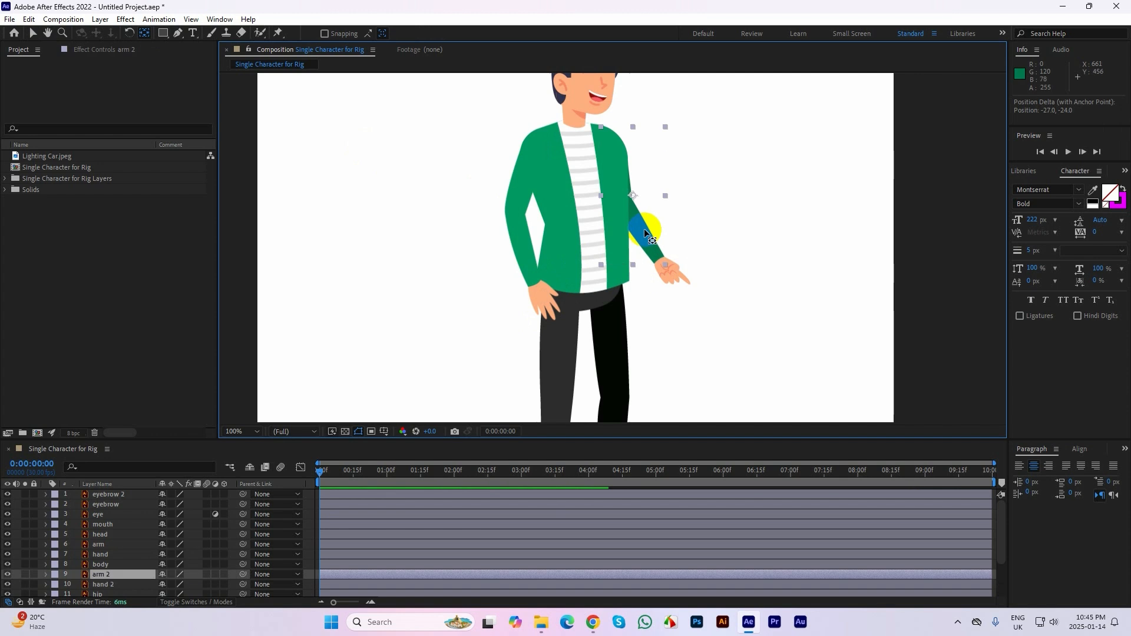
{"action": "left_click_drag", "start_coordinate": [632, 197], "coordinate": [610, 142]}
{"action": "left_click", "coordinate": [522, 219]}
{"action": "left_click_drag", "start_coordinate": [524, 207], "coordinate": [538, 142]}
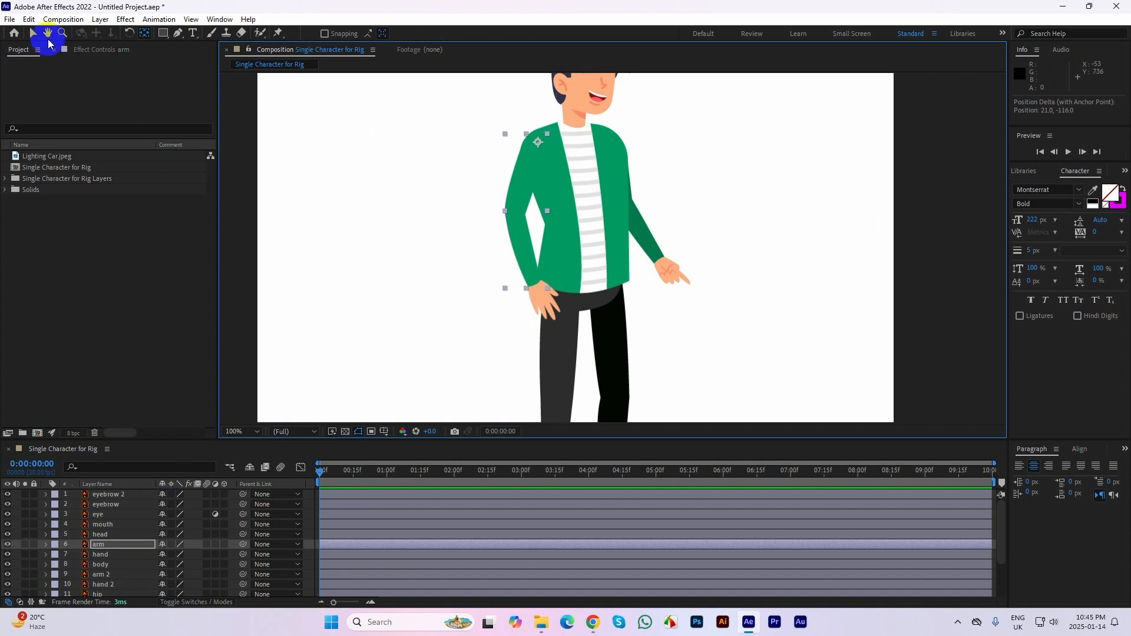
- Move the anchor points of the foot and foot 2 layers to the character's ankles
{"action": "left_click_drag", "start_coordinate": [597, 353], "coordinate": [543, 188]}
{"action": "left_click", "coordinate": [497, 352]}
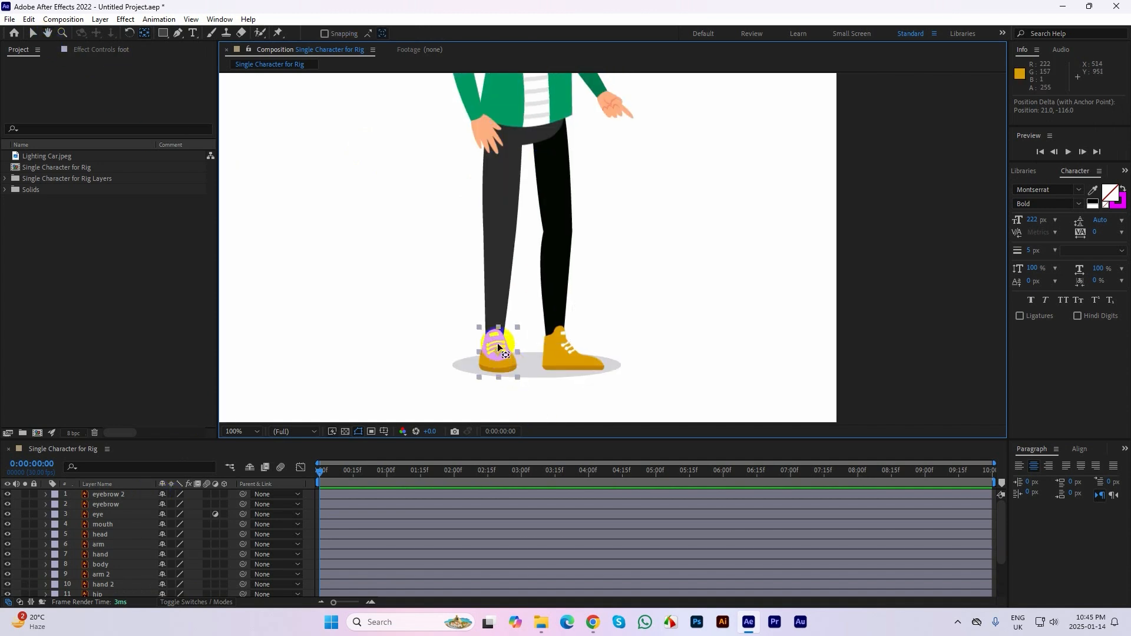
{"action": "left_click", "coordinate": [572, 352]}
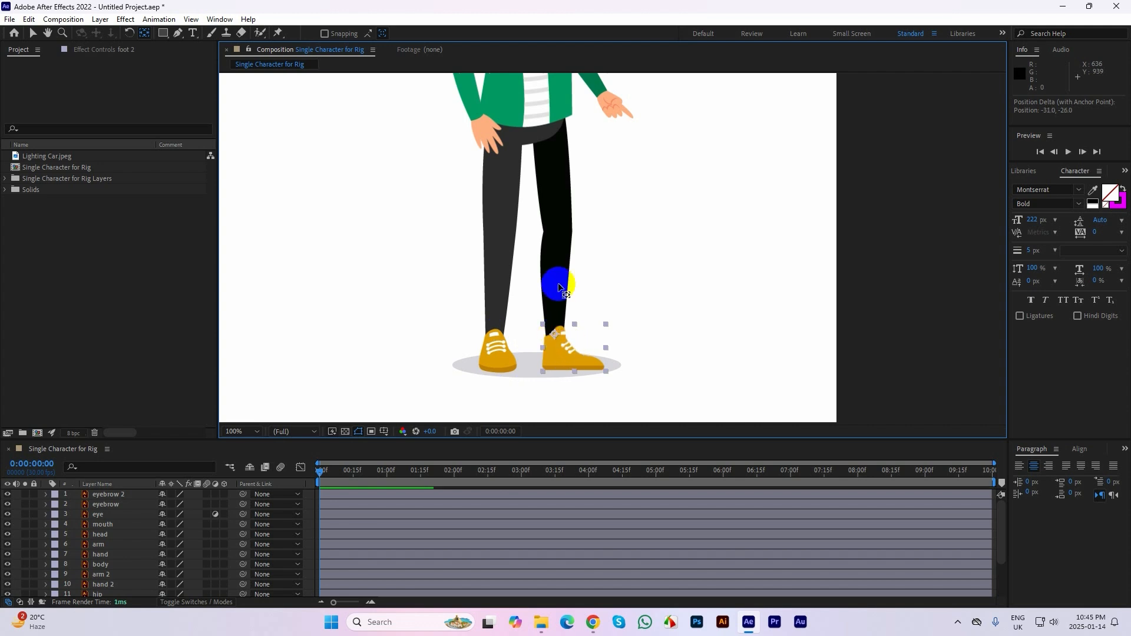
- Move the anchor points of both leg layers up to the hips and return to the Selection tool
{"action": "left_click", "coordinate": [564, 276]}
{"action": "left_click_drag", "start_coordinate": [596, 243], "coordinate": [566, 207]}
{"action": "left_click", "coordinate": [517, 291]}
{"action": "left_click_drag", "start_coordinate": [516, 303], "coordinate": [517, 201]}
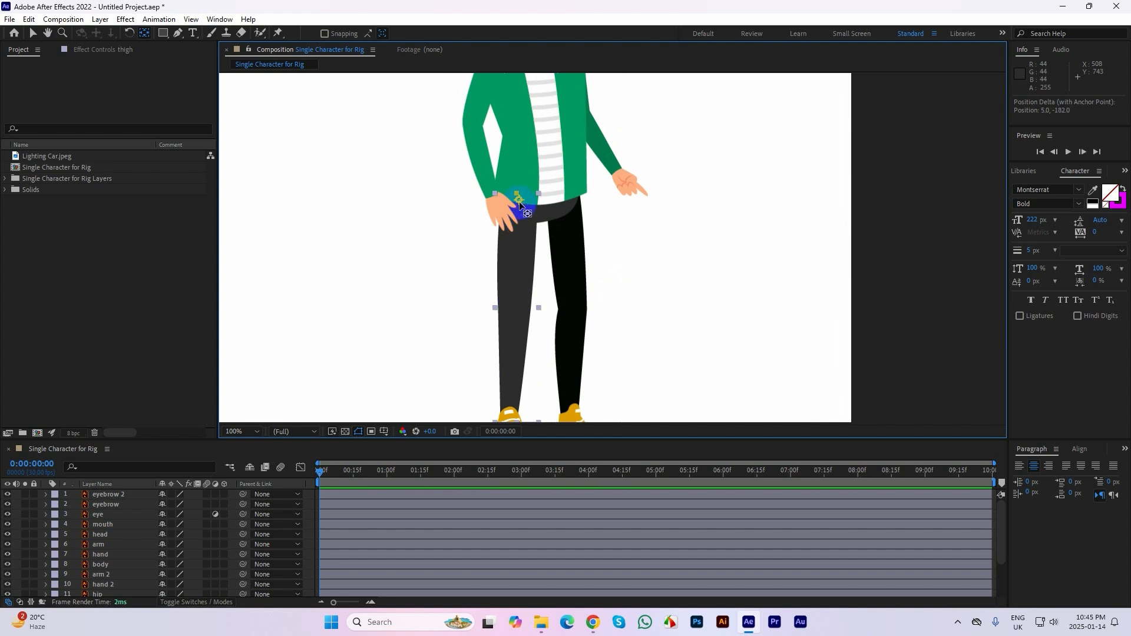
{"action": "scroll", "coordinate": [569, 223], "scroll_direction": "down", "scroll_amount": 1}
{"action": "left_click", "coordinate": [33, 33]}
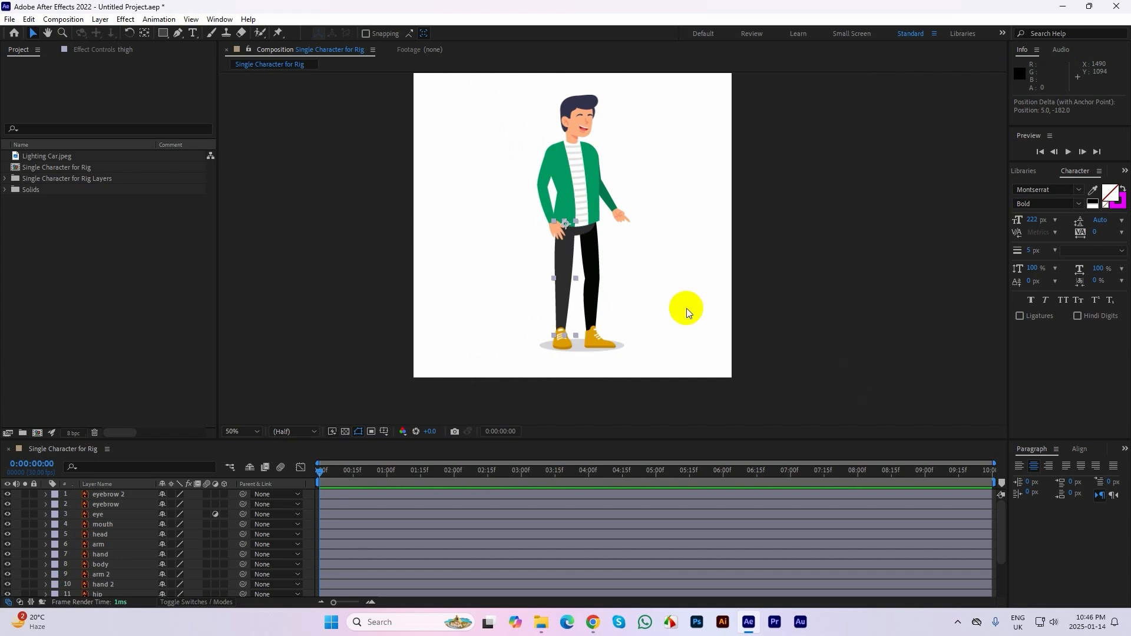
- Try moving the thigh layer away from the body, undo the move and deselect the layer
{"action": "left_click_drag", "start_coordinate": [561, 255], "coordinate": [667, 220]}
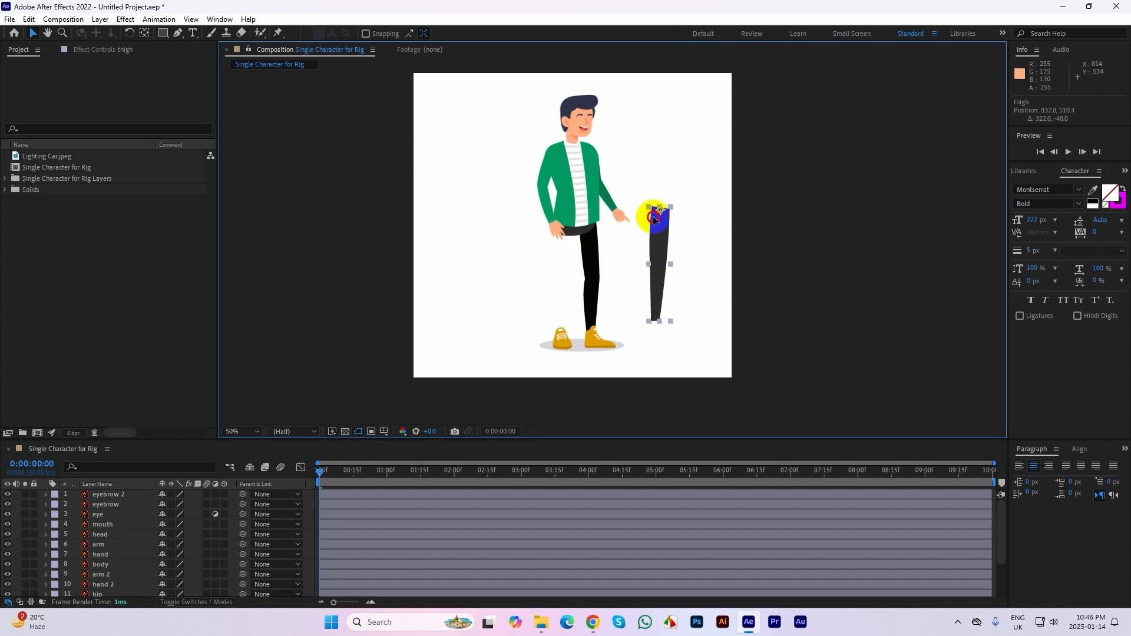
{"action": "key", "text": "ctrl+z"}
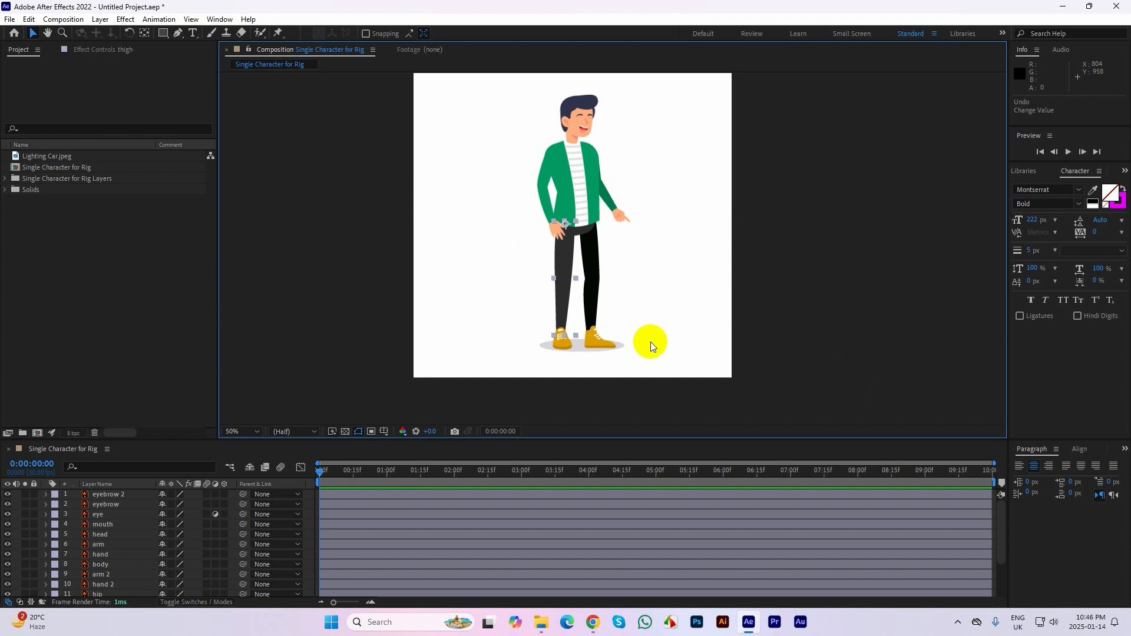
{"action": "left_click", "coordinate": [624, 348]}
{"action": "left_click", "coordinate": [351, 346]}
- Open the Duik Bassel.2 script and show its Links & constraints rigging tools
{"action": "left_click", "coordinate": [219, 20]}
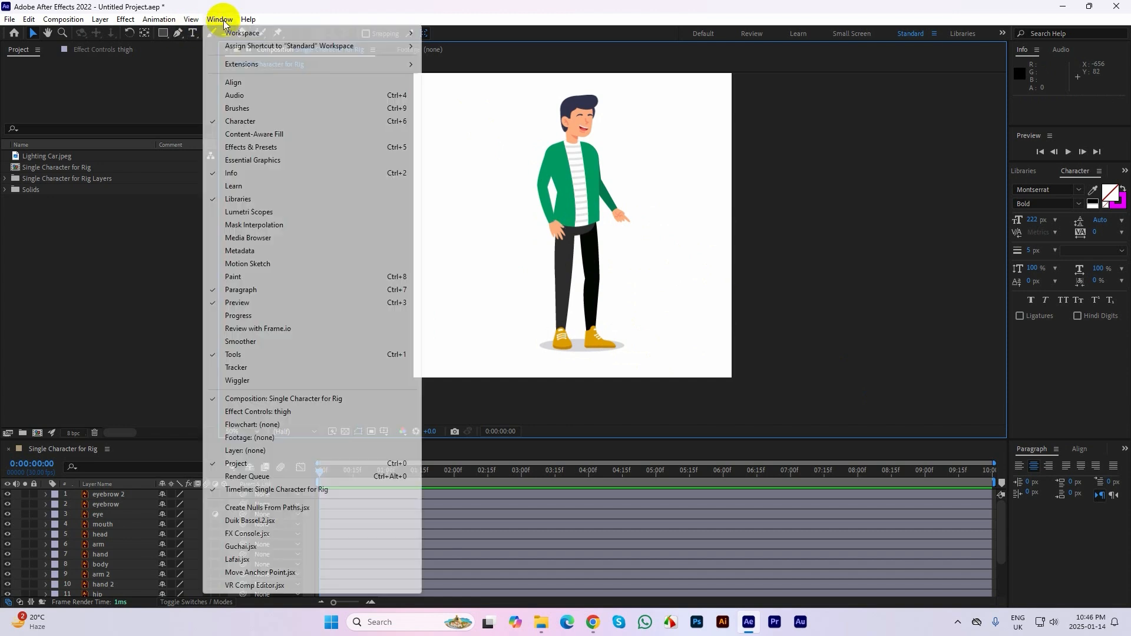
{"action": "left_click", "coordinate": [263, 522]}
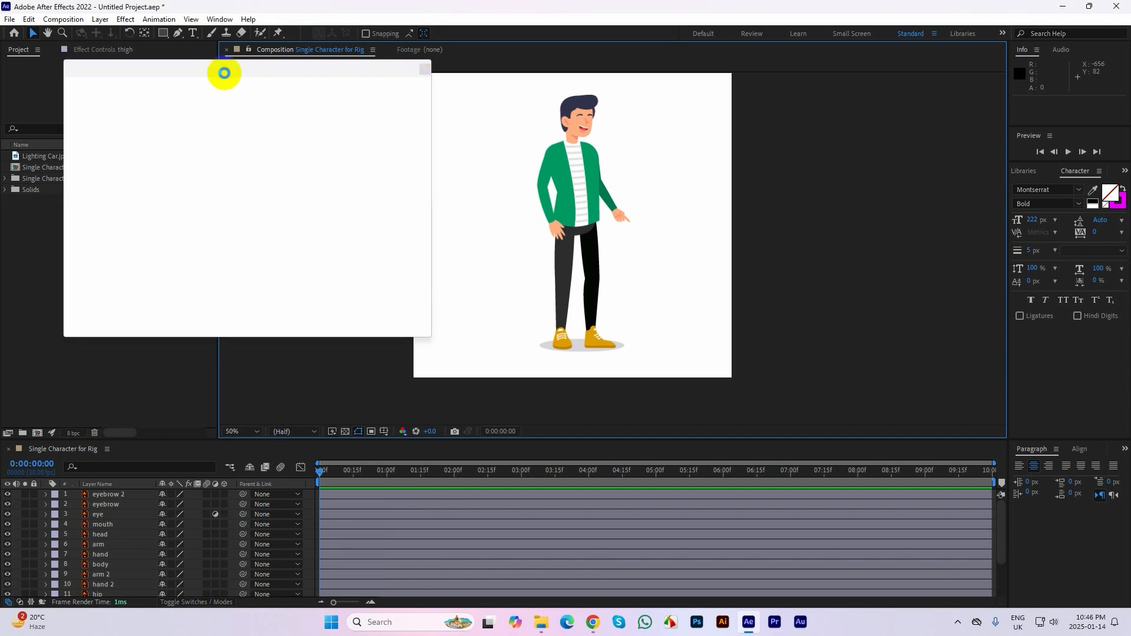
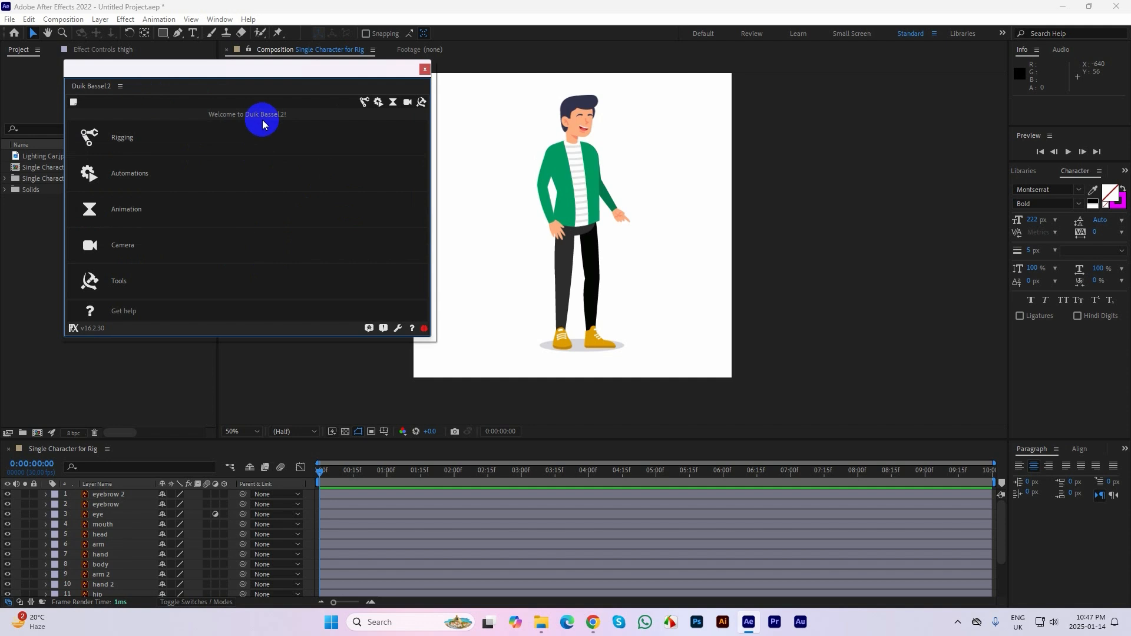
{"action": "left_click", "coordinate": [362, 105]}
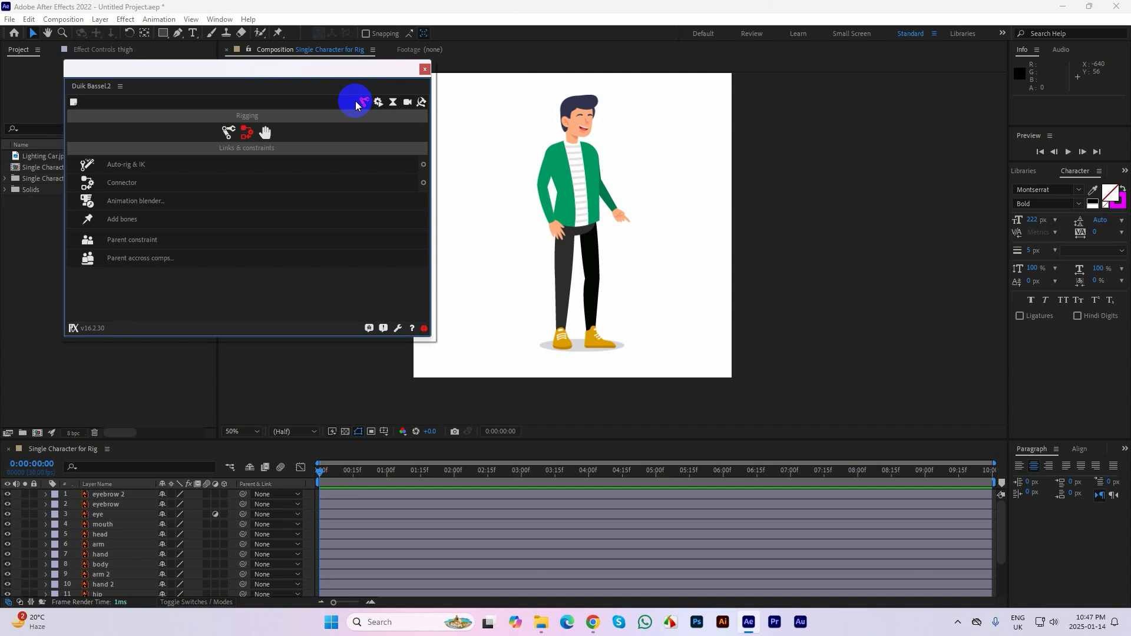
{"action": "left_click", "coordinate": [245, 133]}
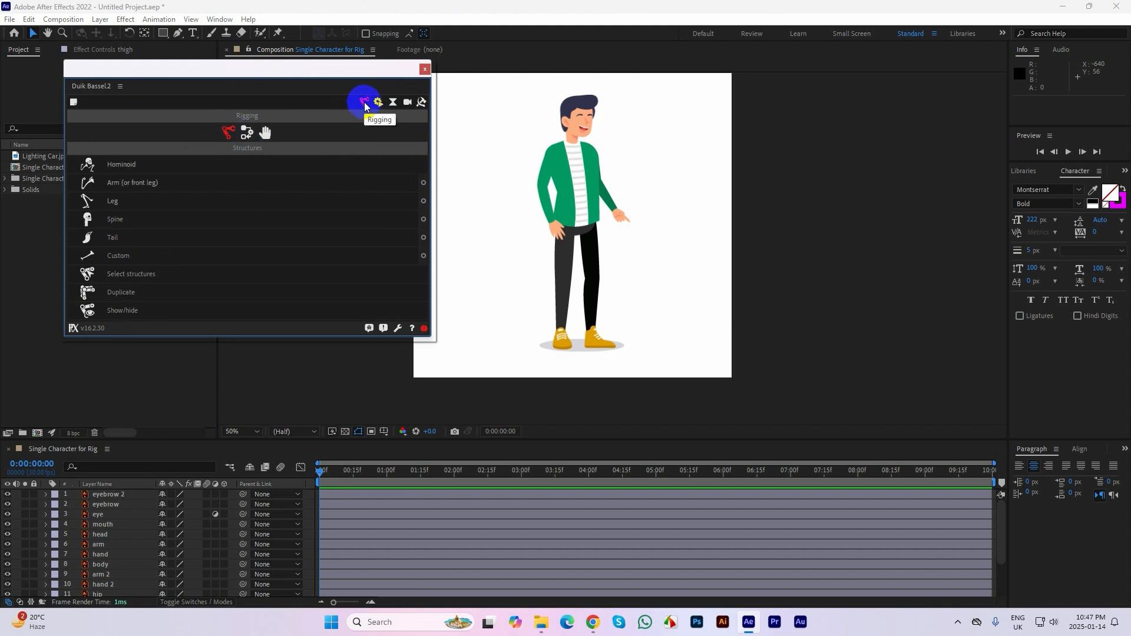
{"action": "left_click", "coordinate": [247, 134]}
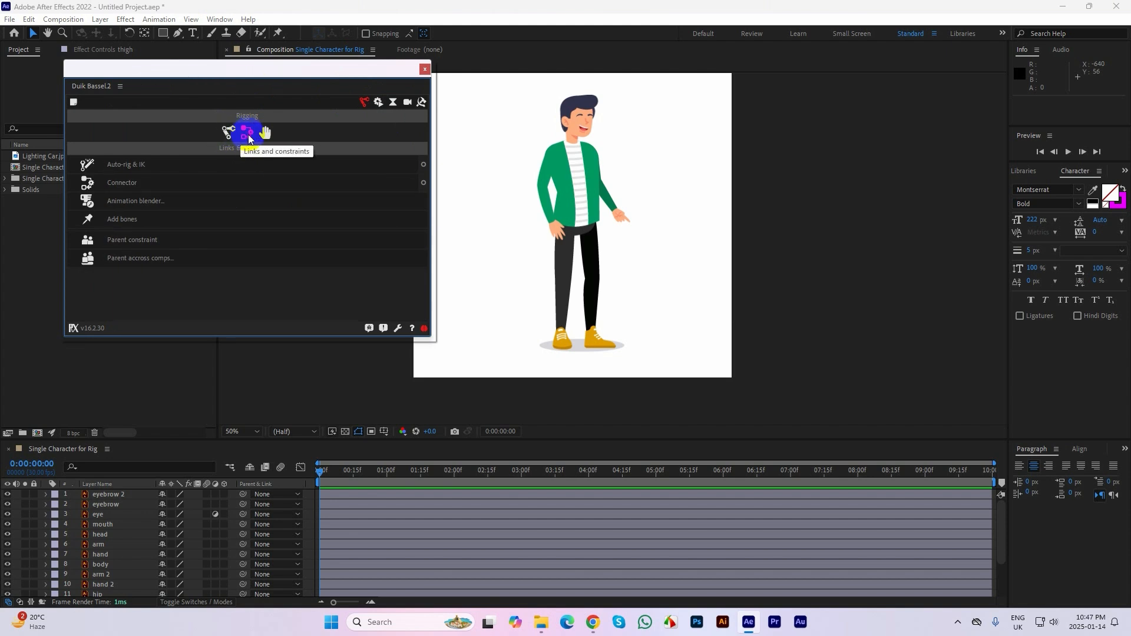
{"action": "left_click", "coordinate": [554, 230]}
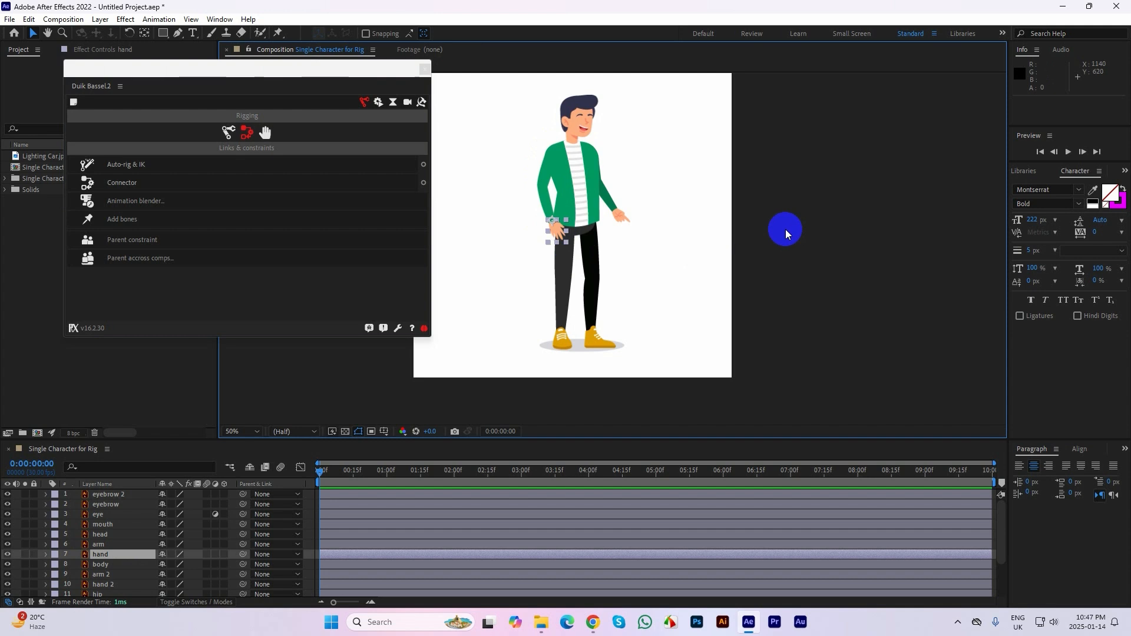
{"action": "left_click", "coordinate": [659, 227]}
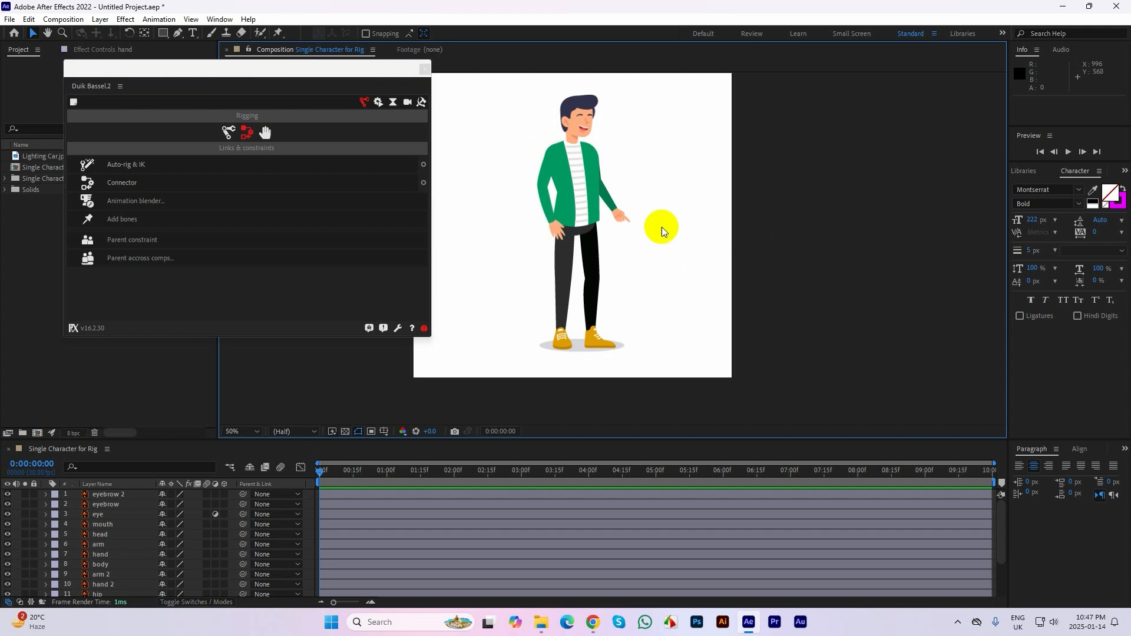
{"action": "left_click", "coordinate": [561, 236]}
{"action": "left_click", "coordinate": [537, 172]}
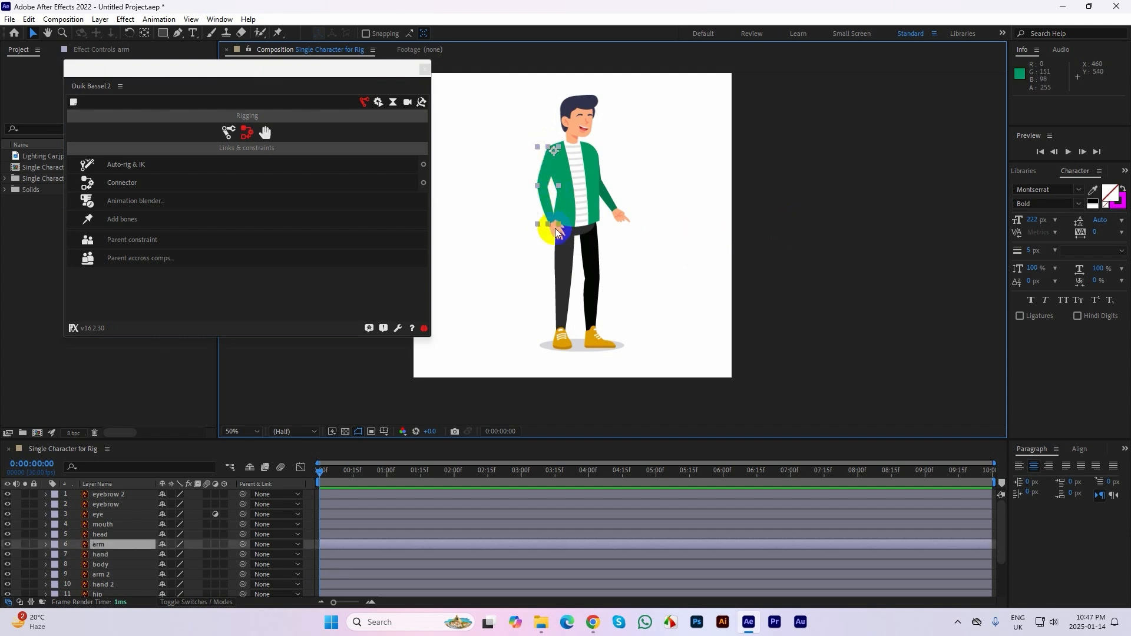
{"action": "left_click", "coordinate": [770, 192]}
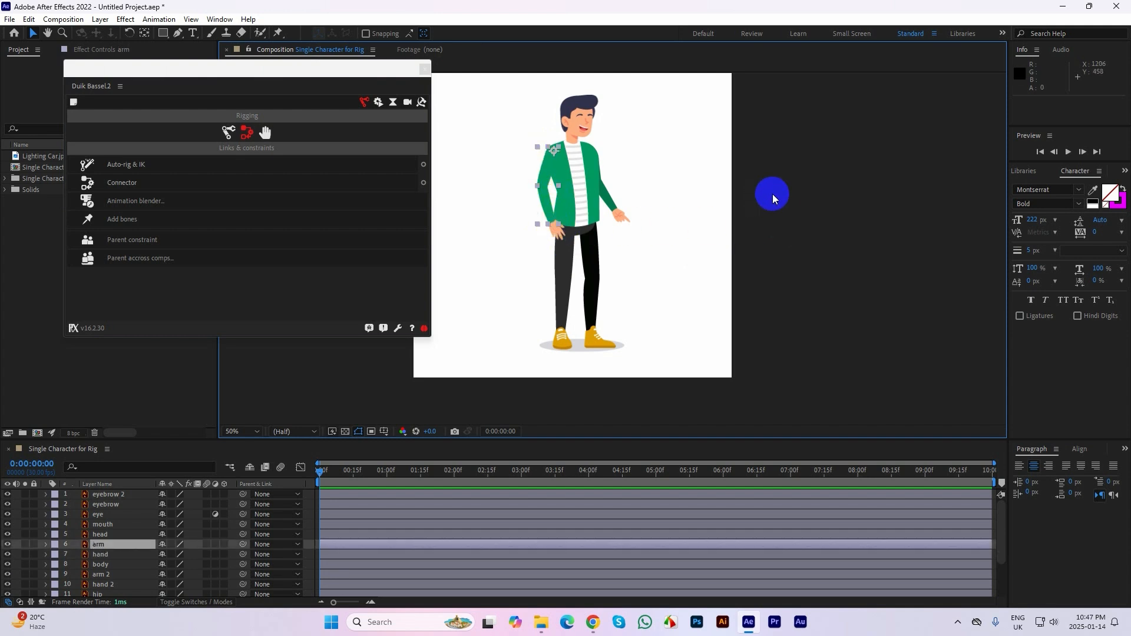
{"action": "left_click", "coordinate": [556, 154]}
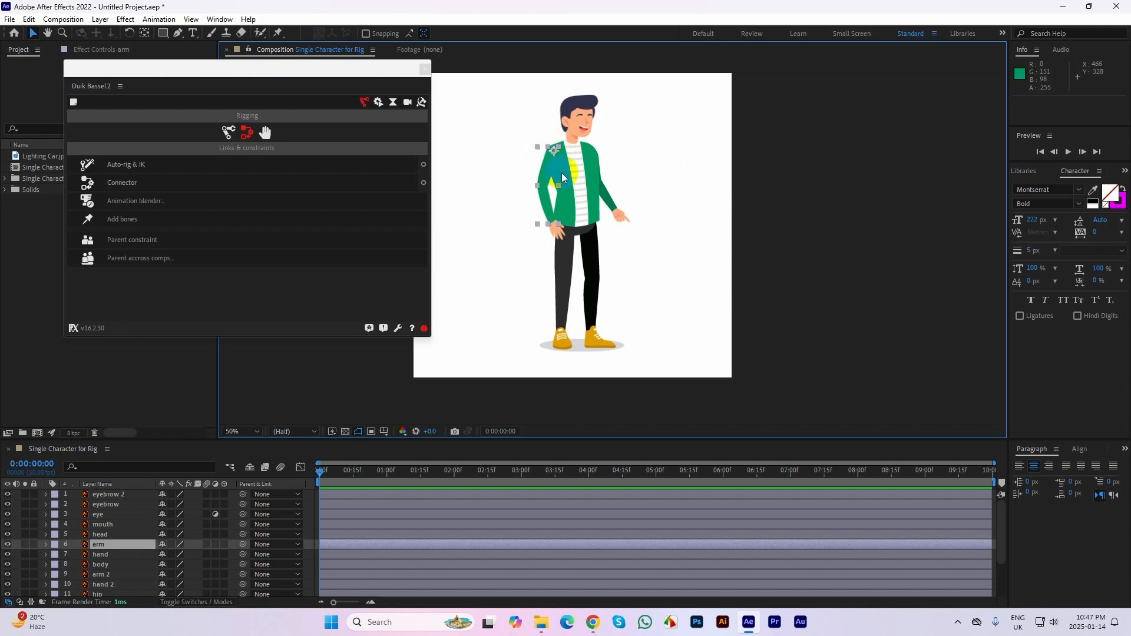
{"action": "left_click", "coordinate": [749, 229]}
{"action": "left_click", "coordinate": [554, 228]}
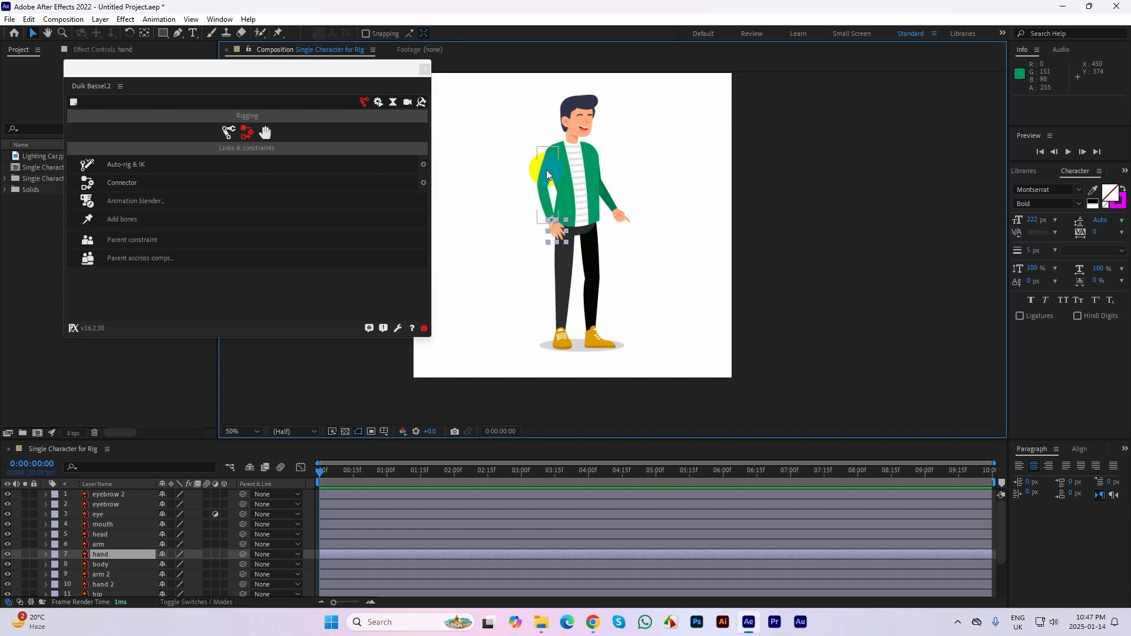
{"action": "left_click", "coordinate": [546, 169]}
{"action": "left_click", "coordinate": [772, 220]}
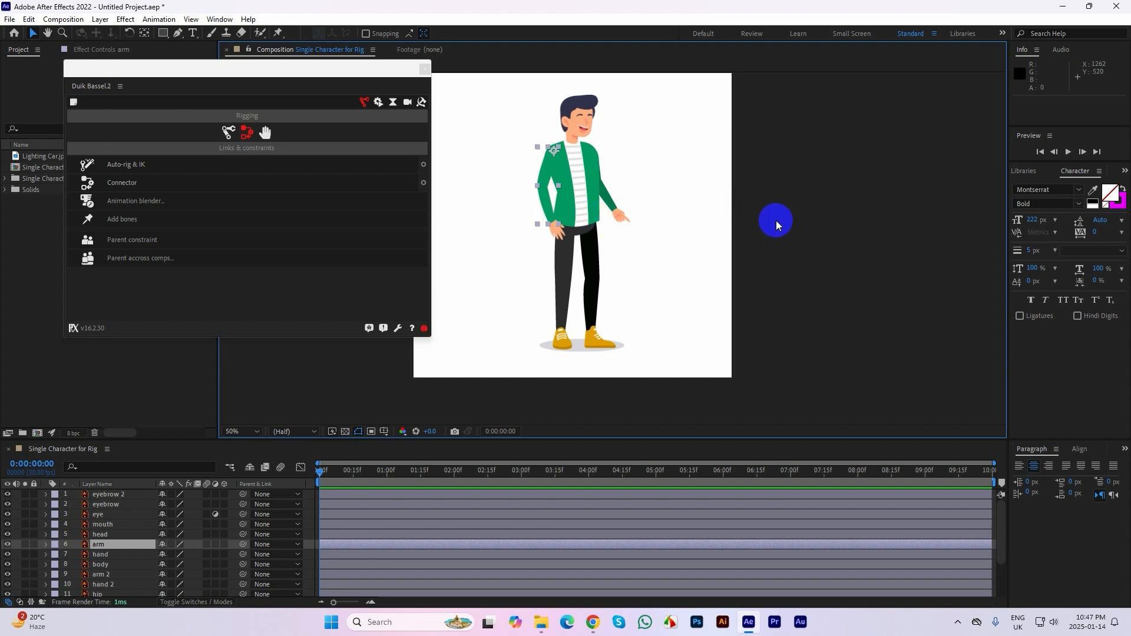
- Rig the hand and arm layers with Auto-rig & IK and move the hand controller to about 438.5, 586
{"action": "left_click", "coordinate": [563, 230]}
{"action": "left_click", "coordinate": [546, 187], "text": "shift"}
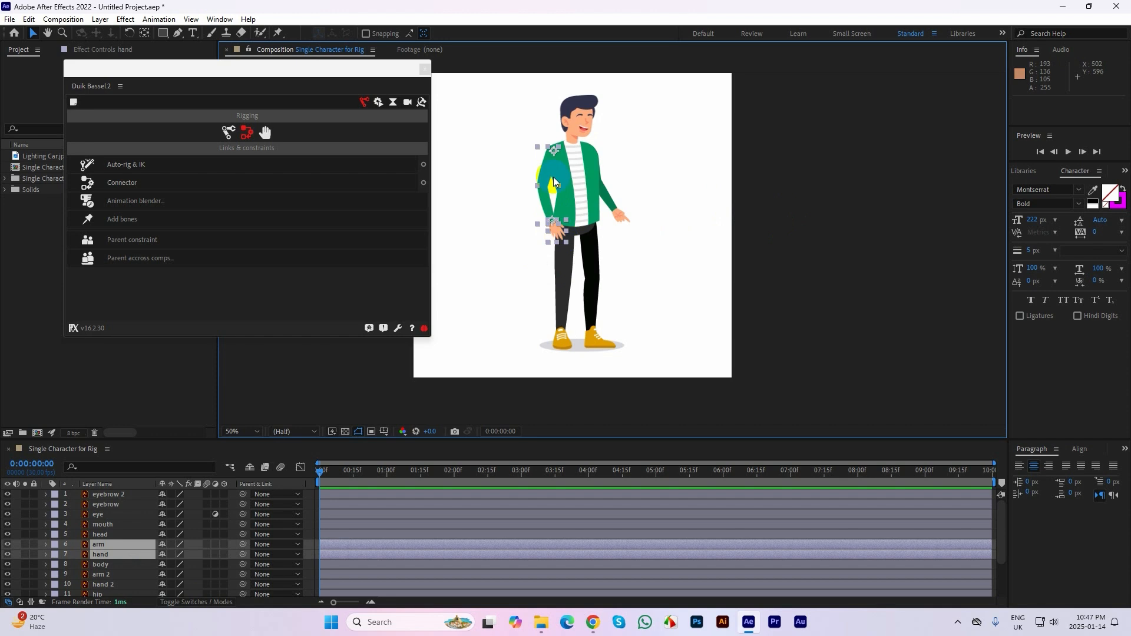
{"action": "left_click", "coordinate": [123, 183]}
{"action": "left_click", "coordinate": [132, 166]}
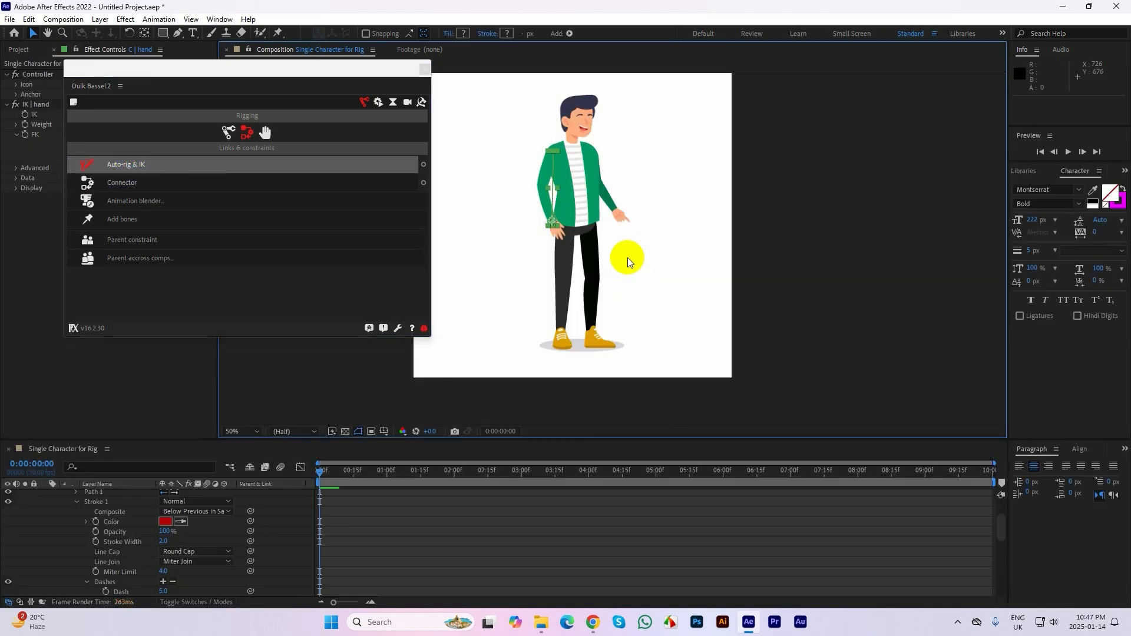
{"action": "mouse_move", "coordinate": [553, 223]}
{"action": "left_mouse_down"}
{"action": "mouse_move", "coordinate": [604, 209]}
{"action": "mouse_move", "coordinate": [536, 218]}
{"action": "mouse_move", "coordinate": [525, 202]}
{"action": "mouse_move", "coordinate": [530, 220]}
{"action": "mouse_move", "coordinate": [567, 224]}
{"action": "mouse_move", "coordinate": [535, 234]}
{"action": "mouse_move", "coordinate": [606, 220]}
{"action": "mouse_move", "coordinate": [497, 230]}
{"action": "mouse_move", "coordinate": [542, 232]}
{"action": "left_mouse_up"}
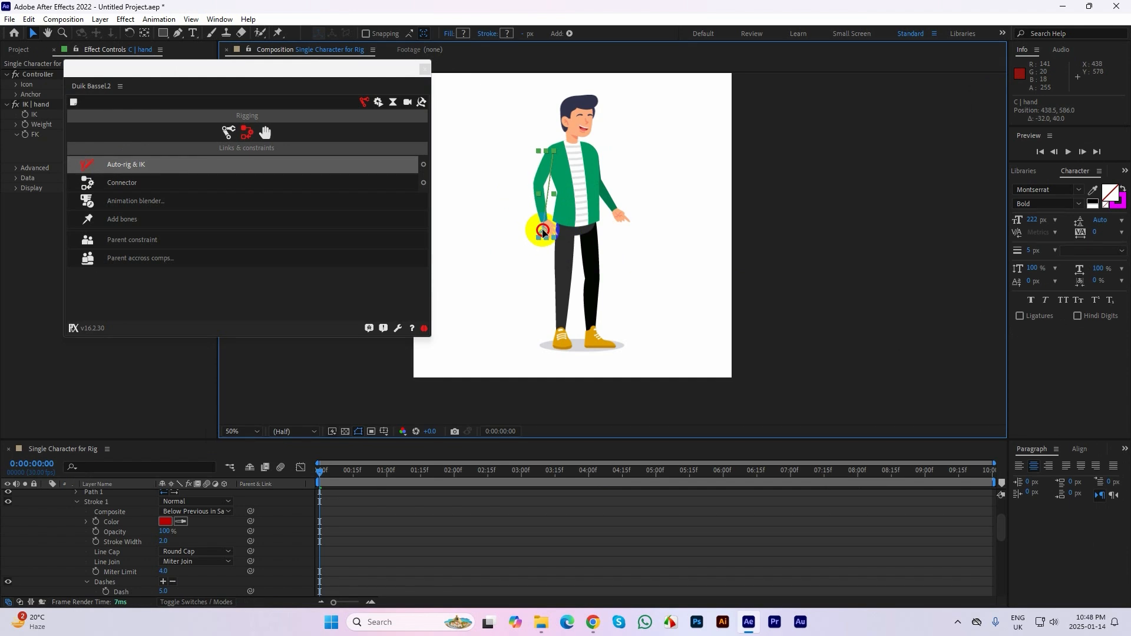
- Rig the hand 2 and arm 2 layers together with Auto-rig & IK
{"action": "left_click", "coordinate": [625, 219]}
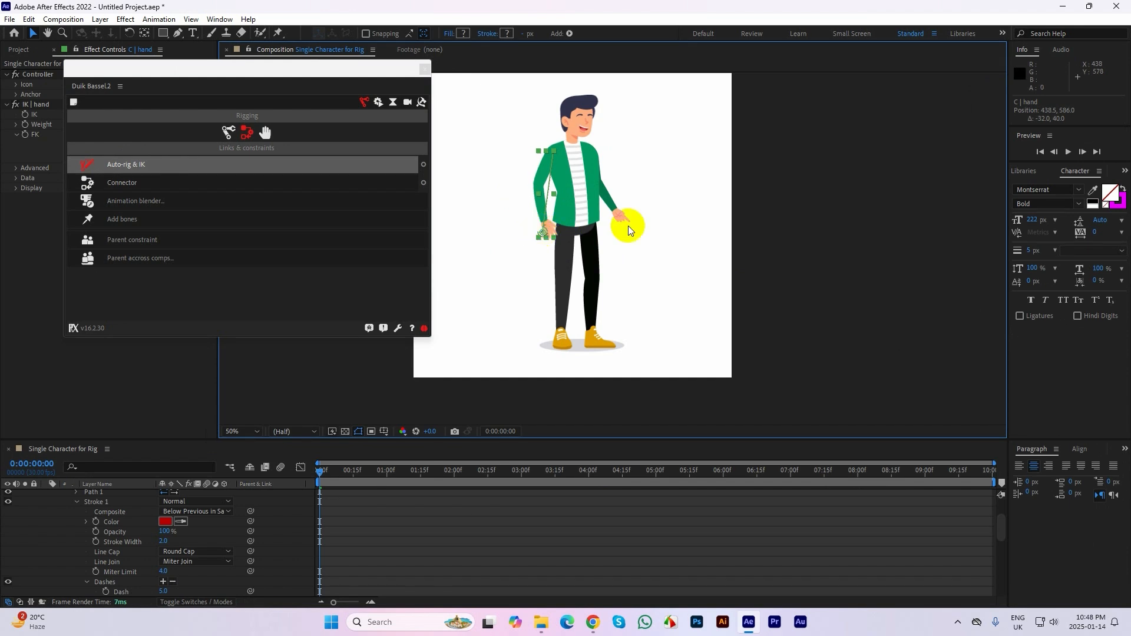
{"action": "left_click", "coordinate": [609, 194], "text": "shift"}
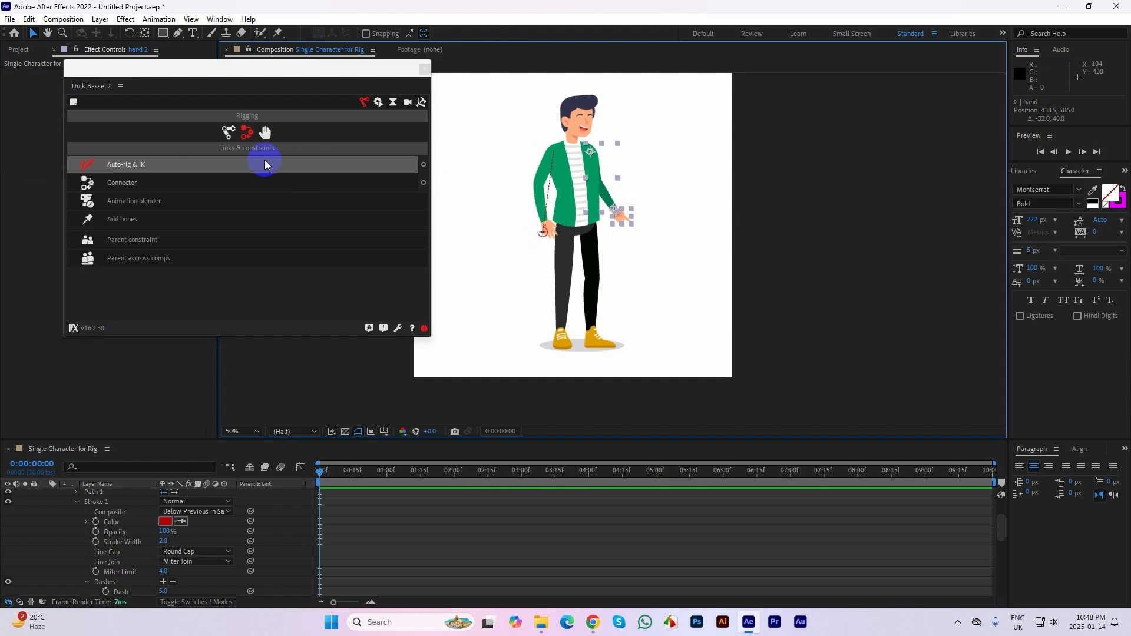
{"action": "left_click", "coordinate": [147, 167]}
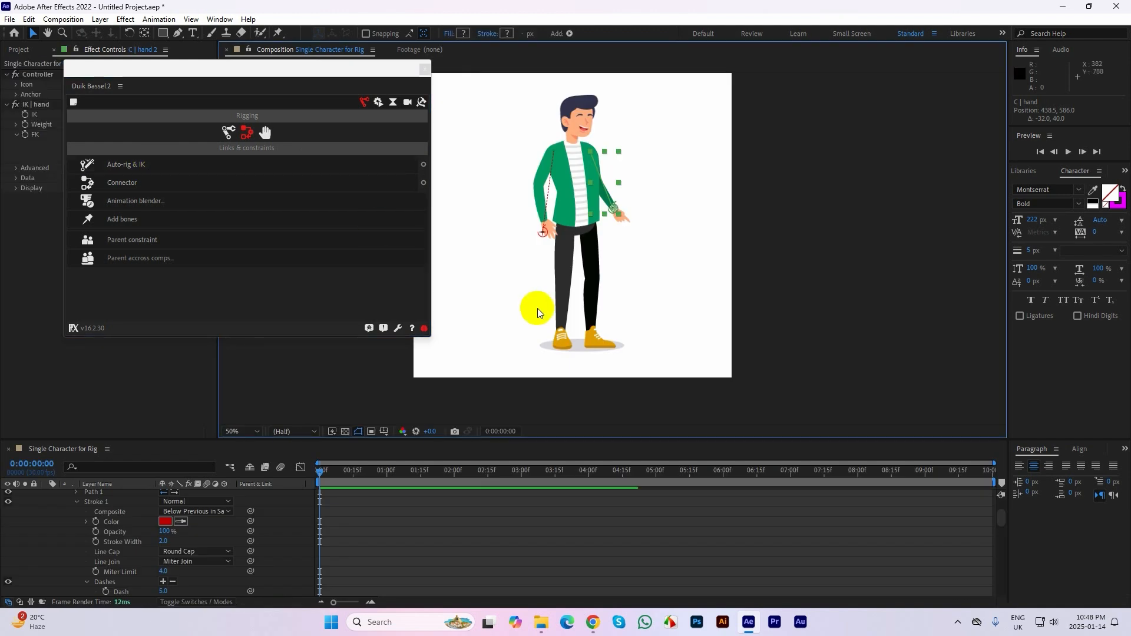
- Apply Auto-rig & IK to the foot with its thigh, and to foot 2 with the other leg
{"action": "left_click", "coordinate": [561, 346]}
{"action": "left_click", "coordinate": [569, 291], "text": "shift"}
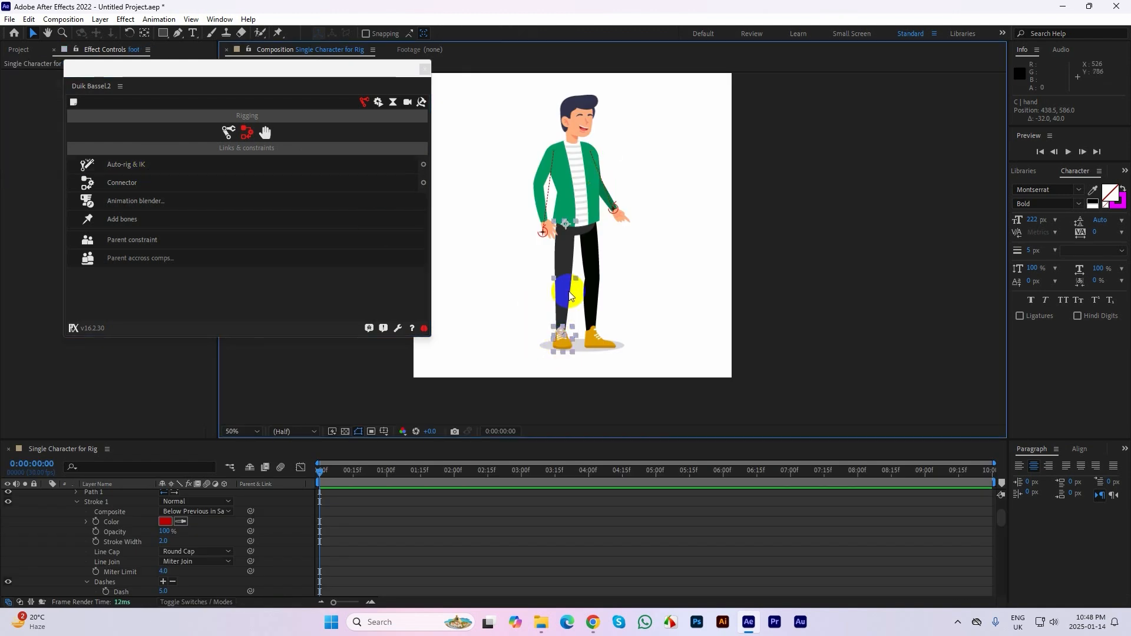
{"action": "left_click", "coordinate": [175, 164]}
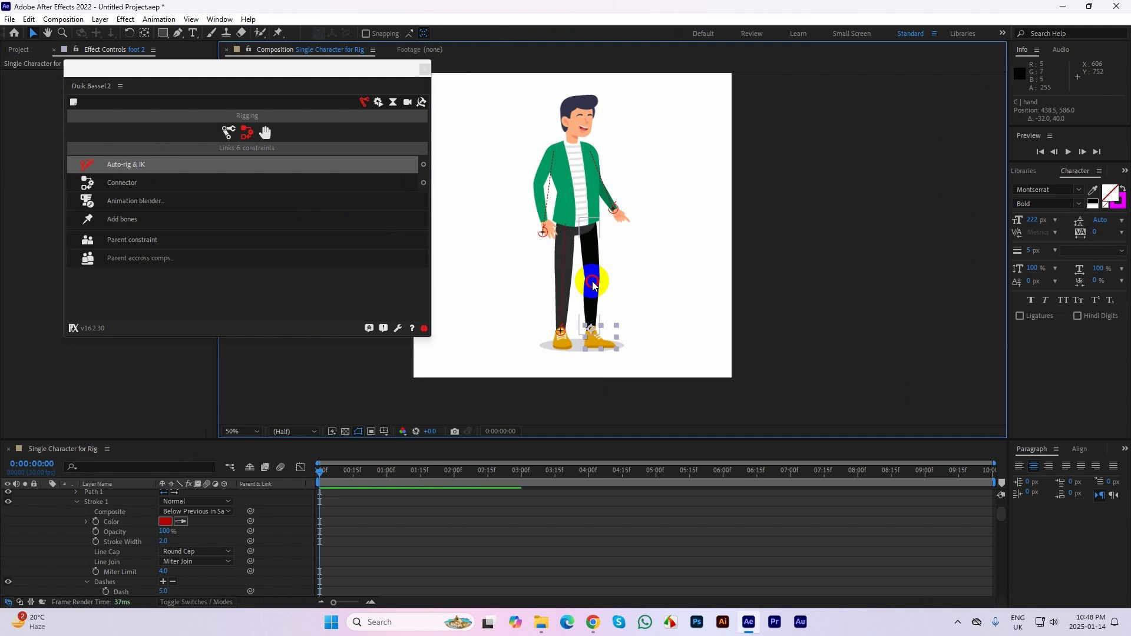
{"action": "left_click", "coordinate": [136, 164]}
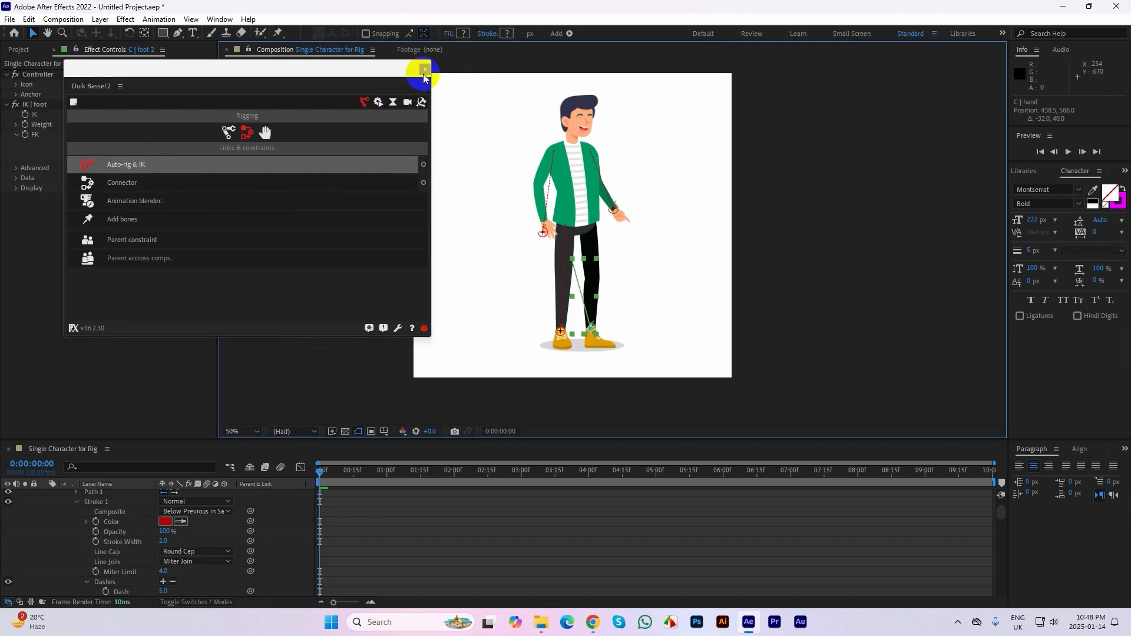
- Close the Duik Bassel.2 window and test the hand 2, foot 2 and foot controllers, undoing the unwanted test changes
{"action": "left_click", "coordinate": [425, 70]}
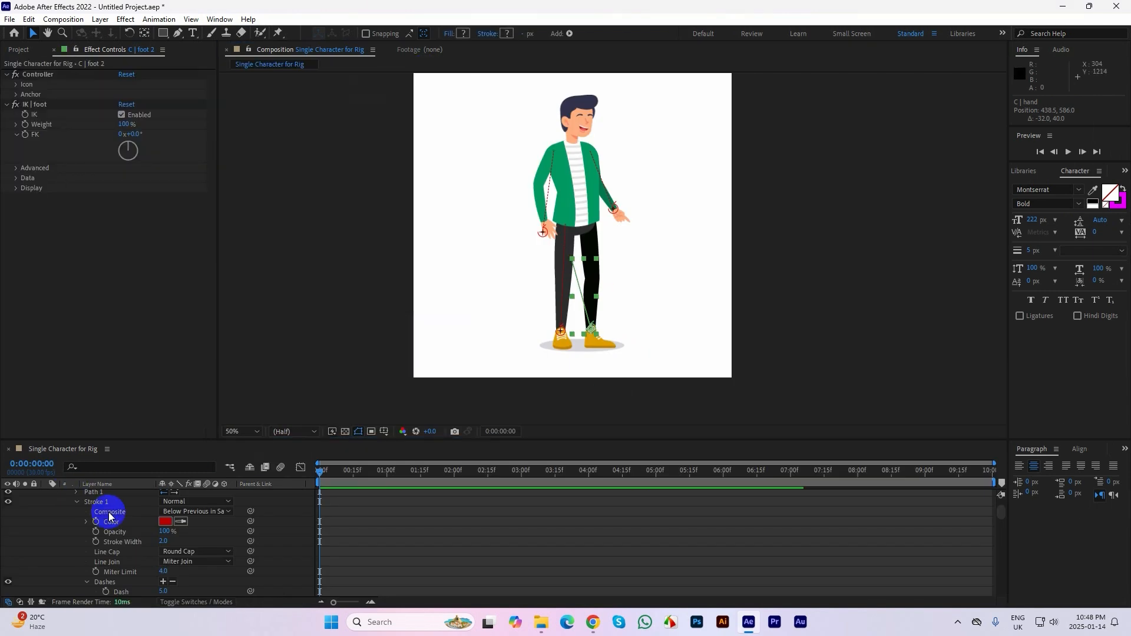
{"action": "scroll", "coordinate": [83, 523], "scroll_direction": "up", "scroll_amount": 2}
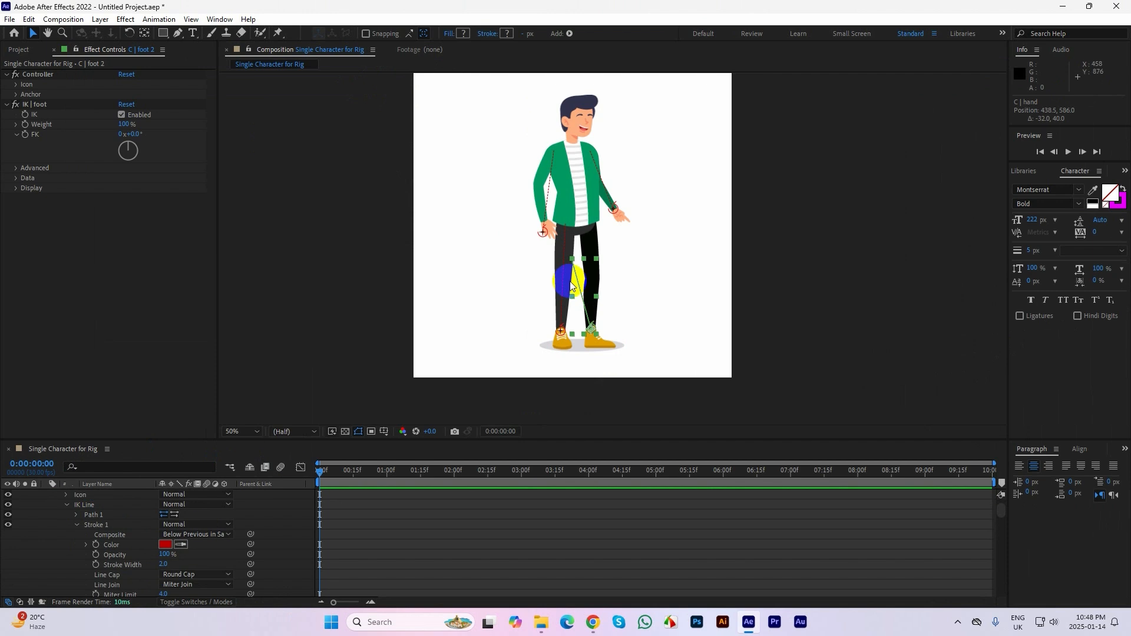
{"action": "left_click", "coordinate": [614, 210]}
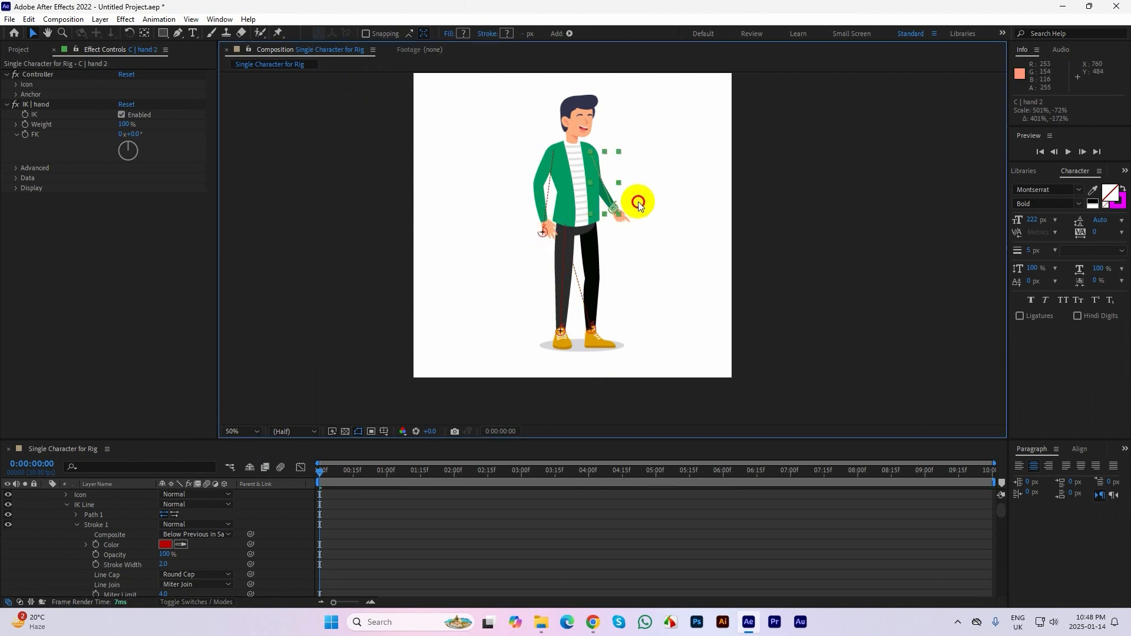
{"action": "mouse_move", "coordinate": [618, 215]}
{"action": "left_mouse_down"}
{"action": "mouse_move", "coordinate": [644, 204]}
{"action": "mouse_move", "coordinate": [606, 215]}
{"action": "mouse_move", "coordinate": [628, 222]}
{"action": "mouse_move", "coordinate": [598, 212]}
{"action": "mouse_move", "coordinate": [613, 215]}
{"action": "left_mouse_up"}
{"action": "key", "text": "ctrl+z"}
{"action": "left_click_drag", "start_coordinate": [591, 322], "coordinate": [640, 334]}
{"action": "key", "text": "ctrl+z"}
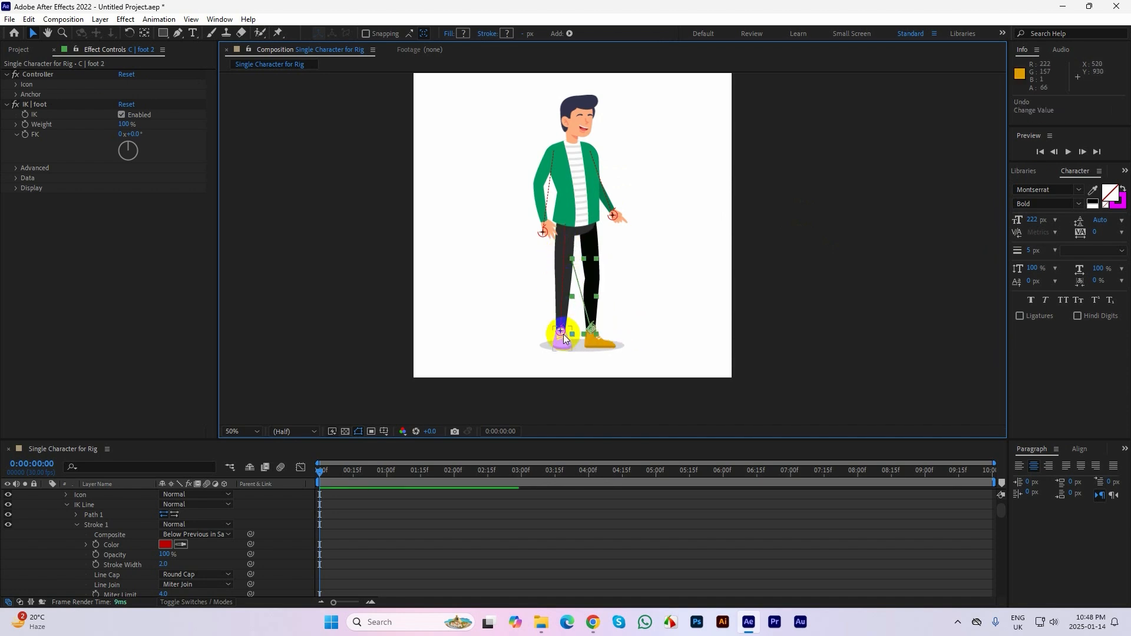
{"action": "left_click_drag", "start_coordinate": [560, 333], "coordinate": [538, 333]}
- Move the thigh 2 layer's anchor point up to the hip joint with the Pan Behind tool
{"action": "left_click", "coordinate": [596, 272]}
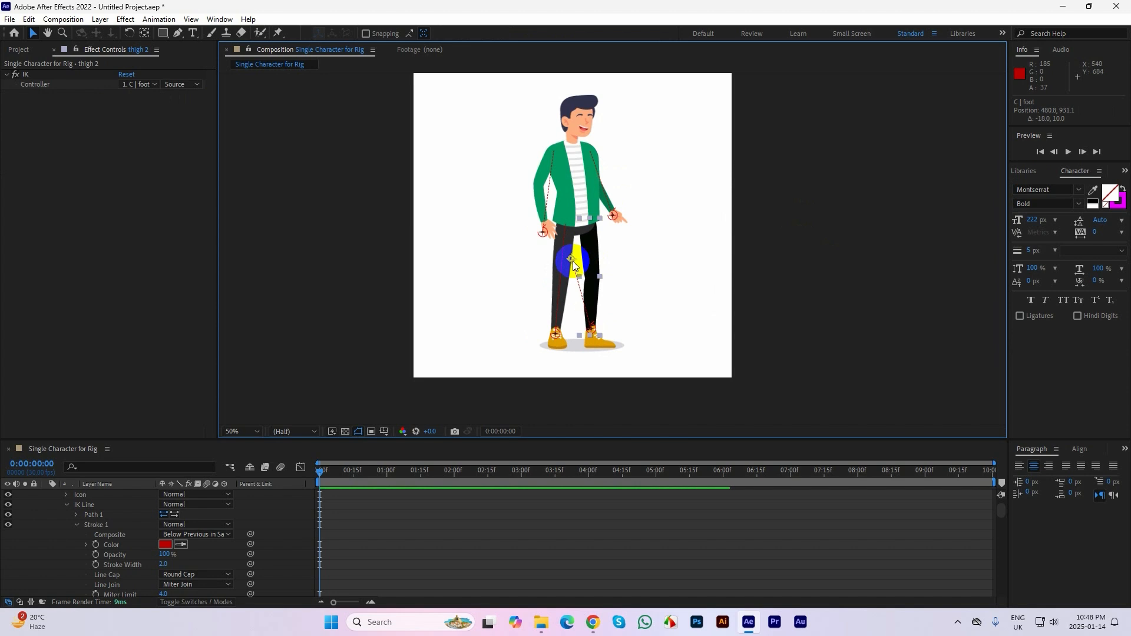
{"action": "left_click", "coordinate": [145, 33]}
{"action": "left_click_drag", "start_coordinate": [571, 258], "coordinate": [587, 225]}
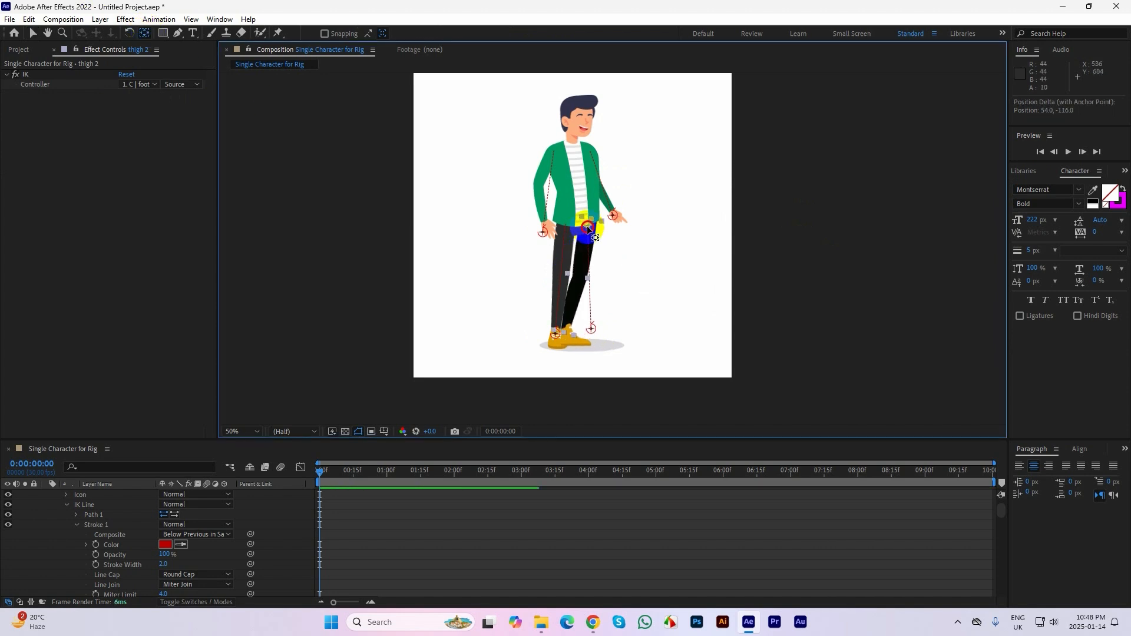
{"action": "left_click_drag", "start_coordinate": [592, 320], "coordinate": [616, 325]}
{"action": "left_click", "coordinate": [33, 39]}
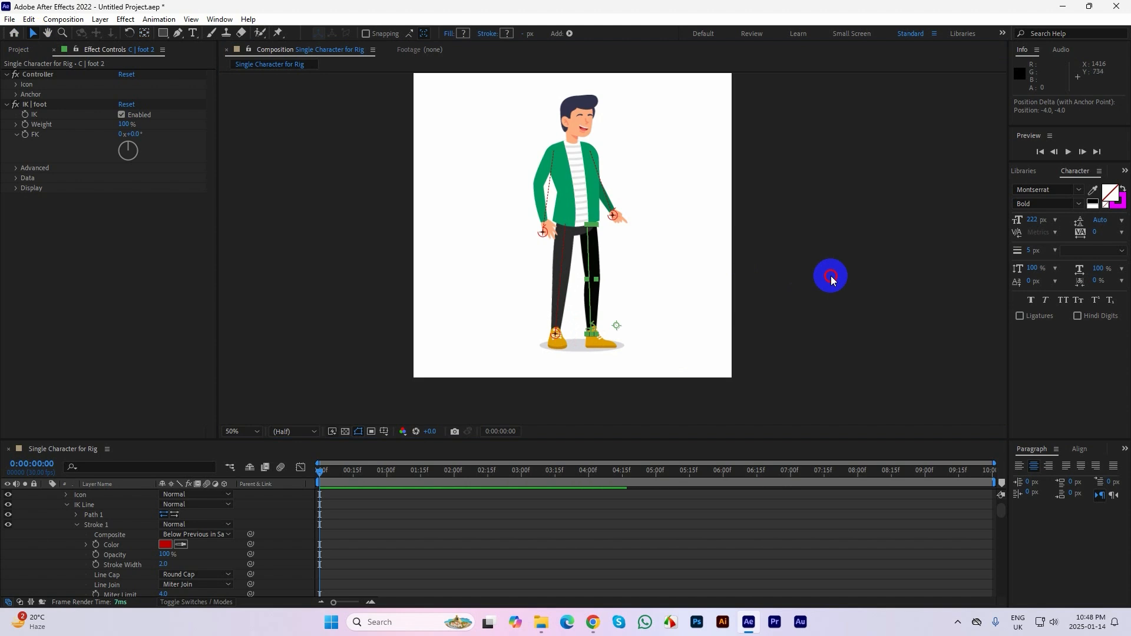
- Reposition both foot controllers to test the leg rig, placing the foot 2 controller at about 684.6, 915.9
{"action": "left_click", "coordinate": [831, 275]}
{"action": "left_click", "coordinate": [555, 333]}
{"action": "left_click", "coordinate": [579, 339]}
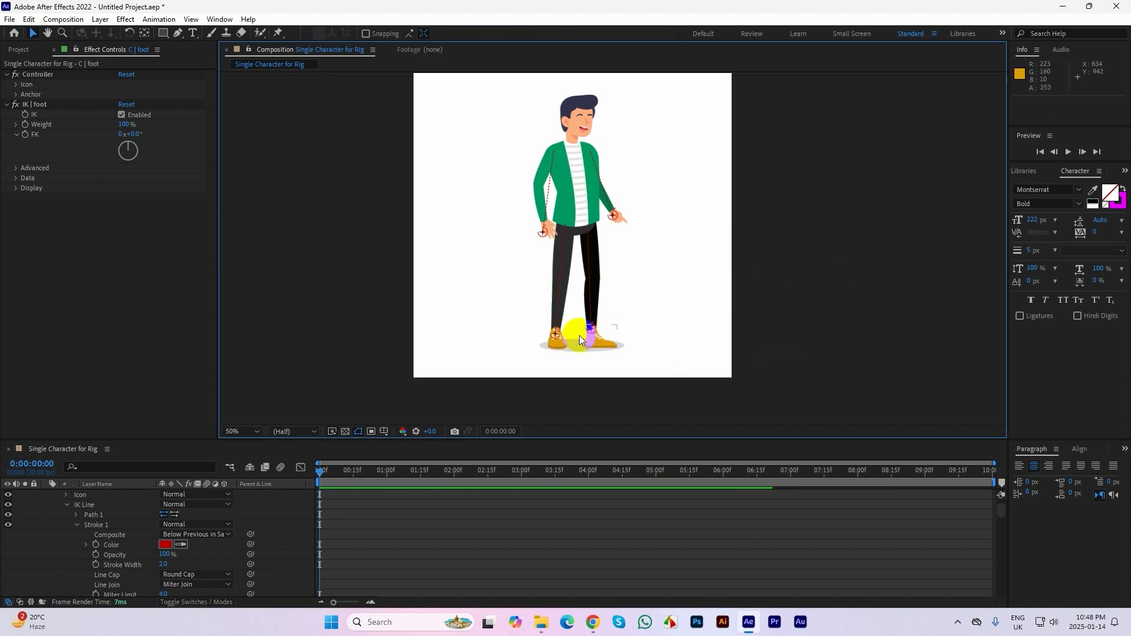
{"action": "left_click_drag", "start_coordinate": [551, 335], "coordinate": [589, 334]}
{"action": "left_click", "coordinate": [608, 328]}
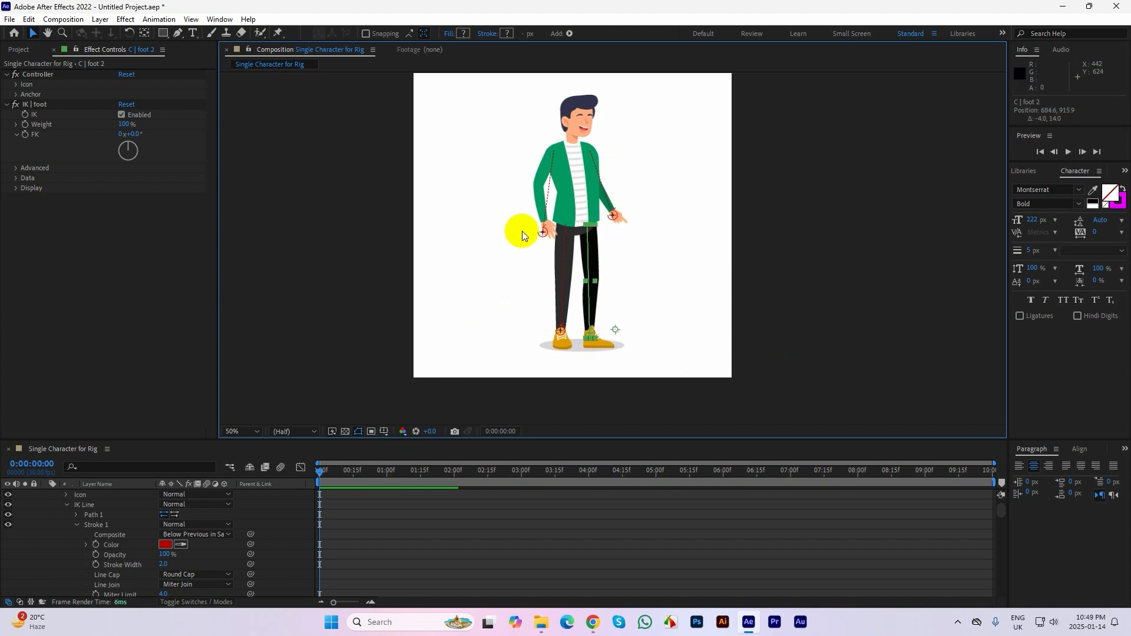
- Start Position keyframes for the C | hand controller at frame 0 and keyframe it at about 522.5, 534 at frame 3
{"action": "left_click", "coordinate": [543, 232]}
{"action": "scroll", "coordinate": [88, 550], "scroll_direction": "up", "scroll_amount": 1}
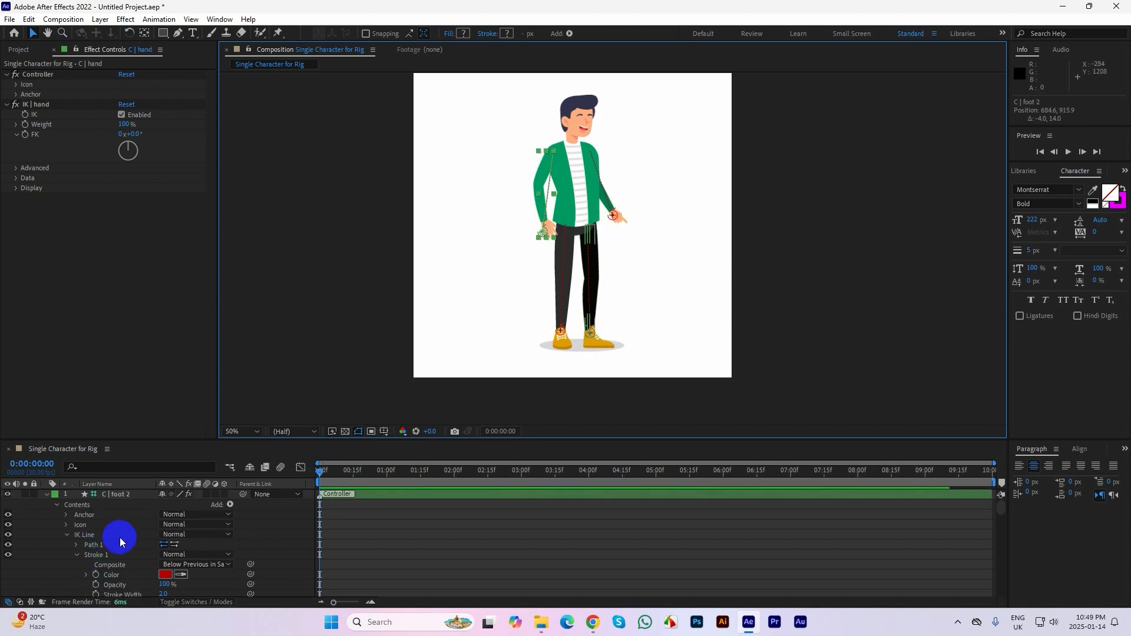
{"action": "scroll", "coordinate": [120, 541], "scroll_direction": "down", "scroll_amount": 5}
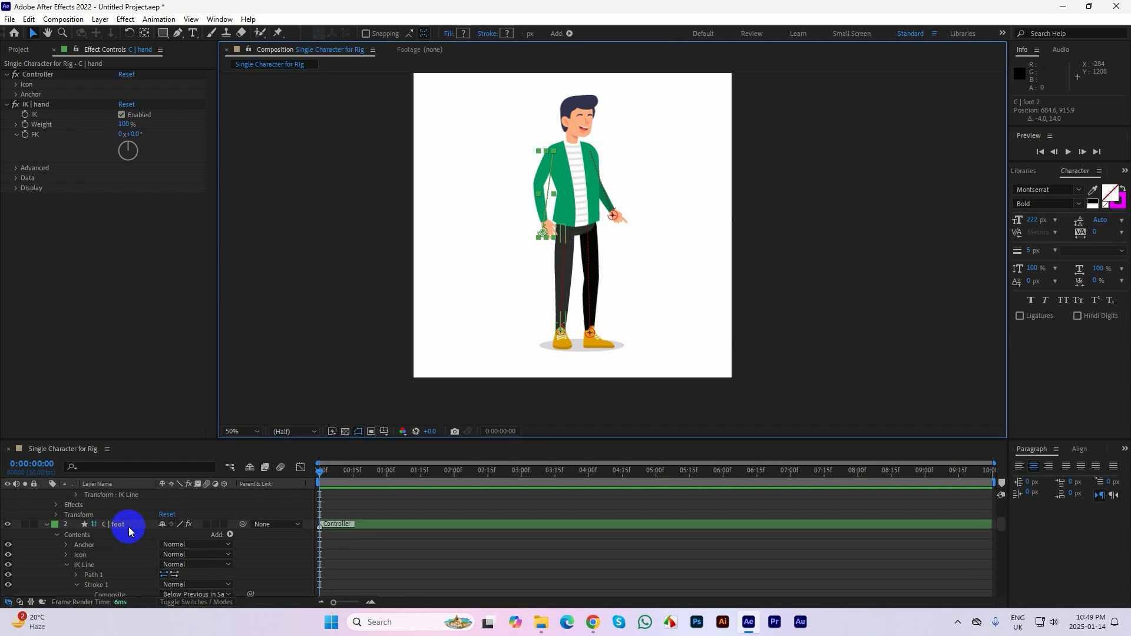
{"action": "scroll", "coordinate": [127, 542], "scroll_direction": "down", "scroll_amount": 6}
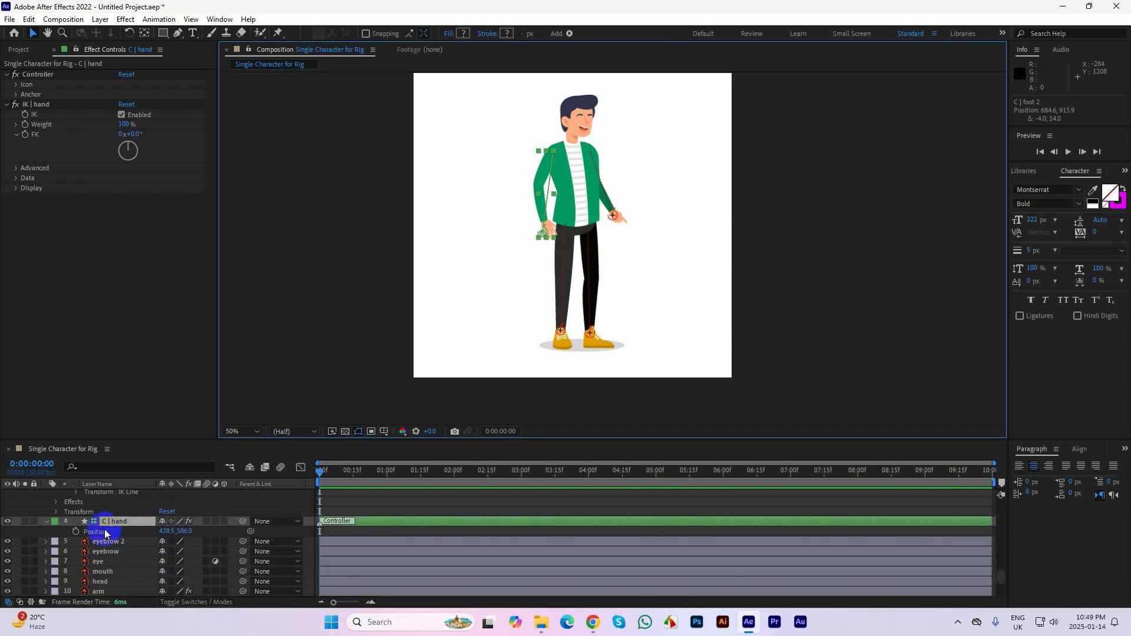
{"action": "left_click", "coordinate": [75, 532]}
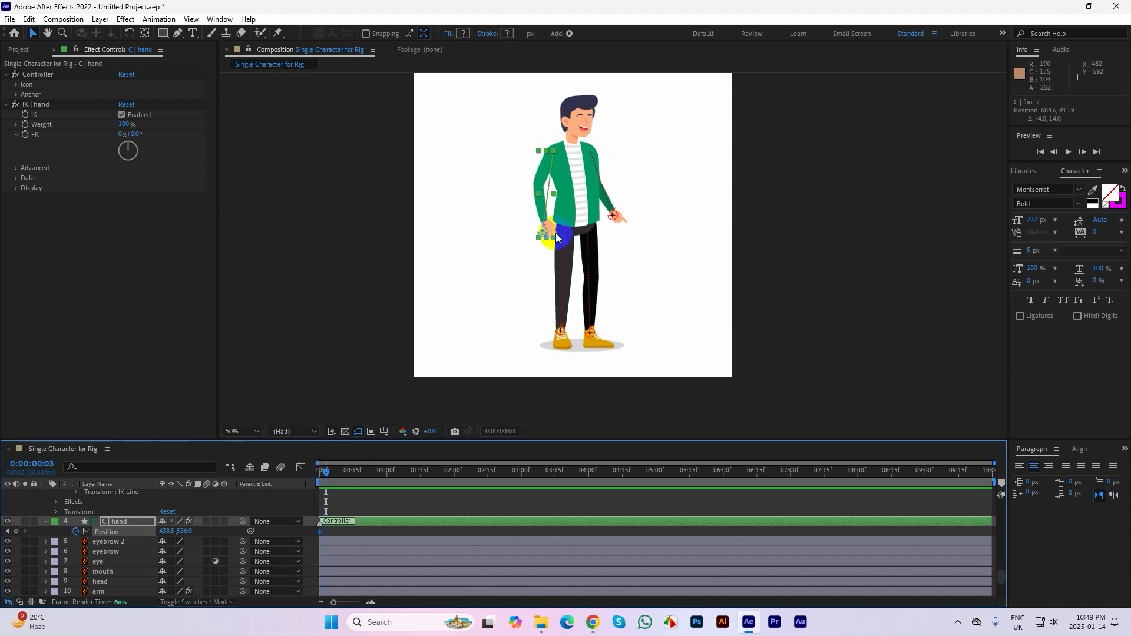
{"action": "left_click_drag", "start_coordinate": [543, 233], "coordinate": [570, 218]}
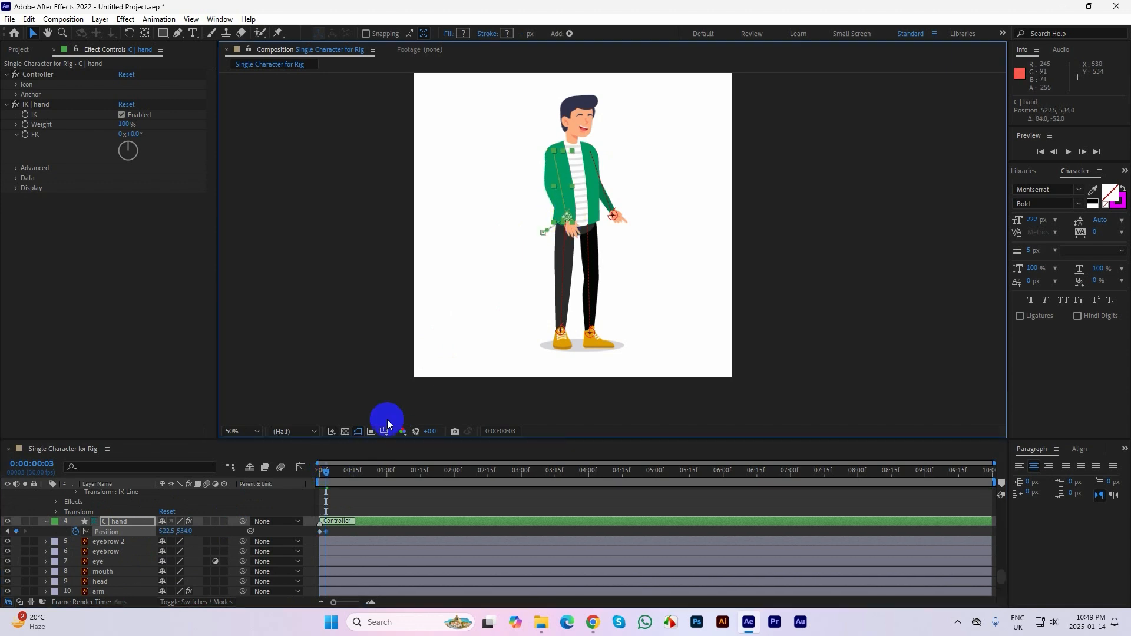
- Keyframe the C | hand controller at about 446.5, 496 at frame 6 and about 524.5, 590 at frame 9
{"action": "left_click", "coordinate": [333, 470]}
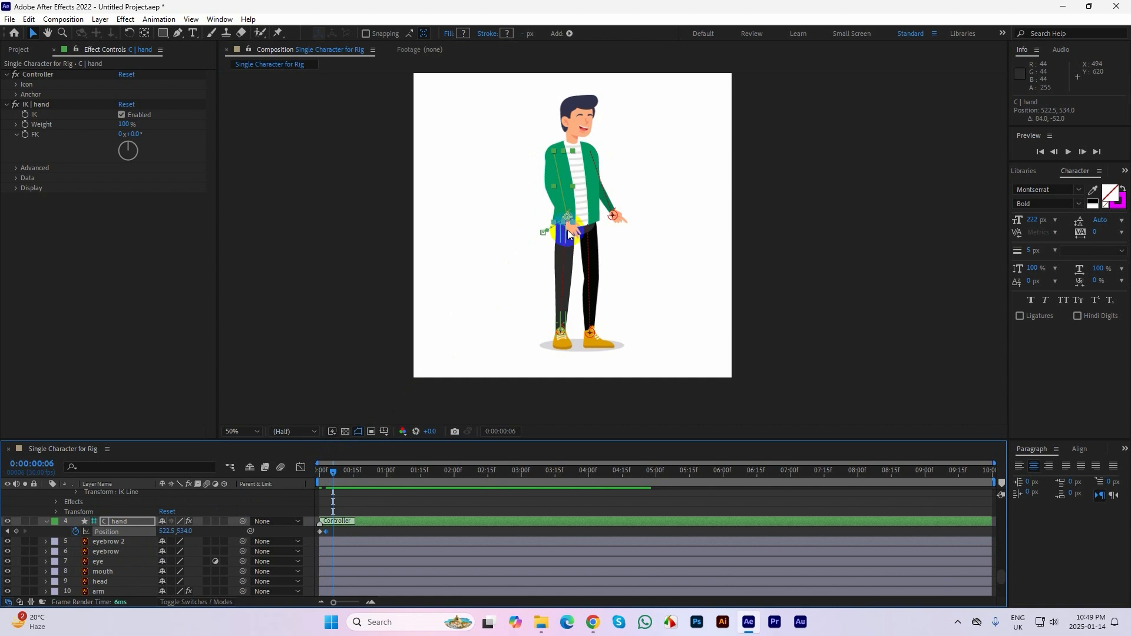
{"action": "left_click_drag", "start_coordinate": [567, 217], "coordinate": [540, 205]}
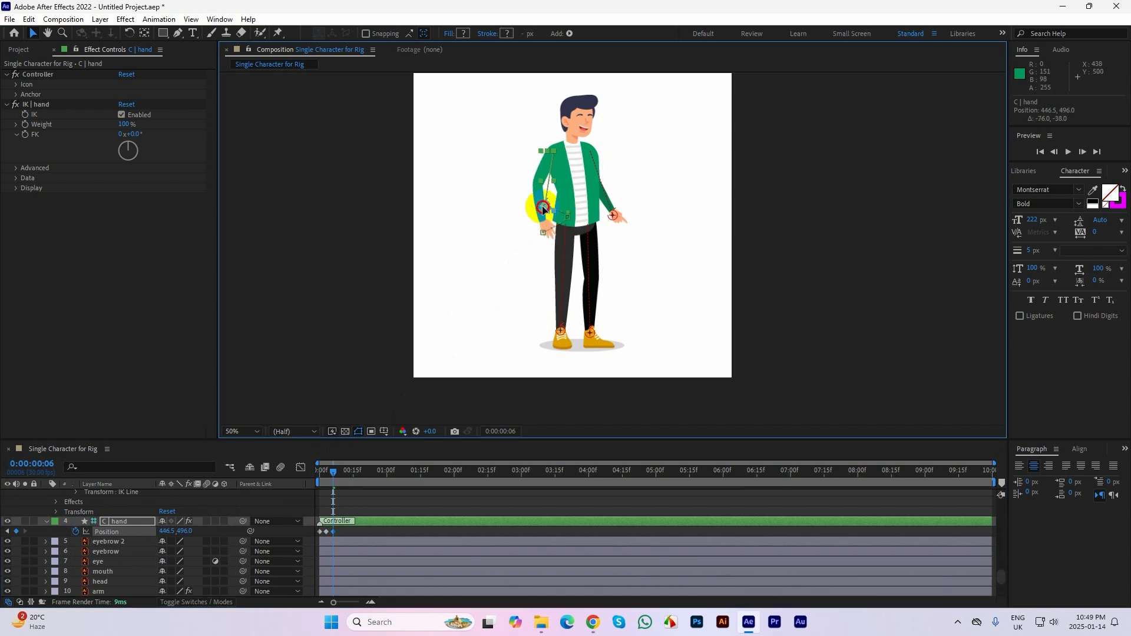
{"action": "left_click", "coordinate": [341, 475]}
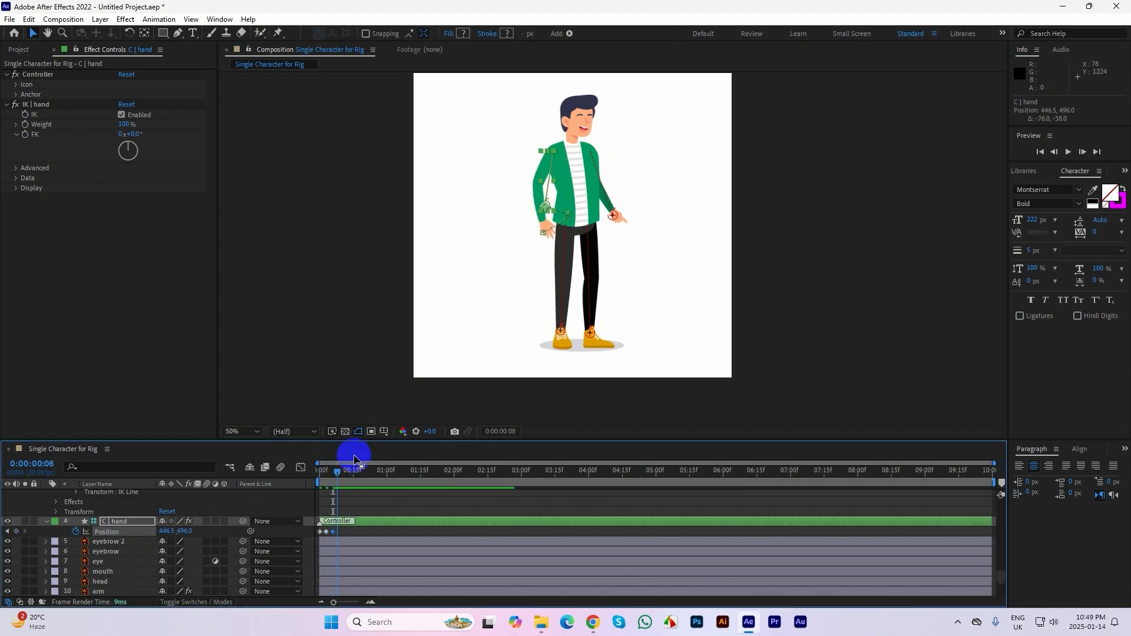
{"action": "left_click_drag", "start_coordinate": [545, 207], "coordinate": [568, 239]}
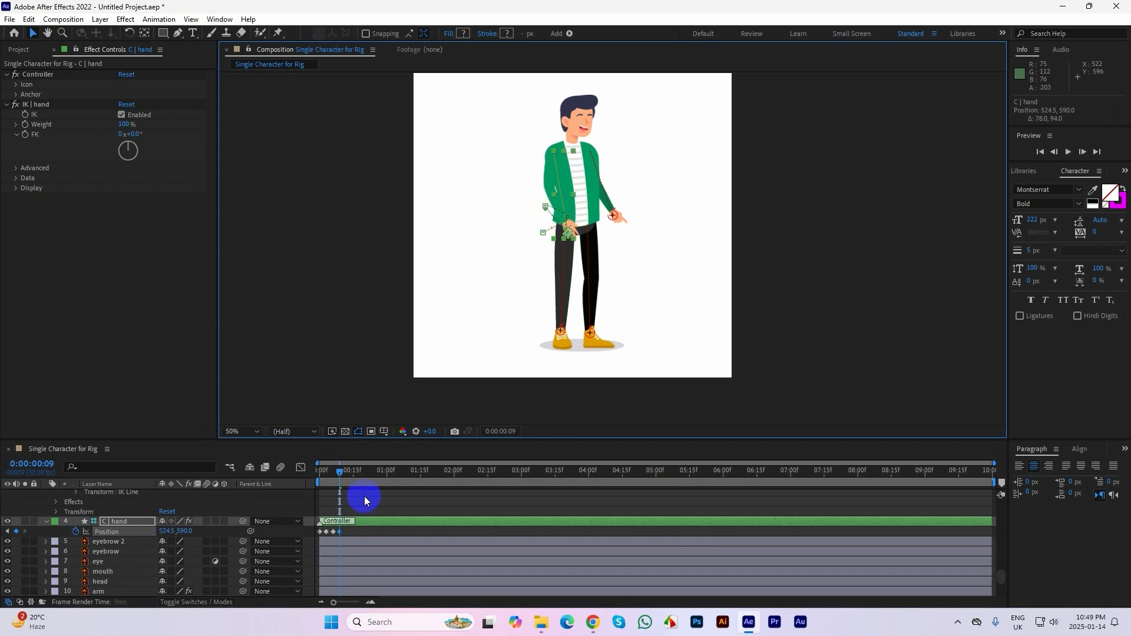
- Preview the arm swing, spread the C | hand Position keyframes over just under one second, and play it again
{"action": "left_click_drag", "start_coordinate": [338, 469], "coordinate": [298, 475]}
{"action": "key", "text": "space"}
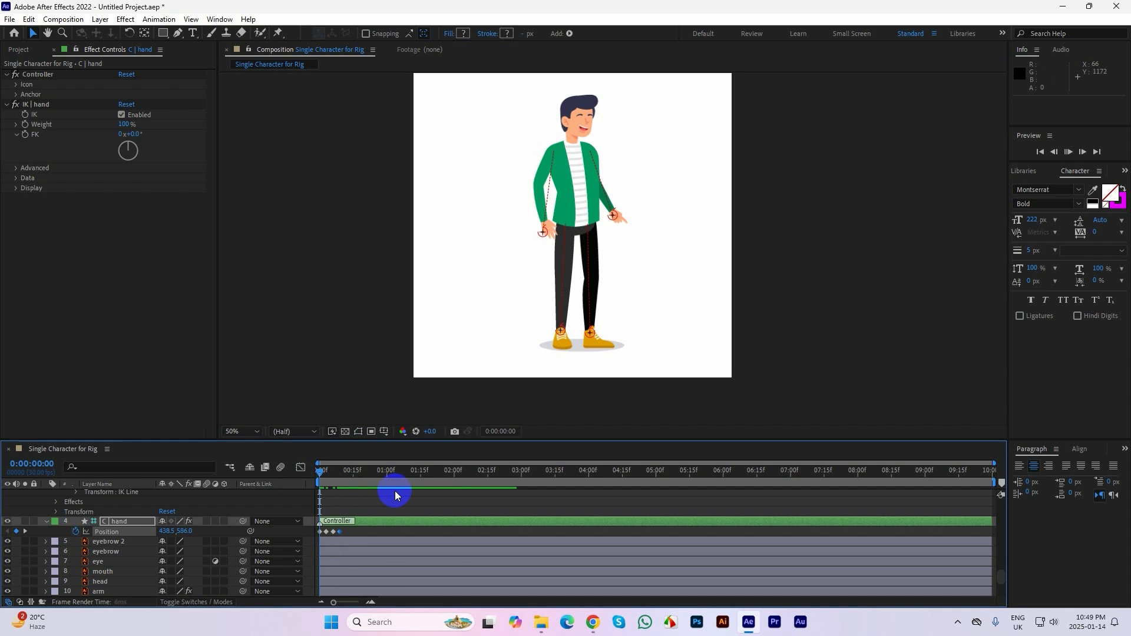
{"action": "key", "text": "space"}
{"action": "left_click_drag", "start_coordinate": [338, 535], "coordinate": [383, 504]}
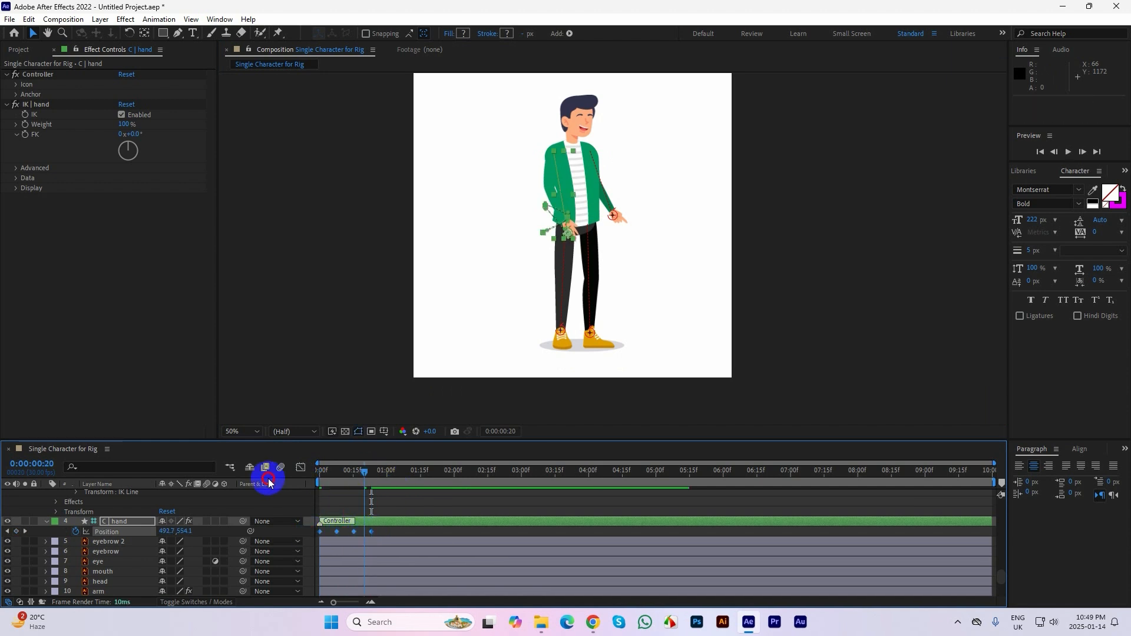
{"action": "key", "text": "space"}
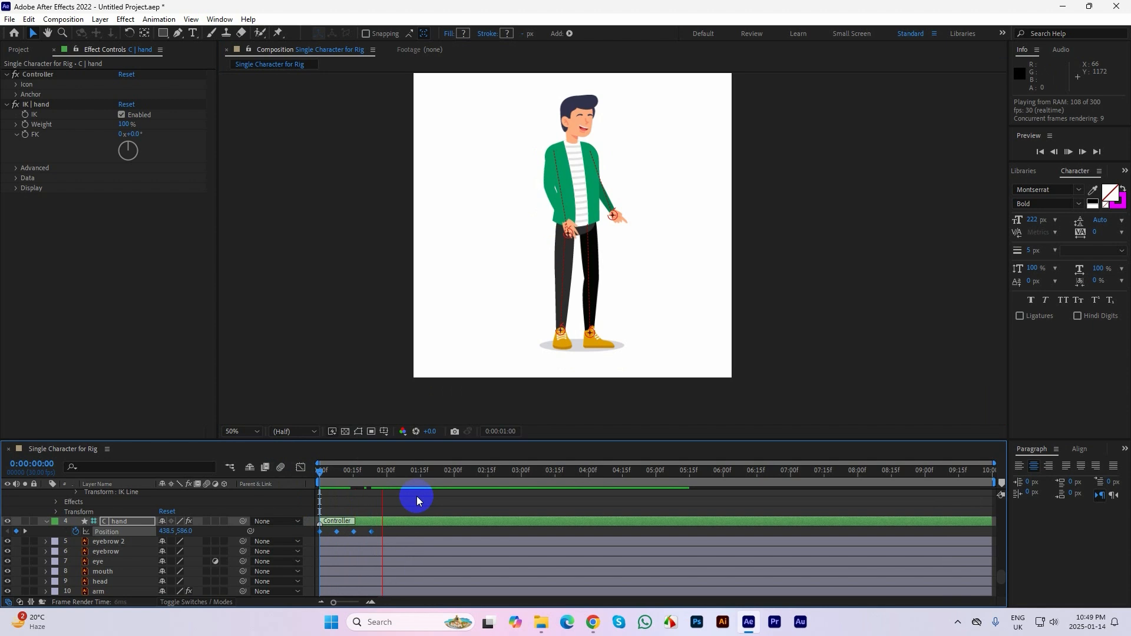
{"action": "key", "text": "space"}
- Scrub through the arm swing and inspect the foot and hand 2 controllers on the rigged character
{"action": "left_click_drag", "start_coordinate": [307, 483], "coordinate": [351, 517]}
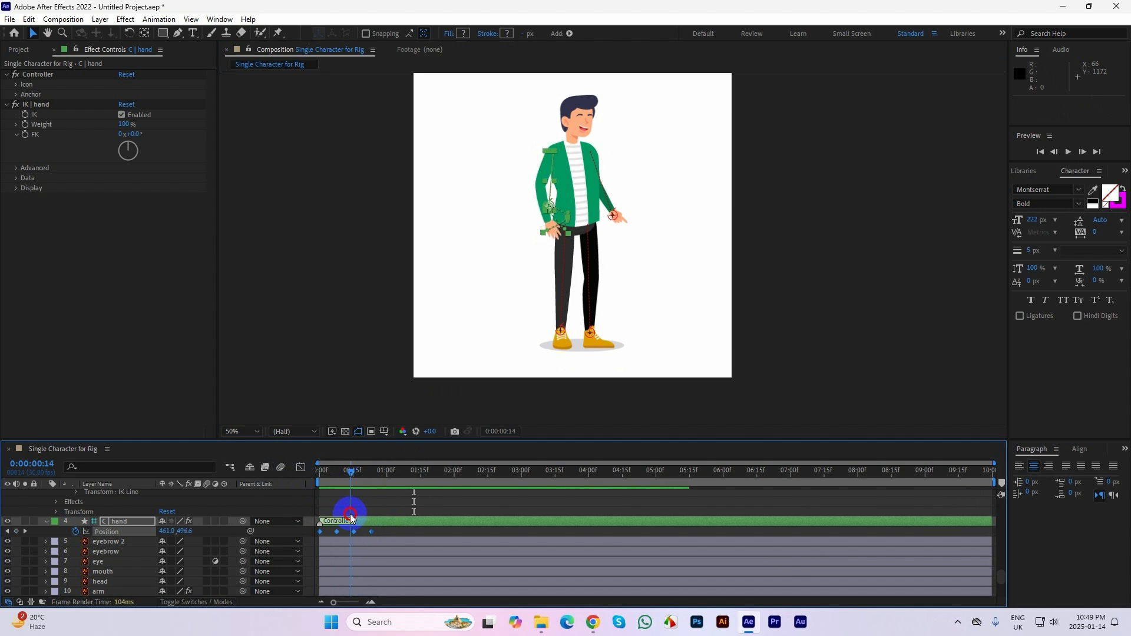
{"action": "left_click", "coordinate": [560, 332]}
{"action": "left_click", "coordinate": [616, 217]}
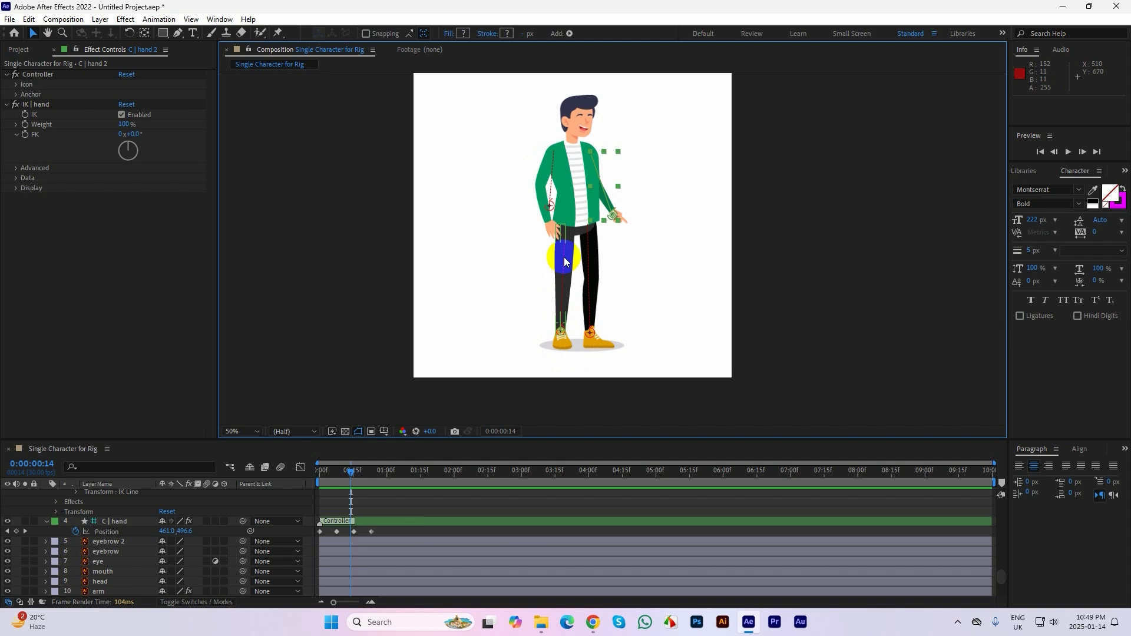
{"action": "left_click", "coordinate": [719, 295]}
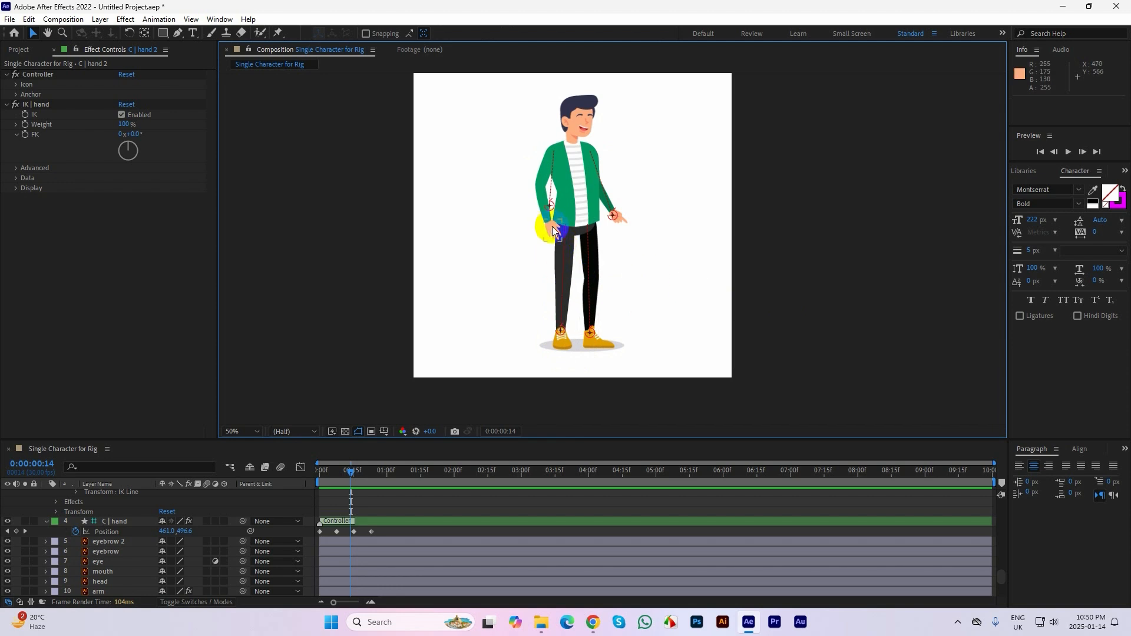
{"action": "left_click_drag", "start_coordinate": [553, 231], "coordinate": [543, 209]}
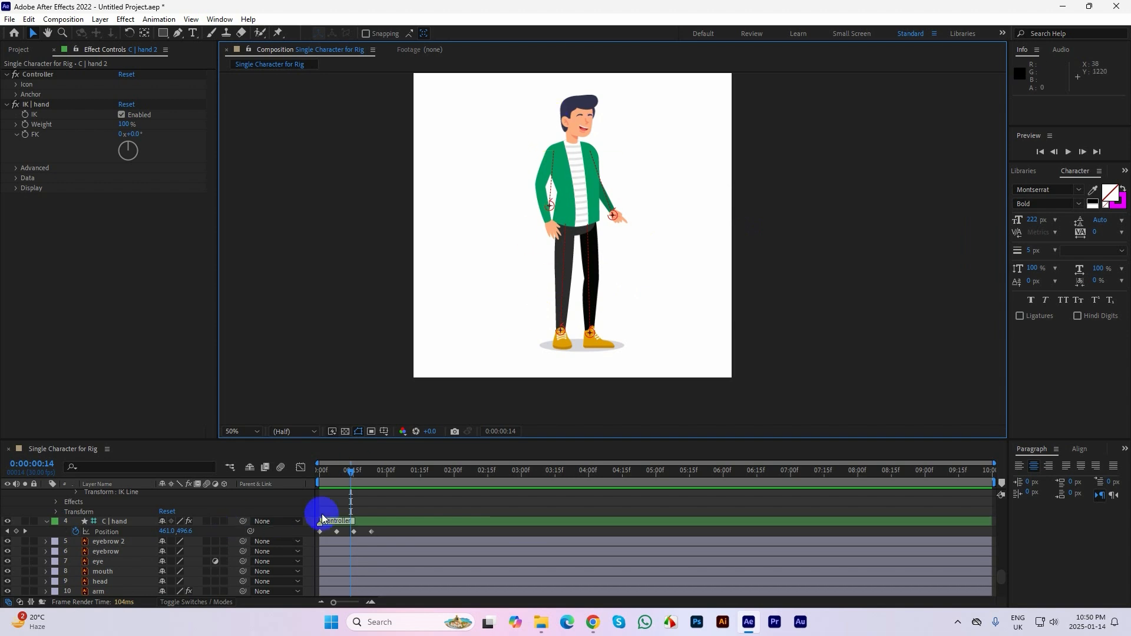
{"action": "mouse_move", "coordinate": [351, 470]}
{"action": "left_mouse_down"}
{"action": "mouse_move", "coordinate": [292, 470]}
{"action": "mouse_move", "coordinate": [362, 473]}
{"action": "left_mouse_up"}
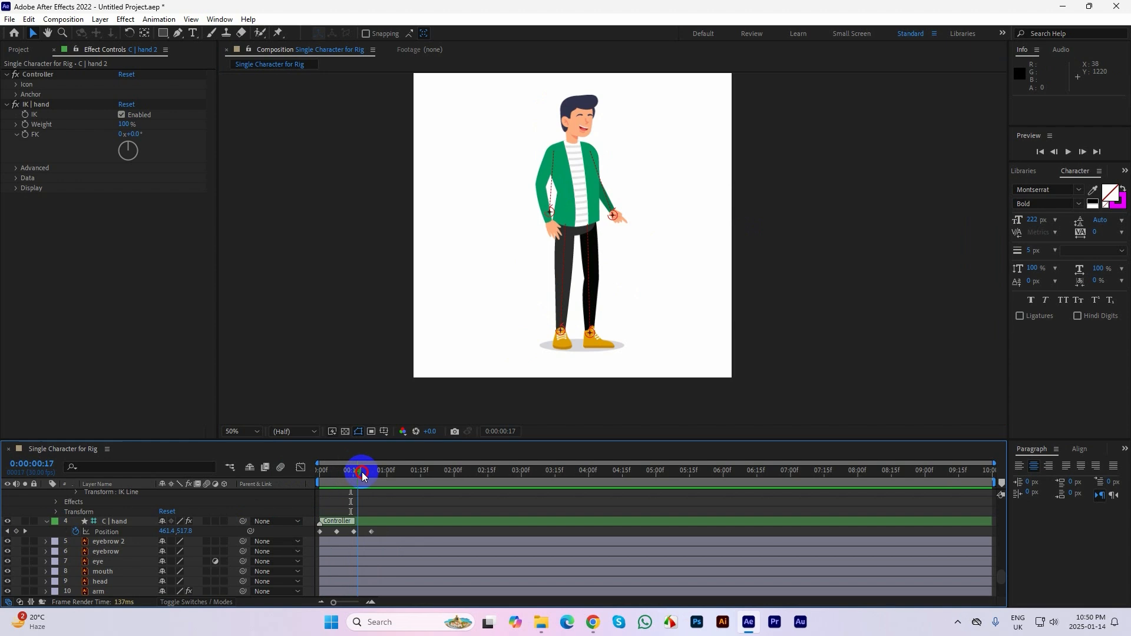